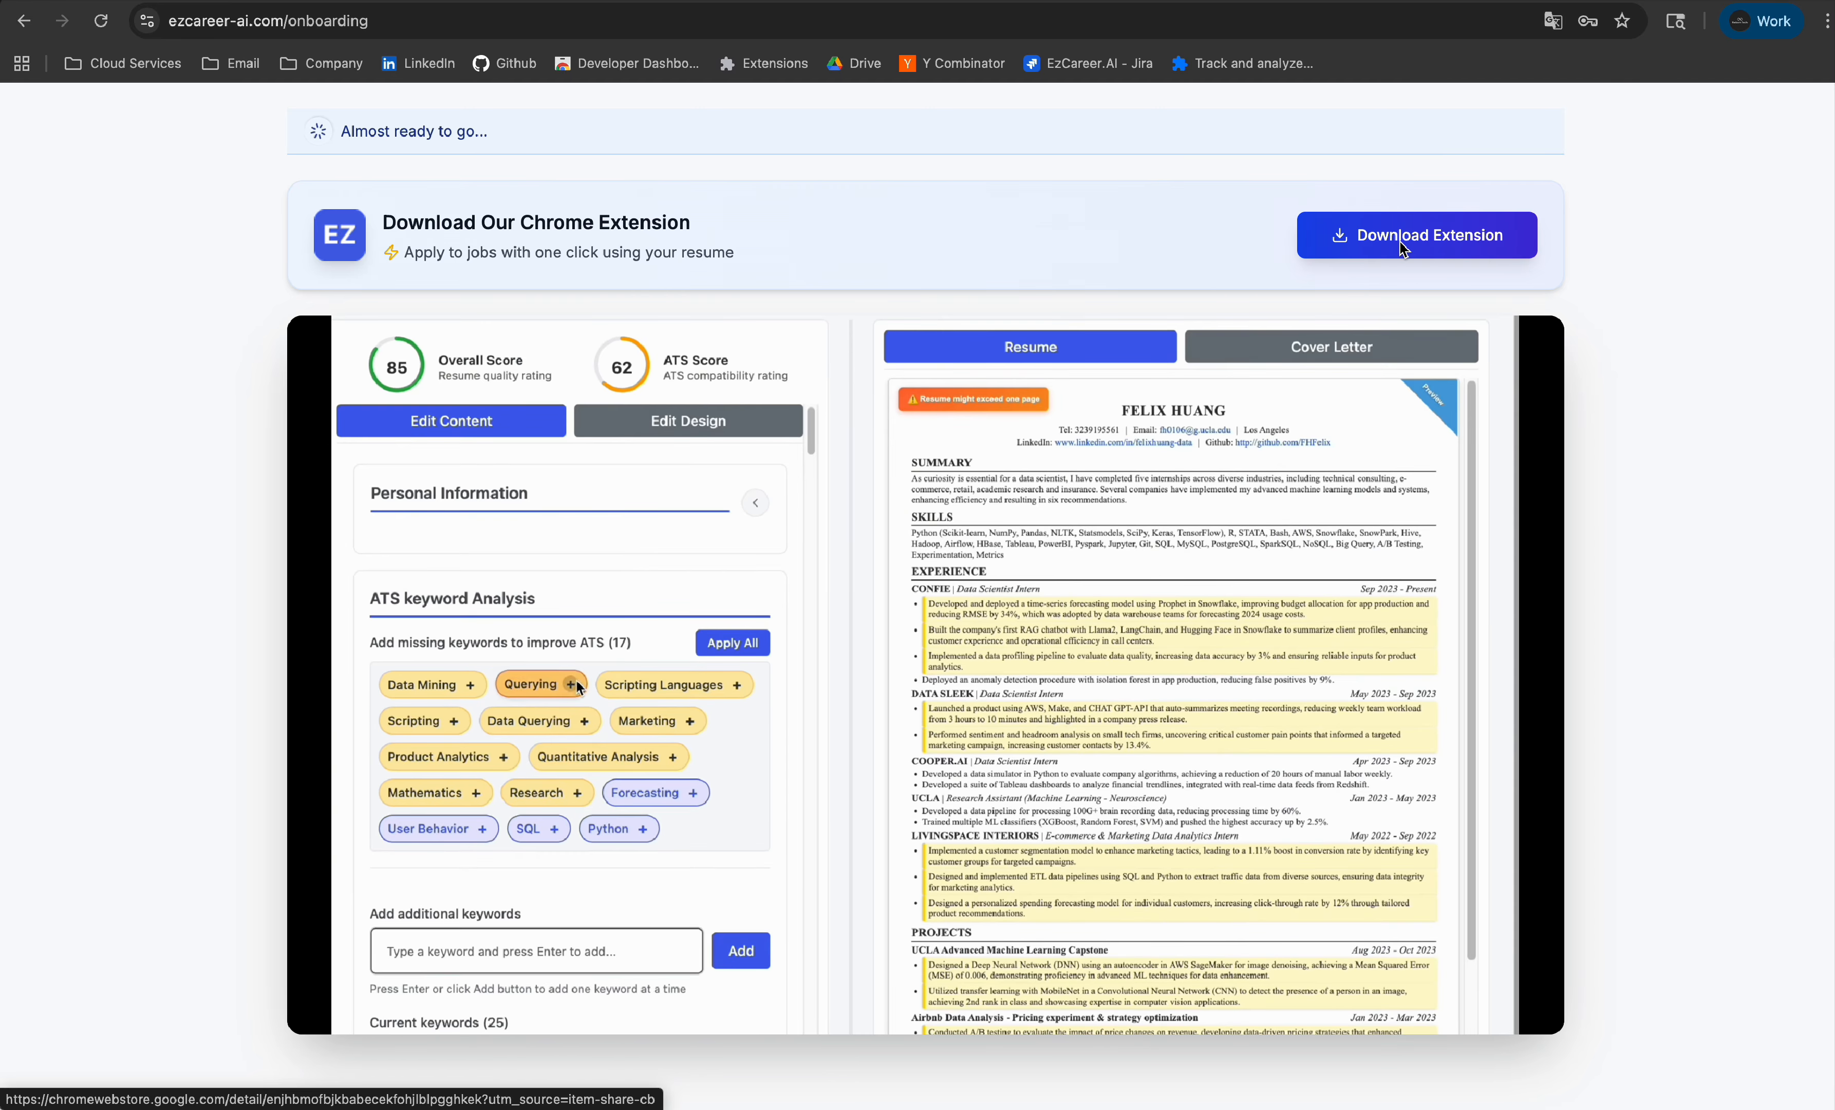
Step: Open the EzCareer.AI extension's Chrome Web Store page and remove the existing installation from Chrome
{"action": "left_click", "coordinate": [1405, 241]}
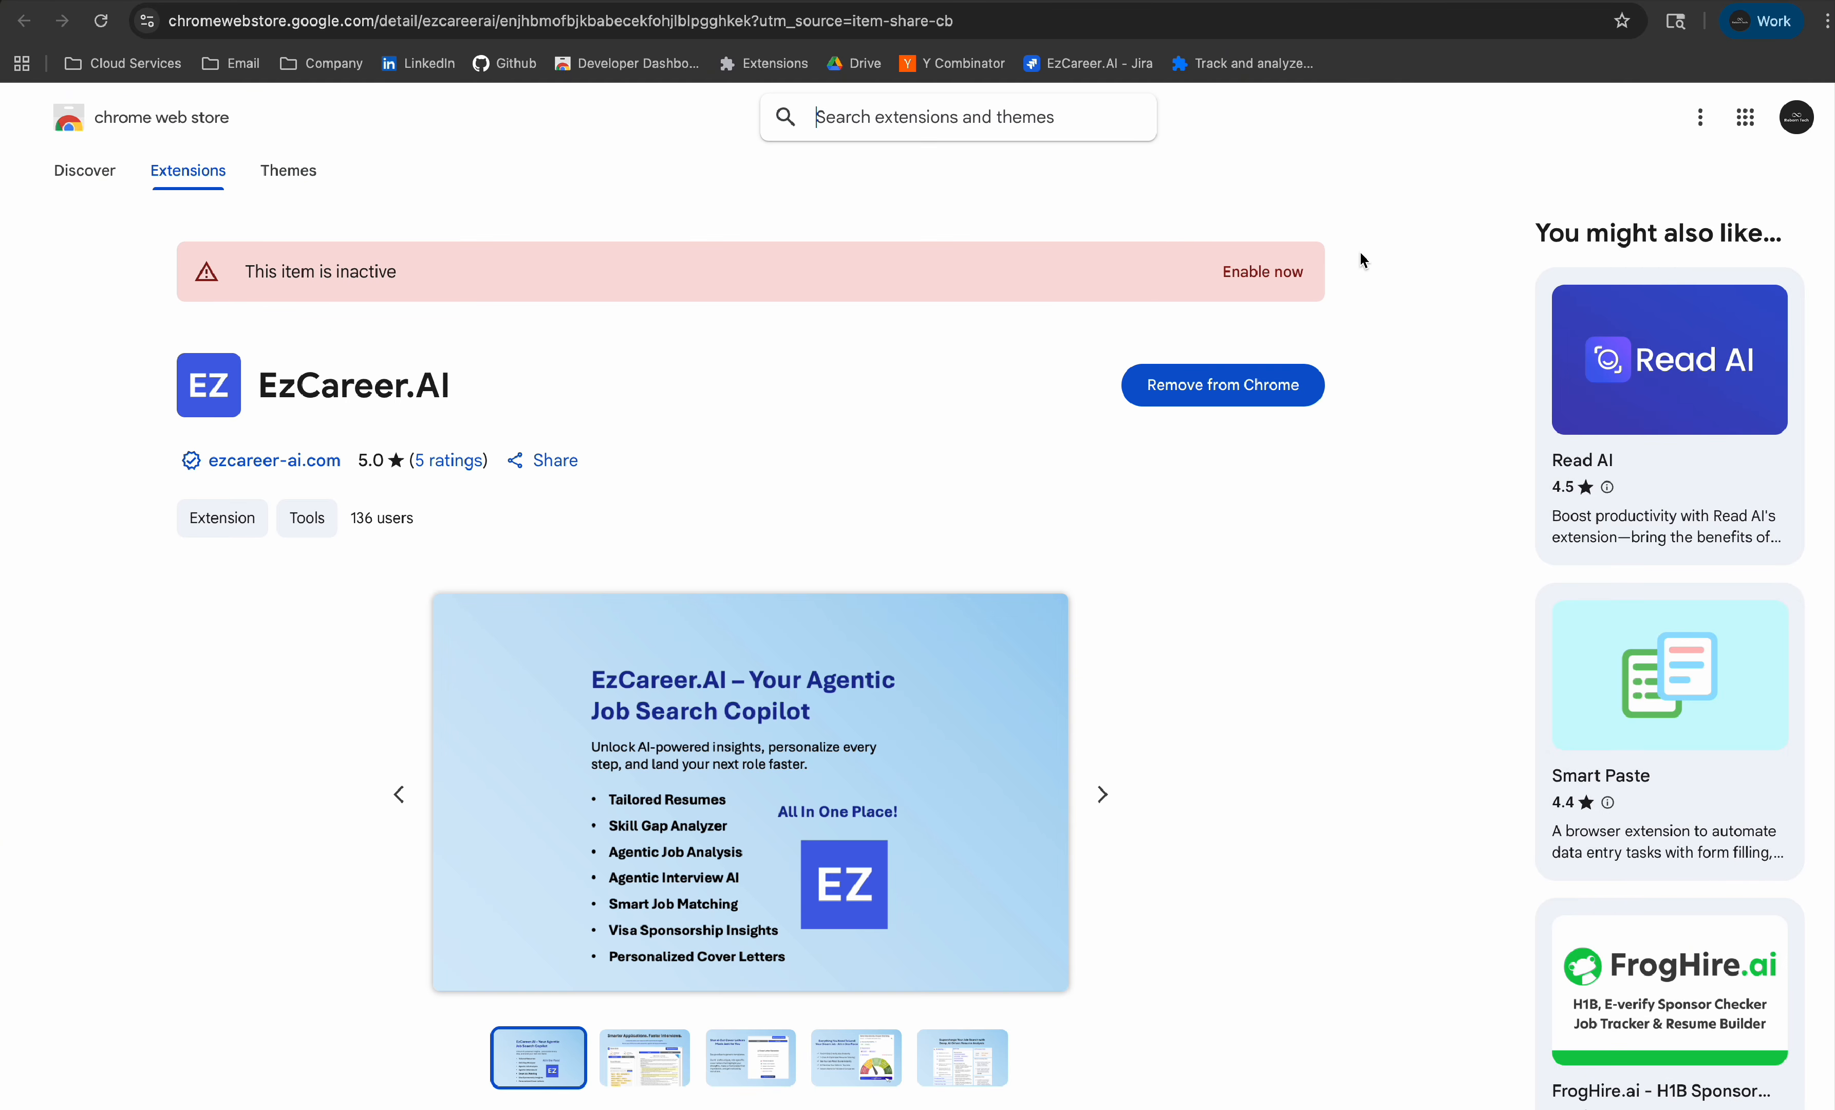
{"action": "left_click", "coordinate": [1264, 271]}
{"action": "left_click", "coordinate": [1255, 256]}
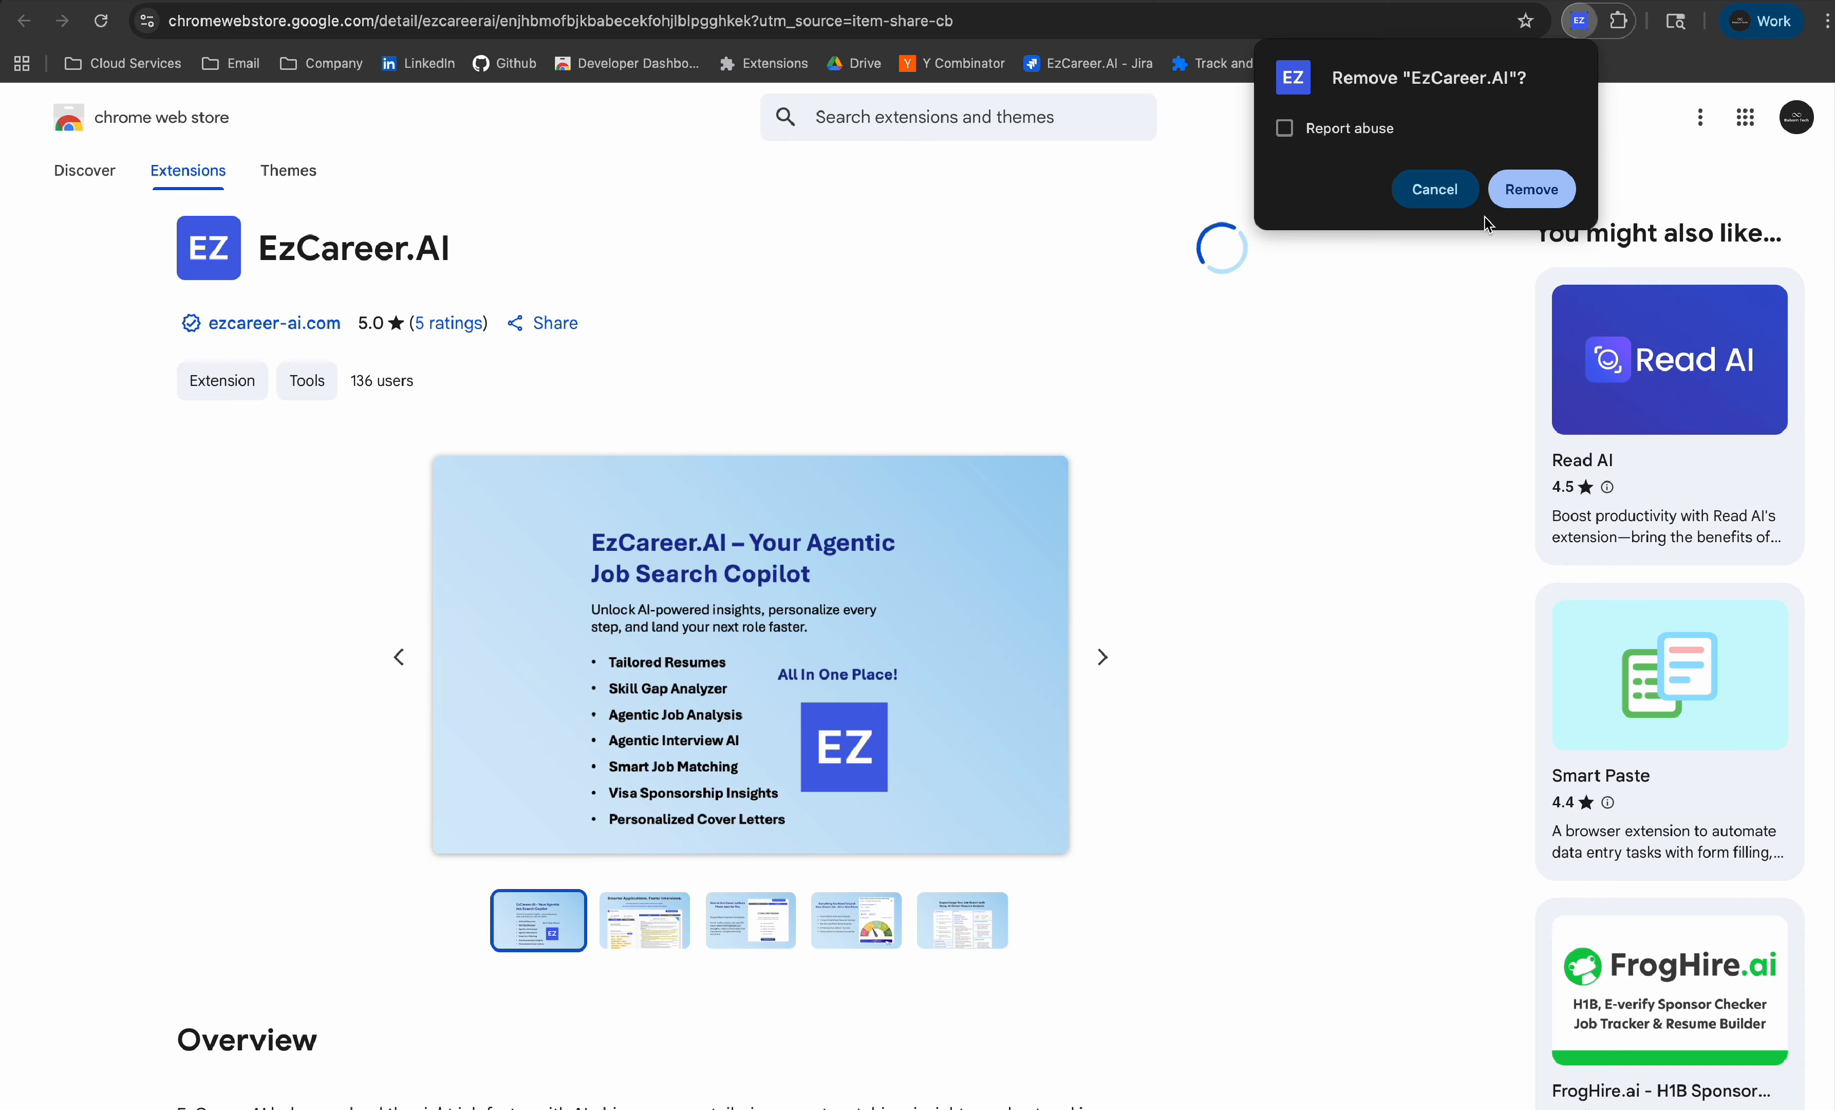
{"action": "left_click", "coordinate": [1542, 190]}
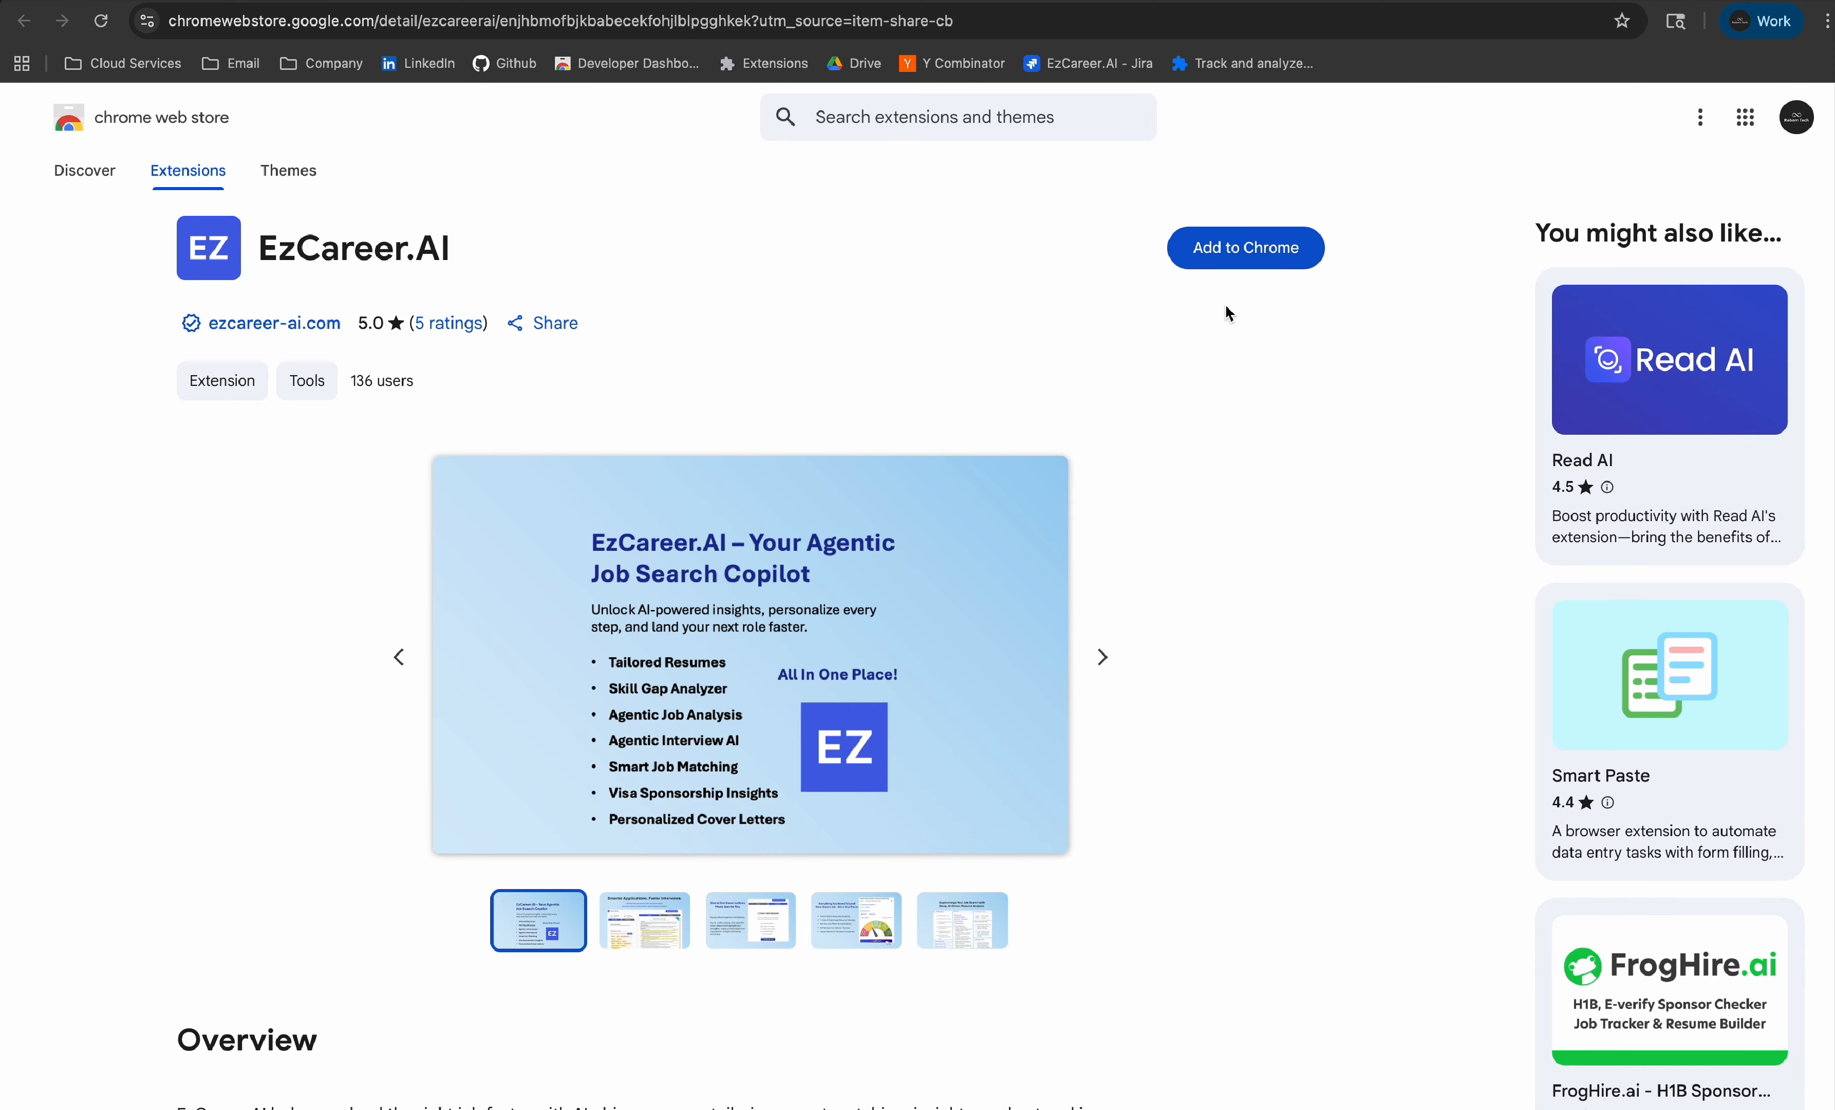
Step: Add the EzCareer.AI extension to Chrome and dismiss the installation notice
{"action": "left_click", "coordinate": [1250, 256]}
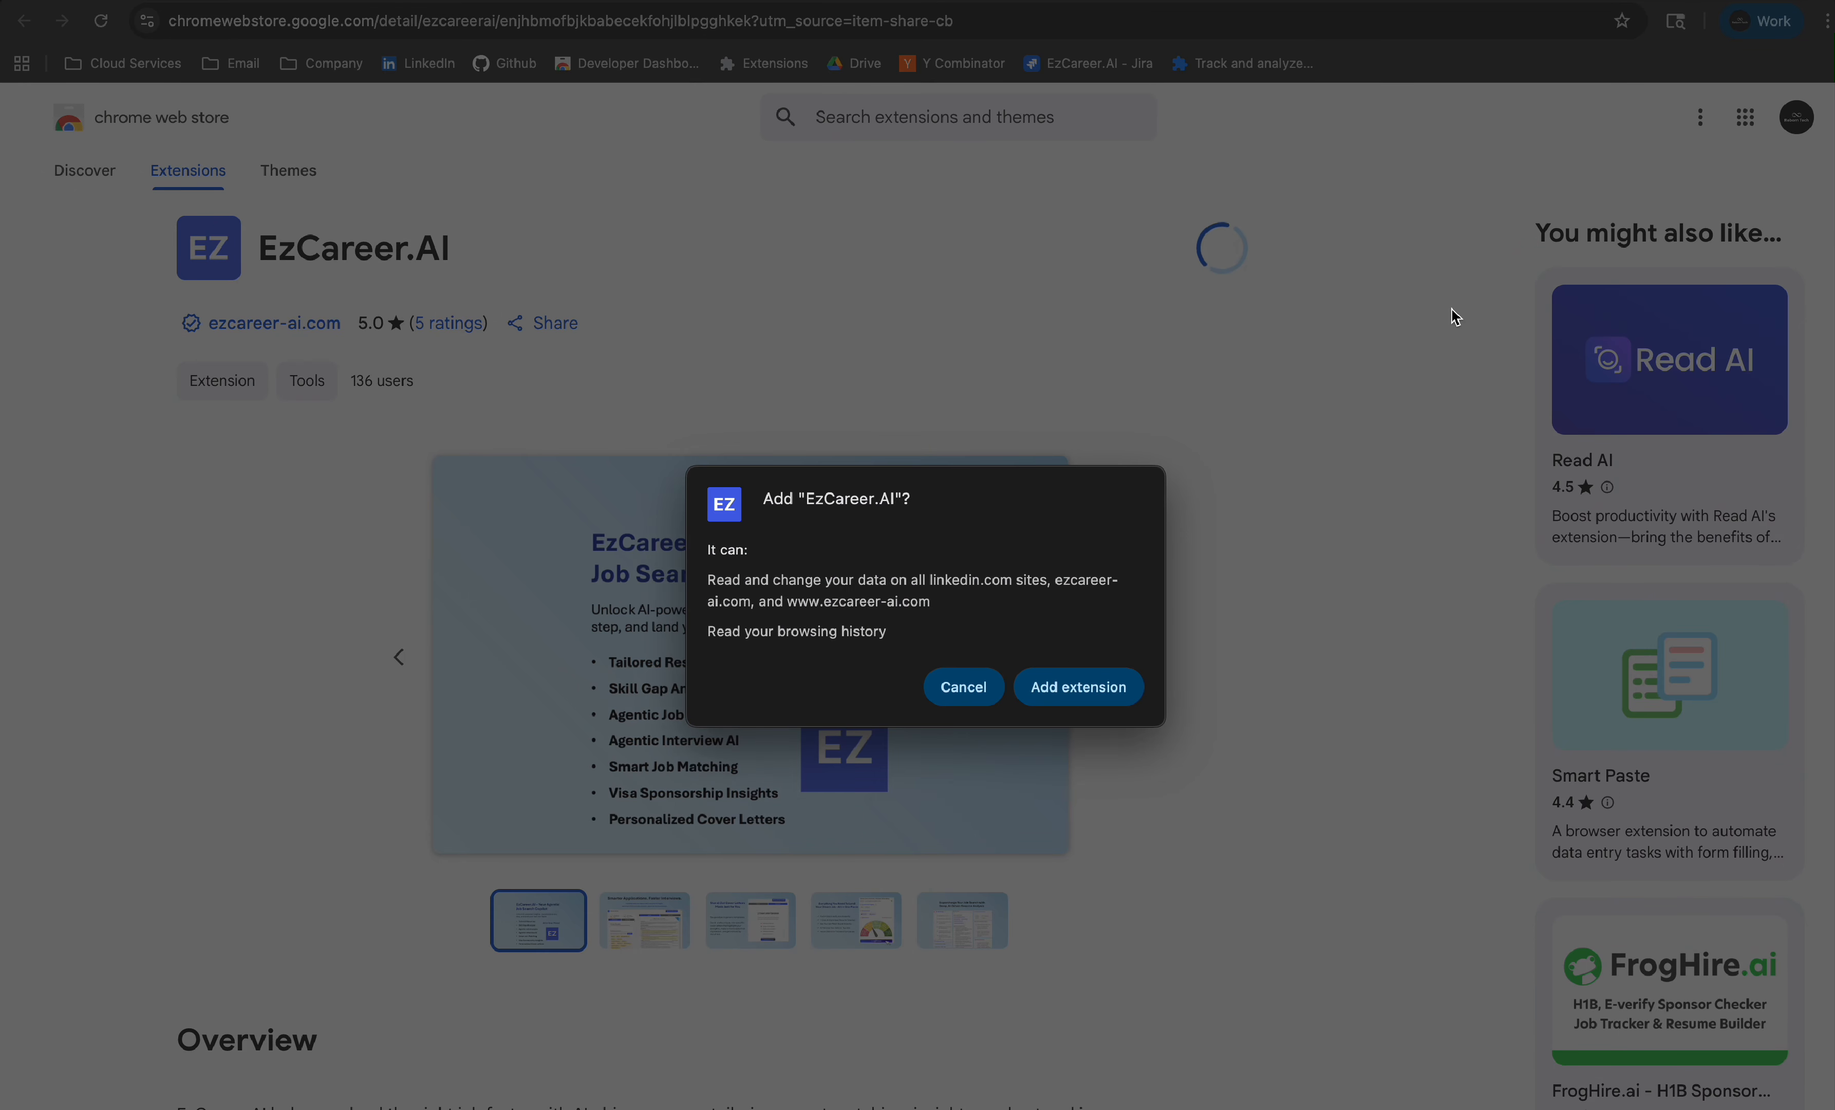
{"action": "left_click", "coordinate": [1095, 686]}
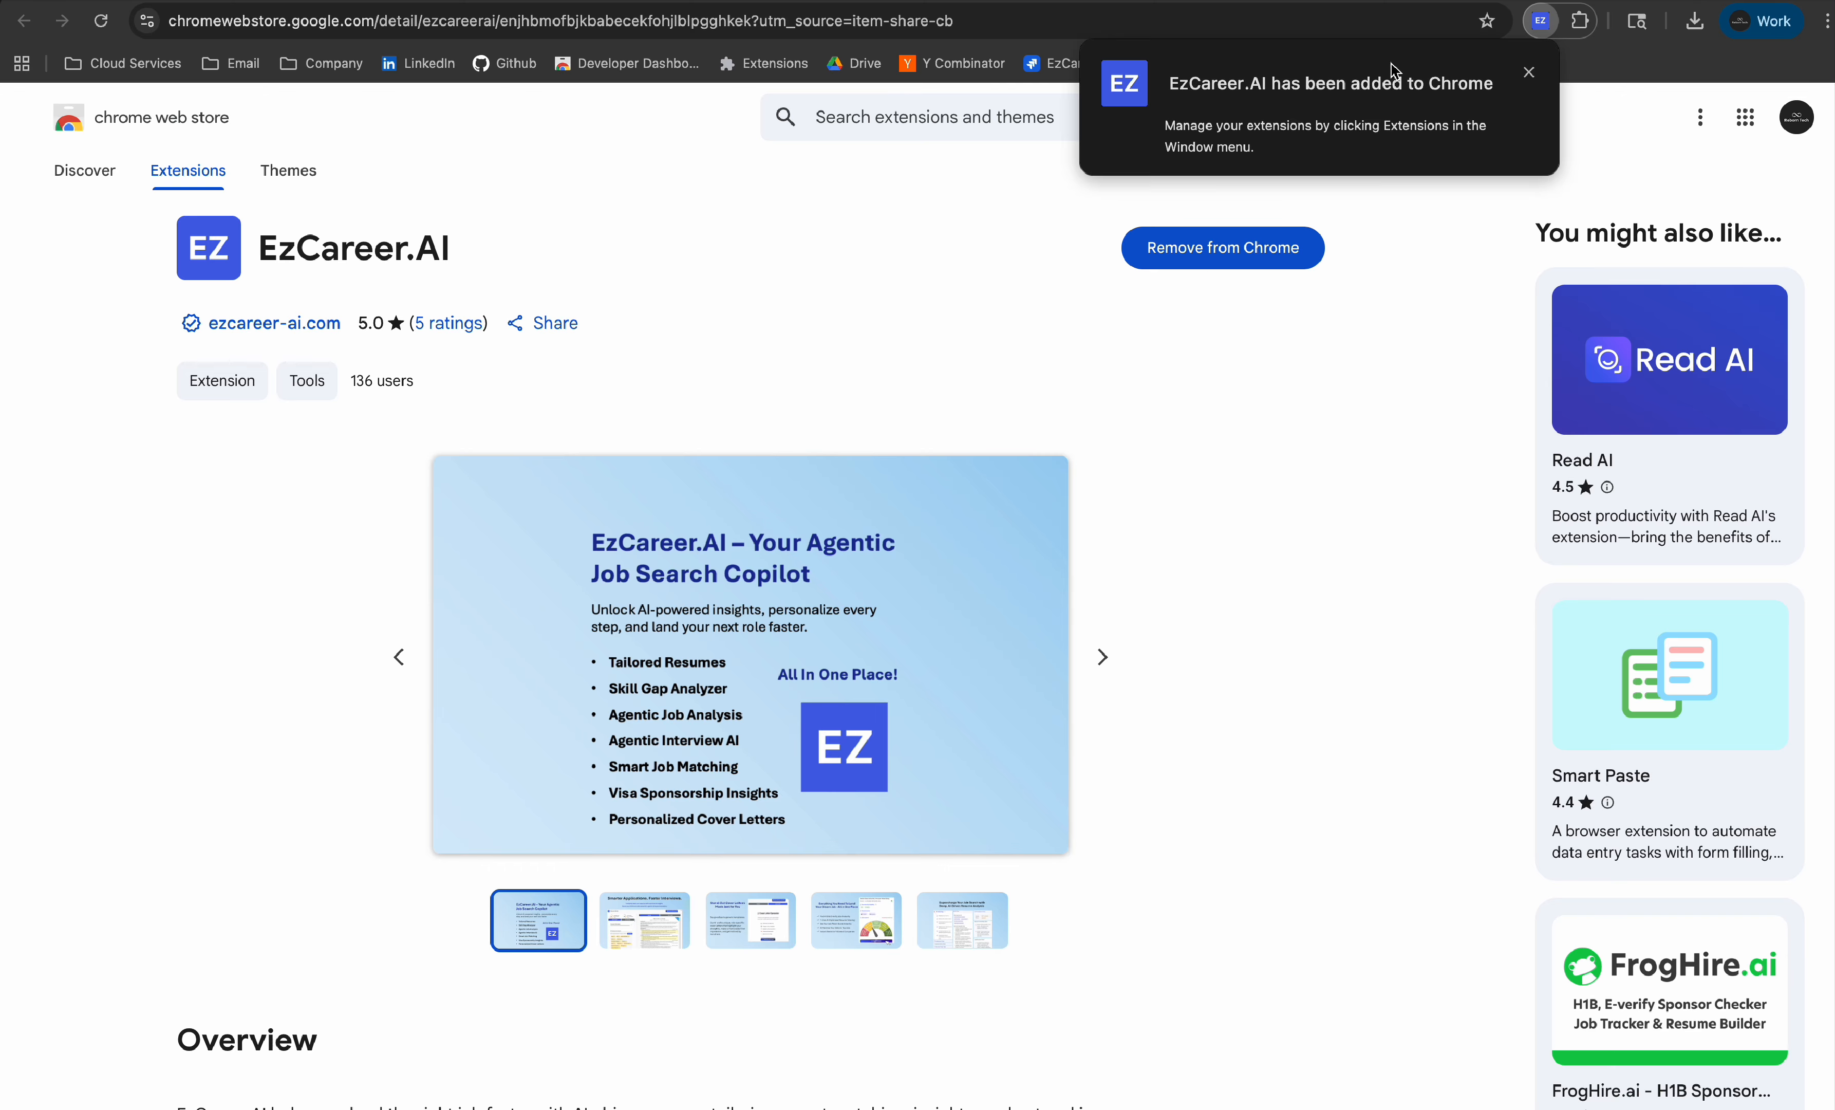
{"action": "left_click", "coordinate": [1528, 72]}
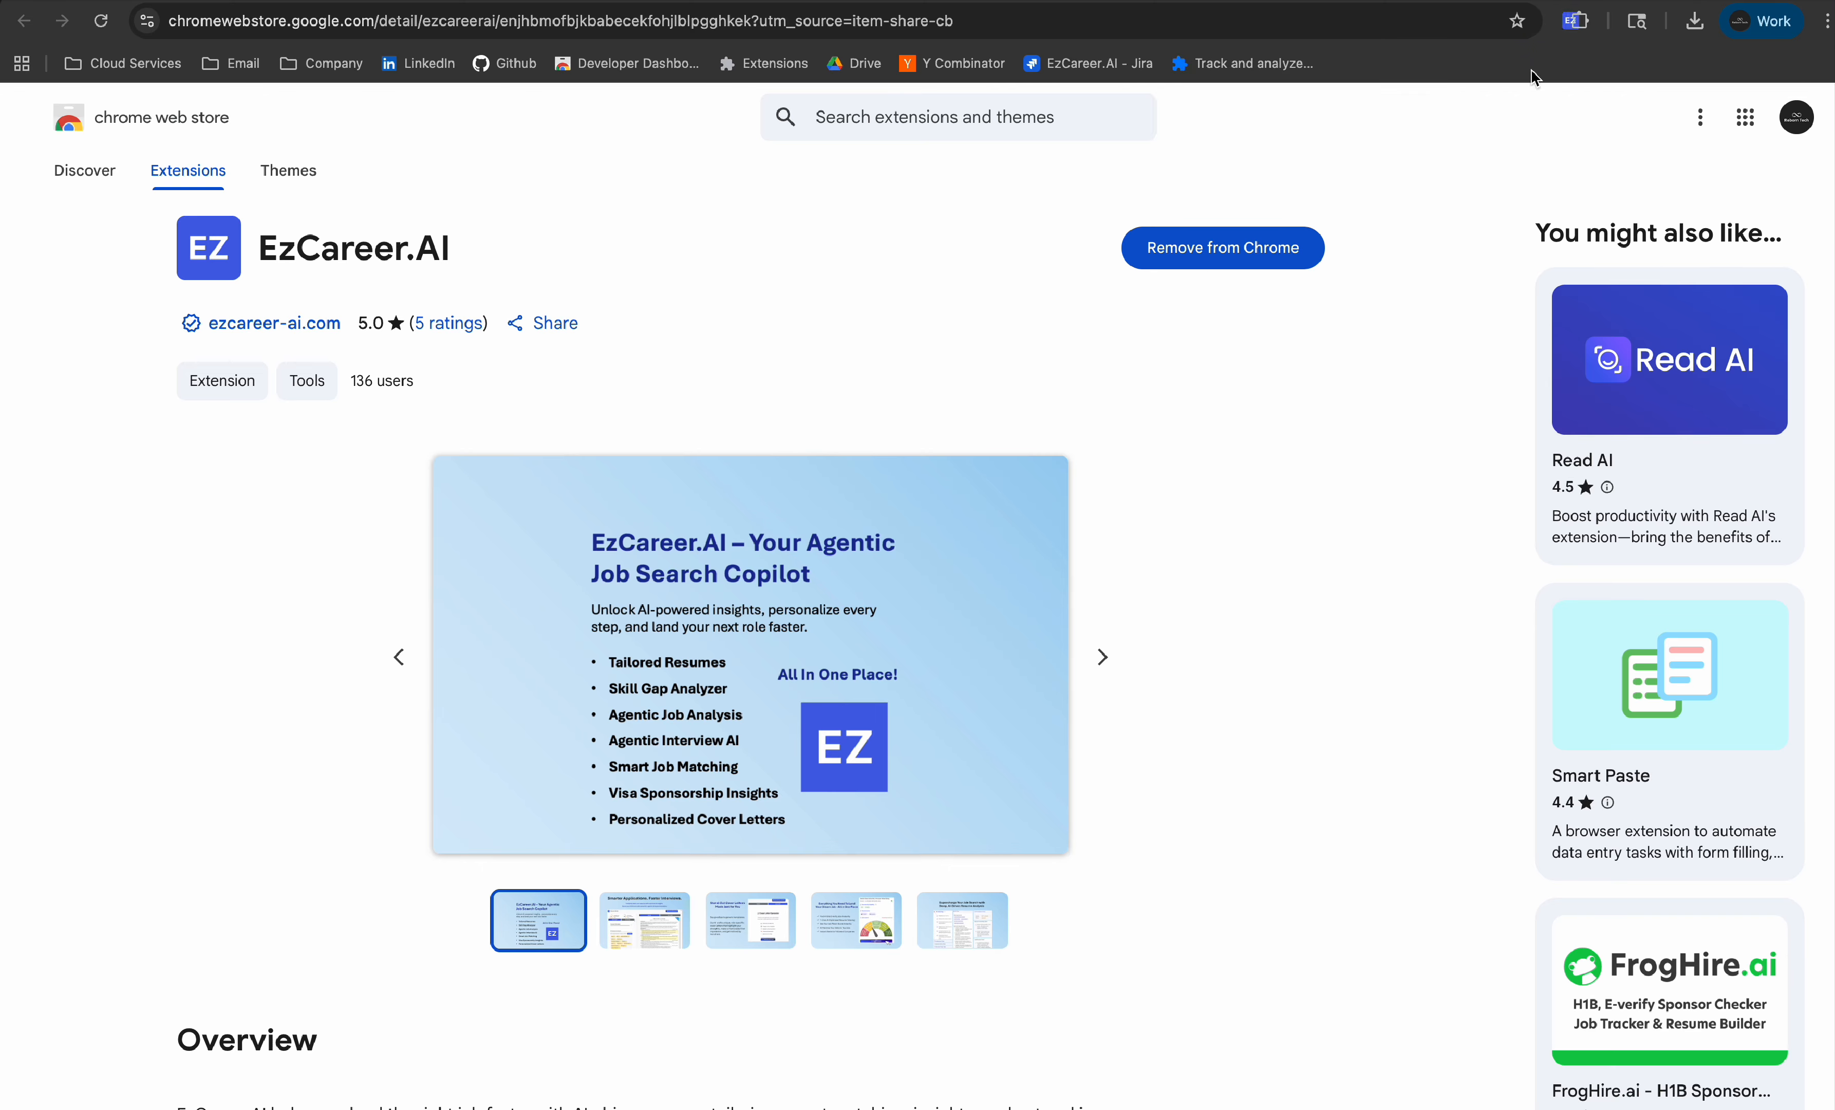
Step: Pin the EzCareer.AI extension to the browser toolbar and open its side panel
{"action": "left_click", "coordinate": [1585, 26]}
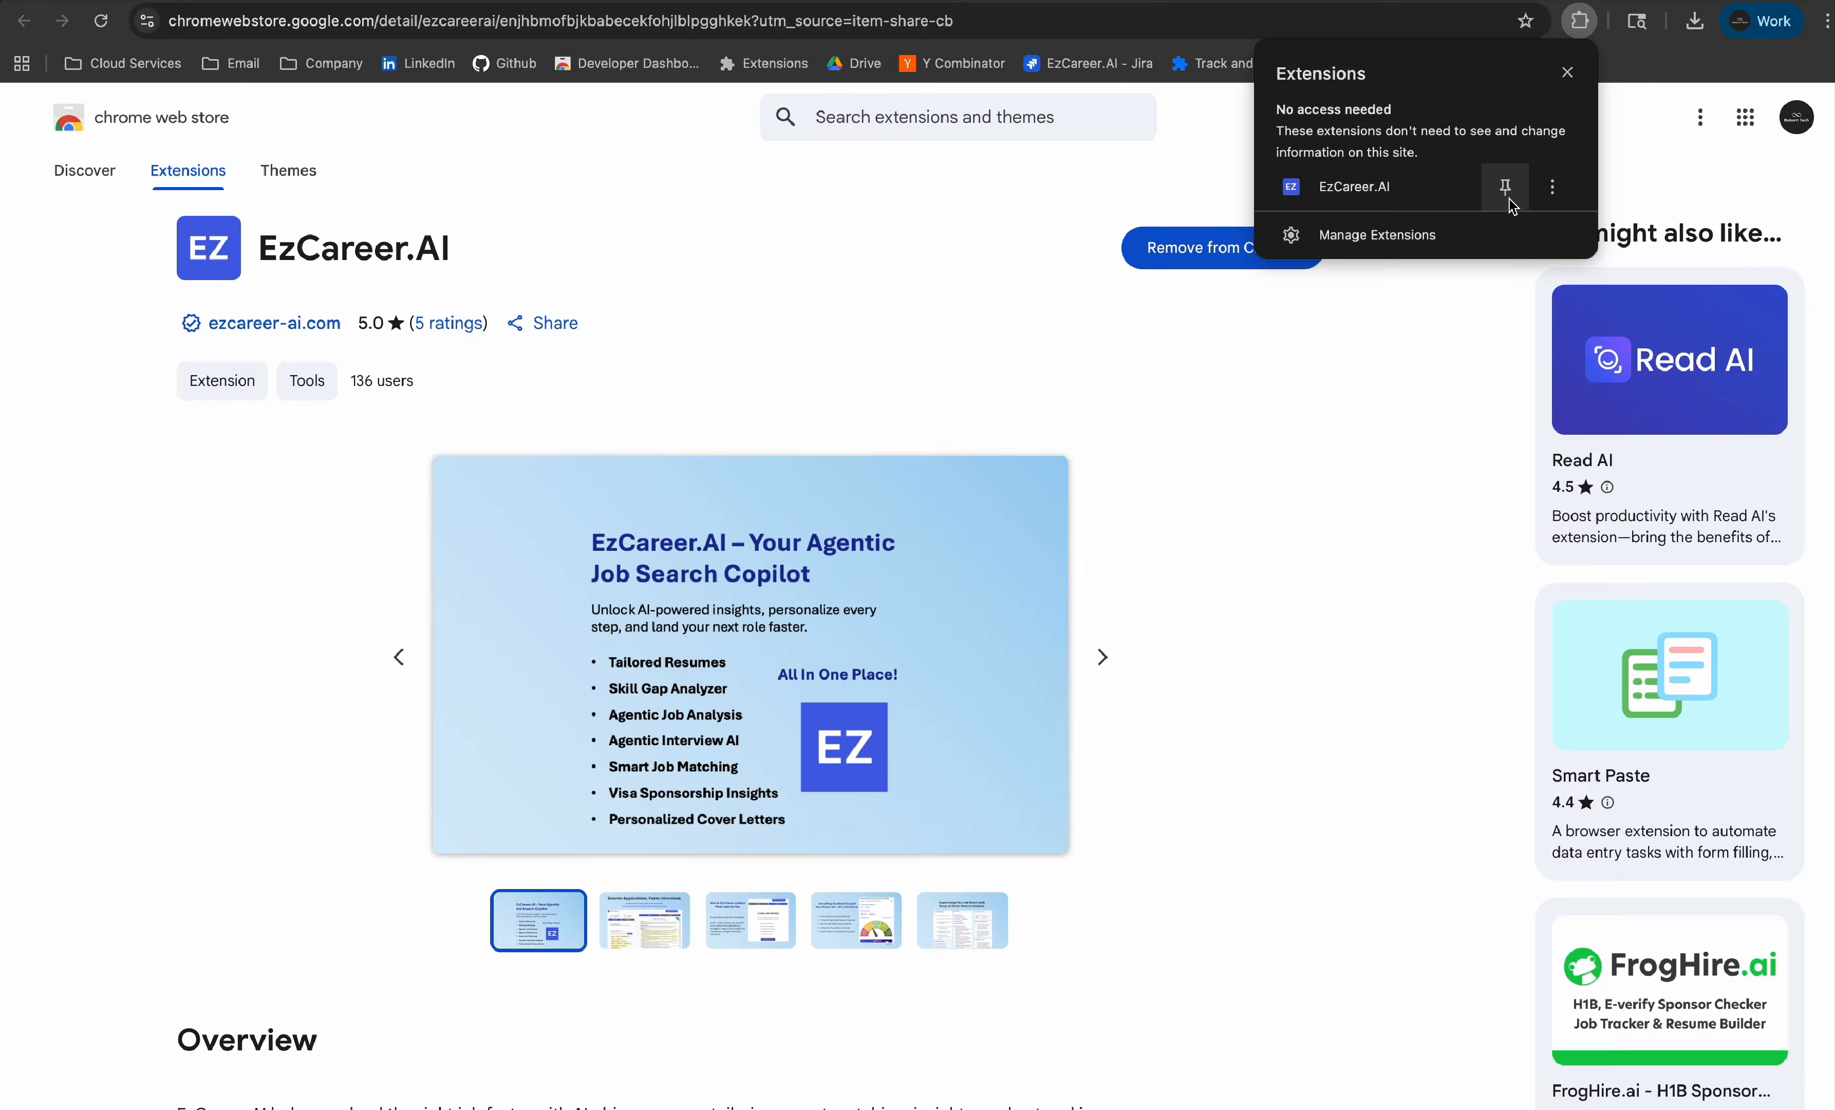
{"action": "left_click", "coordinate": [1510, 198]}
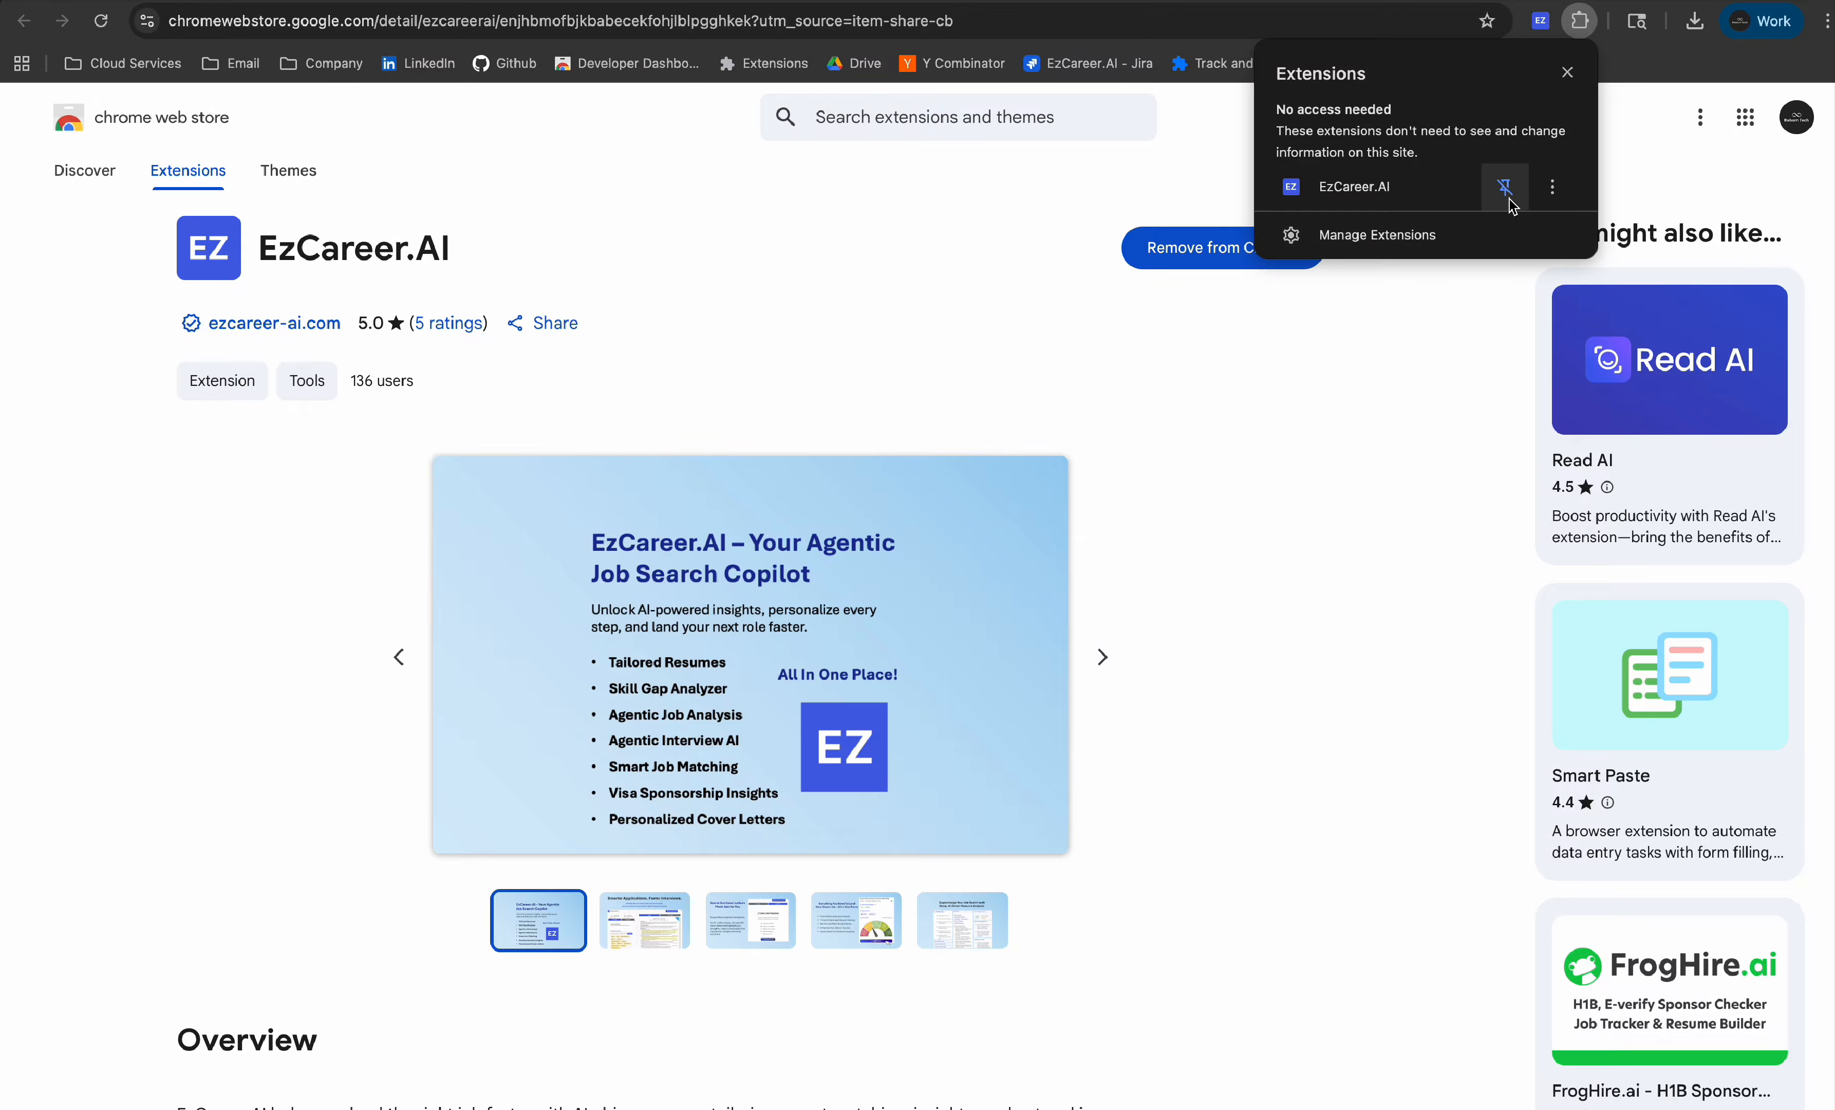
{"action": "left_click", "coordinate": [1540, 29]}
{"action": "left_click", "coordinate": [1540, 30]}
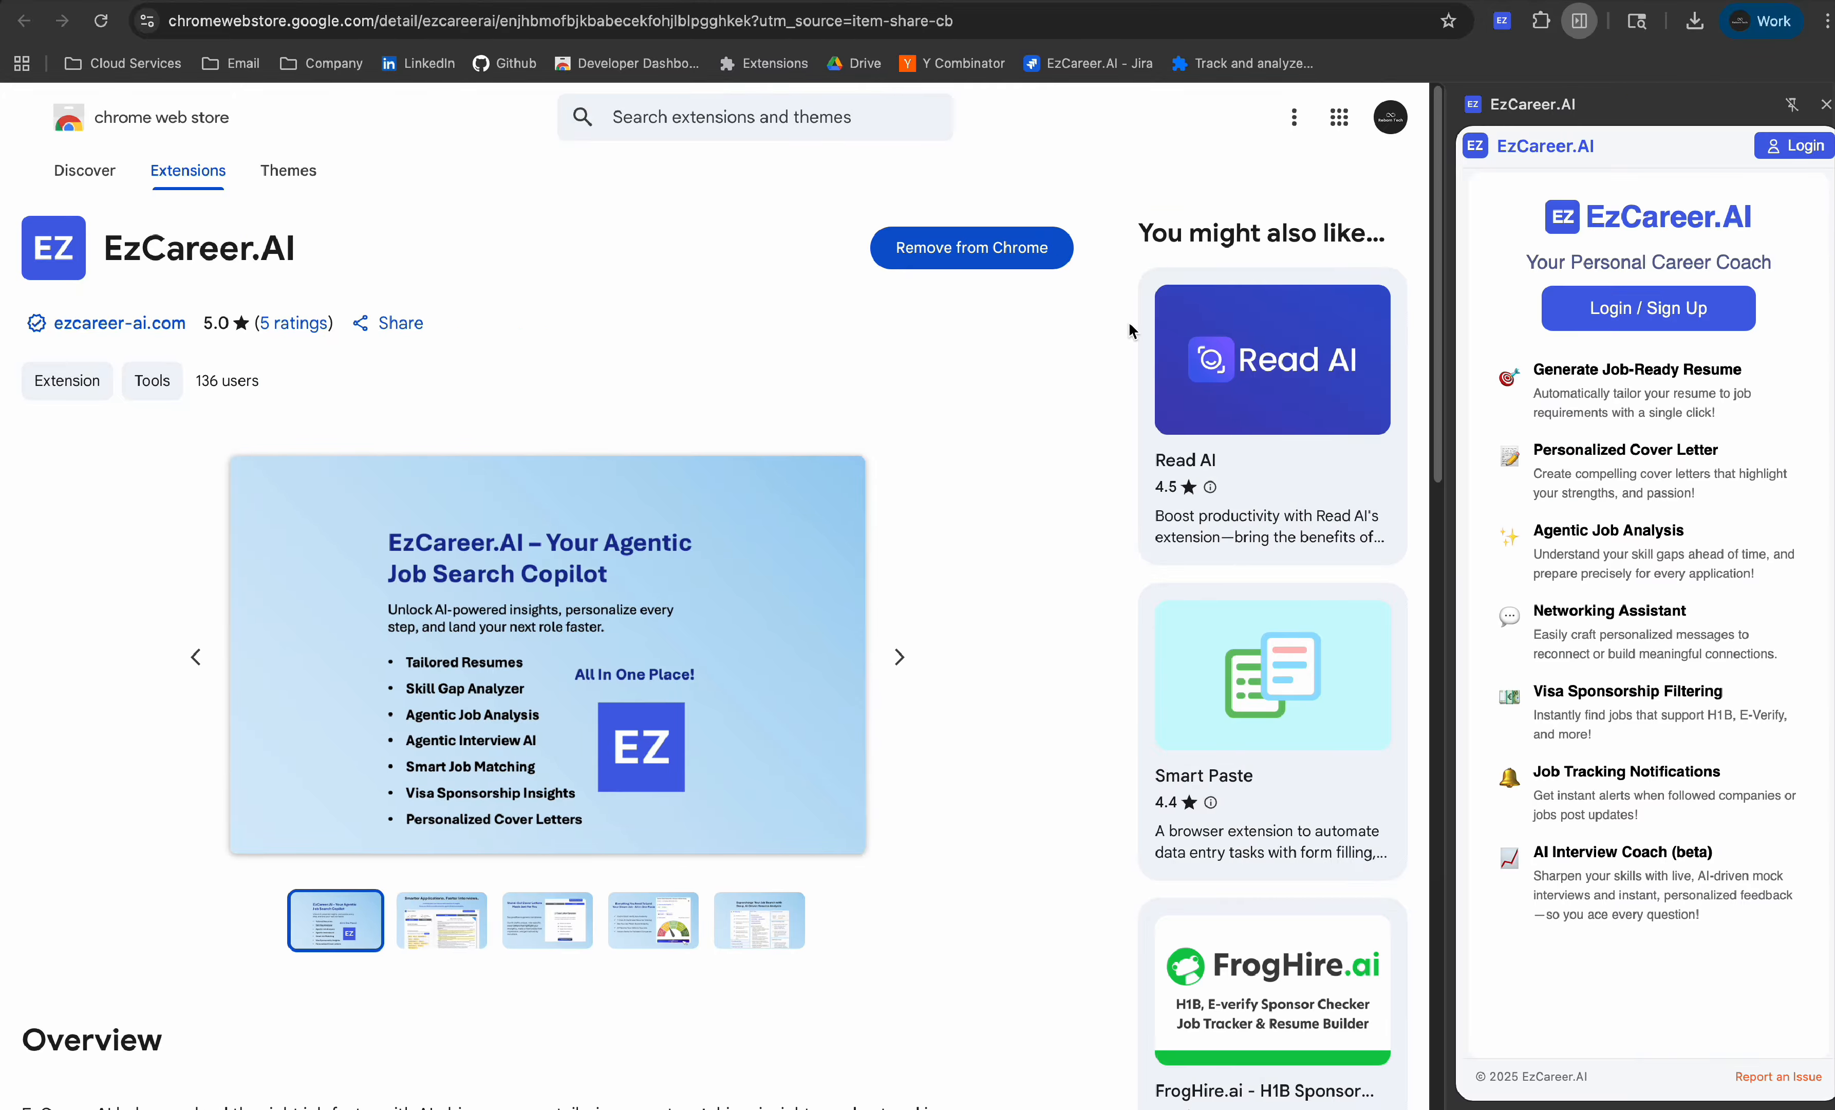
{"action": "left_click", "coordinate": [1503, 24]}
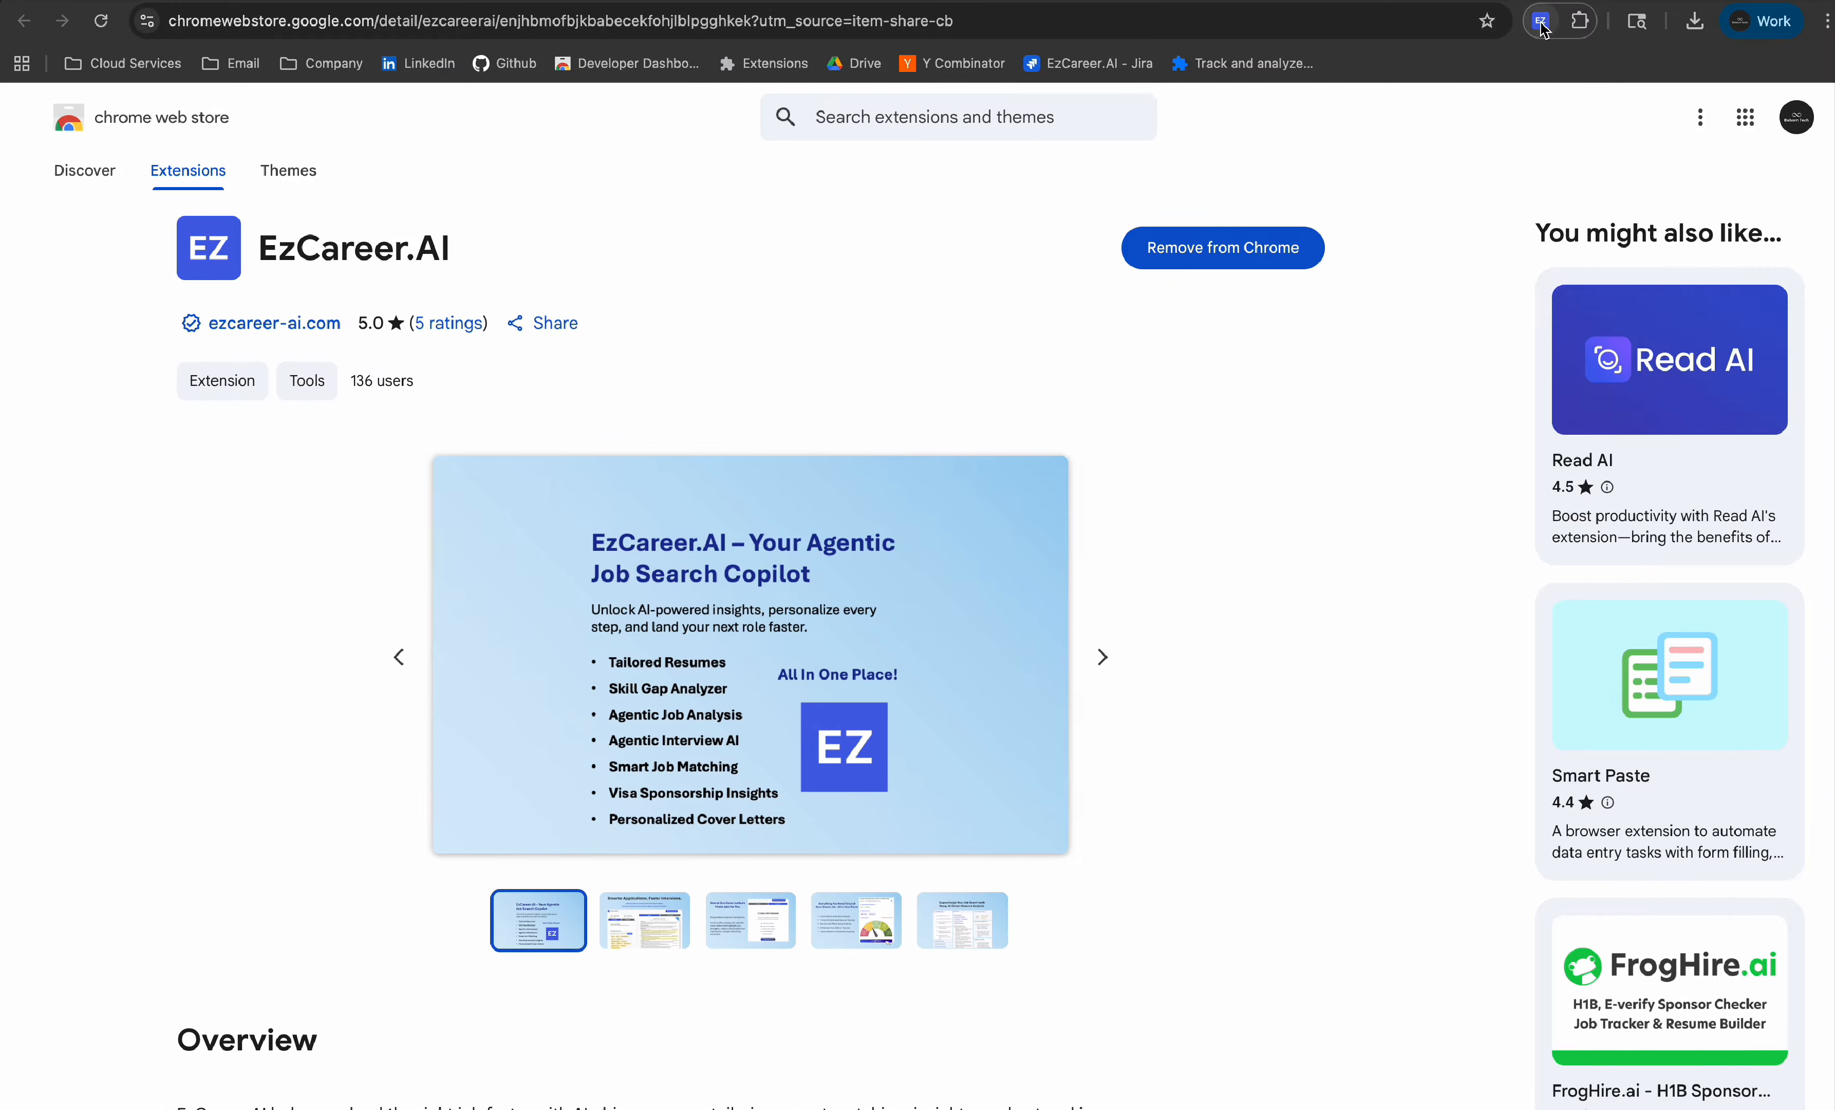
{"action": "left_click", "coordinate": [1543, 28]}
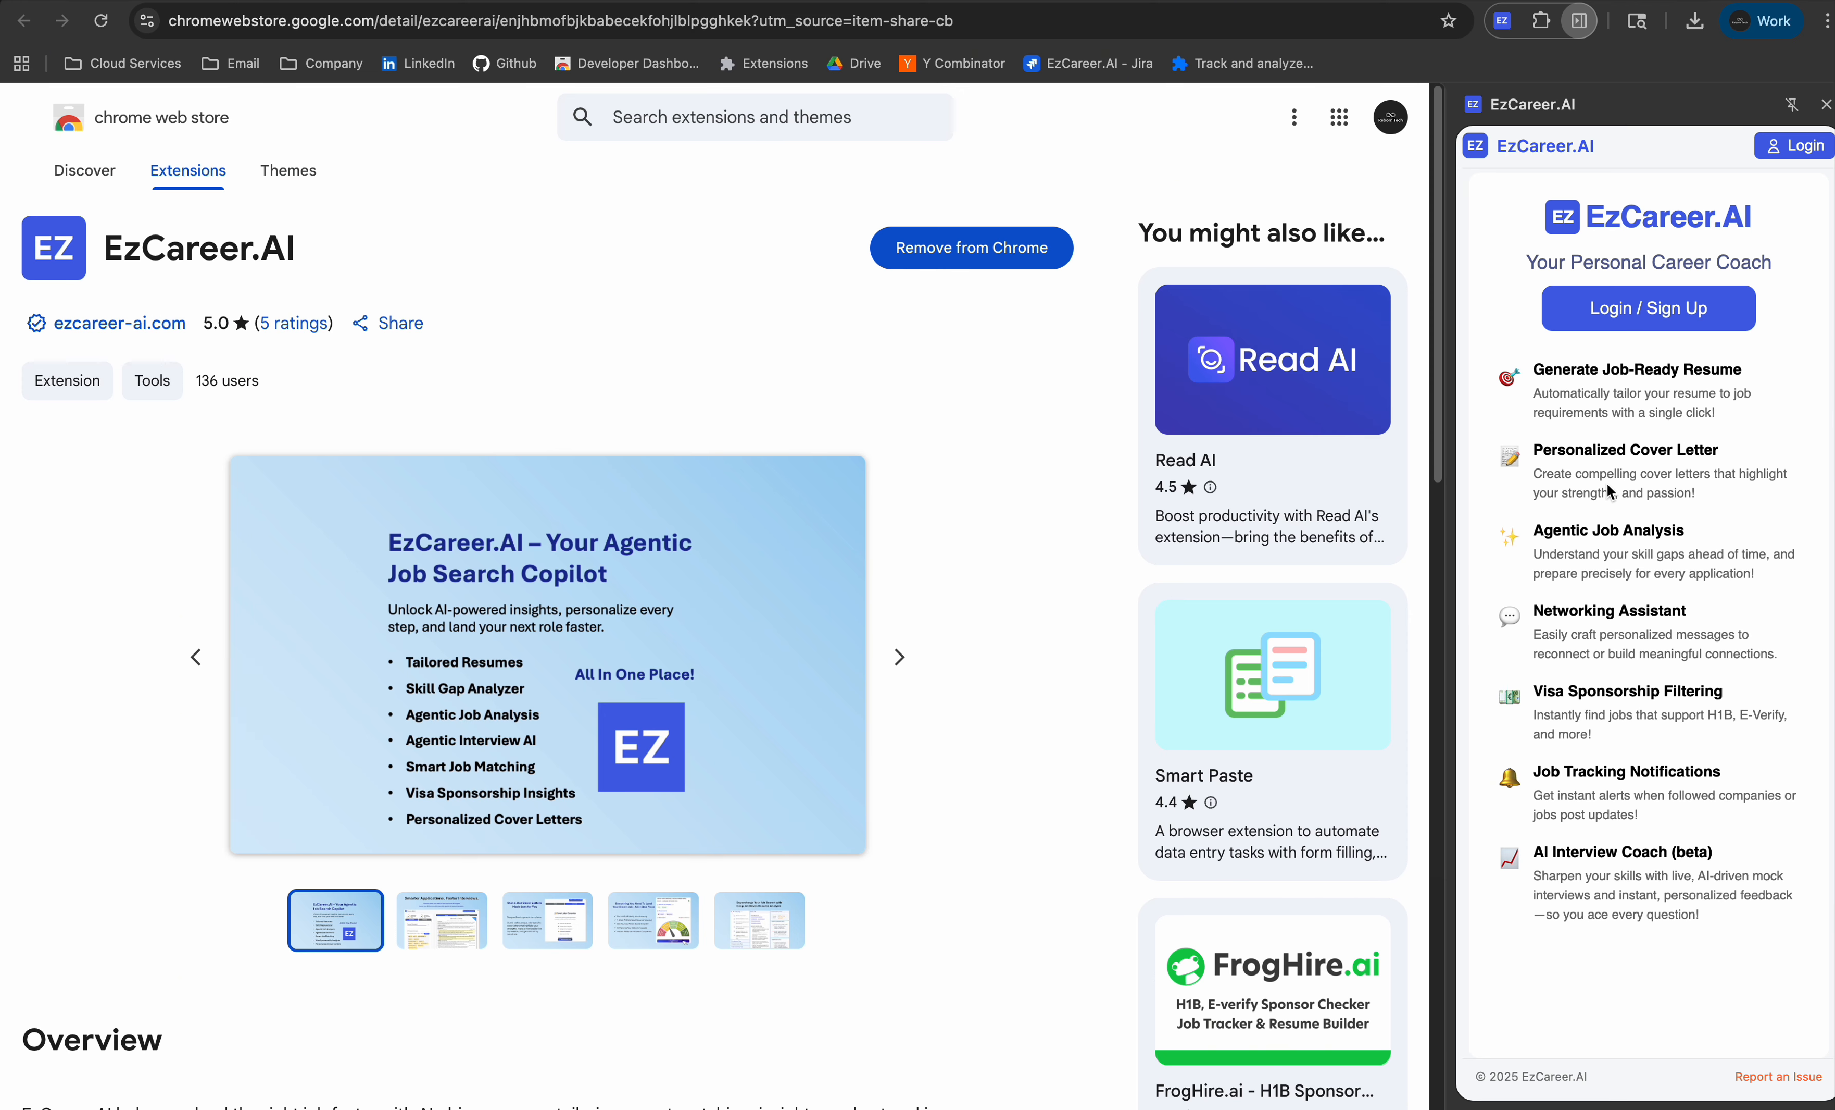
{"action": "mouse_move", "coordinate": [1451, 452]}
{"action": "left_mouse_down"}
{"action": "mouse_move", "coordinate": [1303, 454]}
{"action": "mouse_move", "coordinate": [1448, 455]}
{"action": "left_mouse_up"}
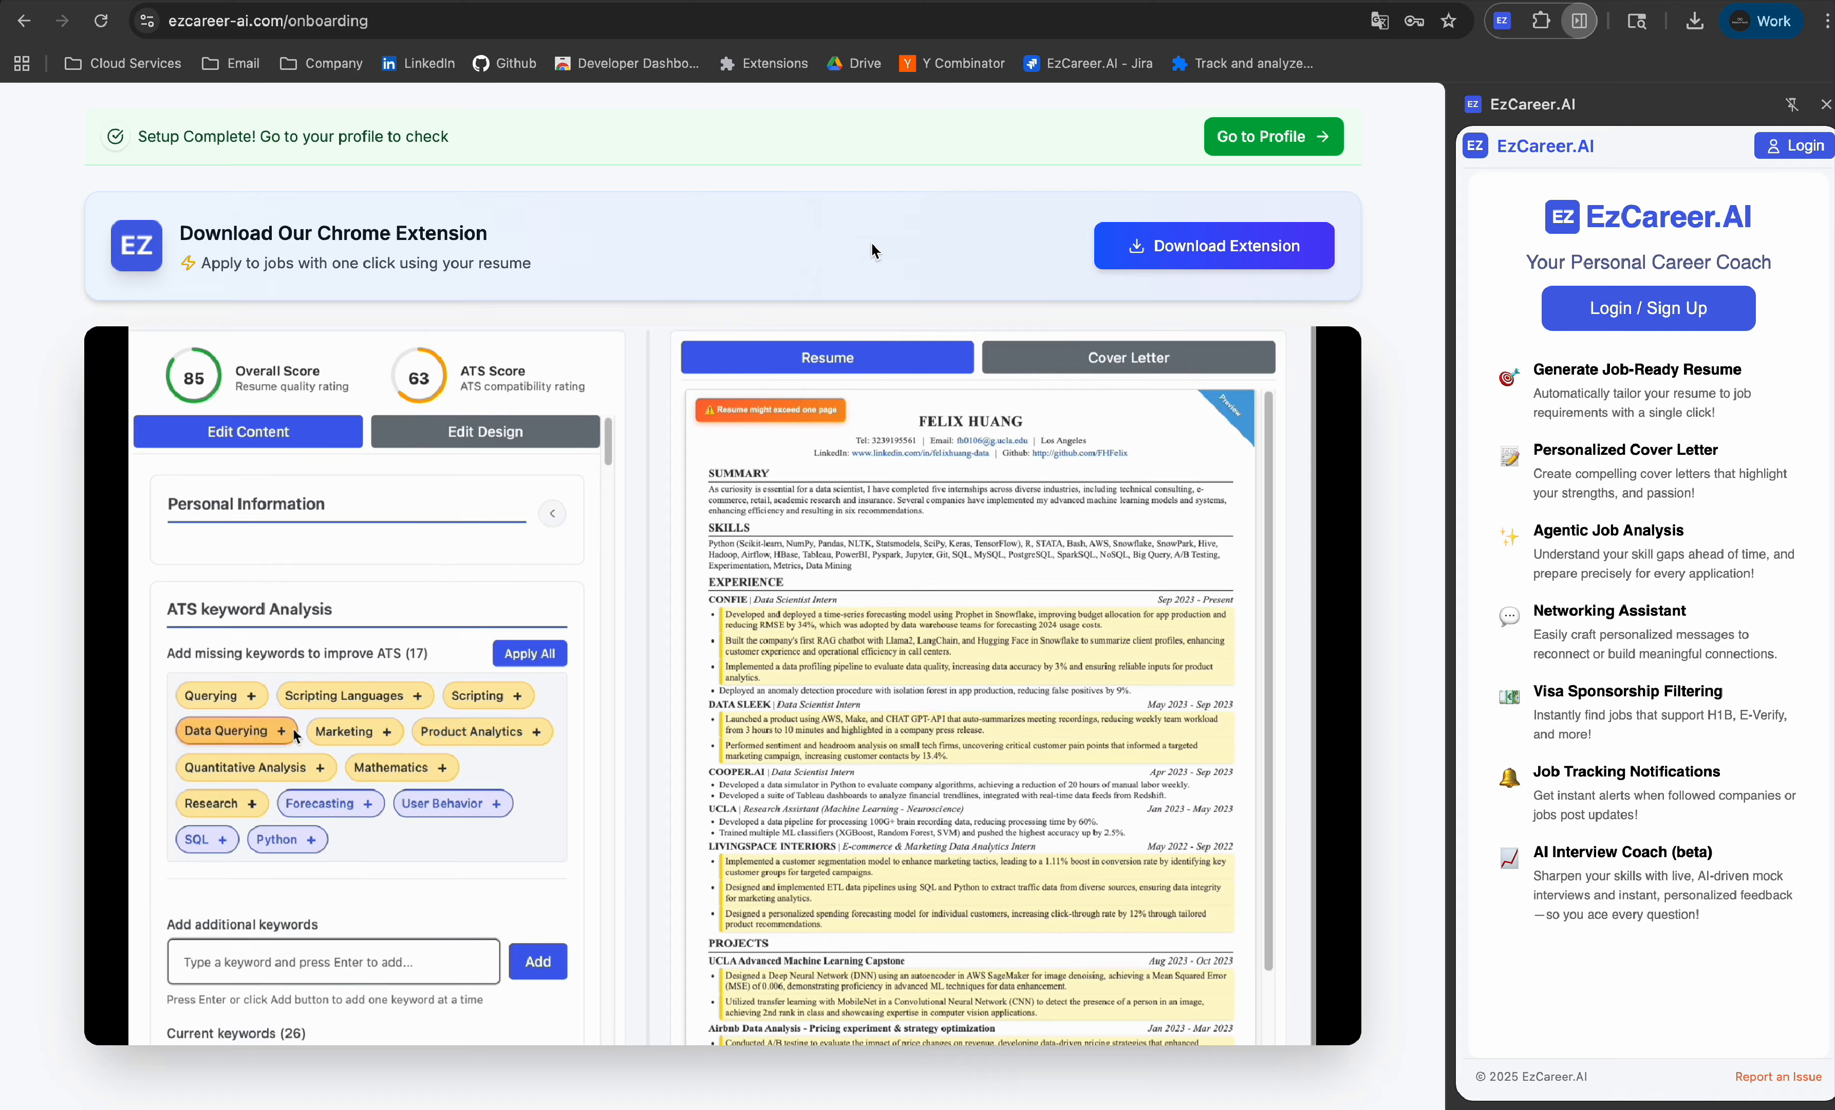
Step: Go from the completed onboarding page to the profile and advance its tour past Resume Management and Resume Structure
{"action": "left_click", "coordinate": [1826, 104]}
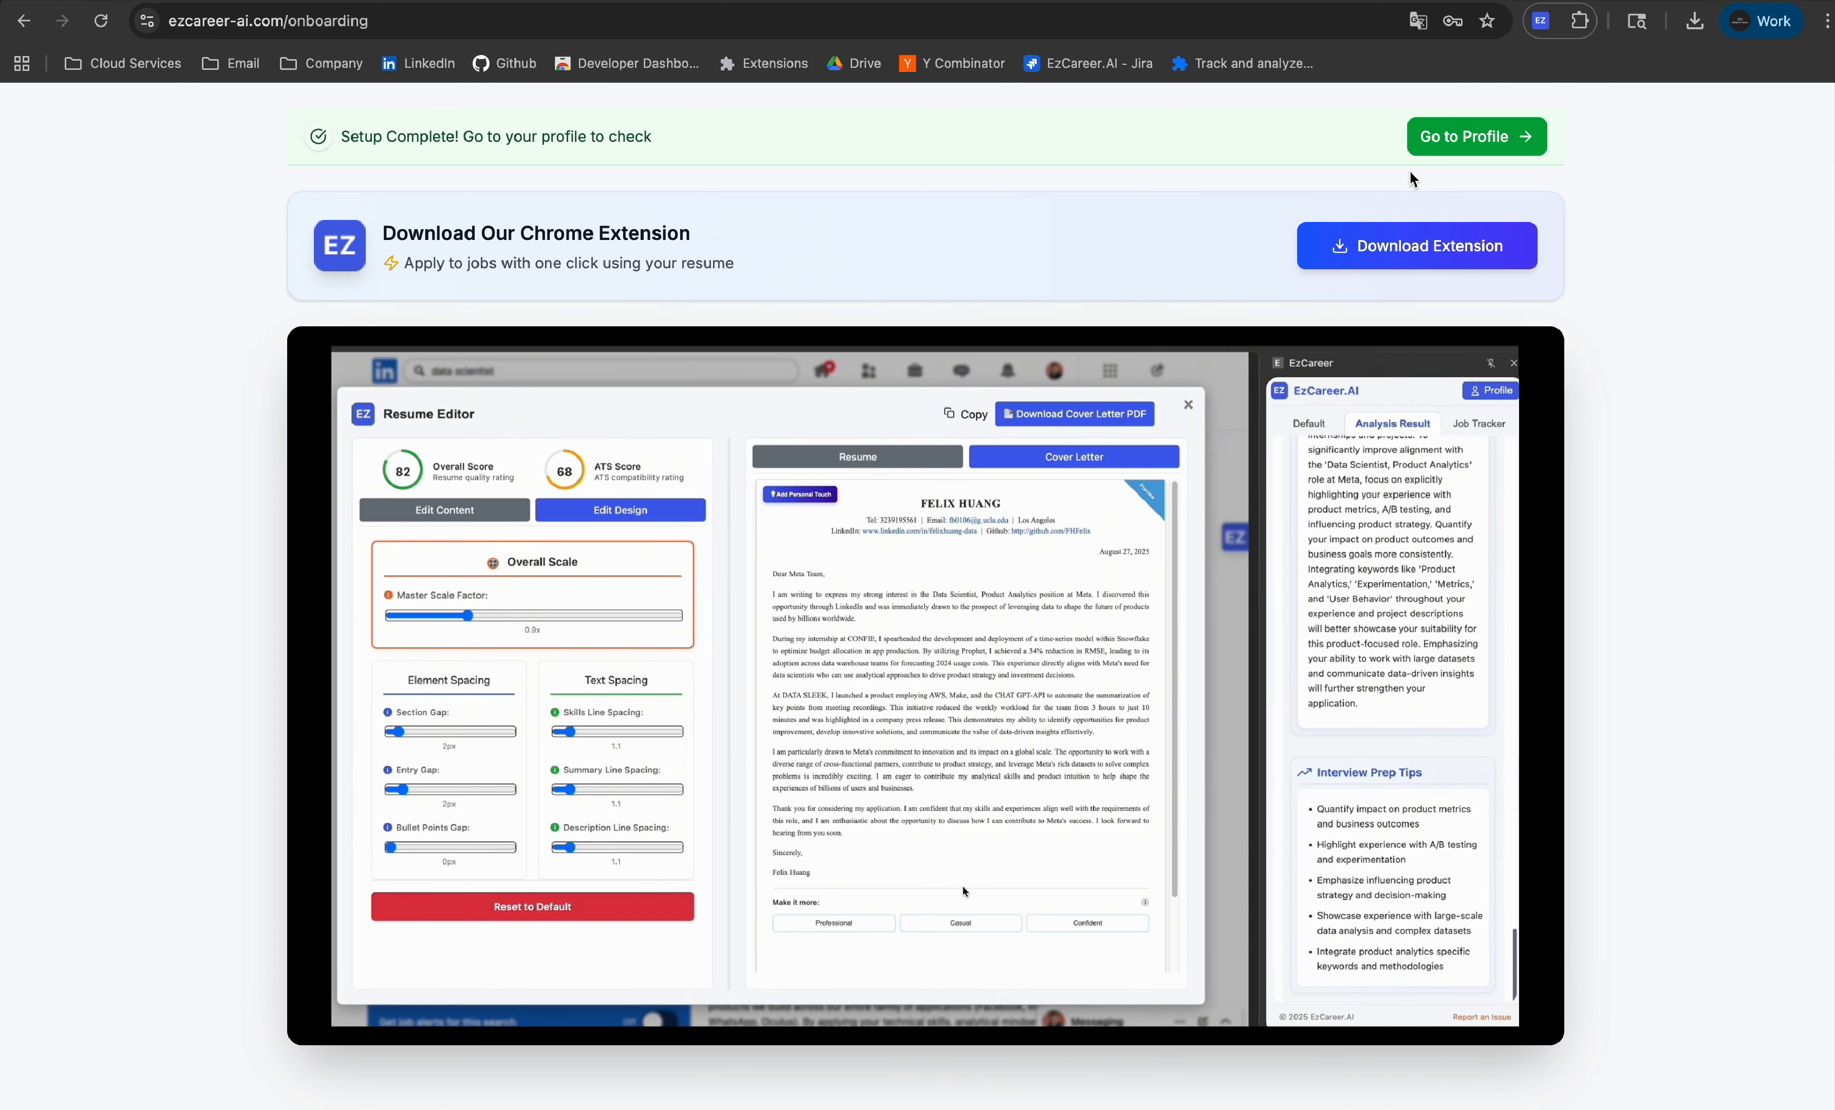
{"action": "left_click", "coordinate": [1499, 134]}
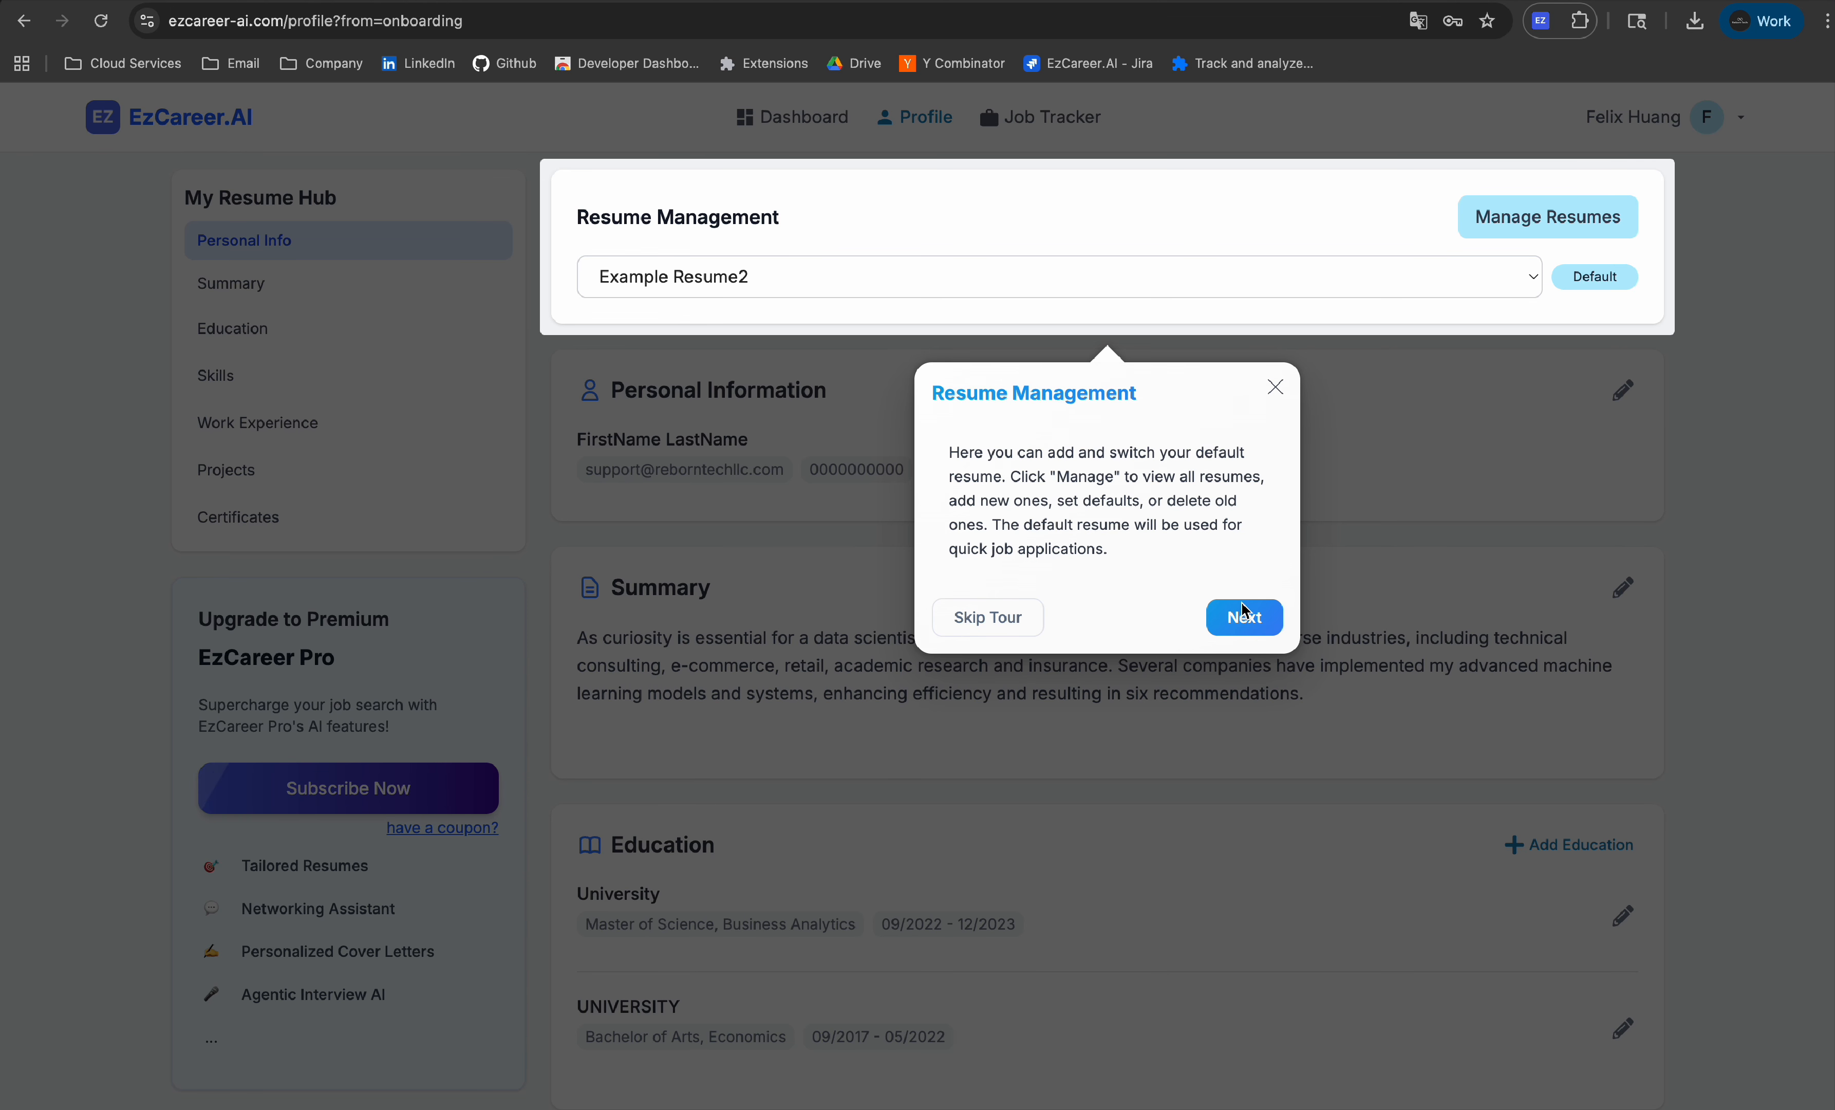
{"action": "left_click", "coordinate": [1246, 614]}
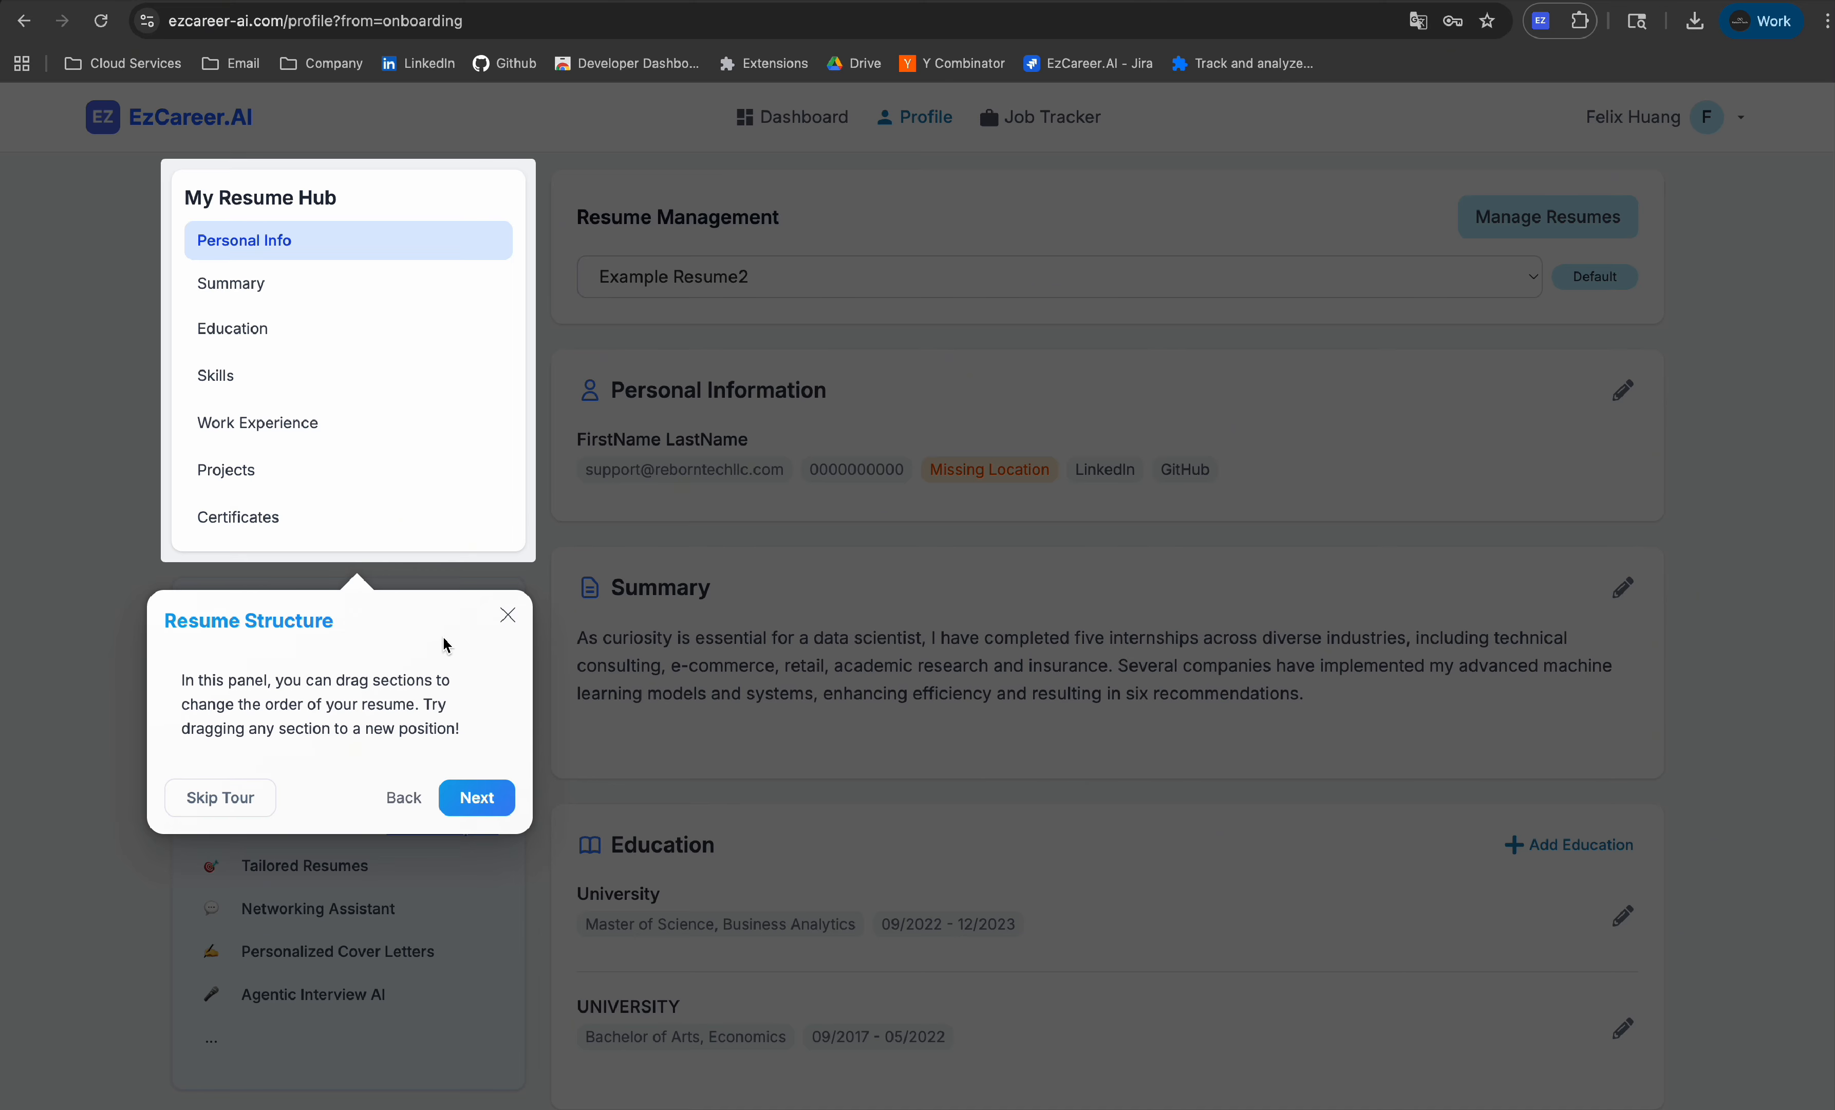
{"action": "left_click", "coordinate": [479, 797]}
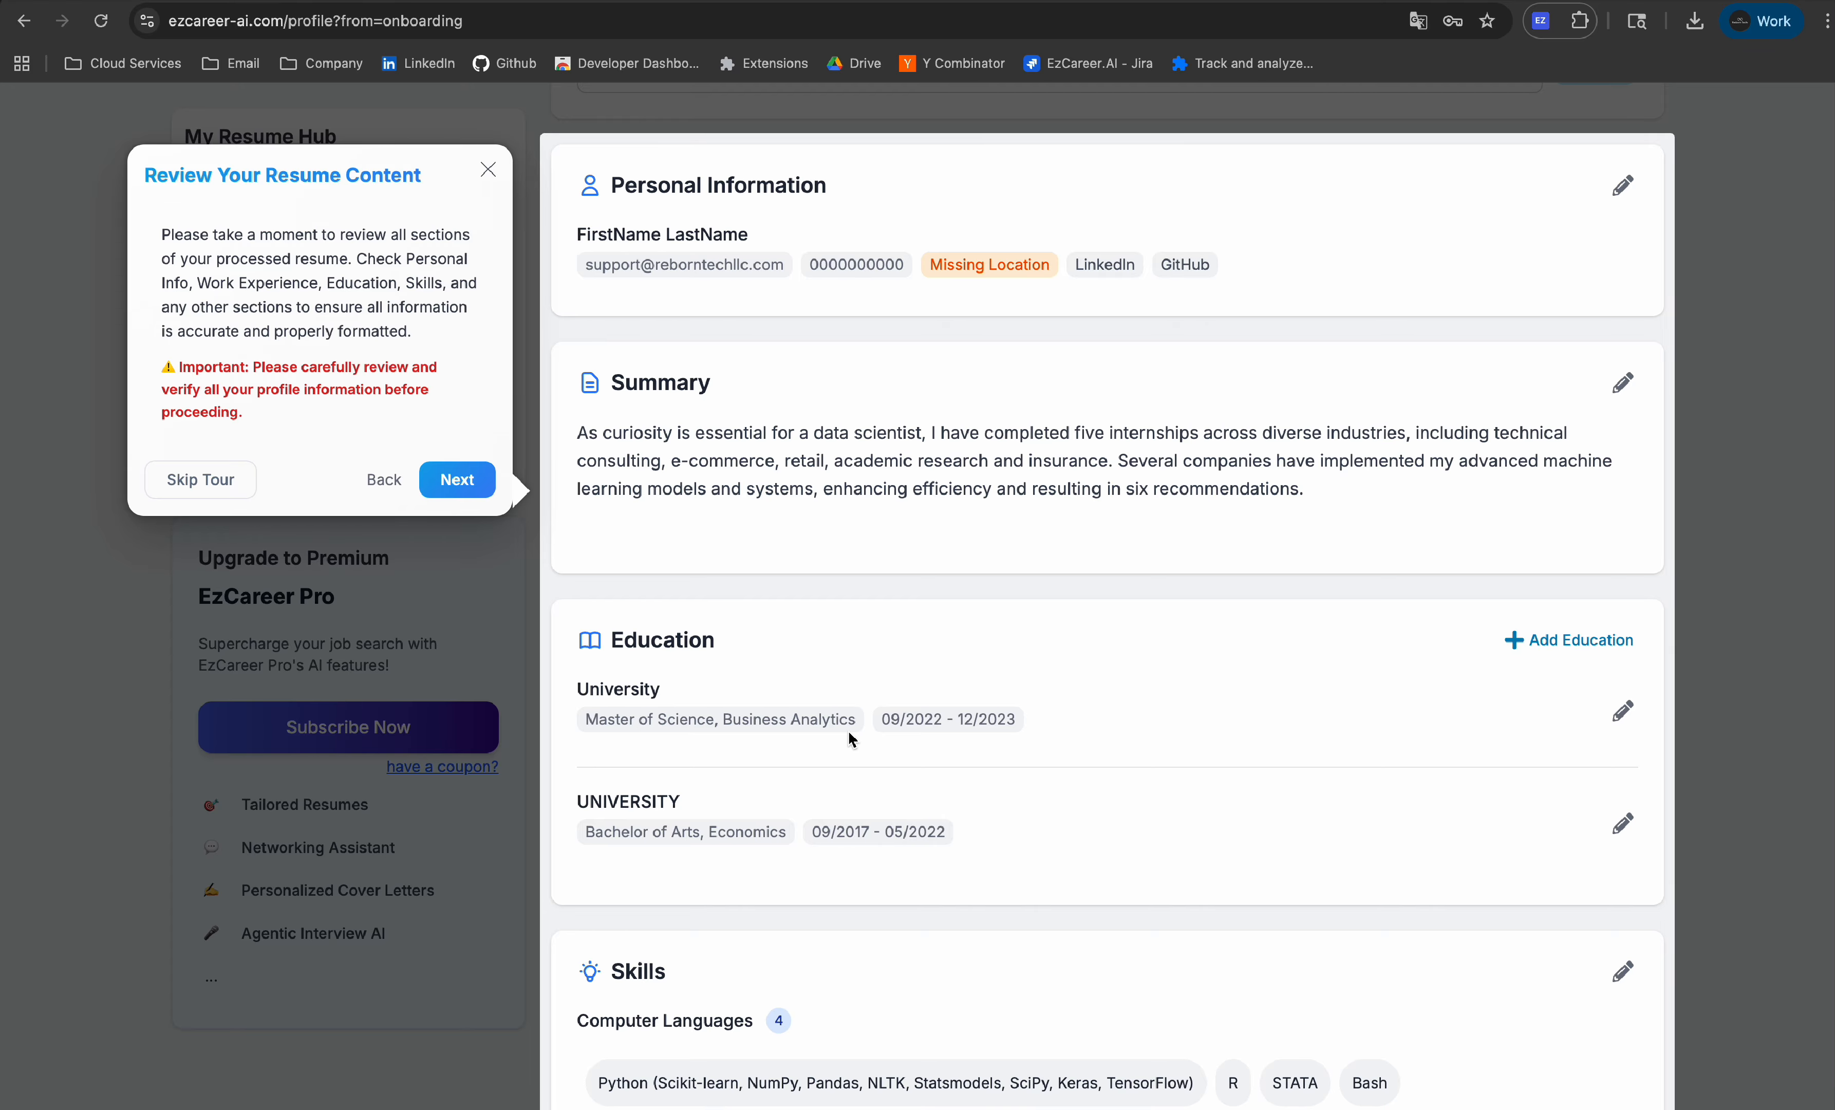
Step: Review the processed resume sections and finish the profile tour to continue to the dashboard
{"action": "scroll", "coordinate": [848, 730], "scroll_direction": "down", "scroll_amount": 9}
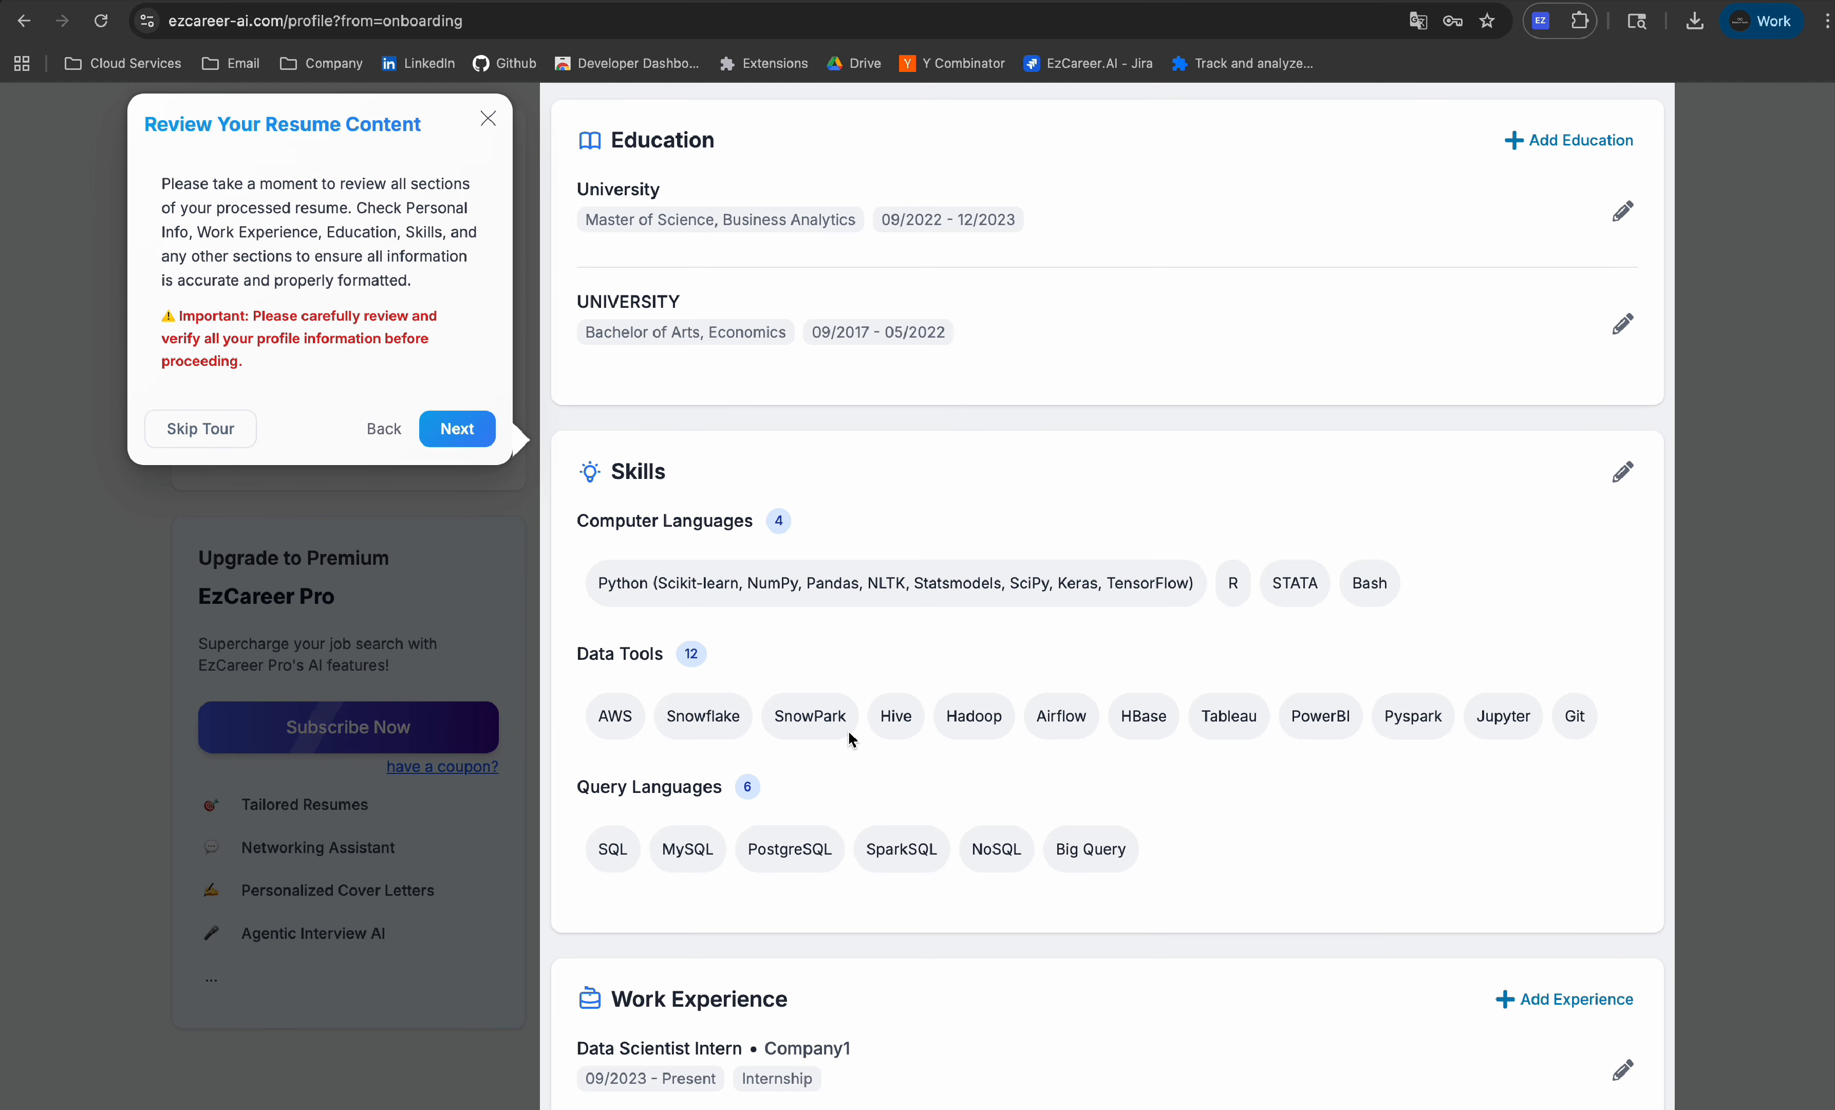
{"action": "scroll", "coordinate": [869, 729], "scroll_direction": "up", "scroll_amount": 15}
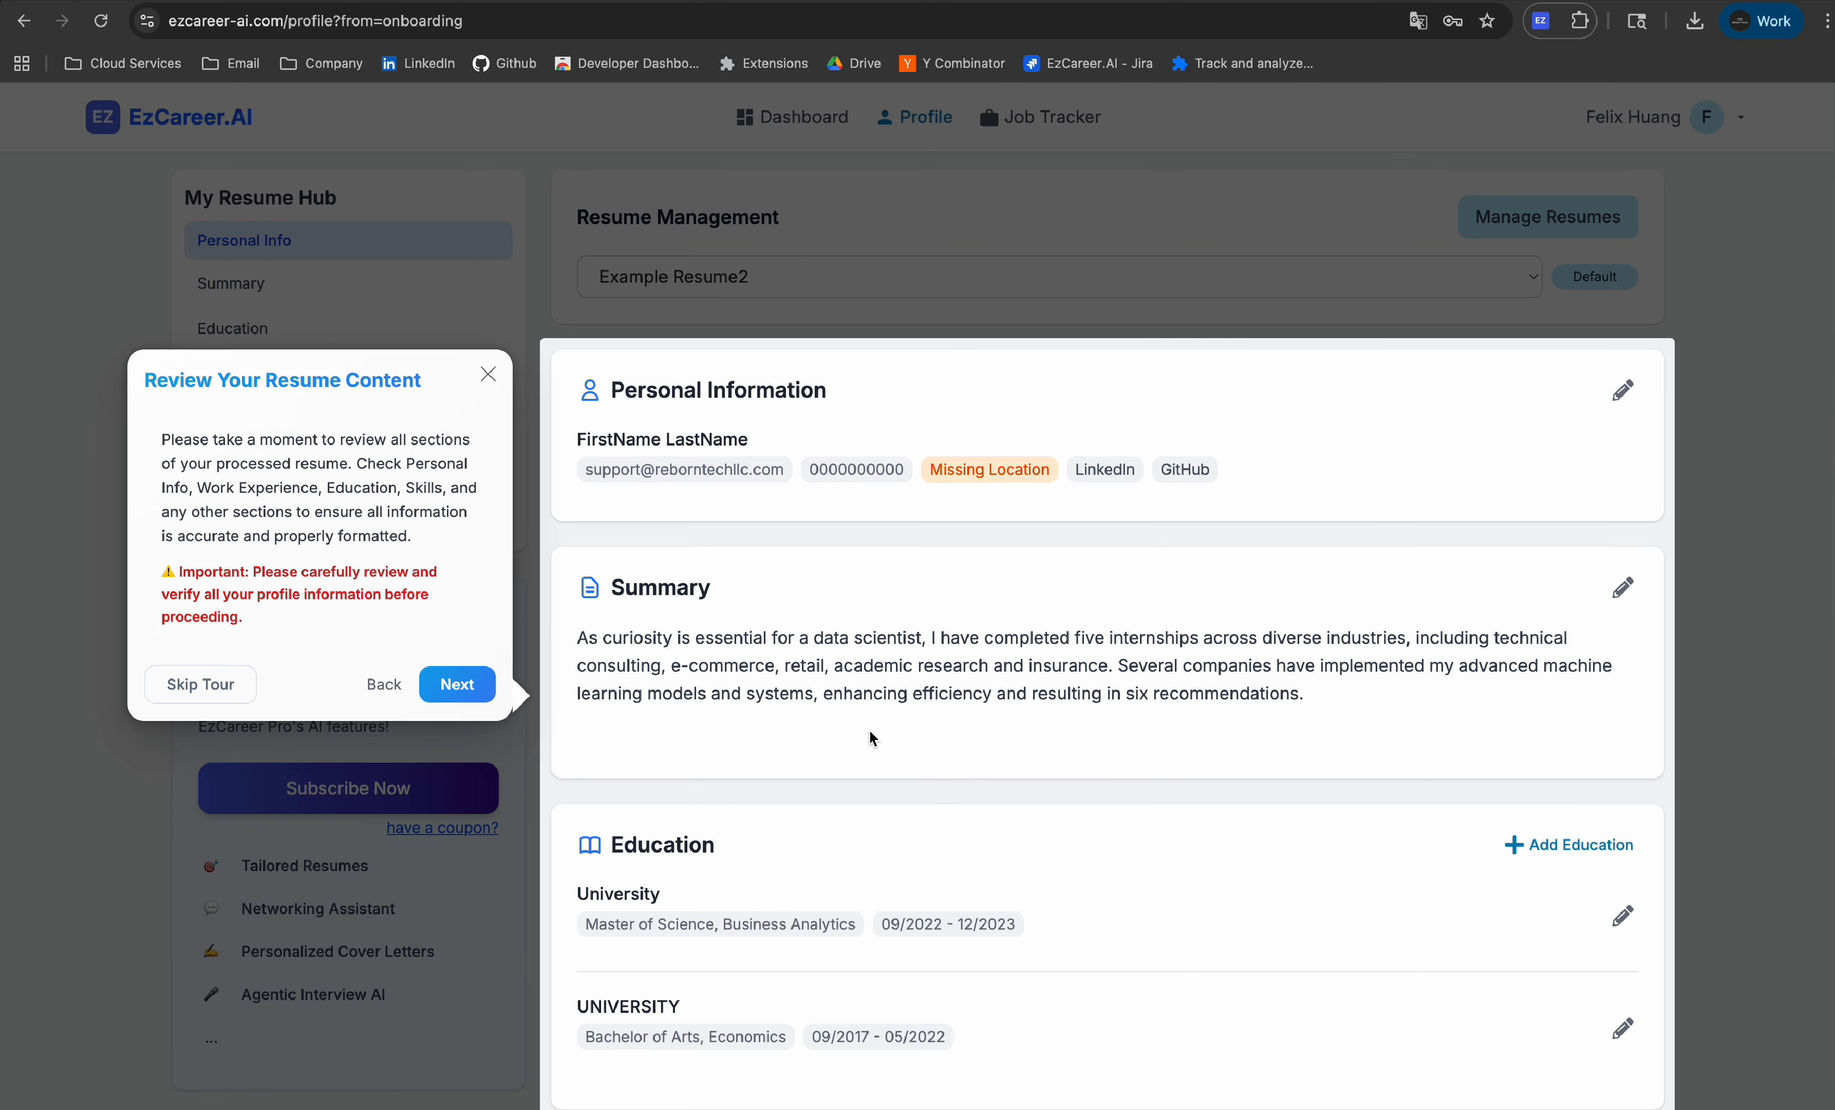
{"action": "left_click", "coordinate": [480, 686]}
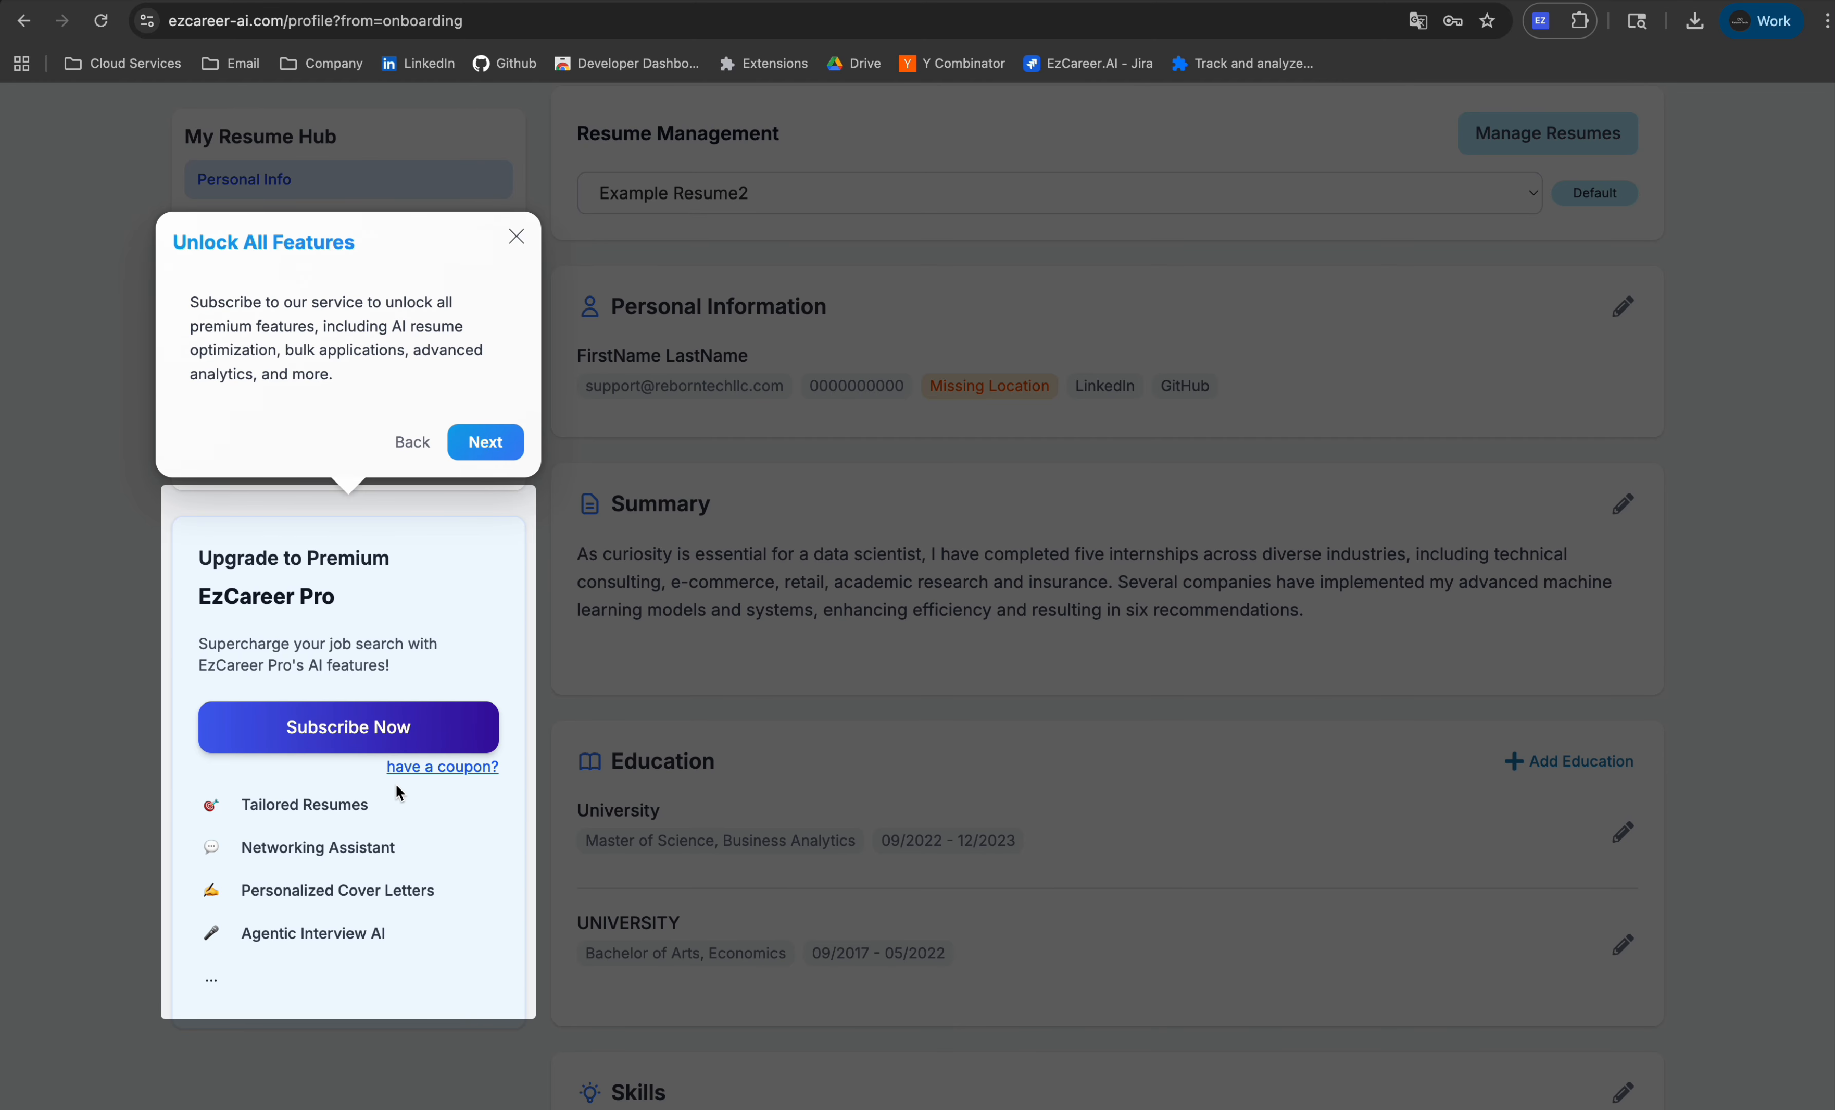
{"action": "left_click", "coordinate": [487, 440]}
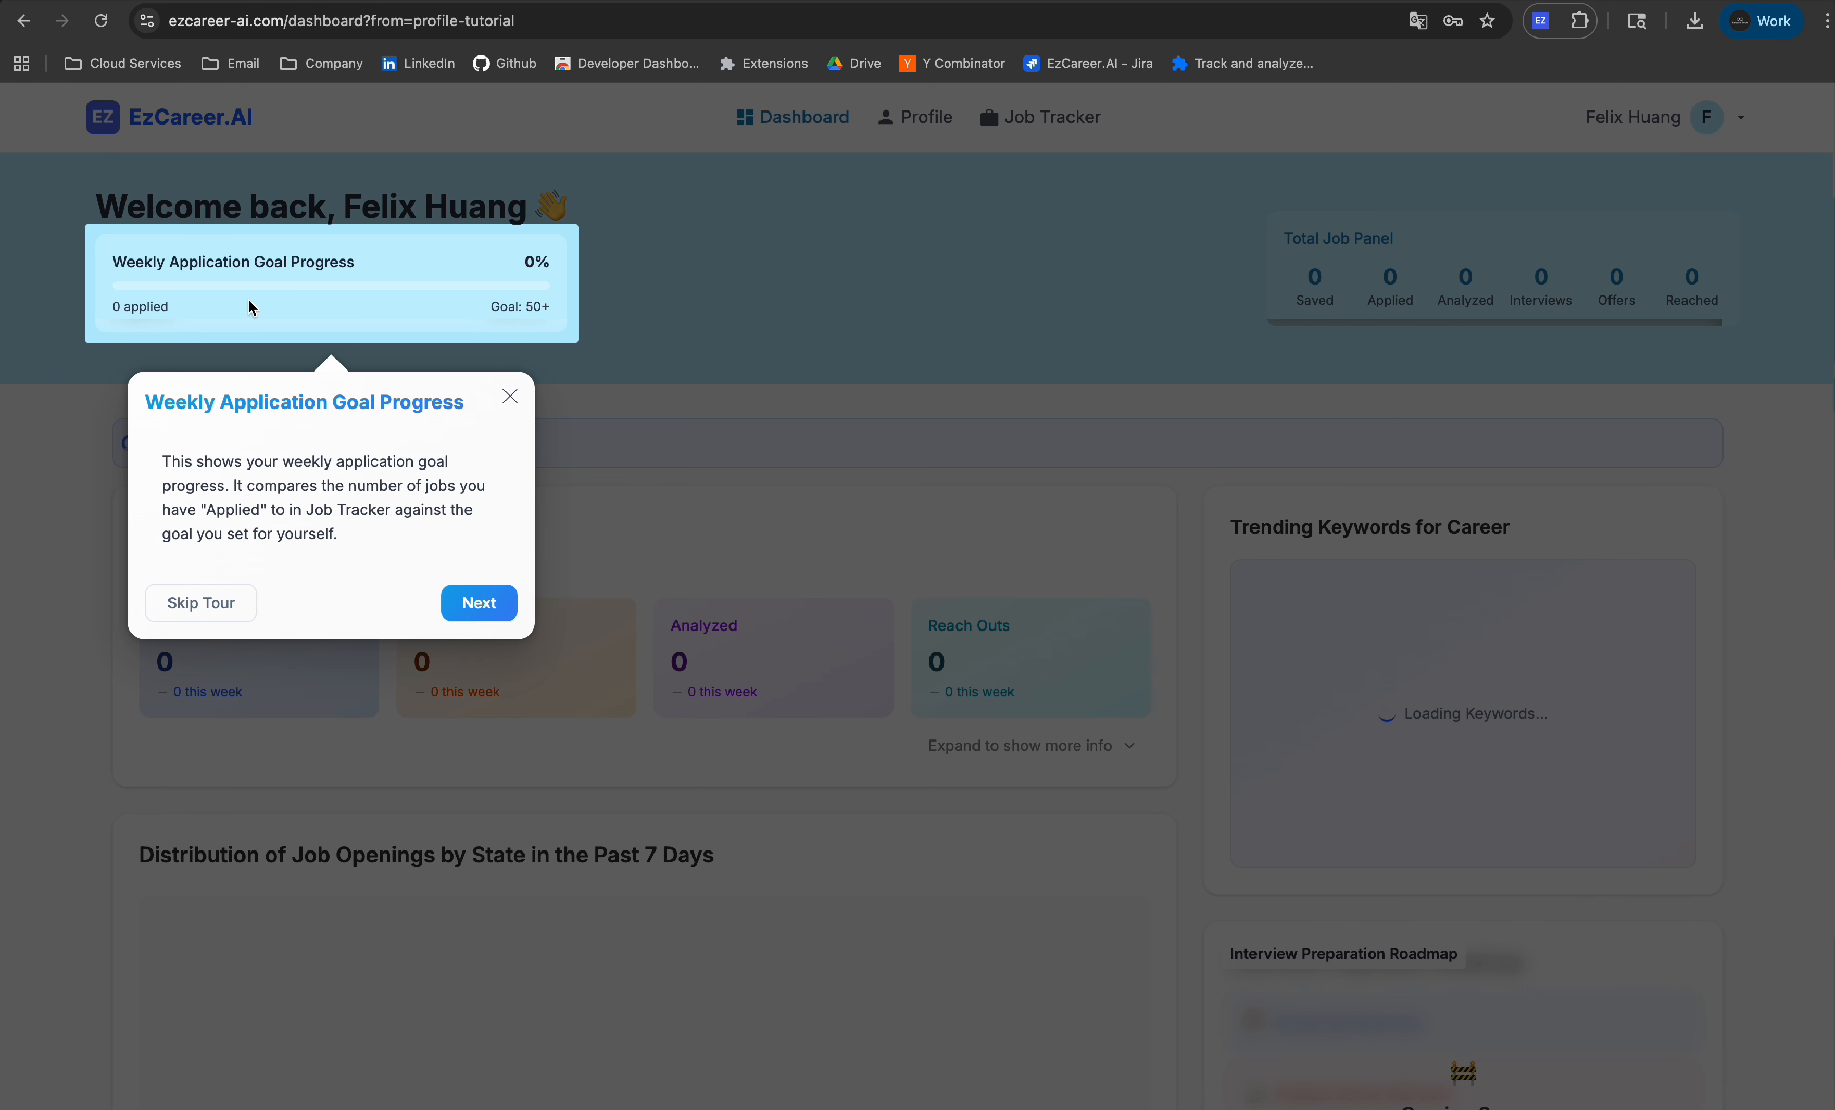
Step: Complete the dashboard tour covering Weekly Application Goal Progress, Total Job Panel, Weekly Statistics and Career Goal Switch
{"action": "left_click", "coordinate": [479, 604]}
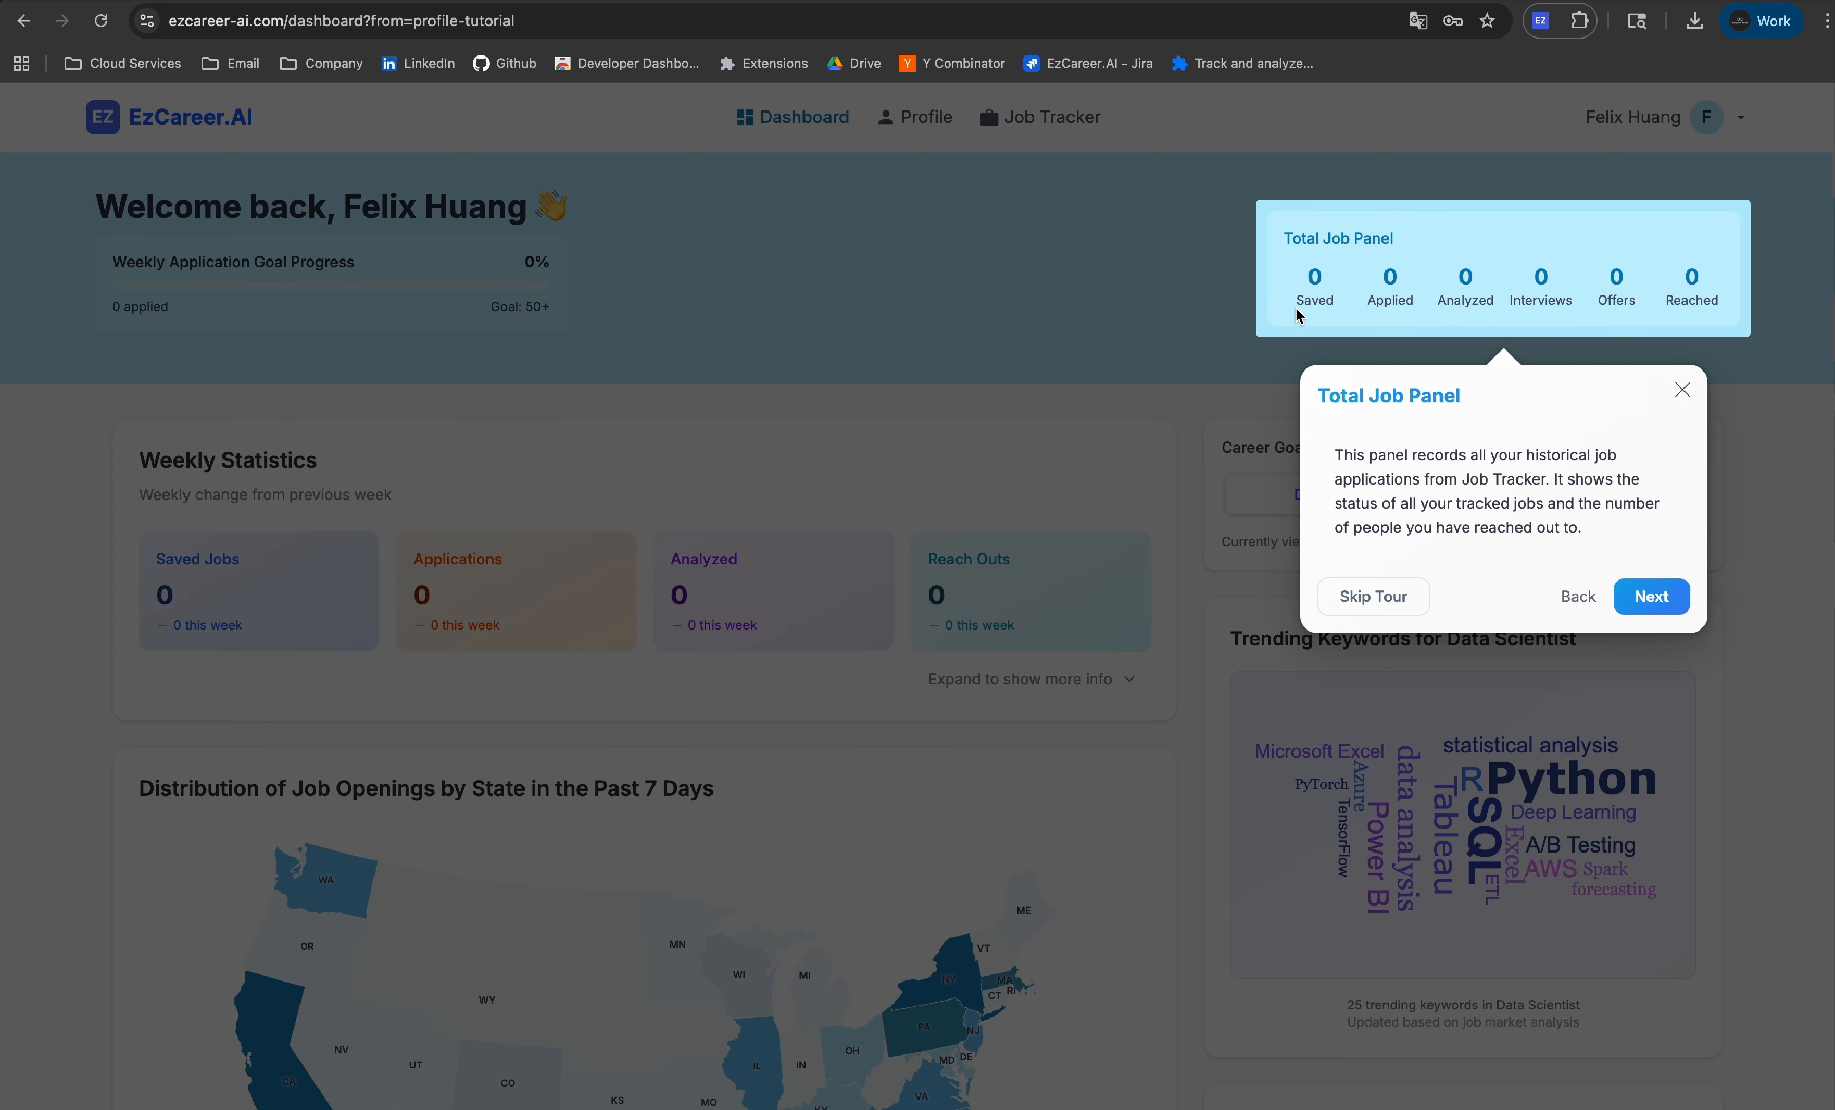
{"action": "left_click", "coordinate": [1672, 604]}
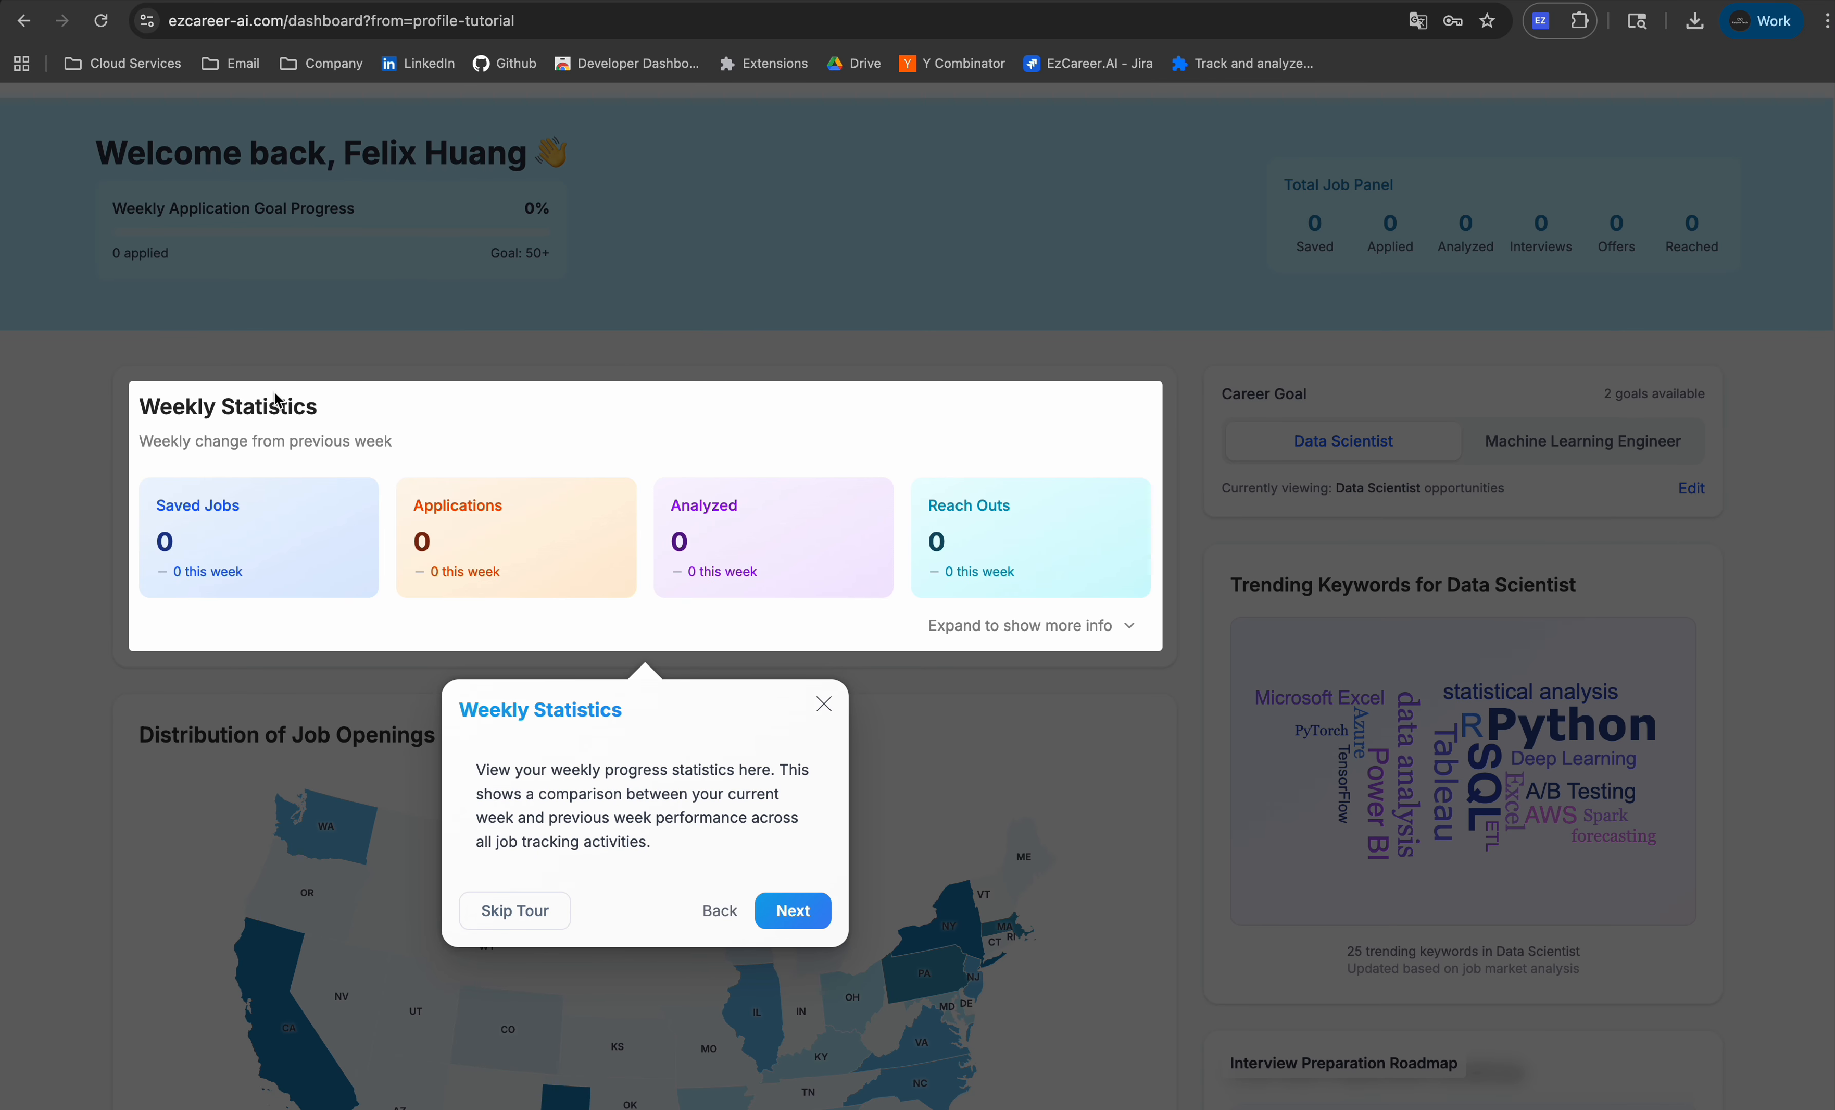
{"action": "left_click", "coordinate": [808, 898]}
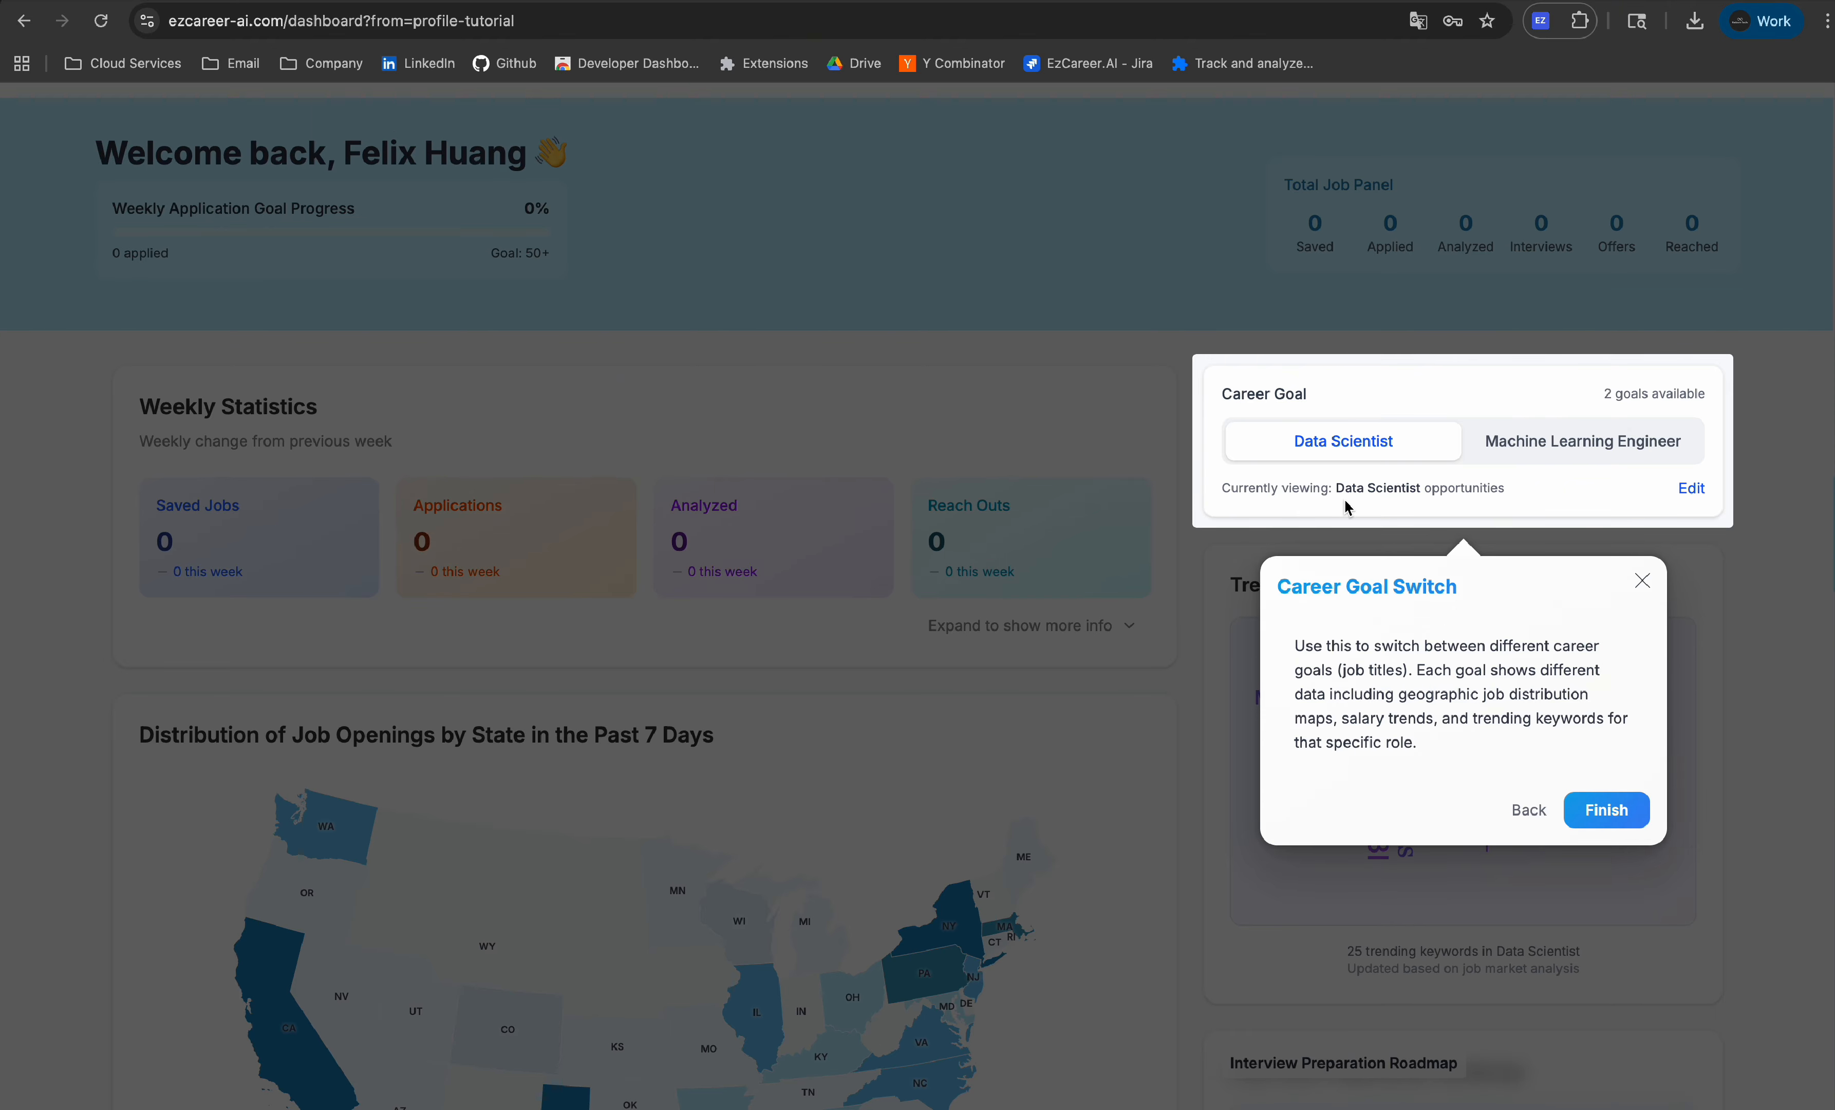
{"action": "left_click", "coordinate": [1604, 818]}
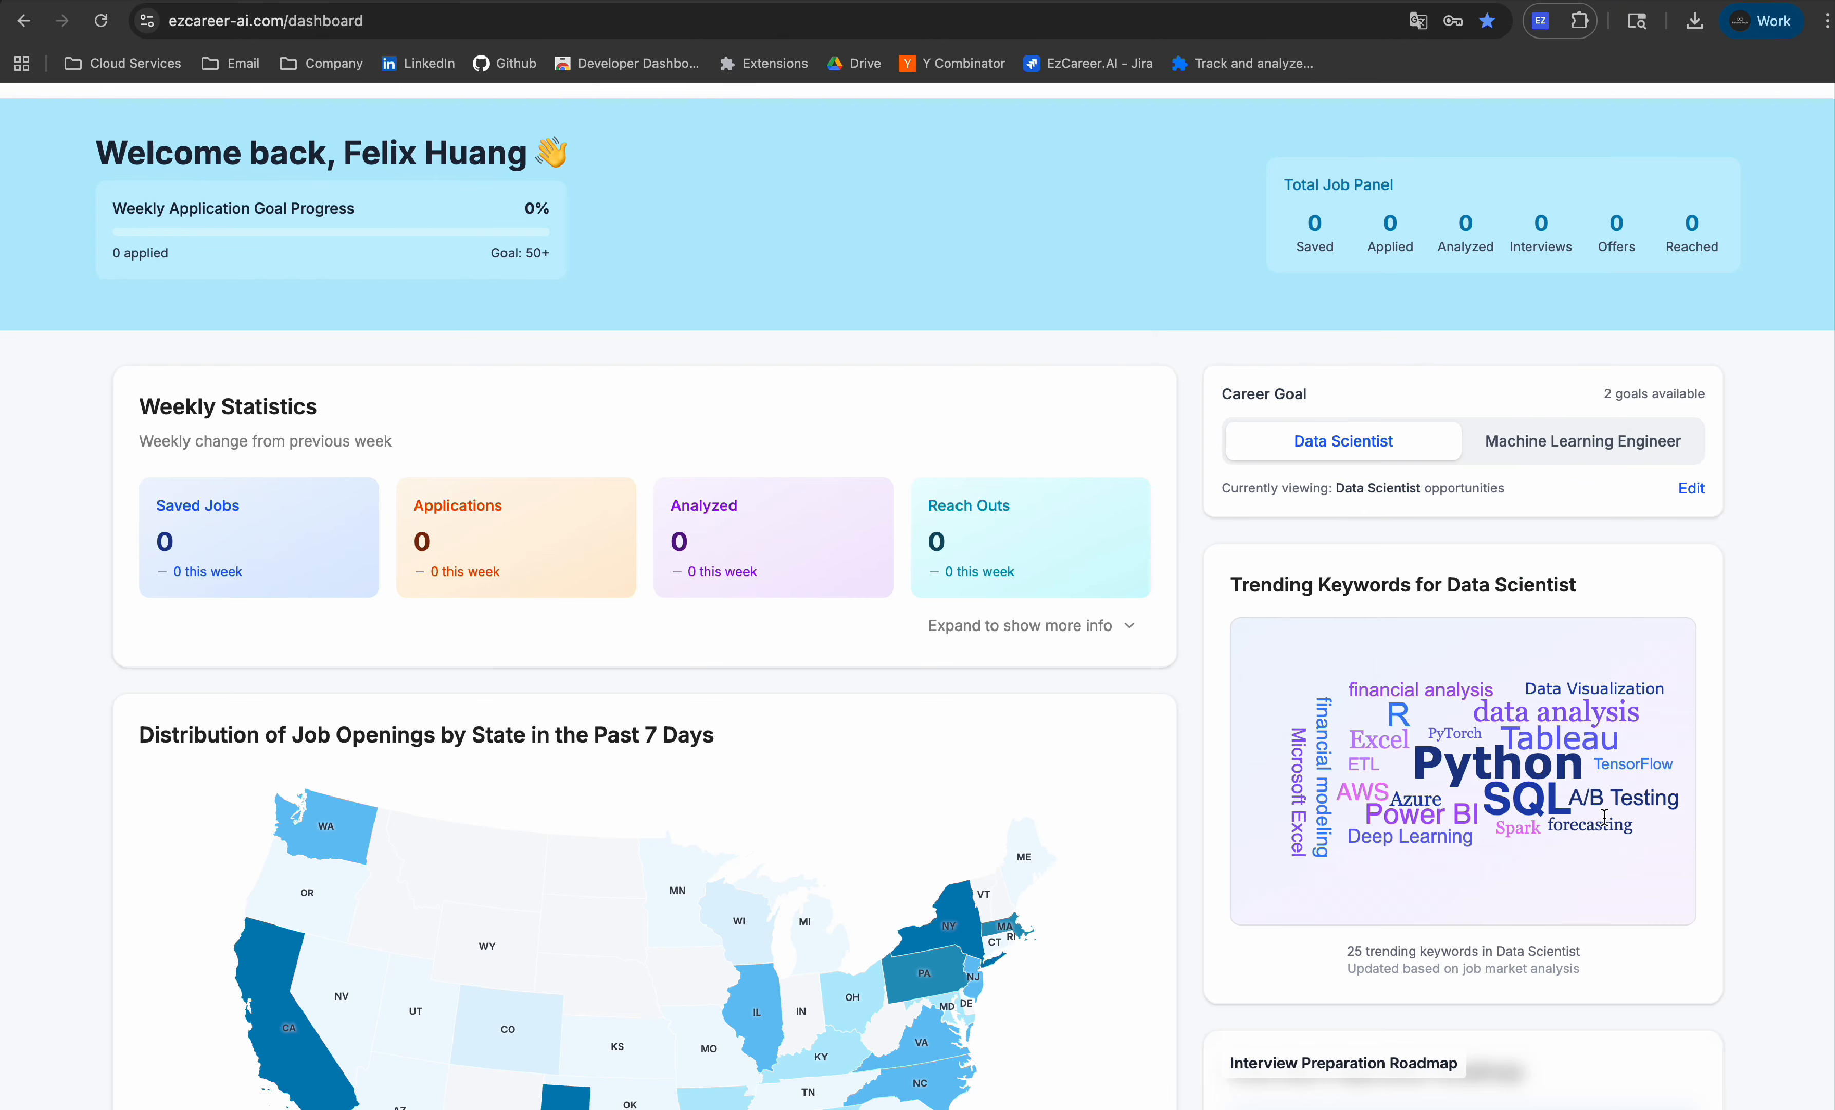
Step: Look over the dashboard's weekly statistics, total job panel and trending keywords for Data Scientist
{"action": "scroll", "coordinate": [1604, 817], "scroll_direction": "down", "scroll_amount": 1}
{"action": "scroll", "coordinate": [1607, 823], "scroll_direction": "up", "scroll_amount": 2}
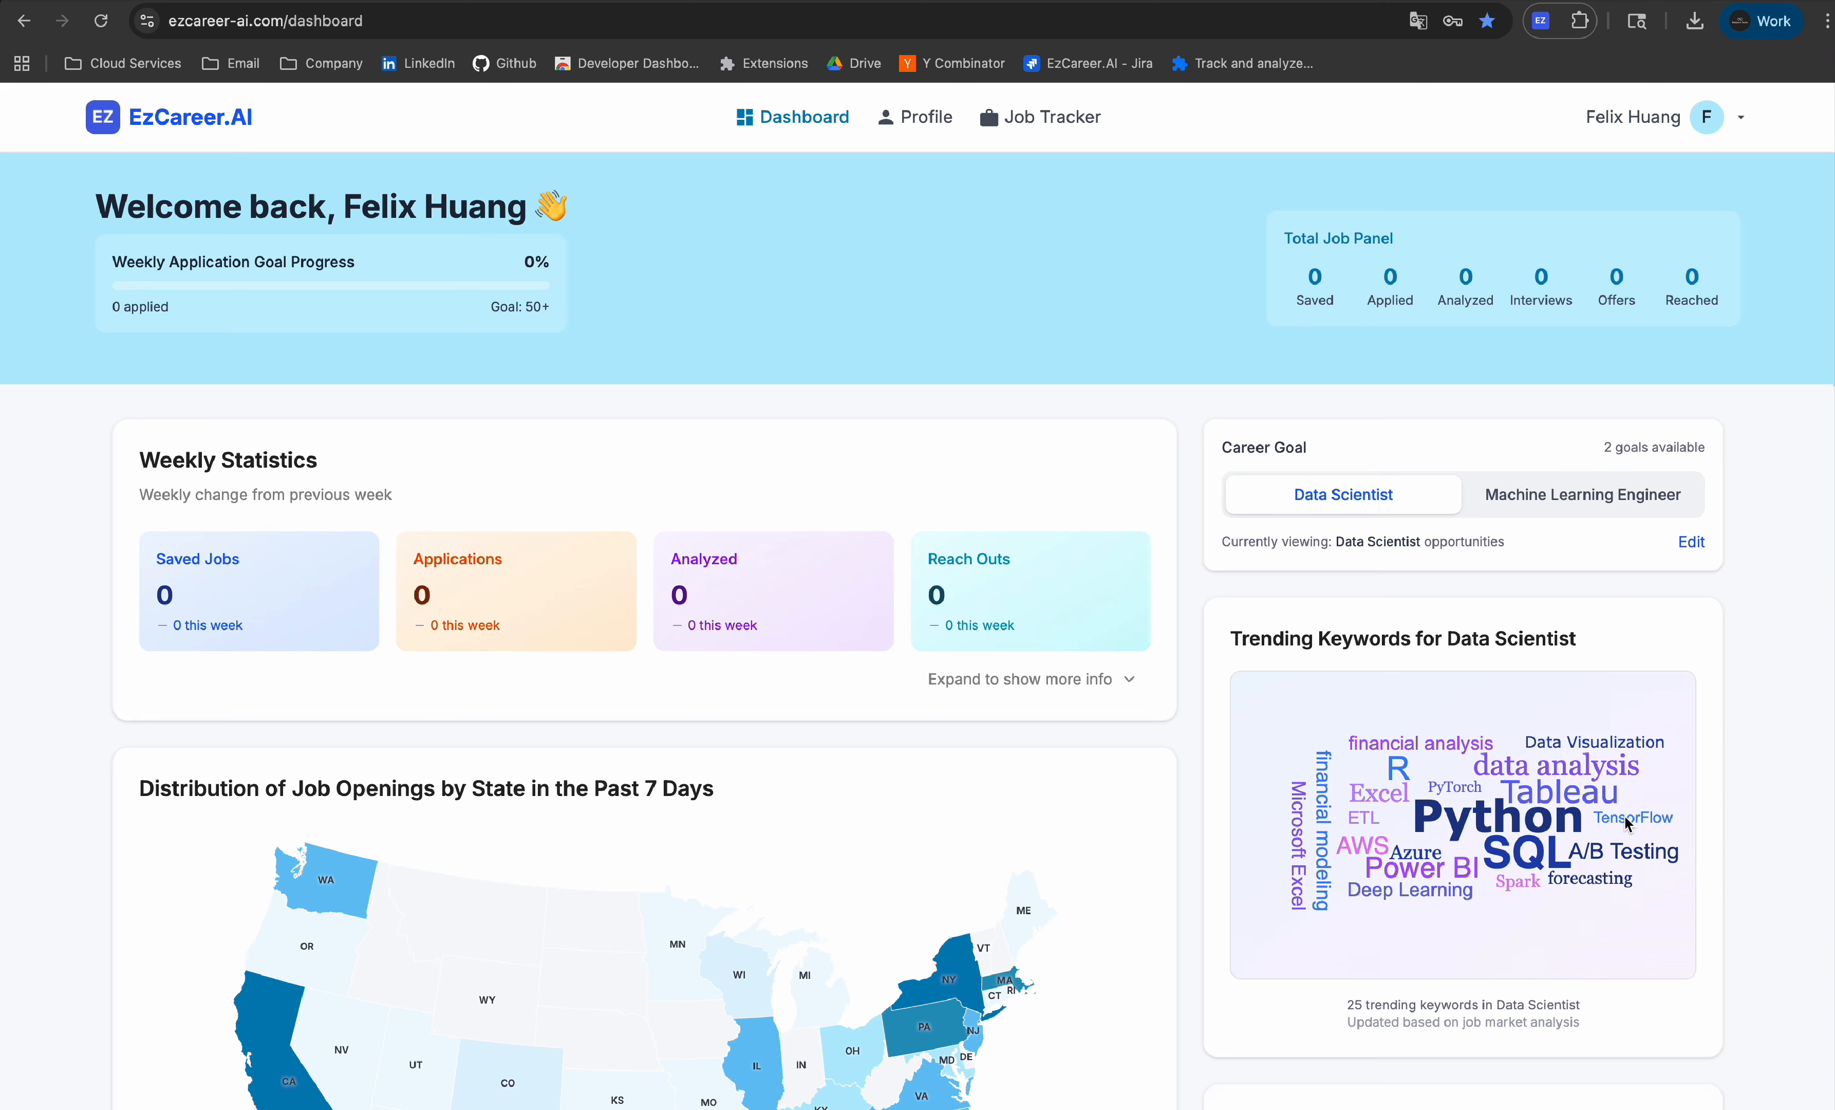
{"action": "scroll", "coordinate": [1722, 665], "scroll_direction": "down", "scroll_amount": 1}
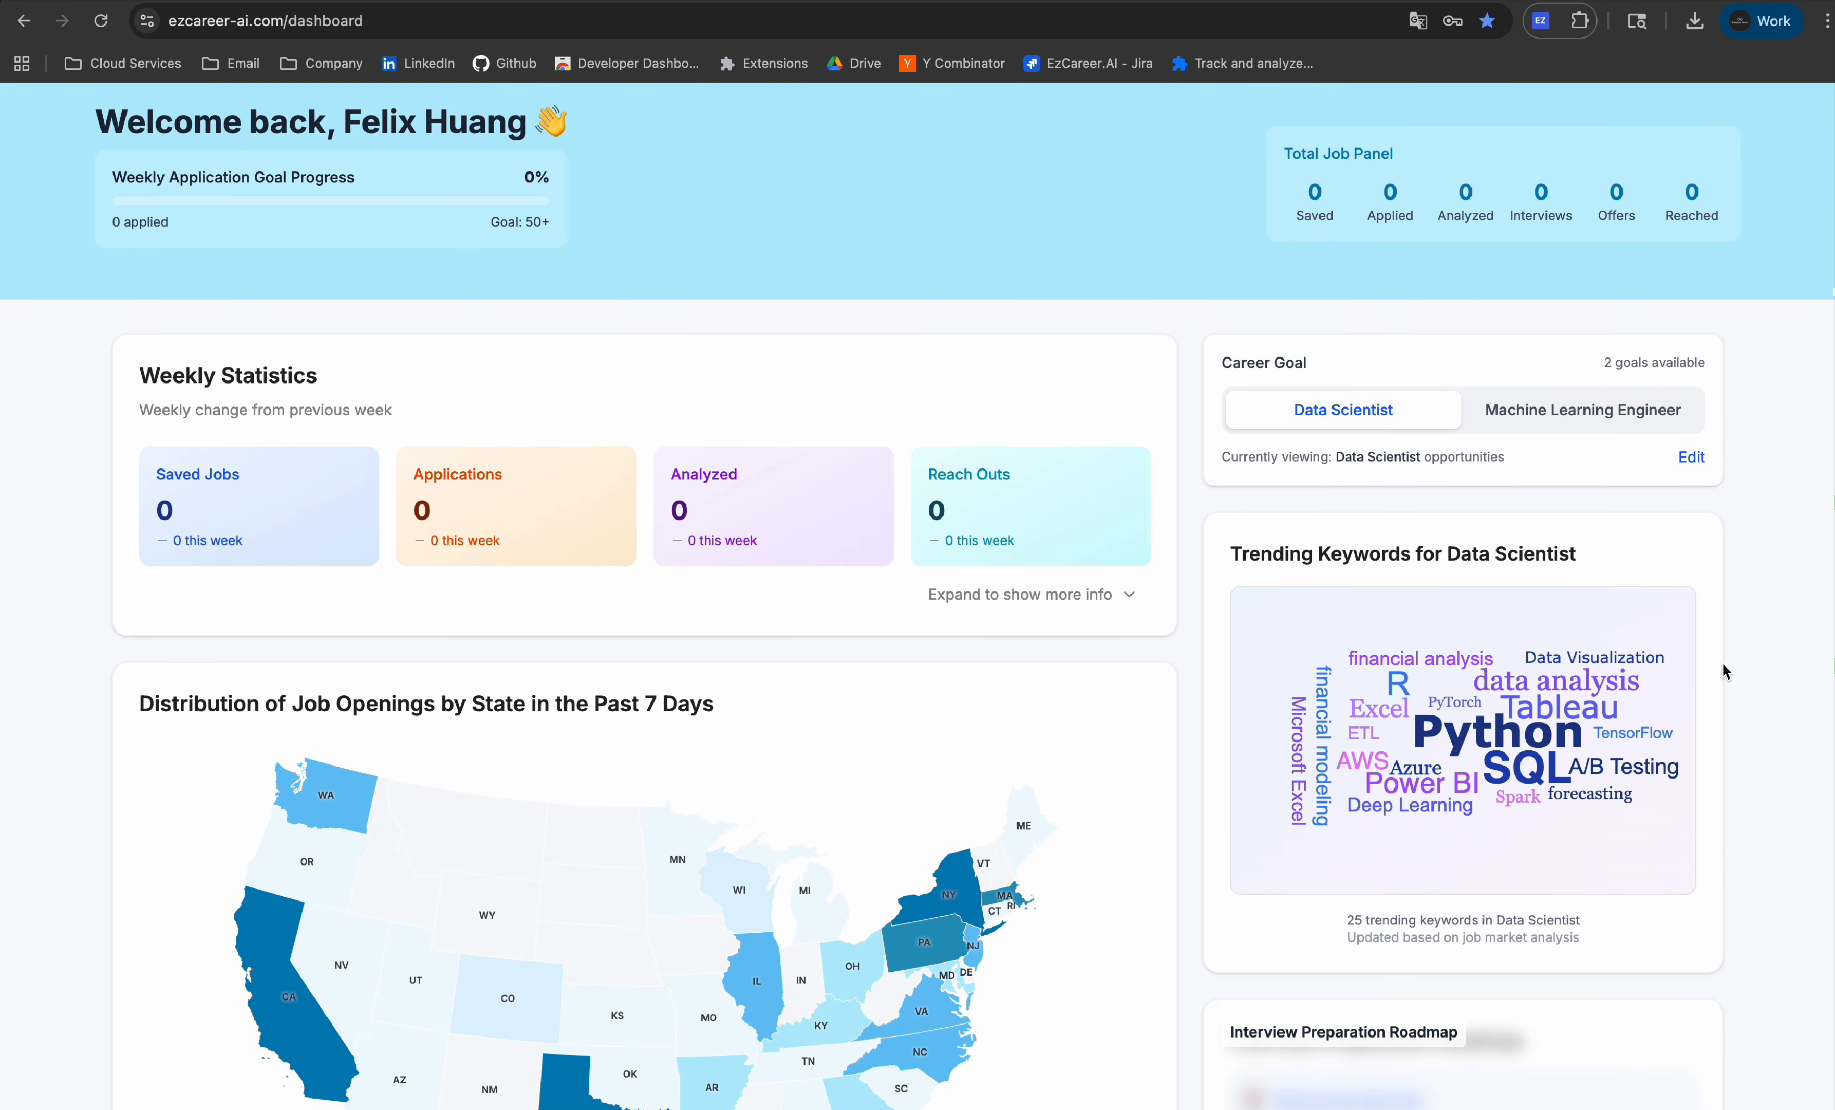
{"action": "scroll", "coordinate": [1724, 670], "scroll_direction": "up", "scroll_amount": 1}
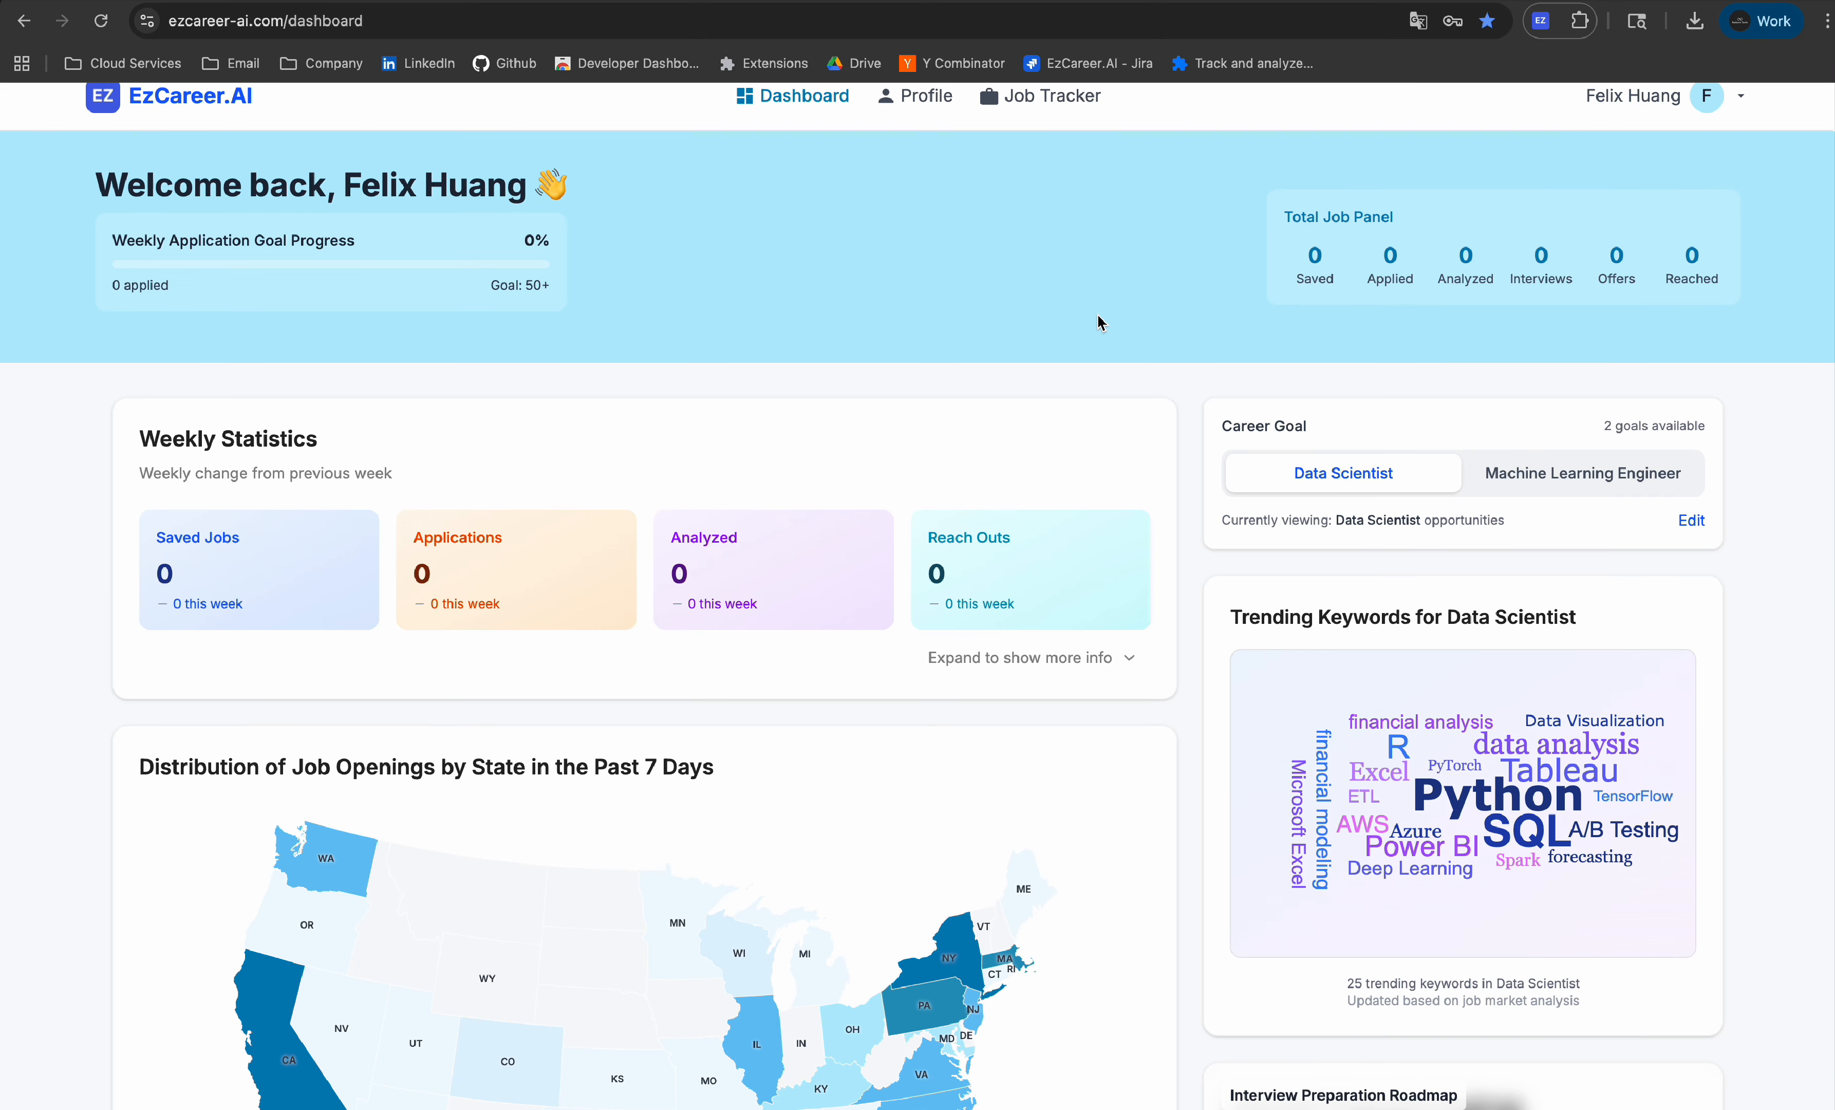
{"action": "scroll", "coordinate": [1097, 322], "scroll_direction": "down", "scroll_amount": 3}
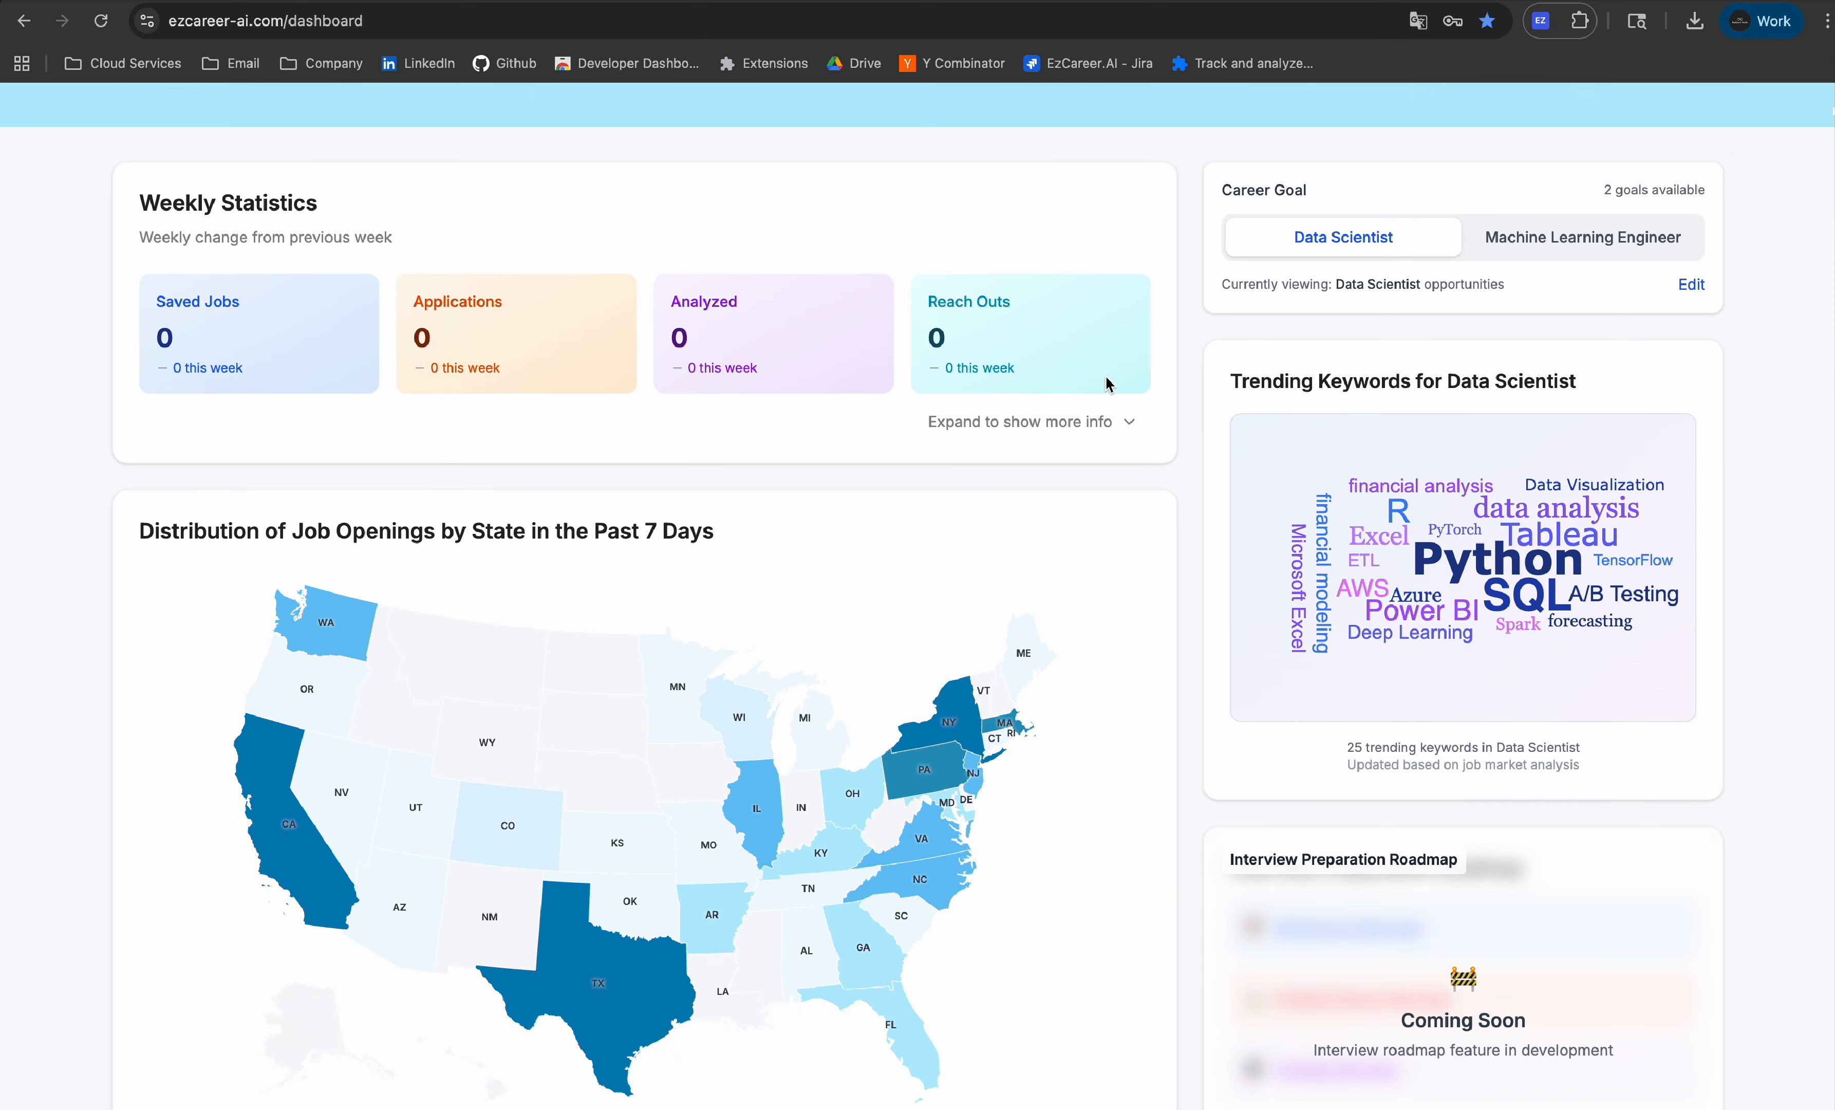
Step: View the dashboard data for the Machine Learning Engineer career goal and return to Data Scientist
{"action": "left_click_drag", "start_coordinate": [1233, 346], "coordinate": [1581, 361]}
{"action": "left_click", "coordinate": [1581, 362]}
{"action": "scroll", "coordinate": [1580, 361], "scroll_direction": "up", "scroll_amount": 1}
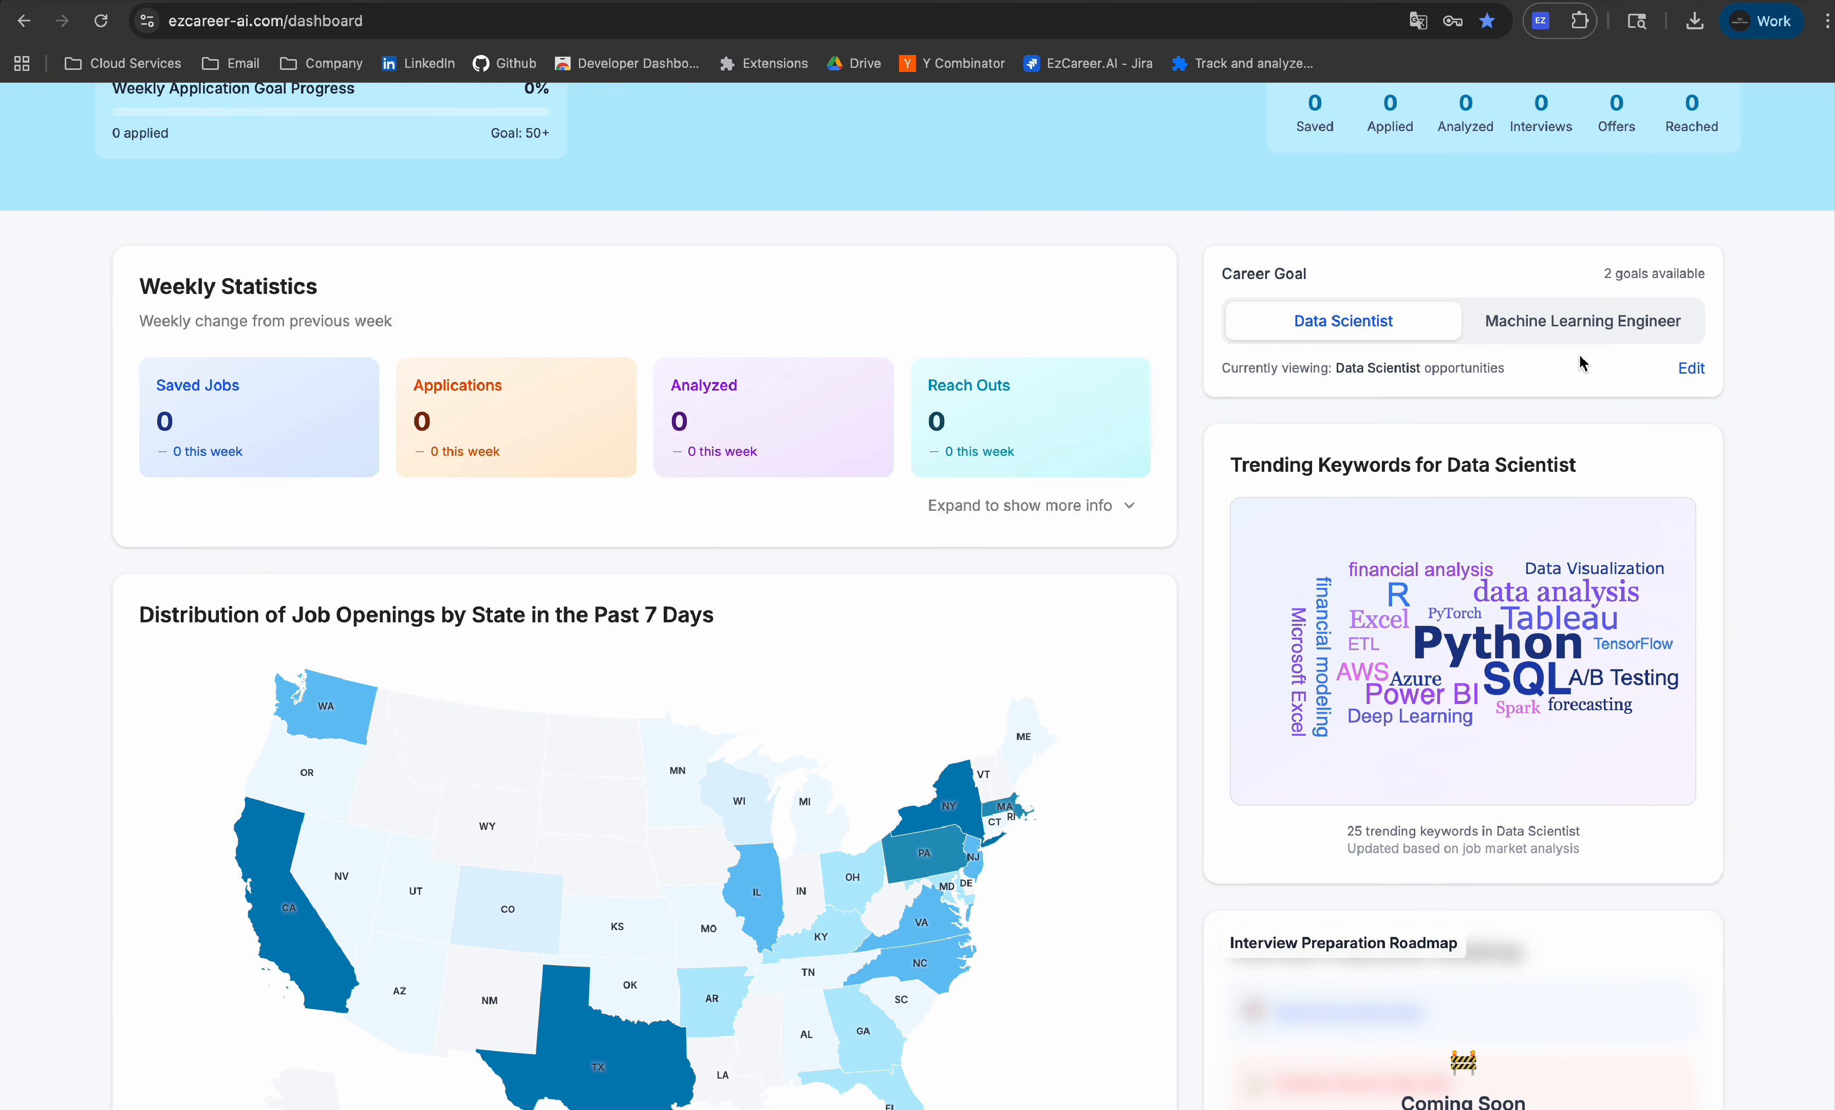
{"action": "left_click", "coordinate": [1555, 331]}
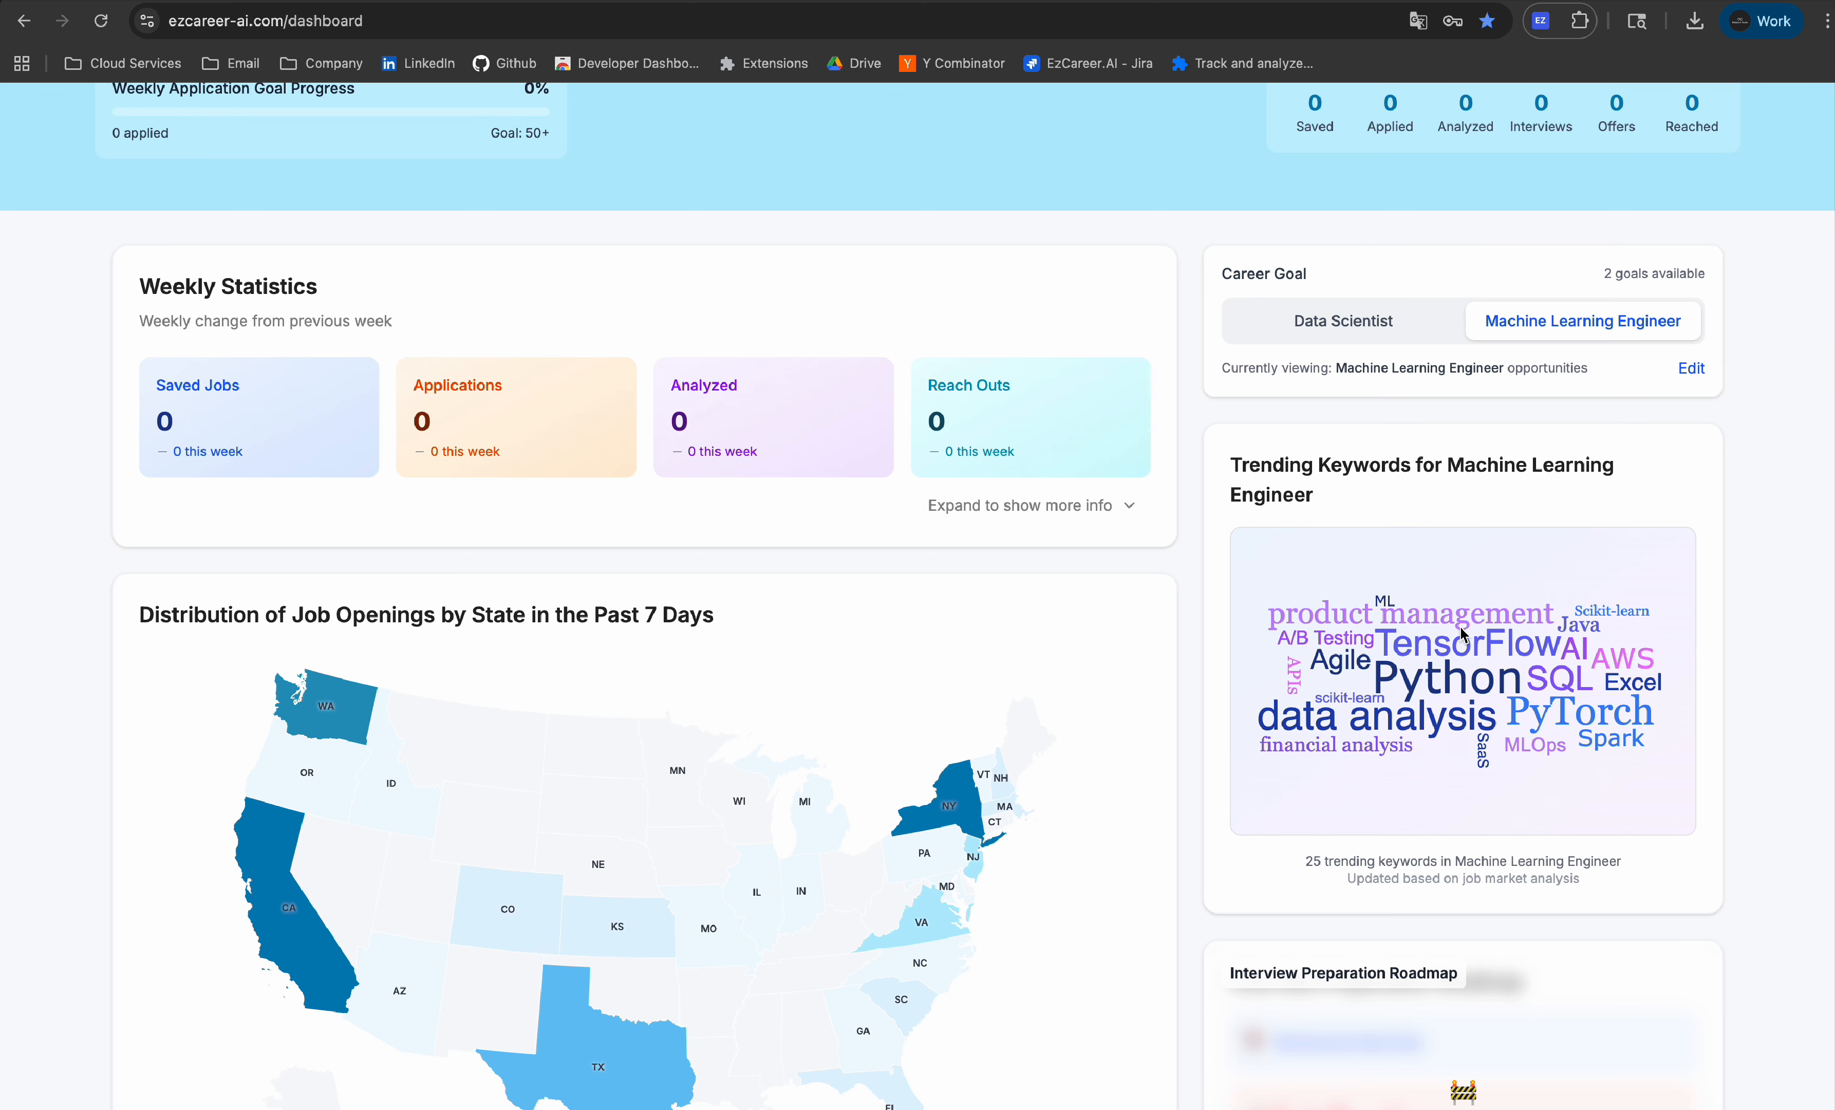
{"action": "left_click", "coordinate": [1355, 322]}
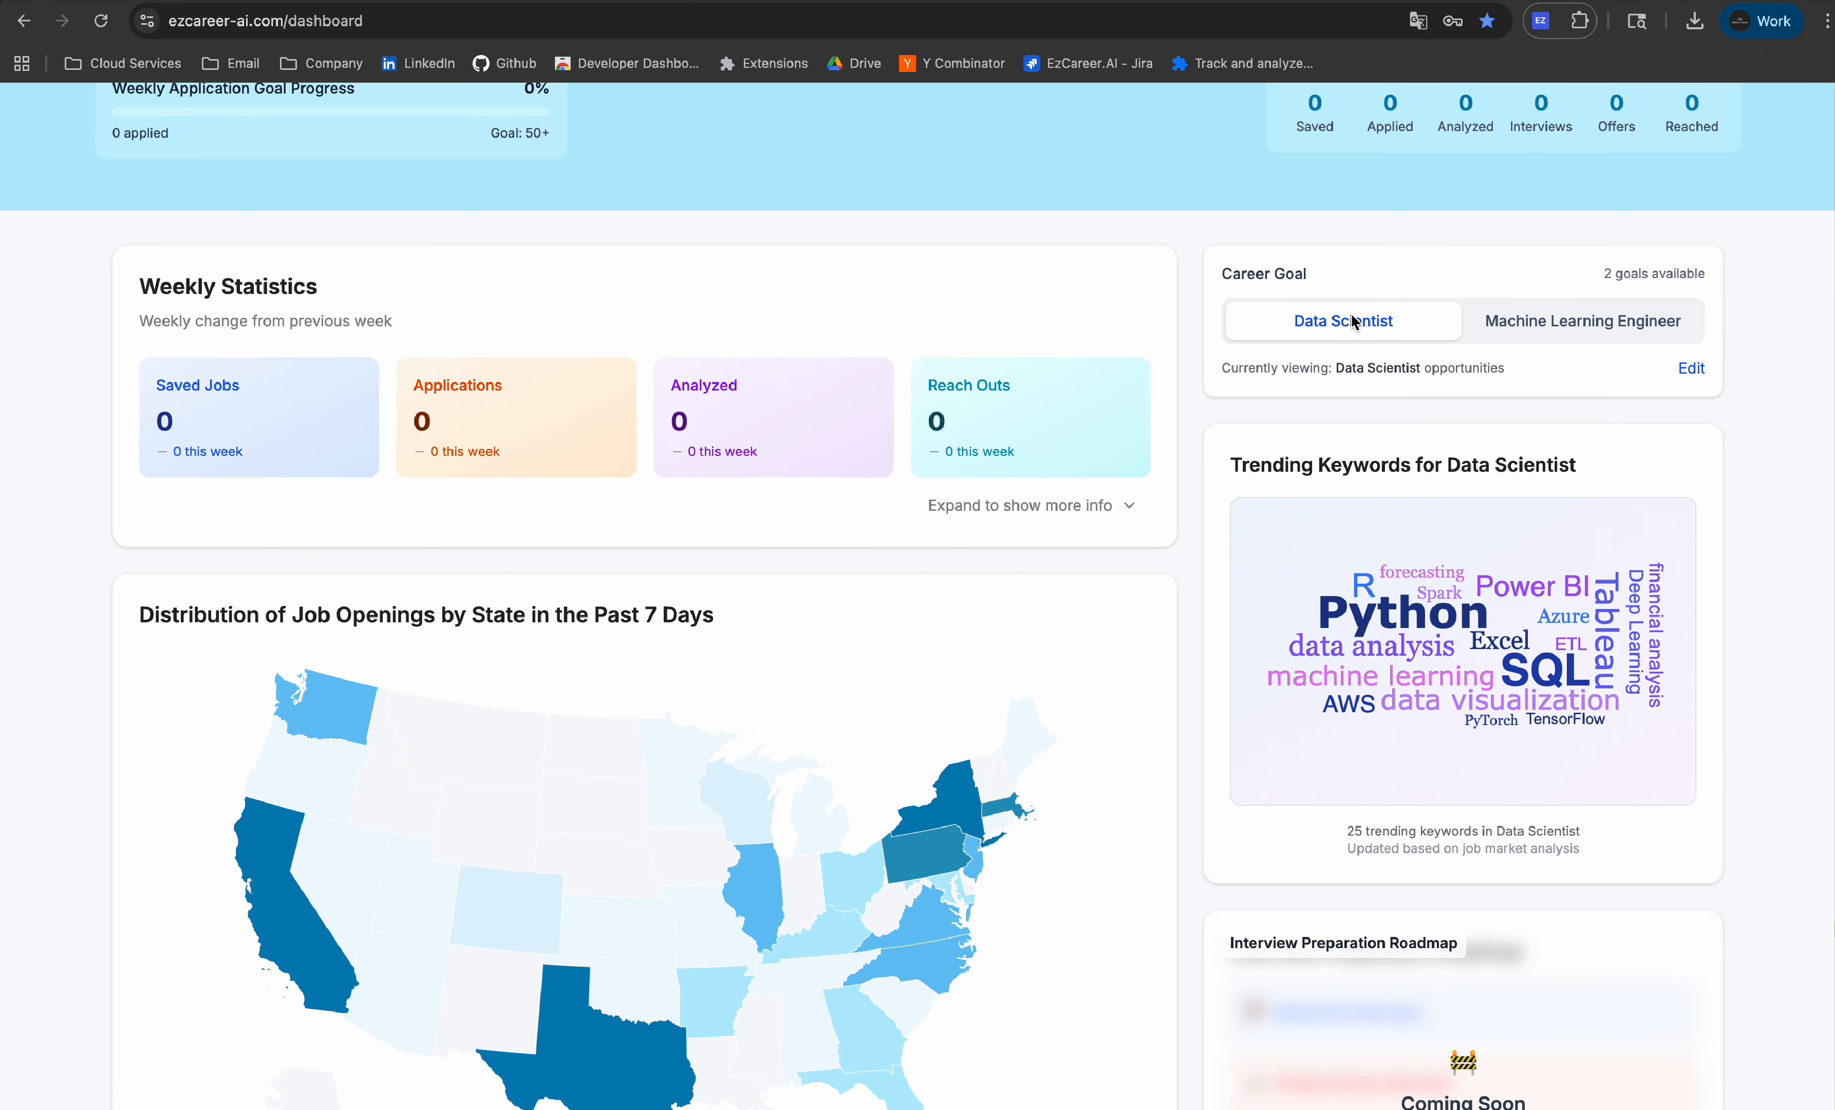
Step: Examine the map of job openings by state and the mean salary trends for the Data Scientist role
{"action": "scroll", "coordinate": [1144, 610], "scroll_direction": "down", "scroll_amount": 4}
{"action": "scroll", "coordinate": [710, 397], "scroll_direction": "down", "scroll_amount": 1}
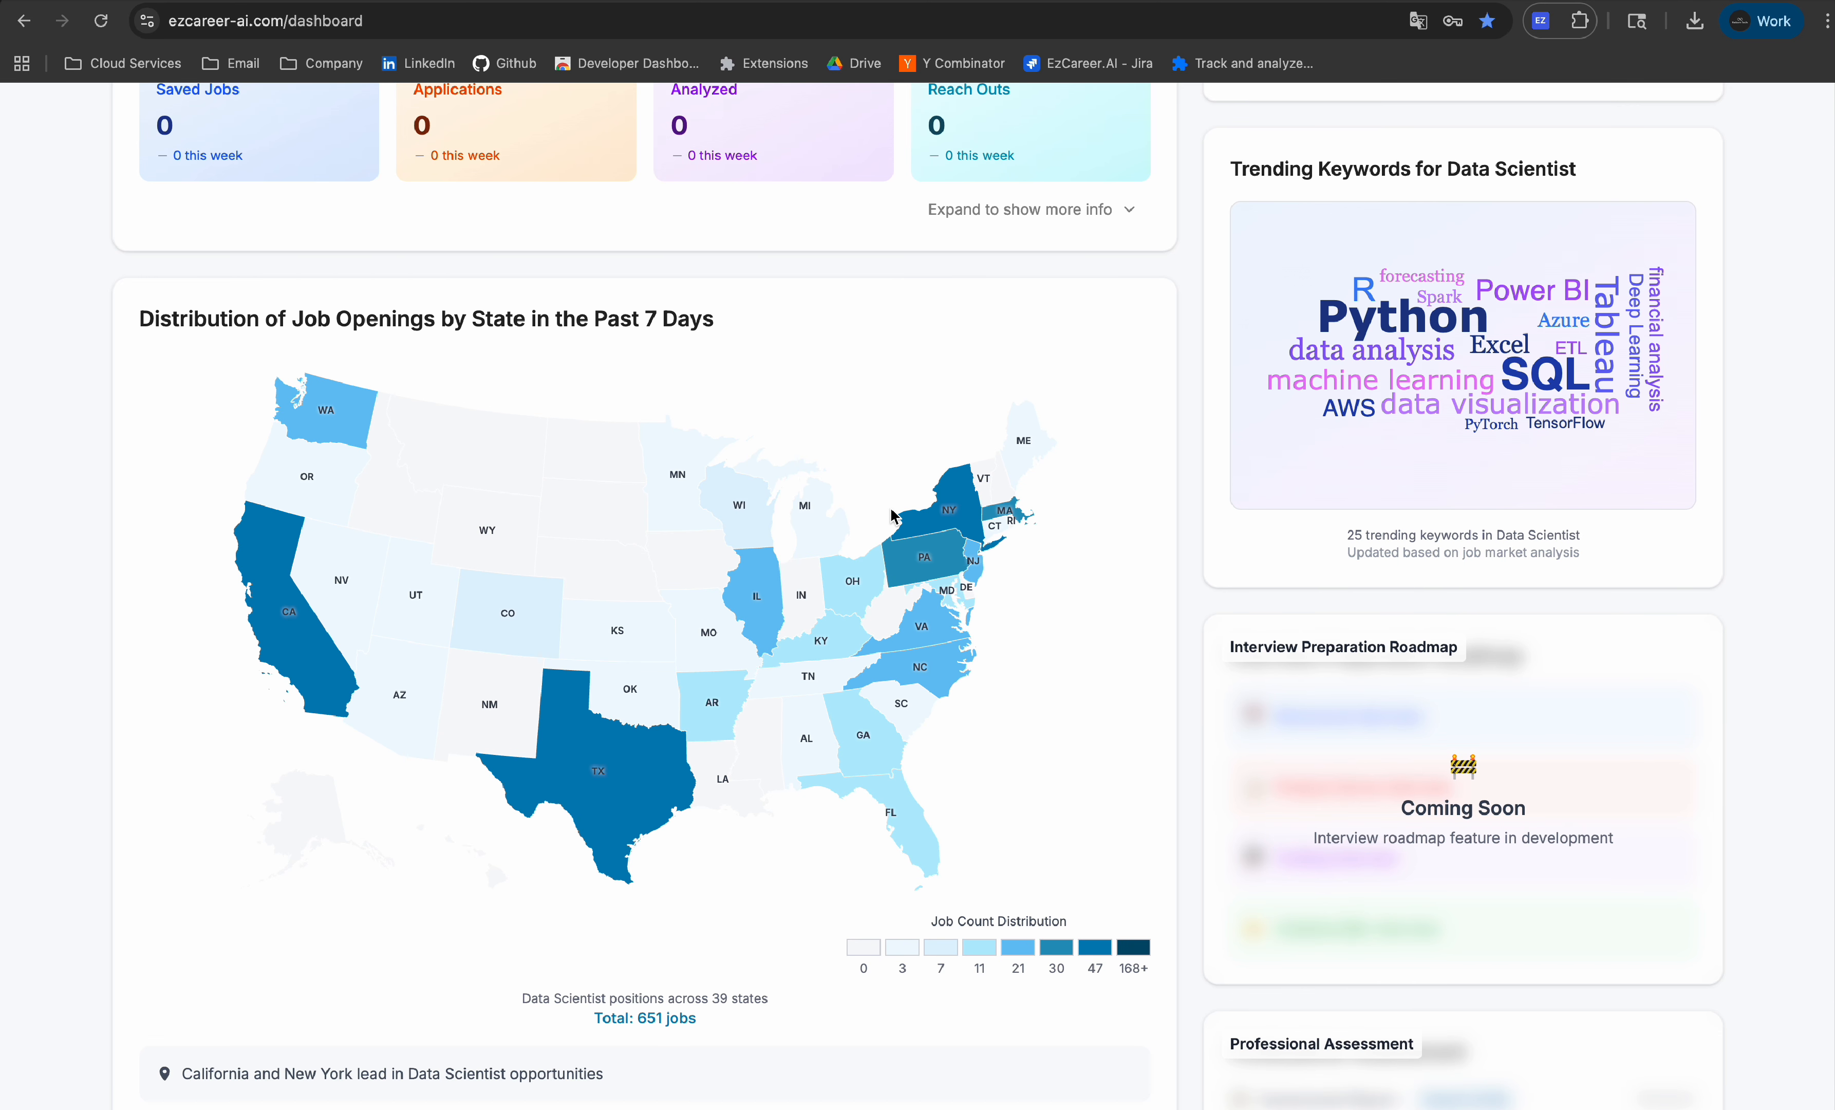
{"action": "scroll", "coordinate": [460, 531], "scroll_direction": "up", "scroll_amount": 2}
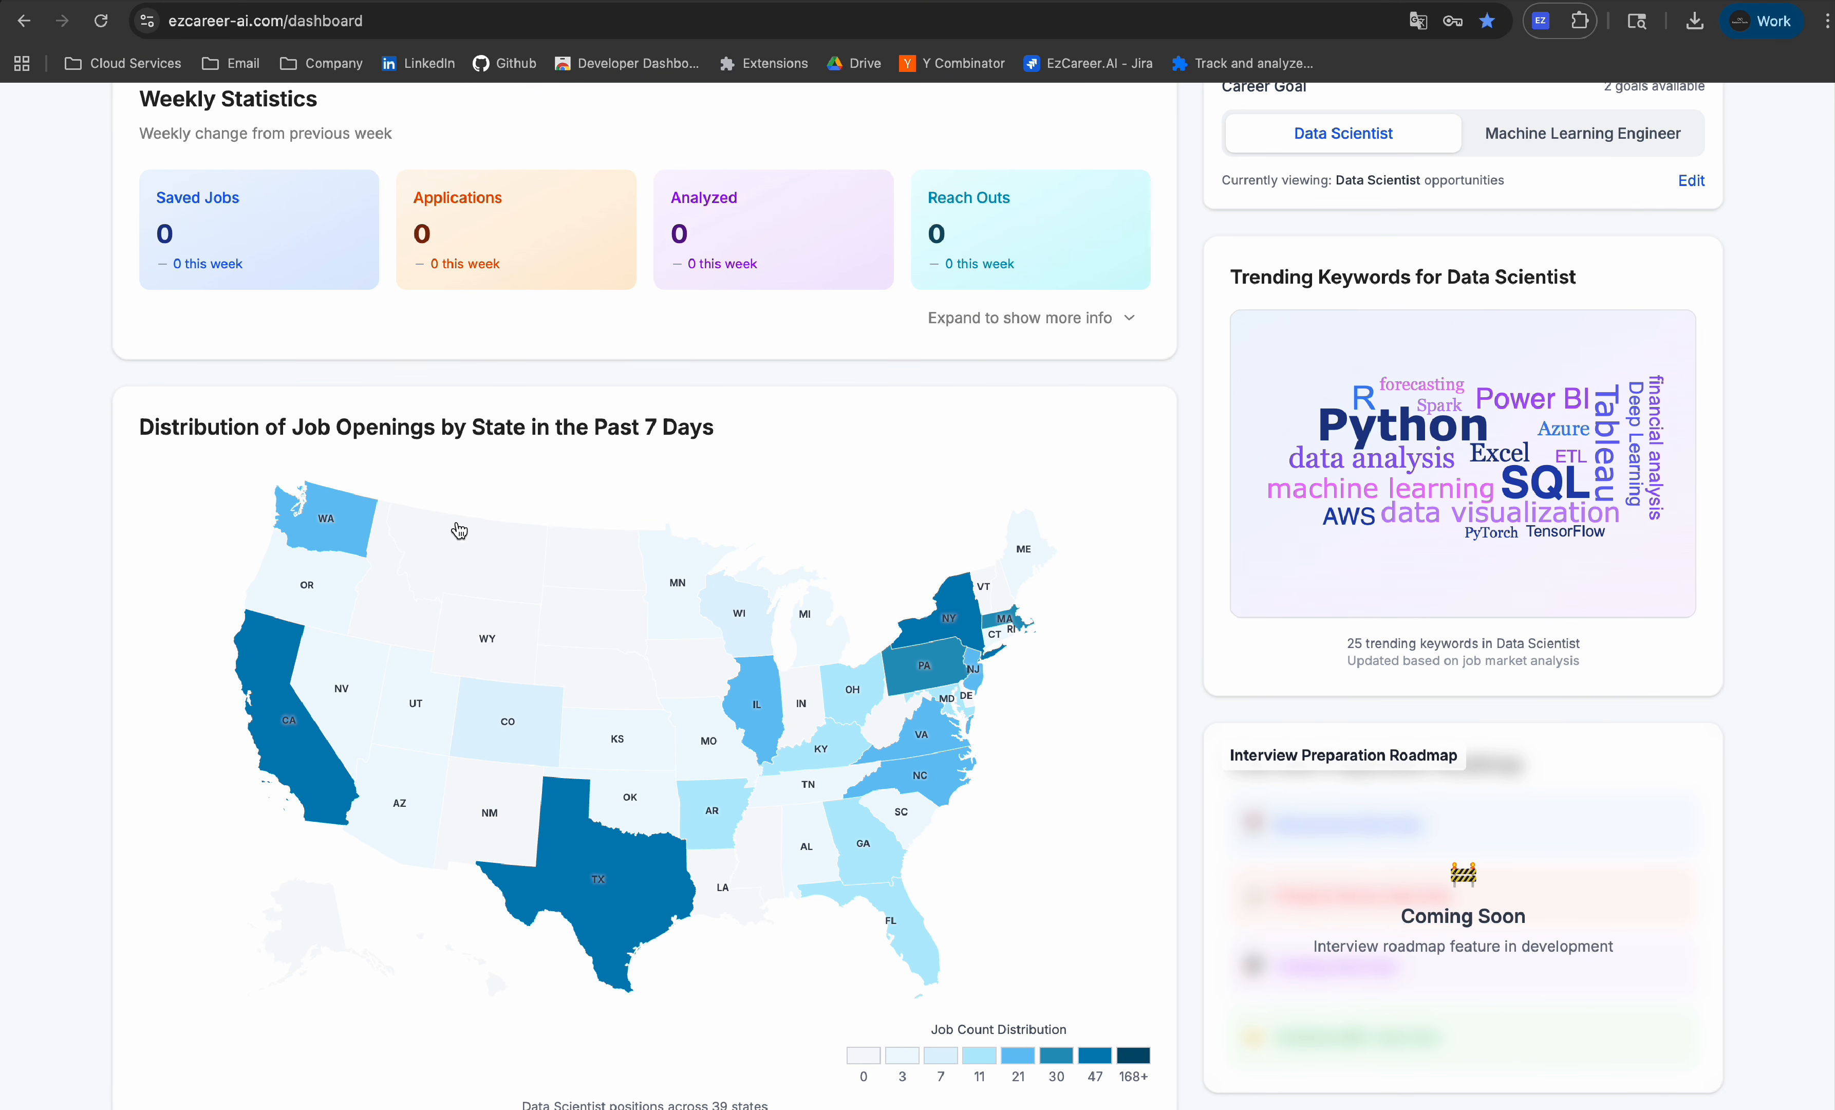
{"action": "scroll", "coordinate": [459, 531], "scroll_direction": "down", "scroll_amount": 1}
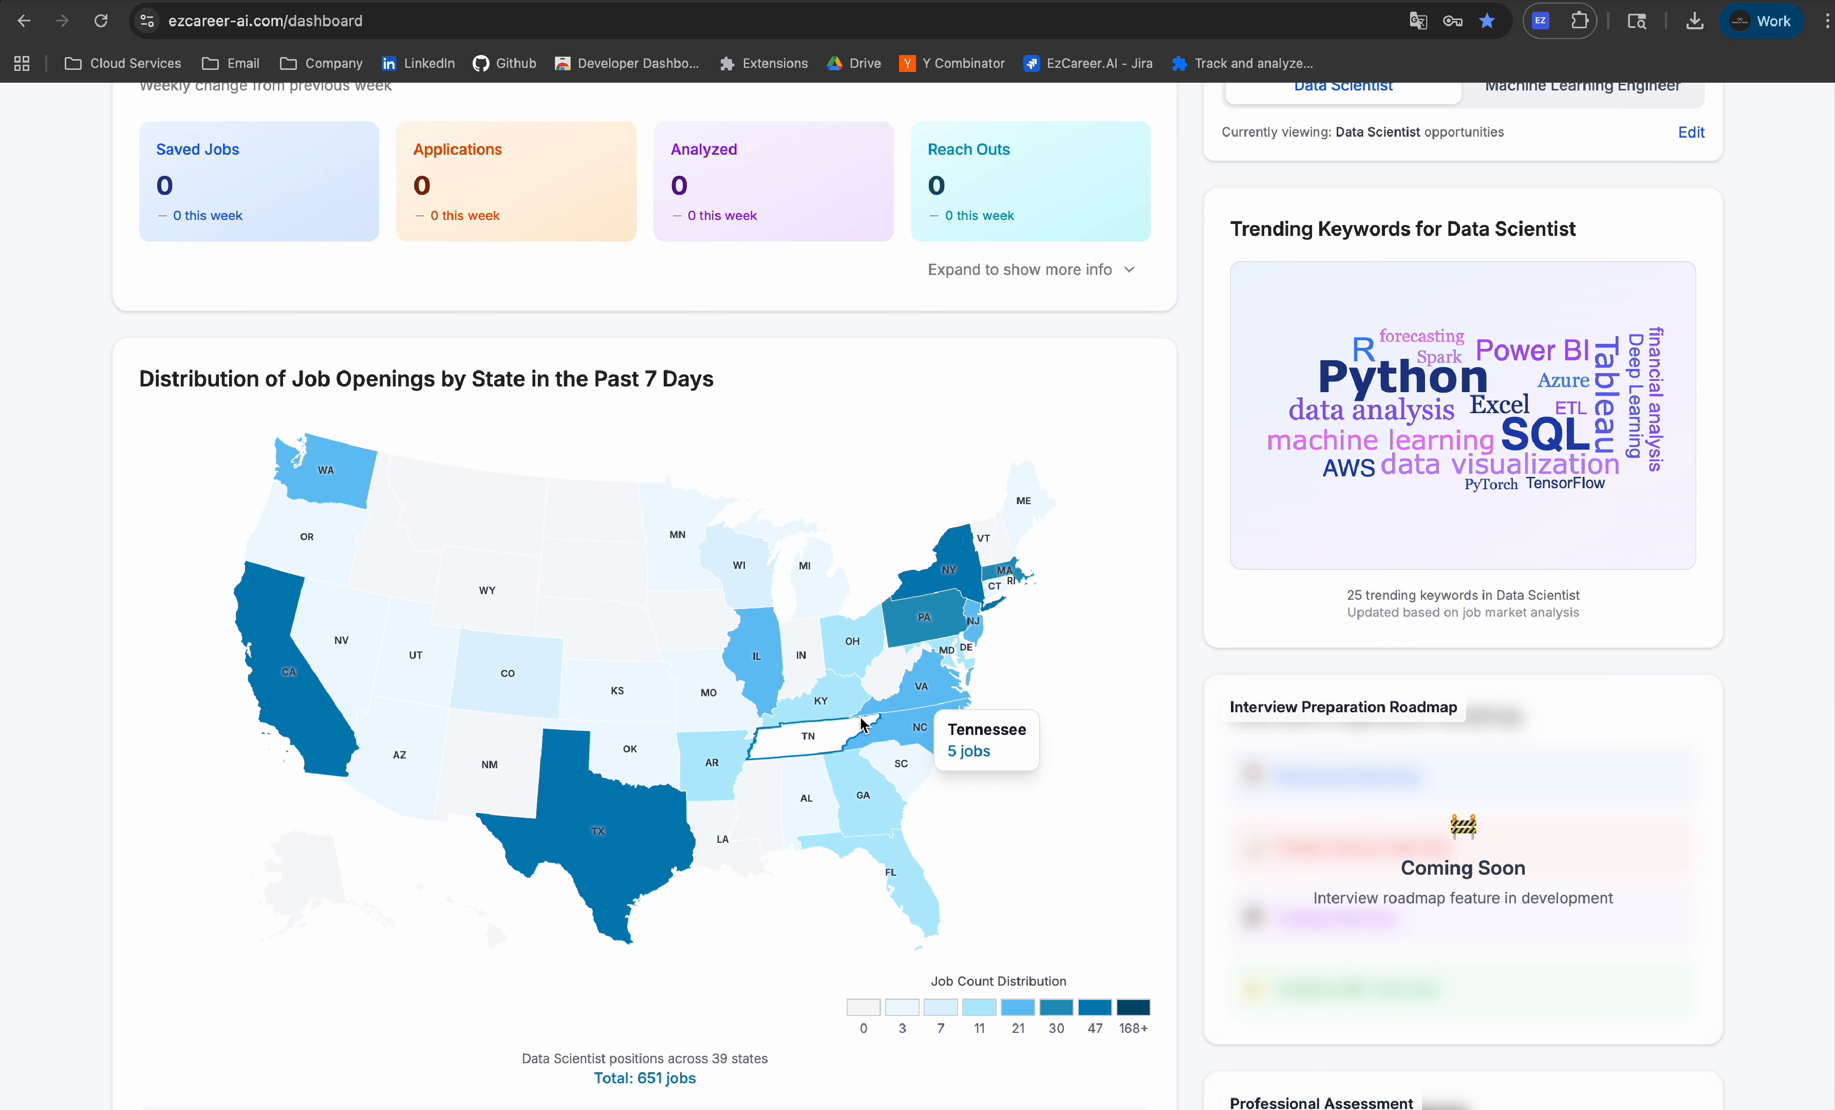
{"action": "scroll", "coordinate": [1134, 730], "scroll_direction": "down", "scroll_amount": 9}
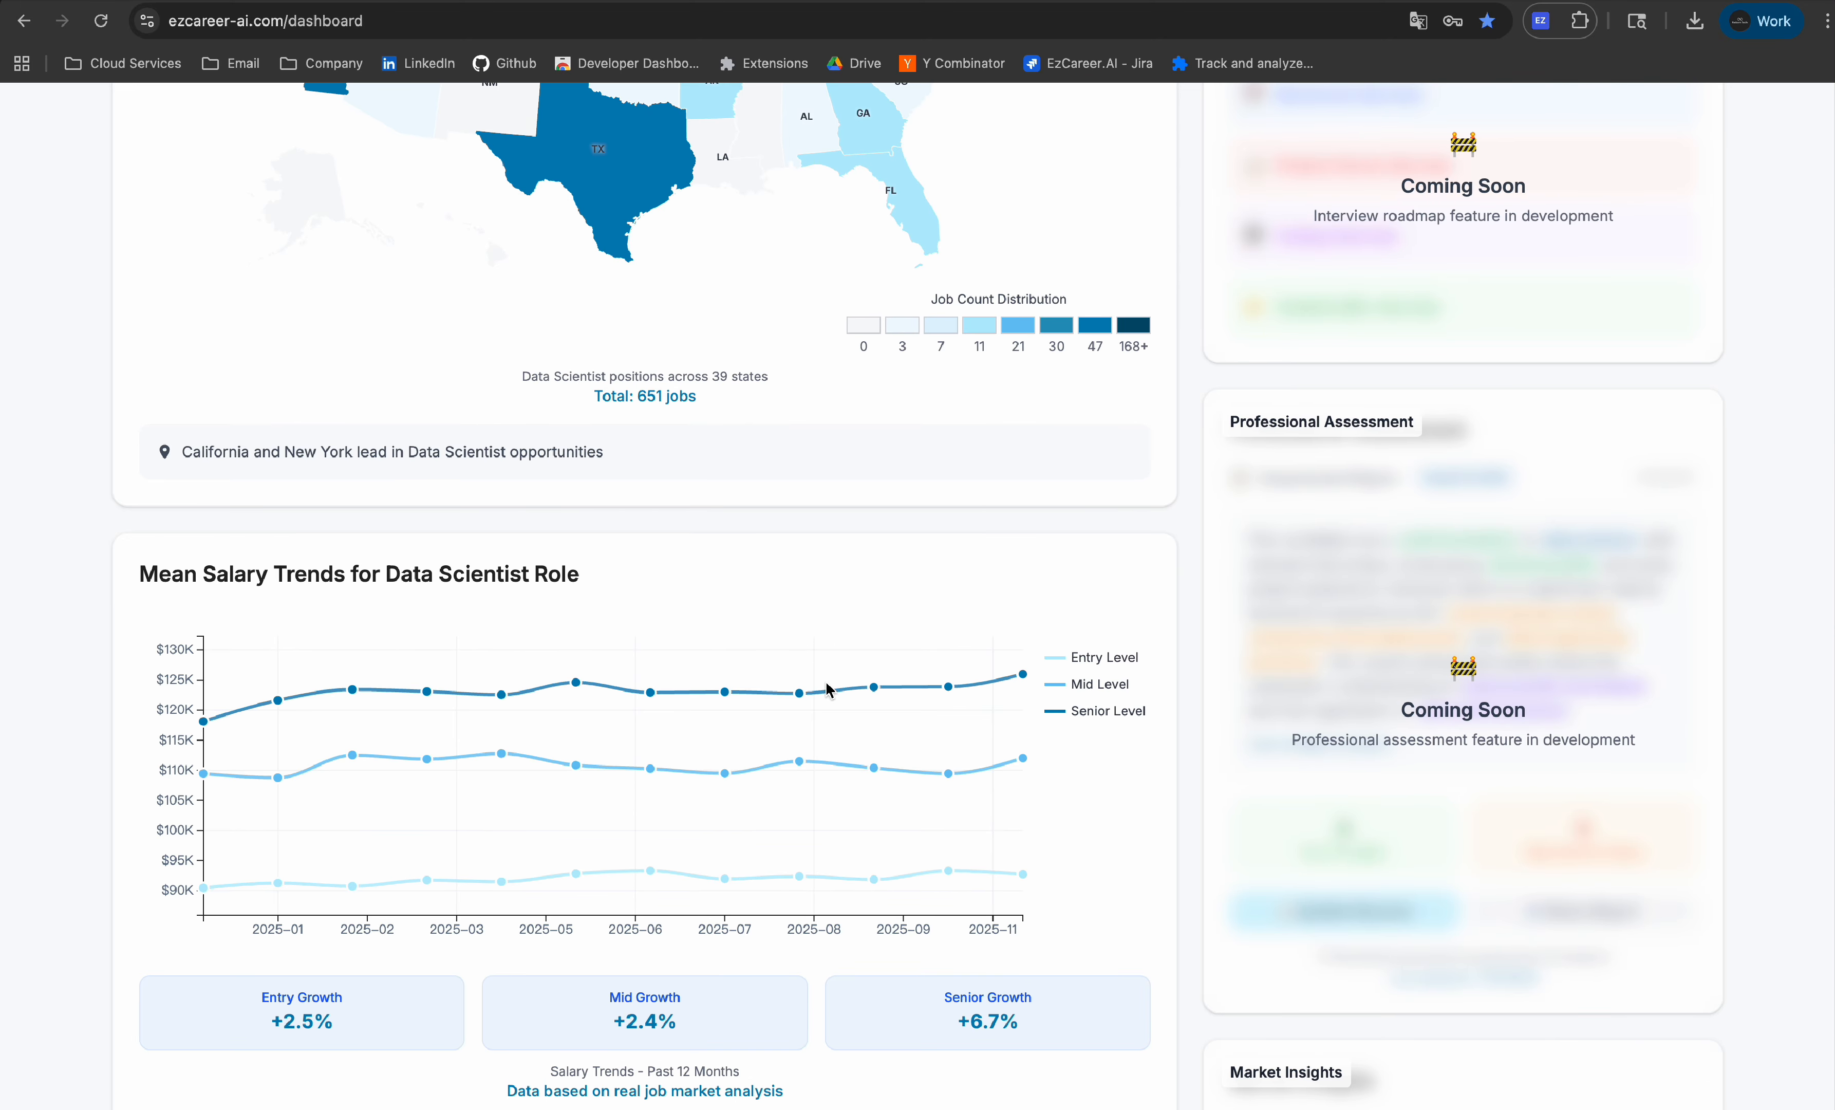
Step: Open the profile page, view the coupon redemption form for EzCareer+ and close it without entering a code
{"action": "scroll", "coordinate": [828, 689], "scroll_direction": "down", "scroll_amount": 1}
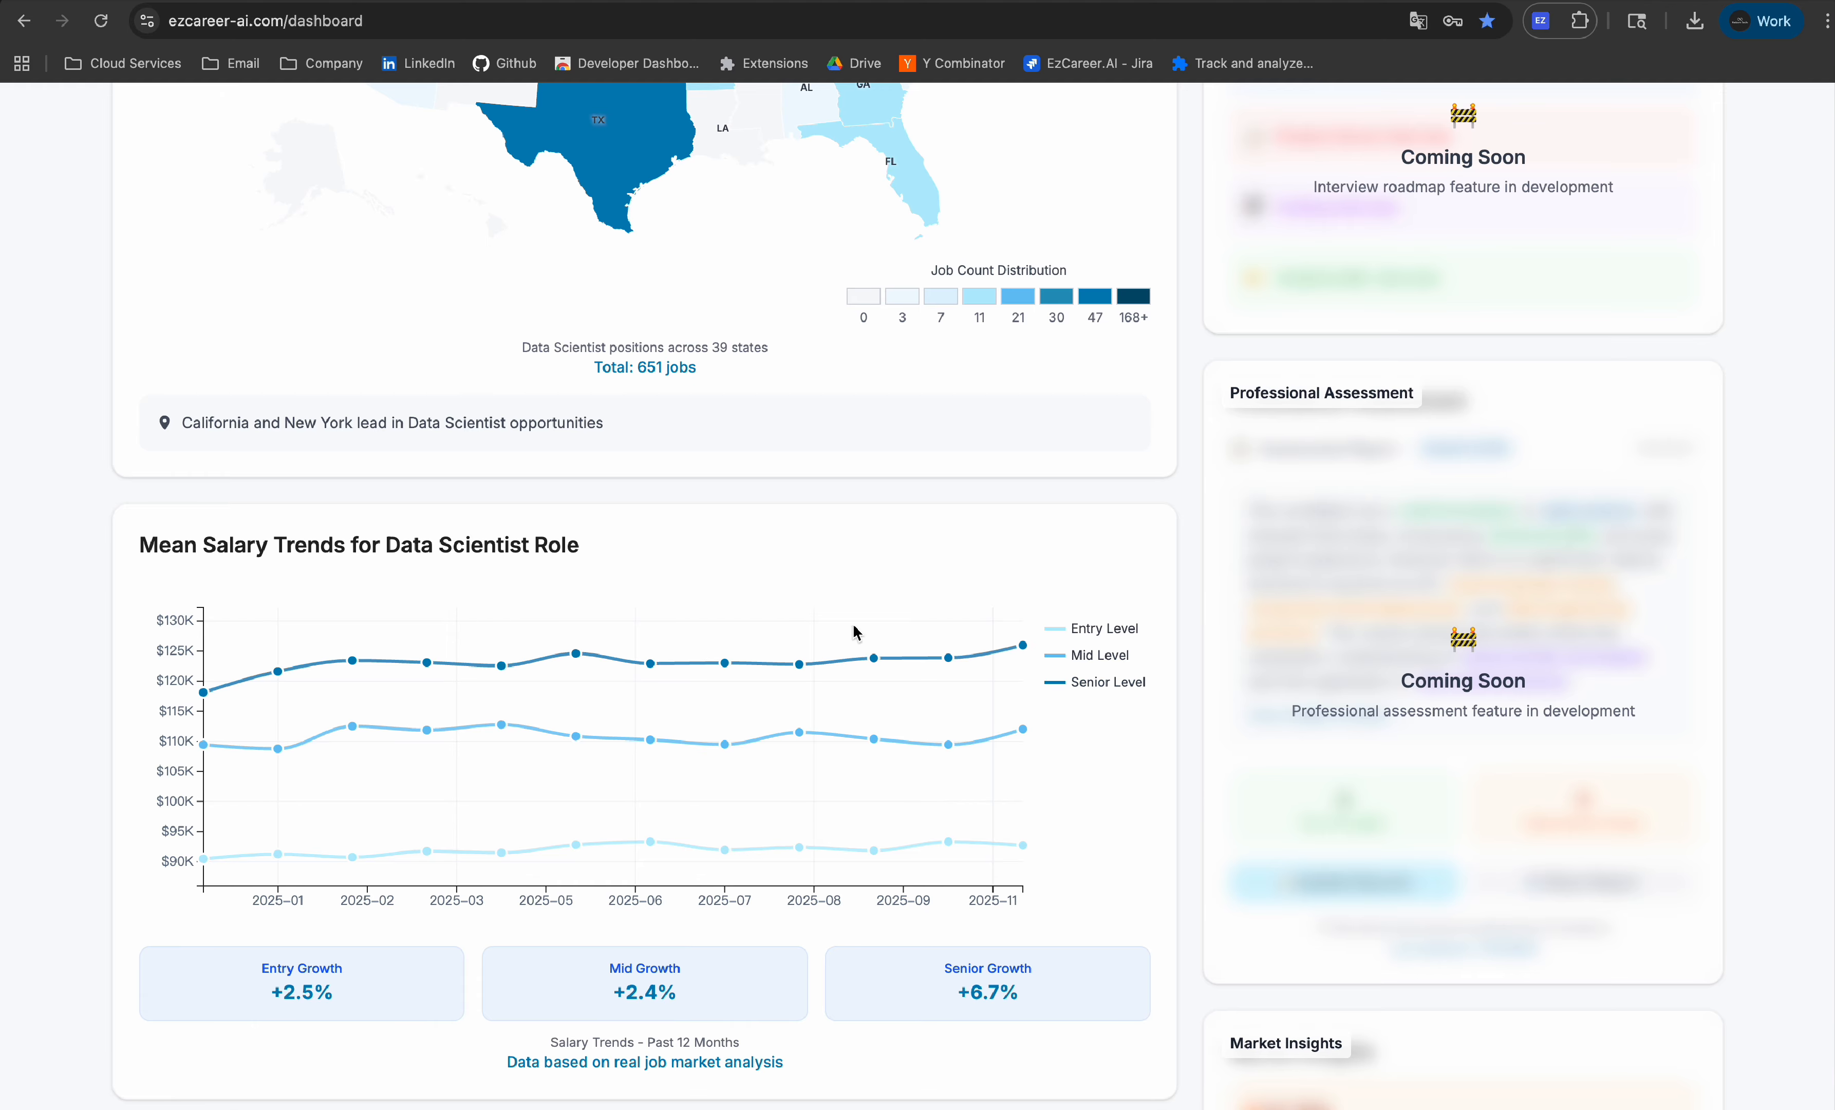
{"action": "scroll", "coordinate": [890, 607], "scroll_direction": "up", "scroll_amount": 15}
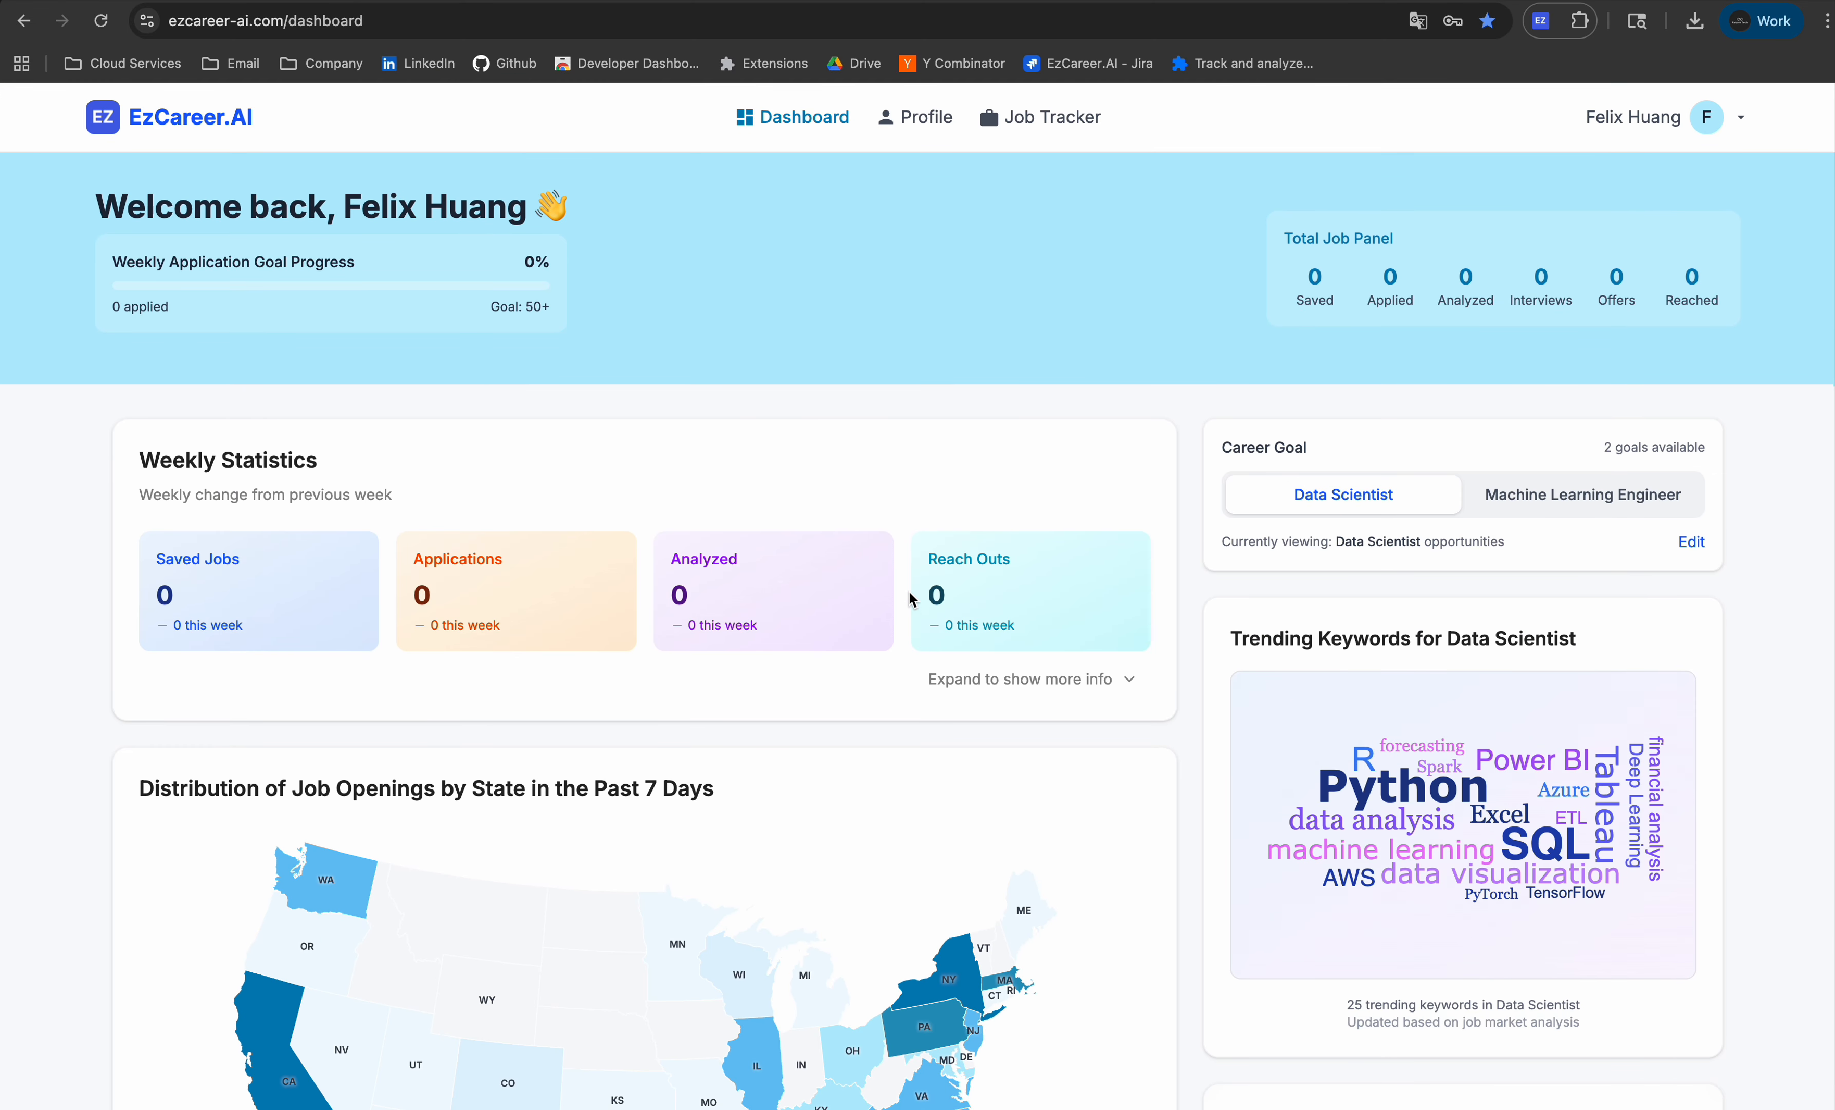
{"action": "left_click", "coordinate": [913, 114]}
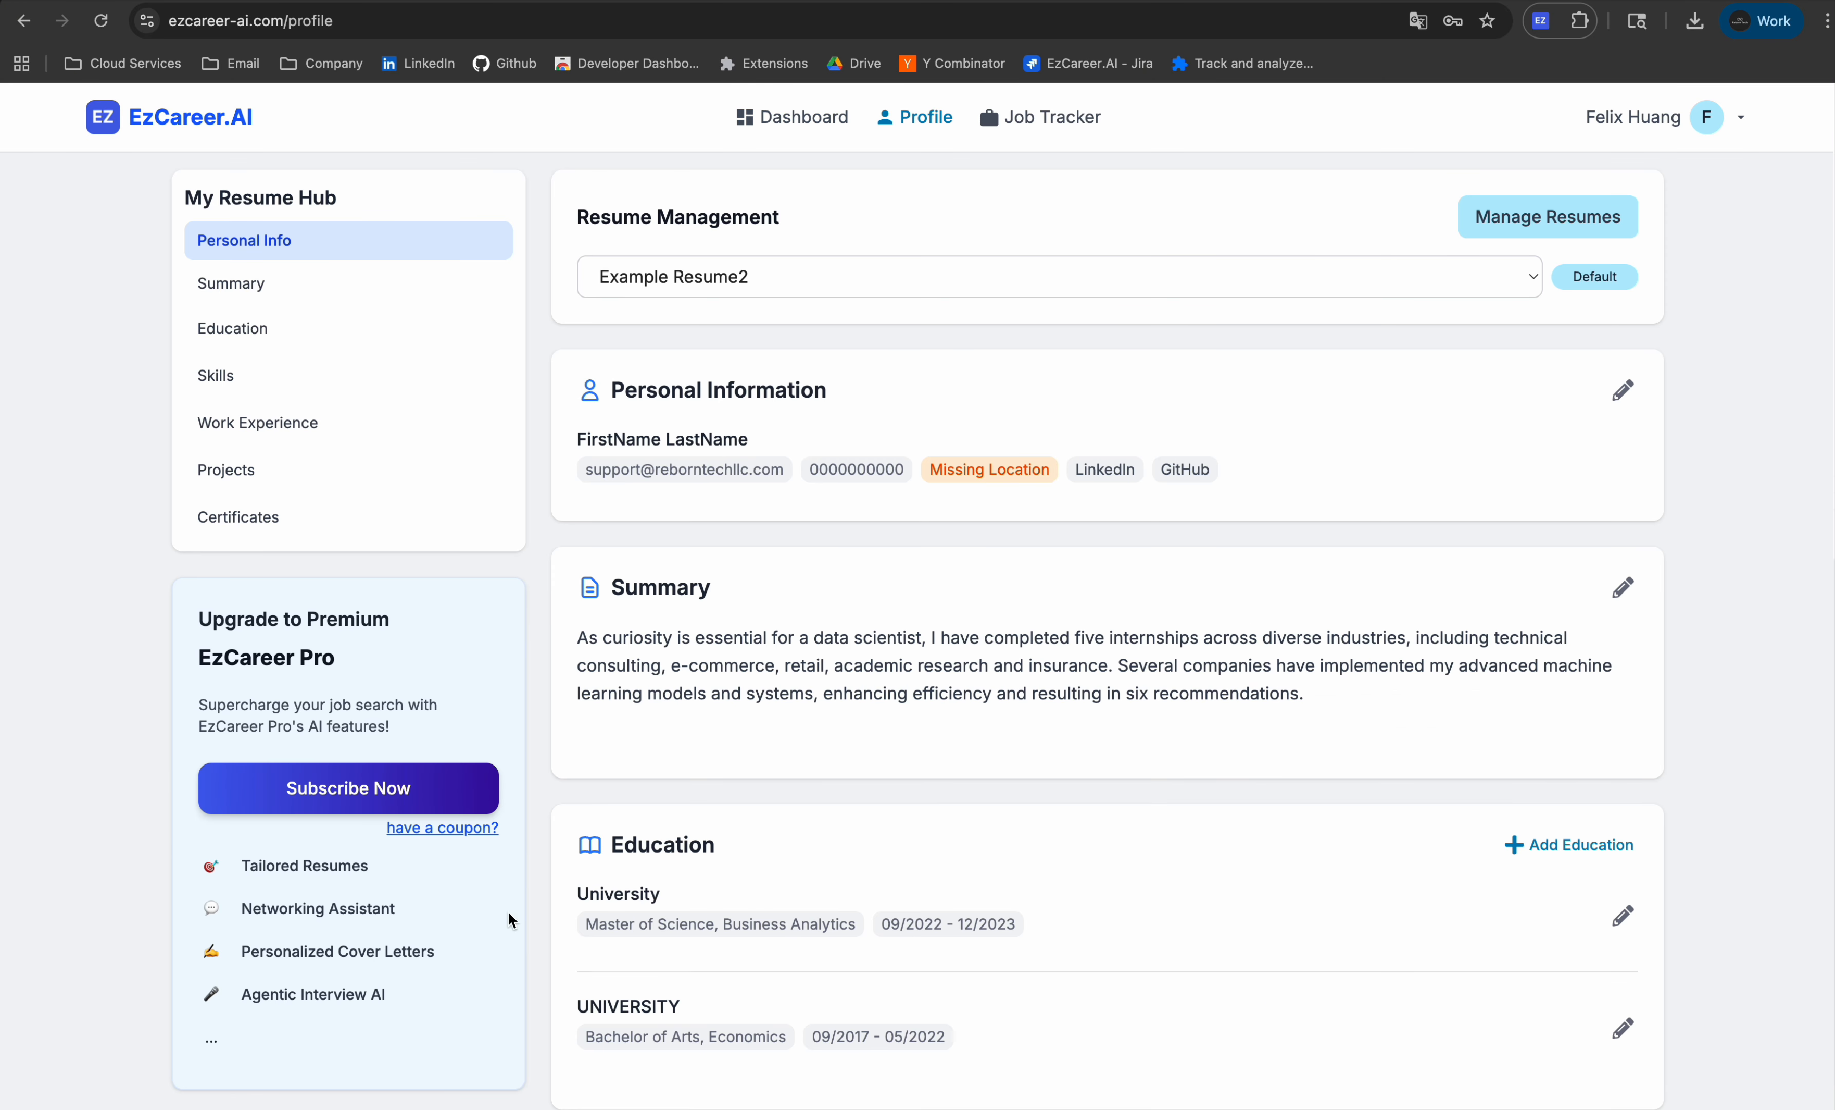
{"action": "left_click", "coordinate": [427, 828]}
{"action": "left_click", "coordinate": [591, 774]}
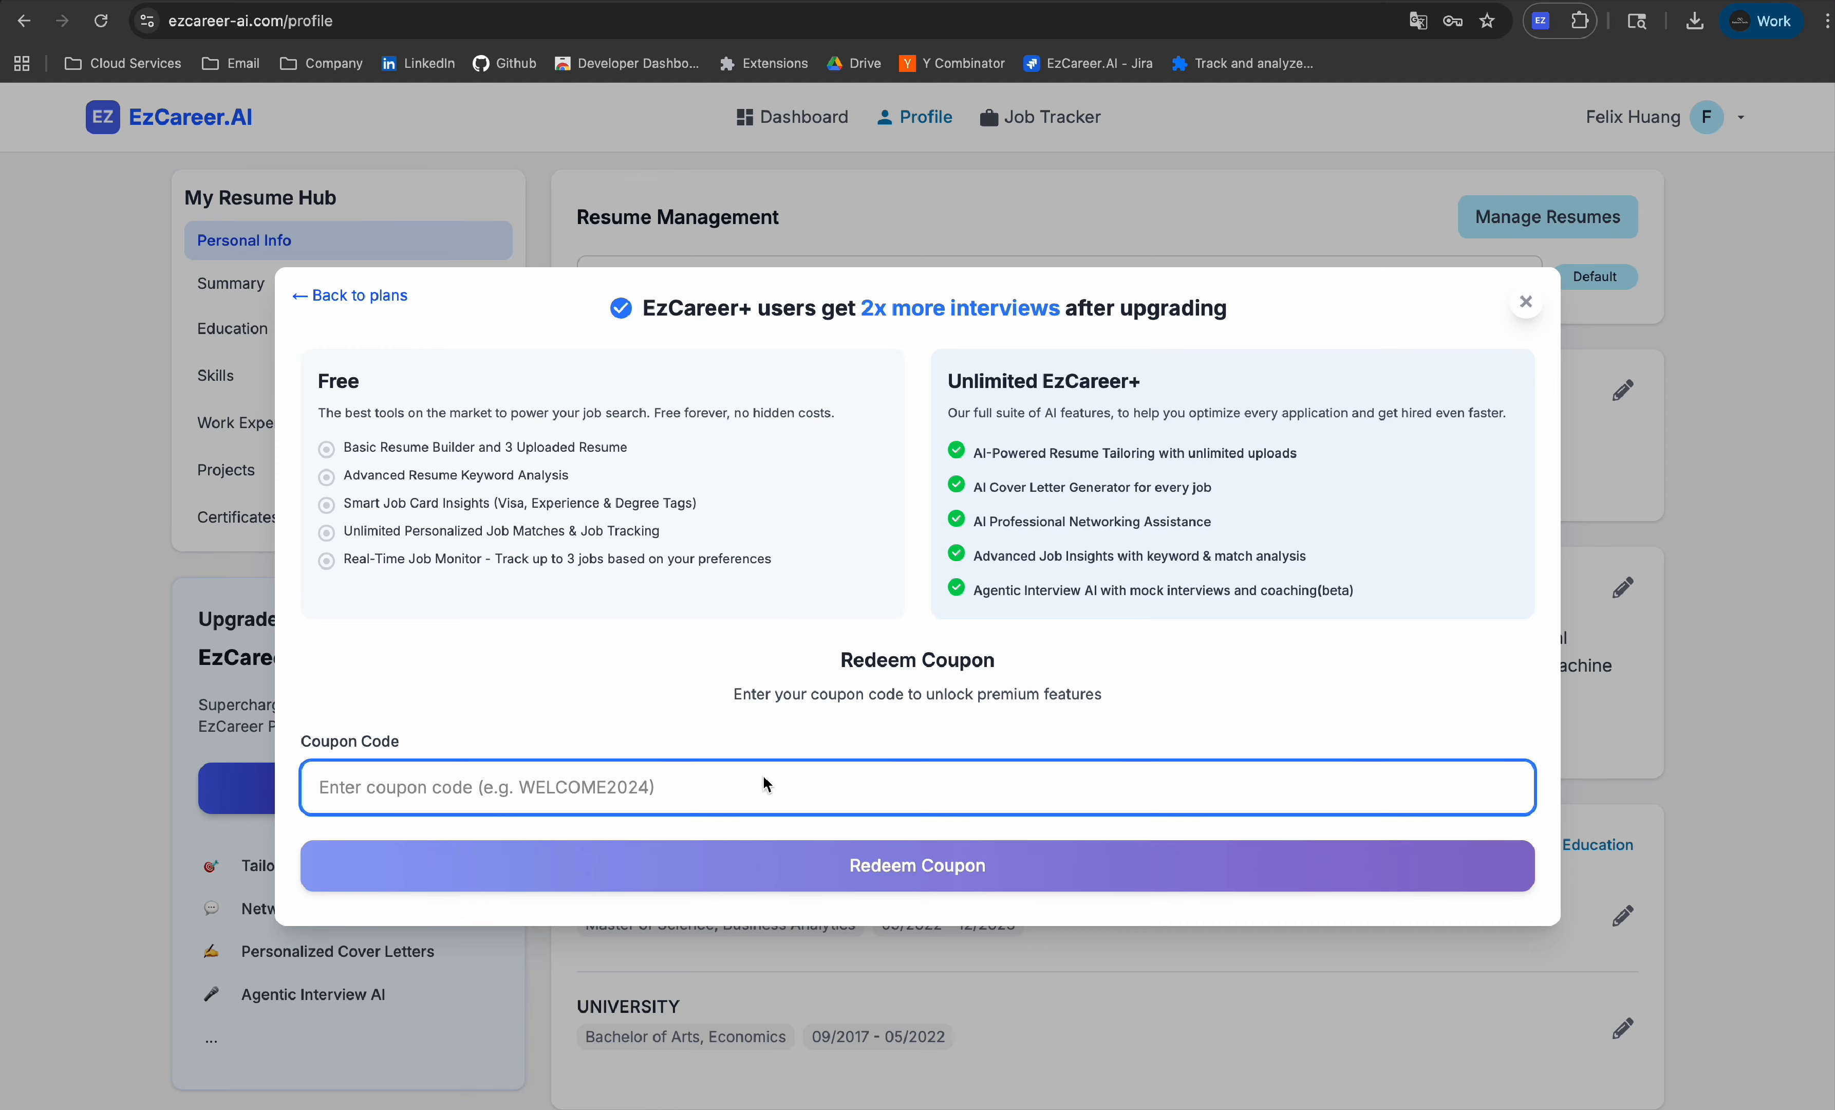
{"action": "left_click", "coordinate": [1526, 302]}
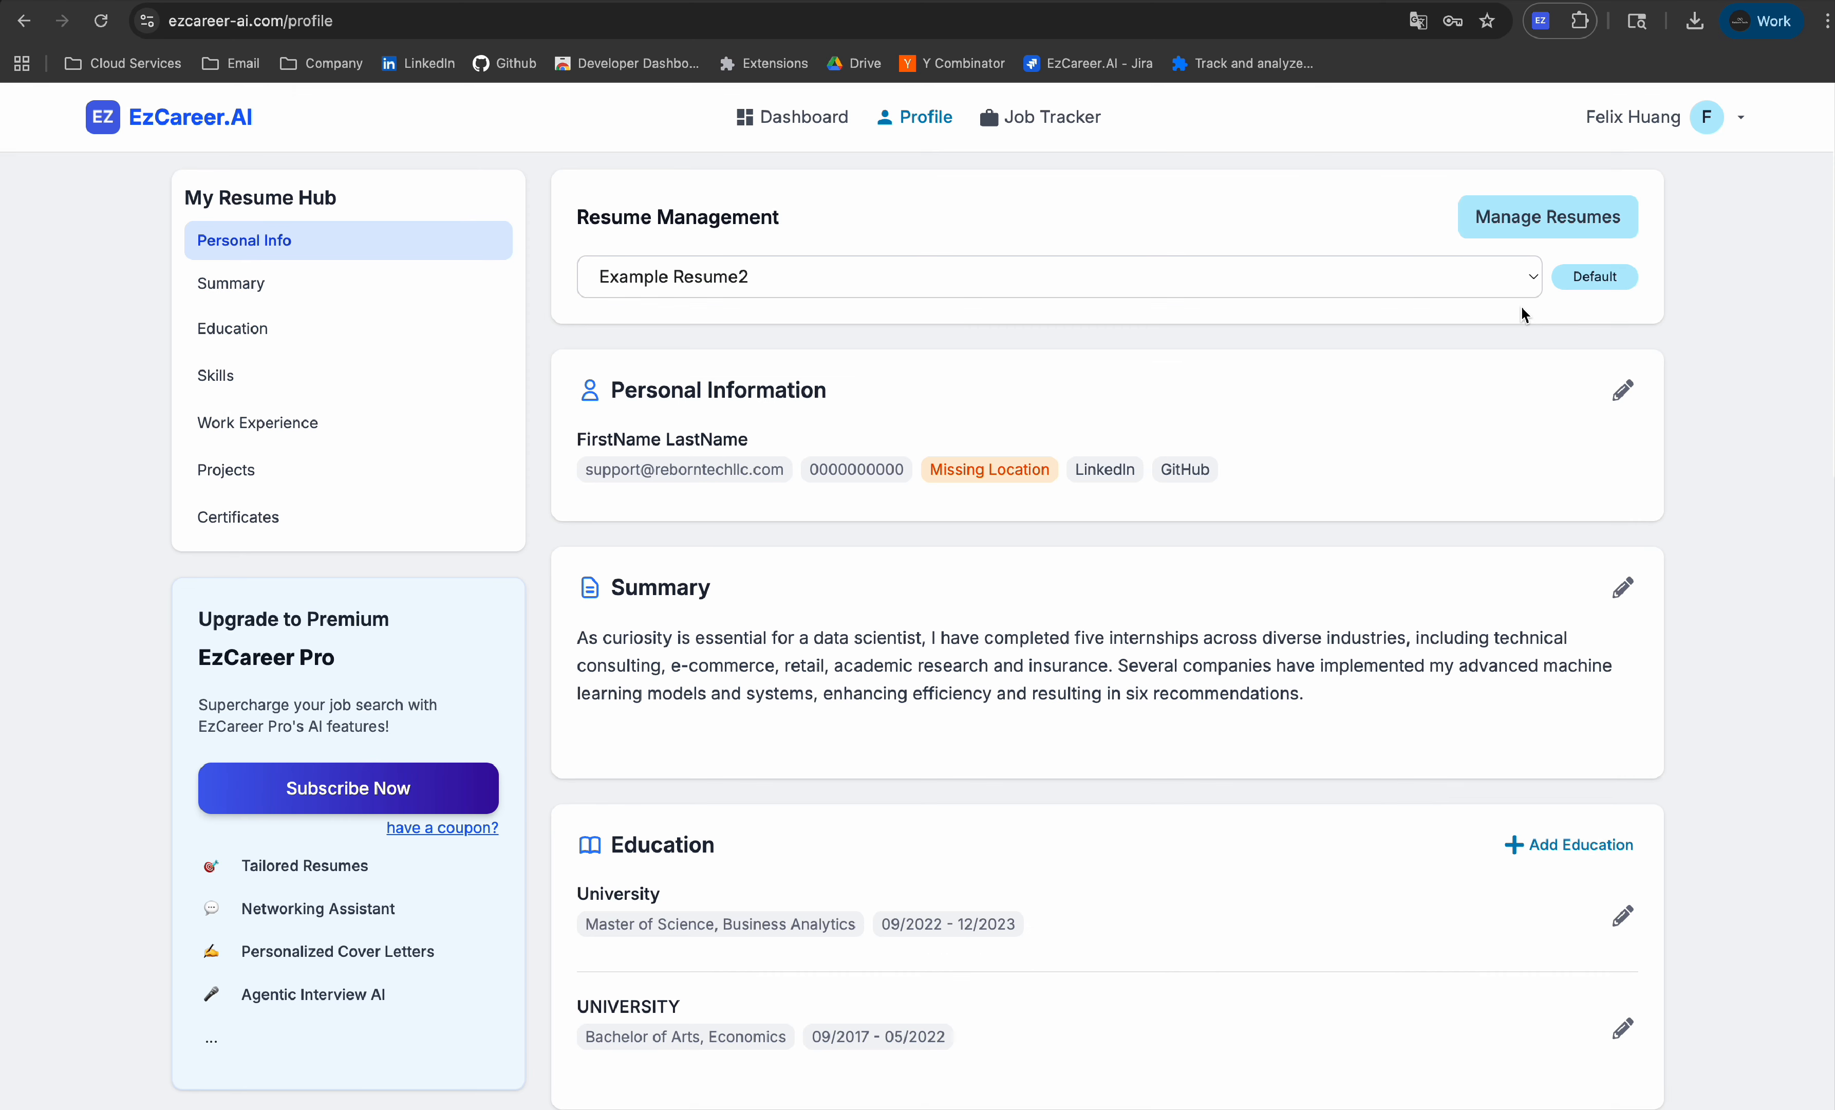
Step: Look through the resume sections on the profile page, from Personal Information down to Certifications
{"action": "scroll", "coordinate": [982, 610], "scroll_direction": "down", "scroll_amount": 1}
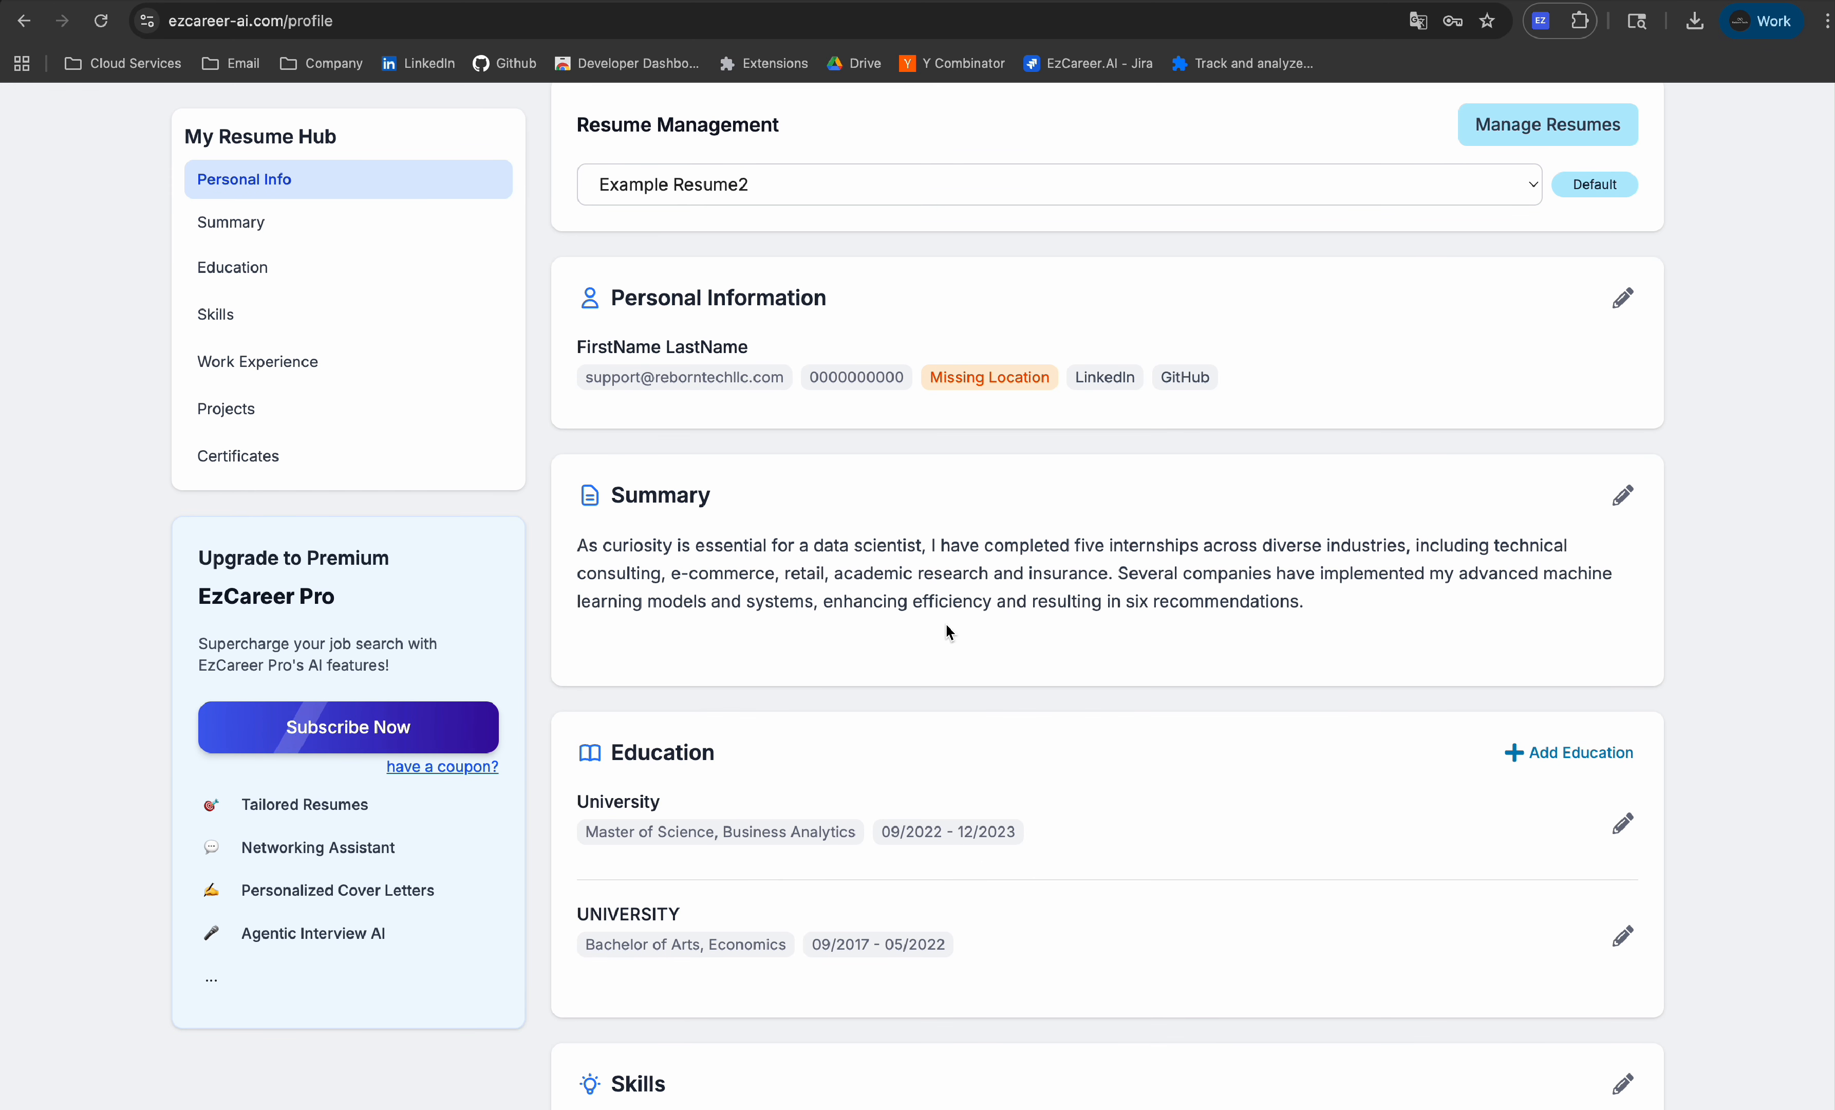
{"action": "scroll", "coordinate": [944, 623], "scroll_direction": "down", "scroll_amount": 3}
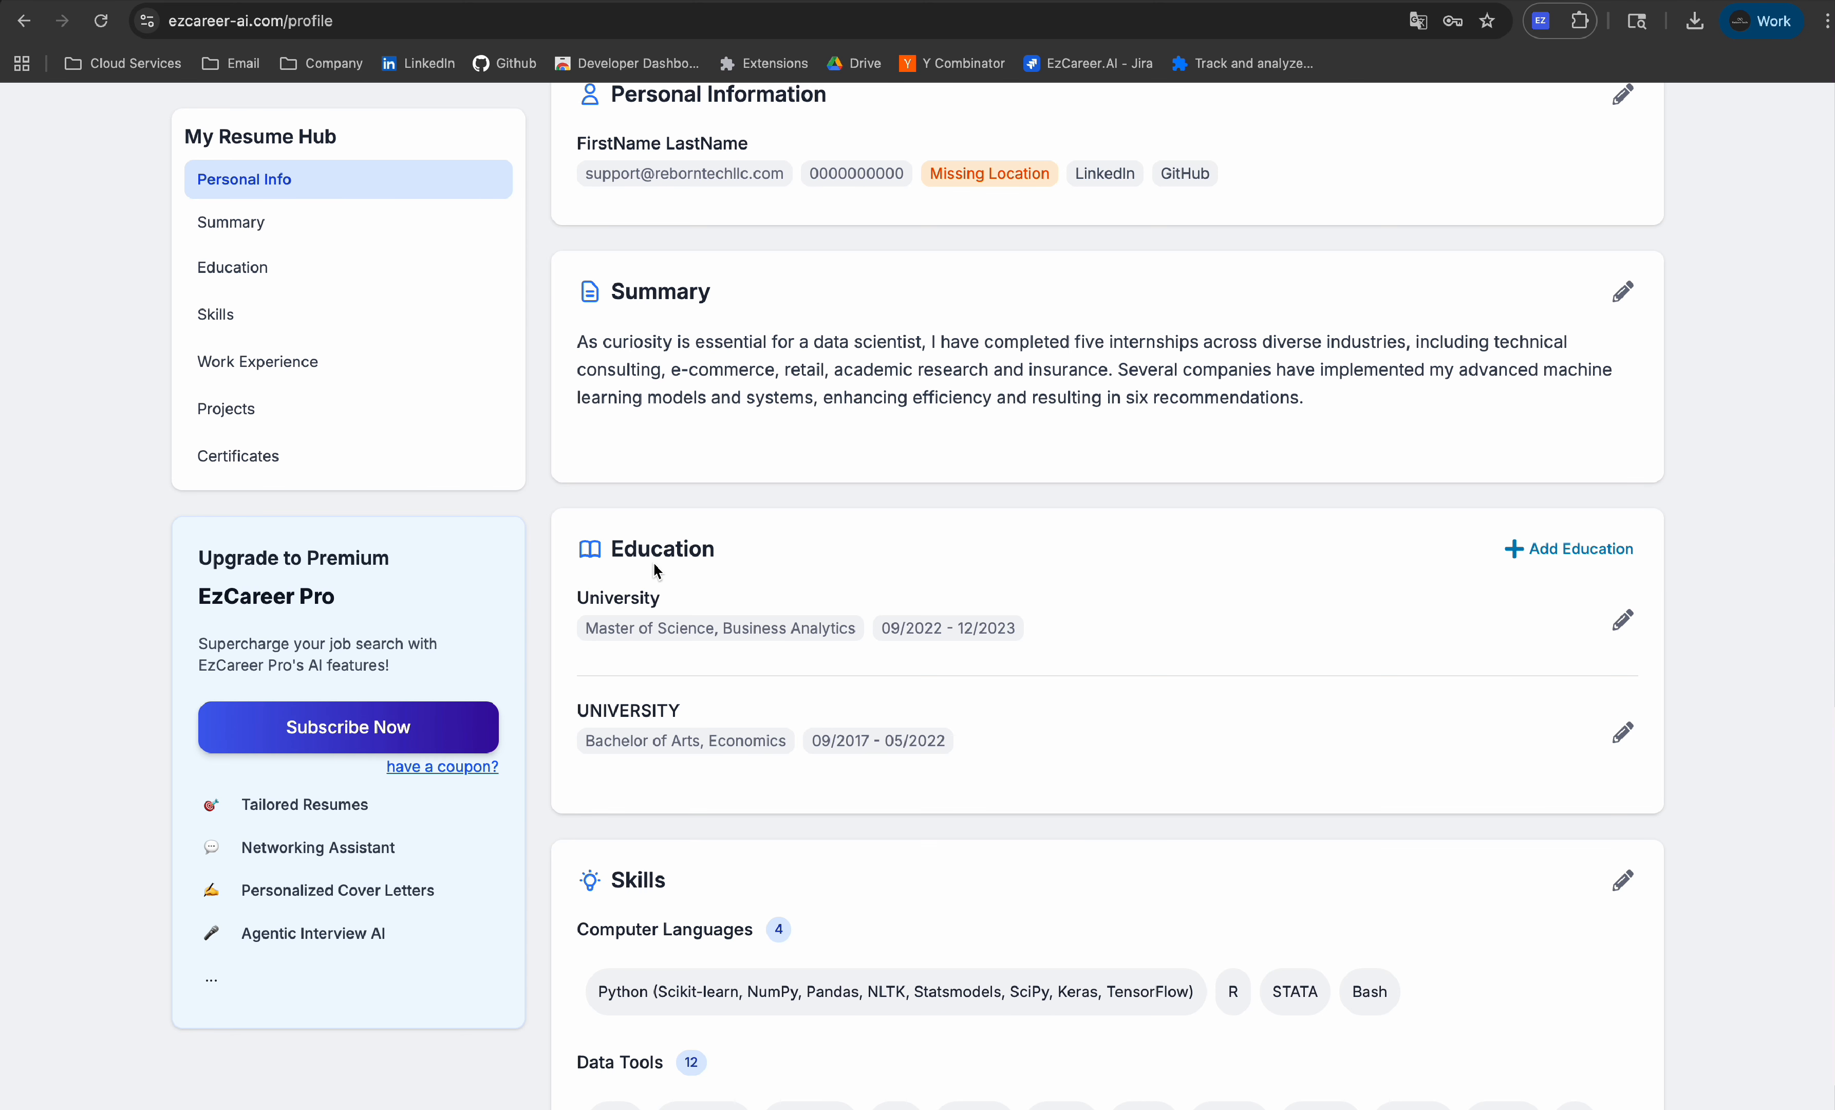
{"action": "scroll", "coordinate": [932, 622], "scroll_direction": "down", "scroll_amount": 5}
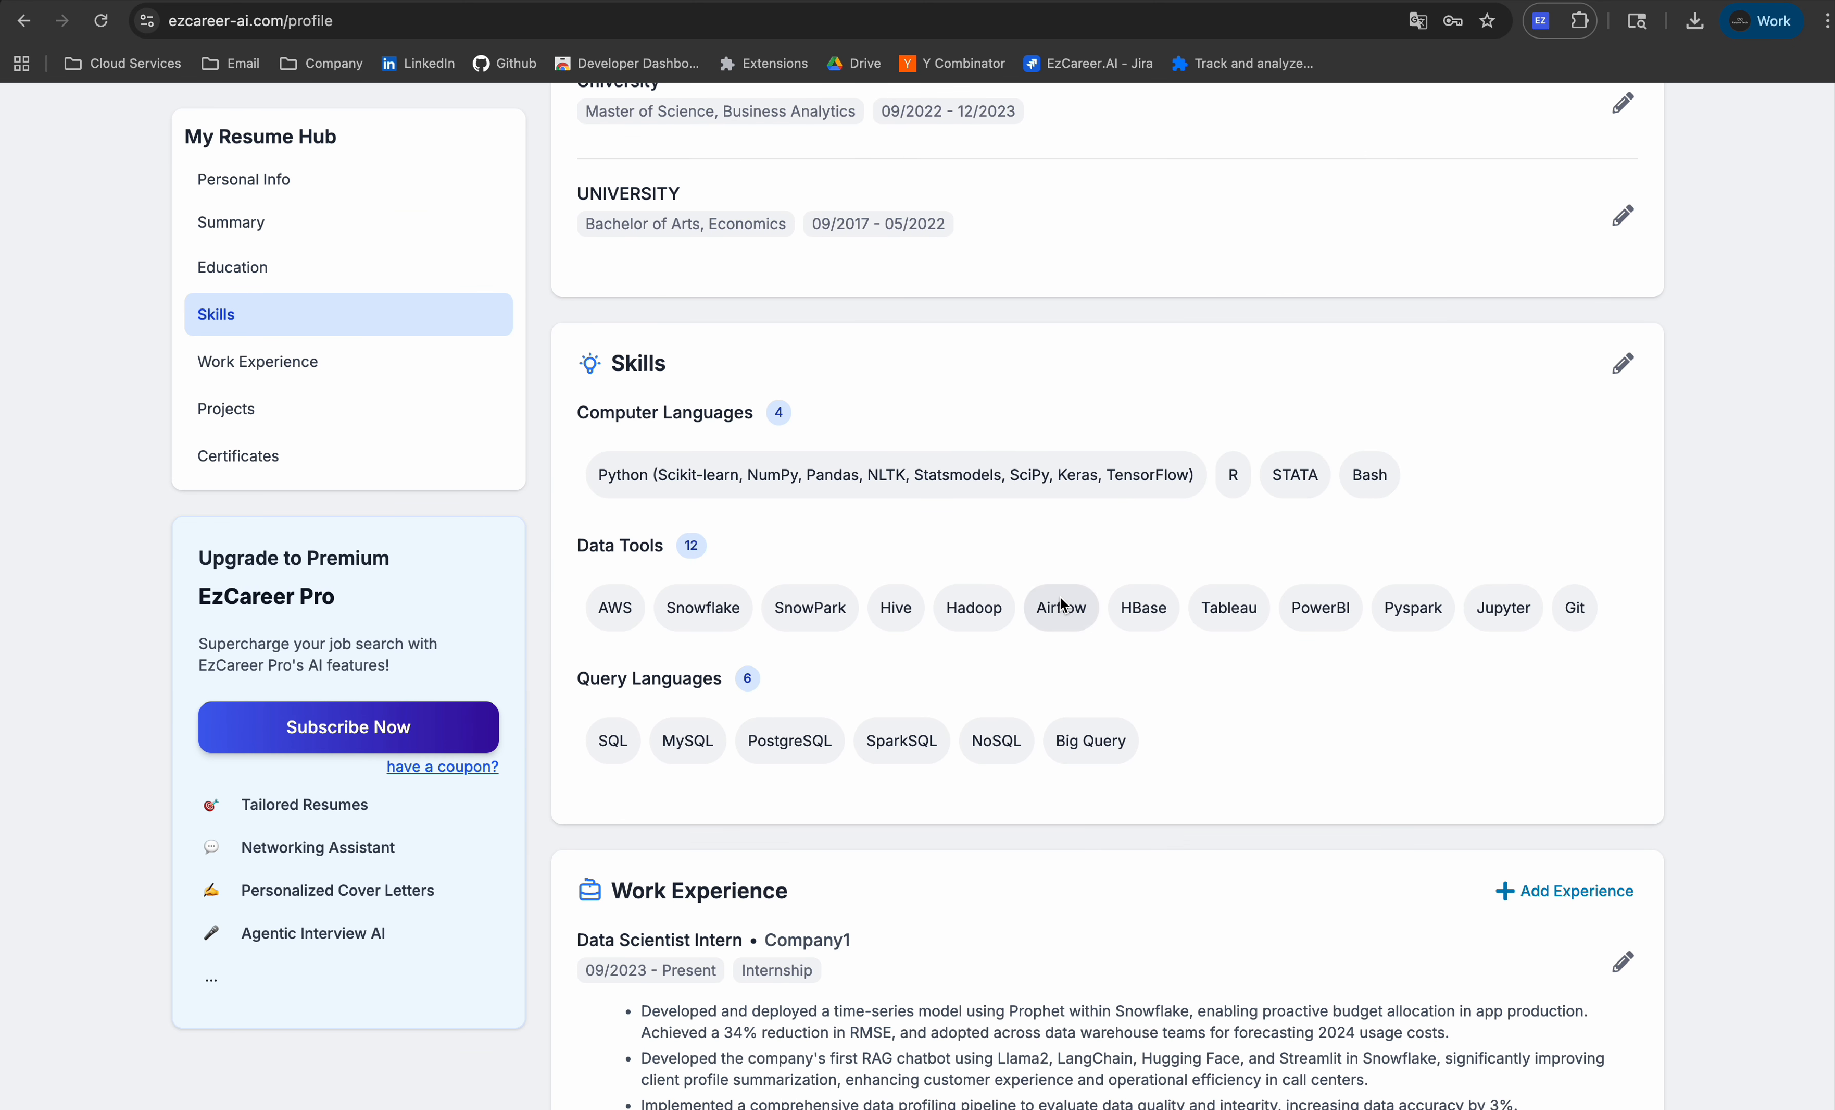
{"action": "scroll", "coordinate": [1060, 602], "scroll_direction": "down", "scroll_amount": 4}
{"action": "scroll", "coordinate": [940, 780], "scroll_direction": "down", "scroll_amount": 10}
{"action": "scroll", "coordinate": [934, 775], "scroll_direction": "up", "scroll_amount": 1}
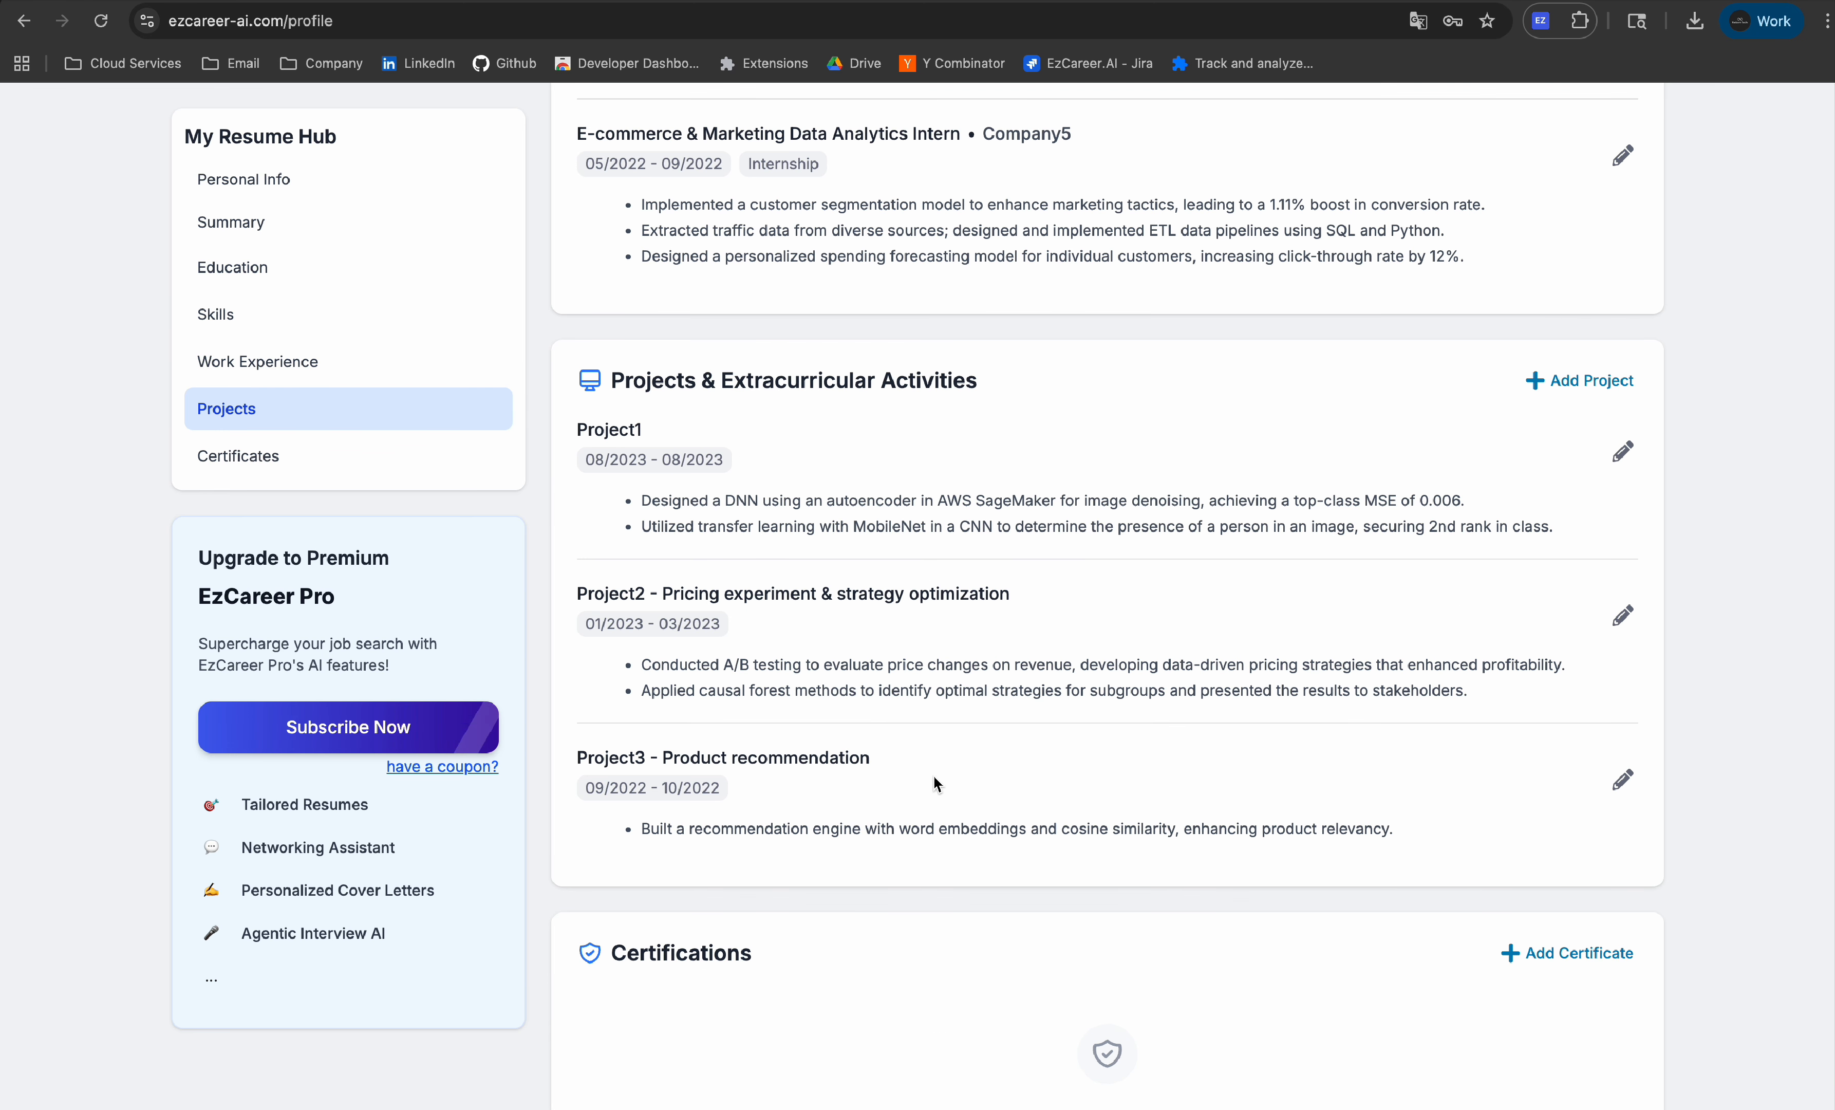
{"action": "scroll", "coordinate": [976, 771], "scroll_direction": "up", "scroll_amount": 20}
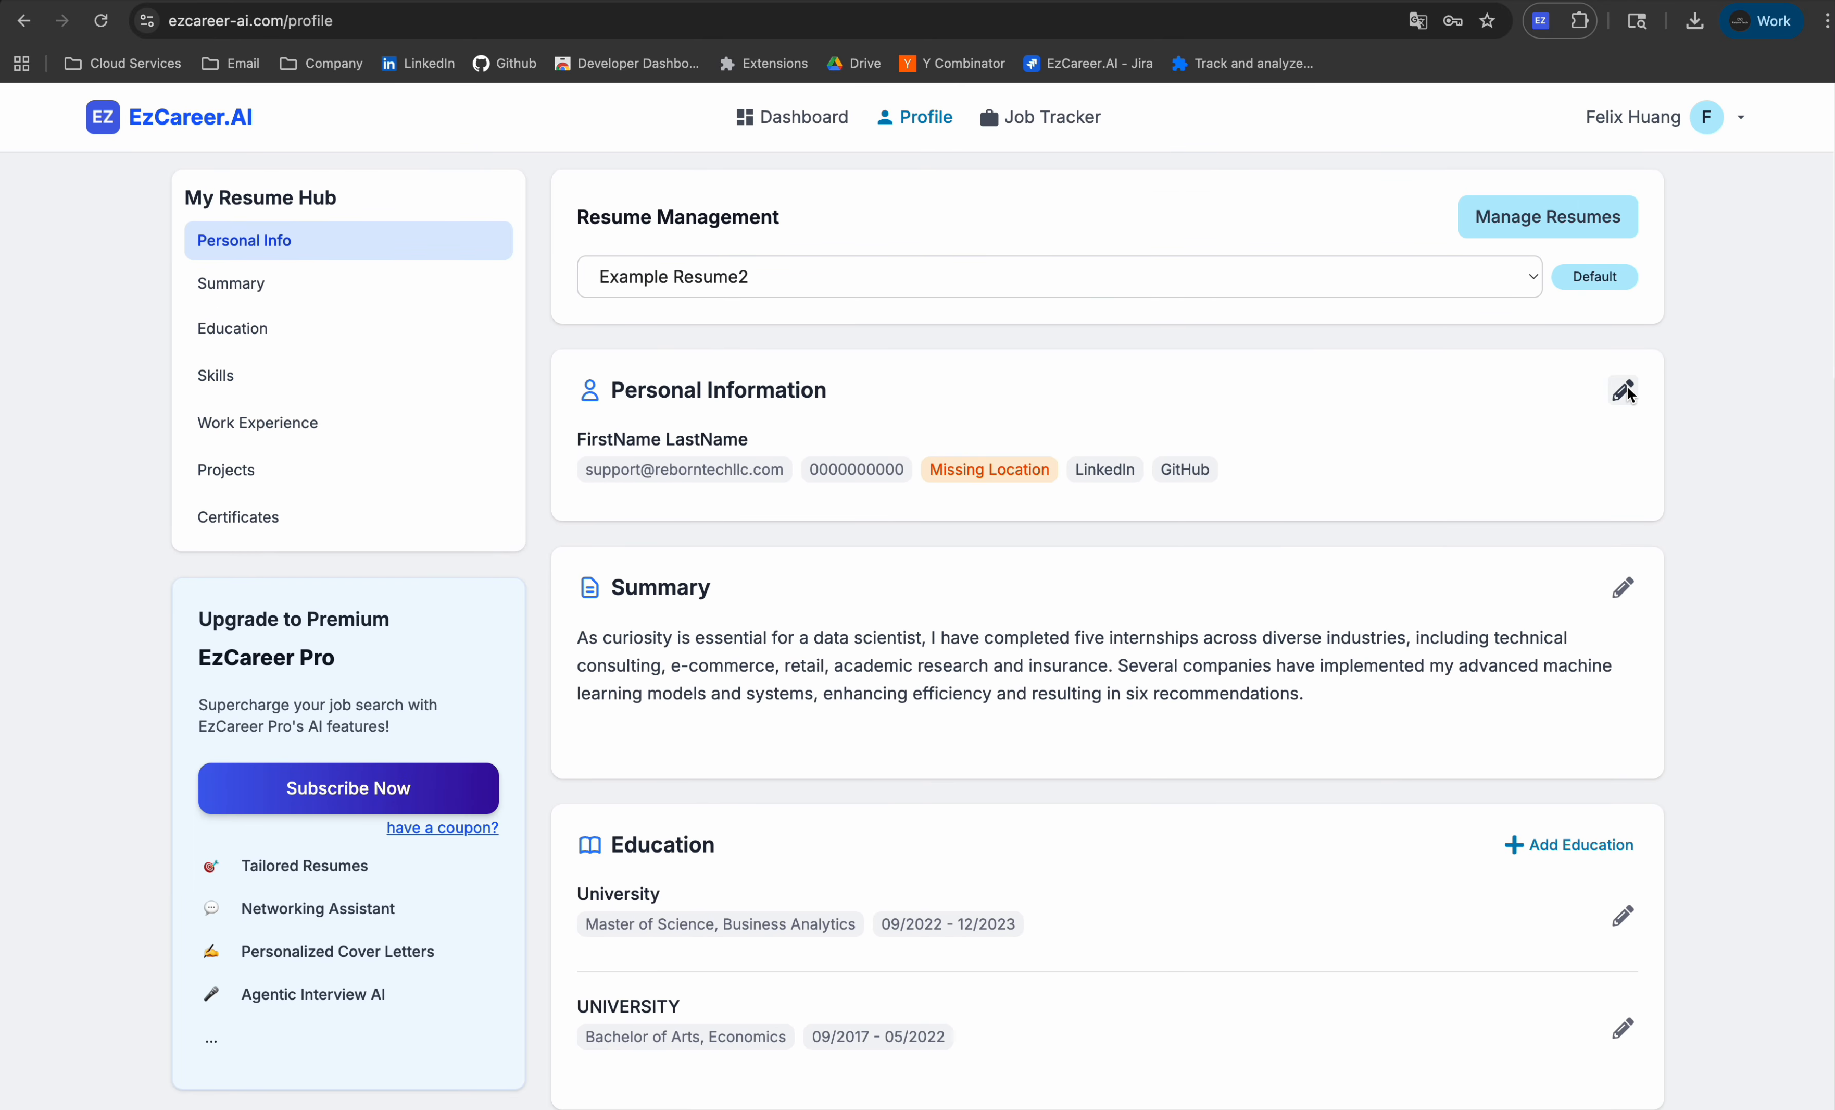
Step: View the editable fields of Personal Information, including Location, and close the form without saving
{"action": "left_click", "coordinate": [1623, 396]}
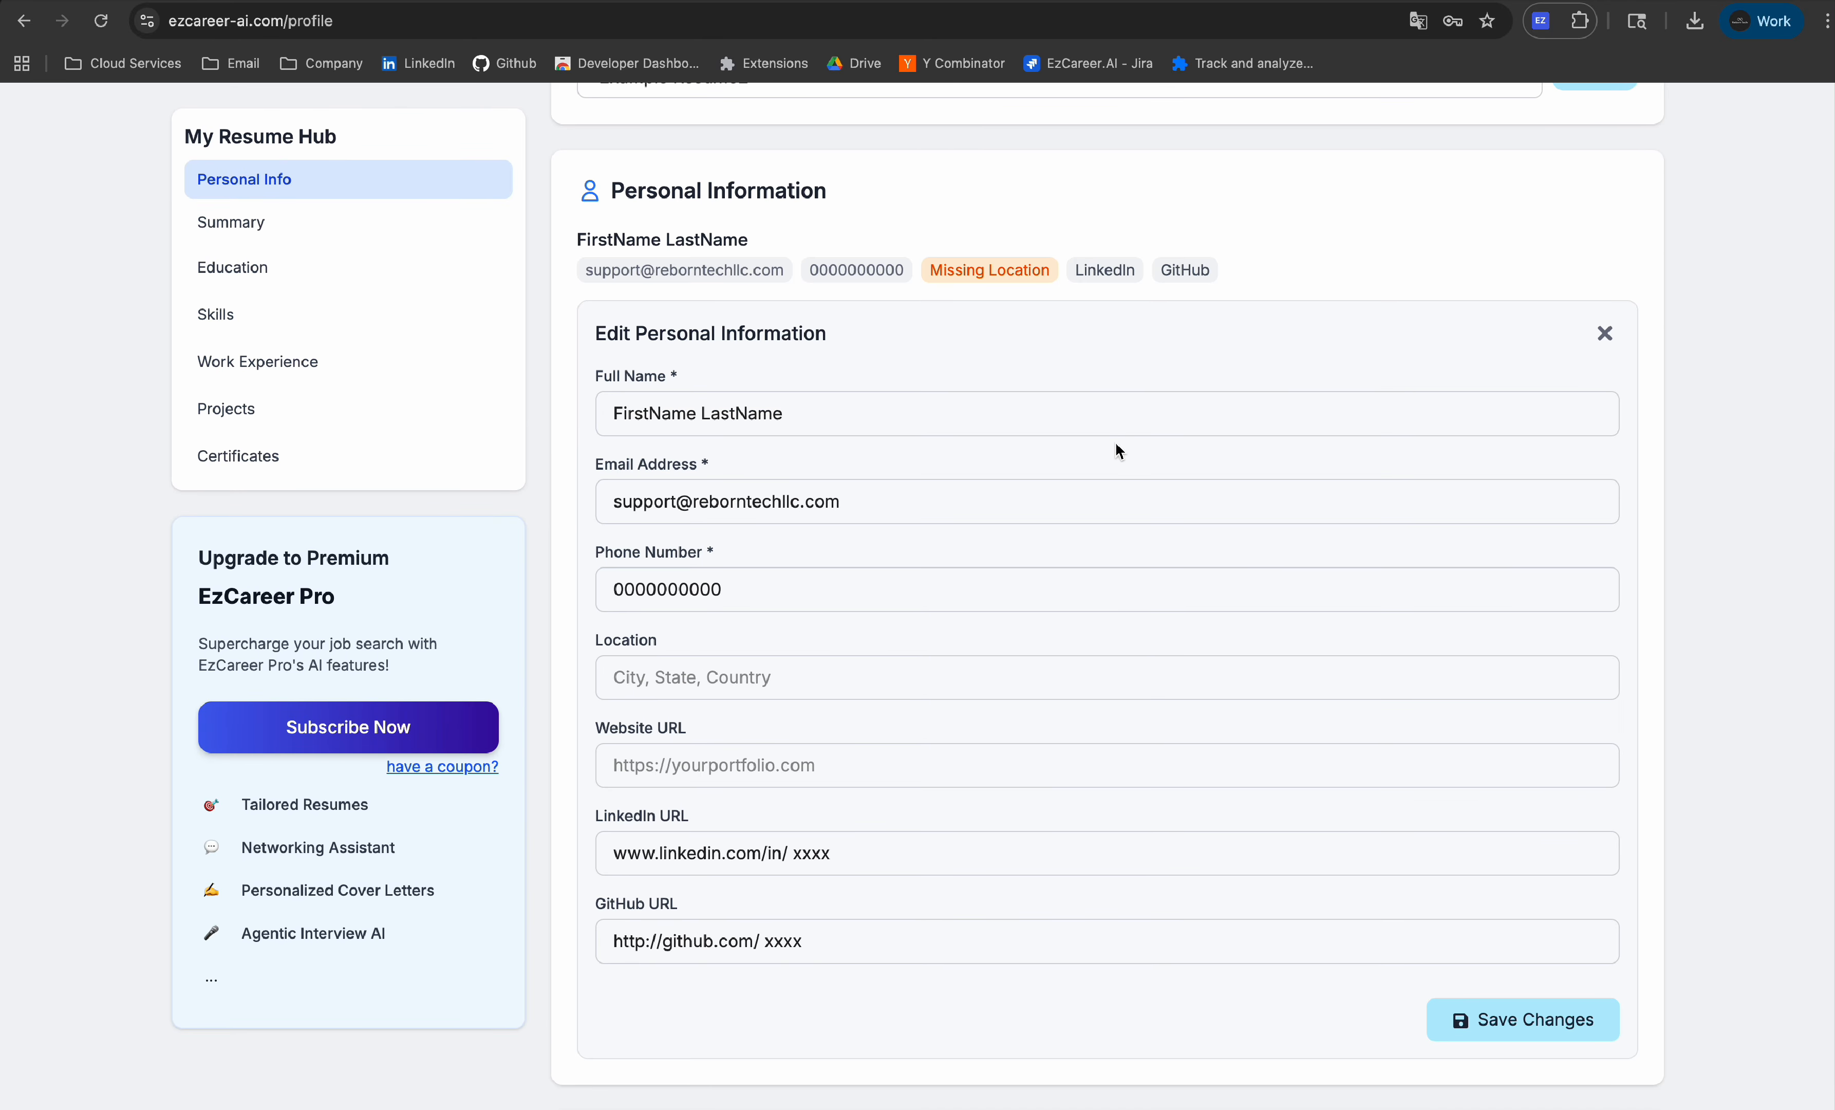
{"action": "left_click", "coordinate": [733, 688]}
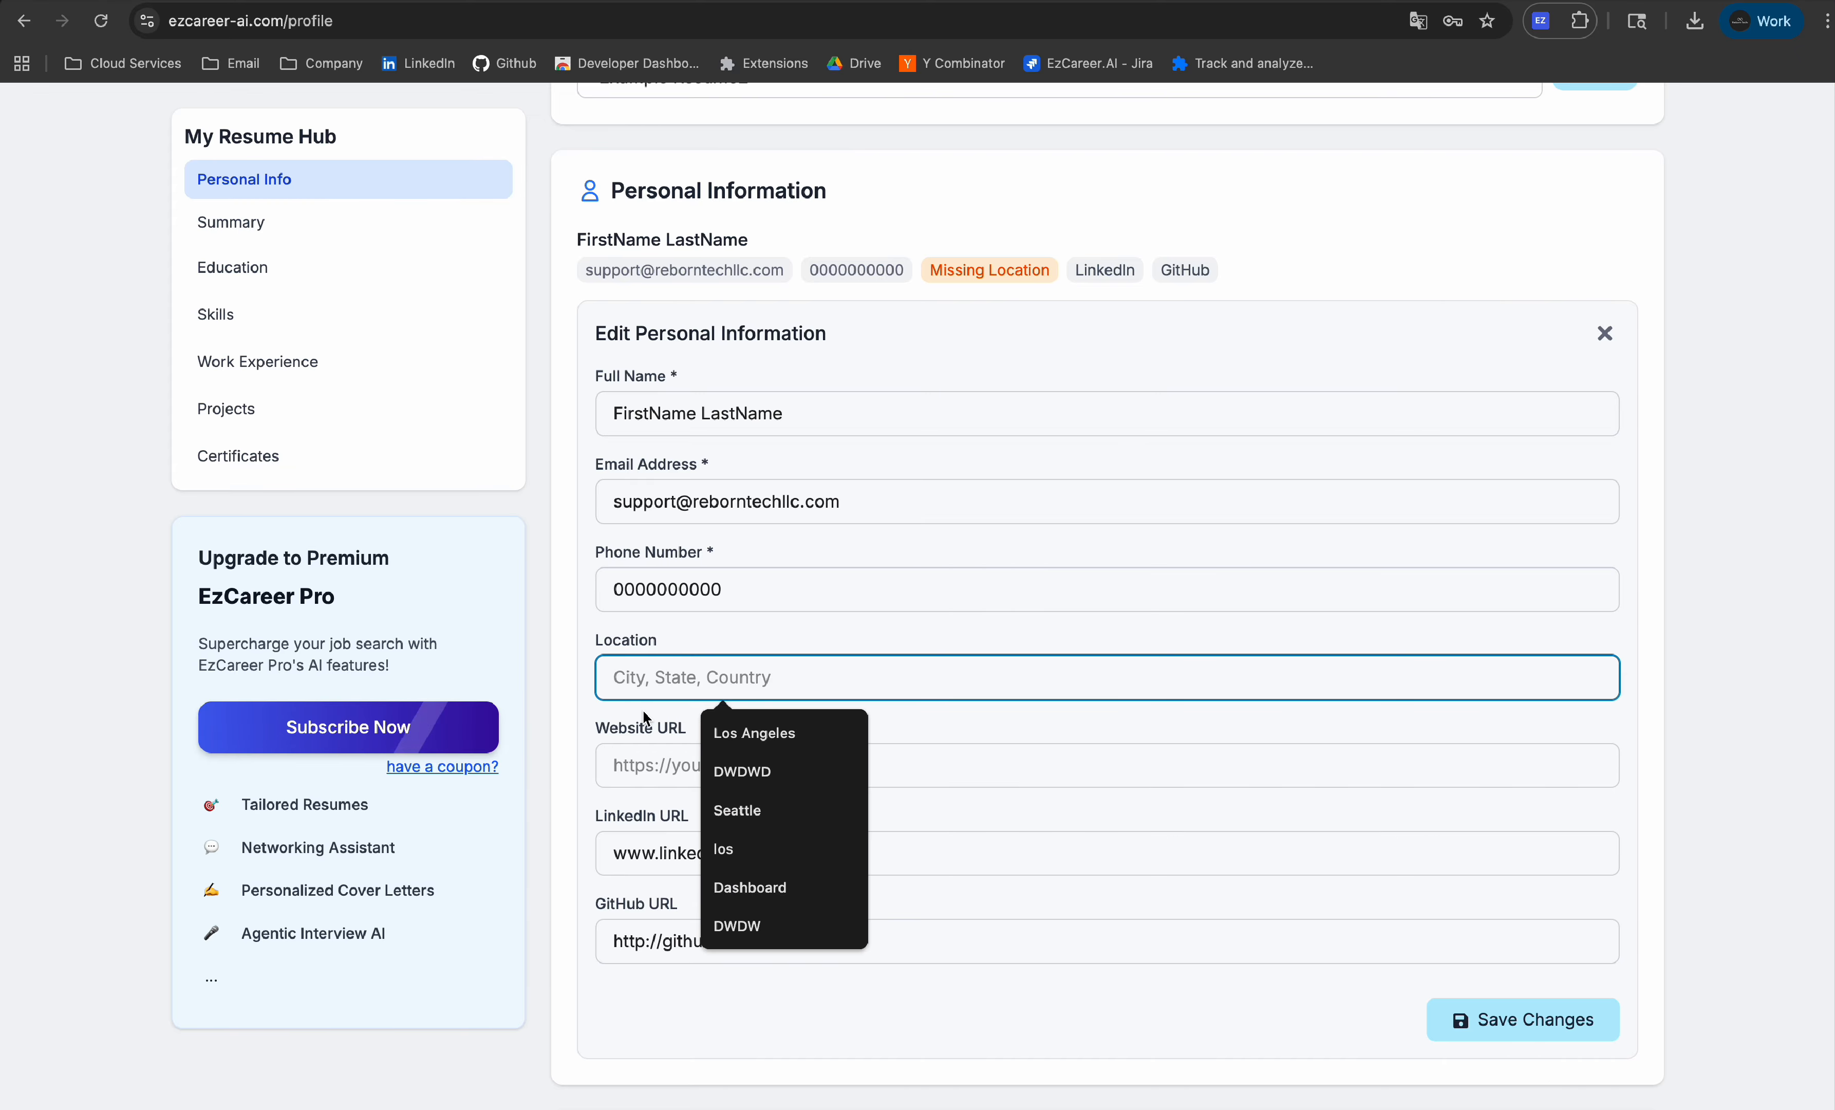
{"action": "key", "text": "Tab"}
{"action": "left_click", "coordinate": [1605, 333]}
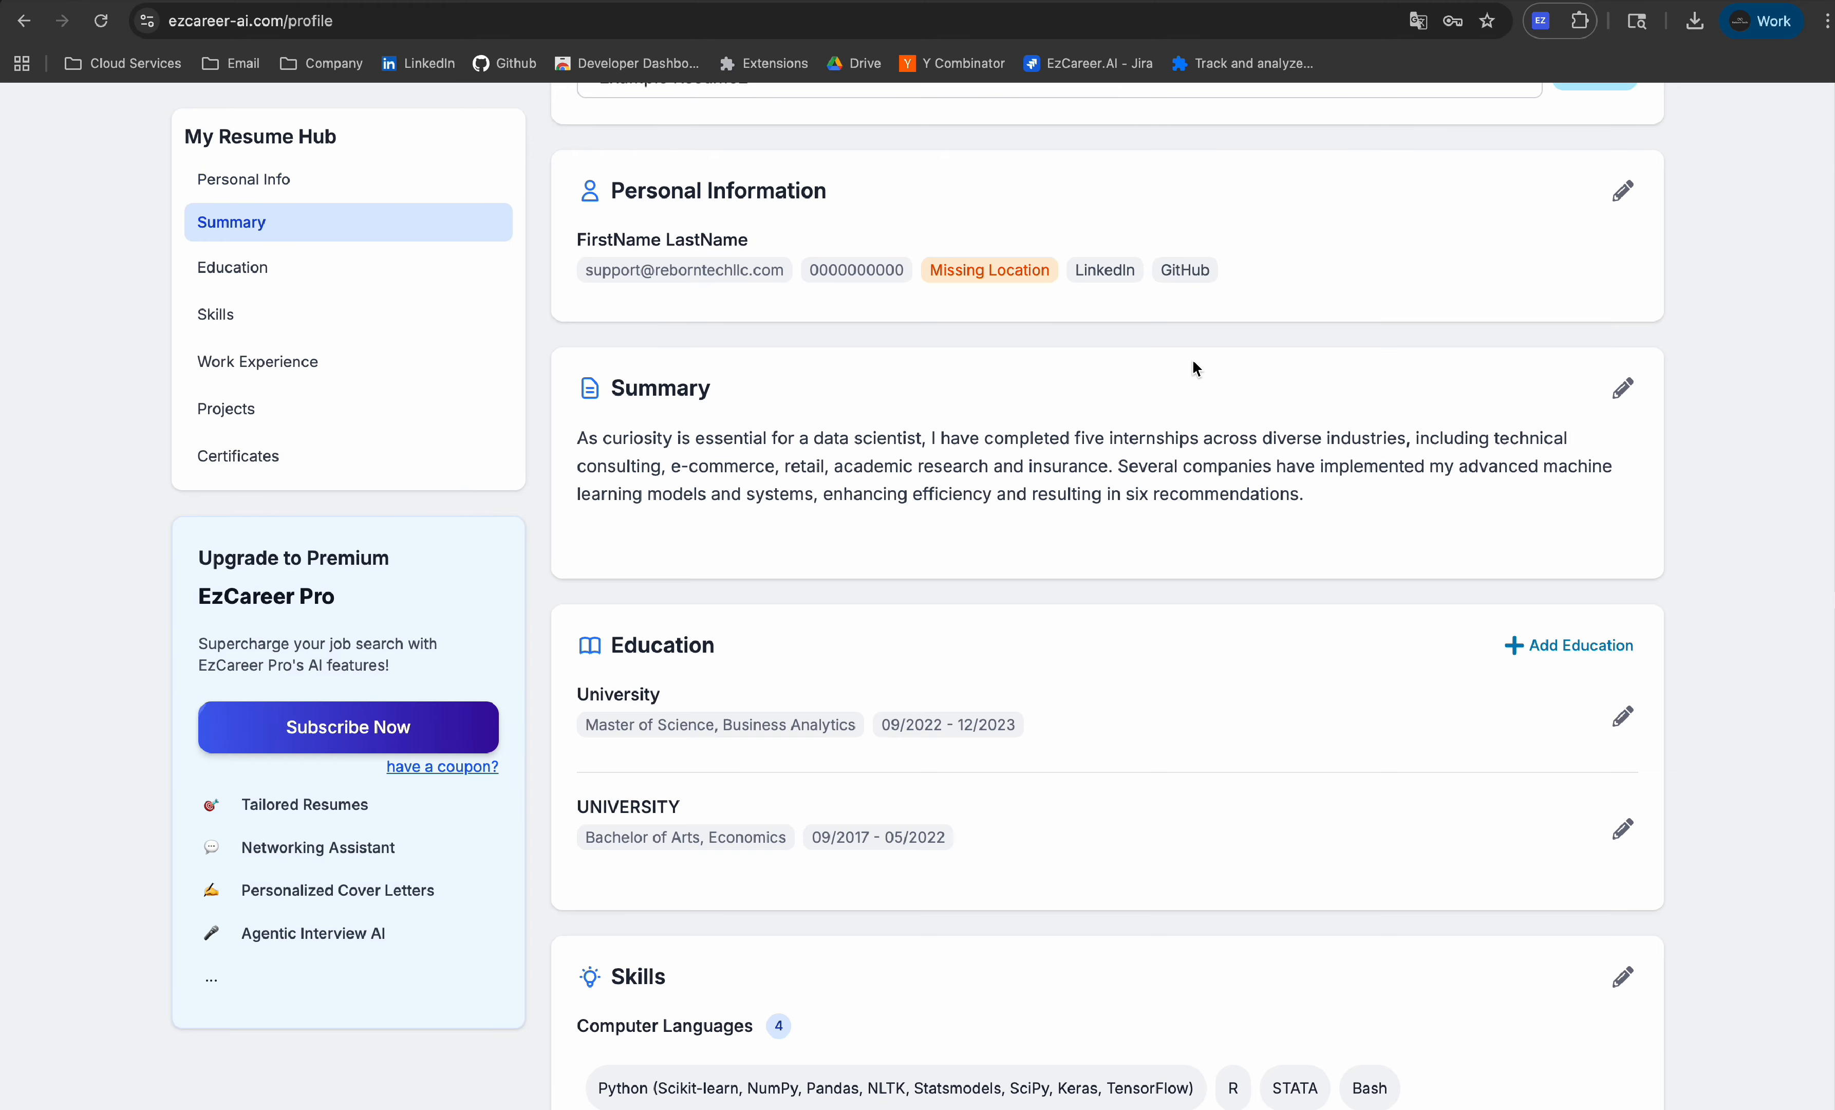
Step: Copy the full professional summary text from its editor and cancel editing
{"action": "scroll", "coordinate": [1615, 329], "scroll_direction": "down", "scroll_amount": 1}
{"action": "left_click", "coordinate": [1622, 309]}
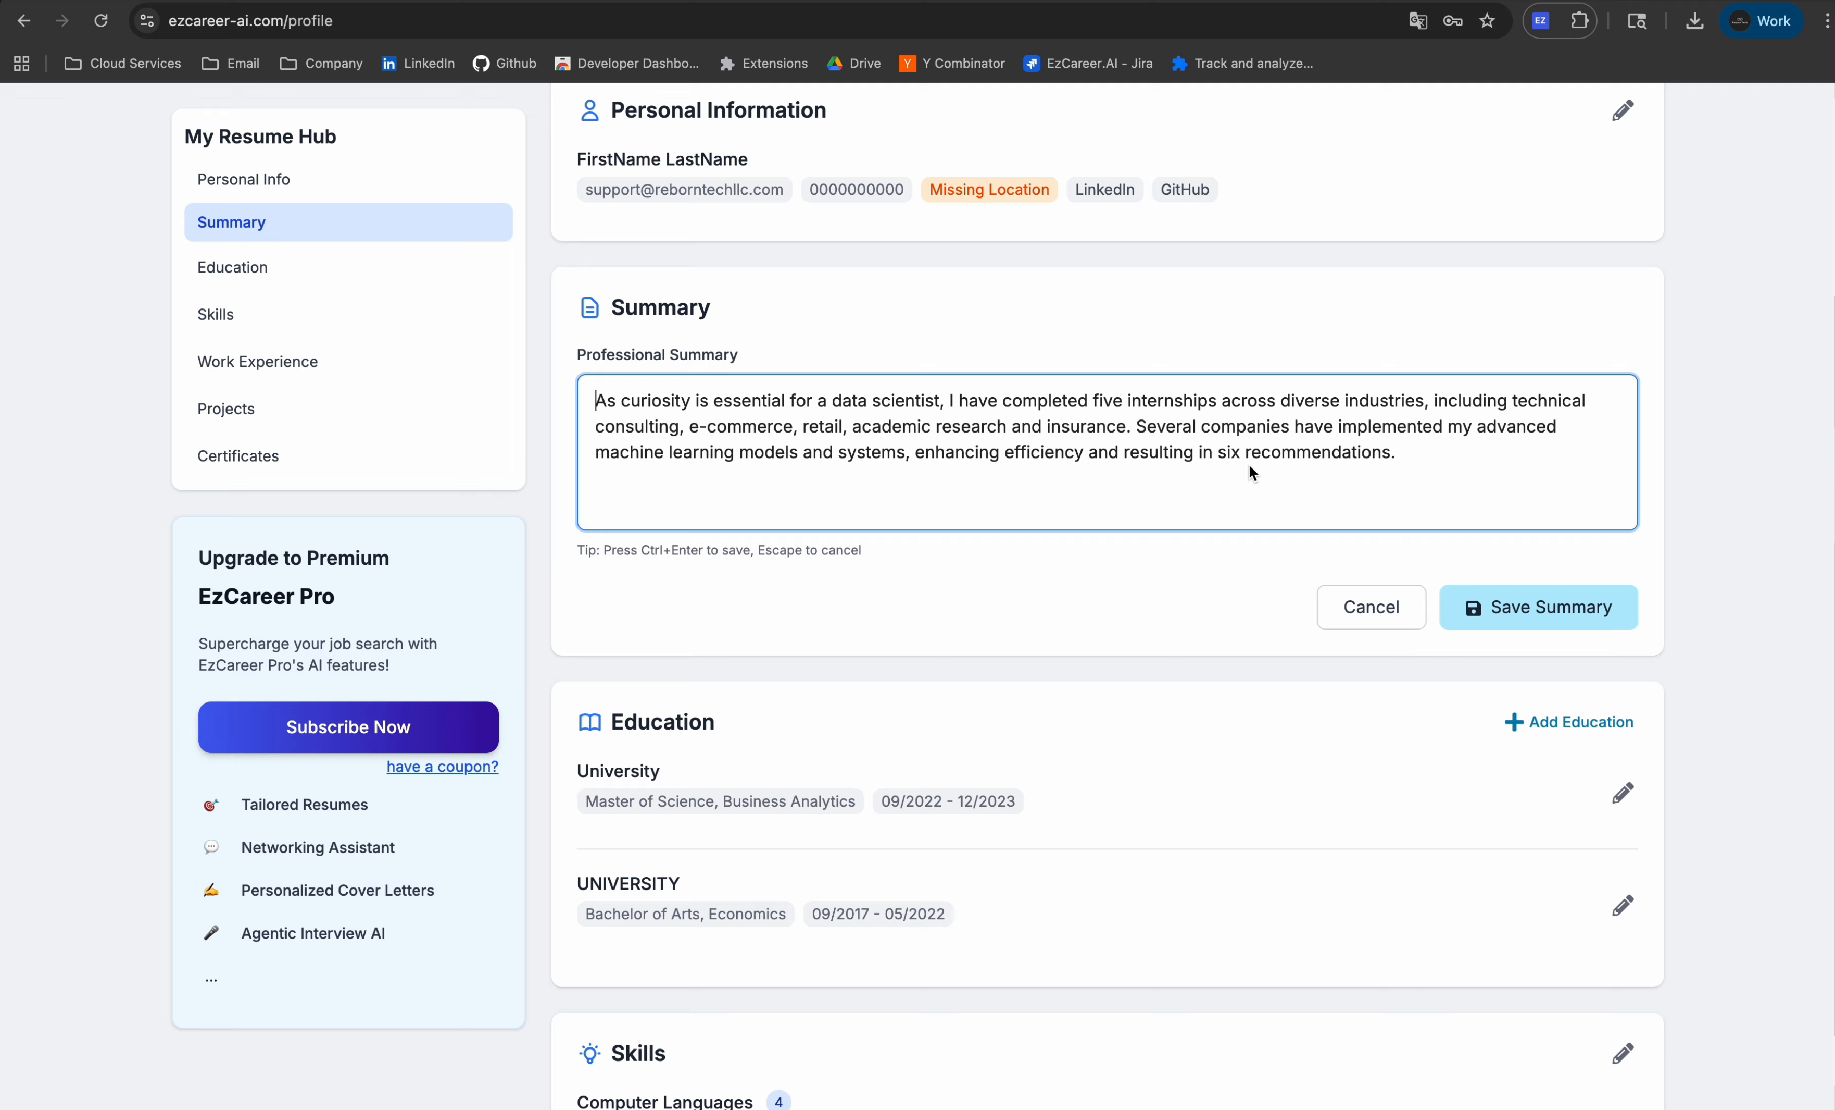
{"action": "left_click_drag", "start_coordinate": [1463, 478], "coordinate": [576, 351]}
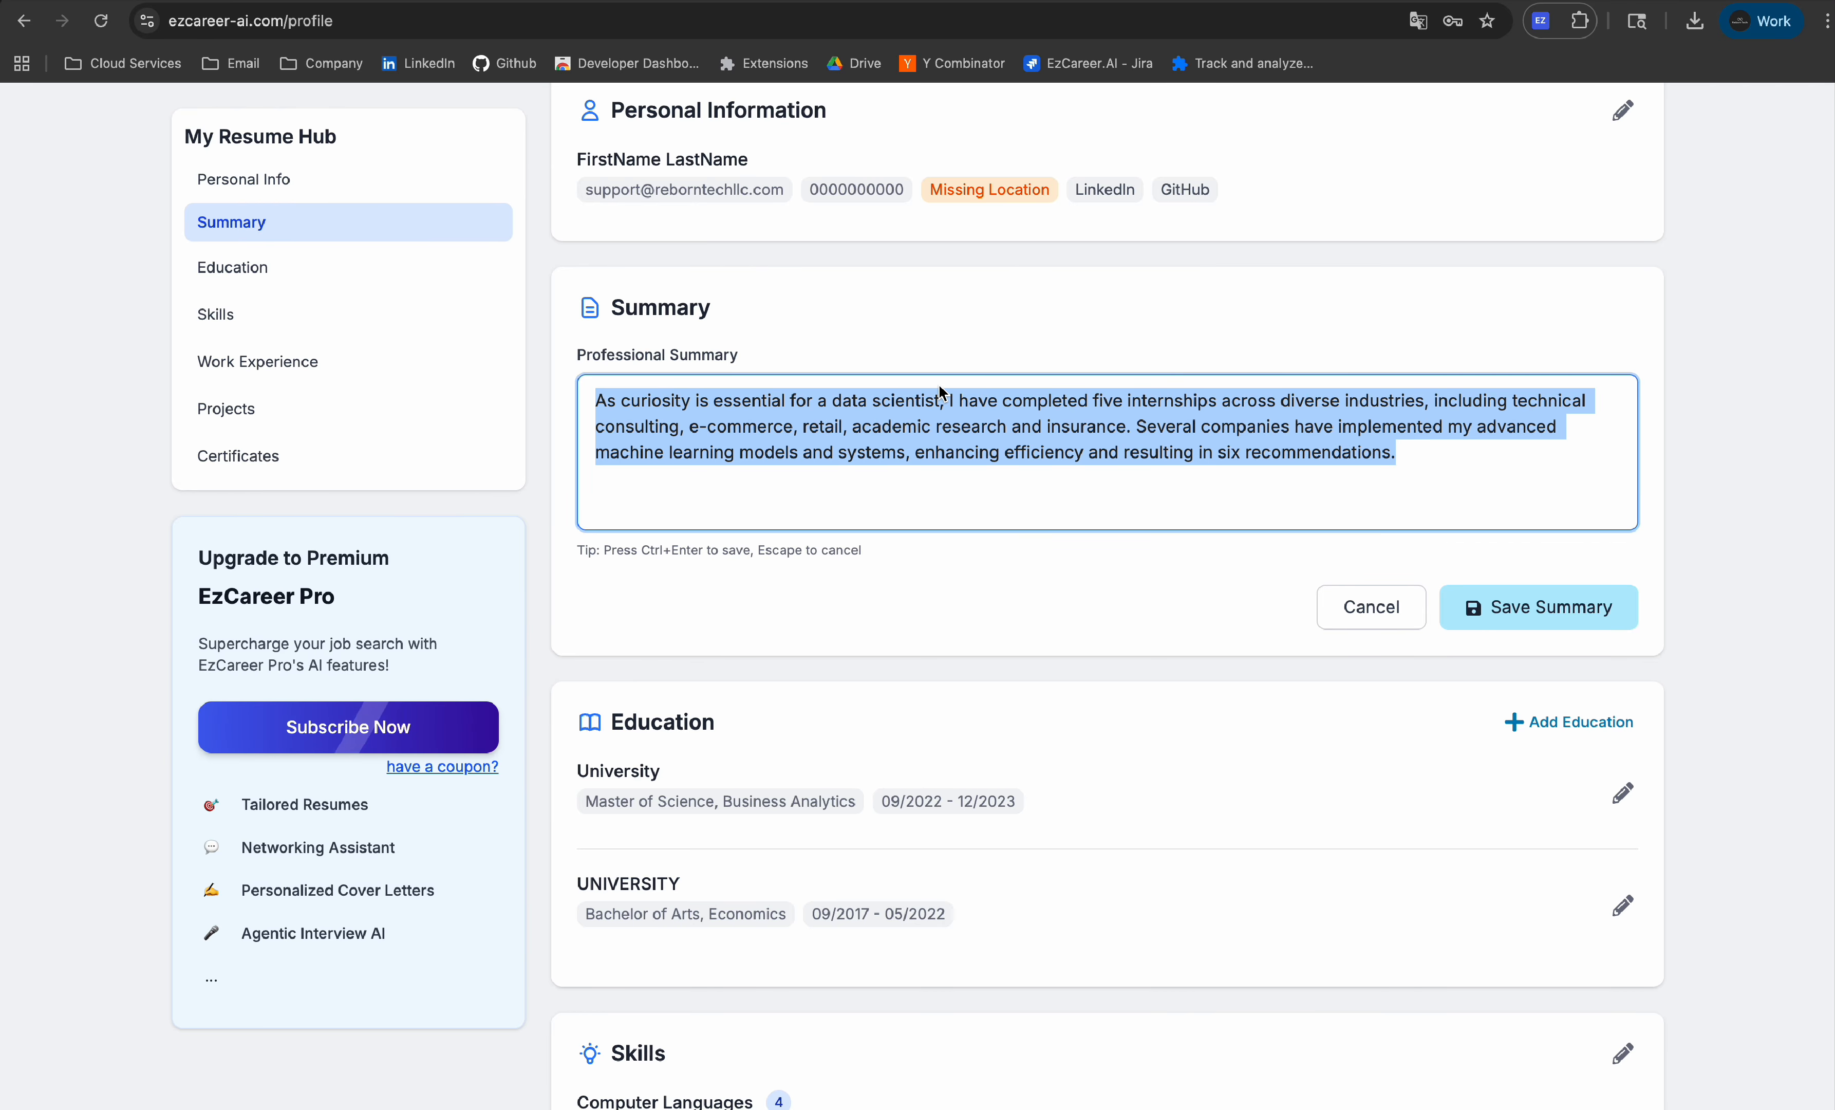
{"action": "left_click", "coordinate": [1370, 606]}
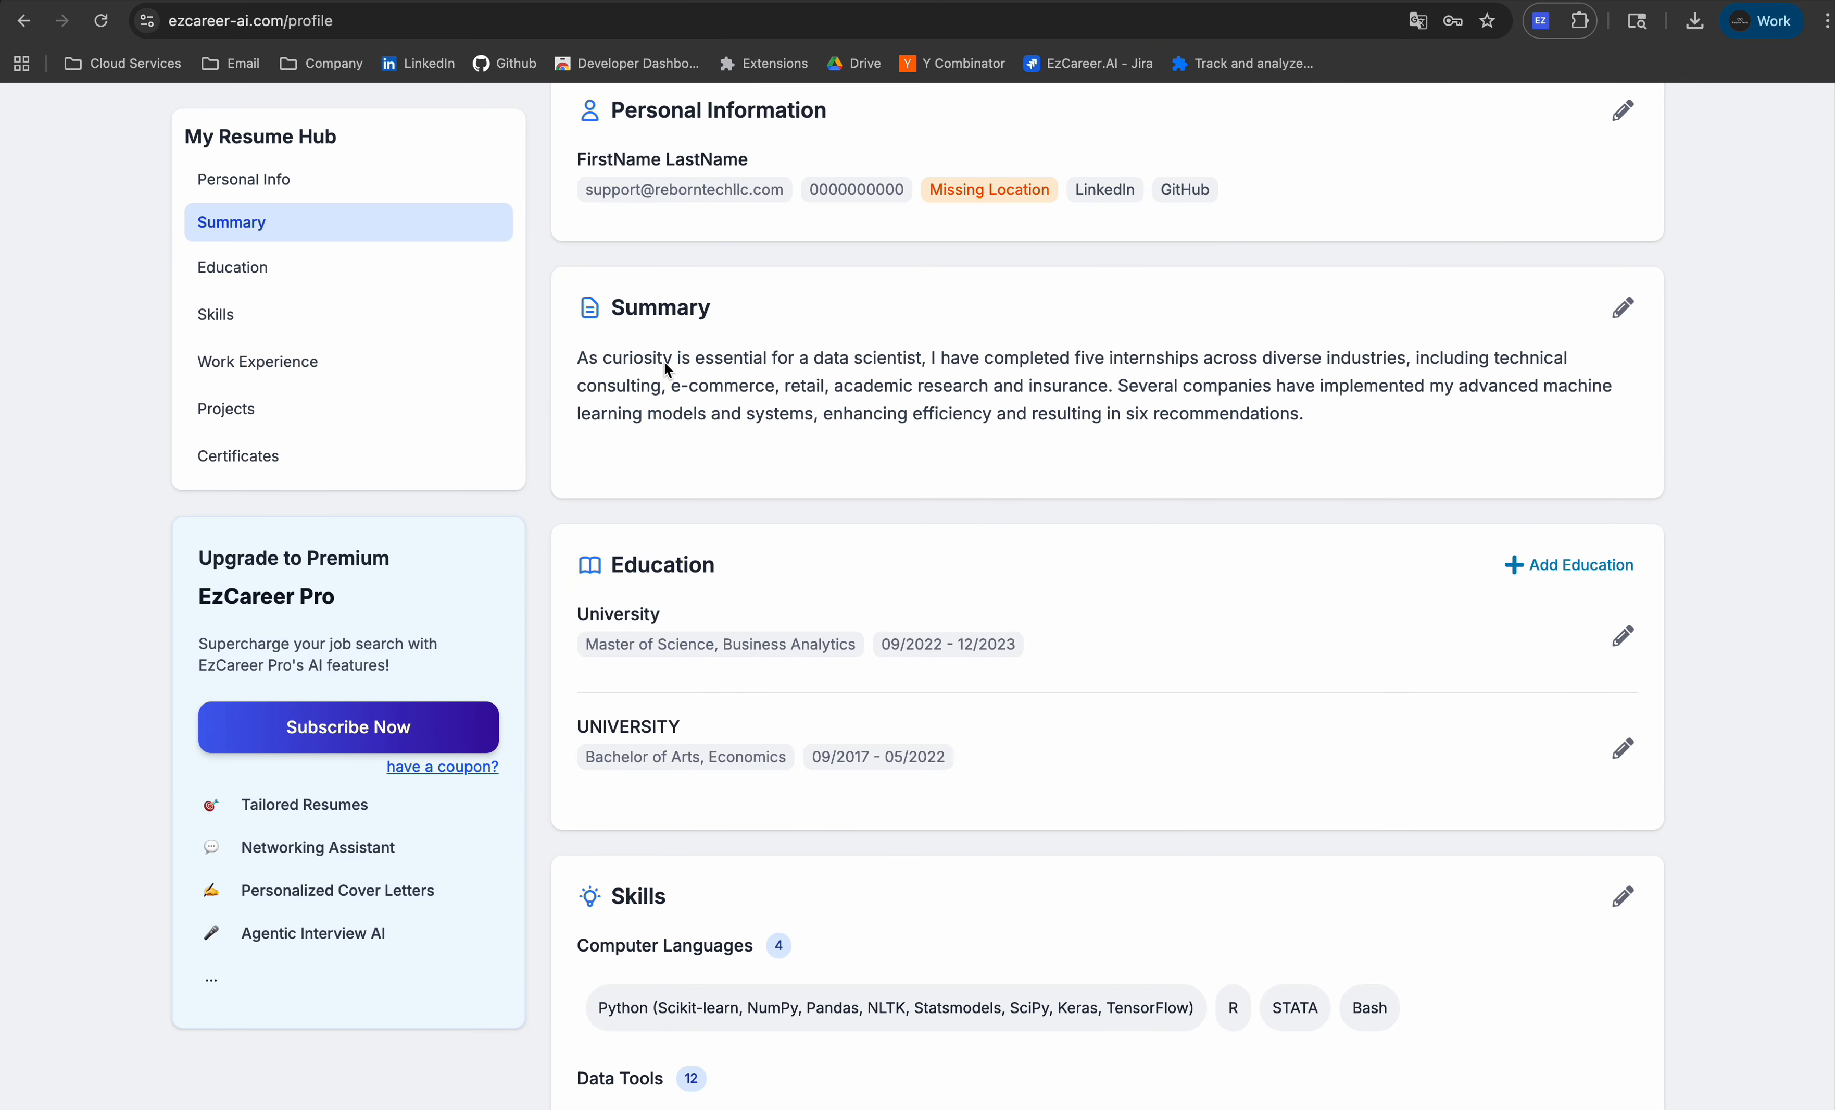
Step: Set up a custom resume section named Data Science Experience with the Paragraph Type (Text Content)
{"action": "scroll", "coordinate": [665, 361], "scroll_direction": "down", "scroll_amount": 15}
{"action": "scroll", "coordinate": [749, 677], "scroll_direction": "down", "scroll_amount": 4}
{"action": "scroll", "coordinate": [749, 677], "scroll_direction": "up", "scroll_amount": 3}
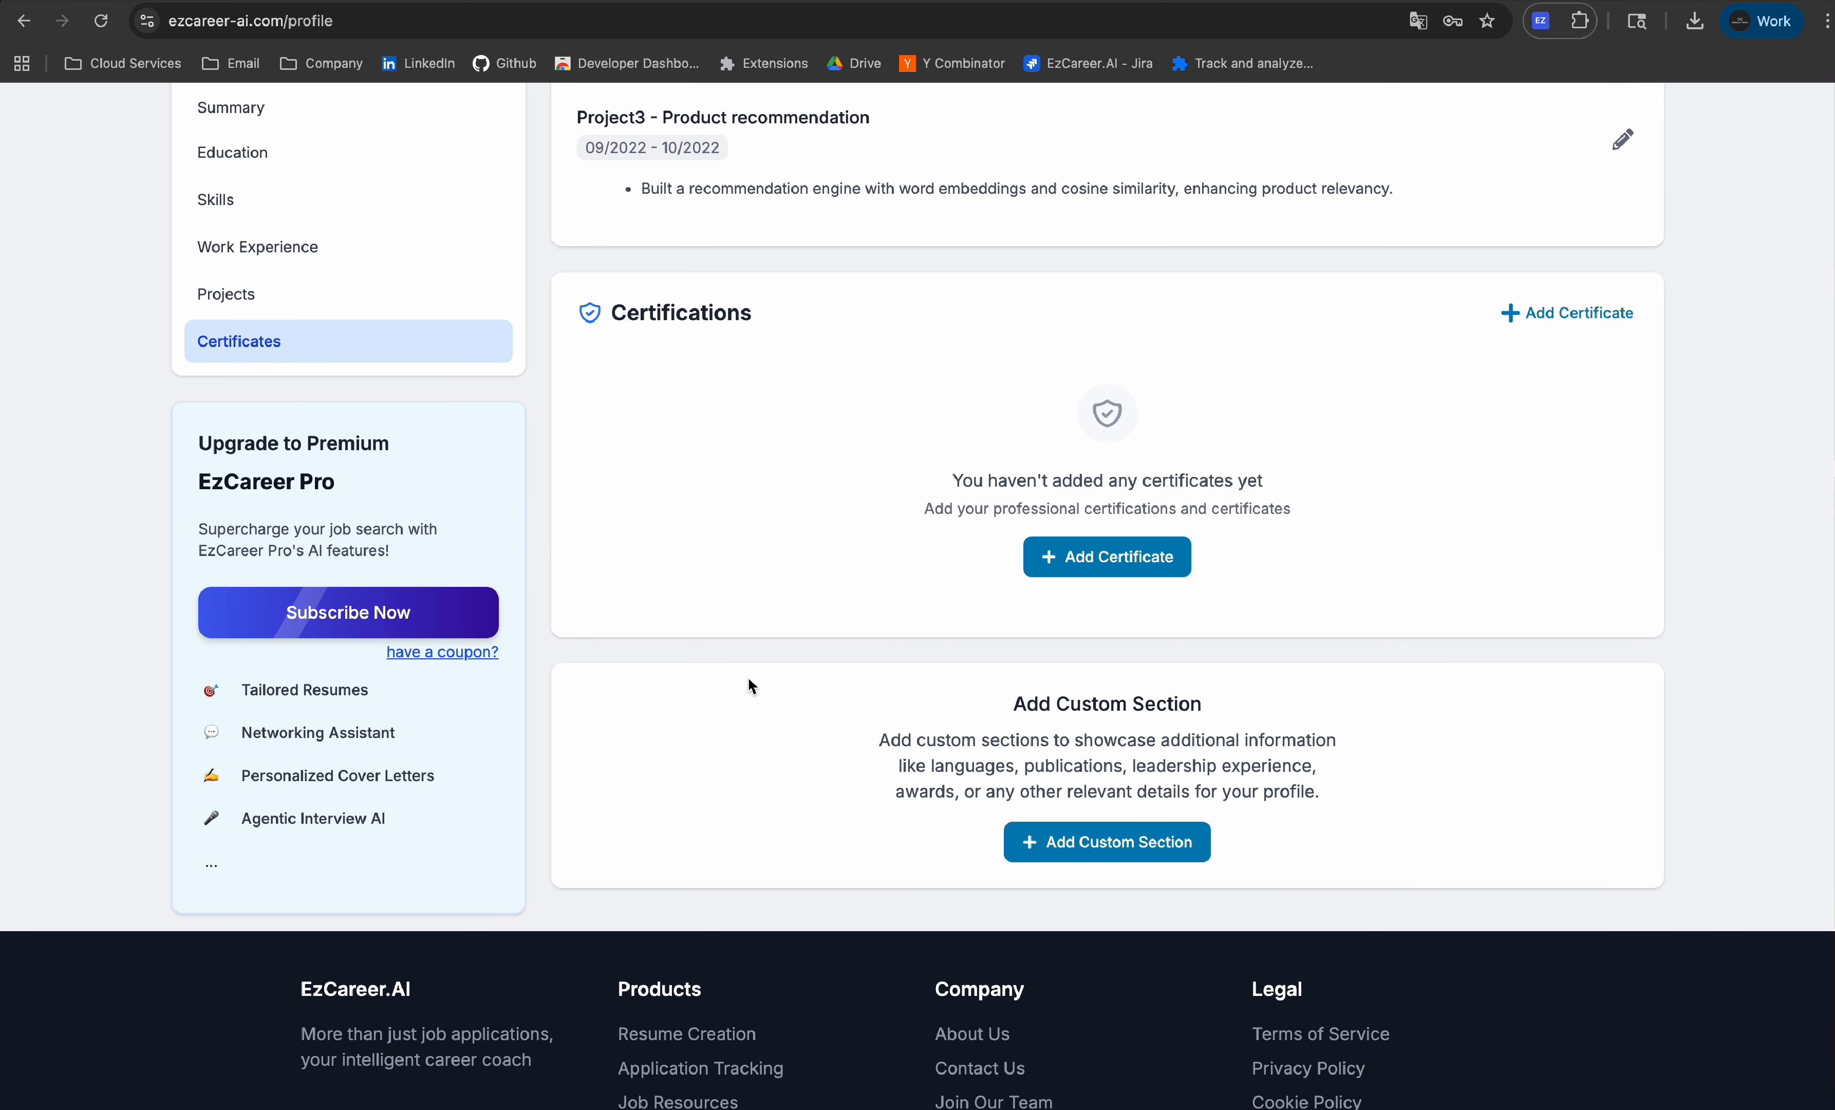
{"action": "left_click", "coordinate": [1136, 854]}
{"action": "scroll", "coordinate": [831, 762], "scroll_direction": "down", "scroll_amount": 2}
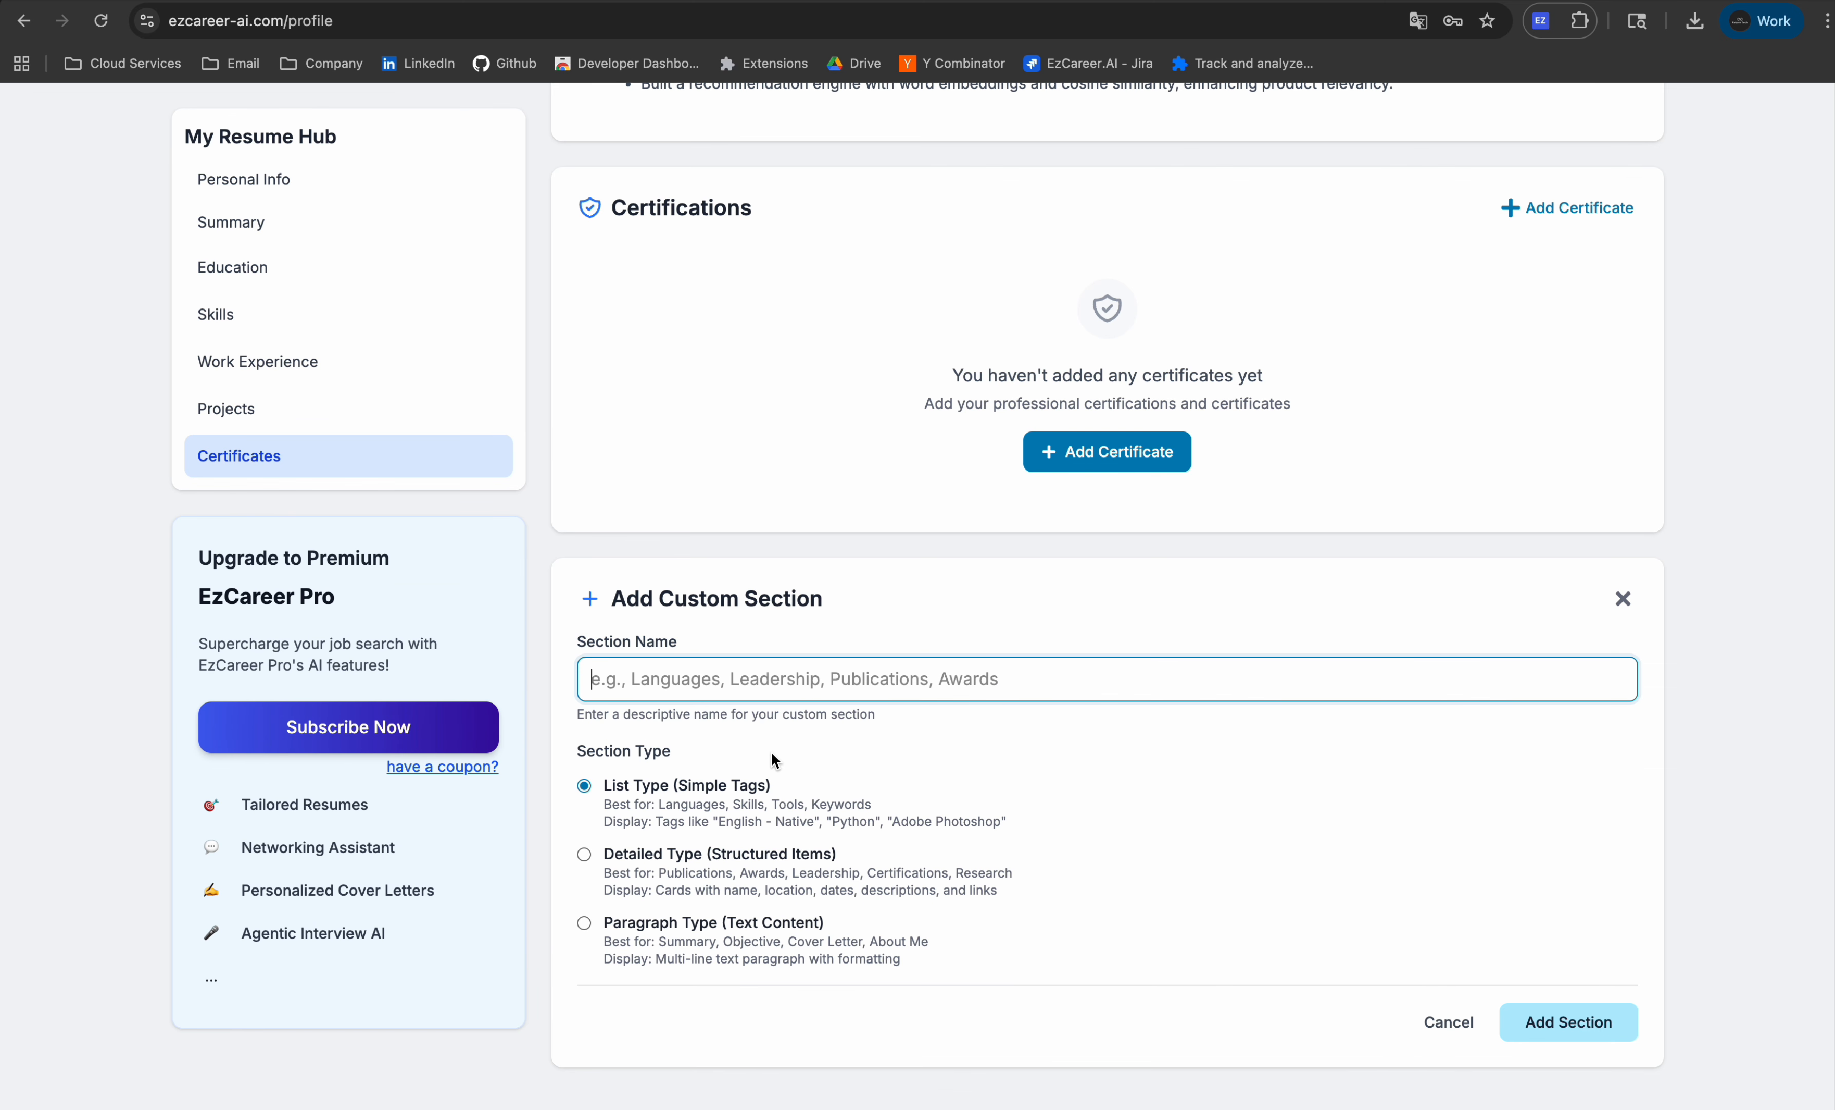
{"action": "left_click", "coordinate": [707, 670]}
{"action": "type", "text": "Da"}
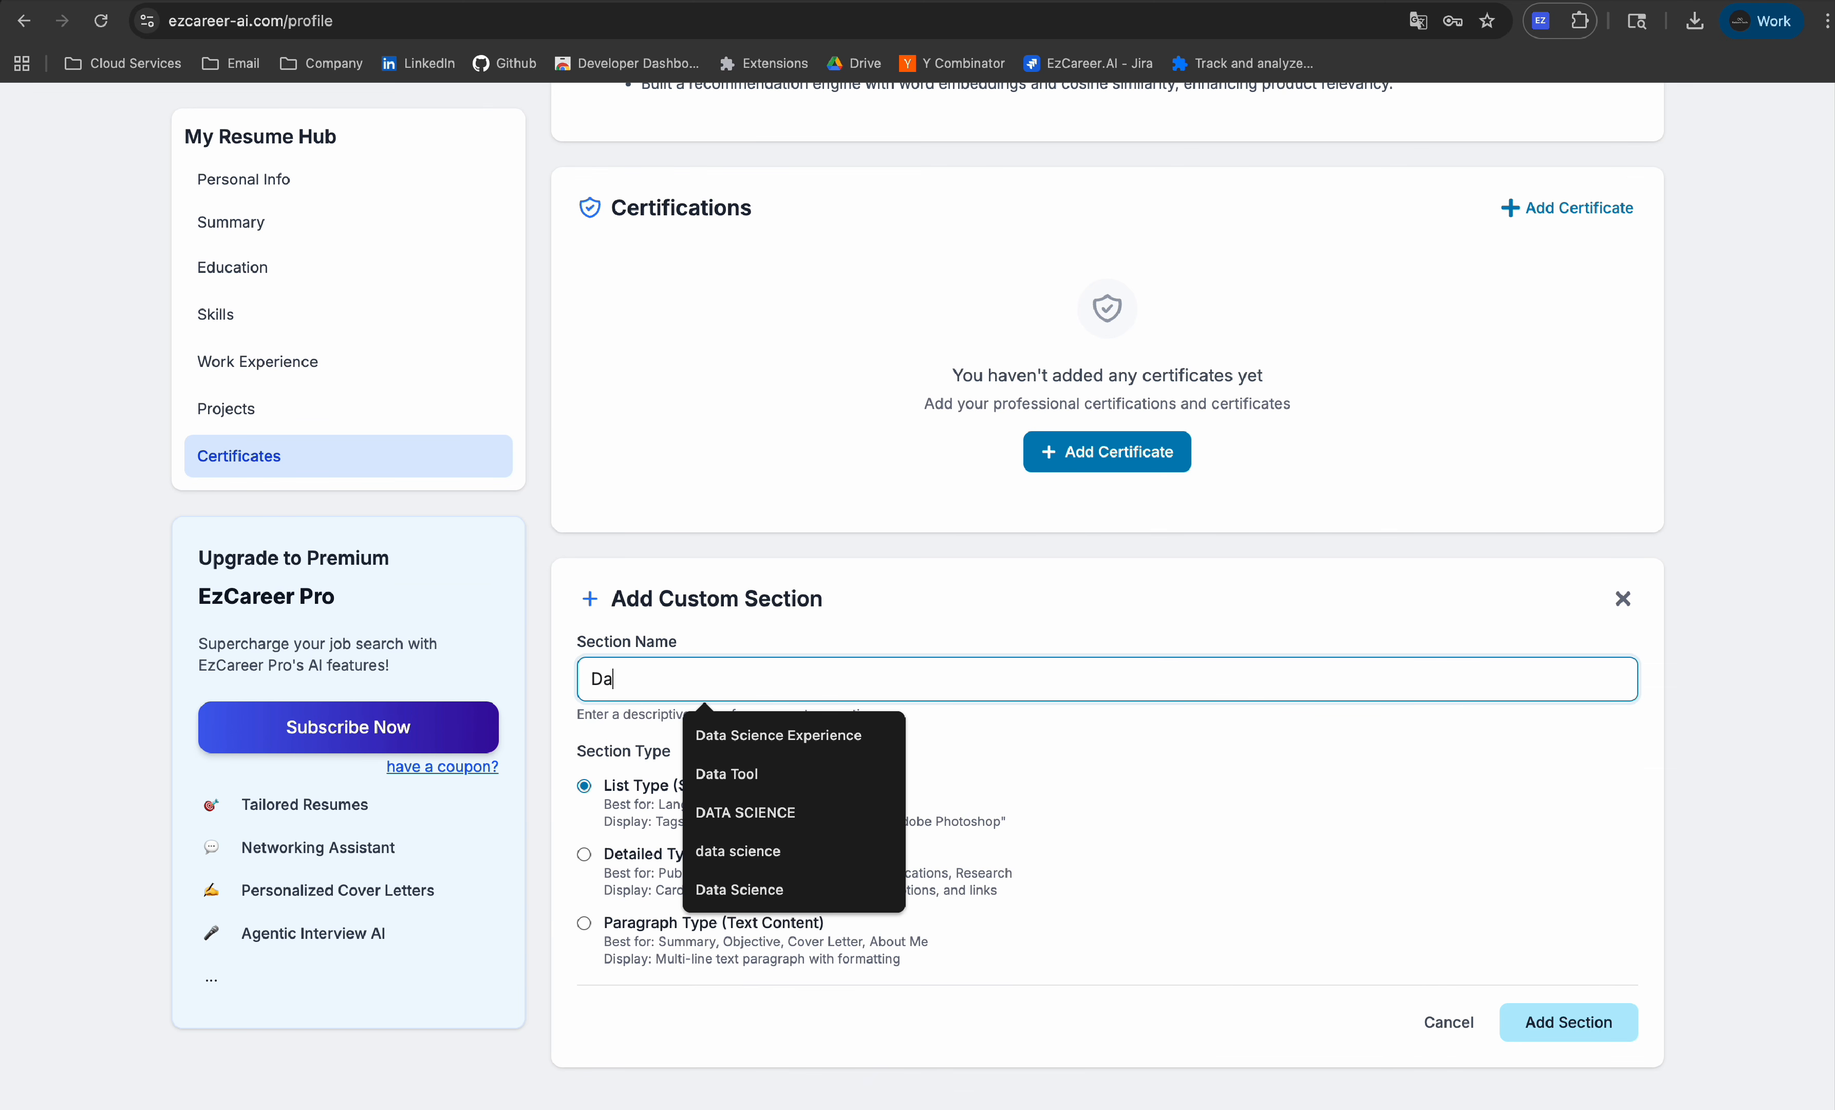
{"action": "left_click", "coordinate": [823, 722]}
{"action": "left_click", "coordinate": [820, 723]}
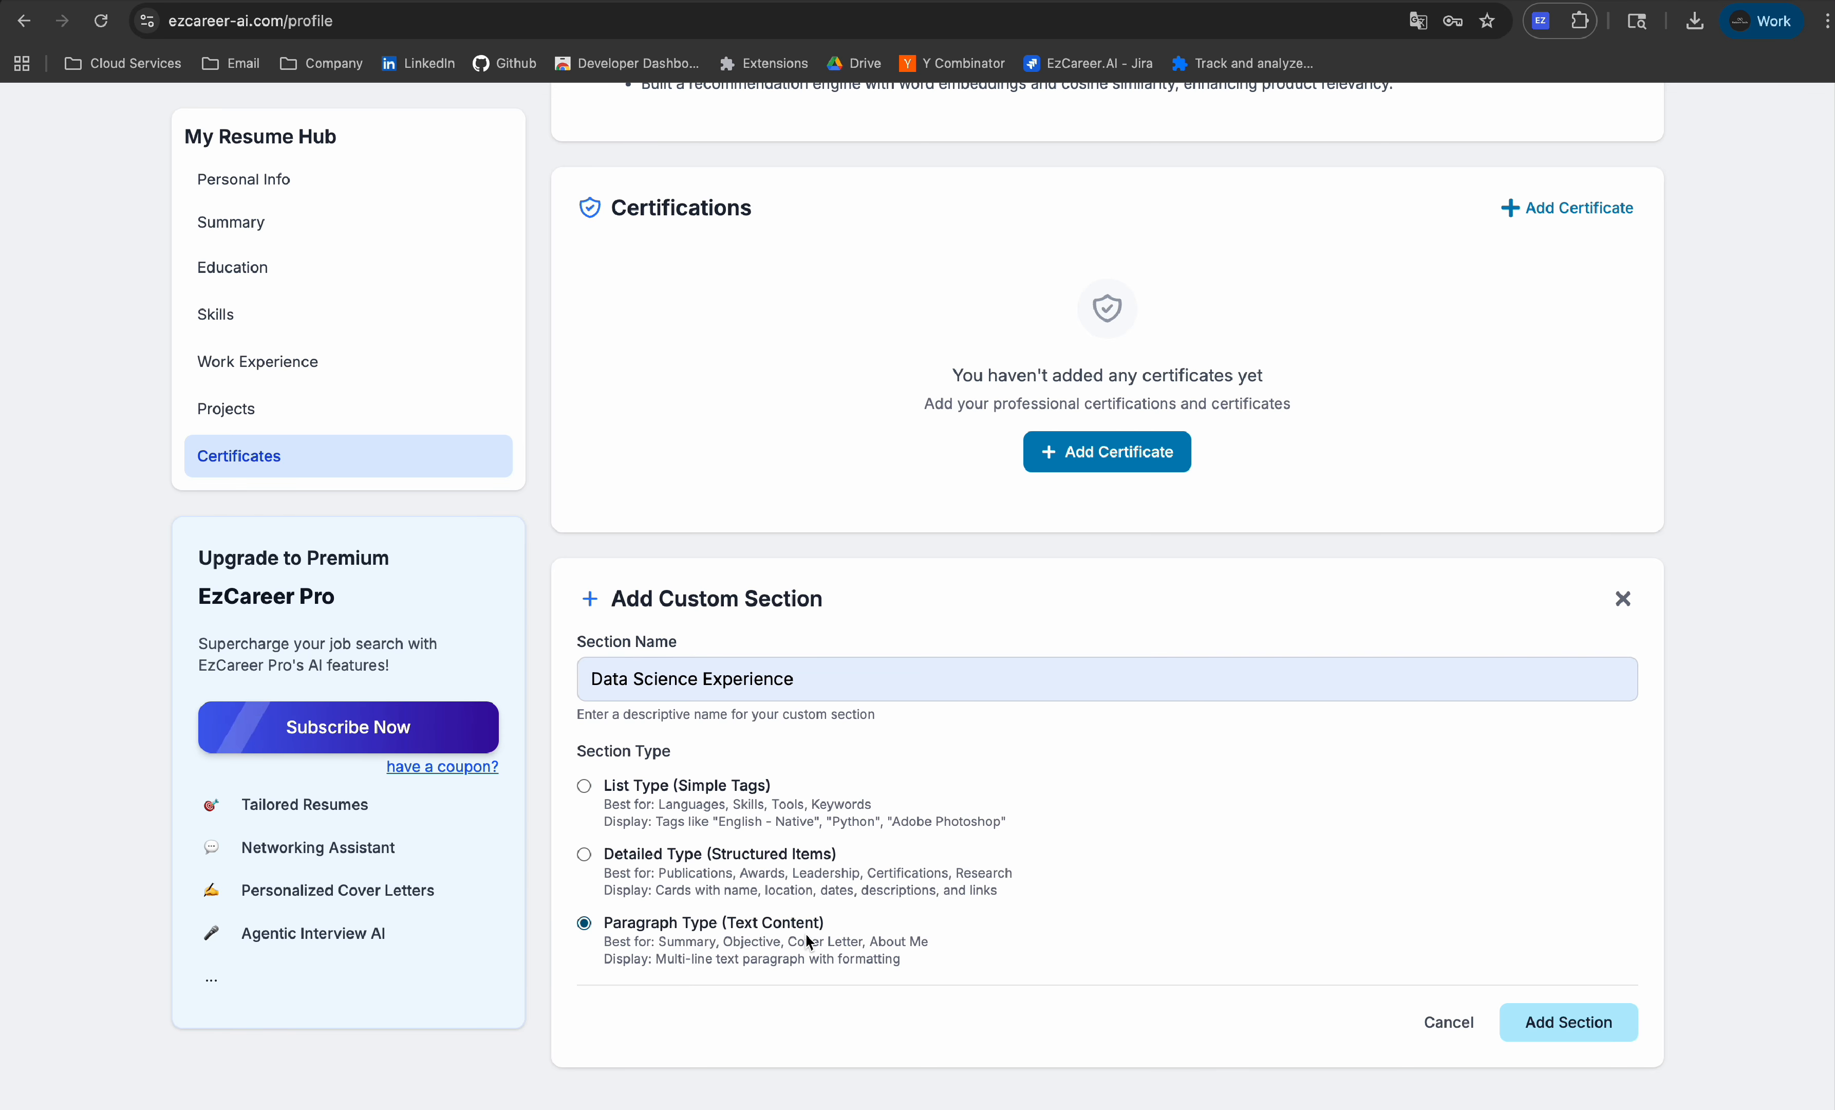
Step: Examine how the existing resume sections are structured, especially the titles, dates and bullet points of the work experience entries
{"action": "scroll", "coordinate": [756, 936], "scroll_direction": "up", "scroll_amount": 20}
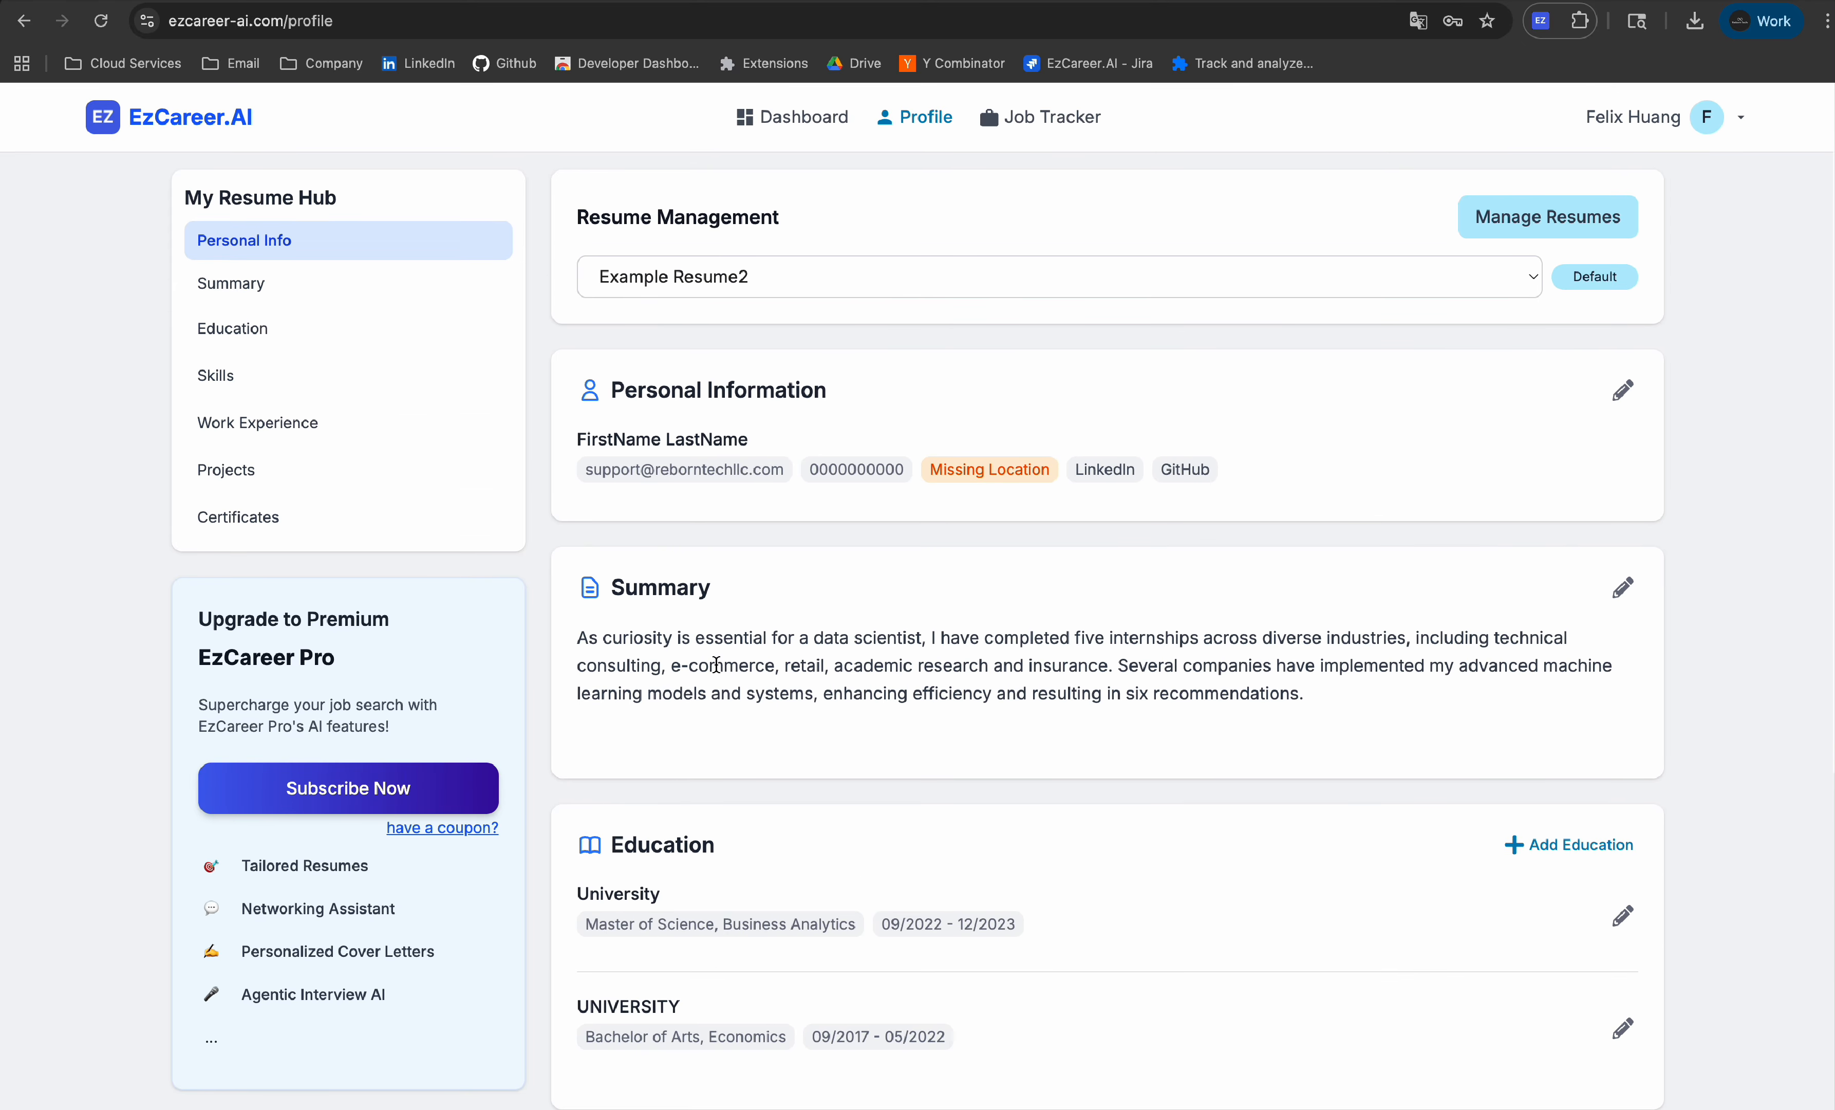
{"action": "scroll", "coordinate": [715, 663], "scroll_direction": "down", "scroll_amount": 20}
{"action": "scroll", "coordinate": [716, 663], "scroll_direction": "up", "scroll_amount": 3}
{"action": "scroll", "coordinate": [716, 673], "scroll_direction": "up", "scroll_amount": 2}
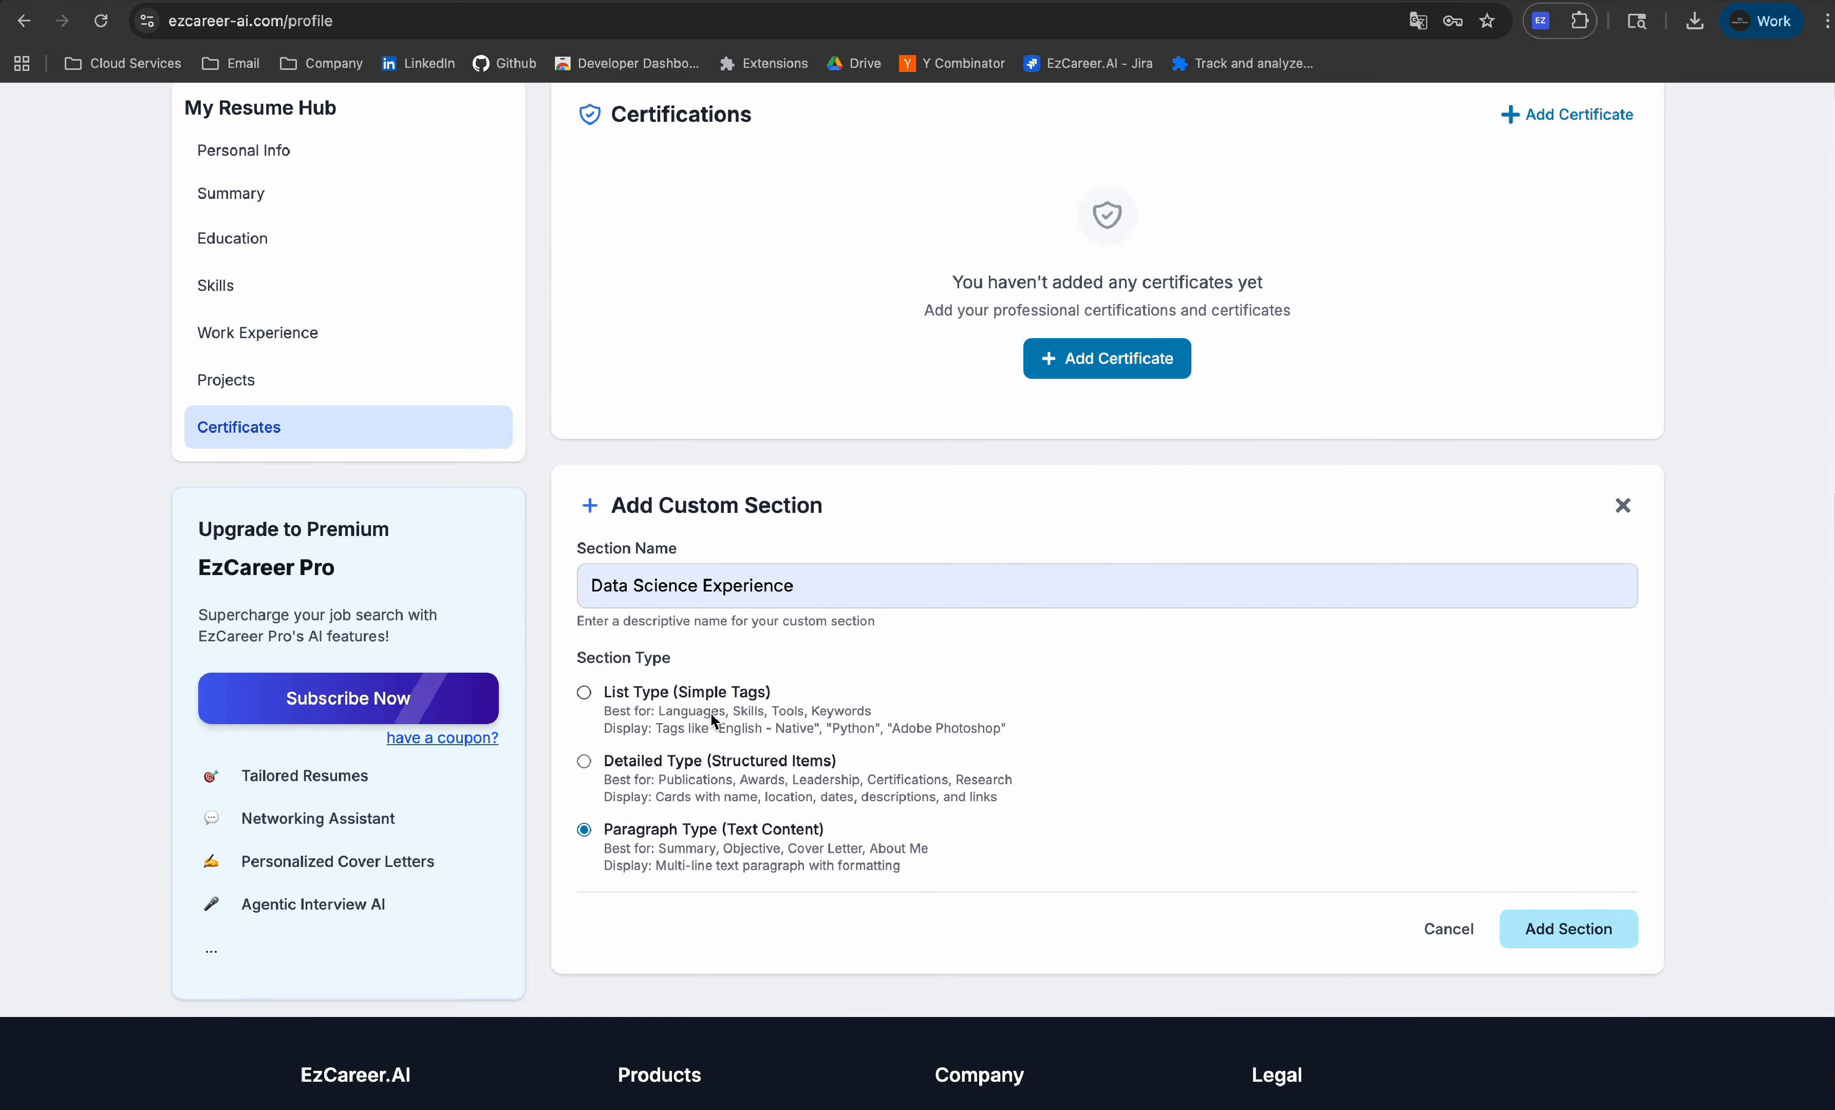
{"action": "scroll", "coordinate": [740, 721], "scroll_direction": "up", "scroll_amount": 1}
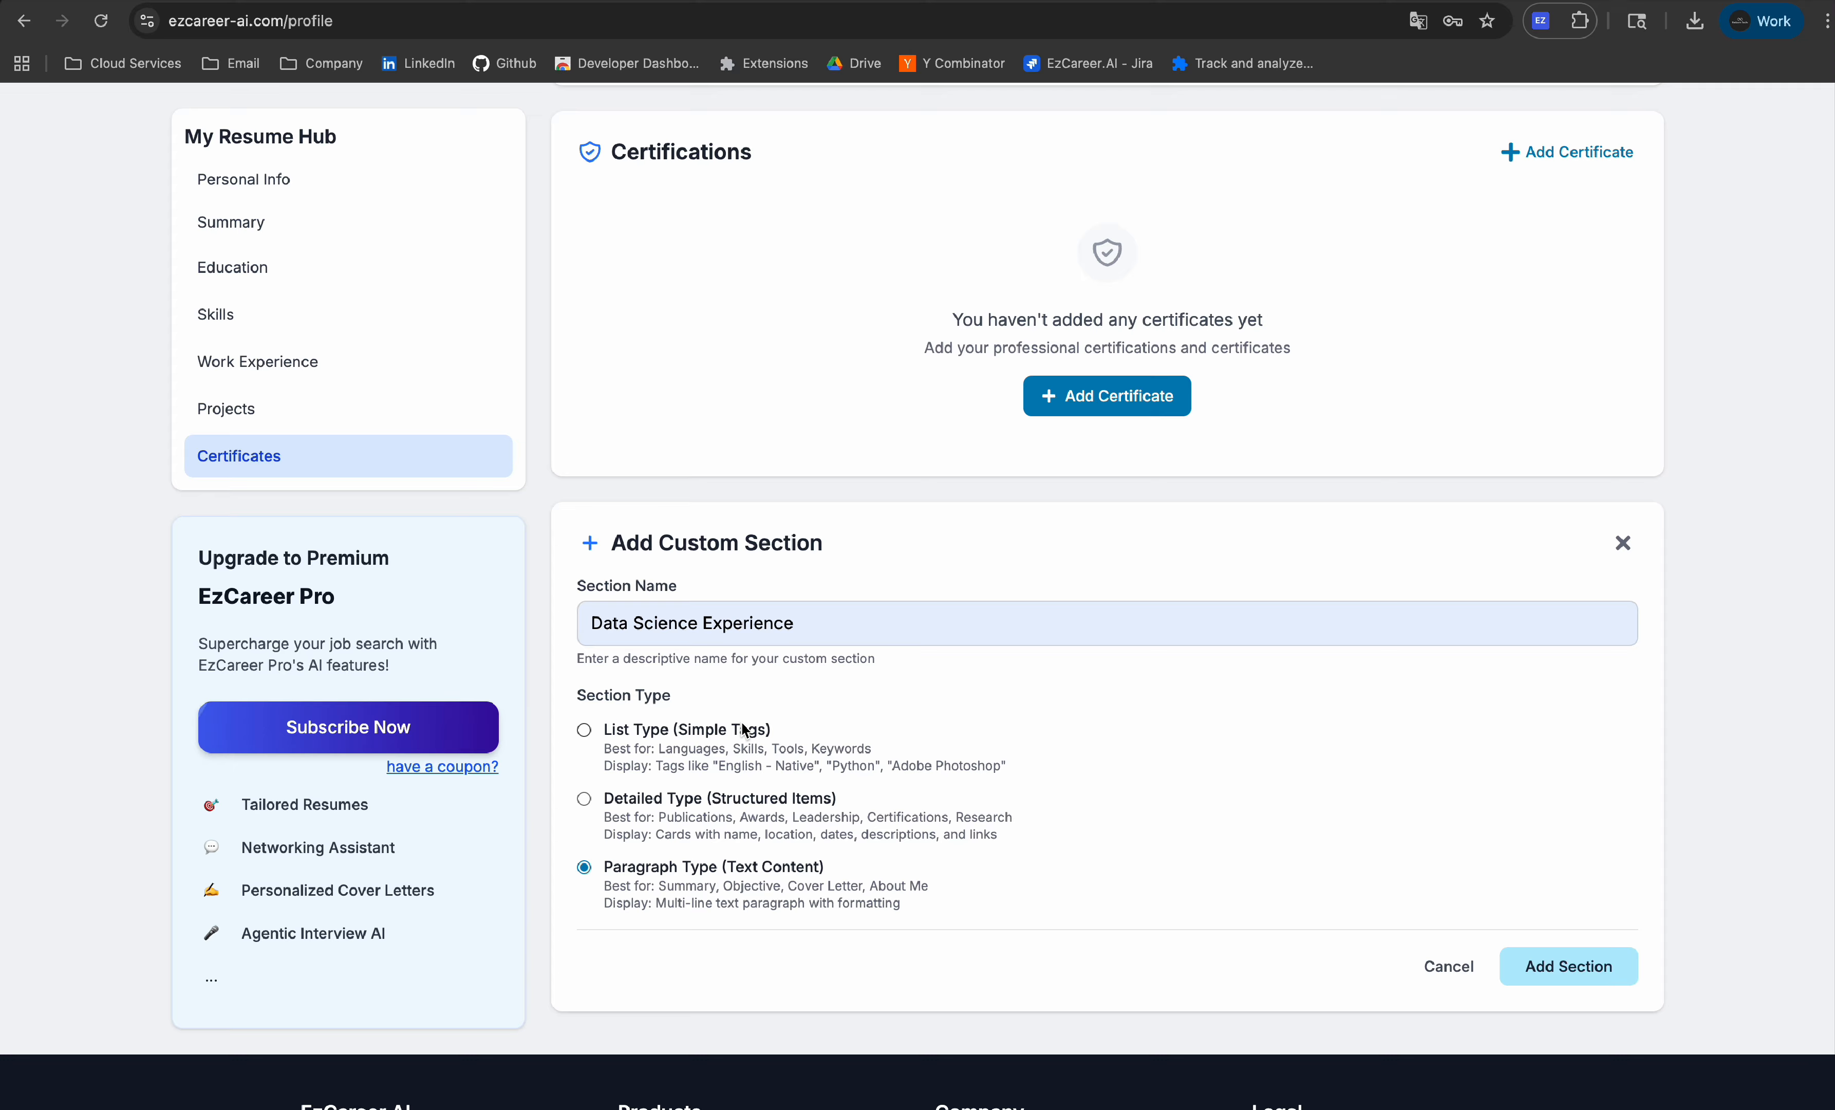
{"action": "scroll", "coordinate": [648, 817], "scroll_direction": "up", "scroll_amount": 15}
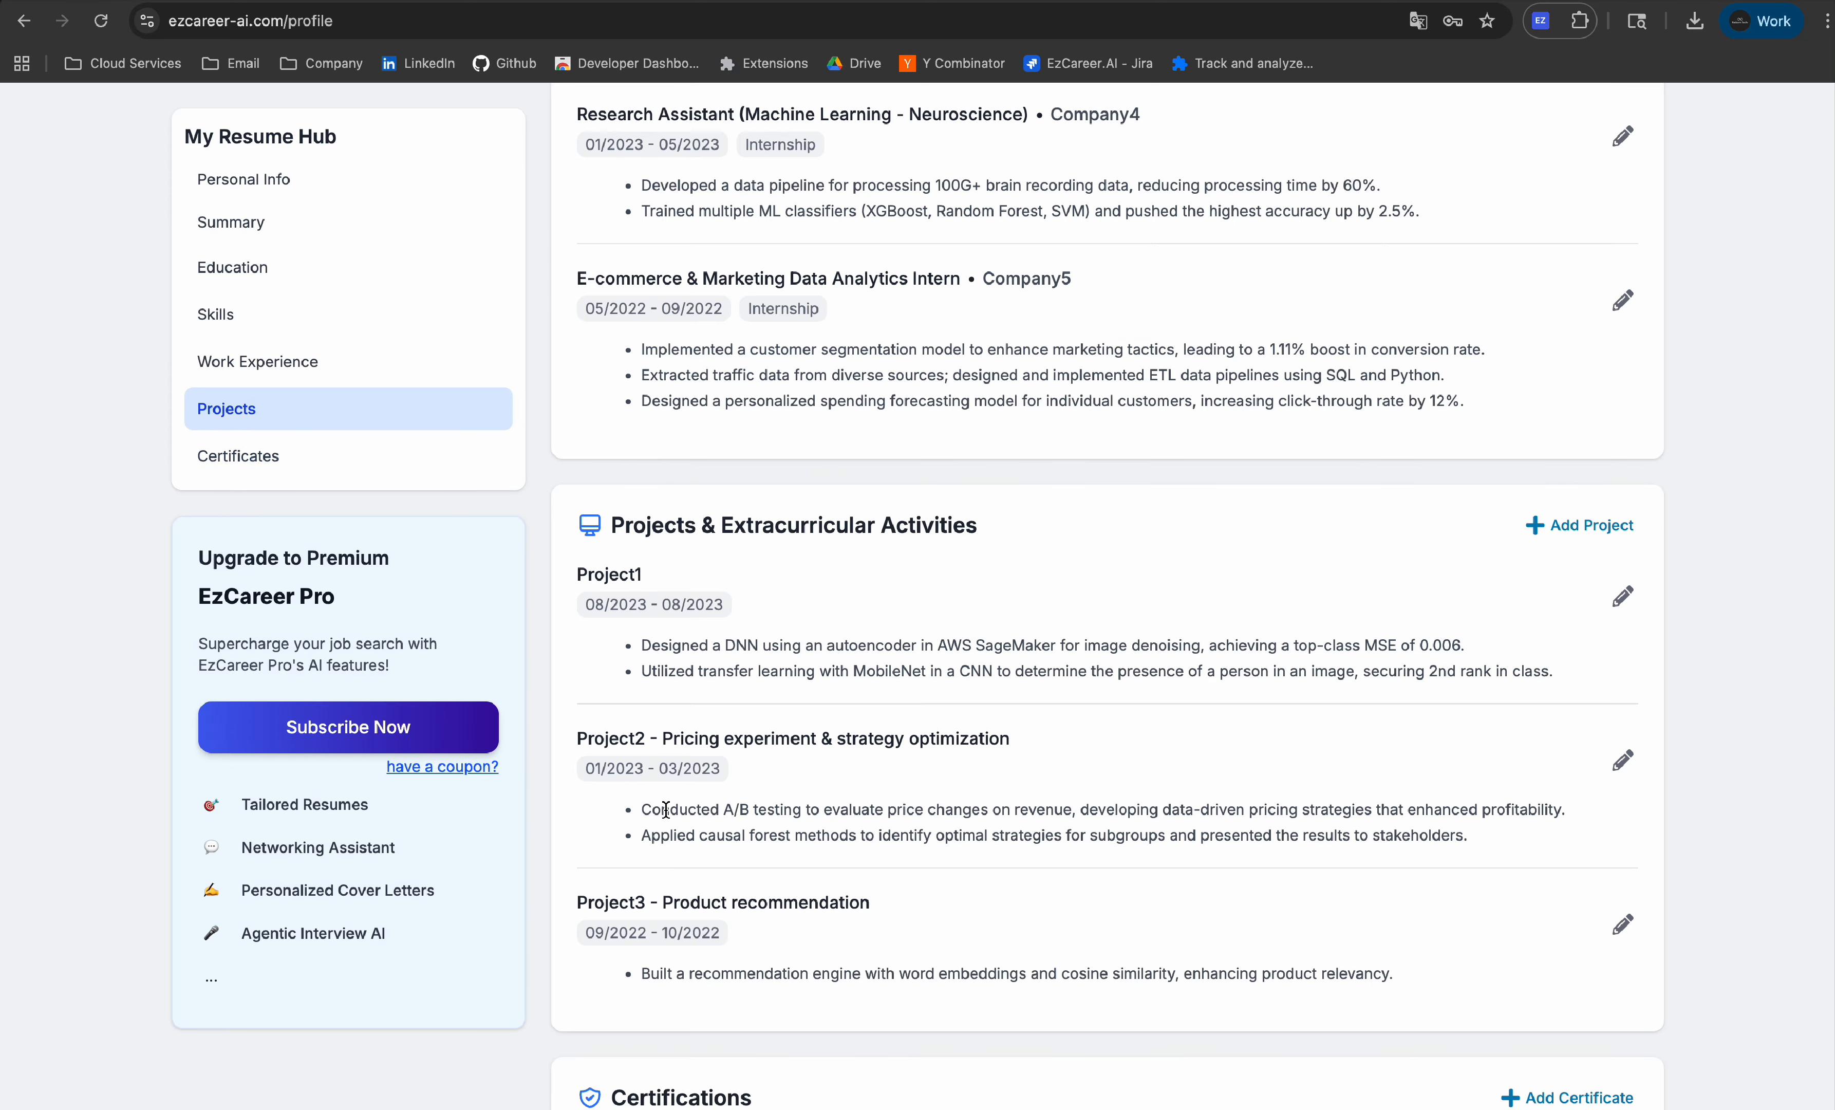
{"action": "left_click_drag", "start_coordinate": [576, 399], "coordinate": [833, 396]}
{"action": "left_click", "coordinate": [816, 397]}
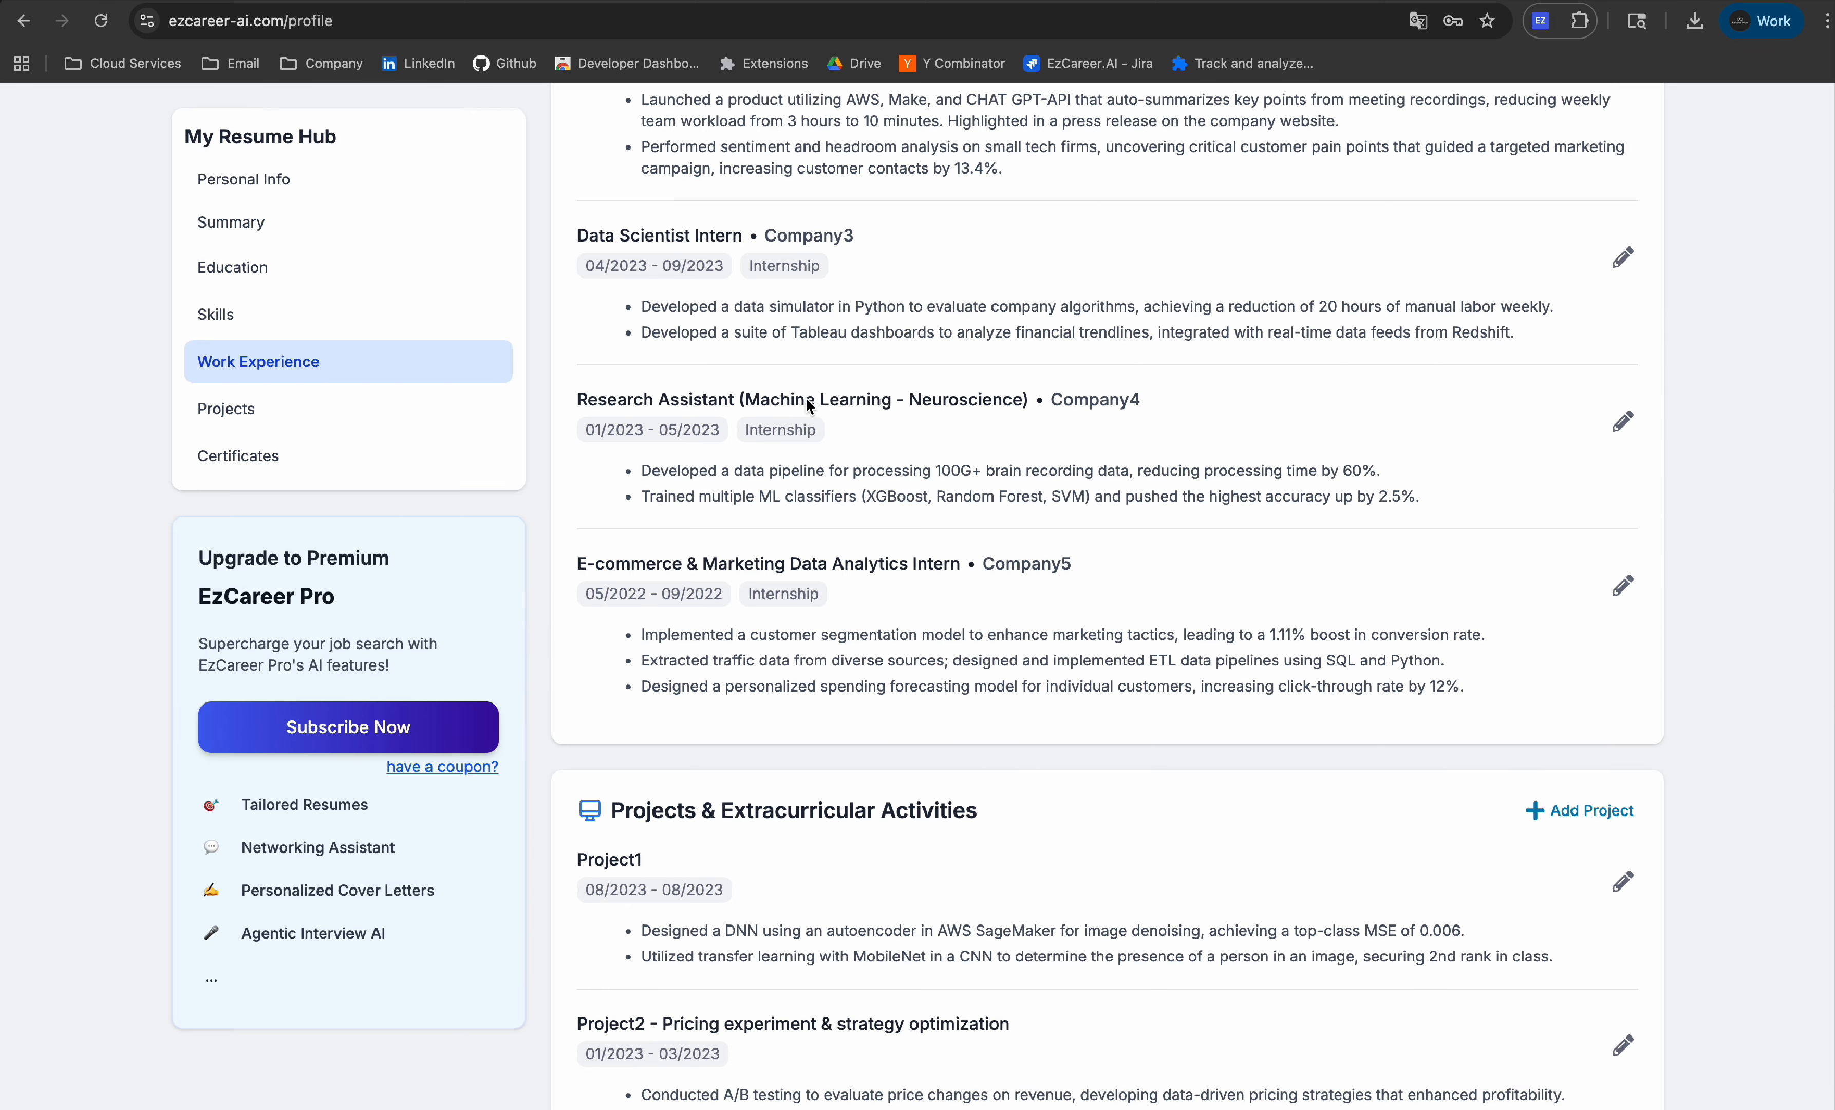
{"action": "left_click_drag", "start_coordinate": [579, 429], "coordinate": [813, 424]}
{"action": "left_click", "coordinate": [842, 425]}
{"action": "scroll", "coordinate": [699, 441], "scroll_direction": "down", "scroll_amount": 1}
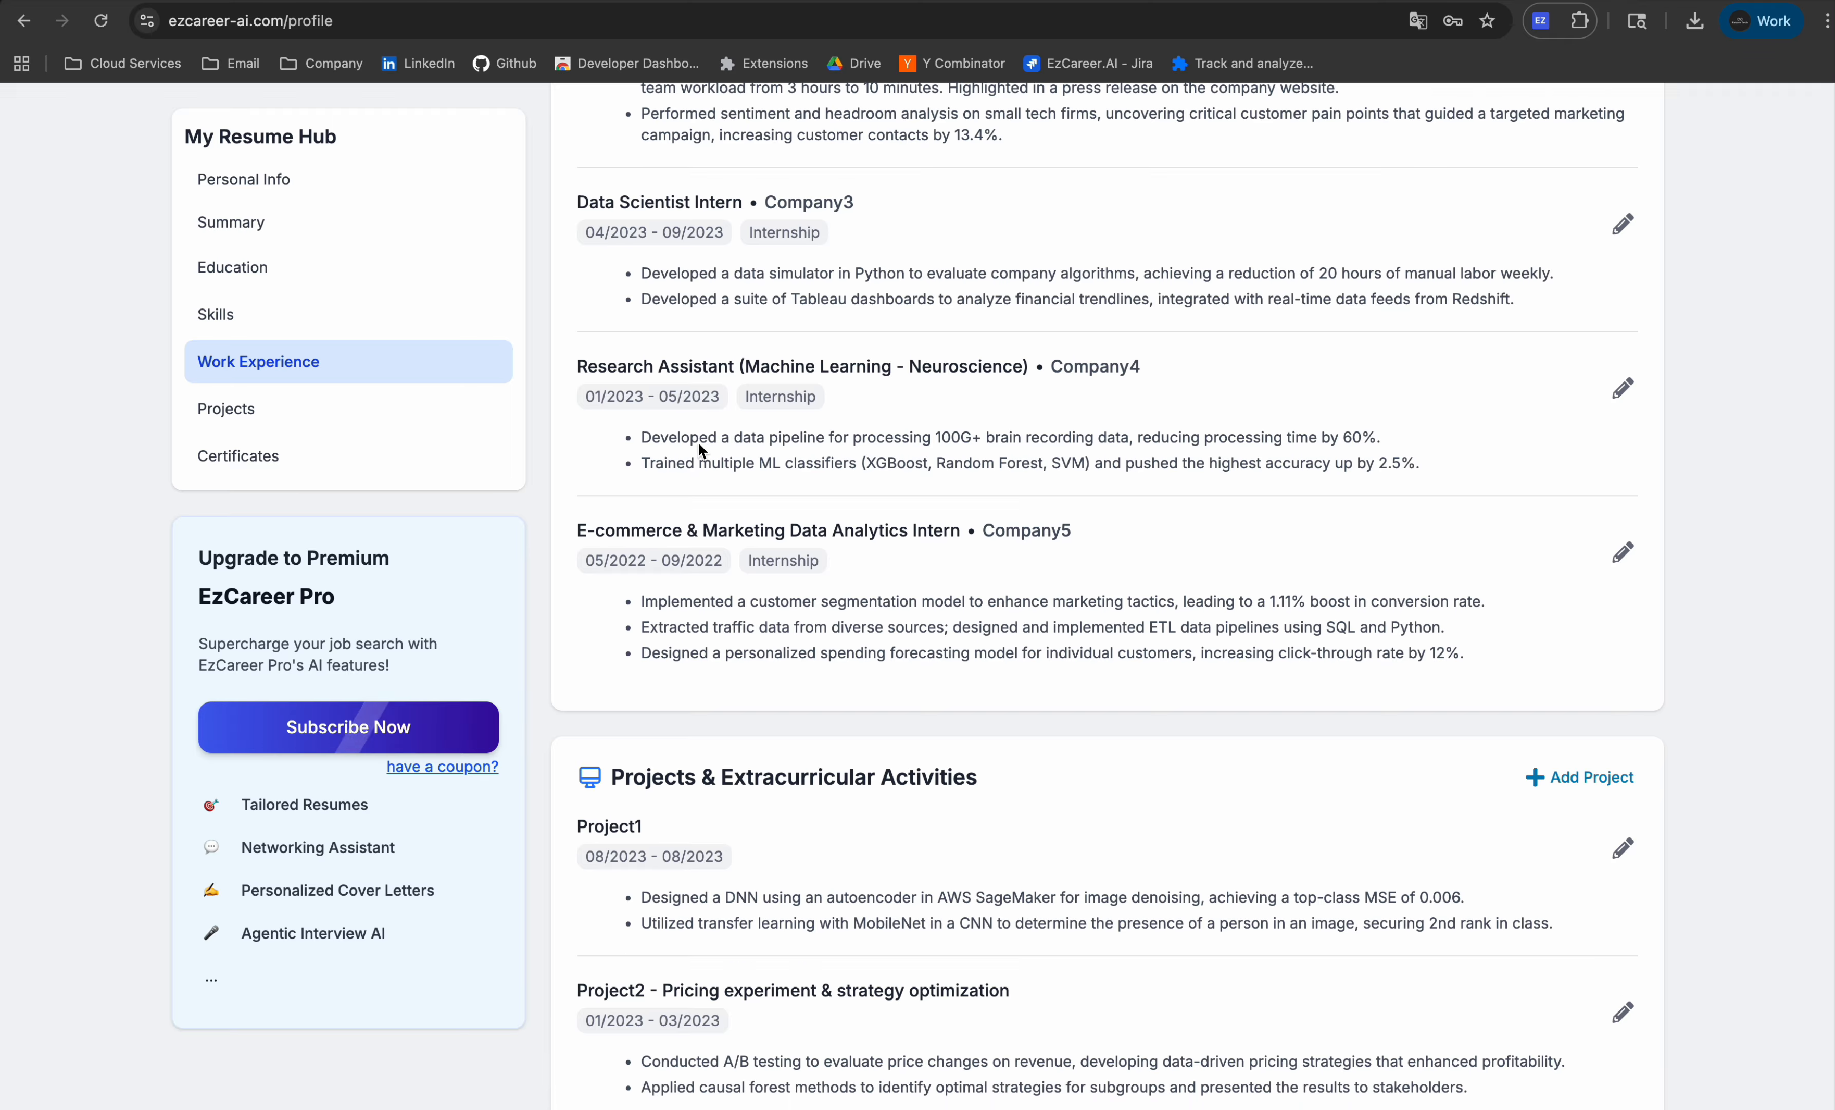
{"action": "left_click_drag", "start_coordinate": [645, 438], "coordinate": [1049, 440]}
{"action": "left_click", "coordinate": [1049, 441]}
{"action": "scroll", "coordinate": [1049, 445], "scroll_direction": "down", "scroll_amount": 6}
{"action": "scroll", "coordinate": [1050, 448], "scroll_direction": "down", "scroll_amount": 8}
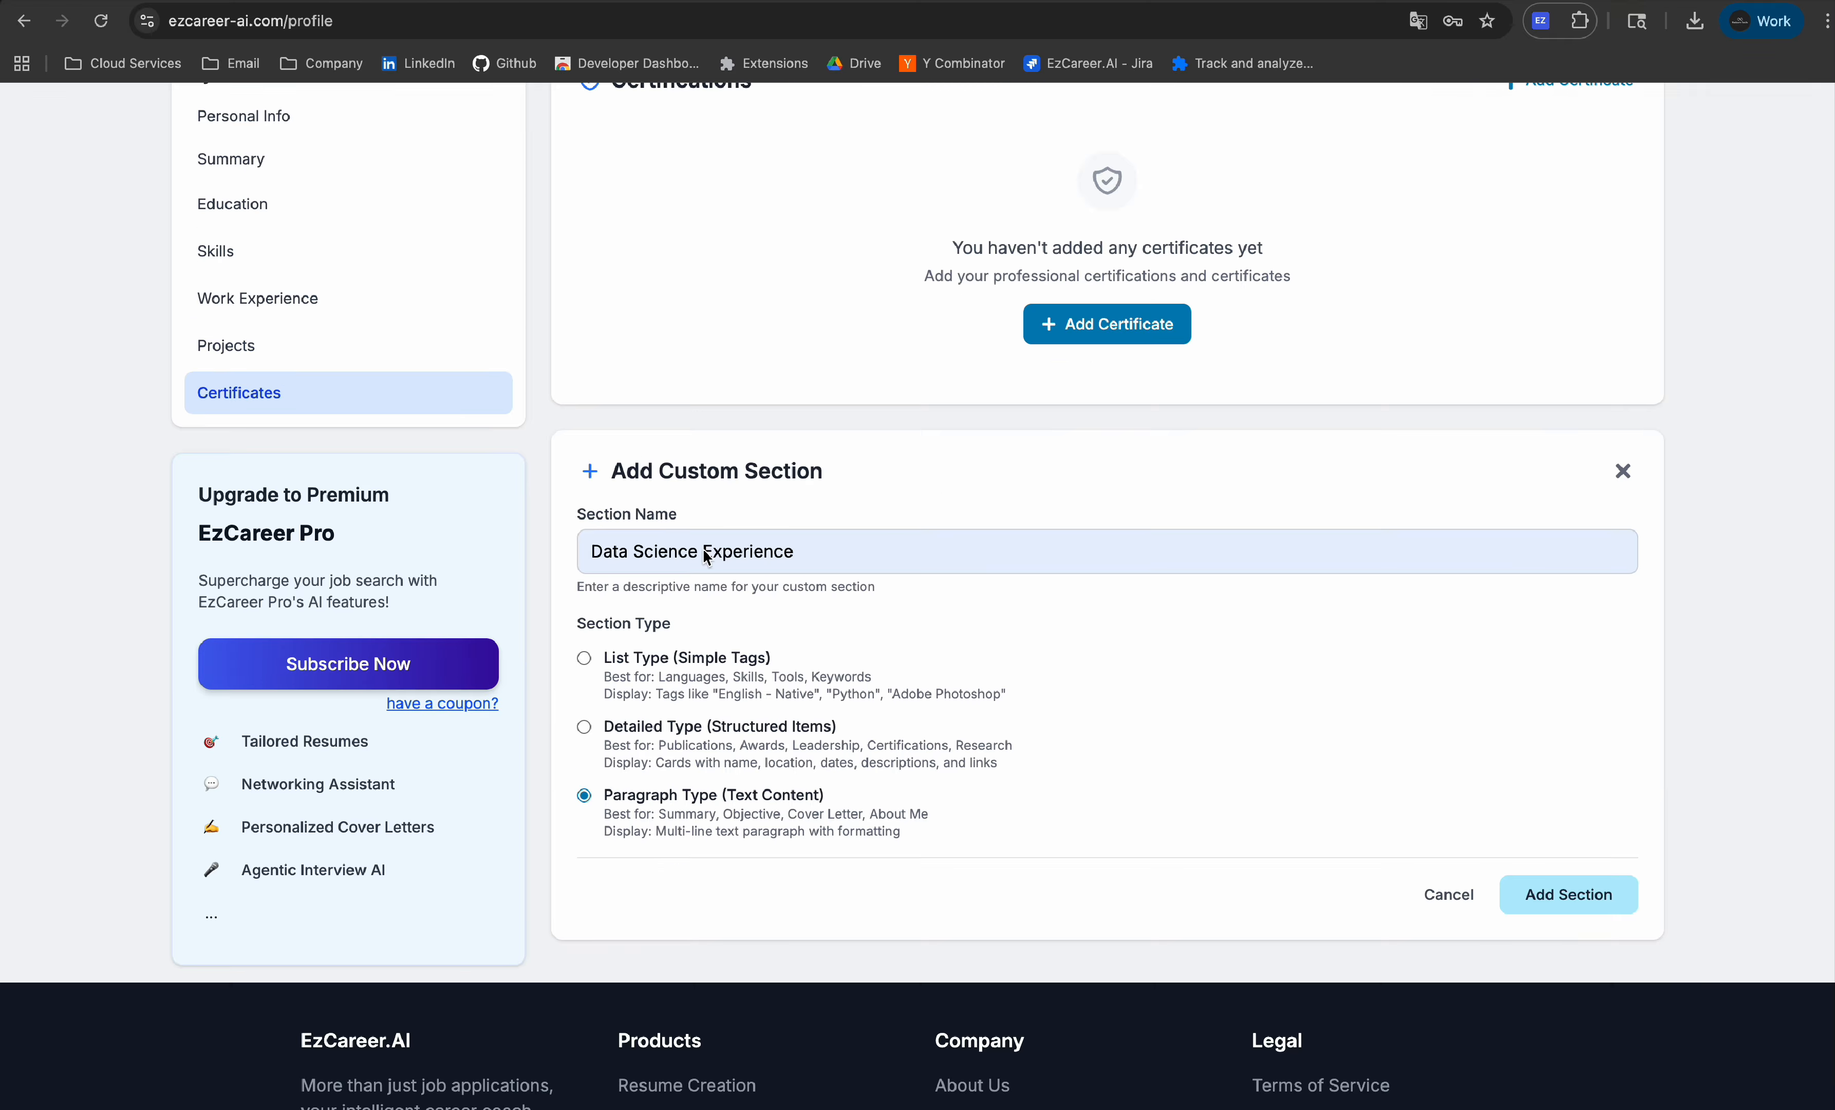
Step: Add the Data Science Experience section and save the copied professional summary text as its content
{"action": "left_click", "coordinate": [671, 556]}
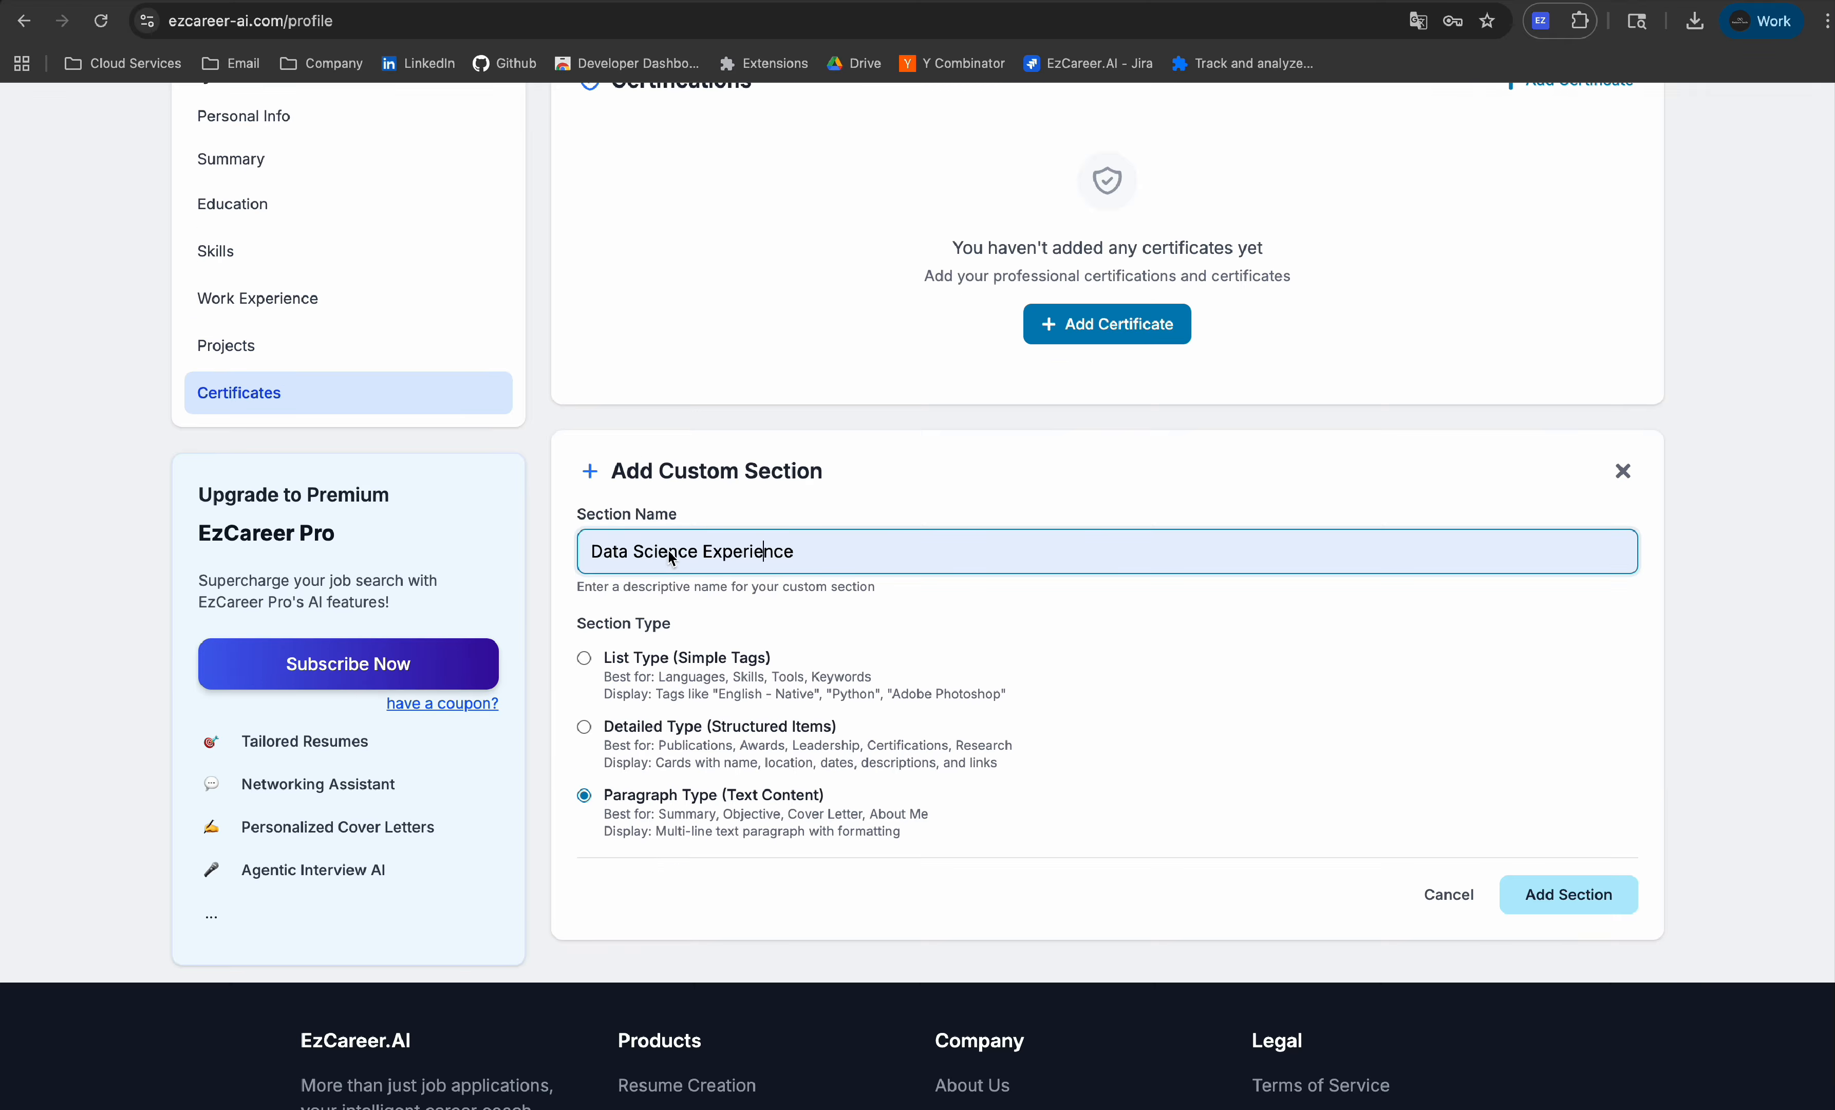
{"action": "left_click", "coordinate": [1571, 894]}
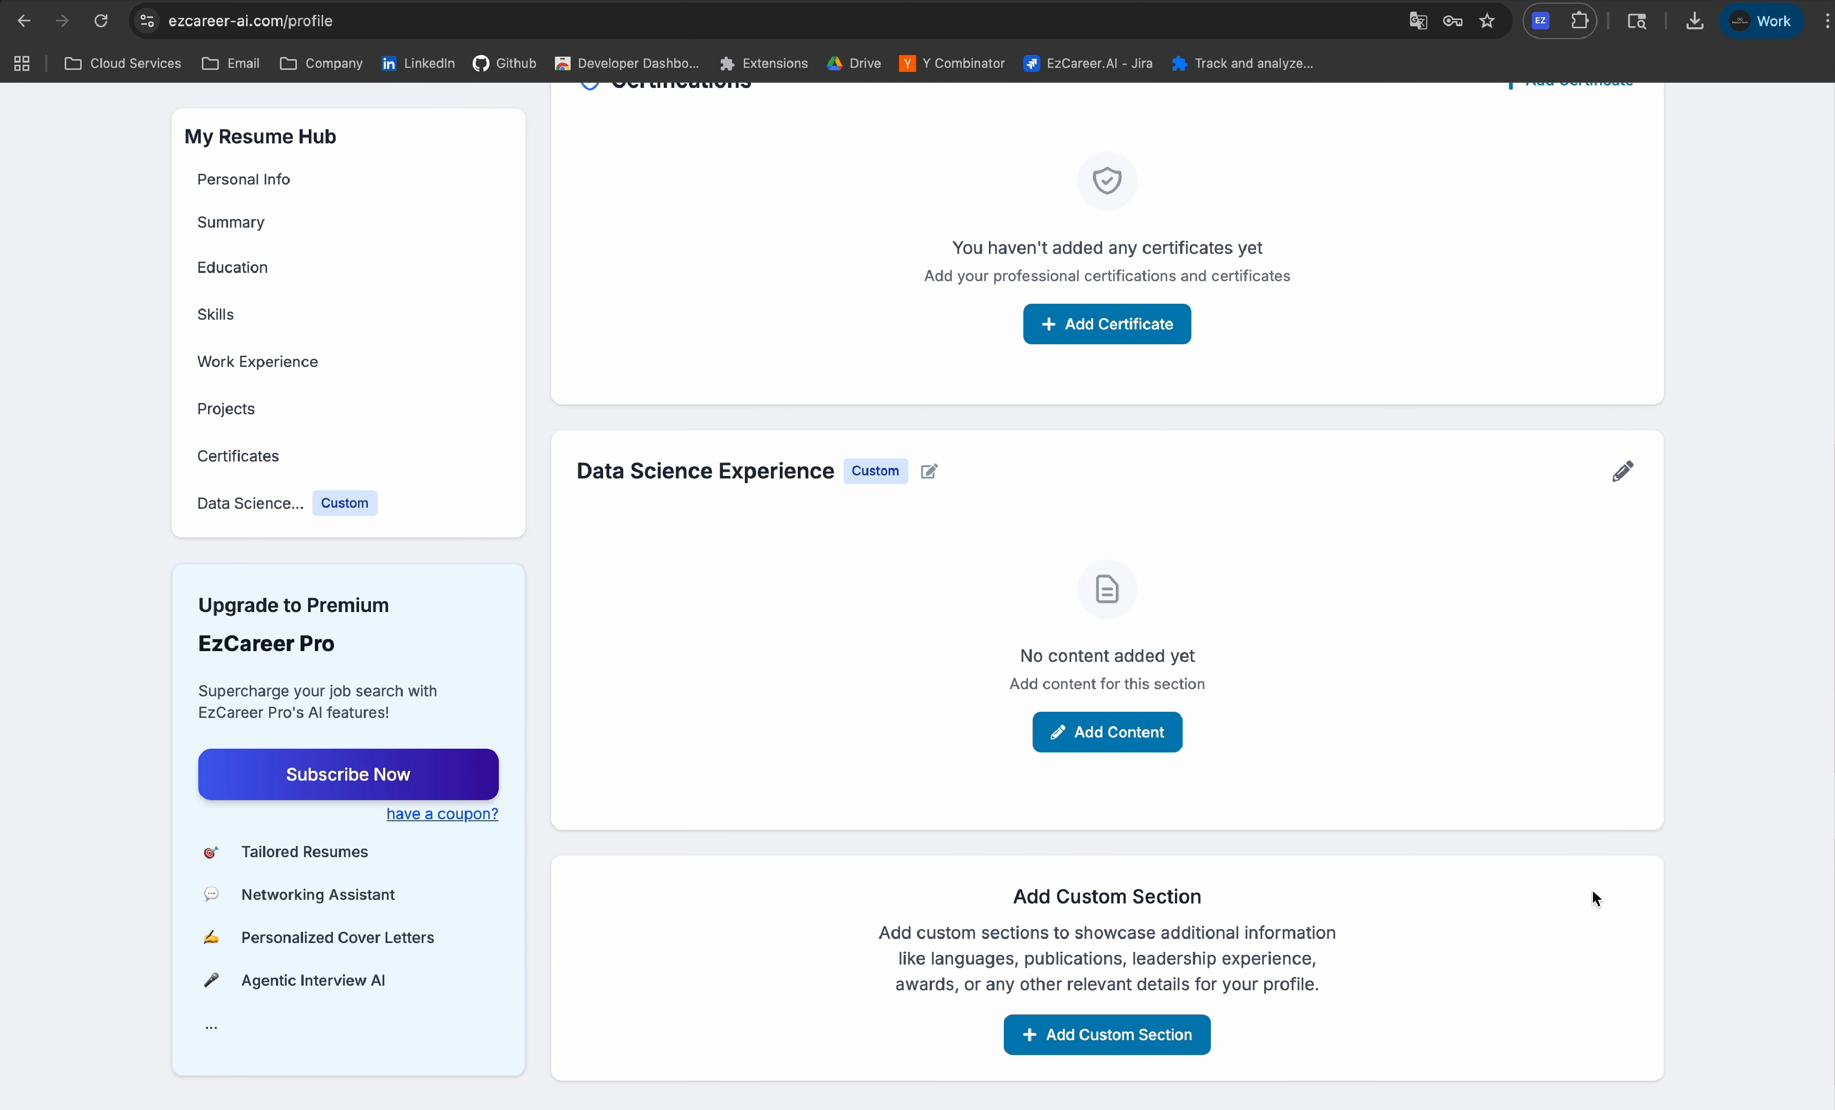
{"action": "scroll", "coordinate": [1093, 981], "scroll_direction": "up", "scroll_amount": 1}
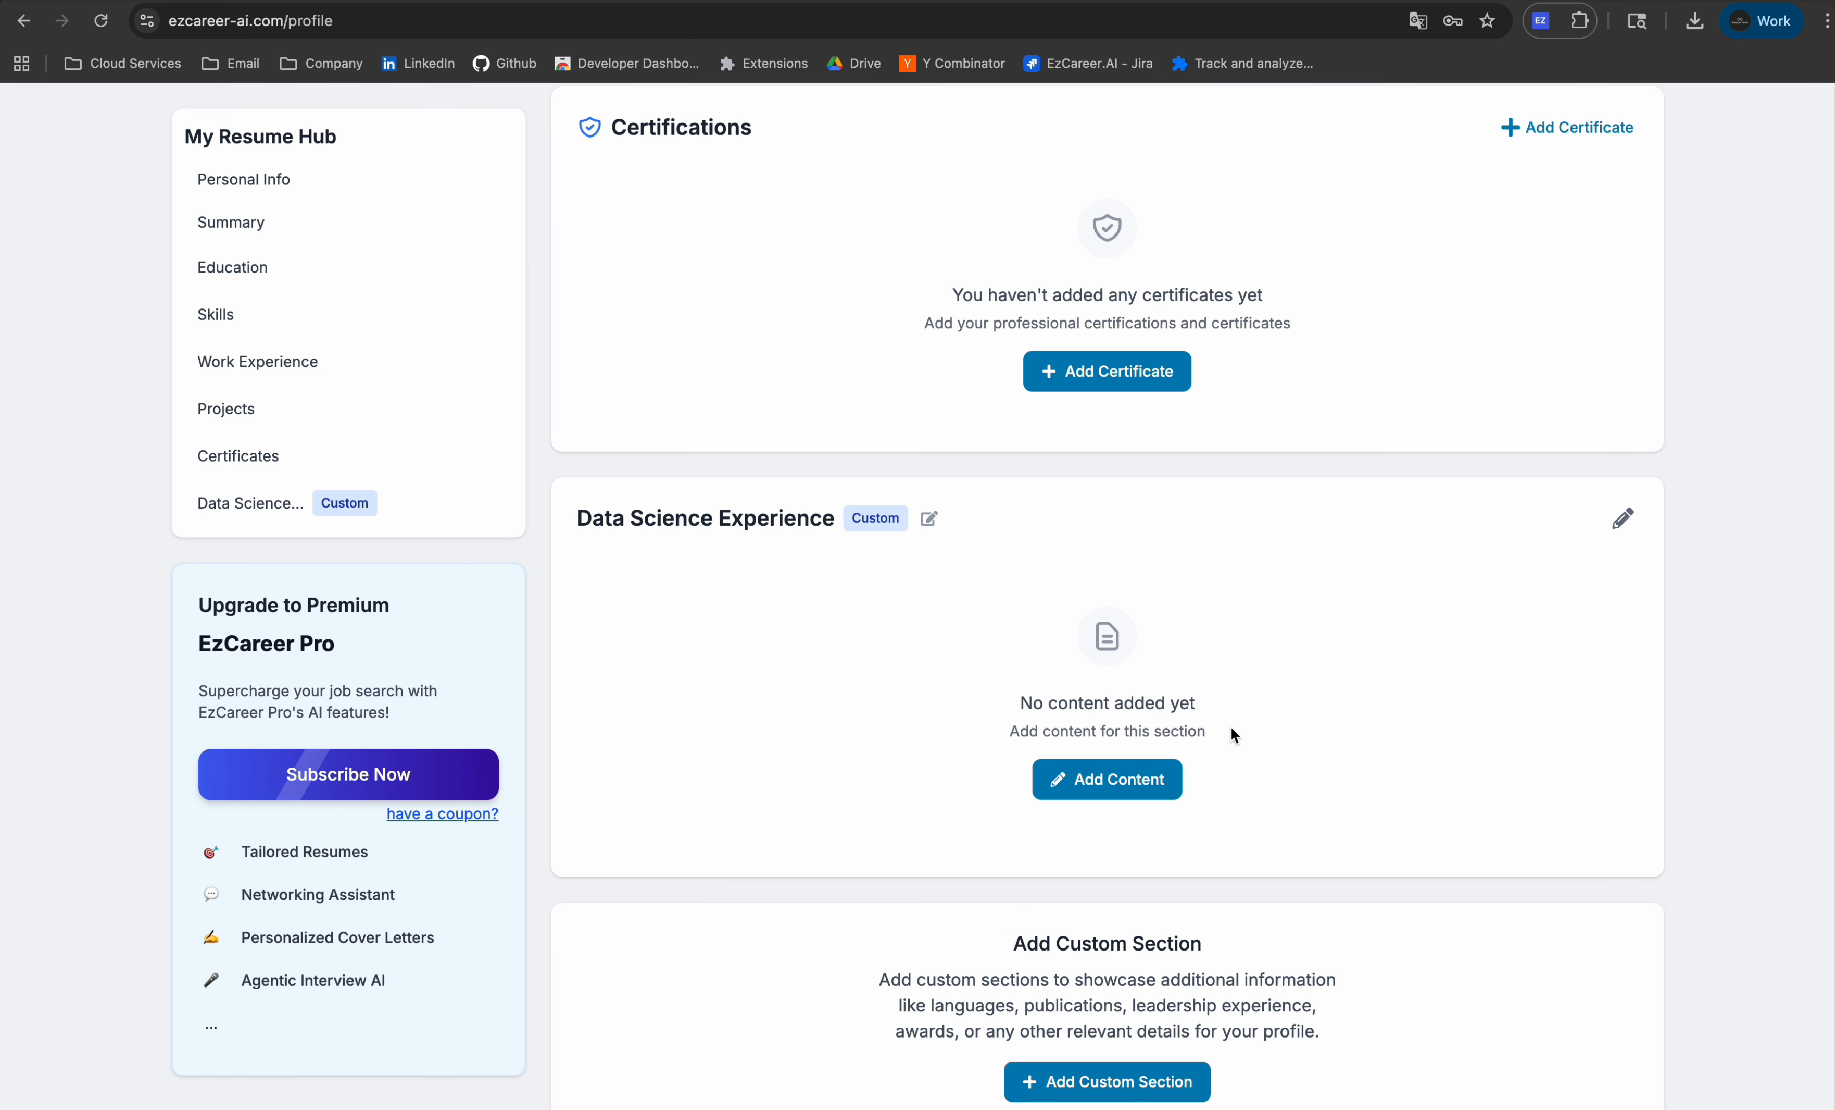
{"action": "left_click", "coordinate": [1108, 779]}
{"action": "type", "text": "As curiosity is essential for a data scientist, I have completed five internships across diverse industries, including technical consulting, e-commerce, retail, academic research and insurance. Several companies have implemented my advanced machine learning models and systems, enhancing efficiency and resulting in six recommendations."}
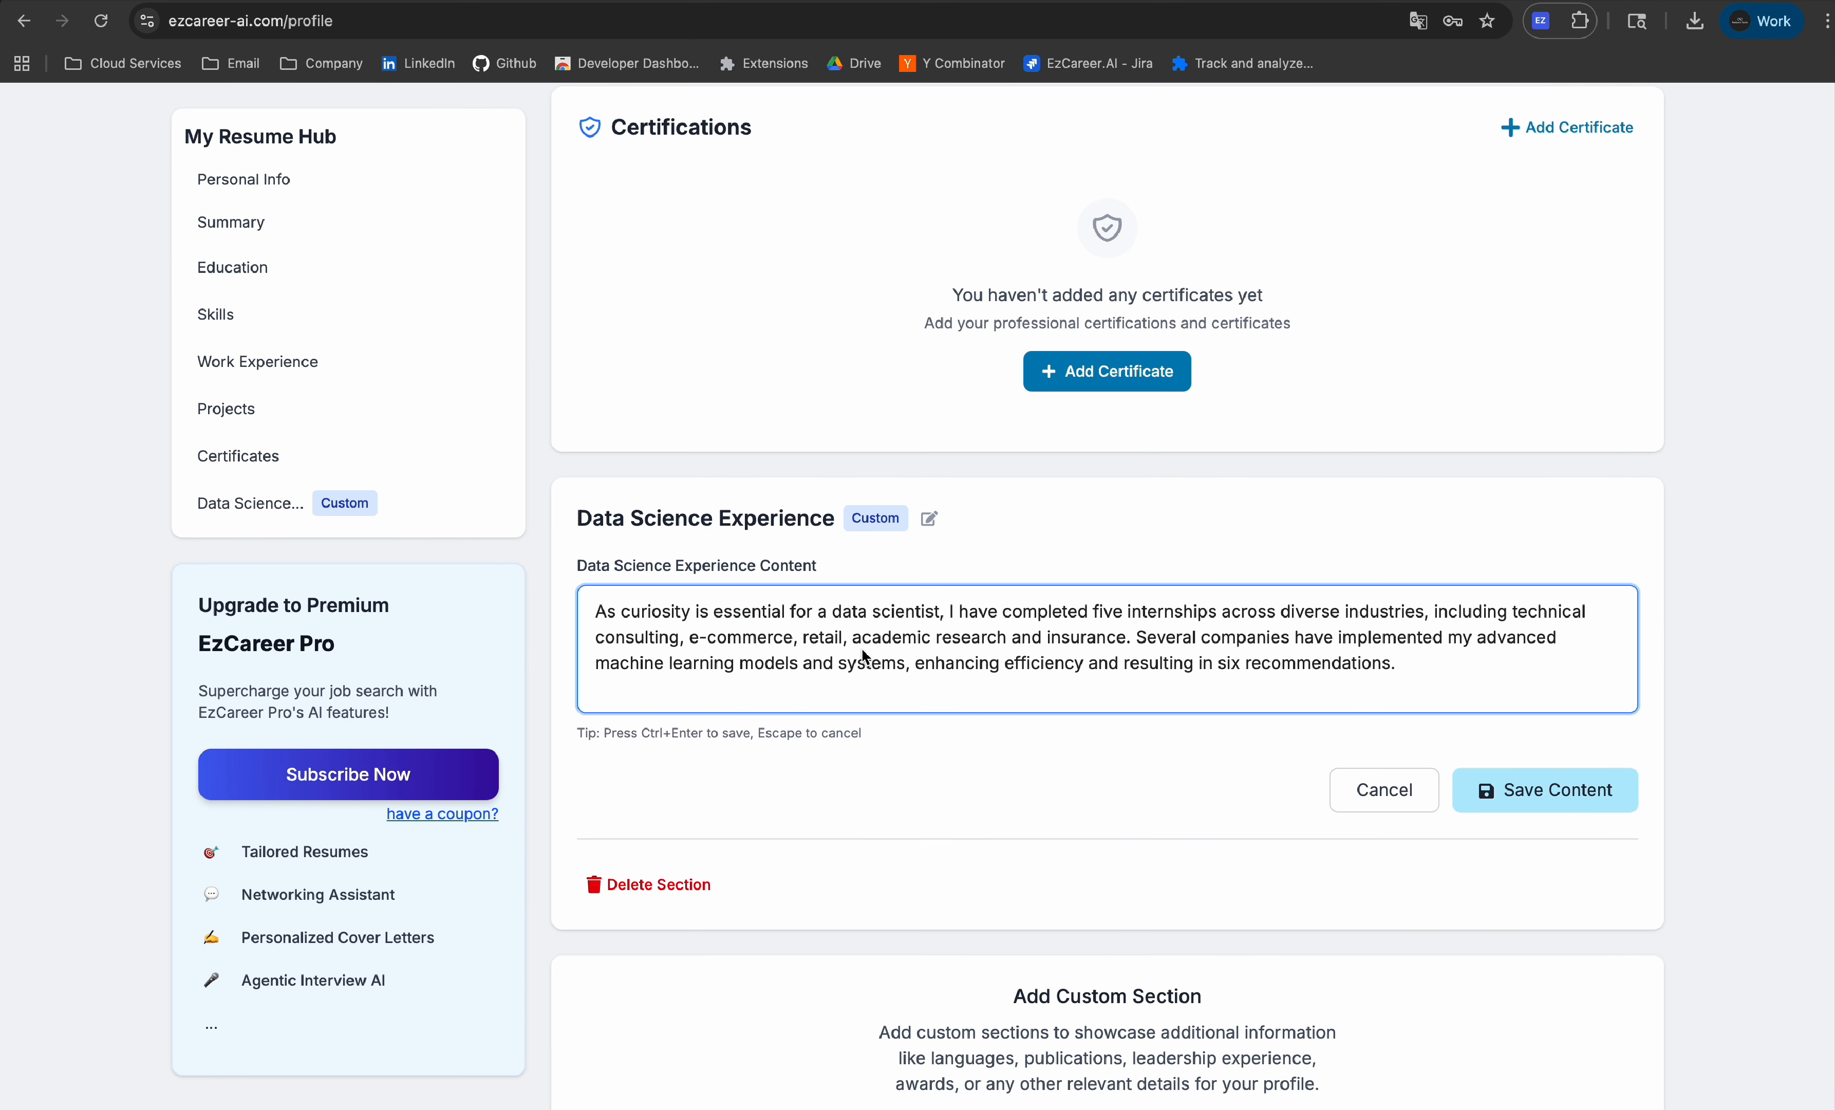
{"action": "left_click", "coordinate": [1534, 778]}
Step: Clear all text from the resume's professional summary and save the empty Summary section
{"action": "scroll", "coordinate": [743, 624], "scroll_direction": "up", "scroll_amount": 1}
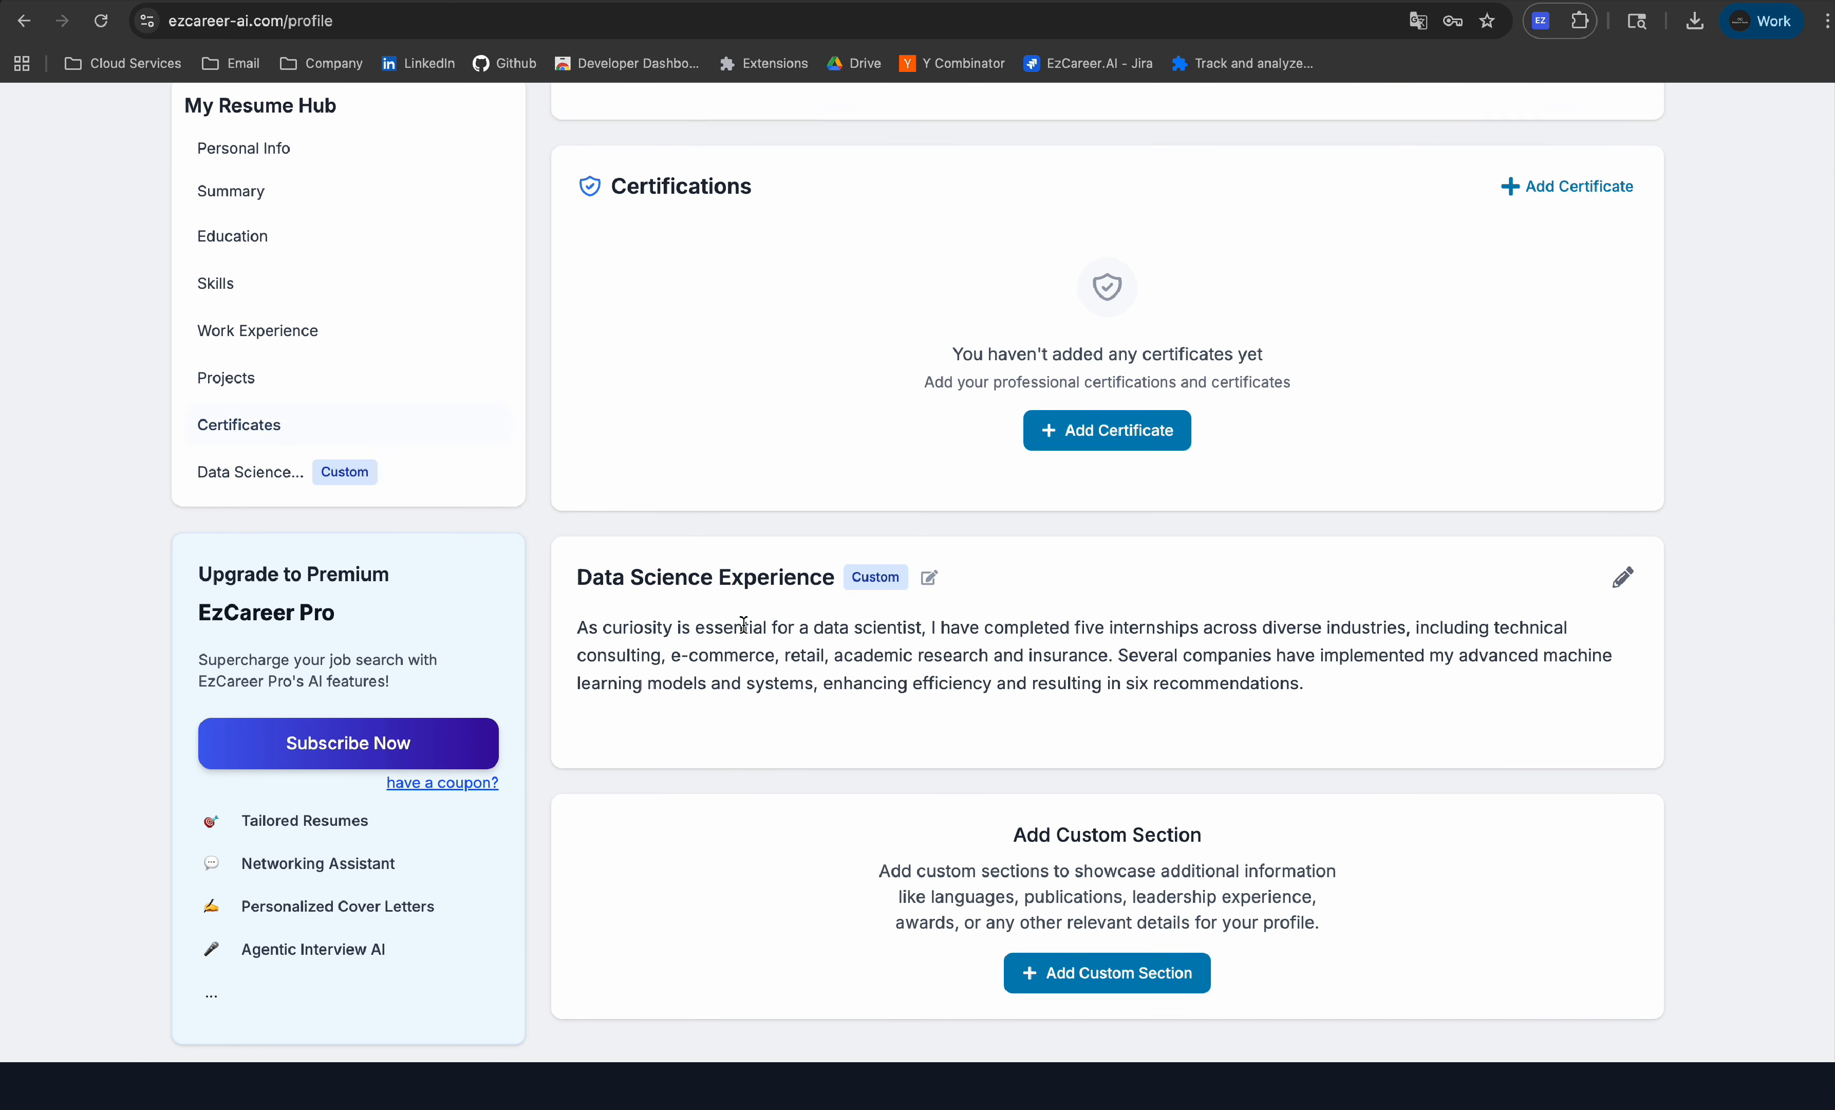
{"action": "scroll", "coordinate": [743, 624], "scroll_direction": "up", "scroll_amount": 10}
{"action": "scroll", "coordinate": [486, 460], "scroll_direction": "up", "scroll_amount": 5}
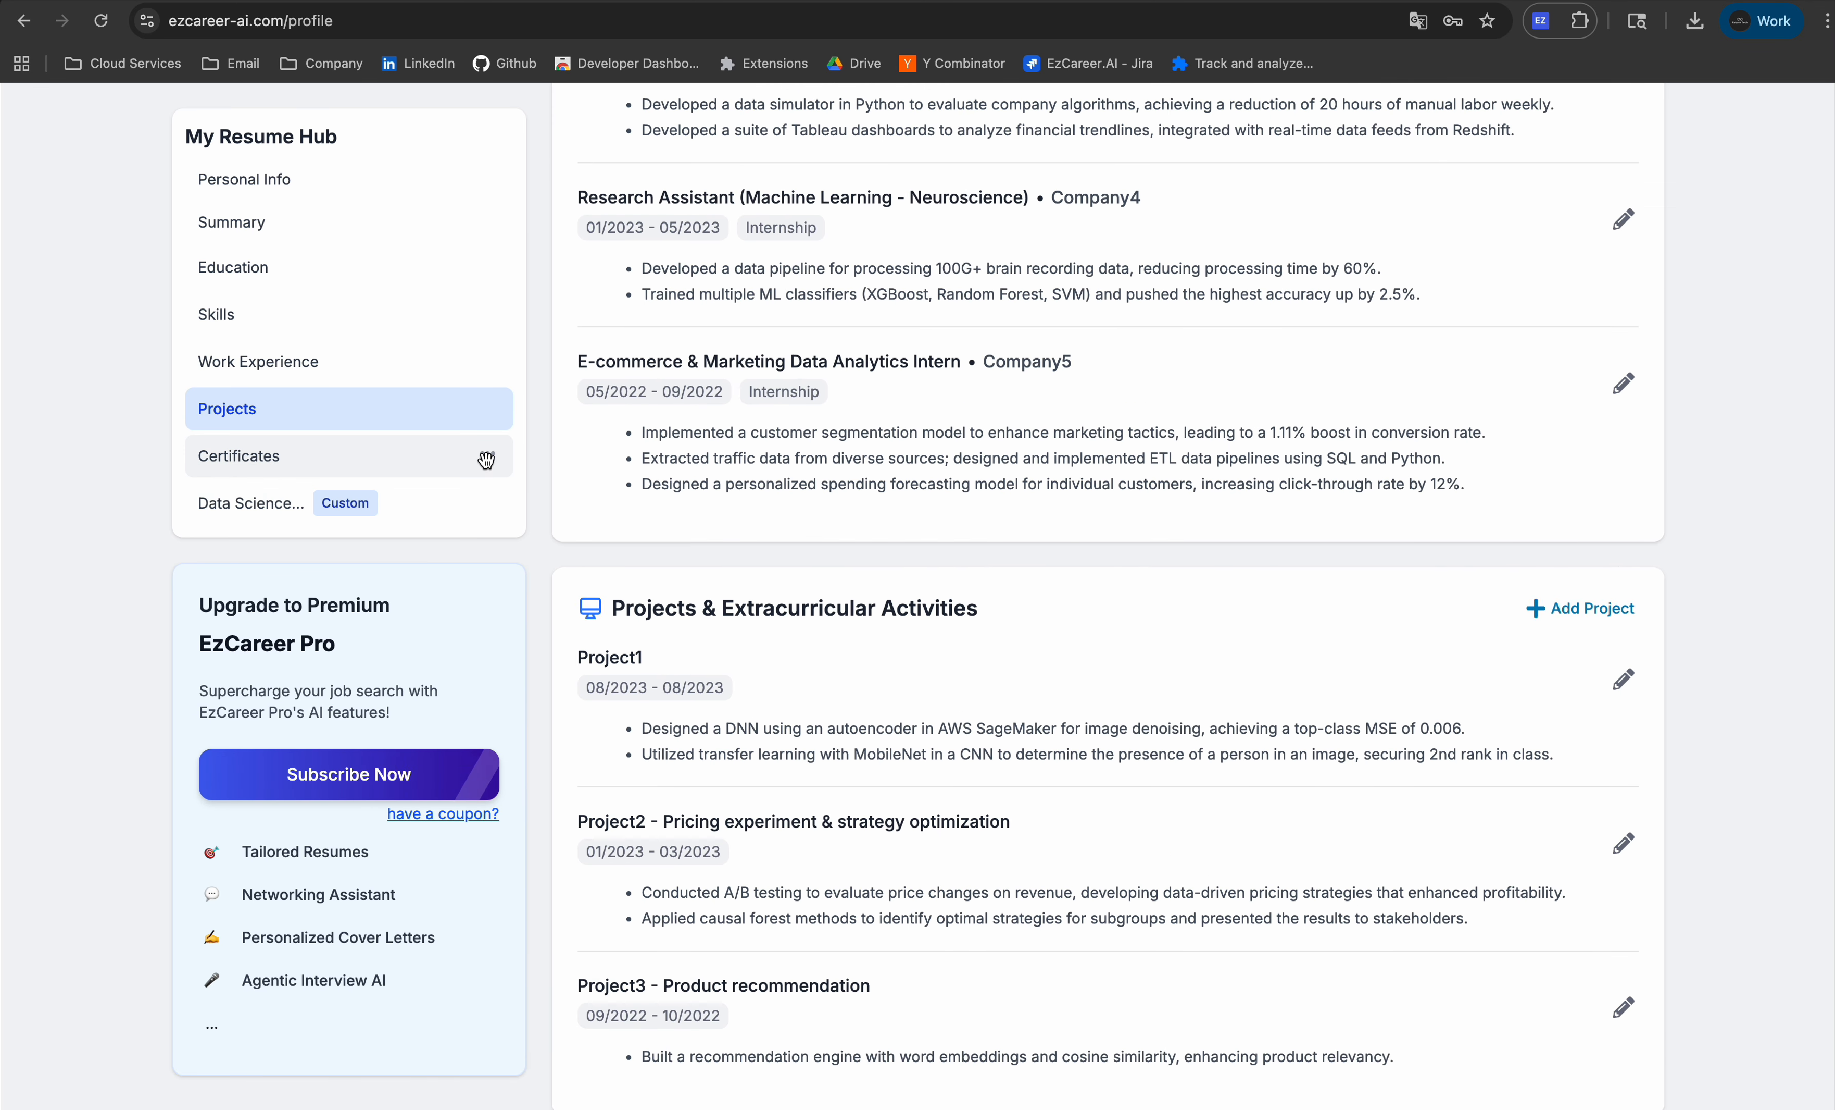
{"action": "scroll", "coordinate": [520, 523], "scroll_direction": "up", "scroll_amount": 15}
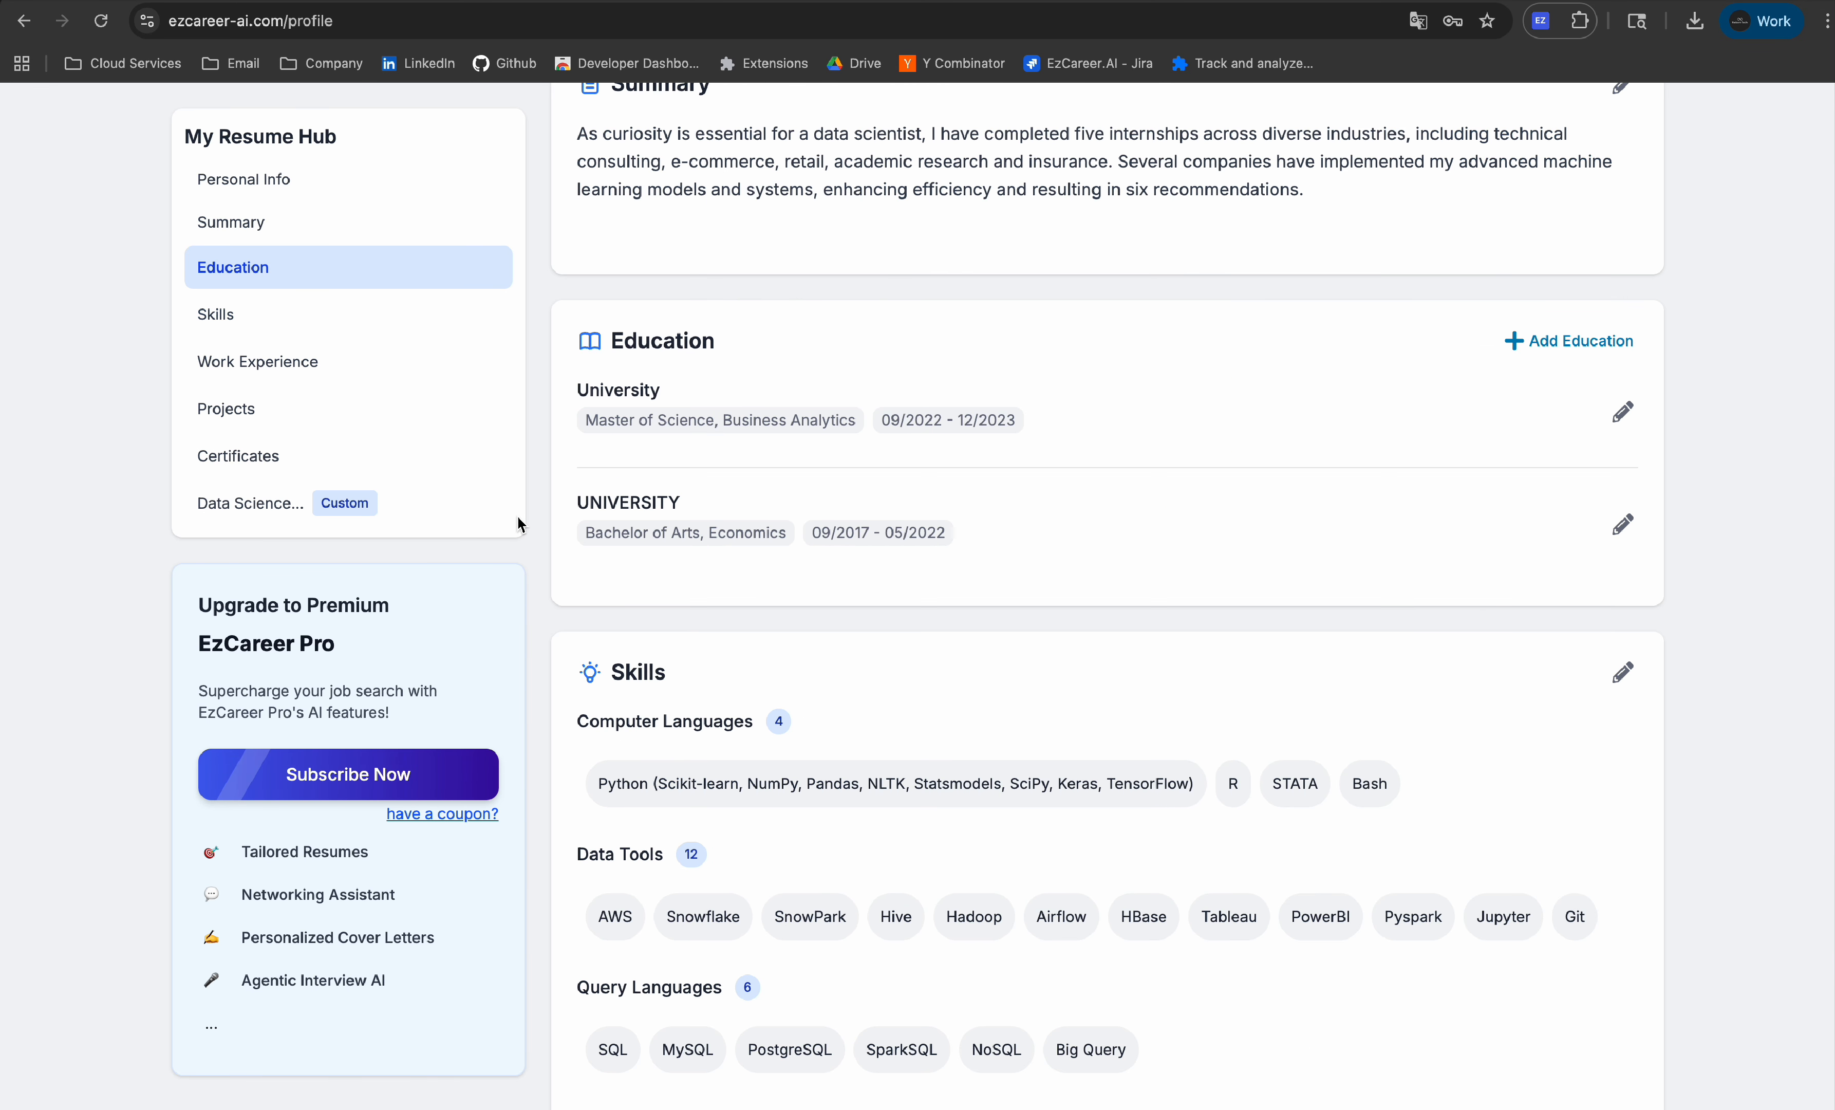
{"action": "scroll", "coordinate": [519, 523], "scroll_direction": "up", "scroll_amount": 5}
{"action": "left_click", "coordinate": [1622, 497]}
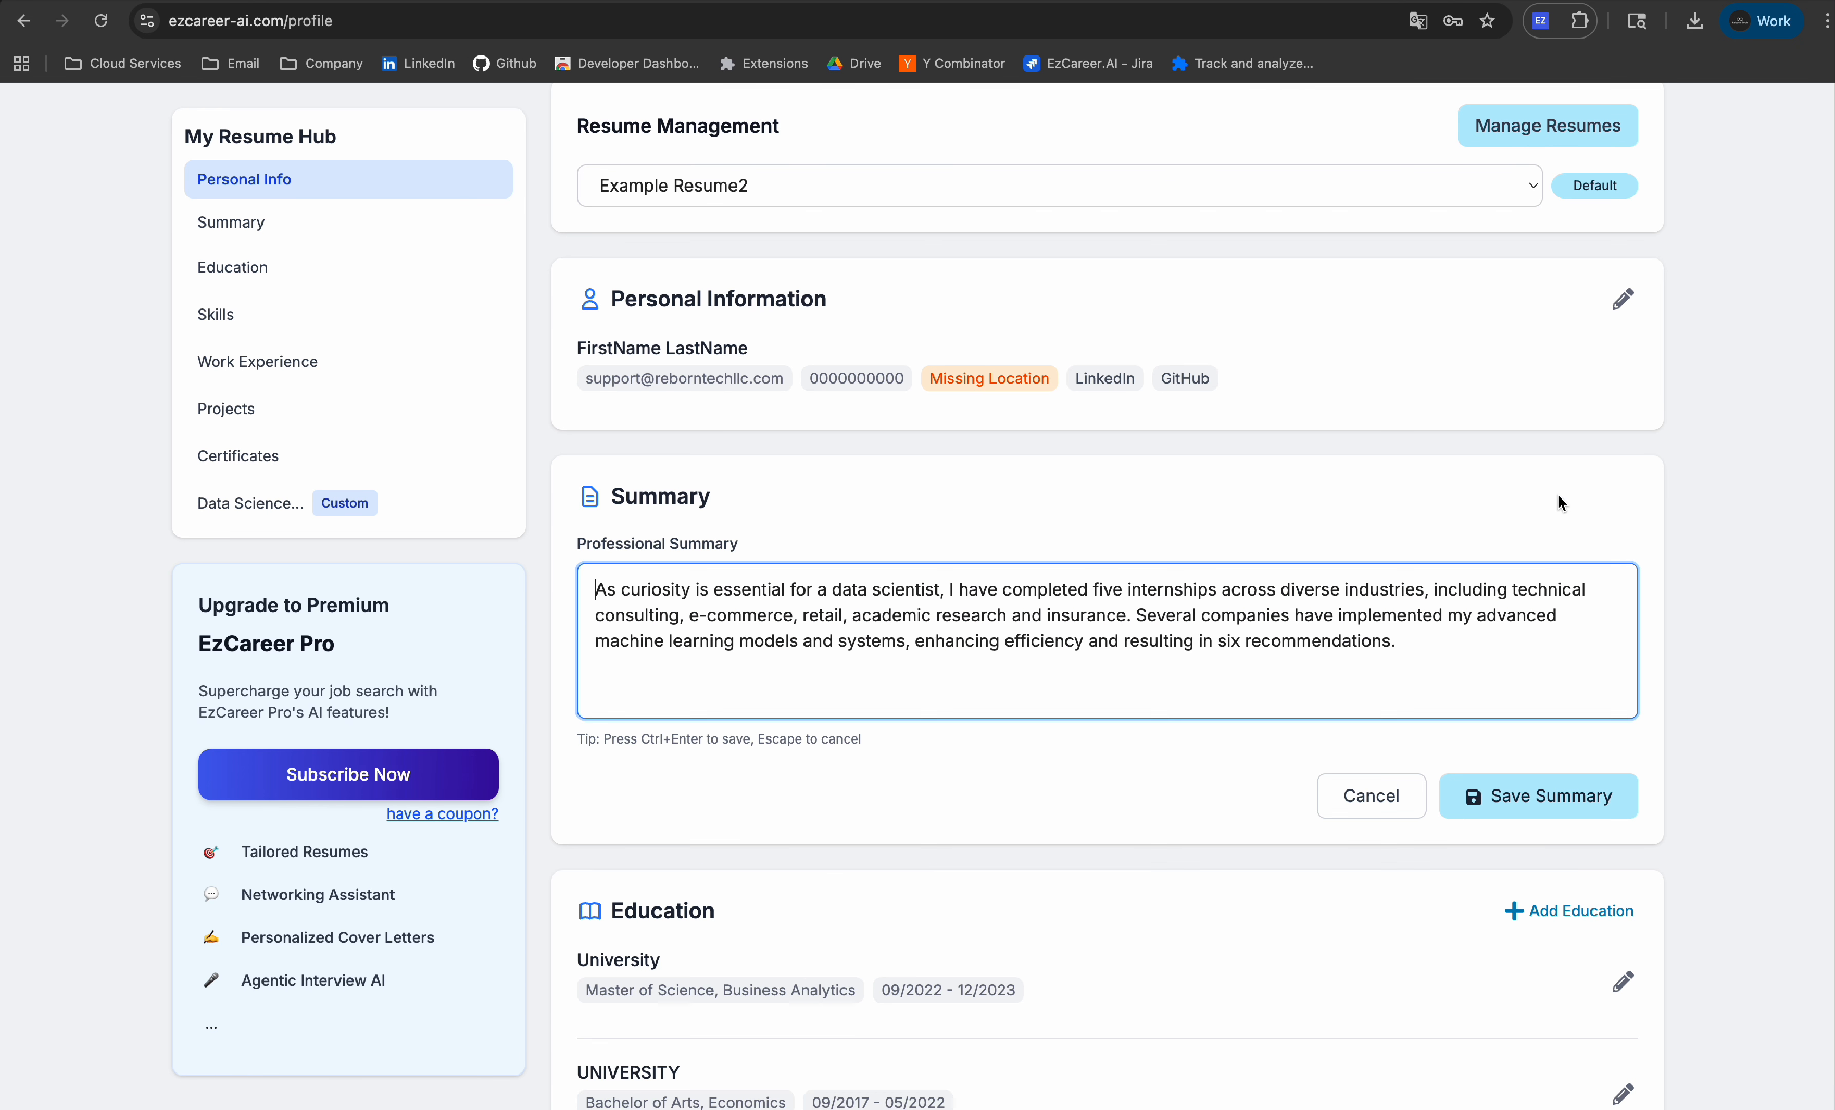
{"action": "key", "text": "ctrl+a"}
{"action": "key", "text": "BackSpace"}
{"action": "left_click", "coordinate": [1527, 794]}
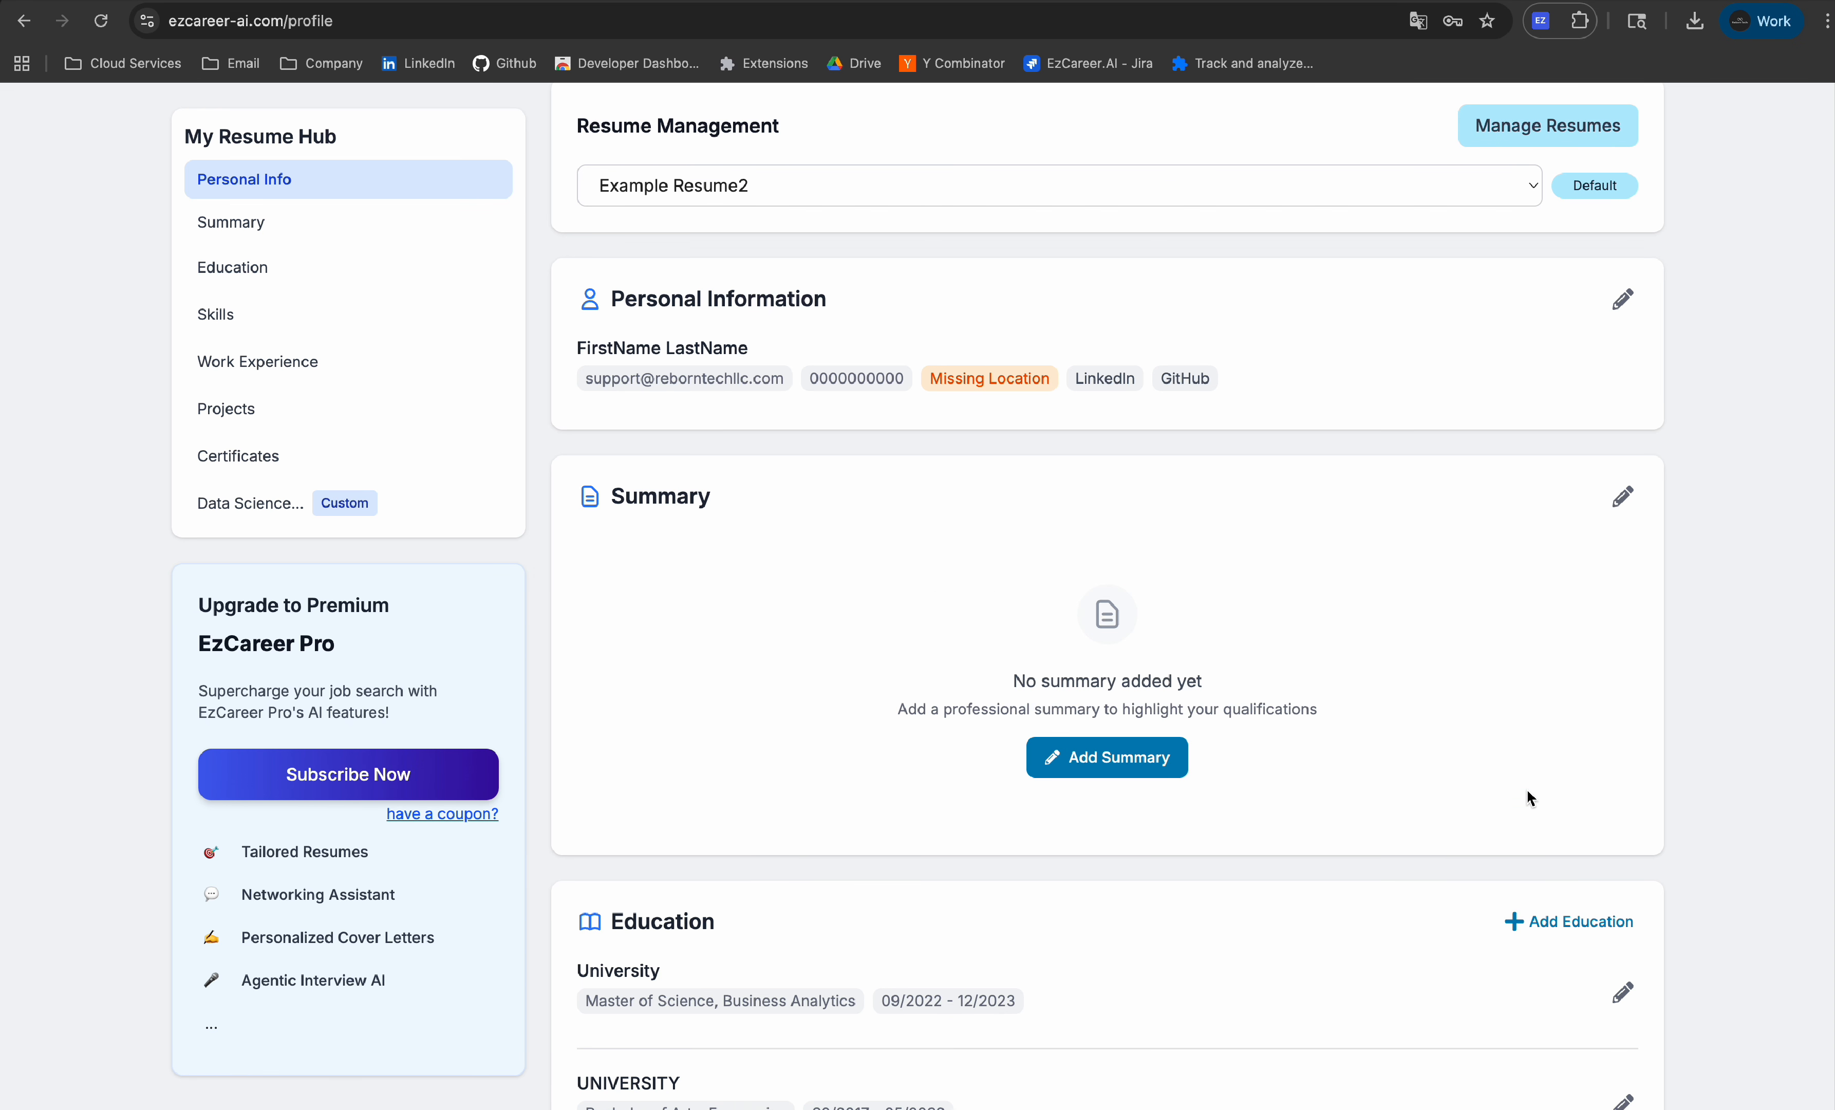
Step: Move the custom Data Science Experience section directly below Summary in the resume's section order
{"action": "scroll", "coordinate": [590, 425], "scroll_direction": "up", "scroll_amount": 1}
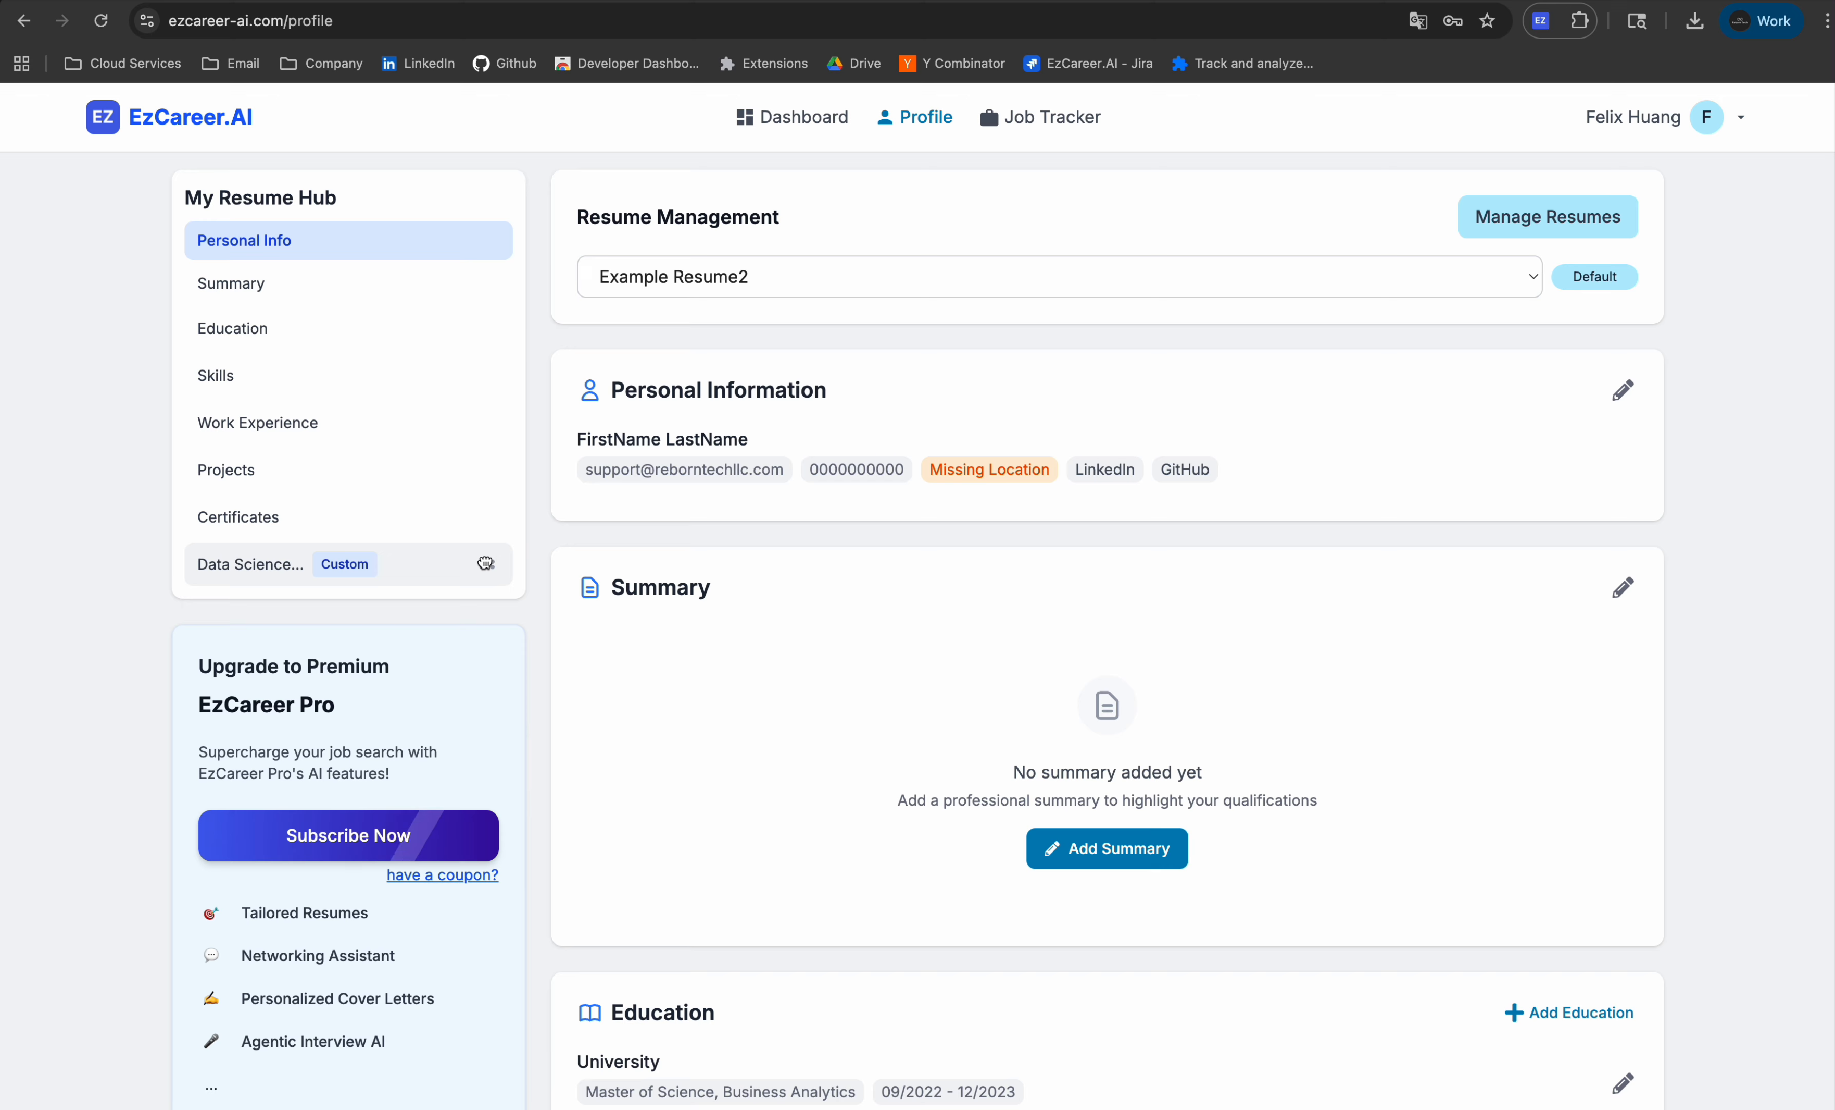
{"action": "left_click_drag", "start_coordinate": [482, 565], "coordinate": [499, 302]}
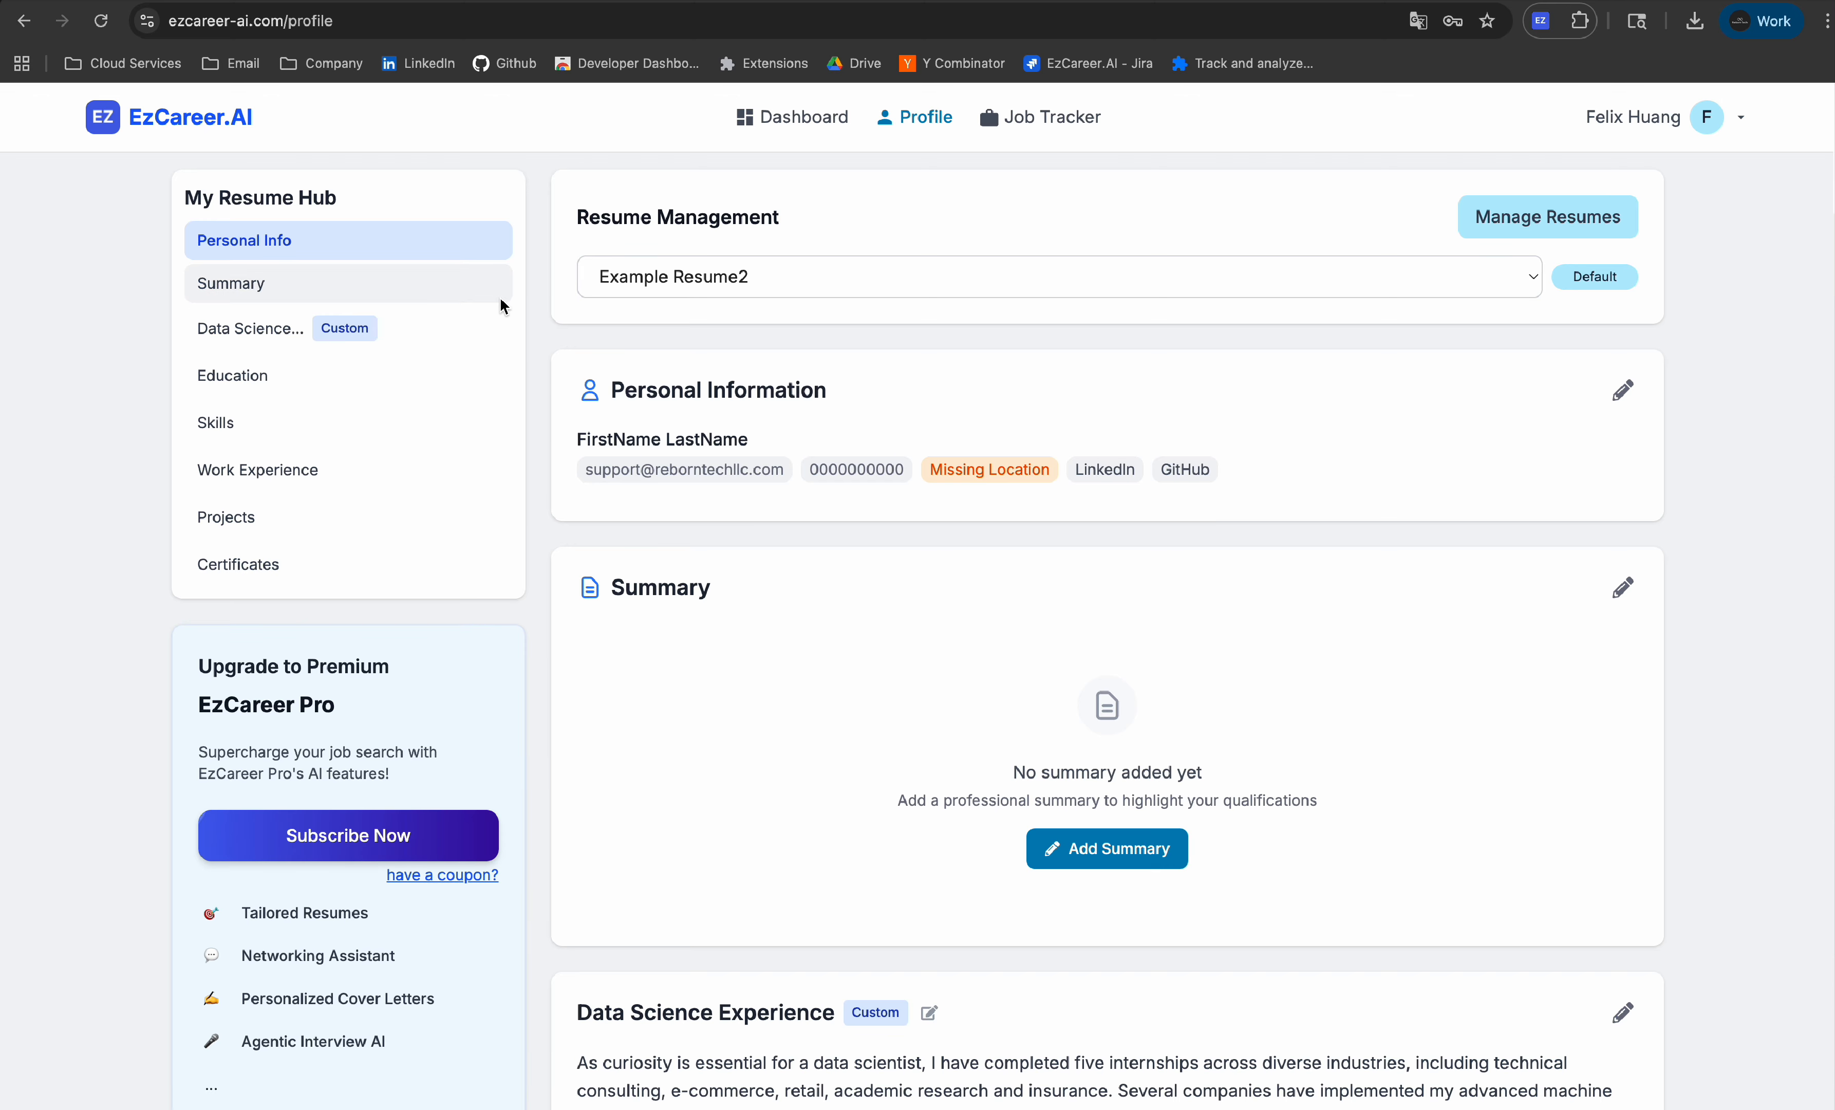
{"action": "scroll", "coordinate": [547, 356], "scroll_direction": "down", "scroll_amount": 1}
{"action": "scroll", "coordinate": [593, 534], "scroll_direction": "down", "scroll_amount": 2}
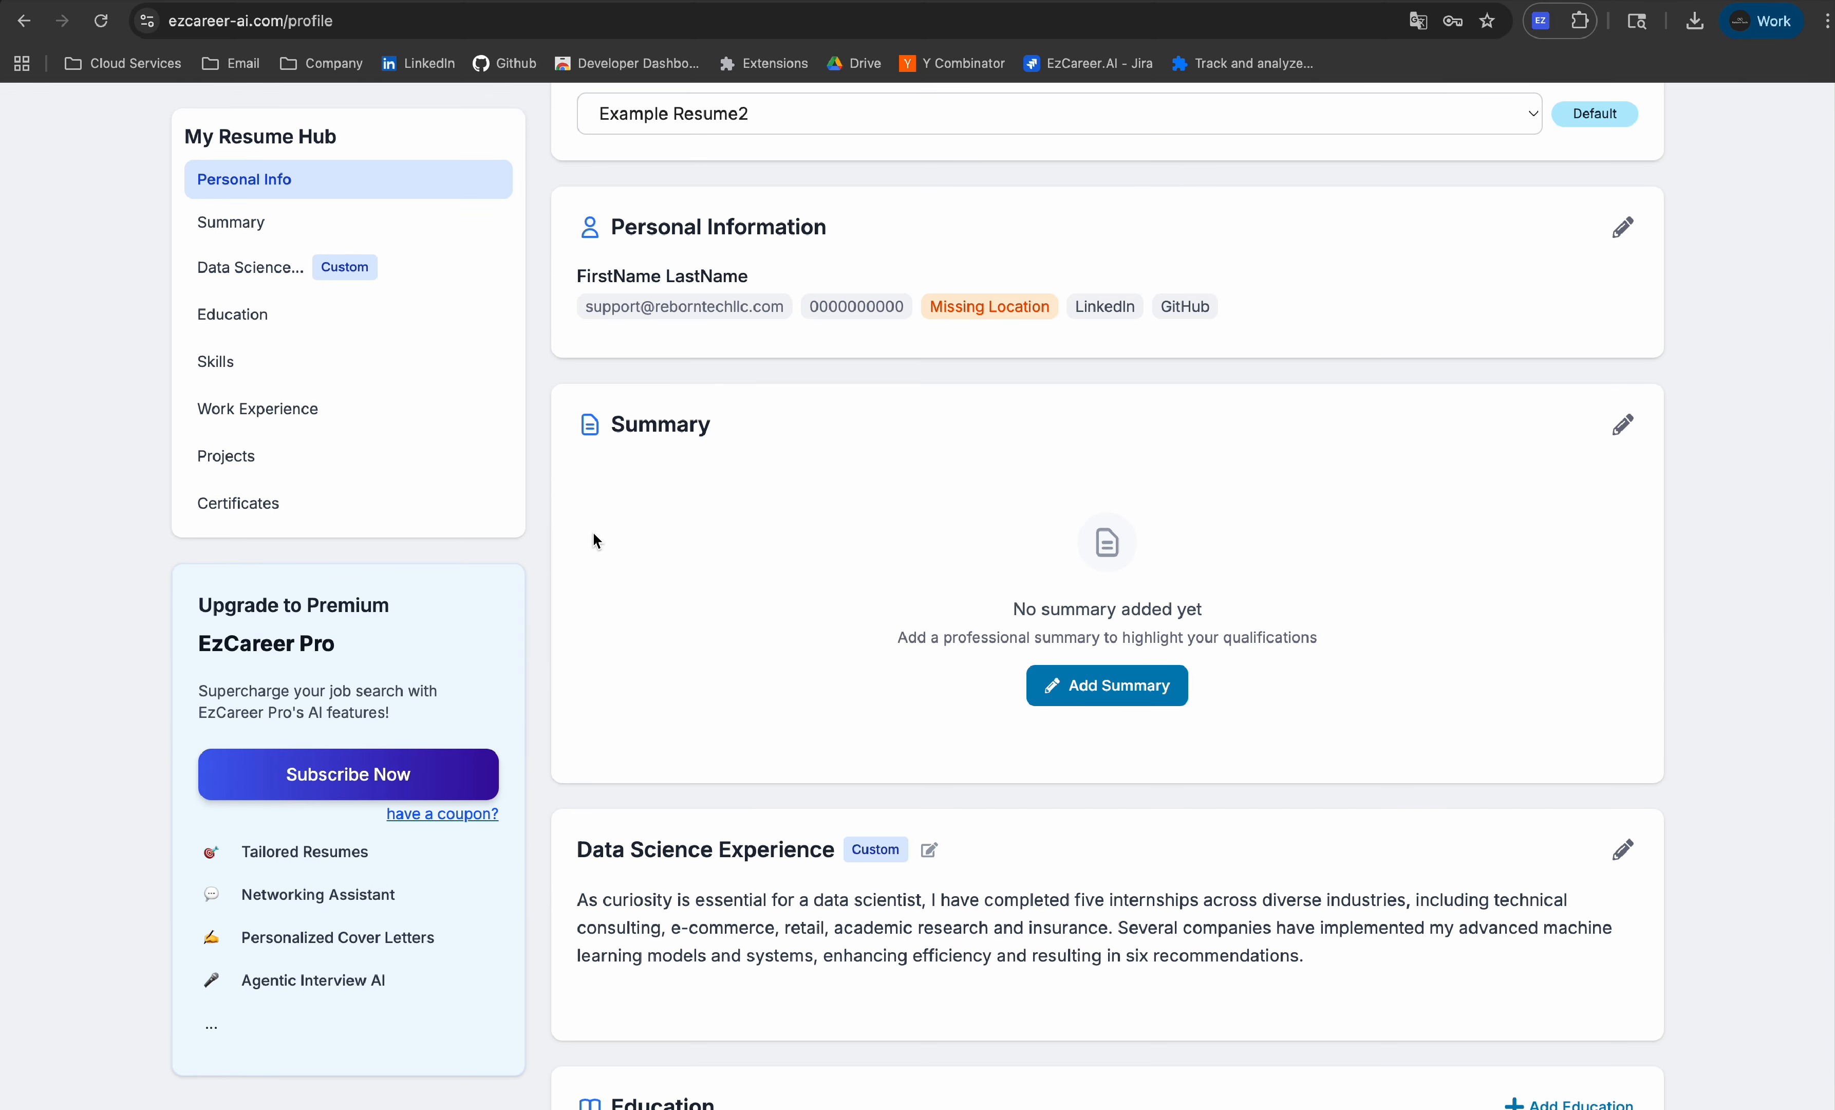
{"action": "scroll", "coordinate": [593, 534], "scroll_direction": "up", "scroll_amount": 1}
{"action": "scroll", "coordinate": [593, 534], "scroll_direction": "up", "scroll_amount": 2}
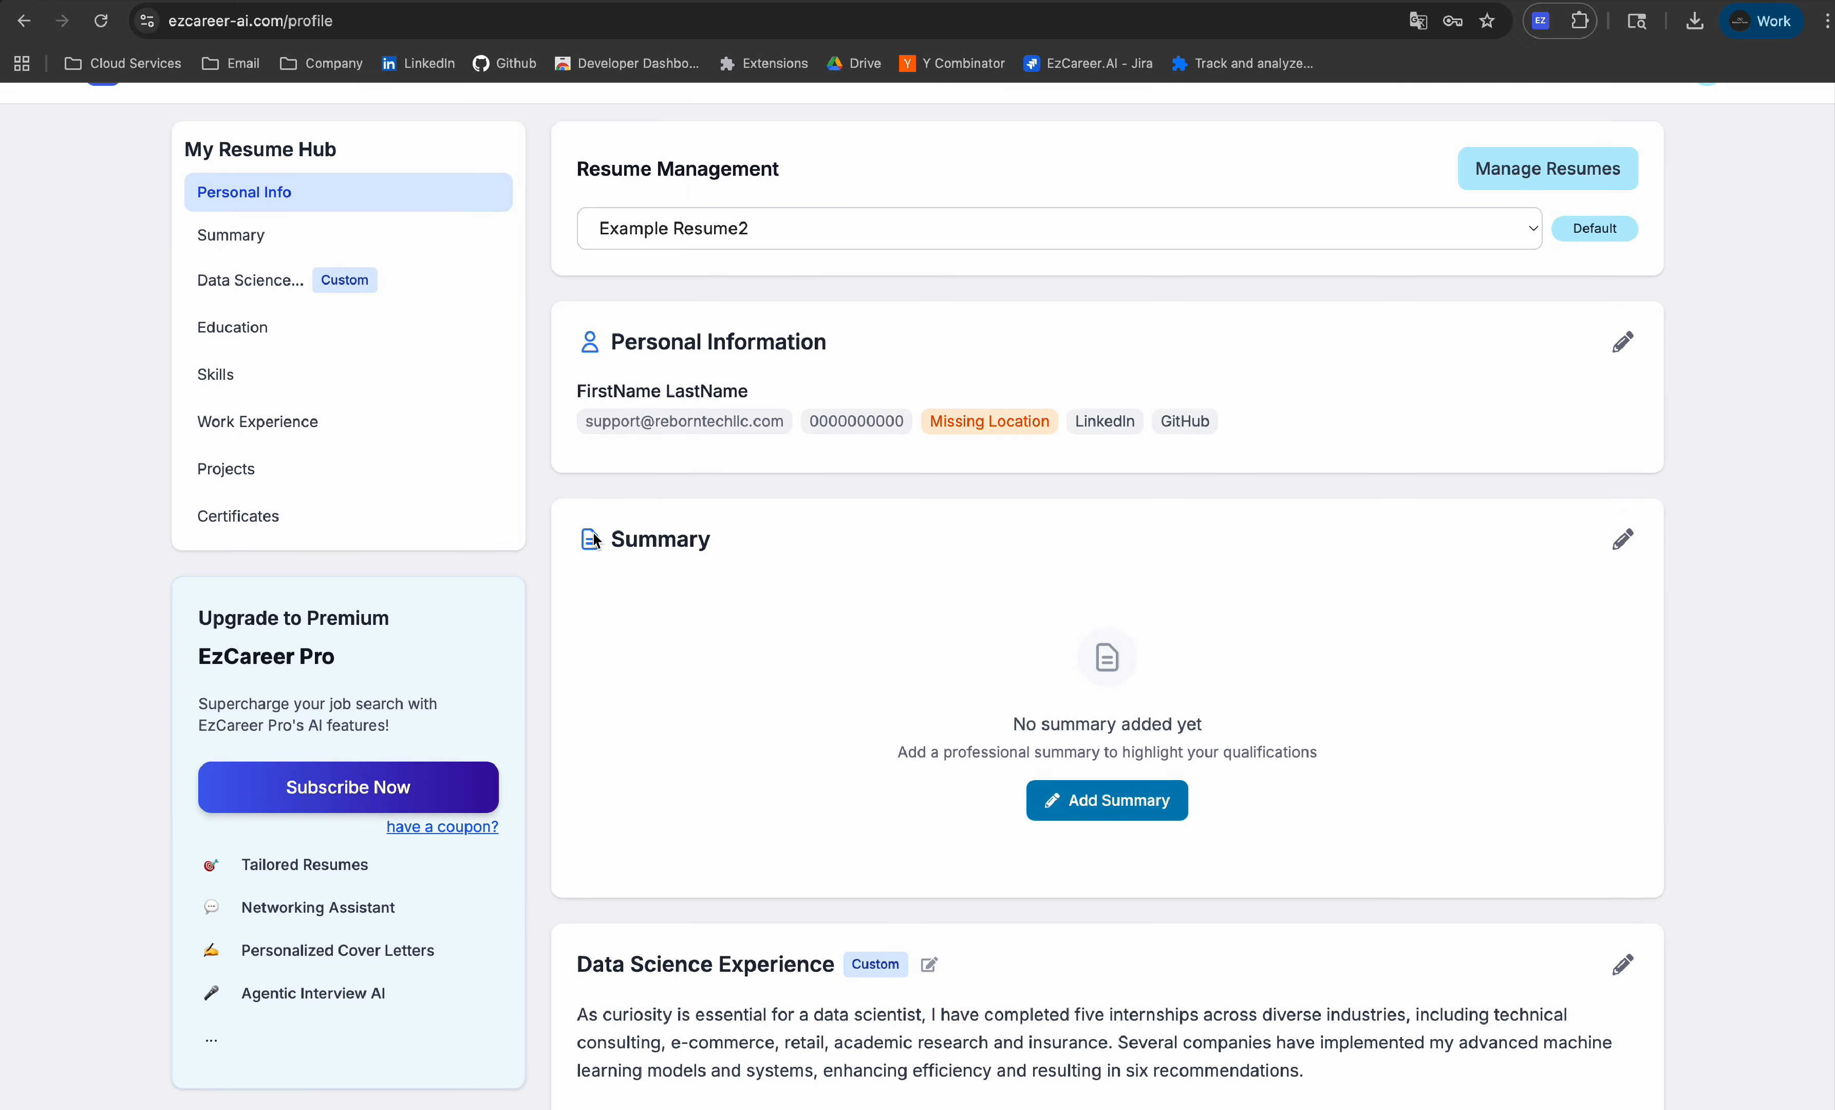
Step: Check which resumes are available and view the resume management options, then finish managing
{"action": "left_click", "coordinate": [1534, 282]}
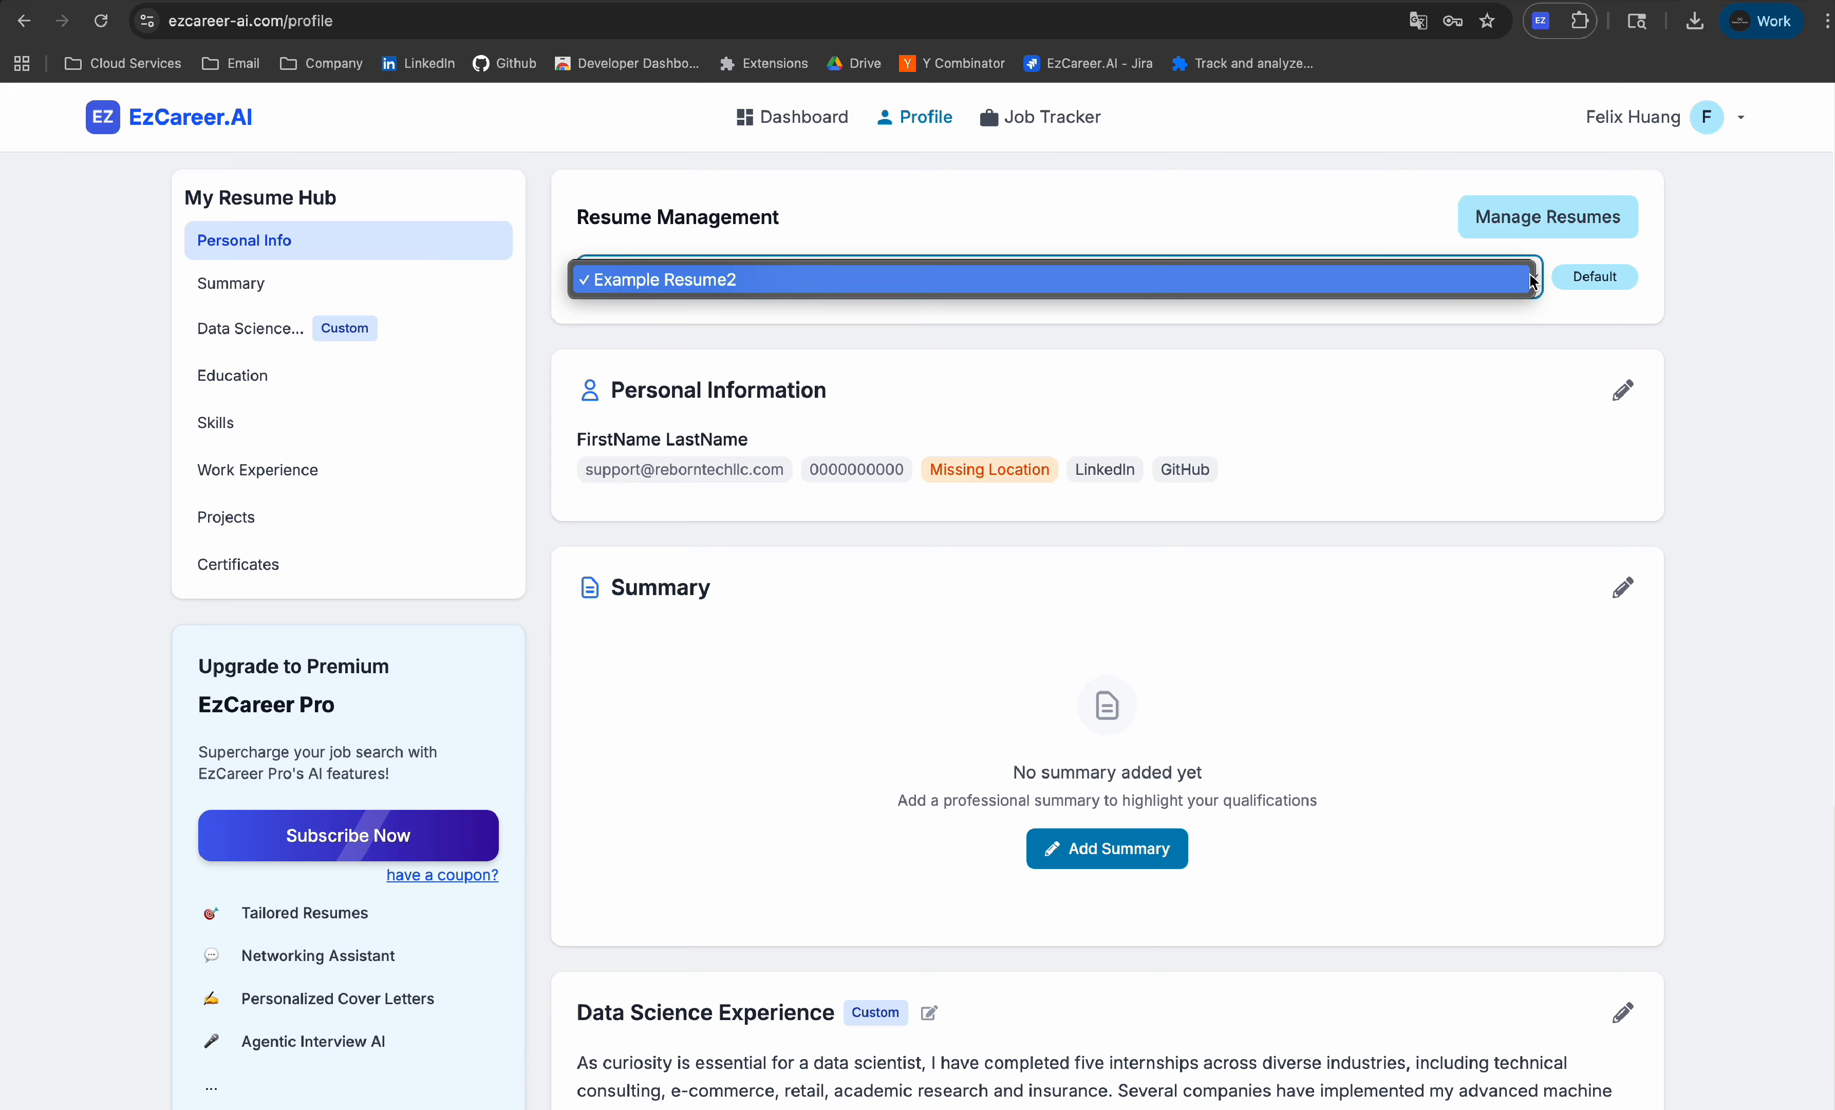
{"action": "left_click", "coordinate": [1536, 278]}
{"action": "left_click", "coordinate": [1542, 217]}
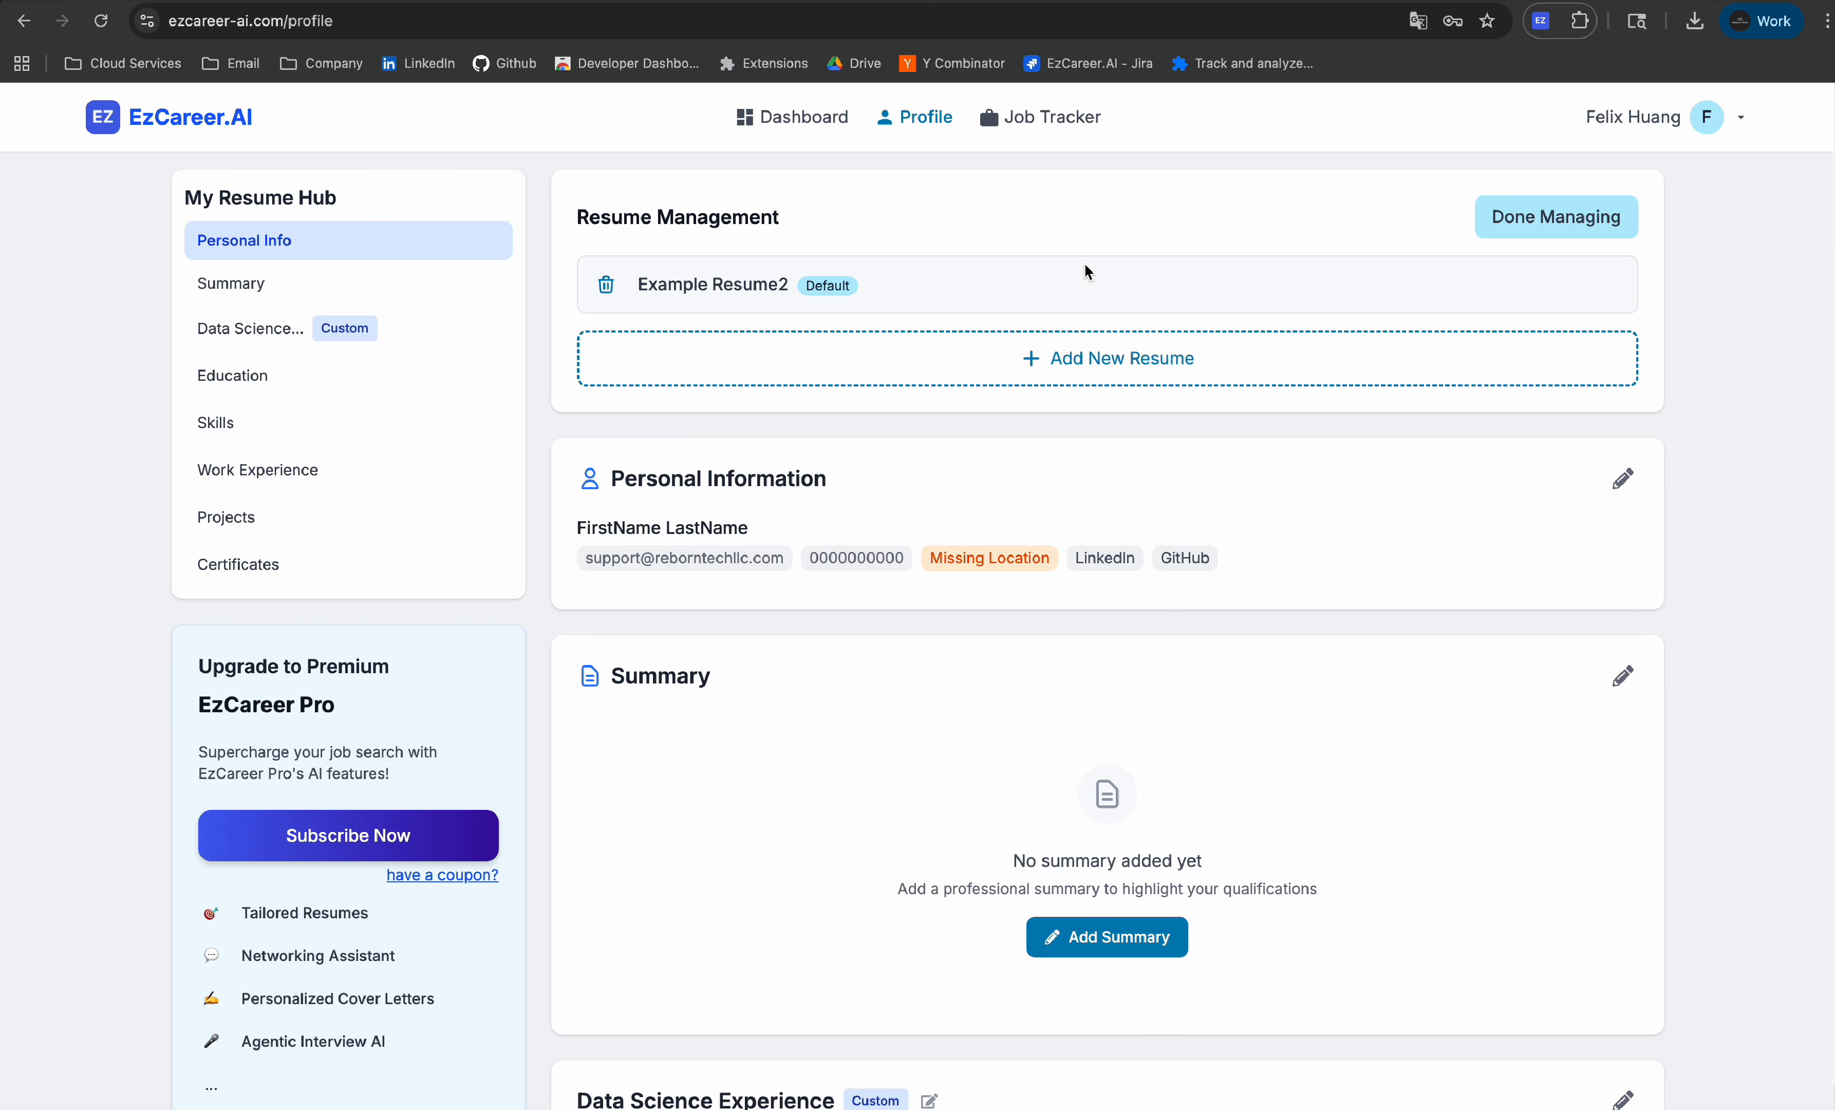
{"action": "left_click", "coordinate": [1570, 232]}
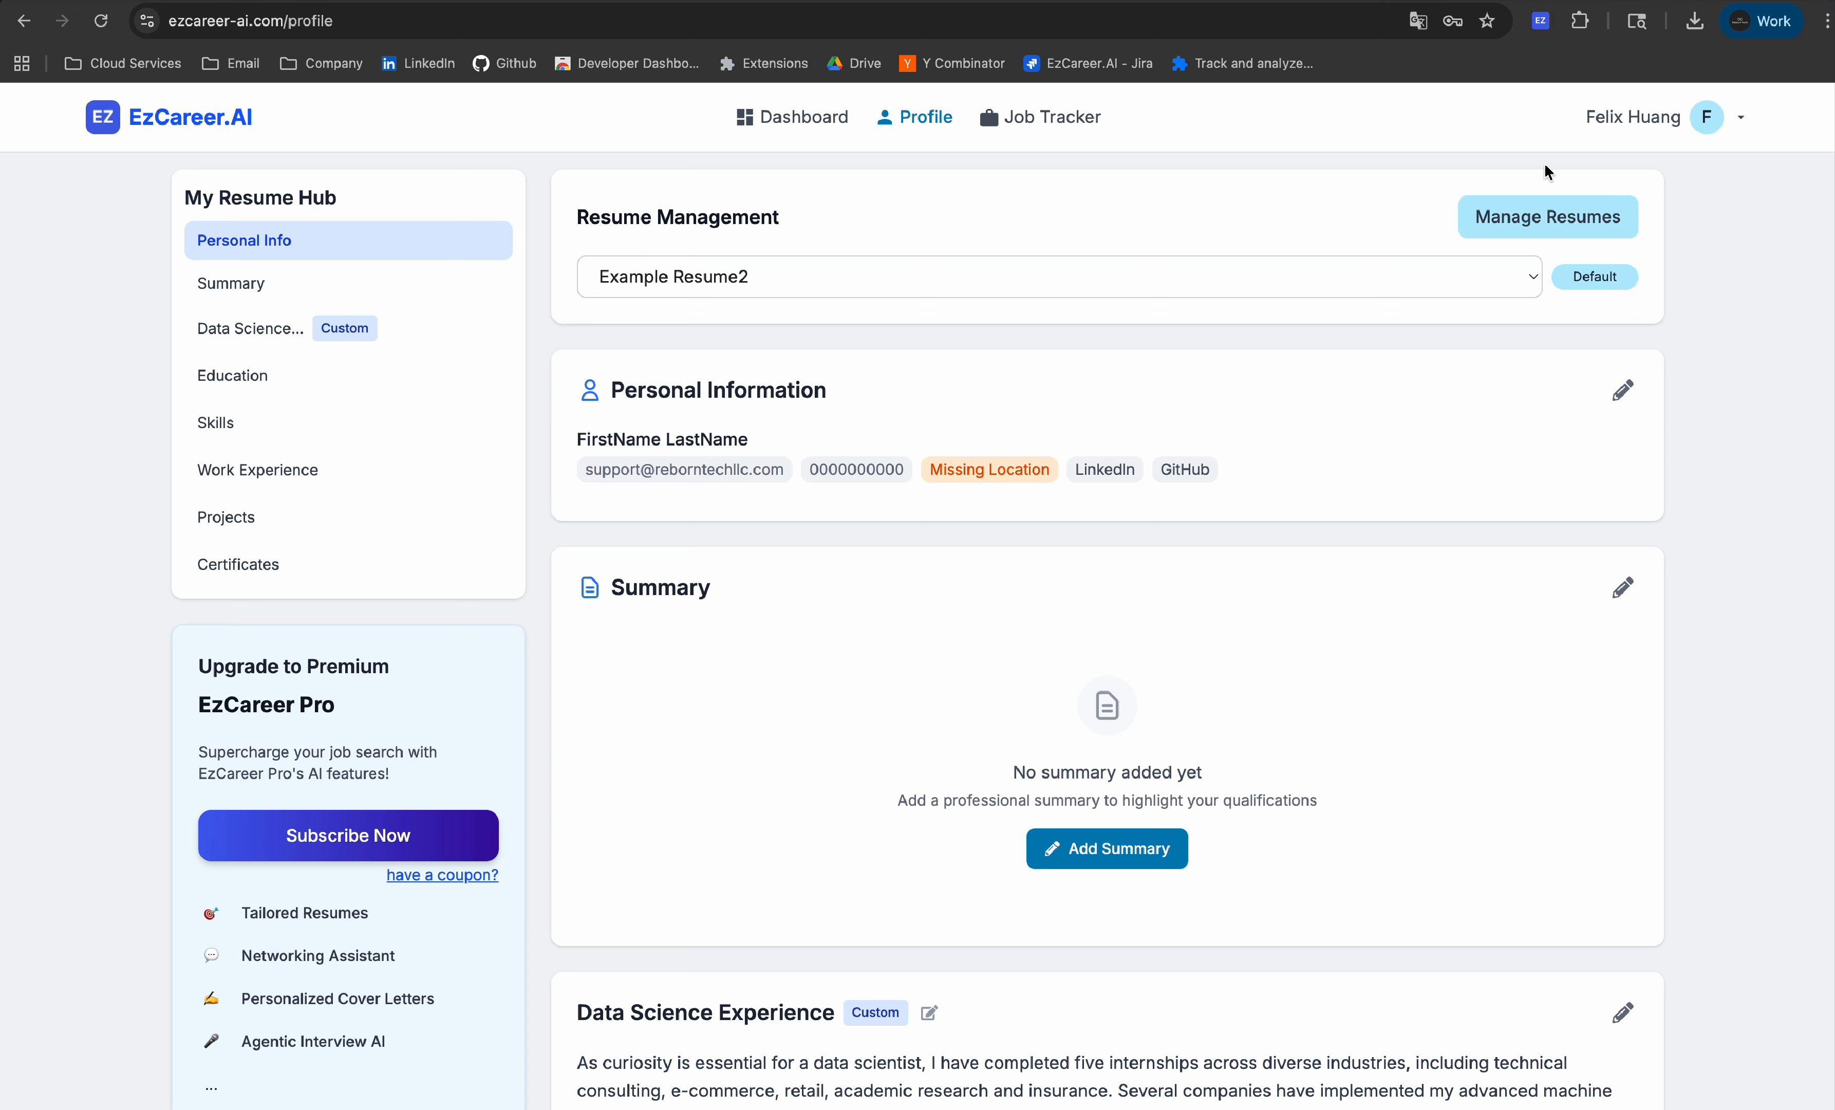
Step: Show the EzCareer.AI extension, go to LinkedIn Jobs from it and open the Sr AI Language Engineer, Amazon Rufus posting
{"action": "left_click", "coordinate": [1541, 20]}
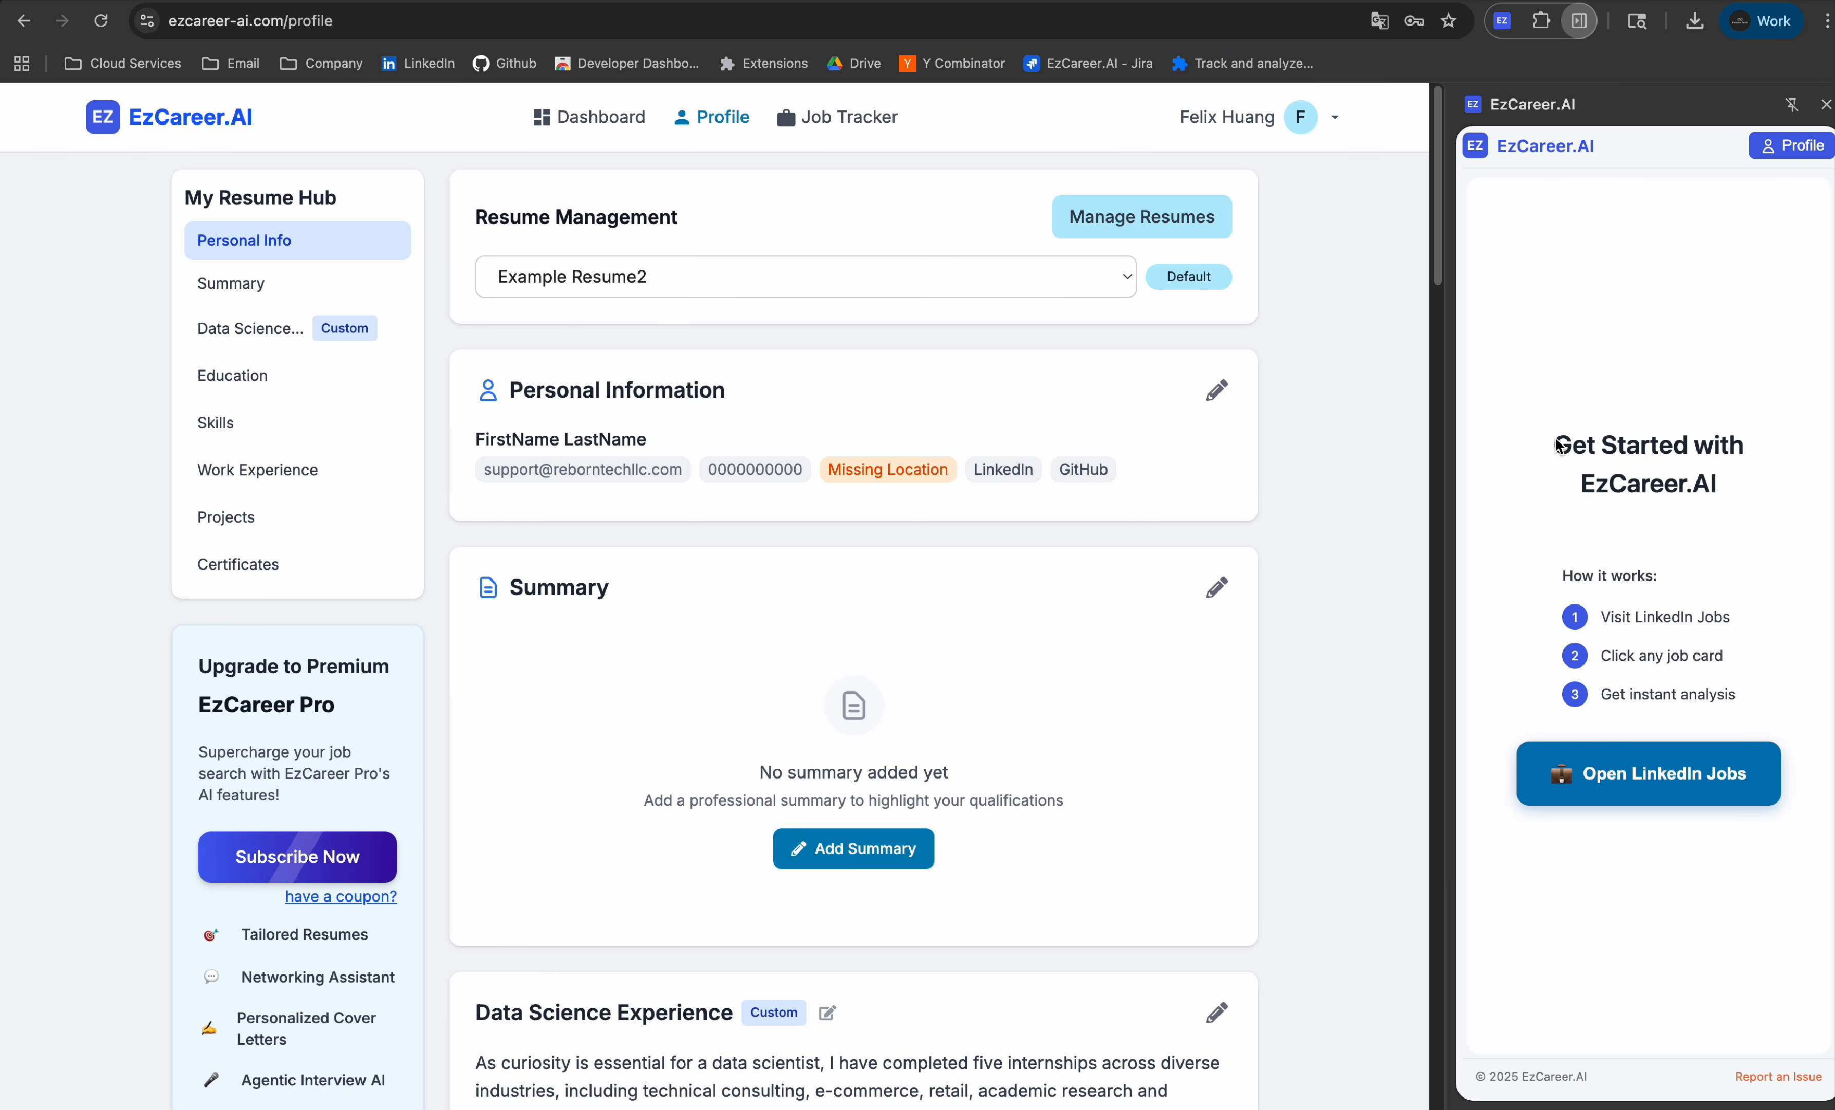
{"action": "left_click", "coordinate": [1614, 786]}
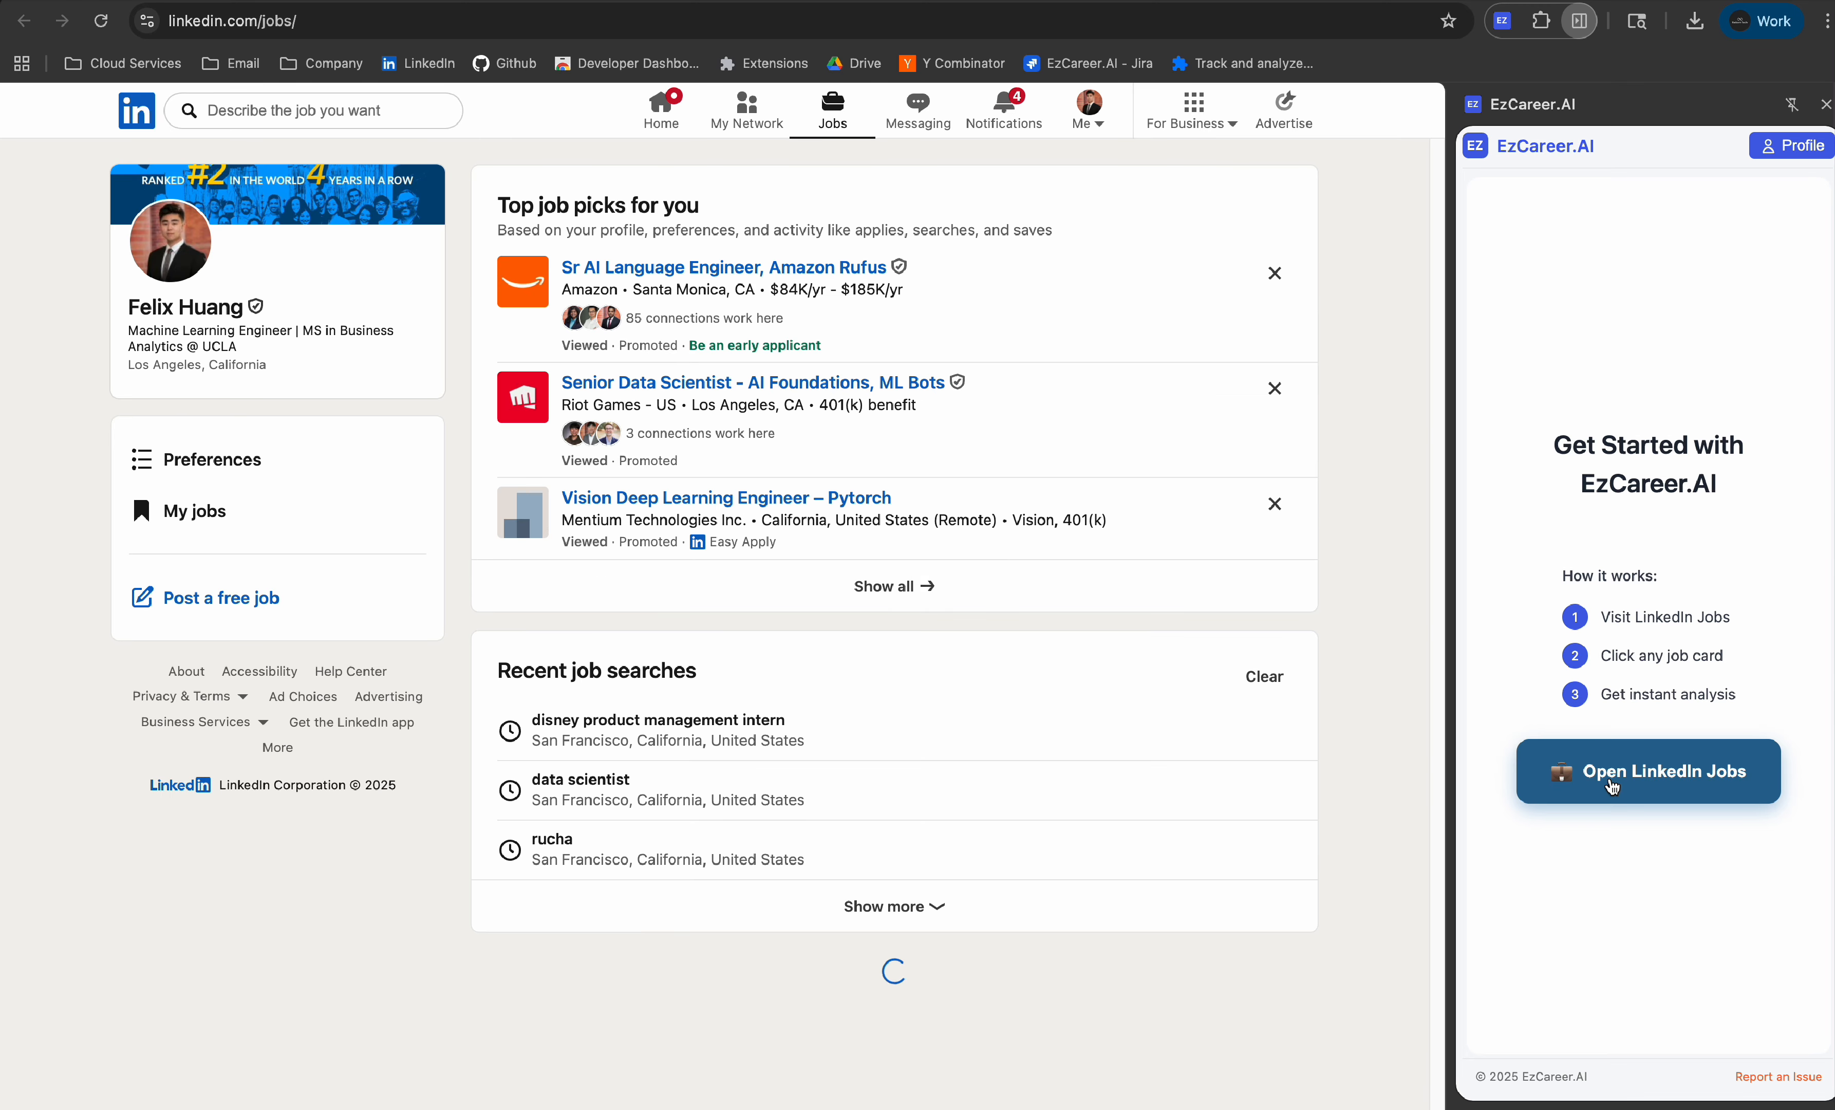
{"action": "left_click", "coordinate": [740, 267]}
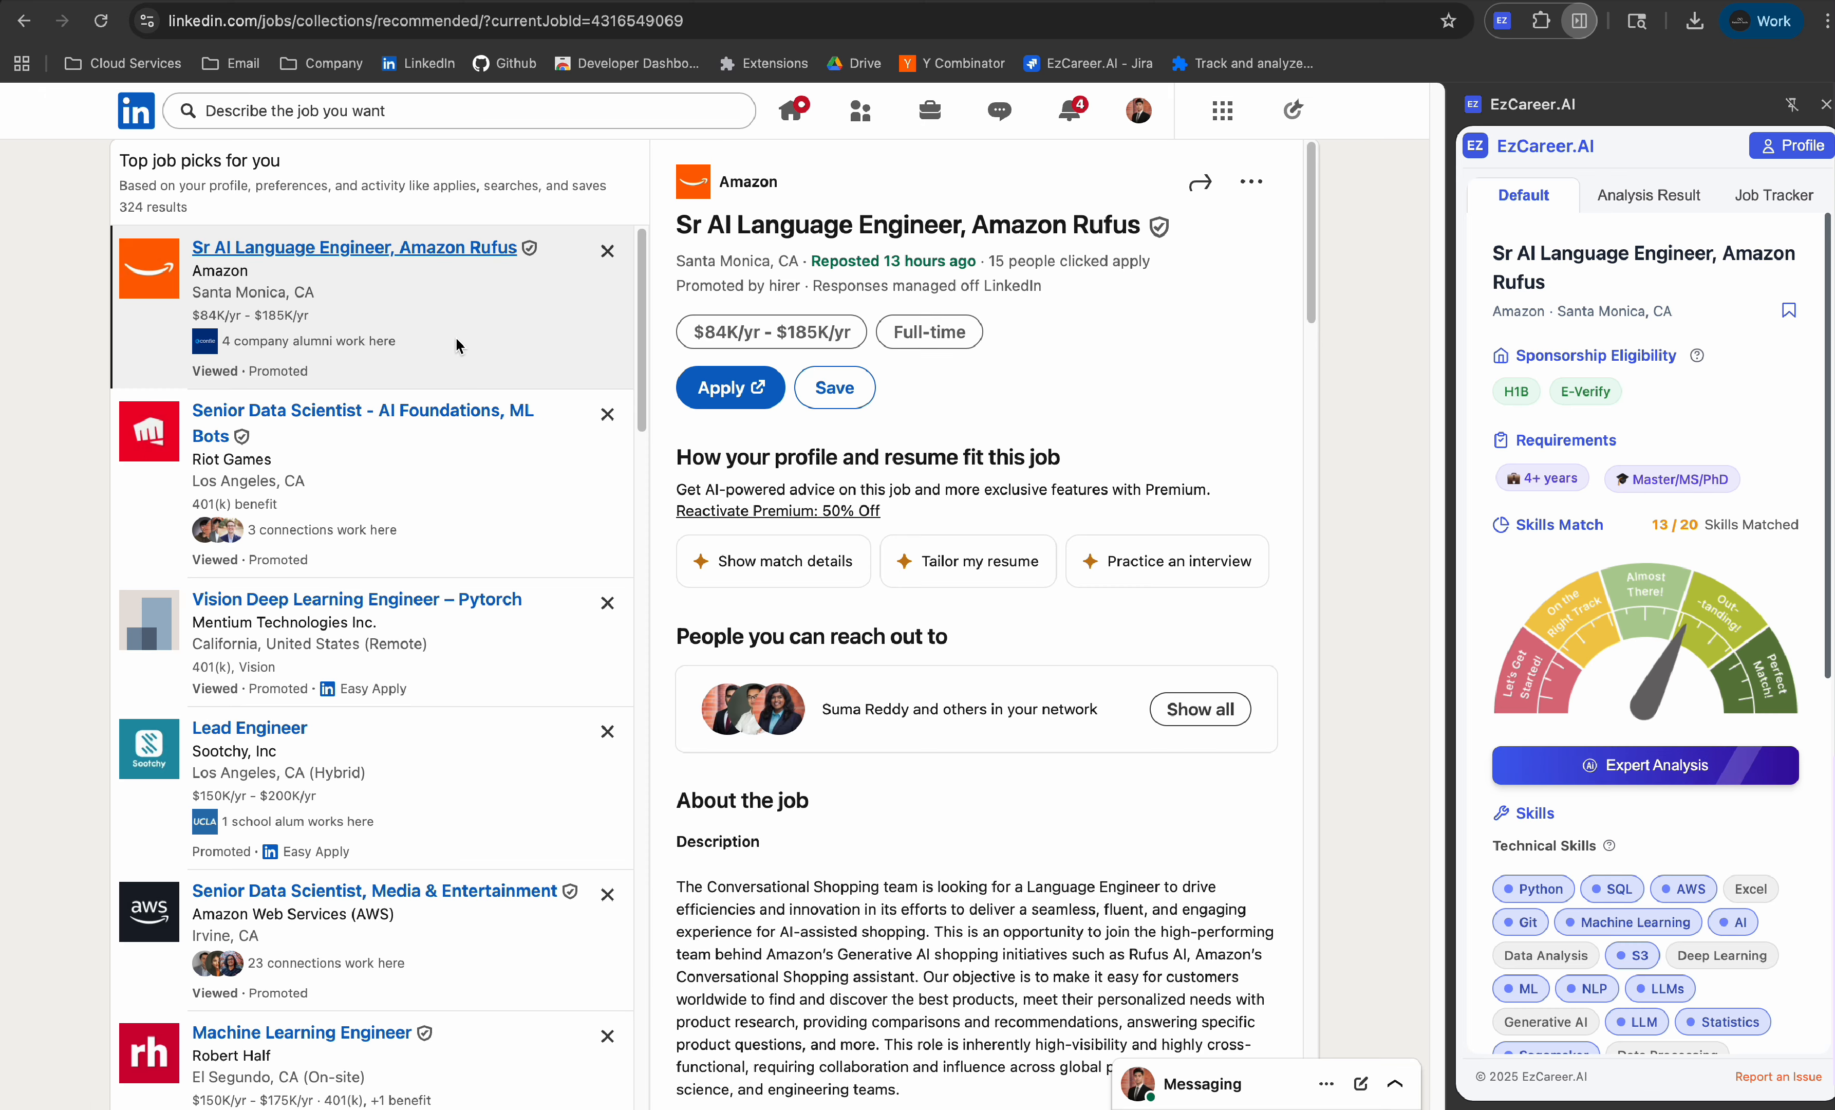
Step: Examine the Amazon job's sponsorship eligibility, requirements, skills match gauge and technical skills in the extension's analysis
{"action": "left_click_drag", "start_coordinate": [1503, 245], "coordinate": [1677, 383]}
{"action": "left_click", "coordinate": [1679, 385]}
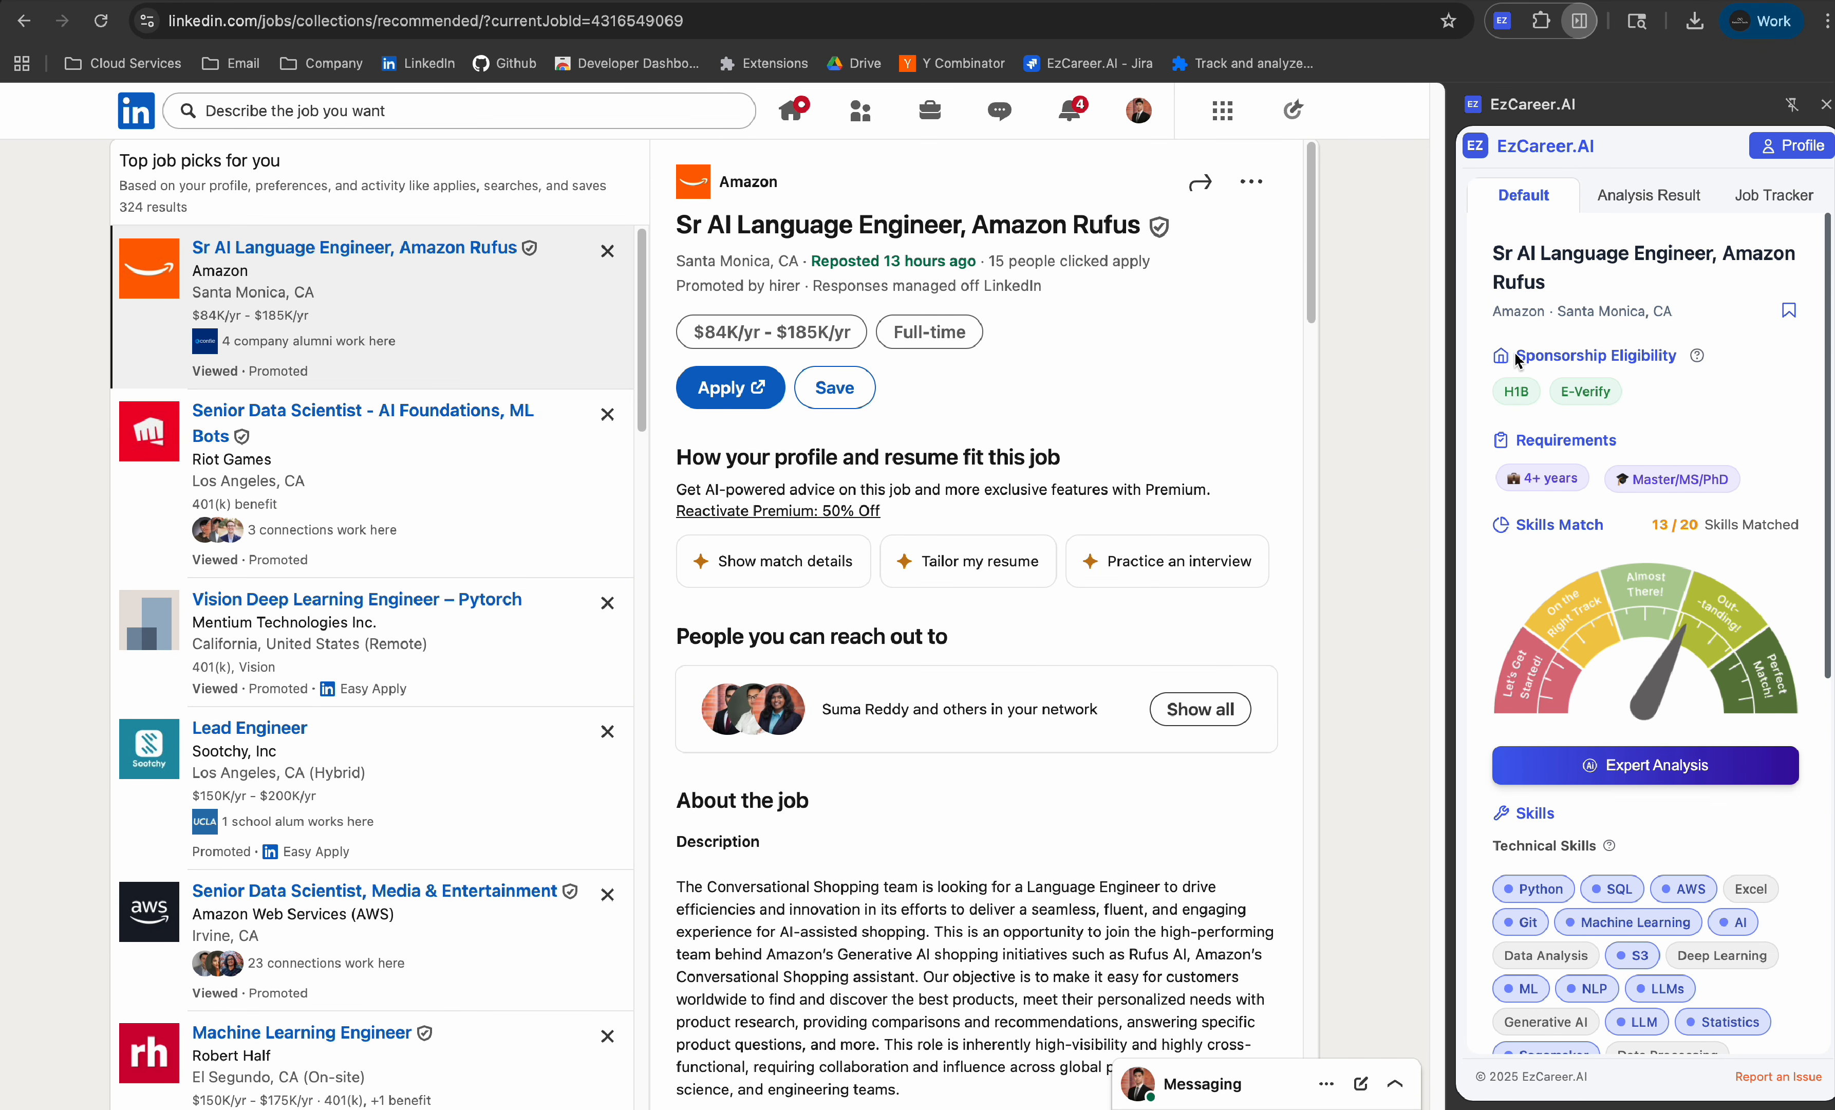
{"action": "left_click_drag", "start_coordinate": [1515, 353], "coordinate": [1649, 354]}
{"action": "left_click", "coordinate": [1649, 355]}
{"action": "left_click_drag", "start_coordinate": [1514, 442], "coordinate": [1595, 443]}
{"action": "left_click", "coordinate": [1597, 444]}
{"action": "scroll", "coordinate": [1597, 443], "scroll_direction": "down", "scroll_amount": 1}
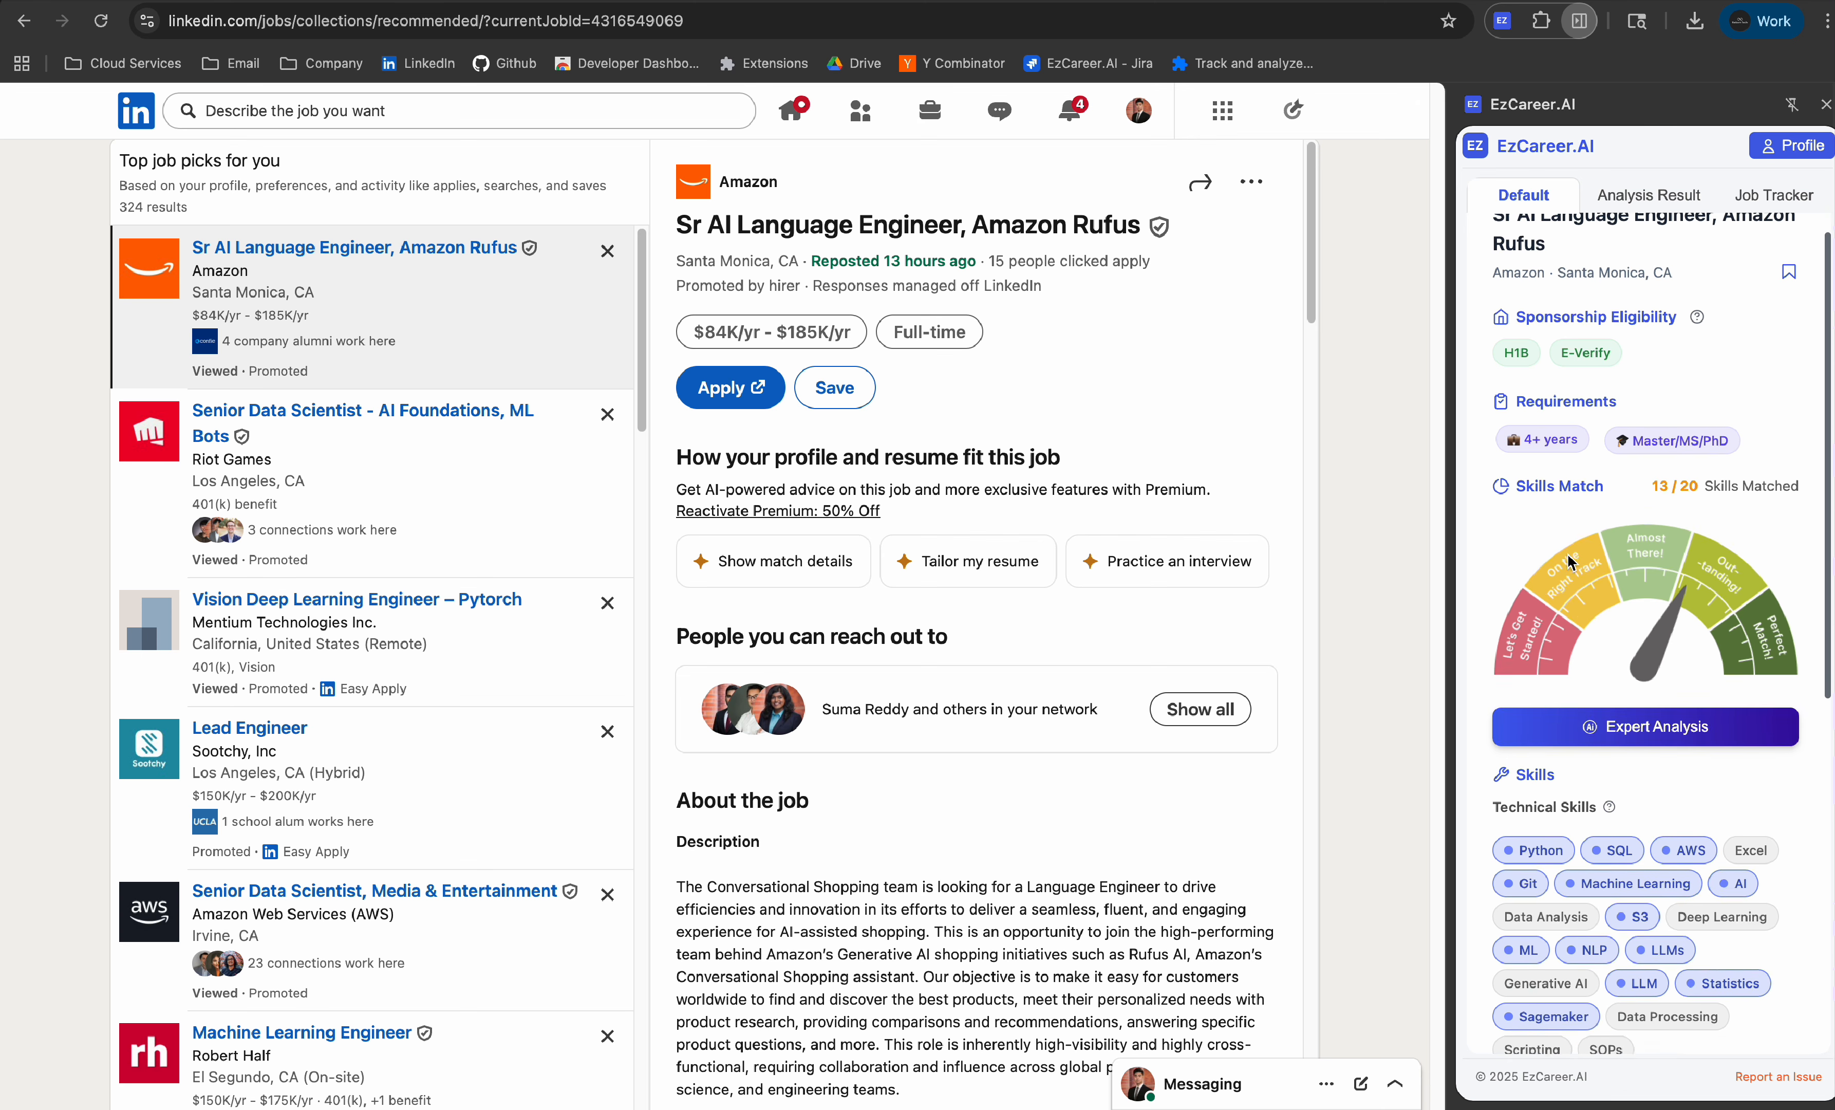
{"action": "left_click_drag", "start_coordinate": [1515, 447], "coordinate": [1796, 449]}
{"action": "left_click", "coordinate": [1796, 448]}
{"action": "scroll", "coordinate": [1671, 635], "scroll_direction": "down", "scroll_amount": 2}
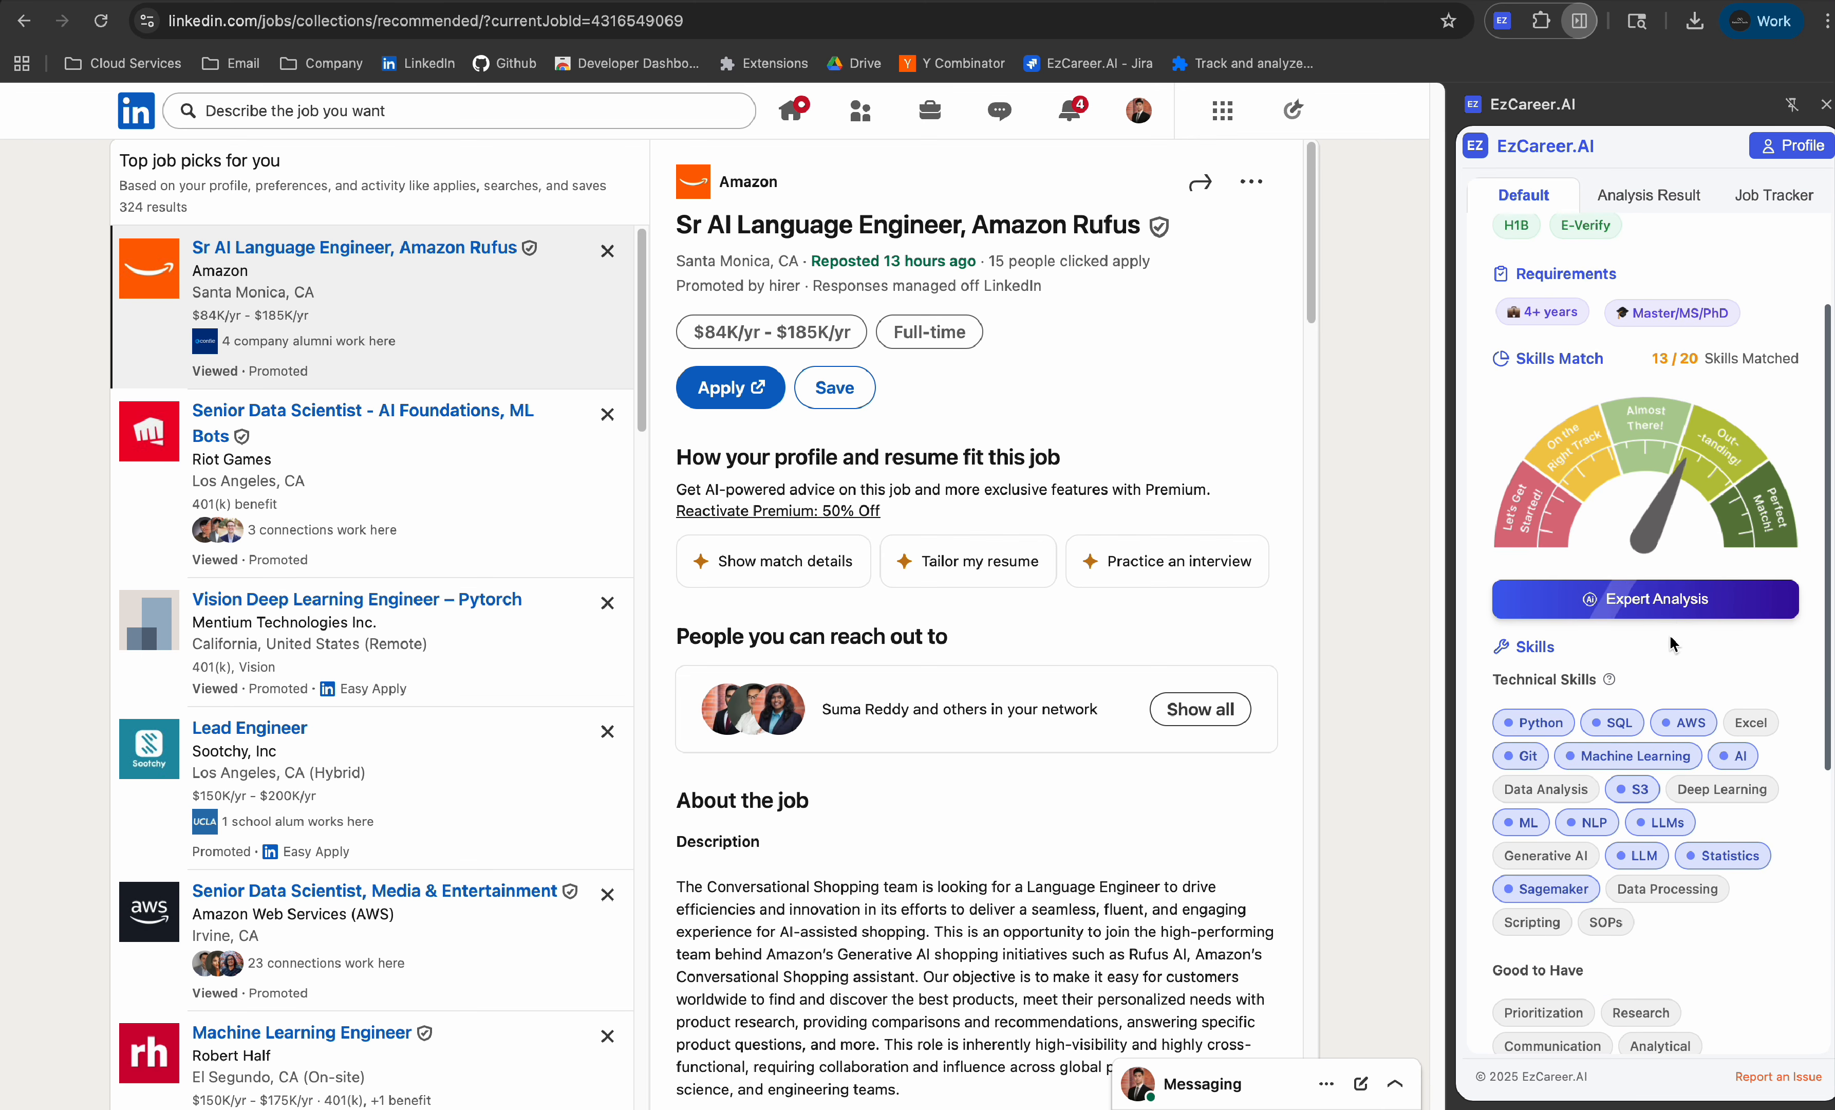
{"action": "scroll", "coordinate": [1671, 635], "scroll_direction": "up", "scroll_amount": 1}
{"action": "double_click", "coordinate": [1620, 793]}
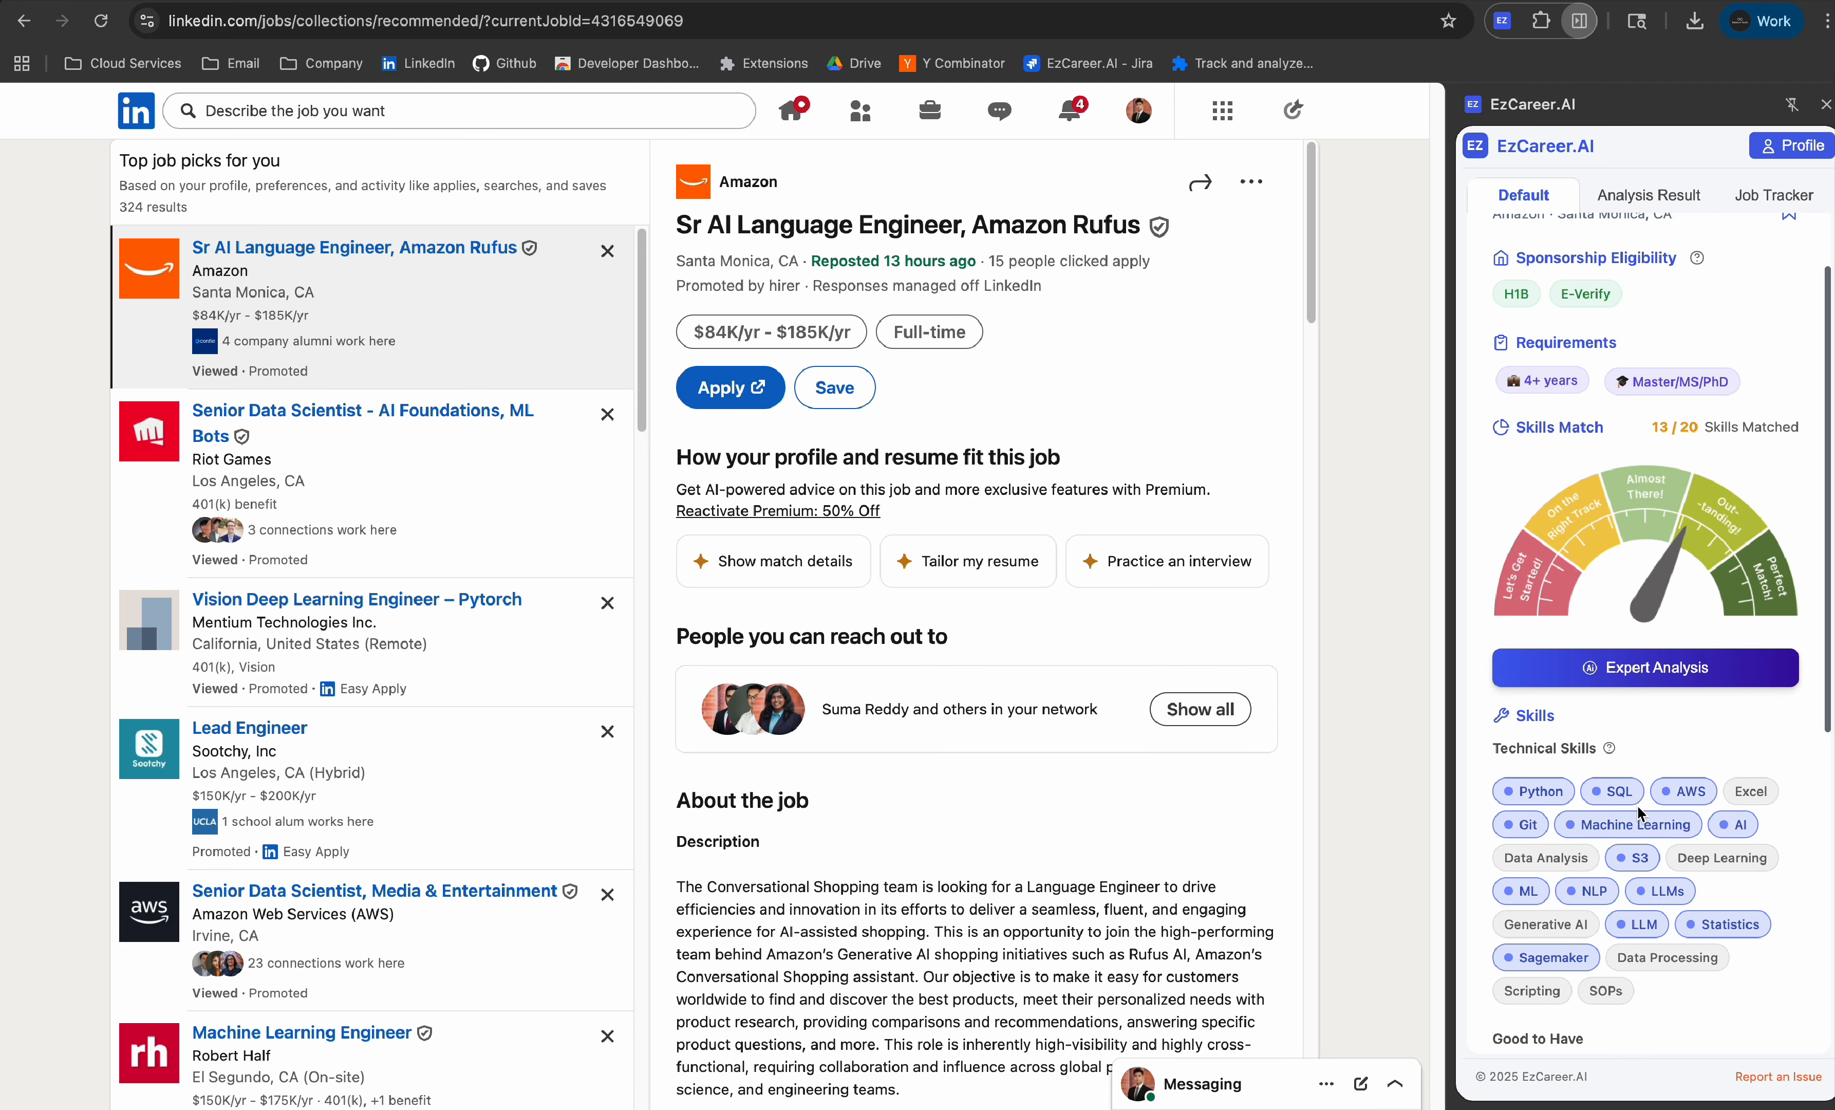
{"action": "scroll", "coordinate": [1657, 807], "scroll_direction": "up", "scroll_amount": 1}
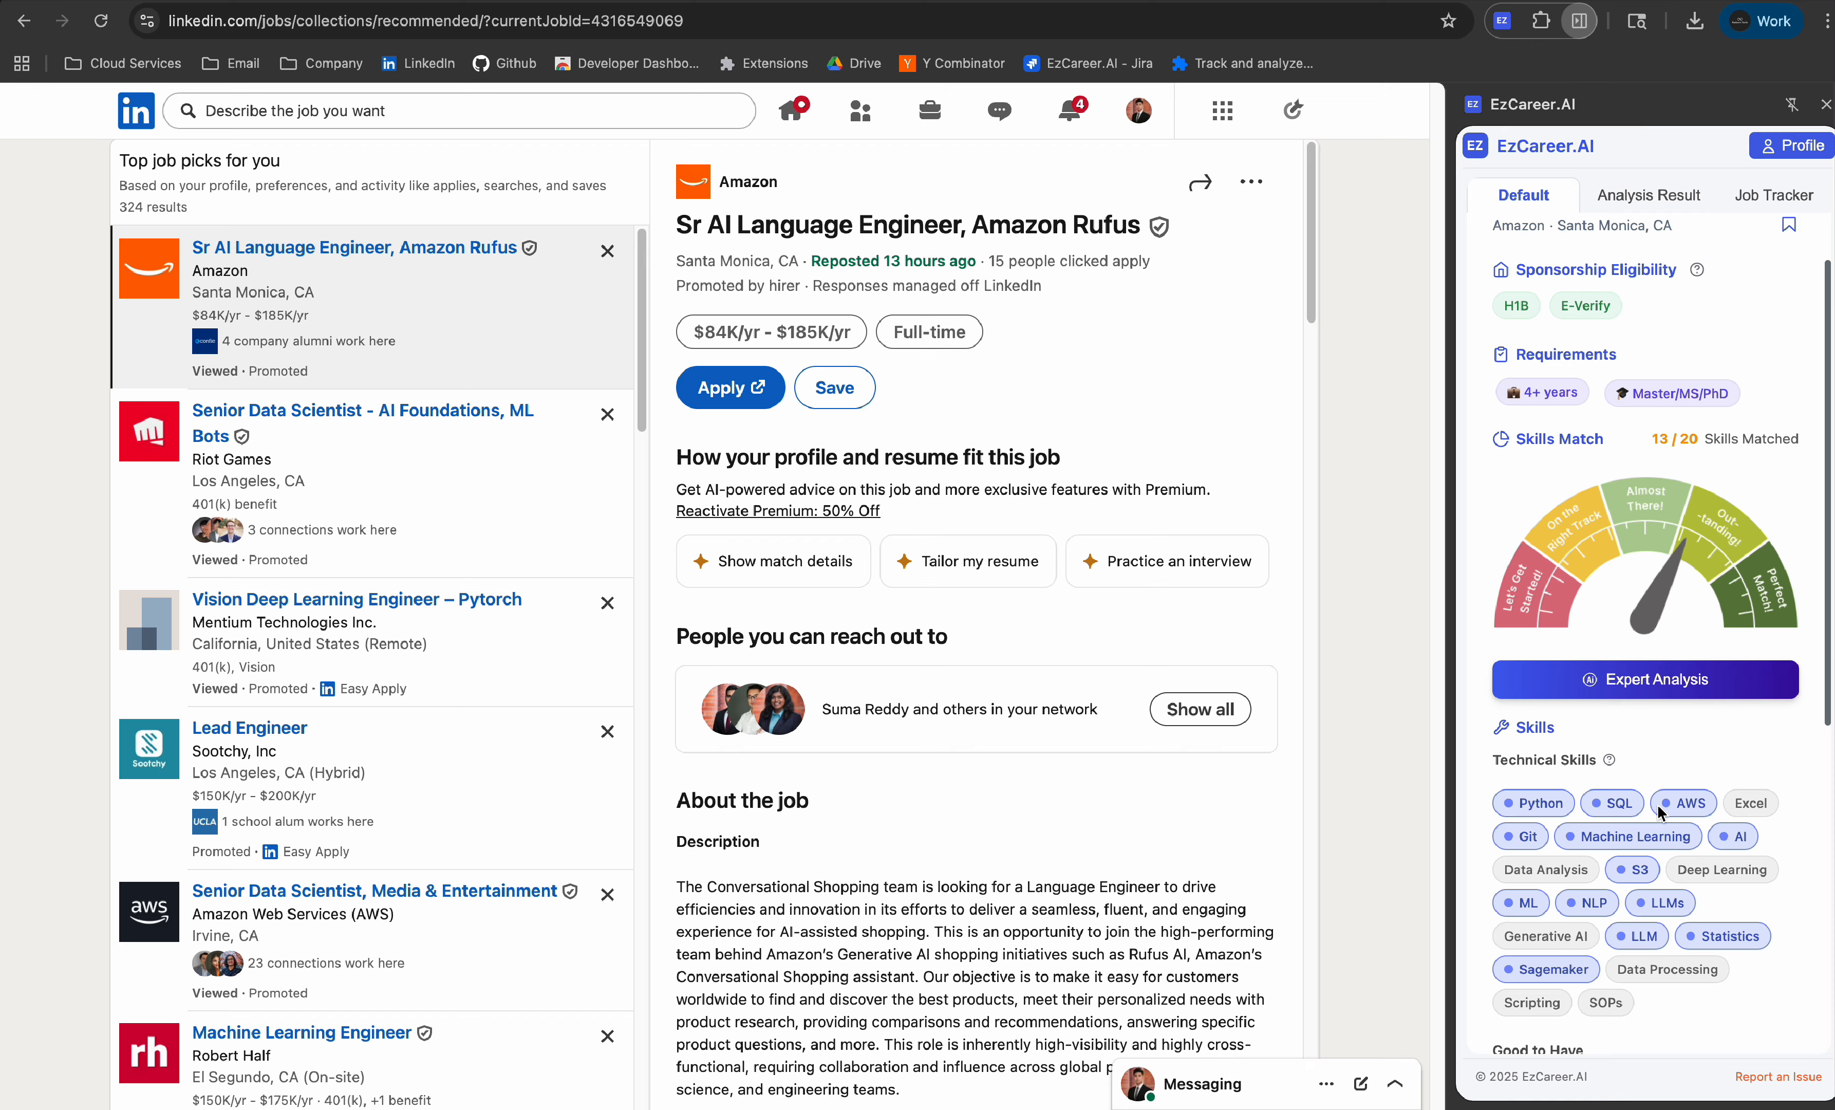
{"action": "scroll", "coordinate": [1657, 803], "scroll_direction": "up", "scroll_amount": 3}
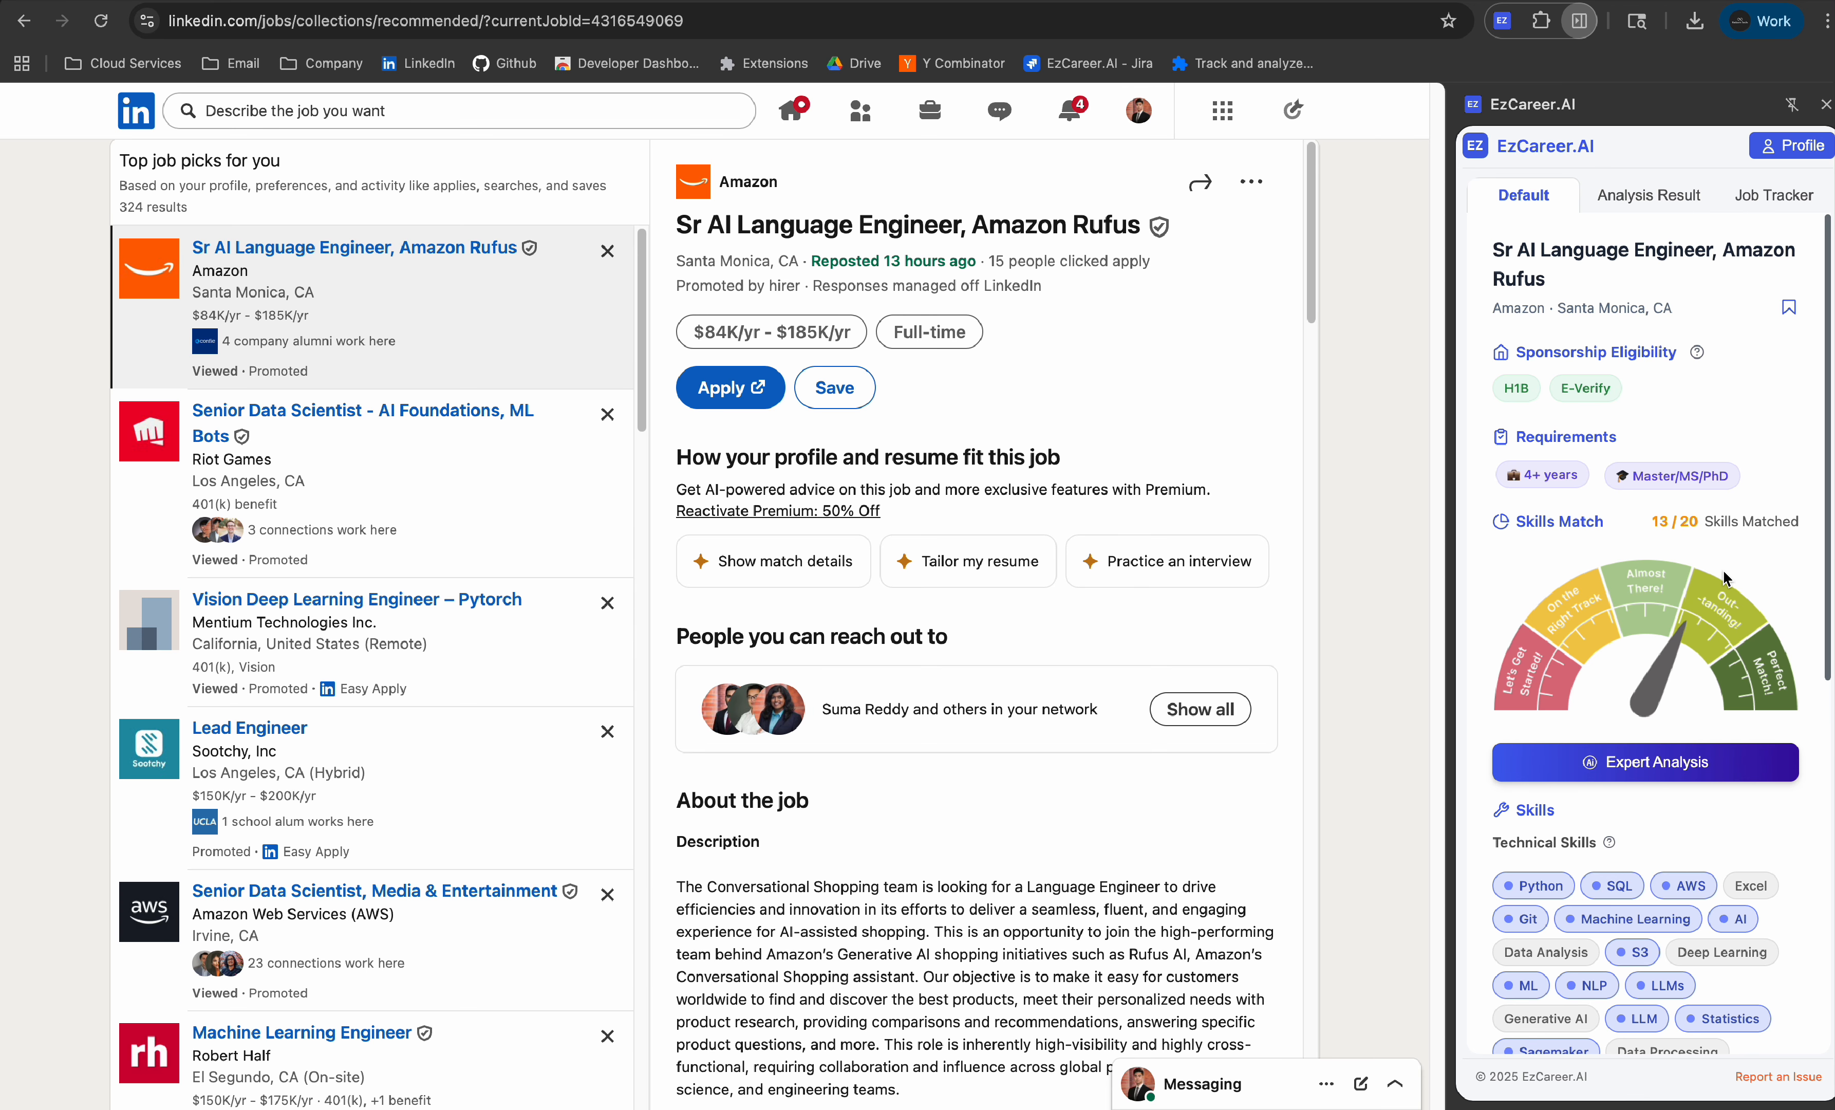
{"action": "scroll", "coordinate": [1726, 704], "scroll_direction": "up", "scroll_amount": 1}
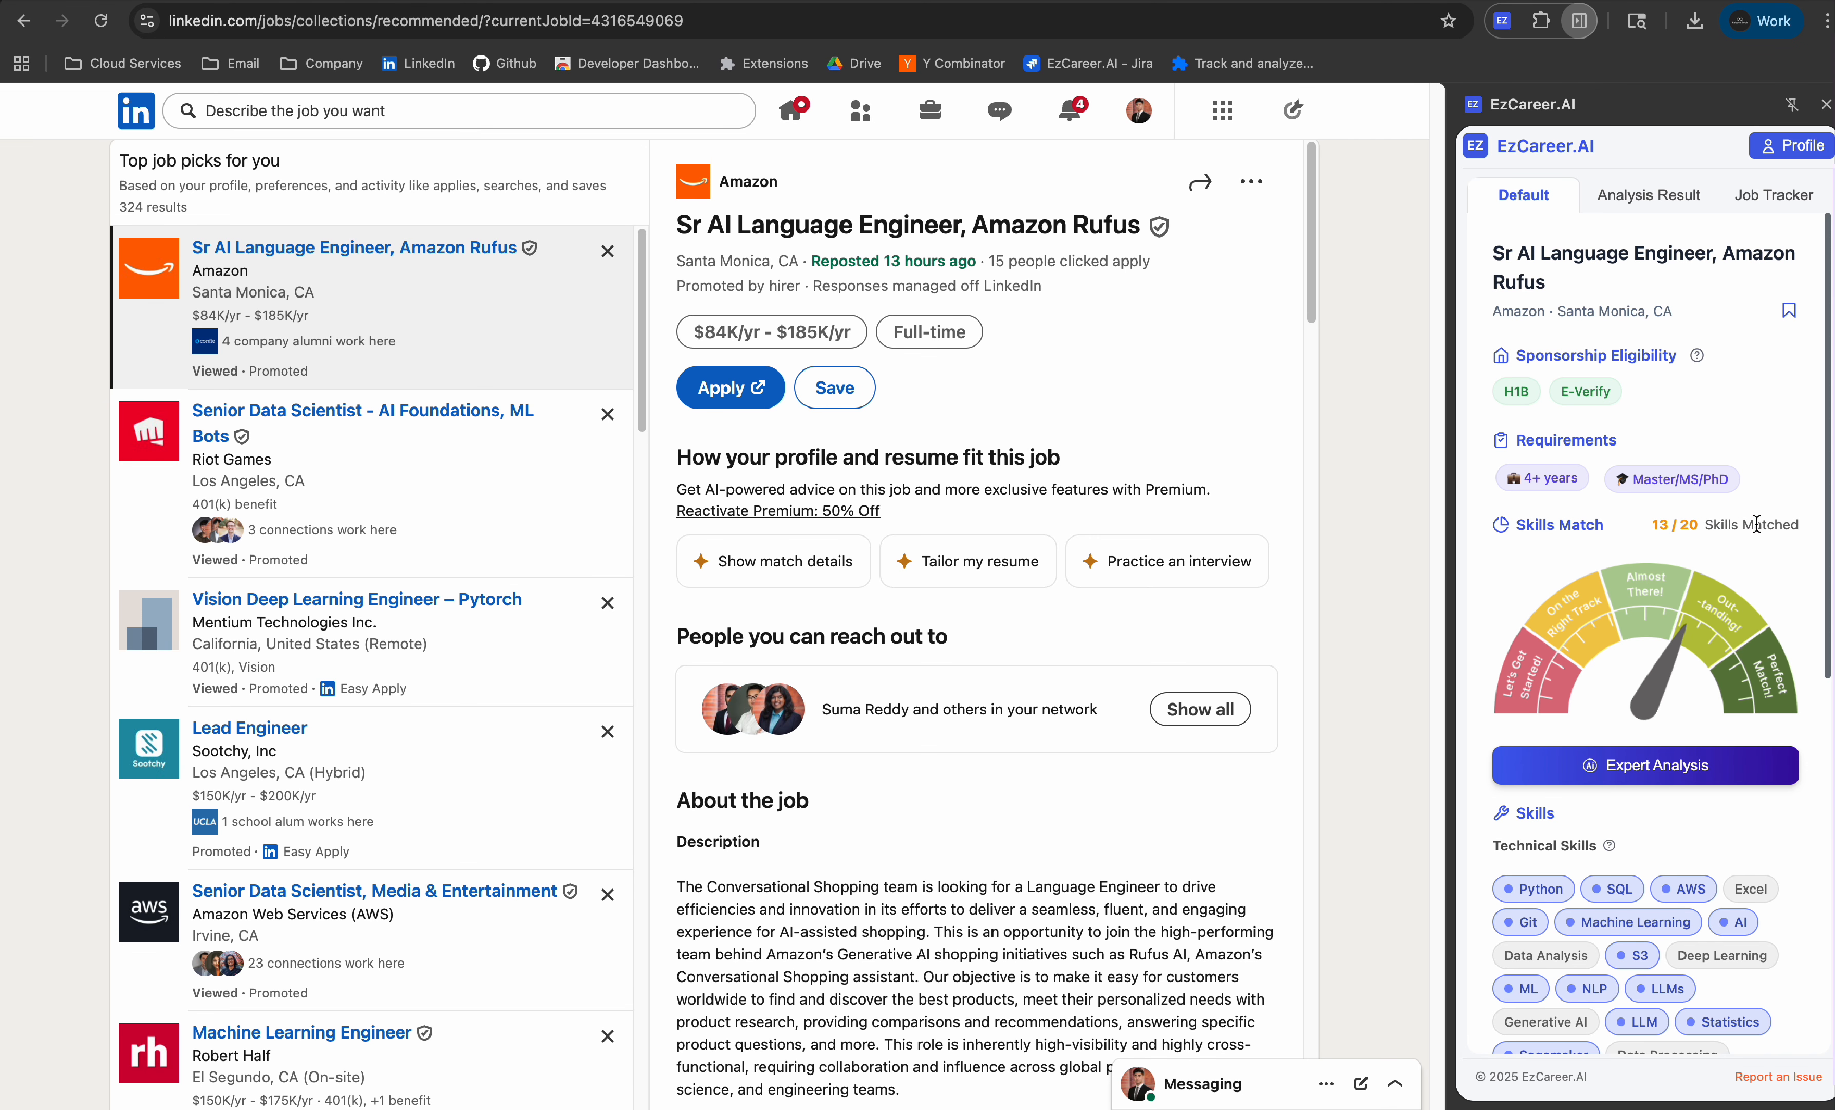
Step: Run the Expert Analysis for the Amazon job and review the resume's Overall Score, ATS Score and missing keywords
{"action": "left_click", "coordinate": [1611, 772]}
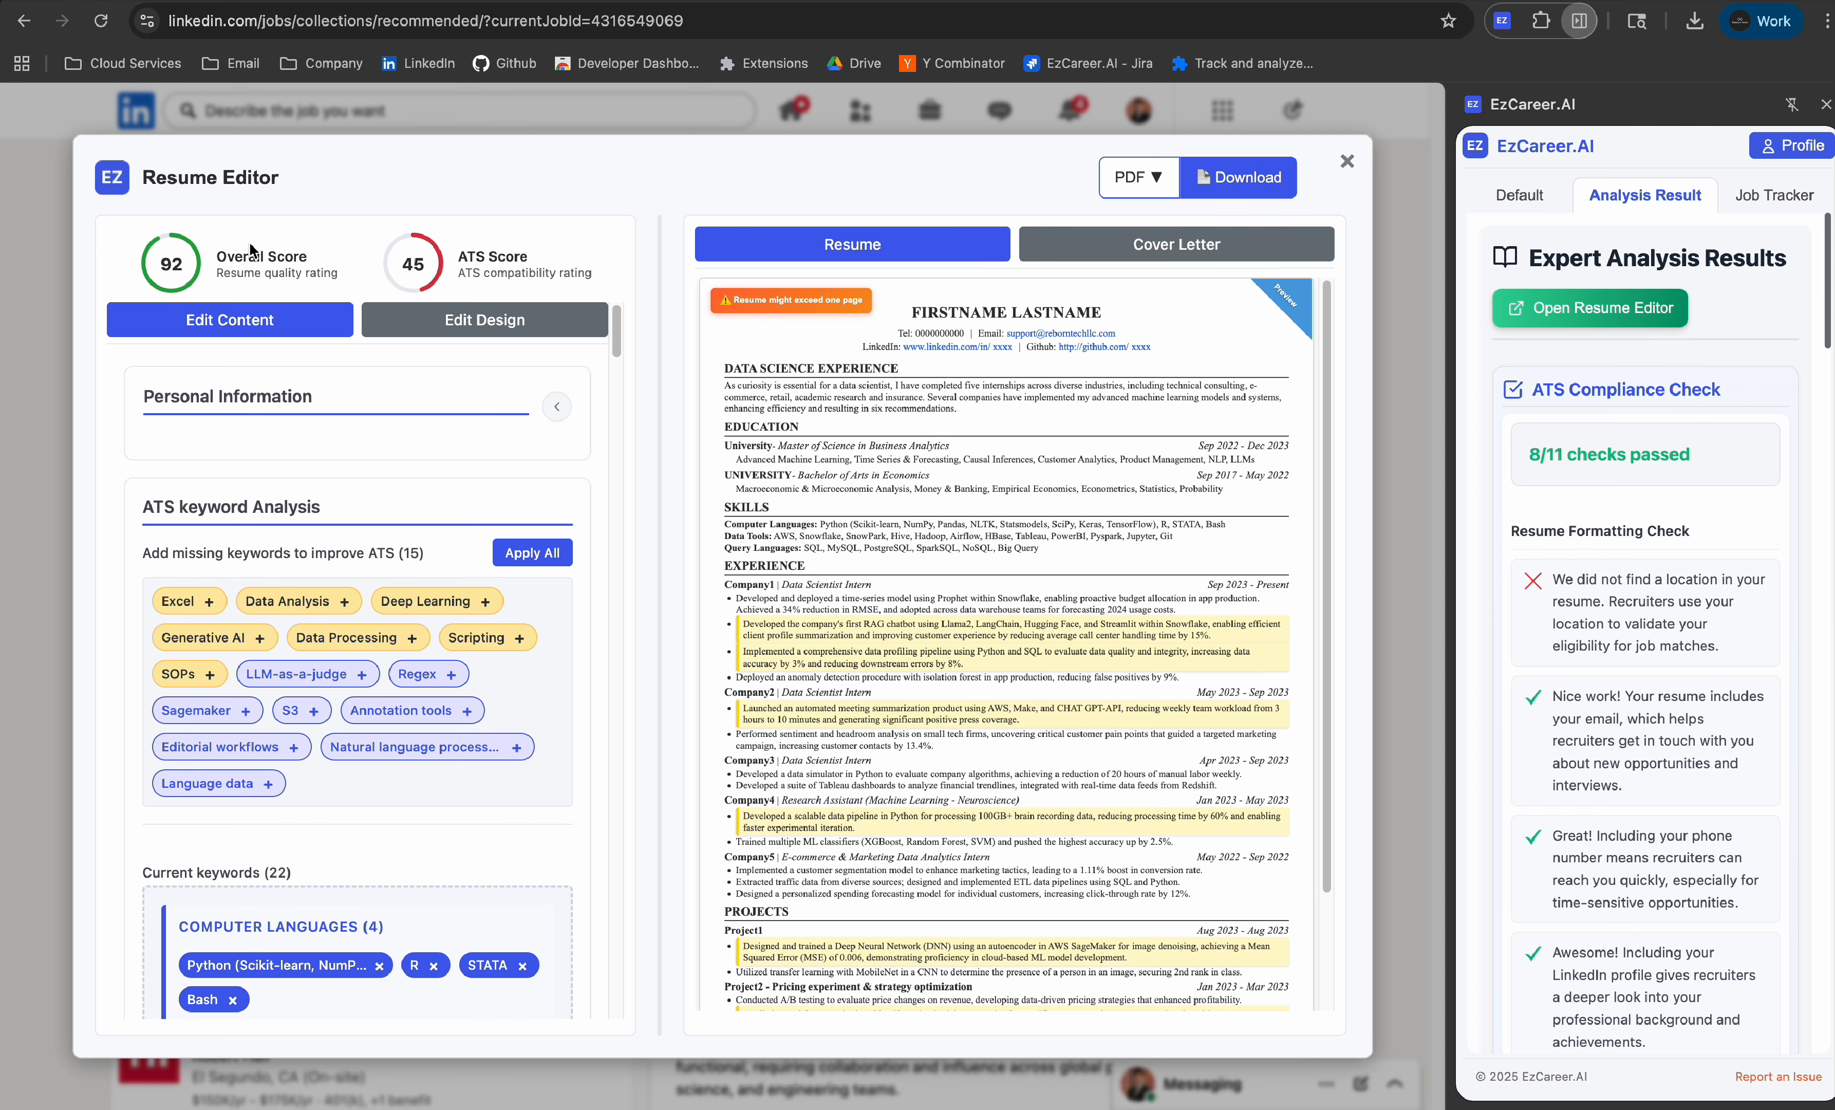
{"action": "left_click_drag", "start_coordinate": [217, 256], "coordinate": [317, 273]}
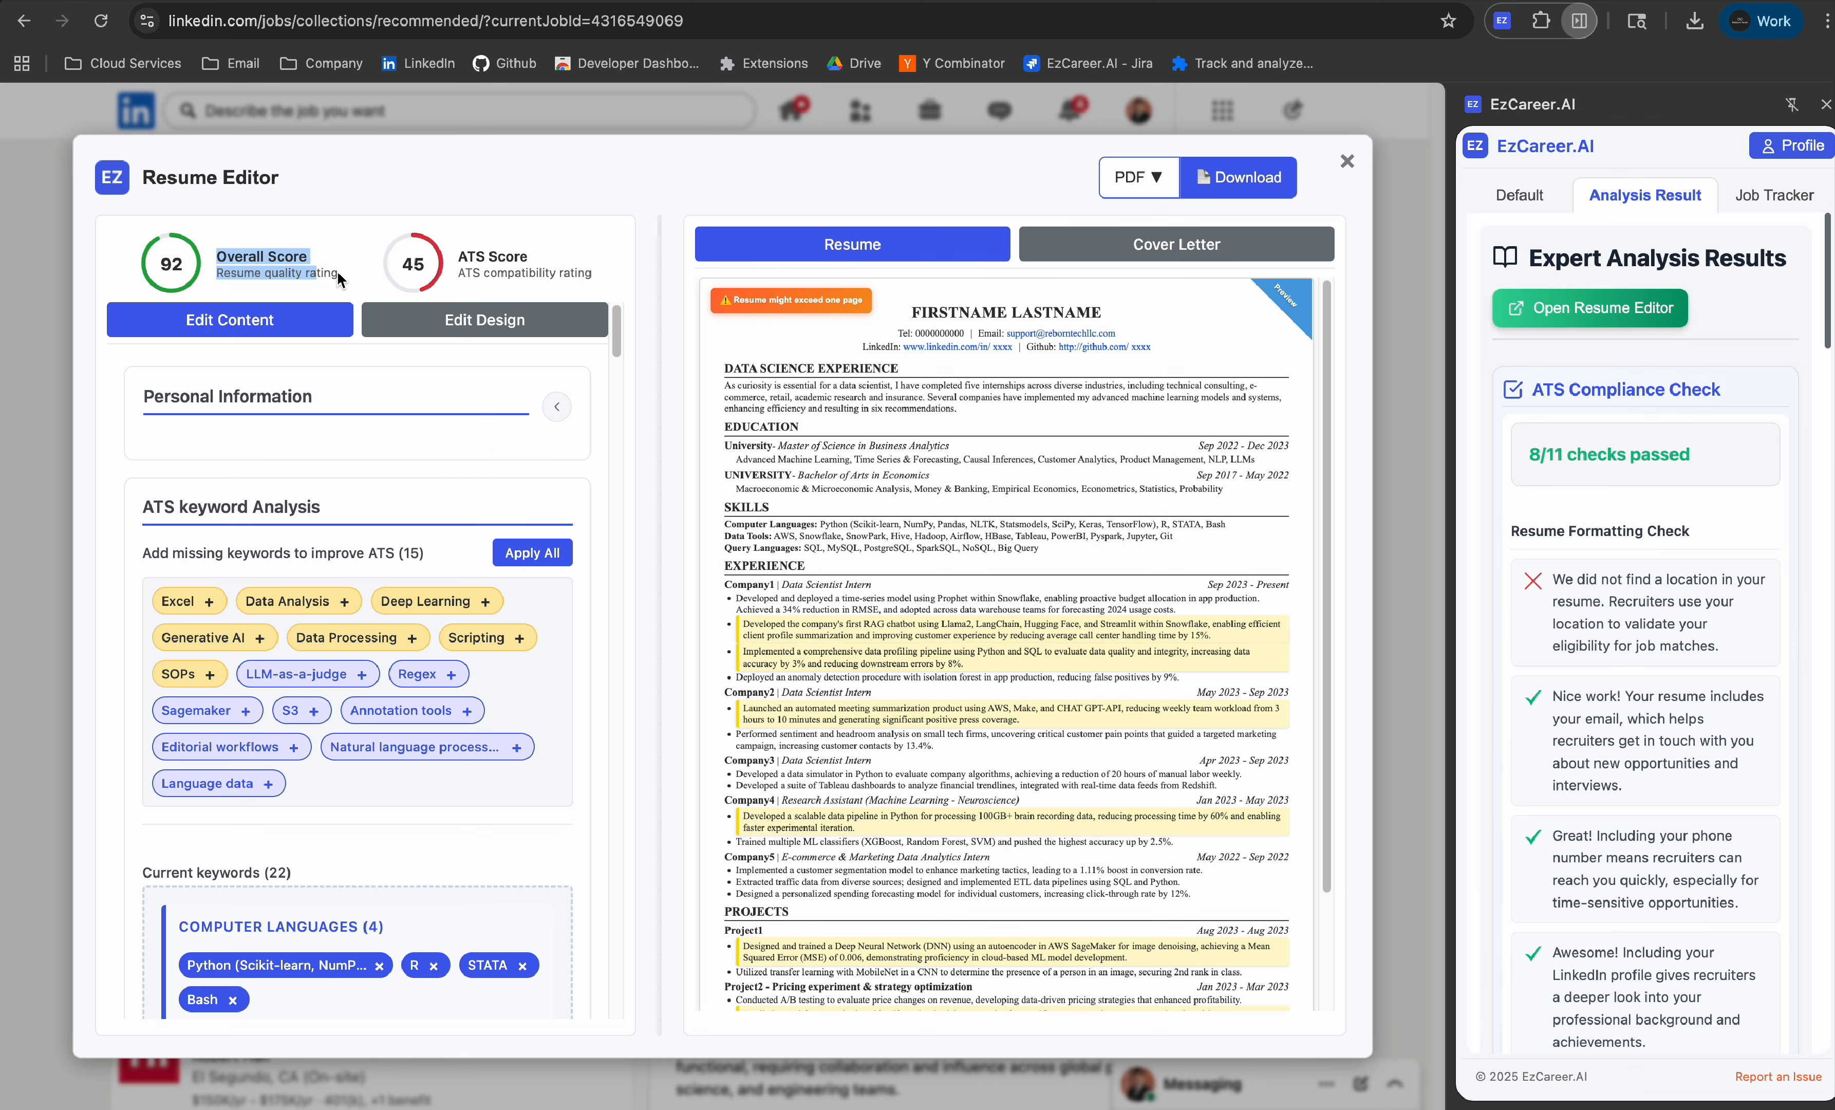
{"action": "left_click", "coordinate": [338, 273]}
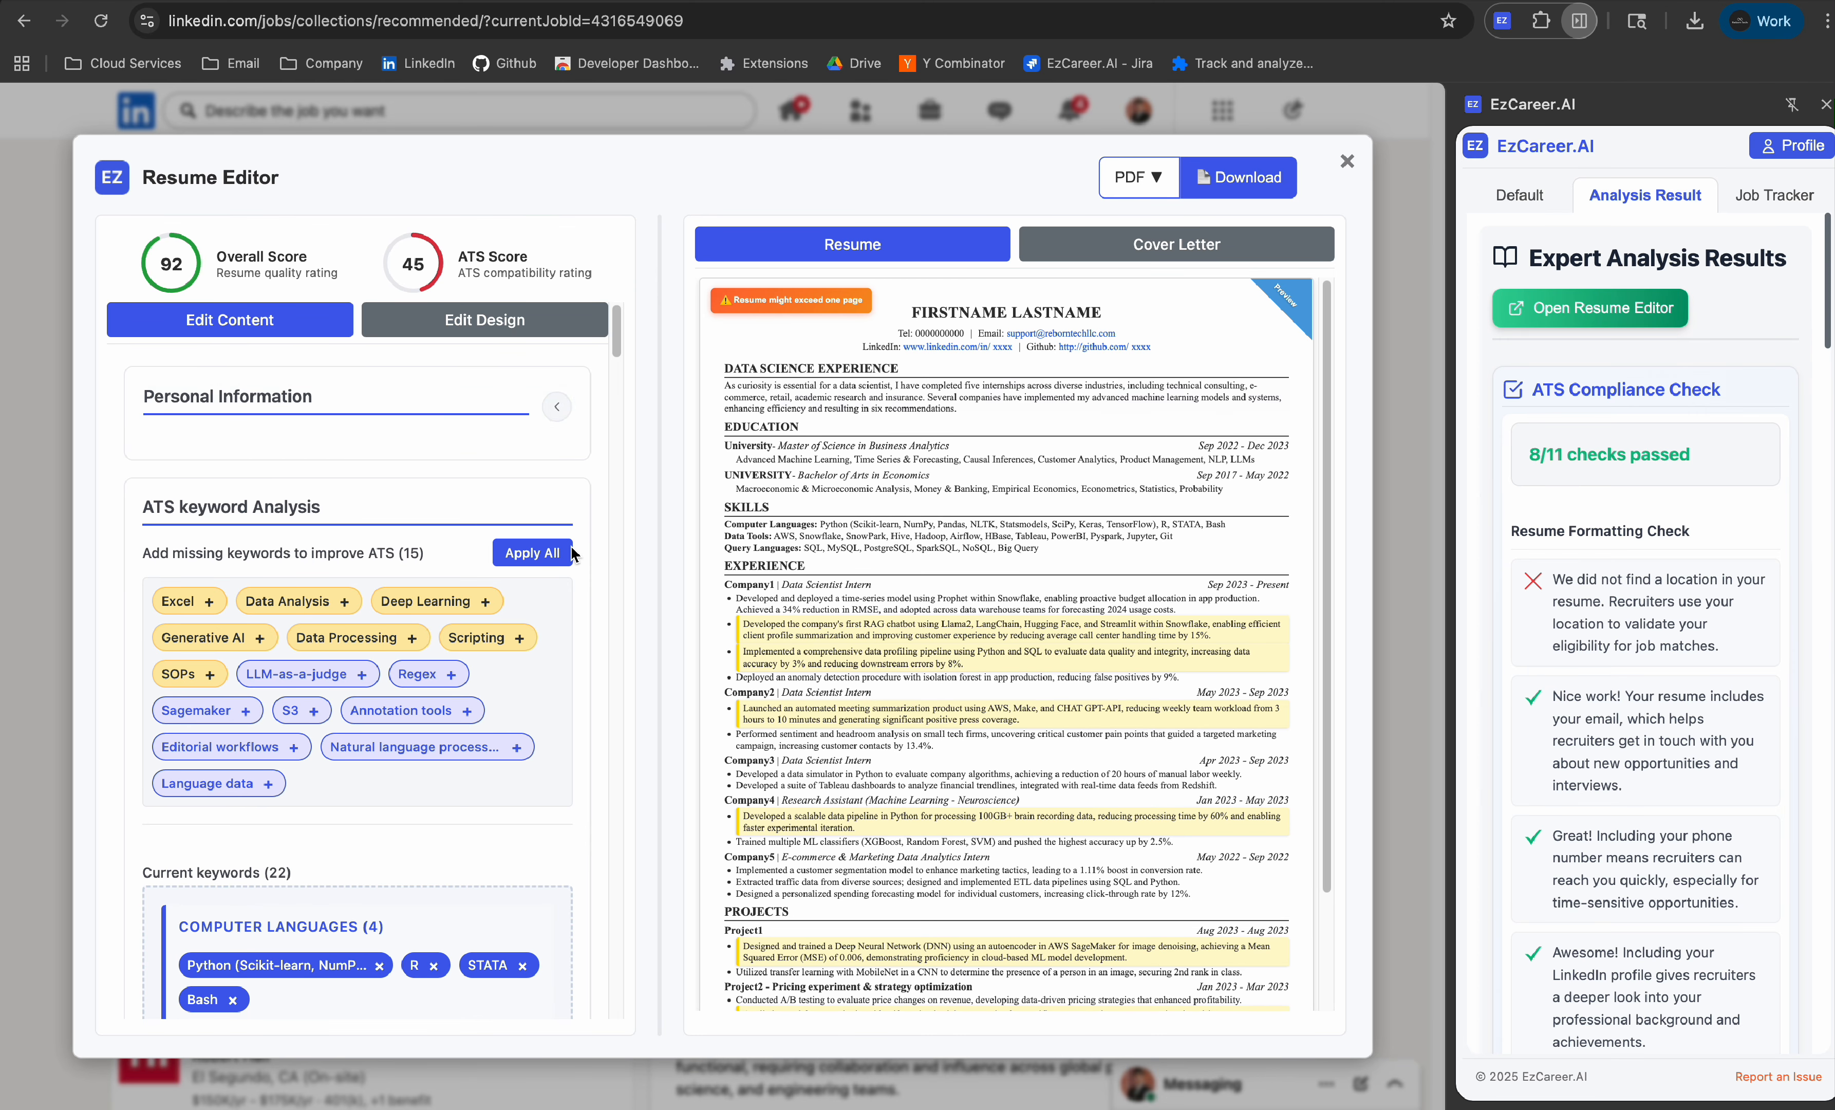
{"action": "scroll", "coordinate": [545, 568], "scroll_direction": "down", "scroll_amount": 1}
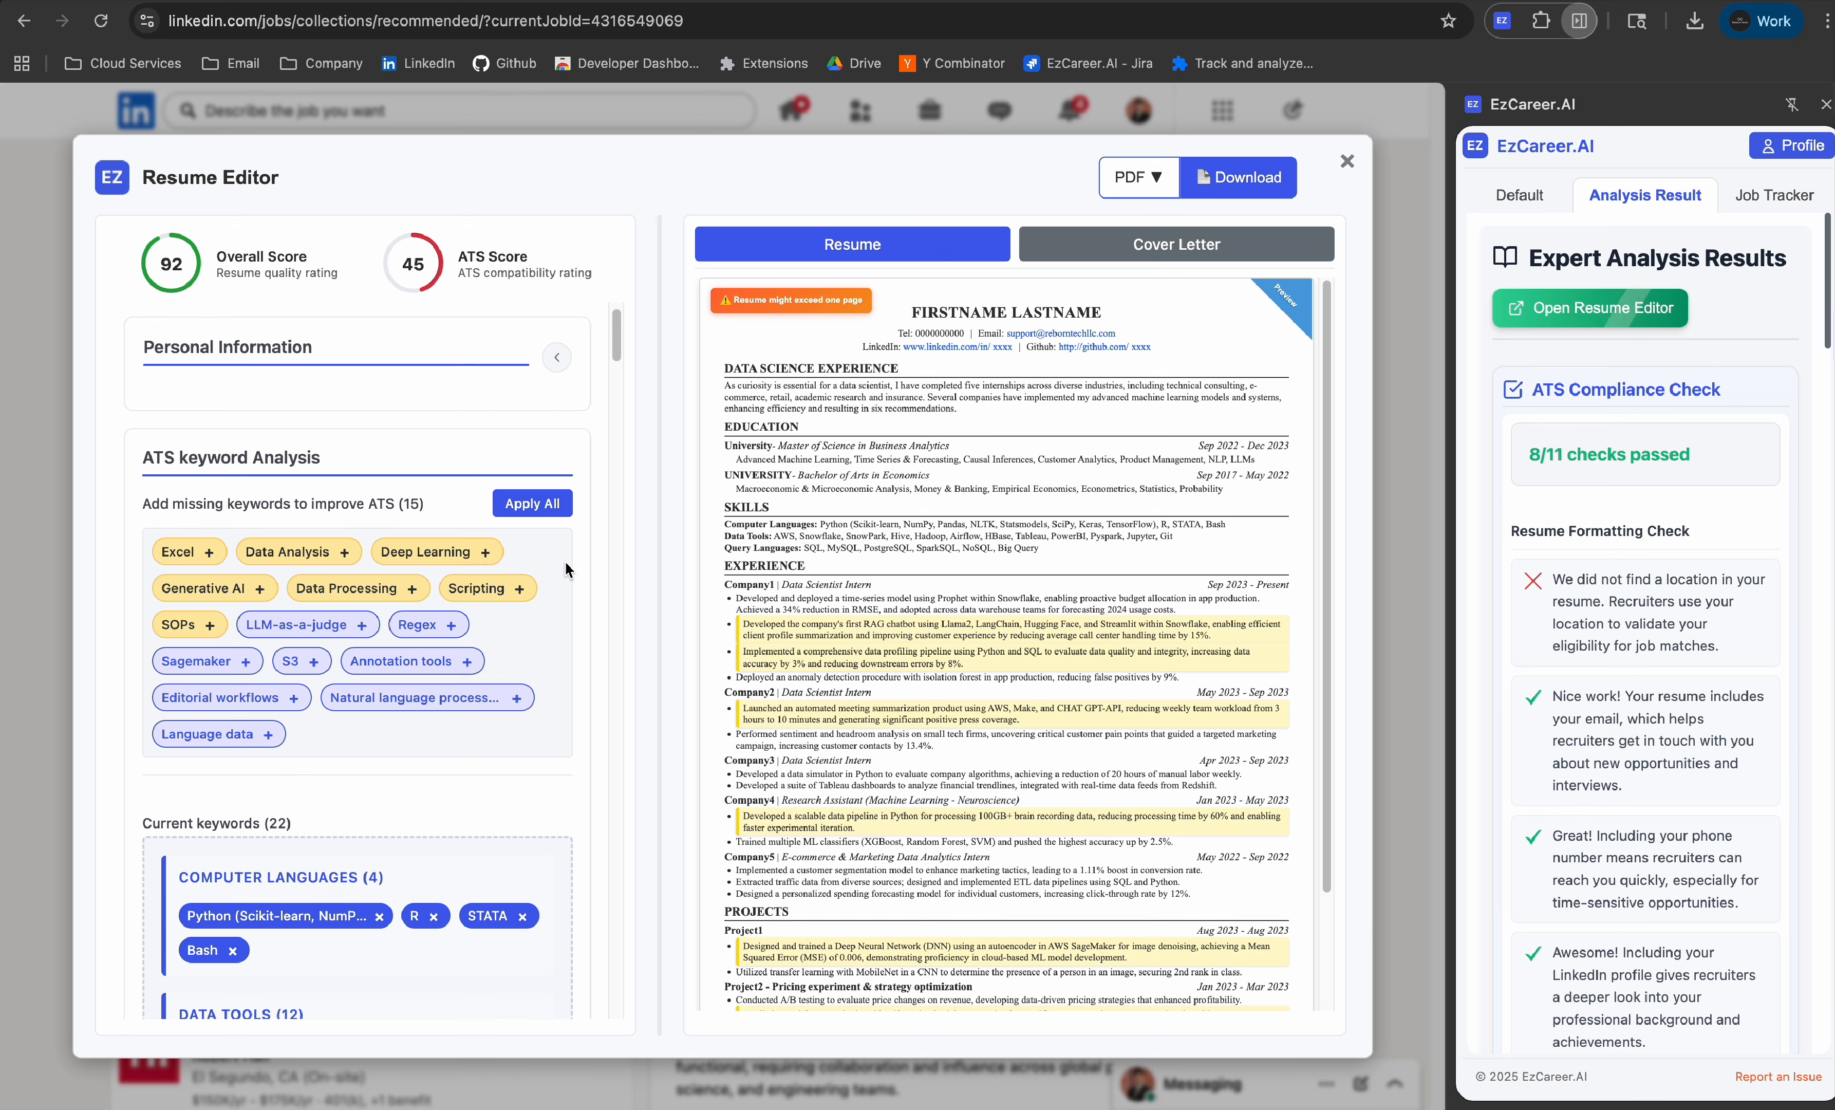
{"action": "scroll", "coordinate": [564, 568], "scroll_direction": "up", "scroll_amount": 1}
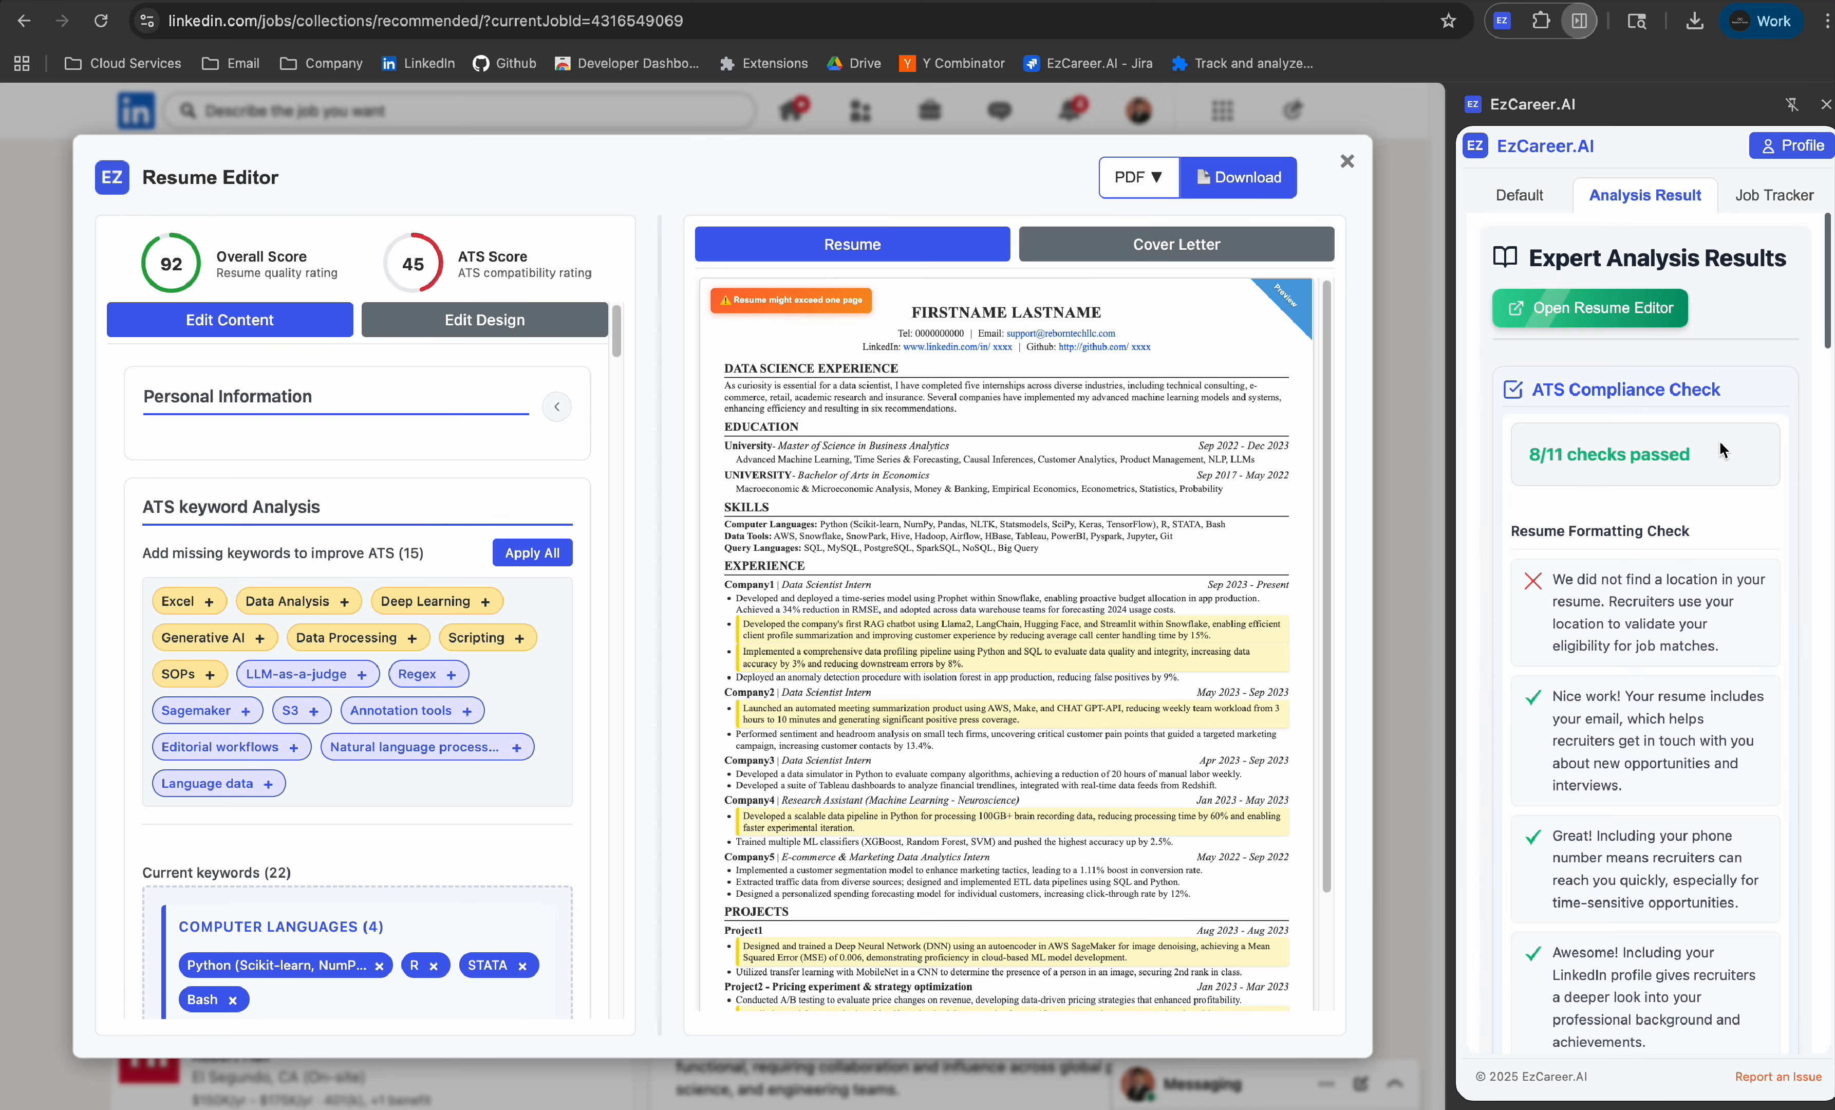
Step: Read the failed location item in the Resume Formatting Check and set the location in Personal Information to Los Angeles
{"action": "scroll", "coordinate": [1720, 447], "scroll_direction": "down", "scroll_amount": 3}
{"action": "scroll", "coordinate": [1720, 444], "scroll_direction": "up", "scroll_amount": 1}
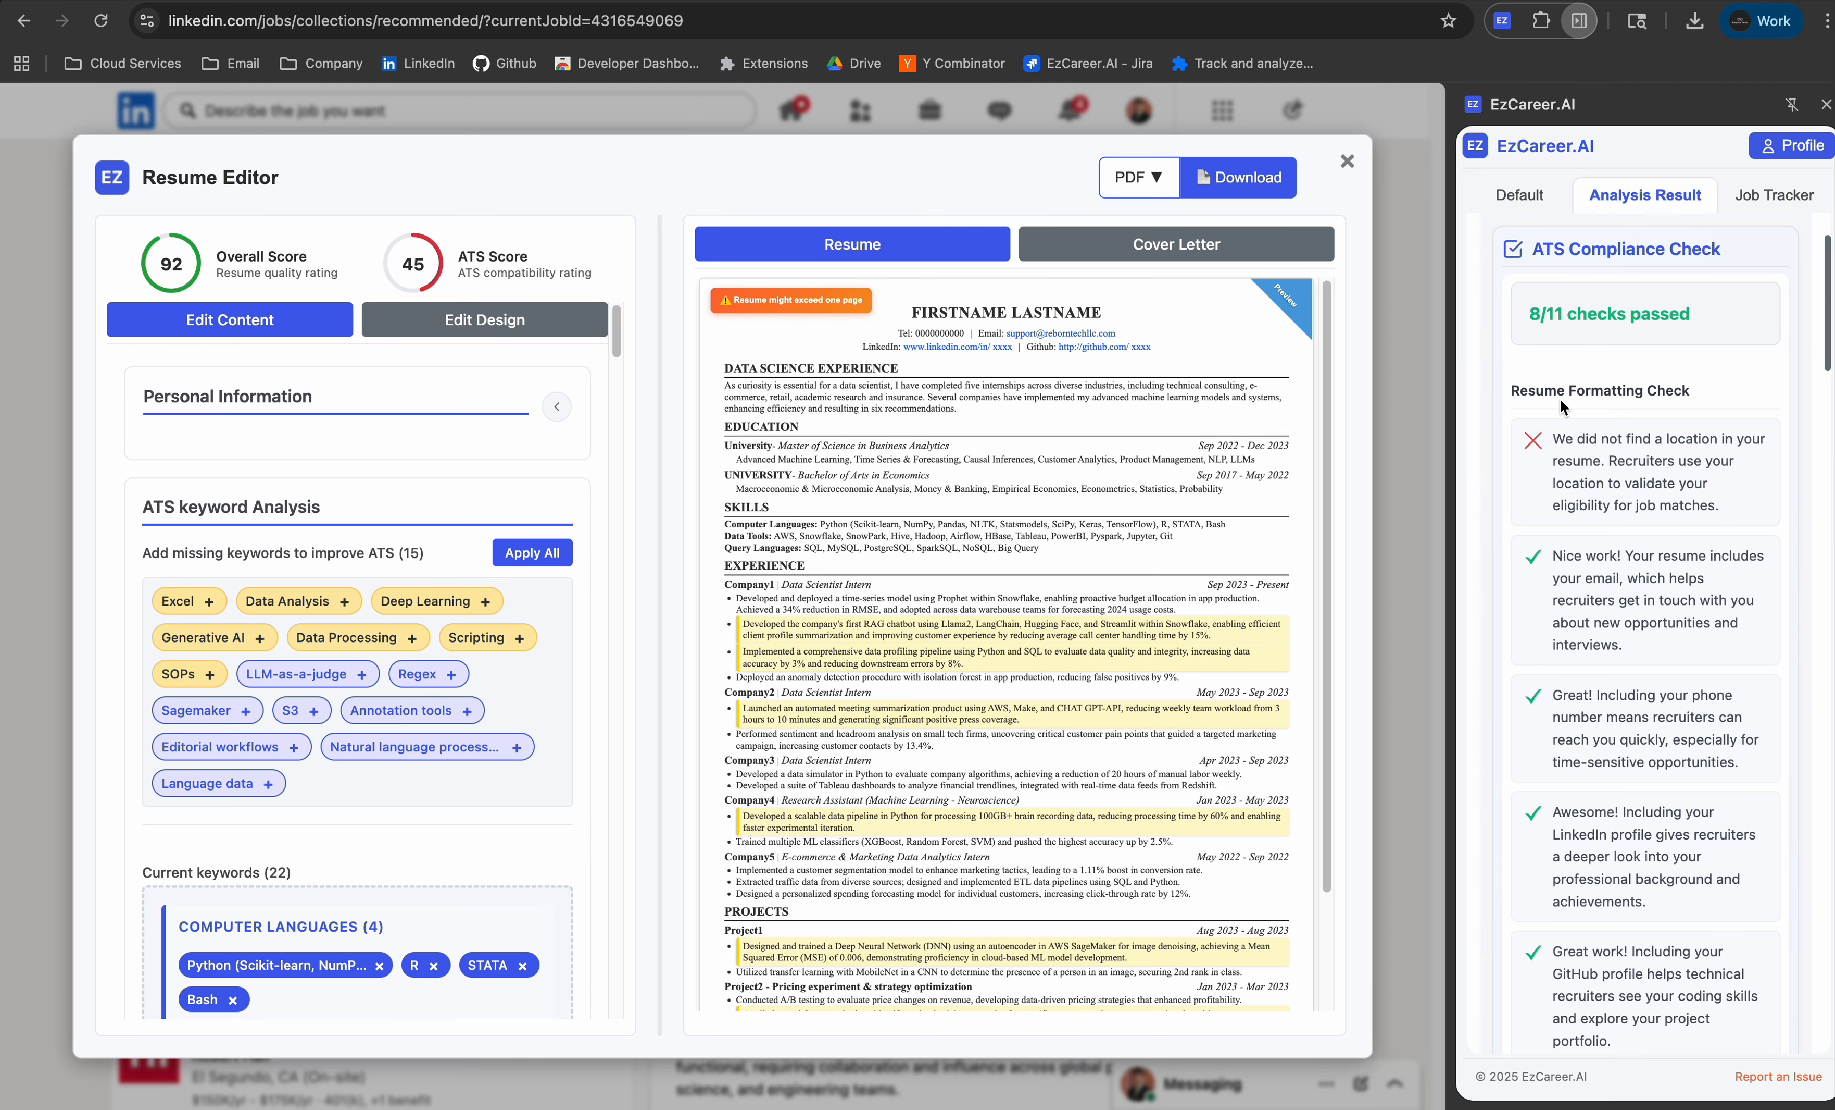
{"action": "scroll", "coordinate": [1653, 400], "scroll_direction": "down", "scroll_amount": 2}
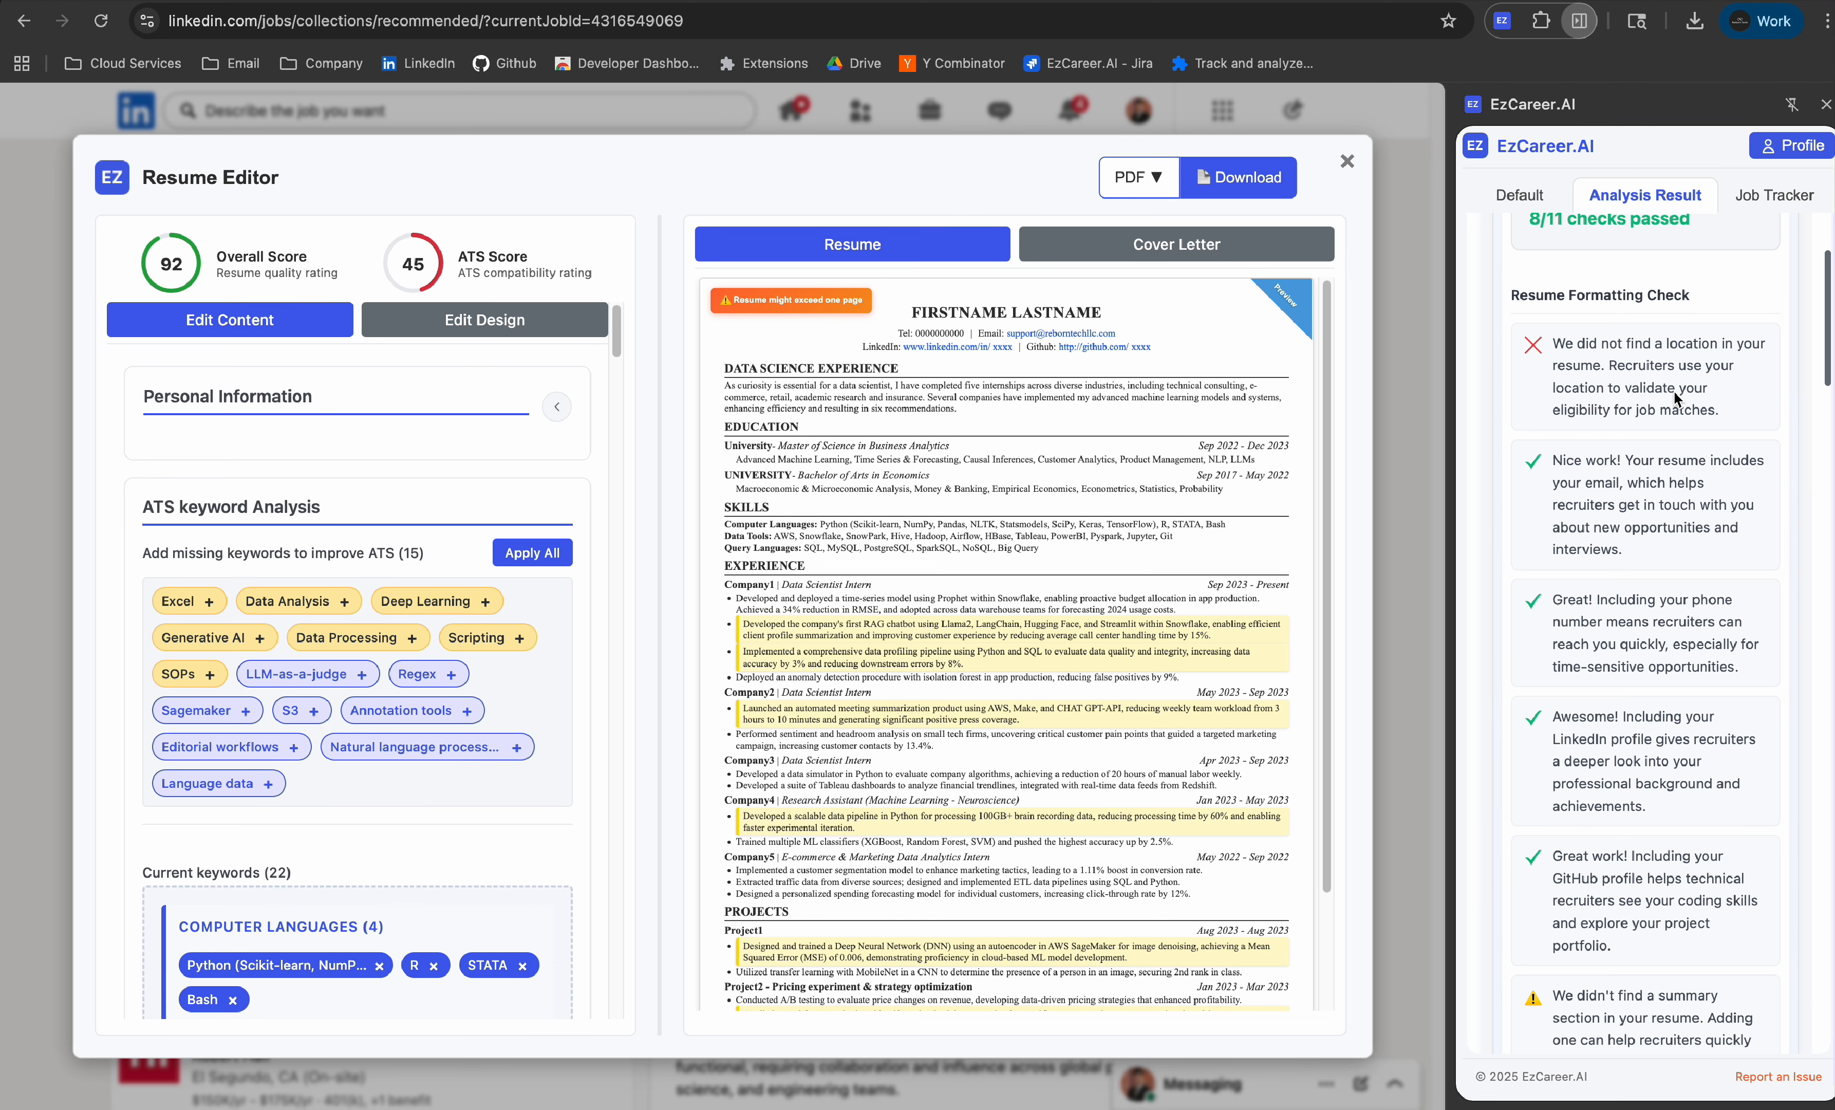
{"action": "scroll", "coordinate": [1673, 397], "scroll_direction": "down", "scroll_amount": 1}
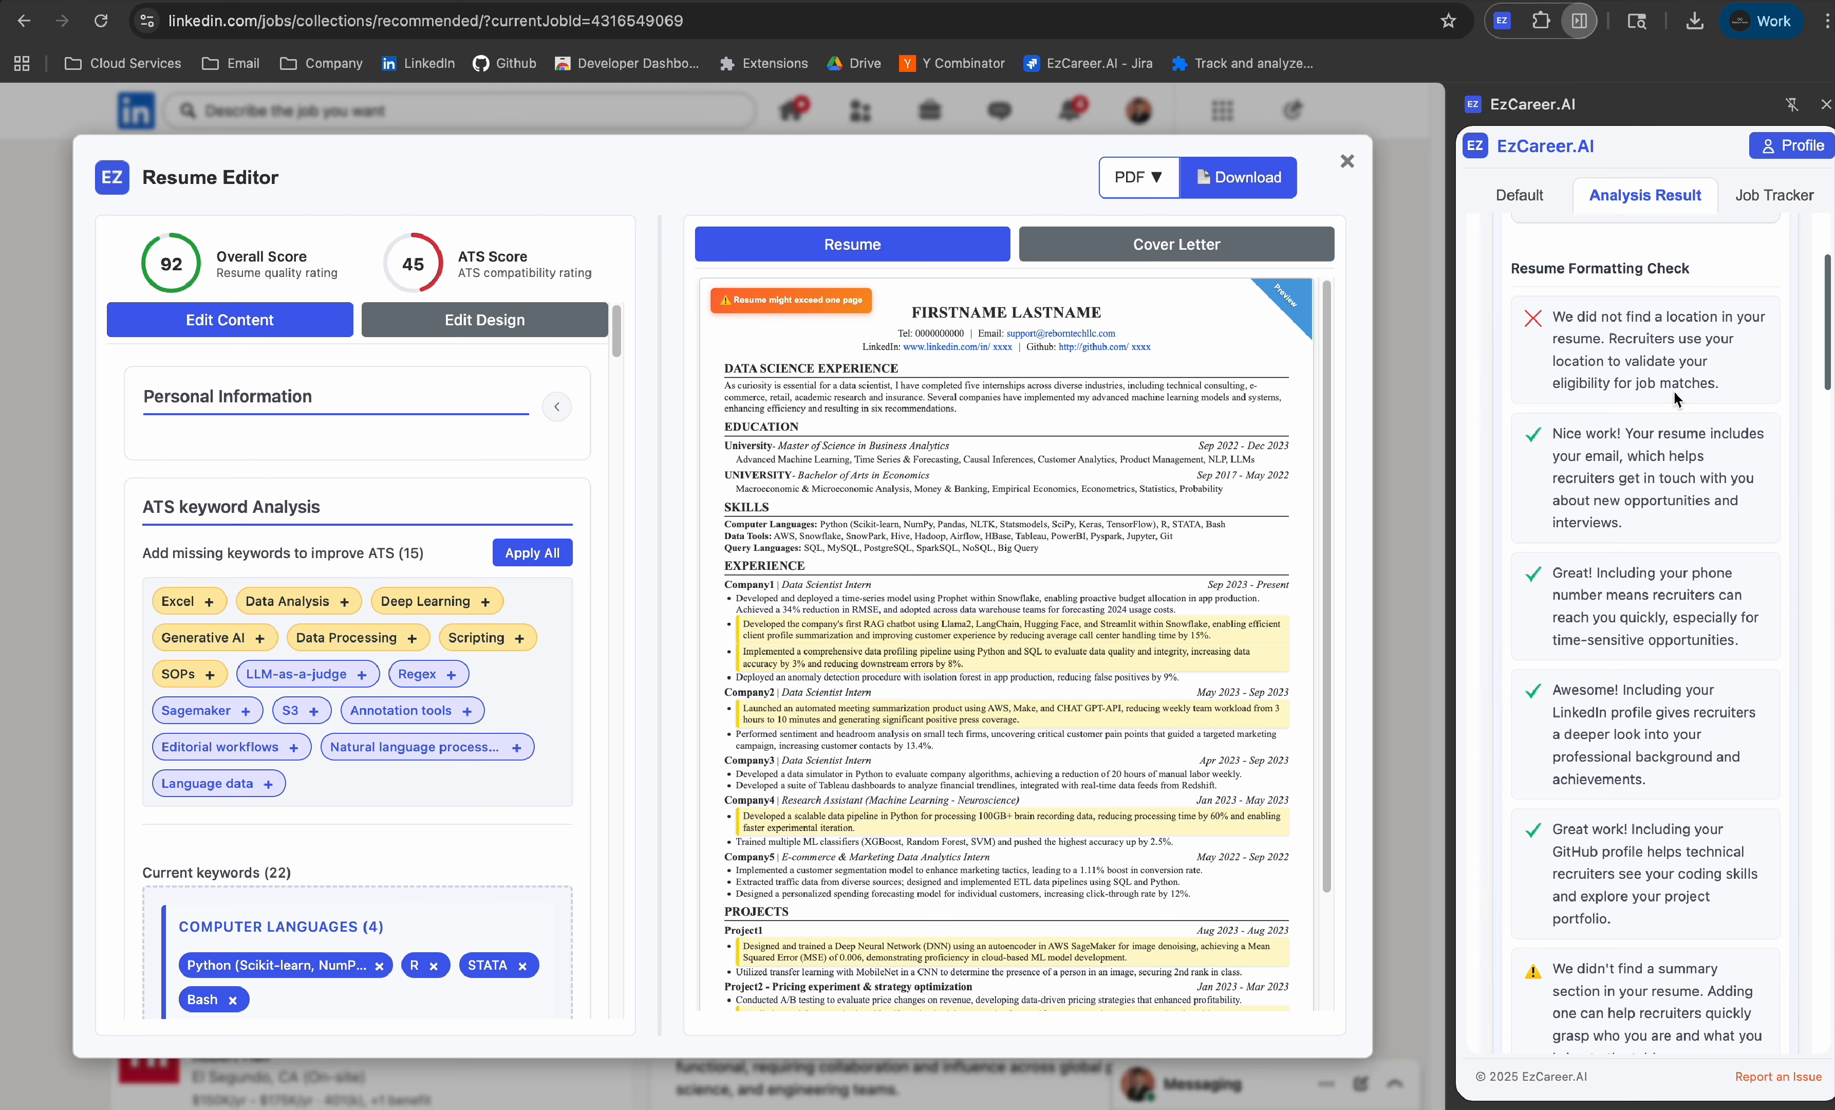
{"action": "left_click", "coordinate": [556, 406]}
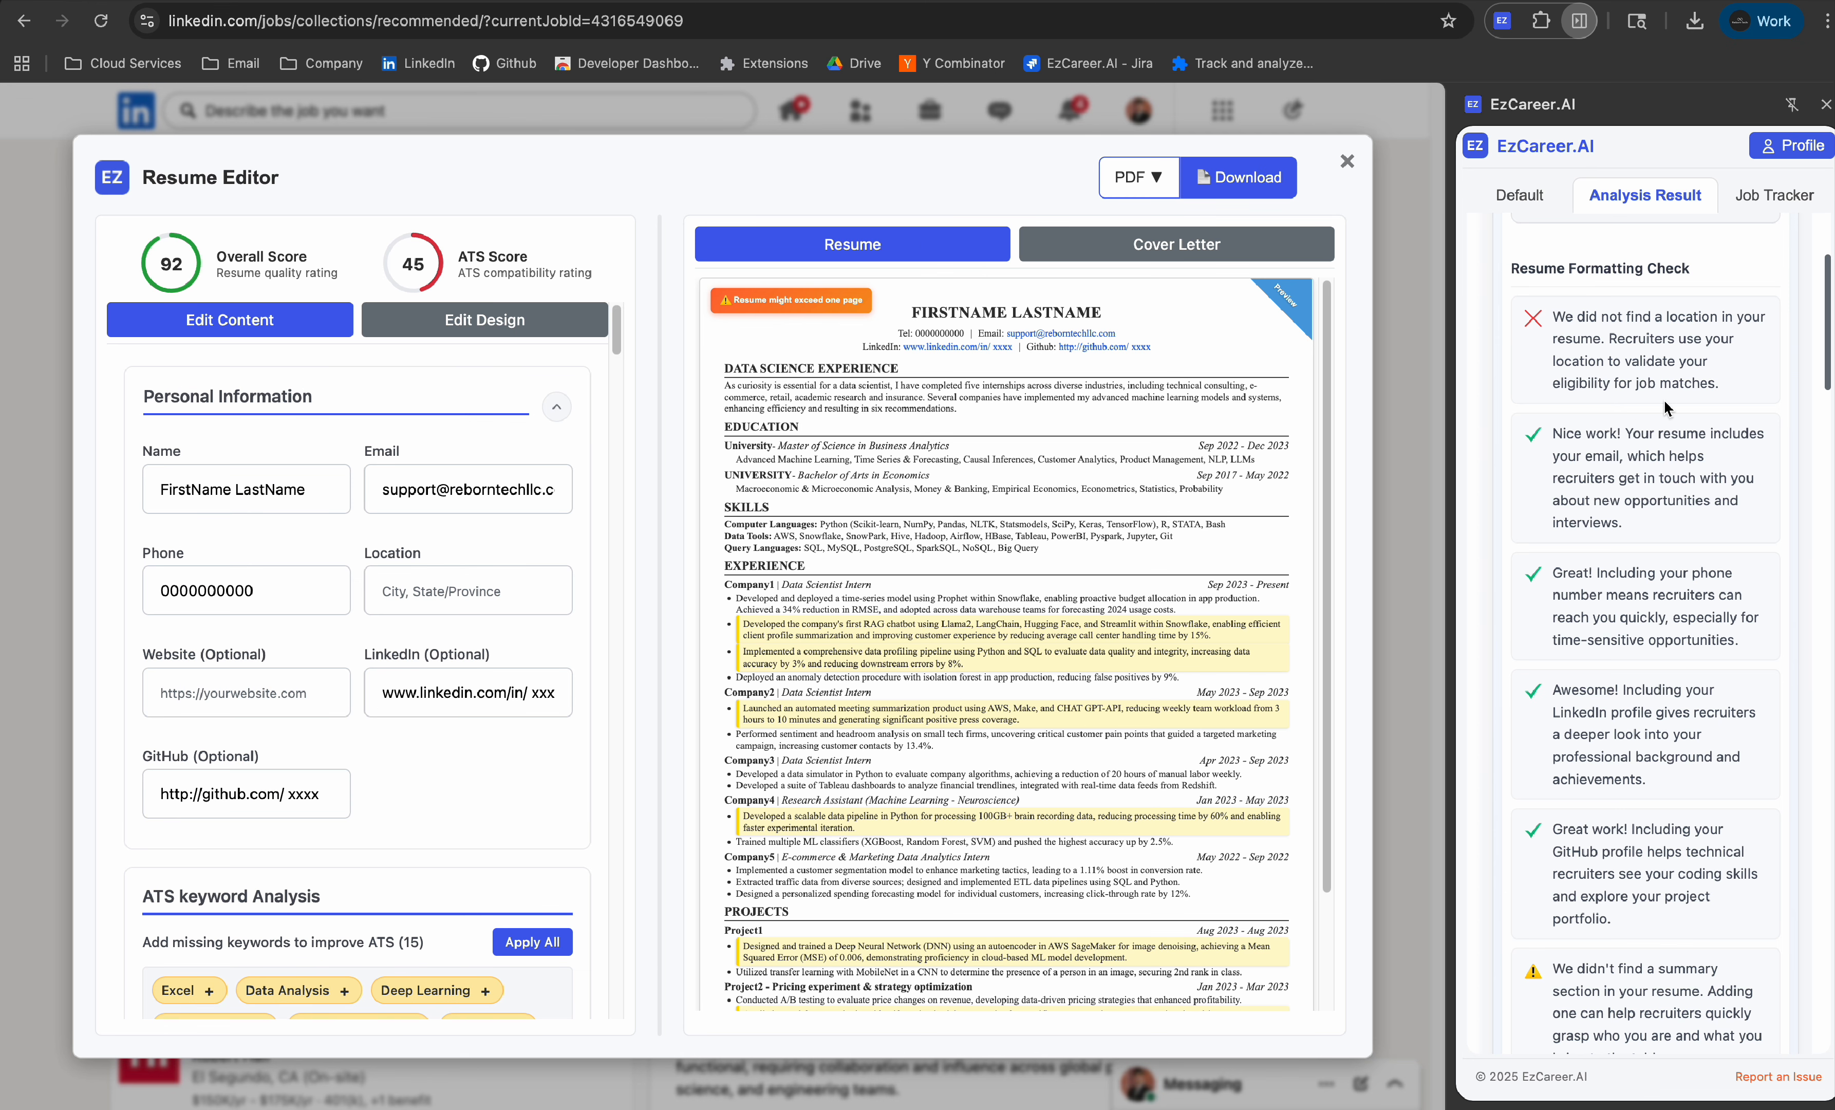
{"action": "double_click", "coordinate": [1640, 318]}
{"action": "left_click_drag", "start_coordinate": [1665, 333], "coordinate": [1681, 361]}
{"action": "left_click", "coordinate": [1575, 381]}
{"action": "left_click", "coordinate": [469, 585]}
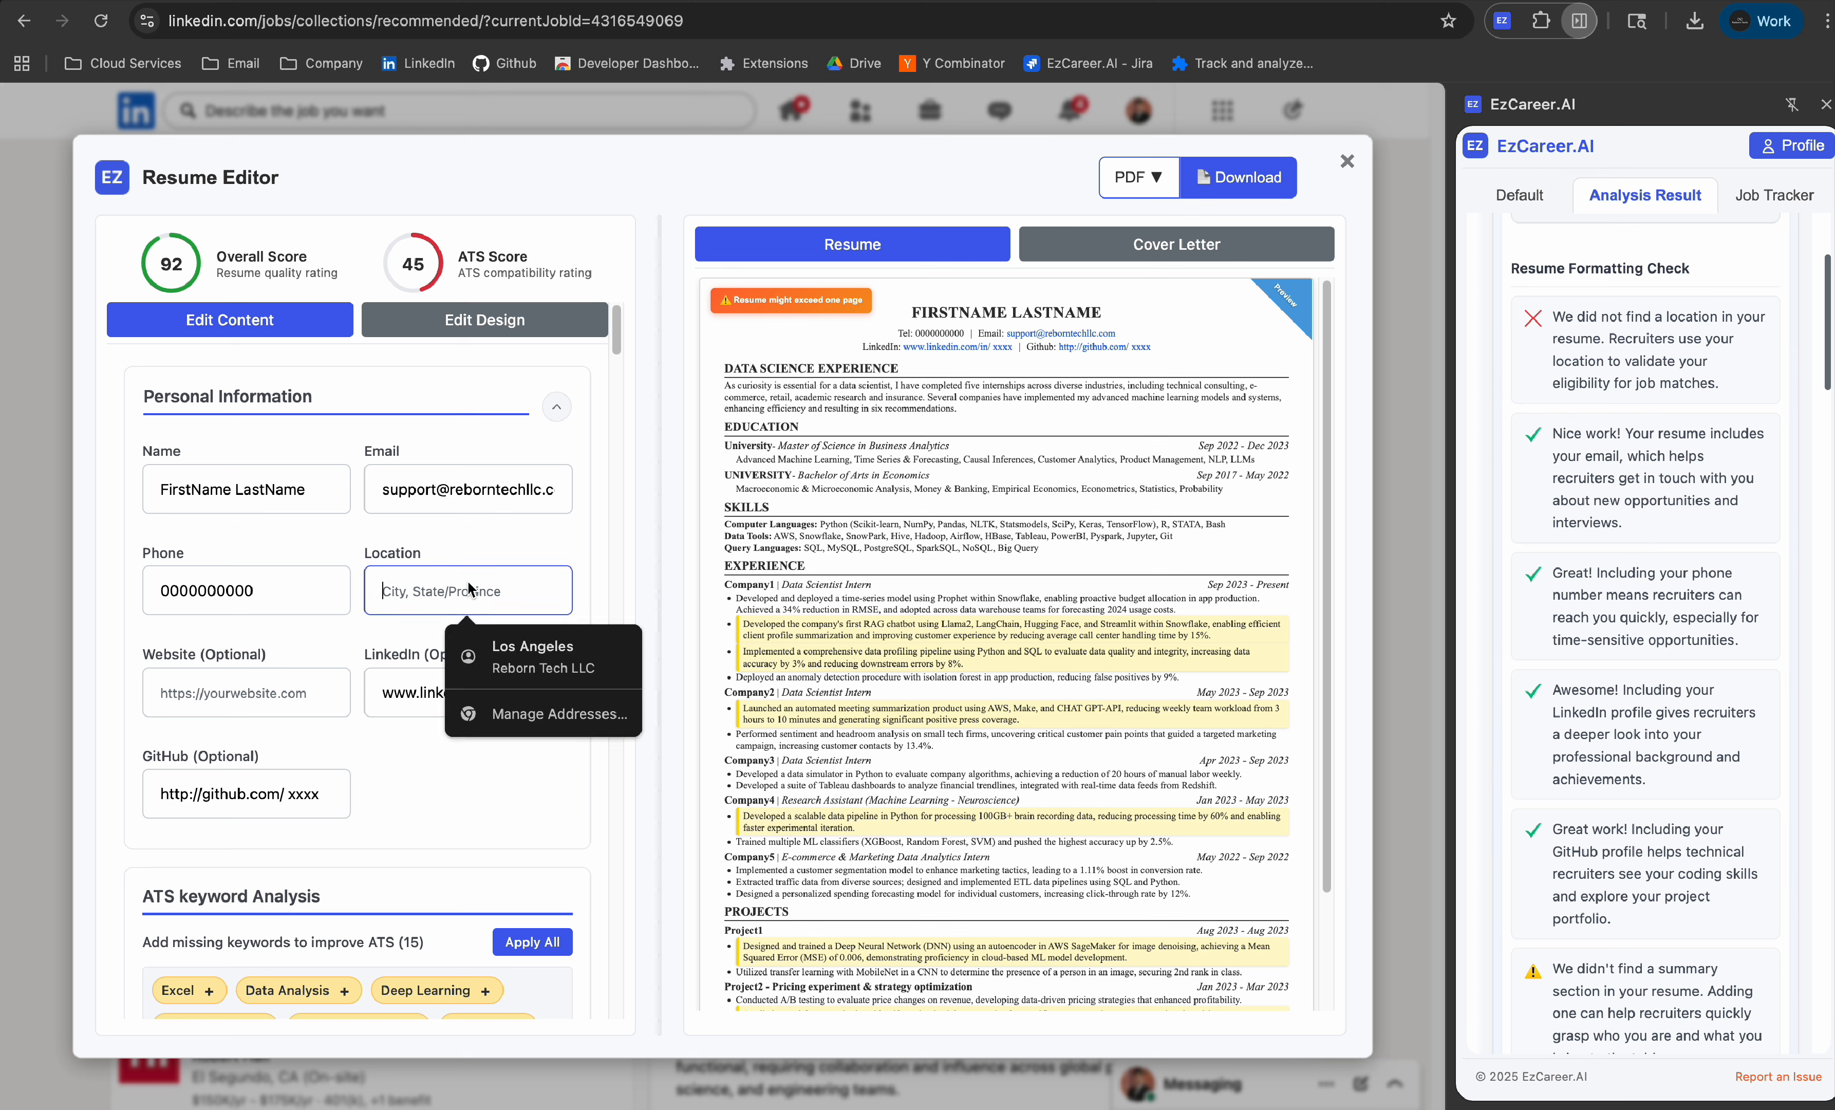
{"action": "type", "text": "Los Angeles"}
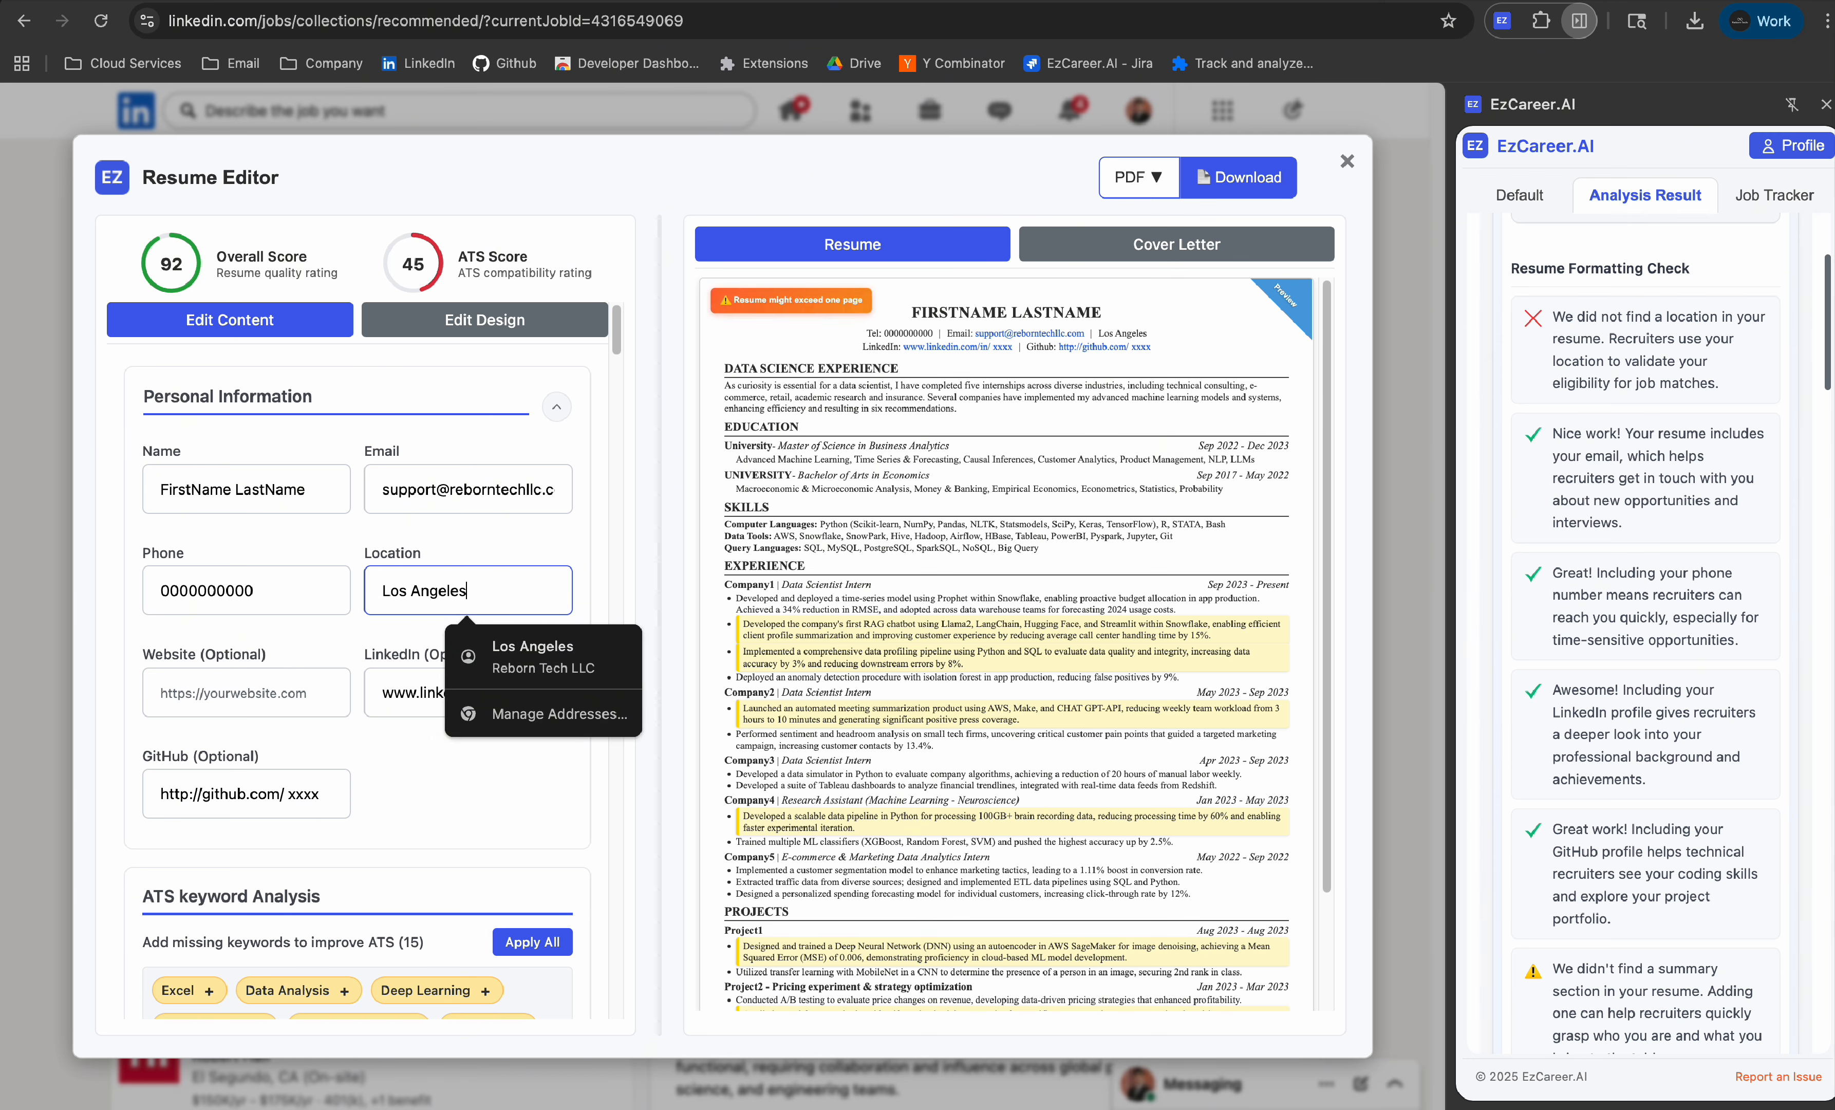
{"action": "left_click", "coordinate": [401, 748]}
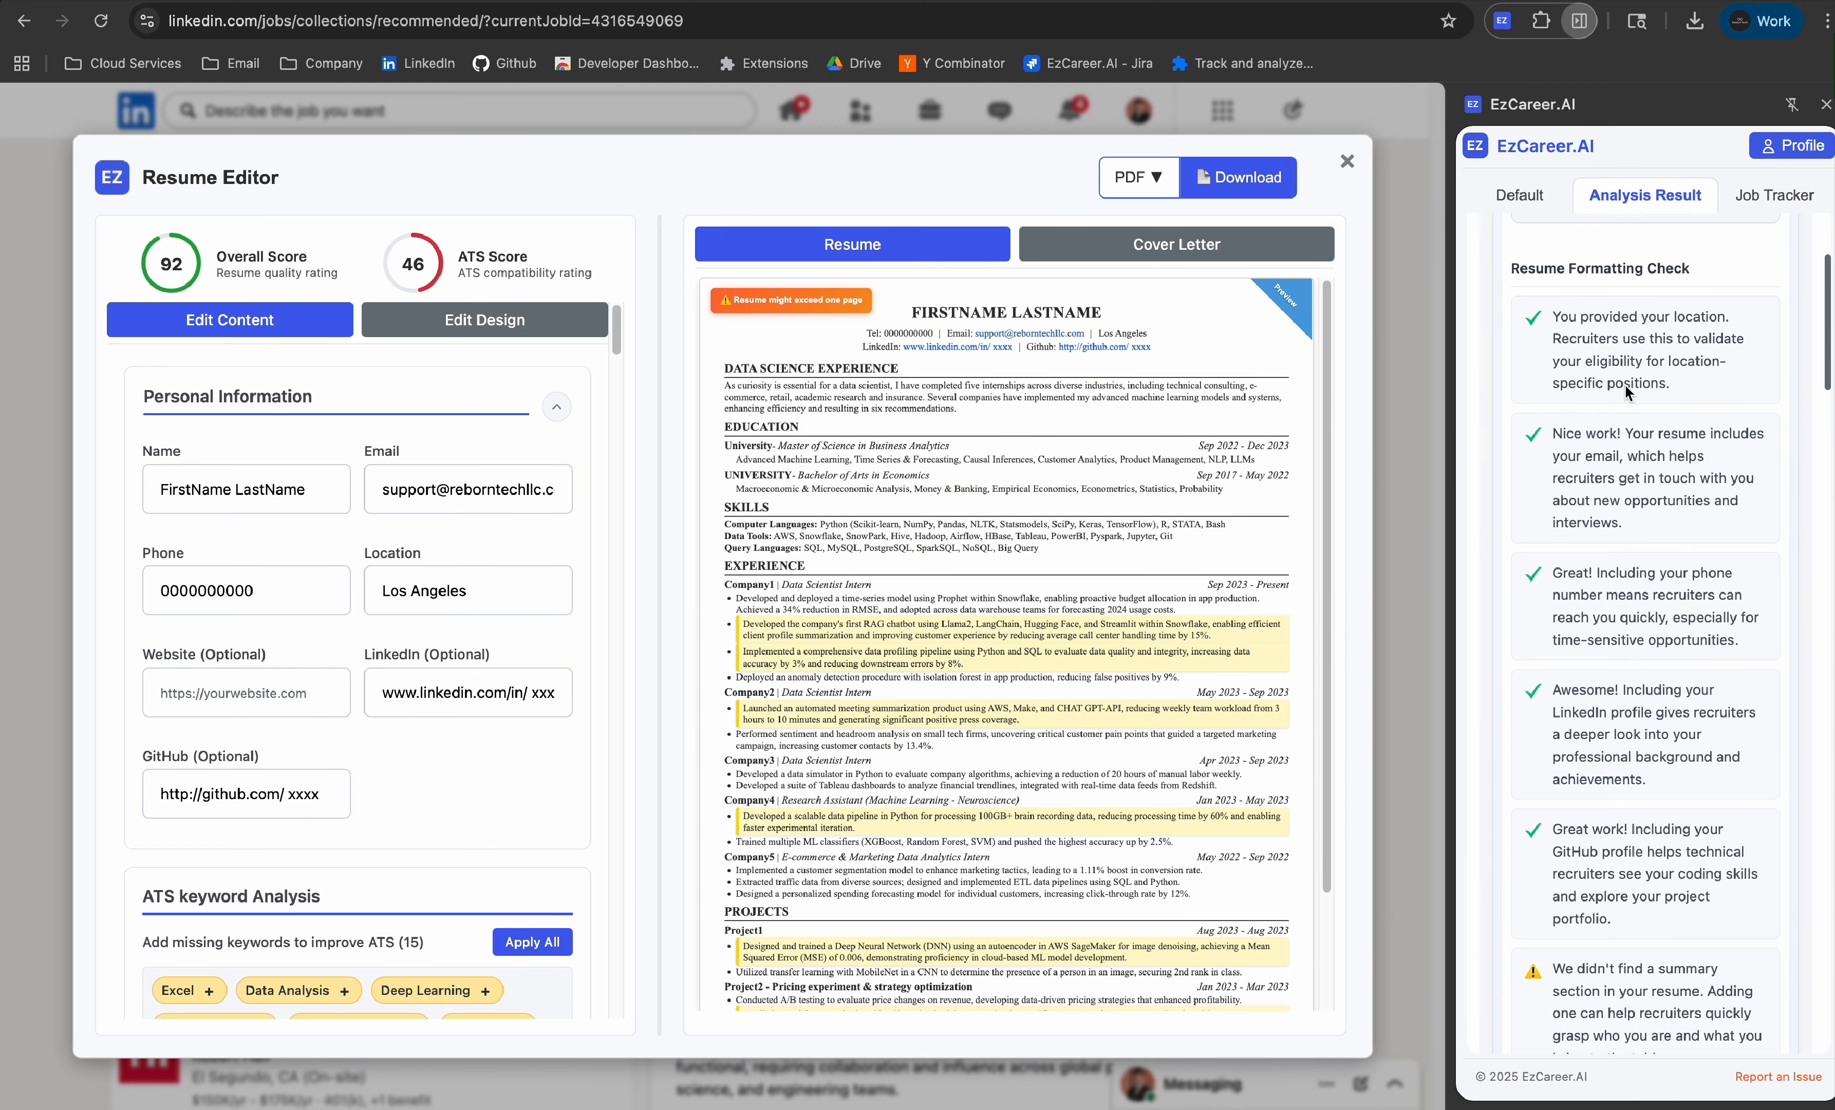
Step: Examine the remaining Resume Formatting Check items and the Qualification Check on field of study, past titles, education and years of experience
{"action": "scroll", "coordinate": [1625, 383], "scroll_direction": "down", "scroll_amount": 1}
{"action": "scroll", "coordinate": [1625, 390], "scroll_direction": "down", "scroll_amount": 5}
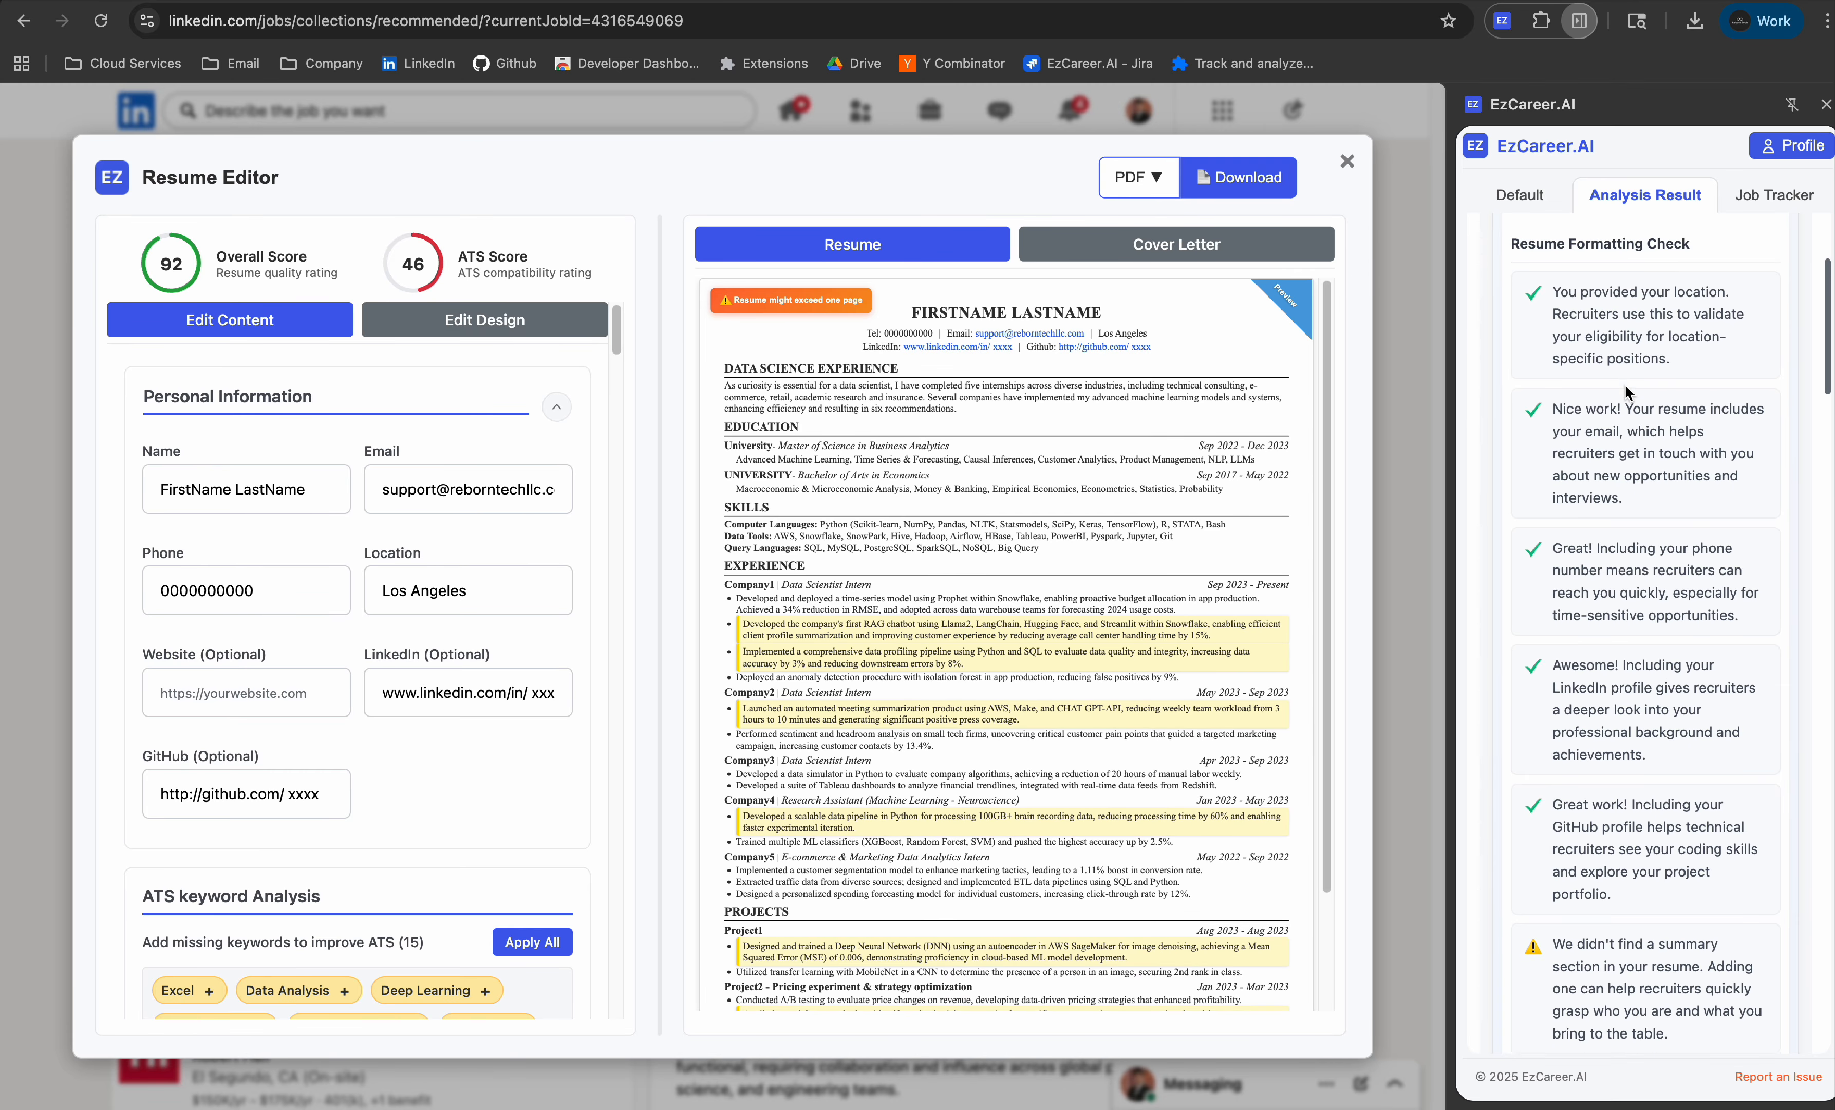
{"action": "scroll", "coordinate": [1614, 694], "scroll_direction": "down", "scroll_amount": 15}
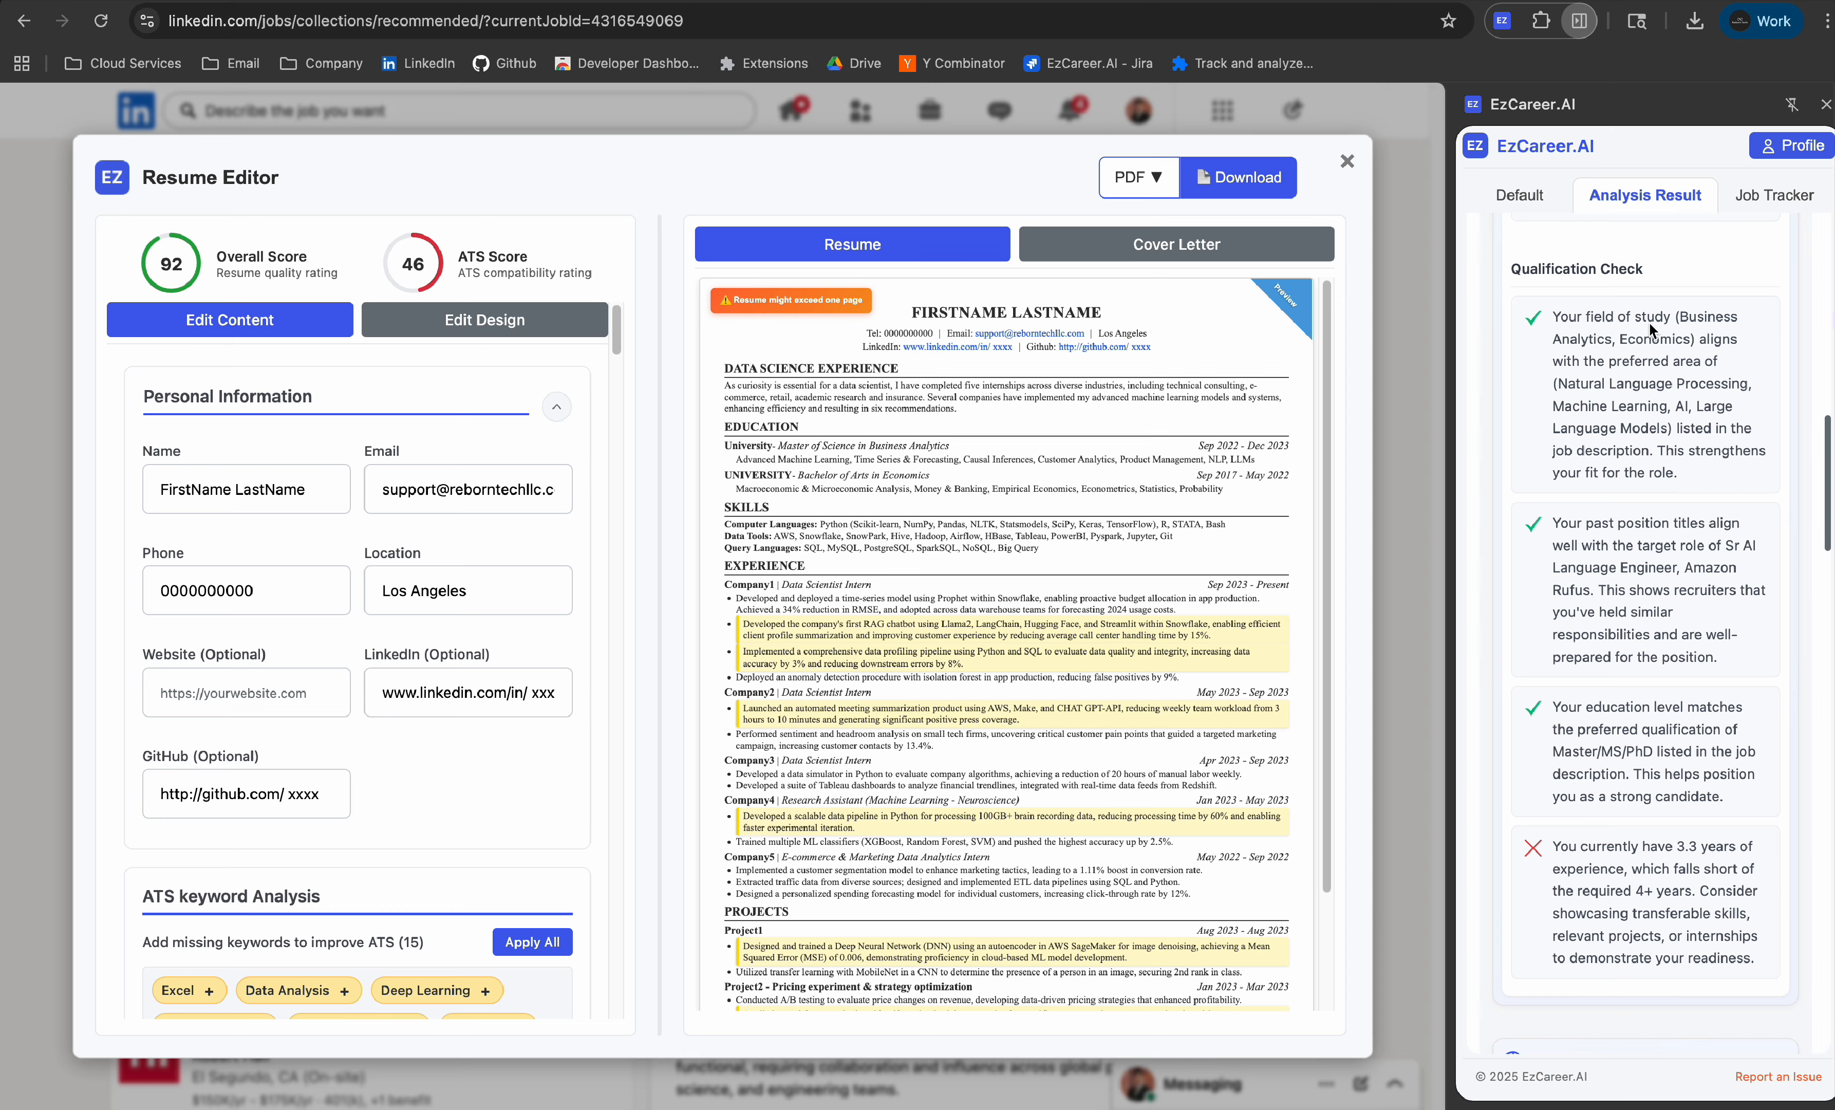
{"action": "left_click_drag", "start_coordinate": [1585, 318], "coordinate": [1688, 387]}
{"action": "left_click", "coordinate": [1688, 386]}
{"action": "left_click_drag", "start_coordinate": [1590, 526], "coordinate": [1686, 595]}
{"action": "left_click", "coordinate": [1688, 596]}
{"action": "scroll", "coordinate": [1631, 752], "scroll_direction": "down", "scroll_amount": 1}
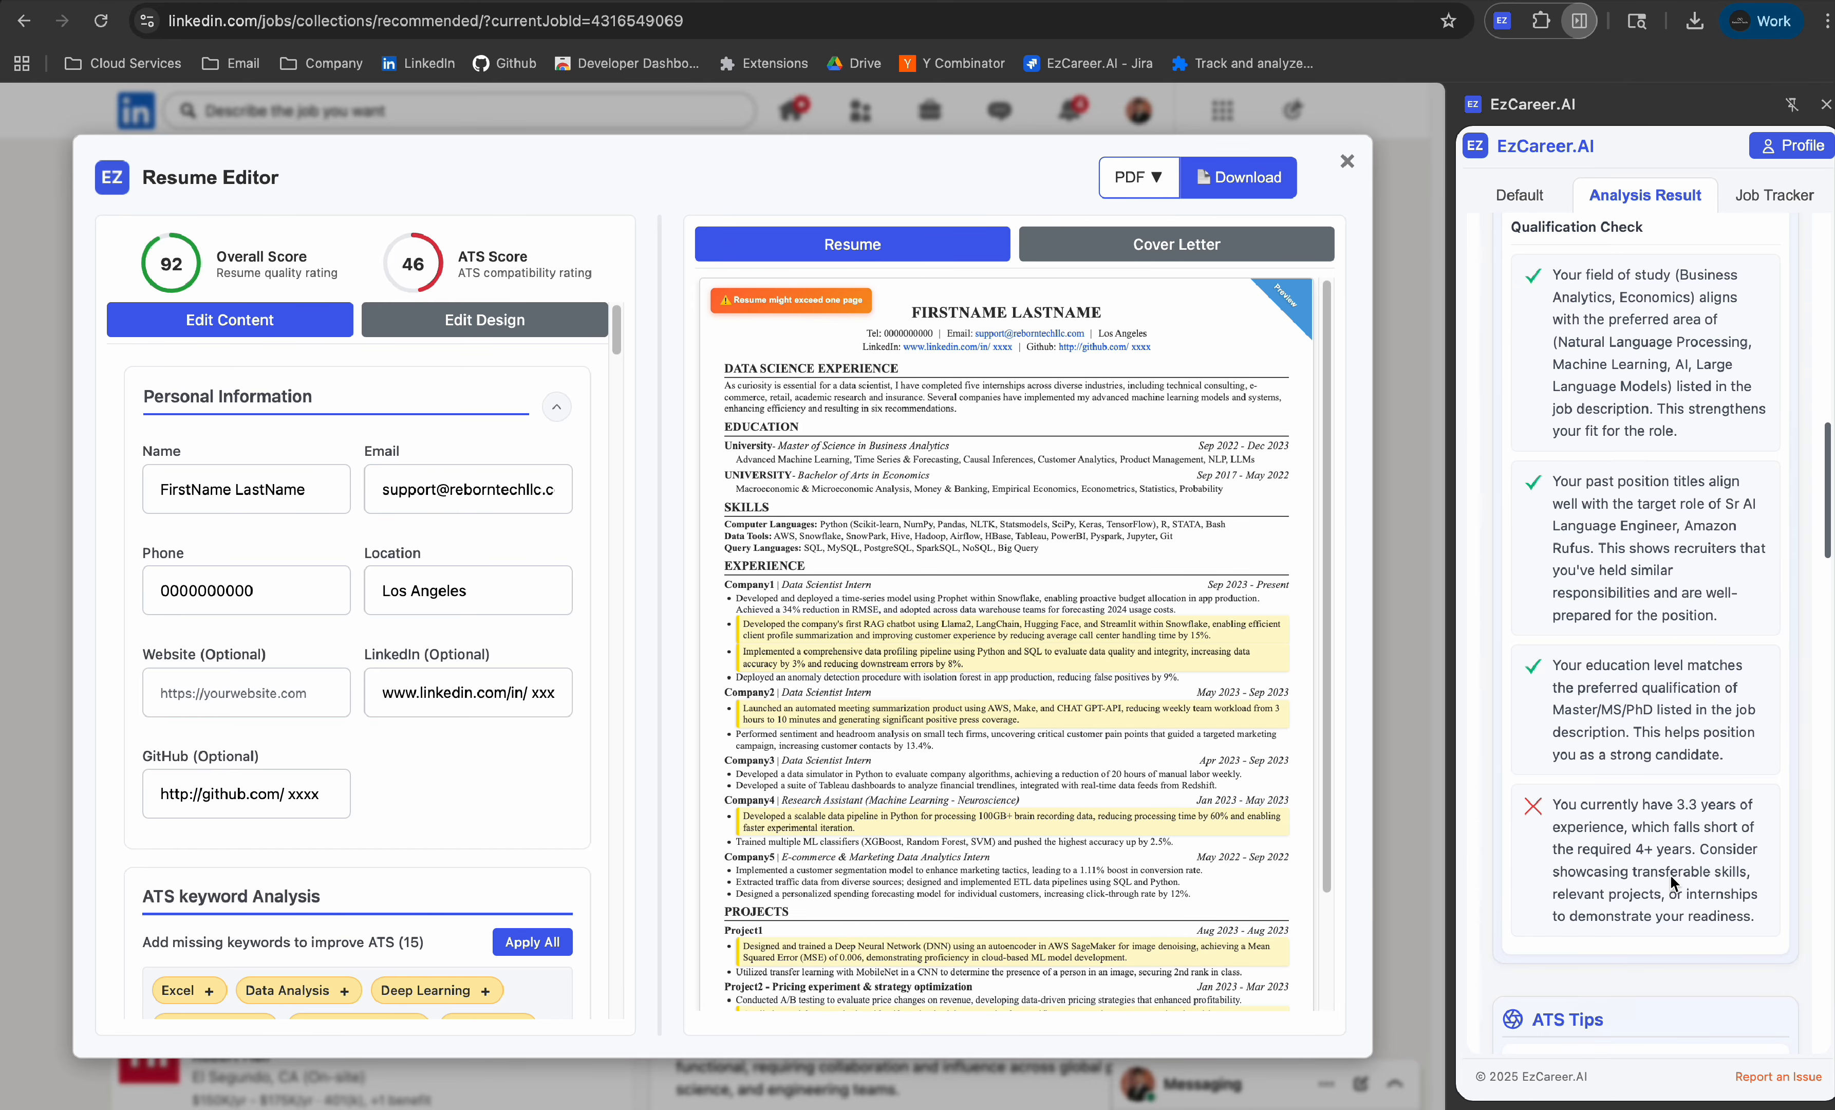
Step: Compare the ATS Tips' missing keywords with the ATS keyword Analysis and add Language data, Editorial workflows, S3, Natural language processing and SOPs
{"action": "scroll", "coordinate": [1671, 874], "scroll_direction": "down", "scroll_amount": 10}
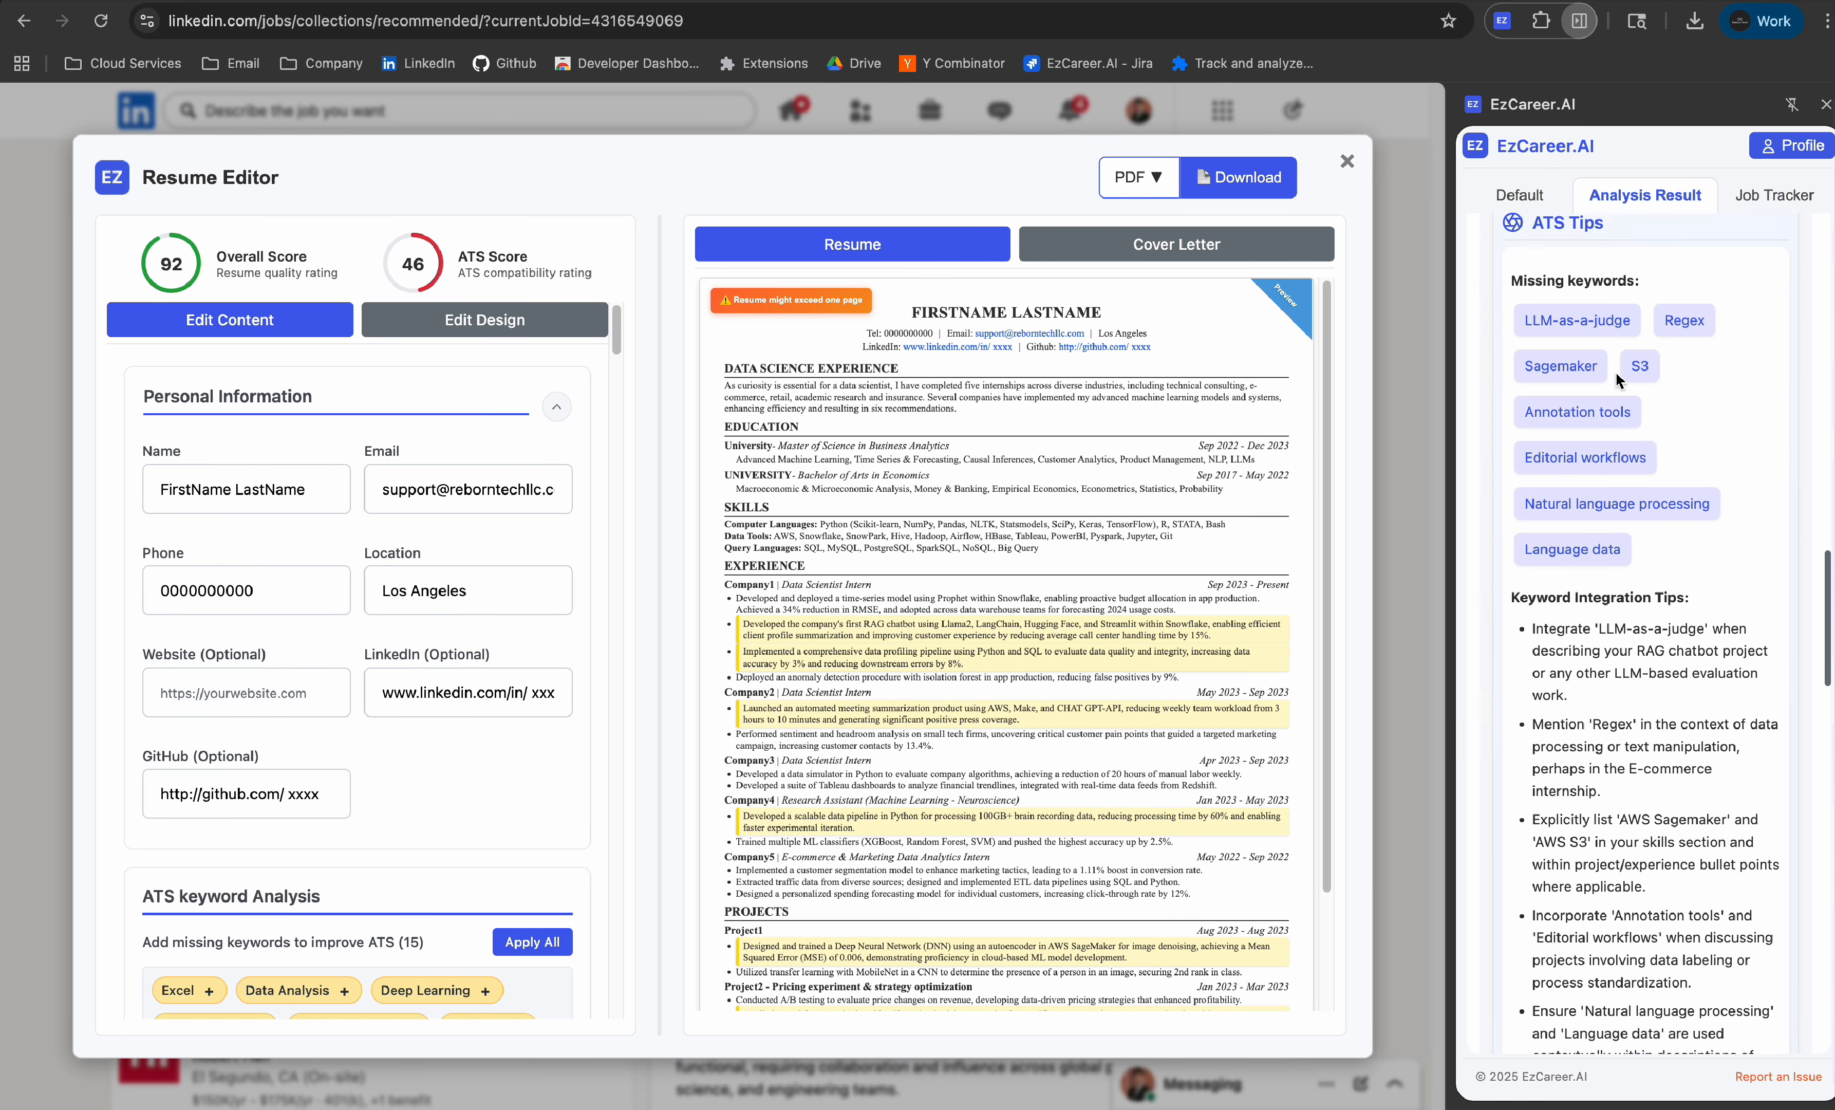
{"action": "scroll", "coordinate": [559, 590], "scroll_direction": "down", "scroll_amount": 7}
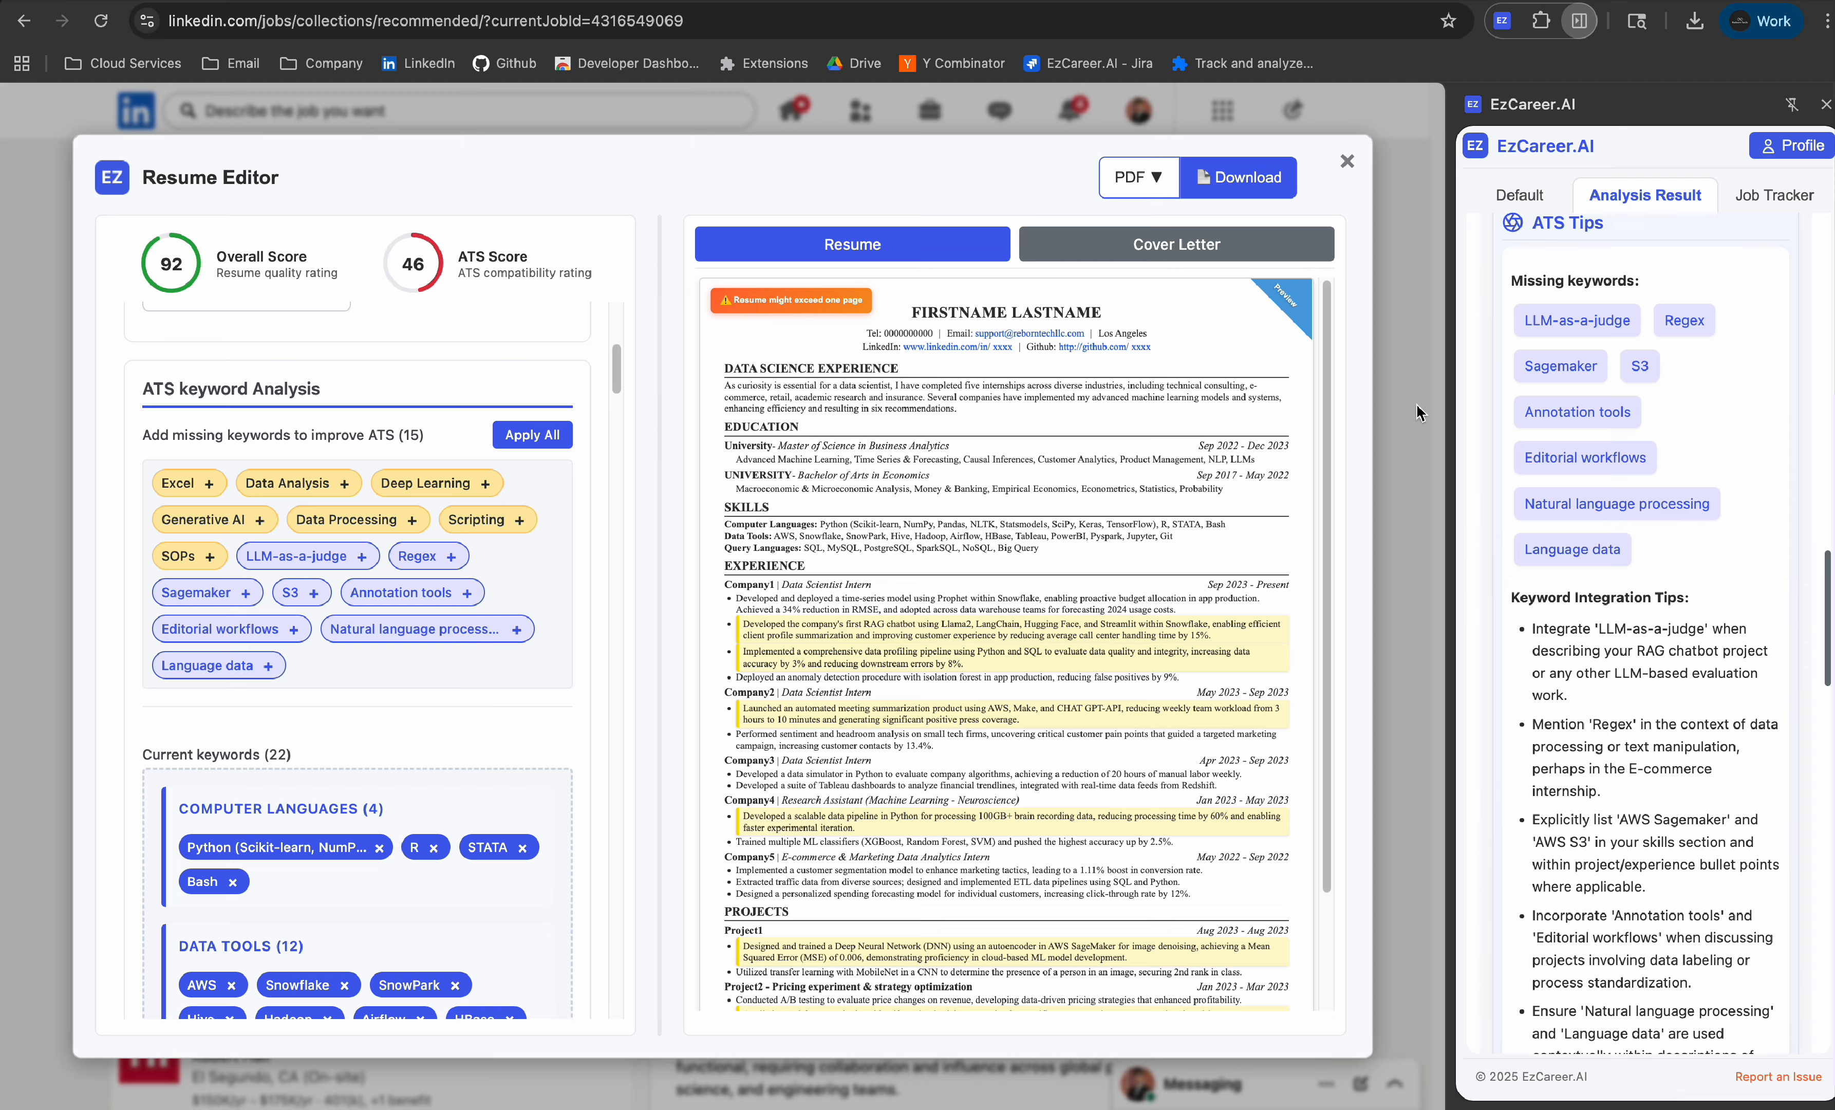
{"action": "left_click_drag", "start_coordinate": [1538, 331], "coordinate": [1619, 578]}
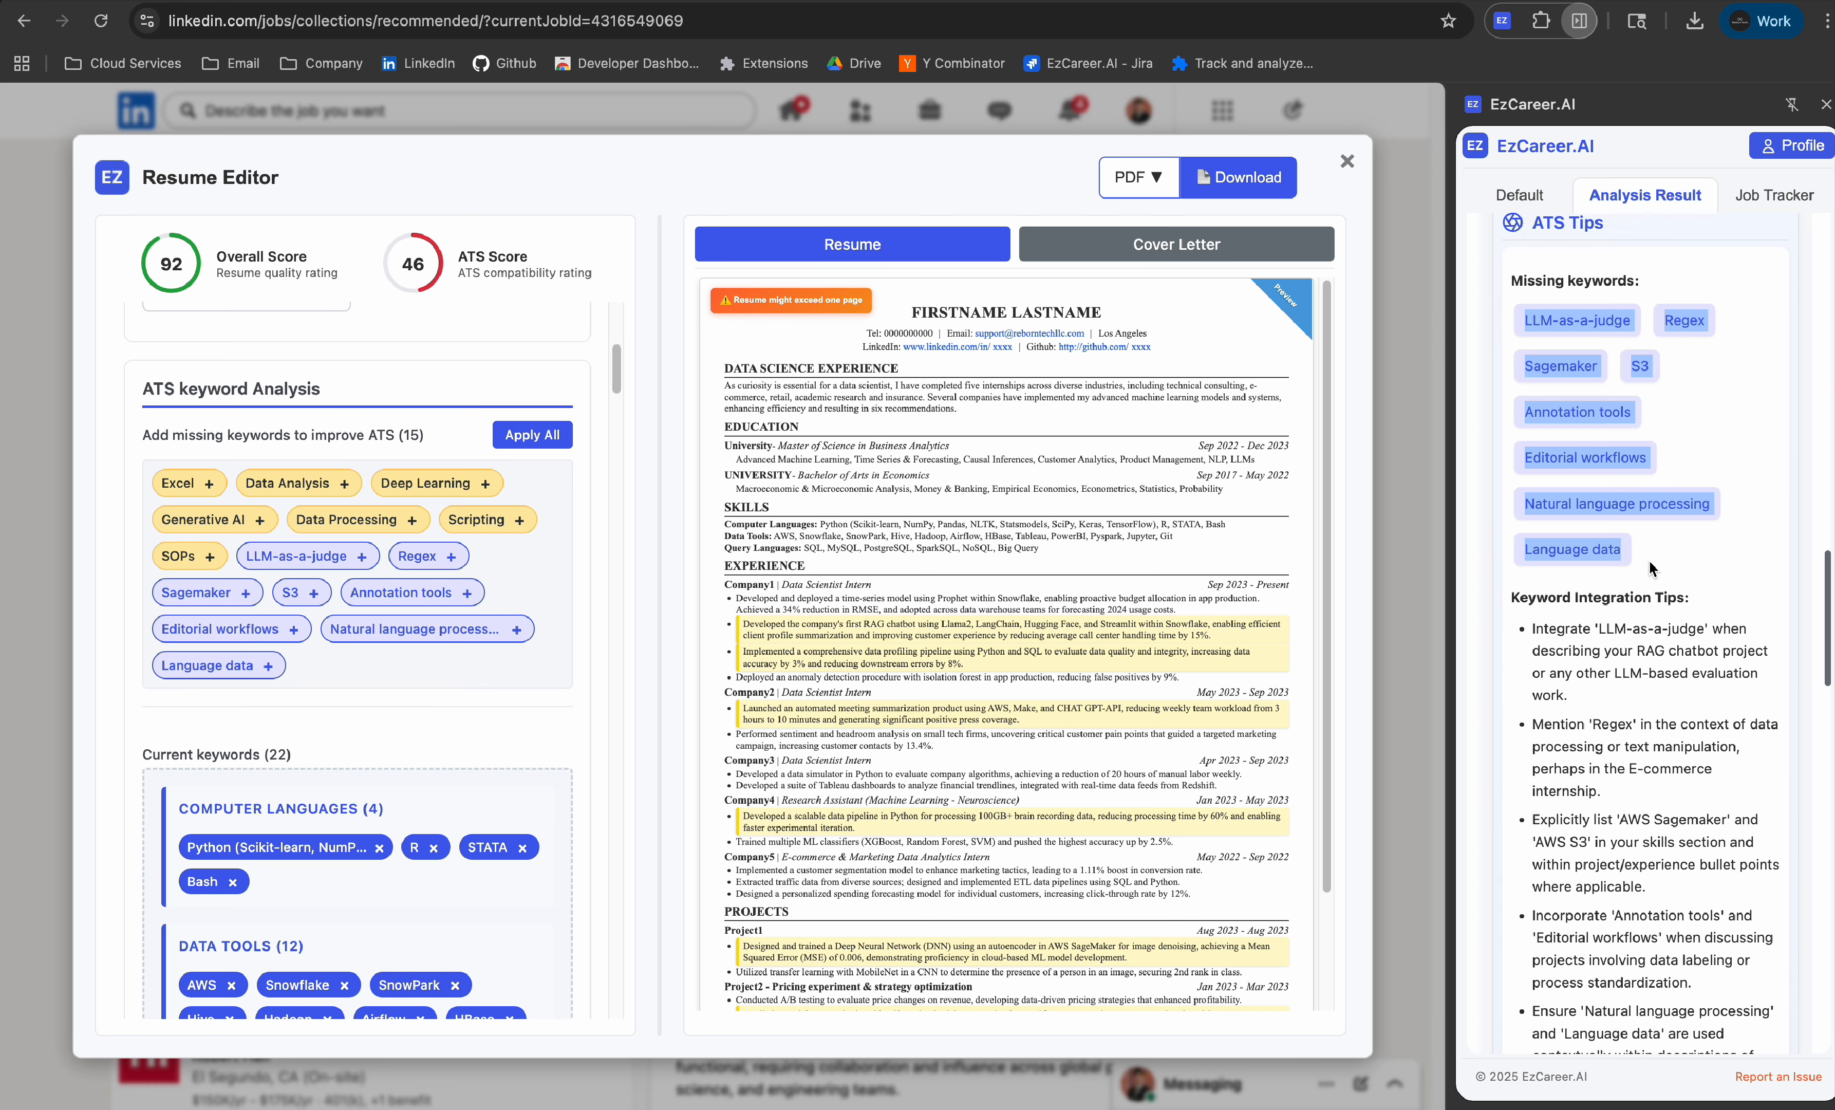
{"action": "left_click", "coordinate": [1649, 560]}
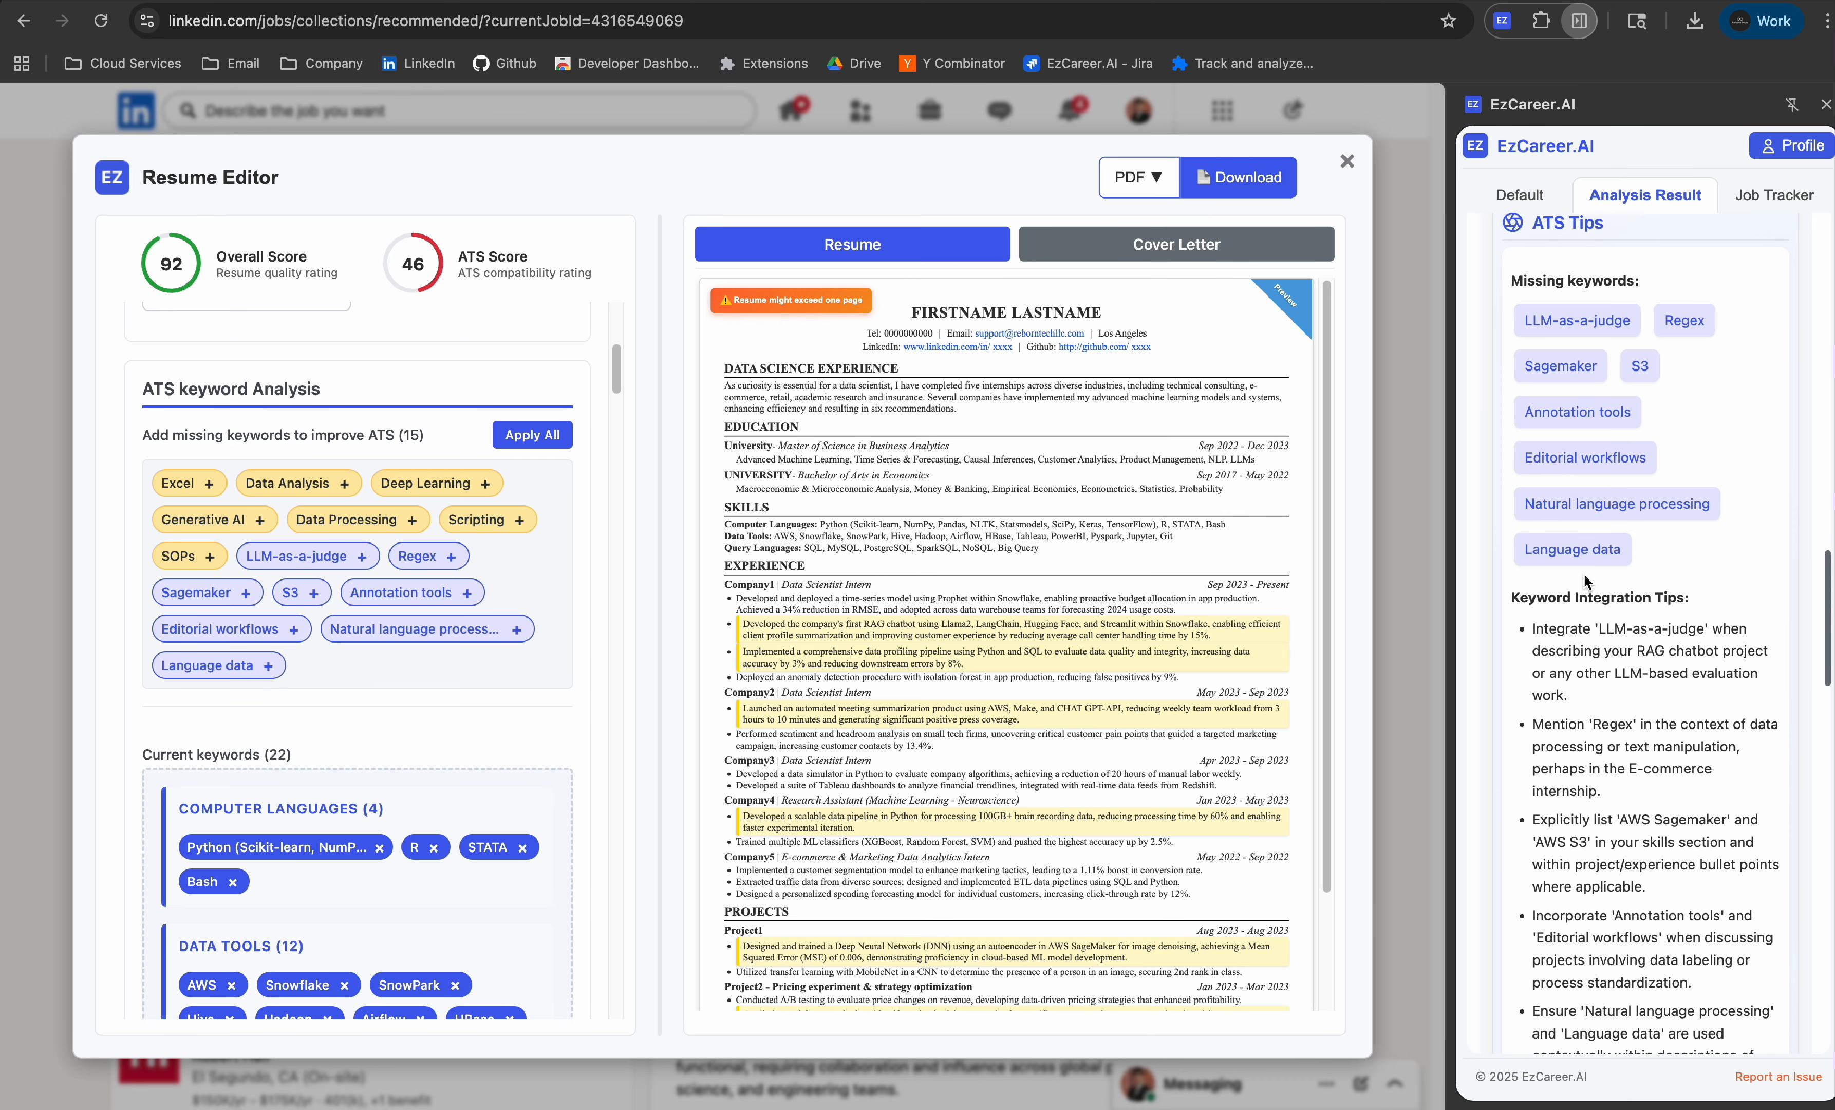
{"action": "scroll", "coordinate": [483, 710], "scroll_direction": "down", "scroll_amount": 2}
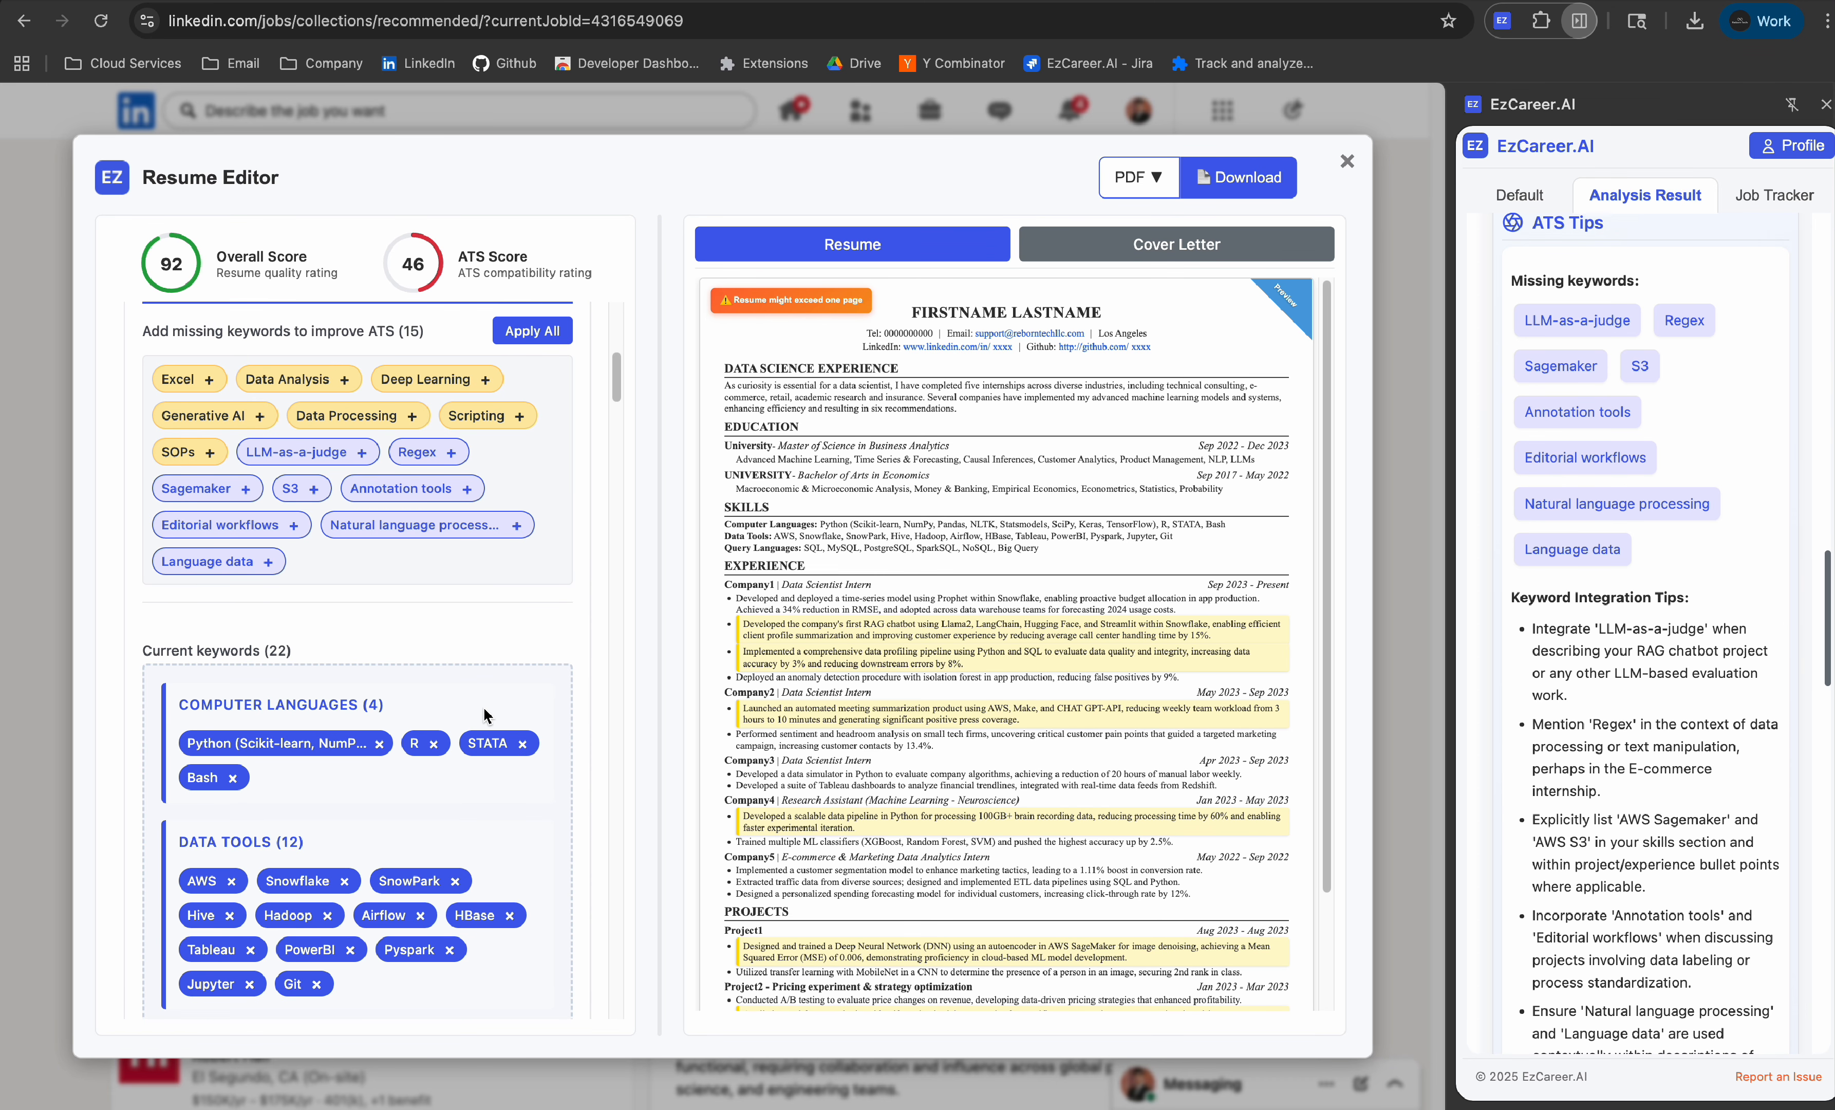
{"action": "left_click", "coordinate": [268, 559]}
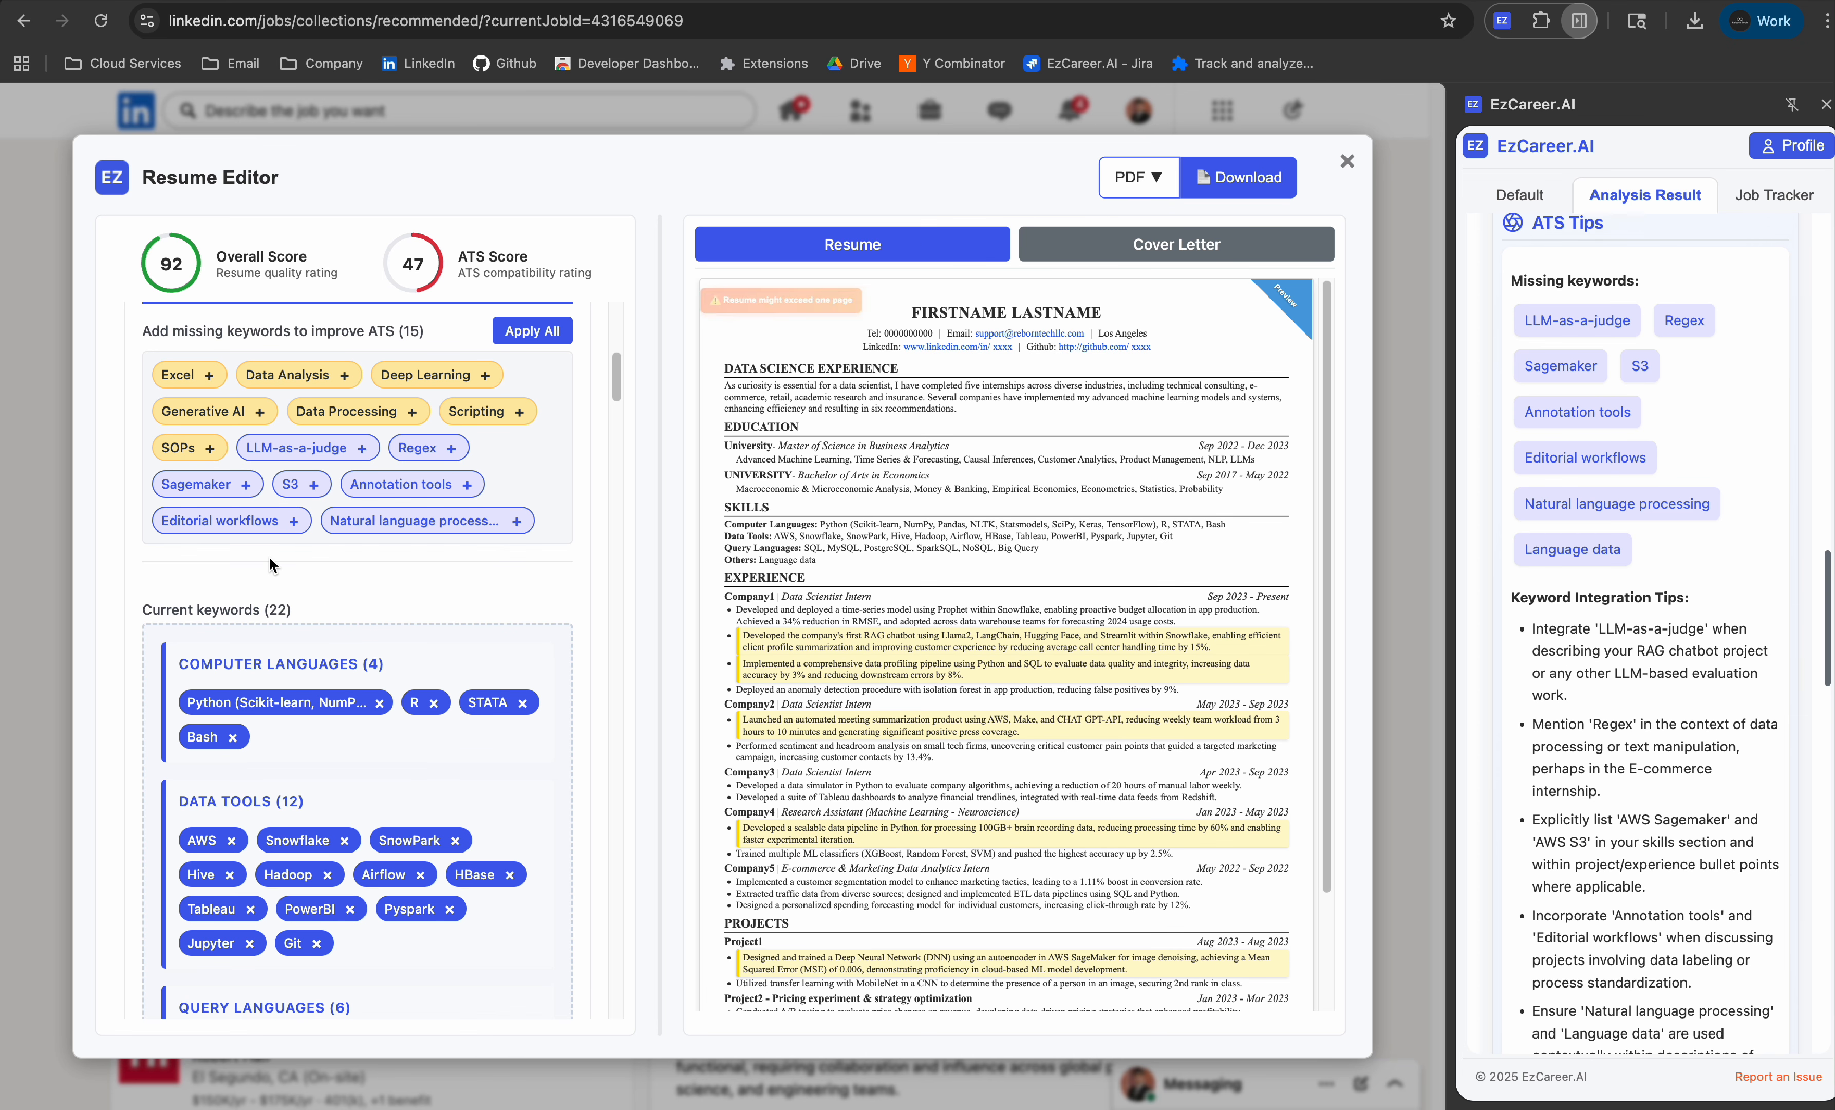
{"action": "left_click", "coordinate": [297, 522]}
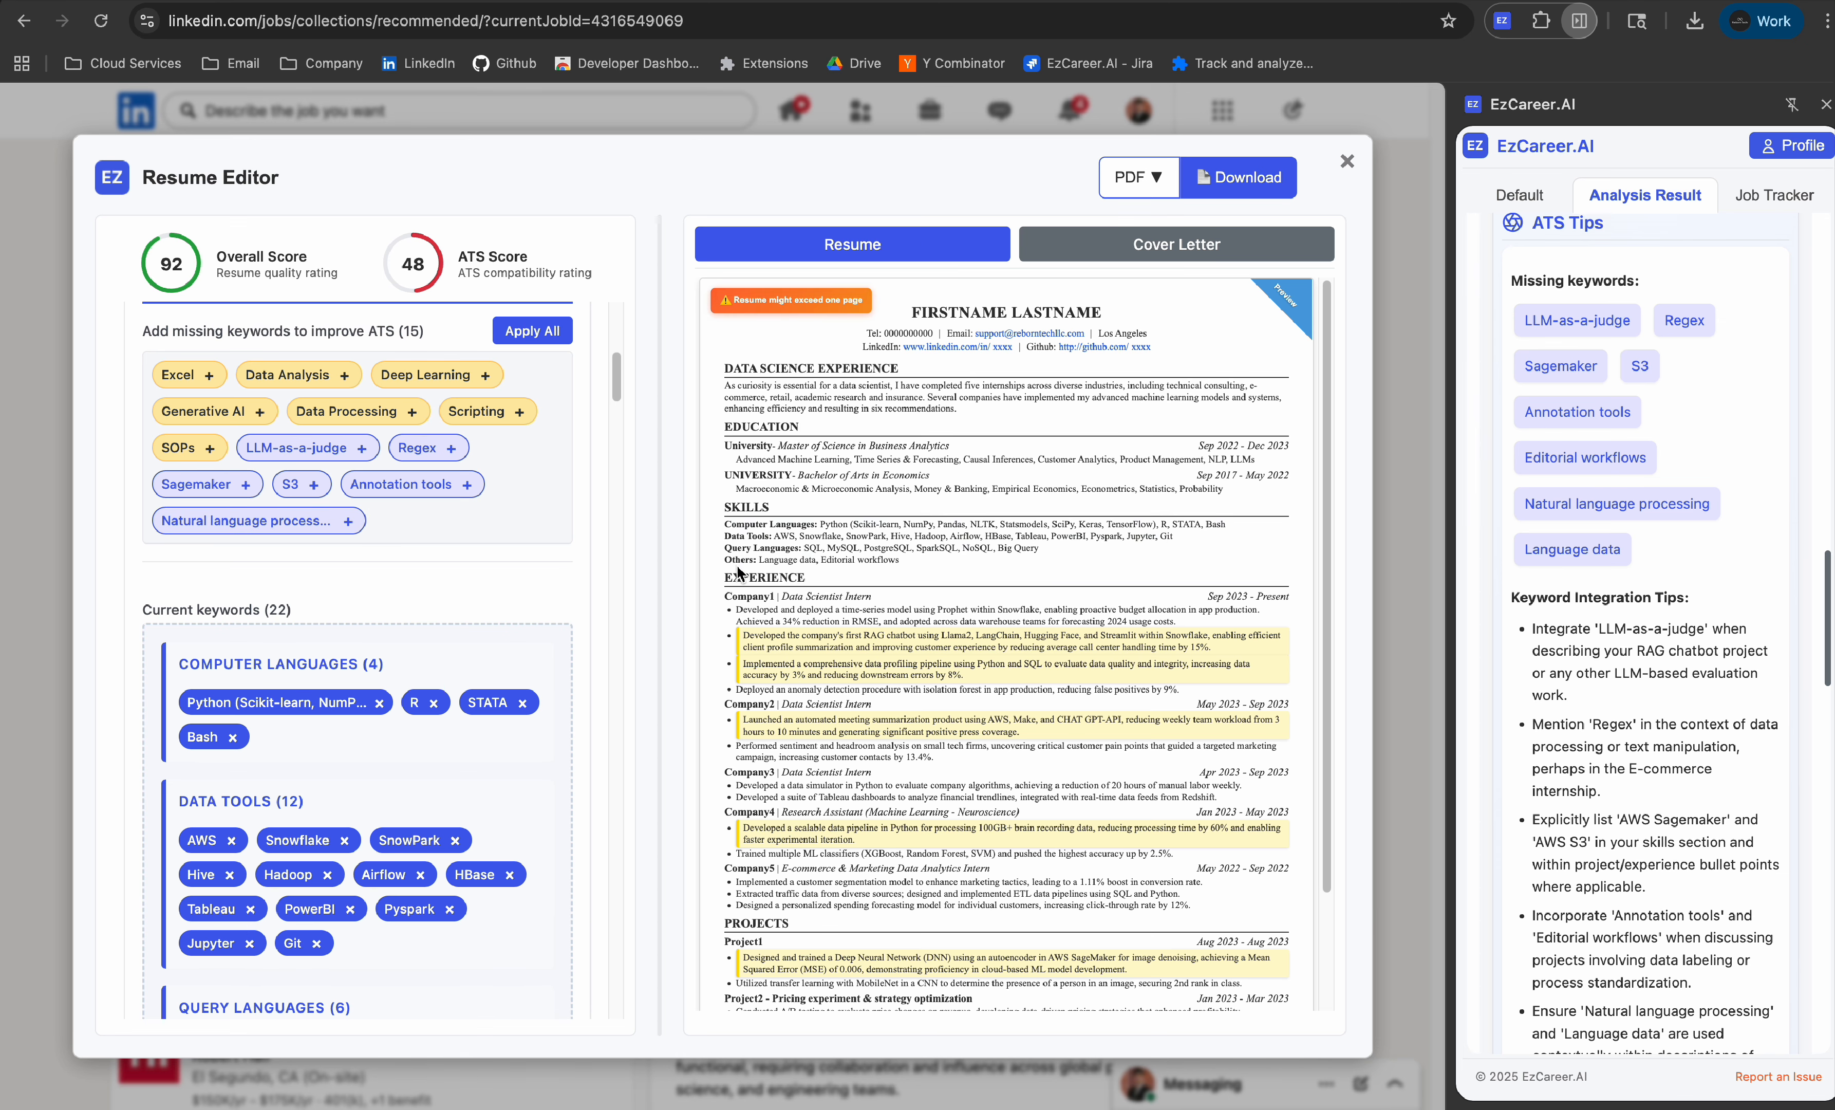
{"action": "scroll", "coordinate": [433, 505], "scroll_direction": "up", "scroll_amount": 1}
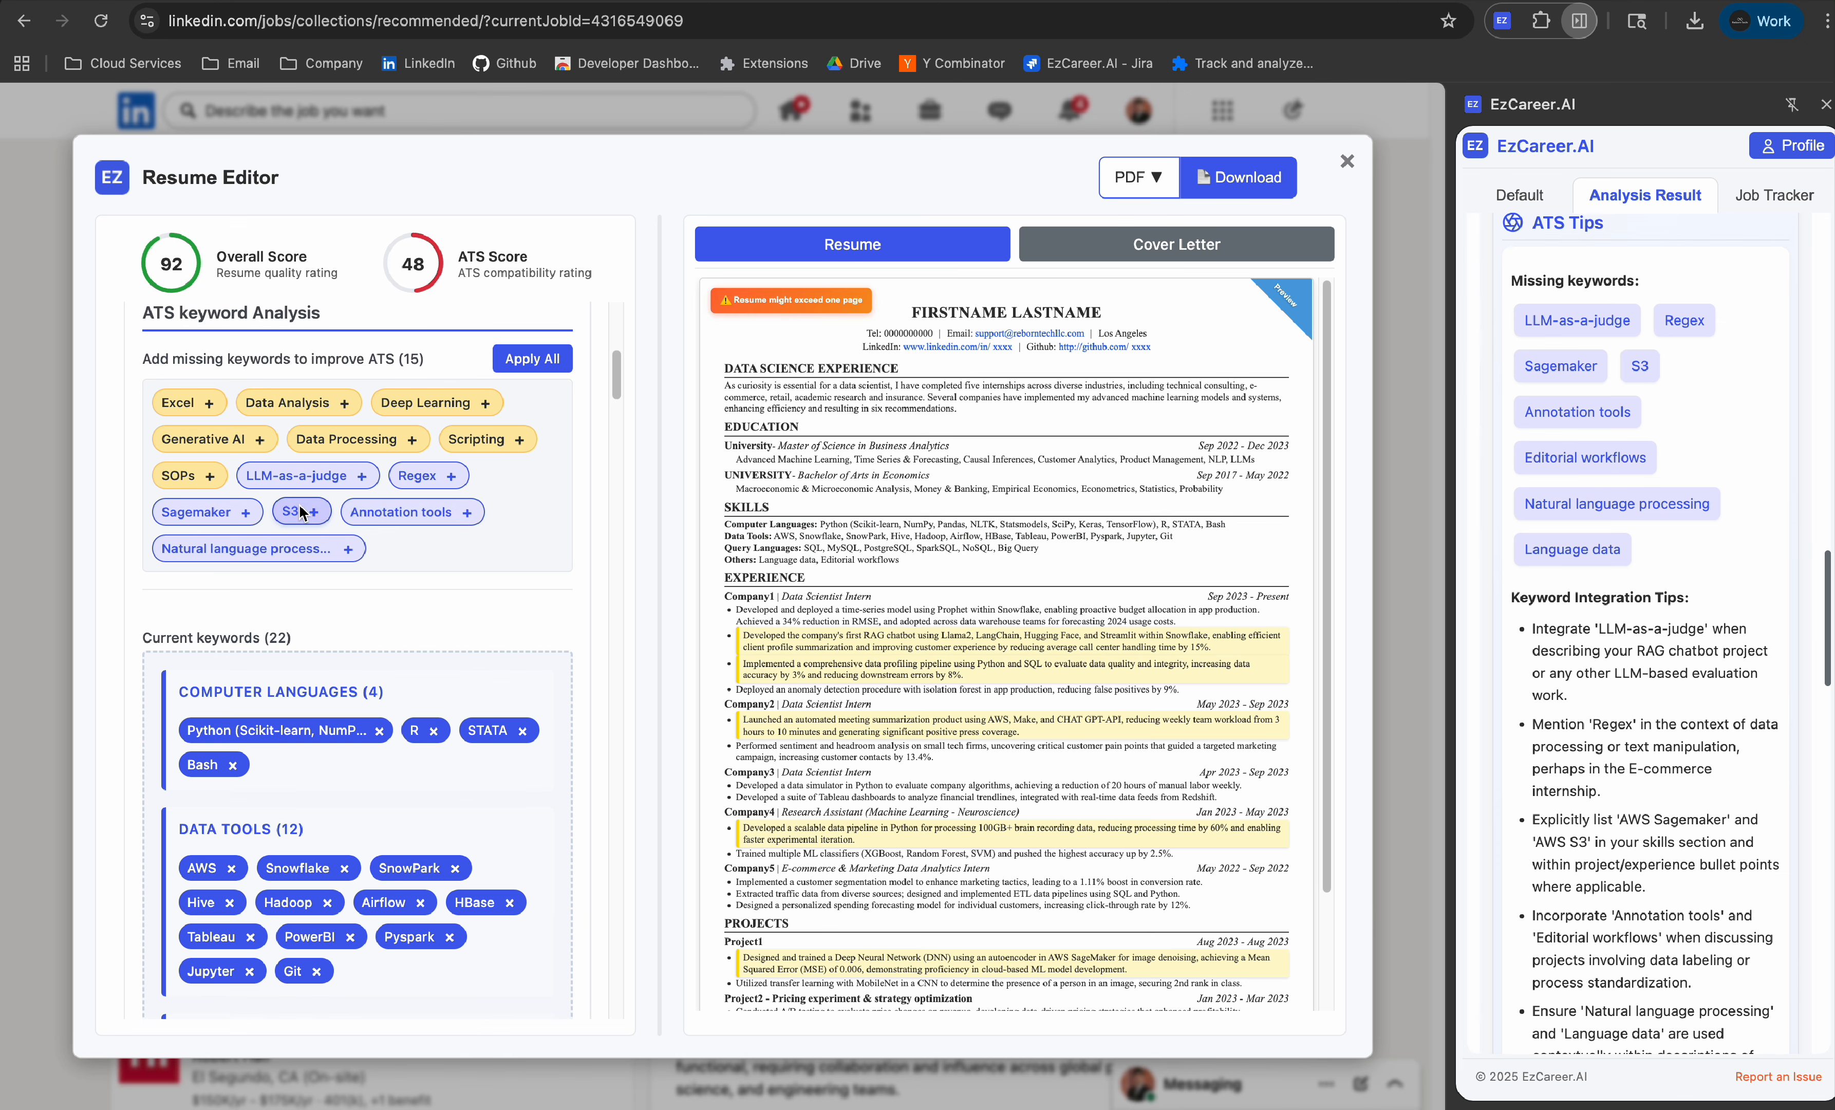
{"action": "left_click", "coordinate": [302, 512]}
{"action": "left_click", "coordinate": [324, 534]}
{"action": "left_click", "coordinate": [184, 476]}
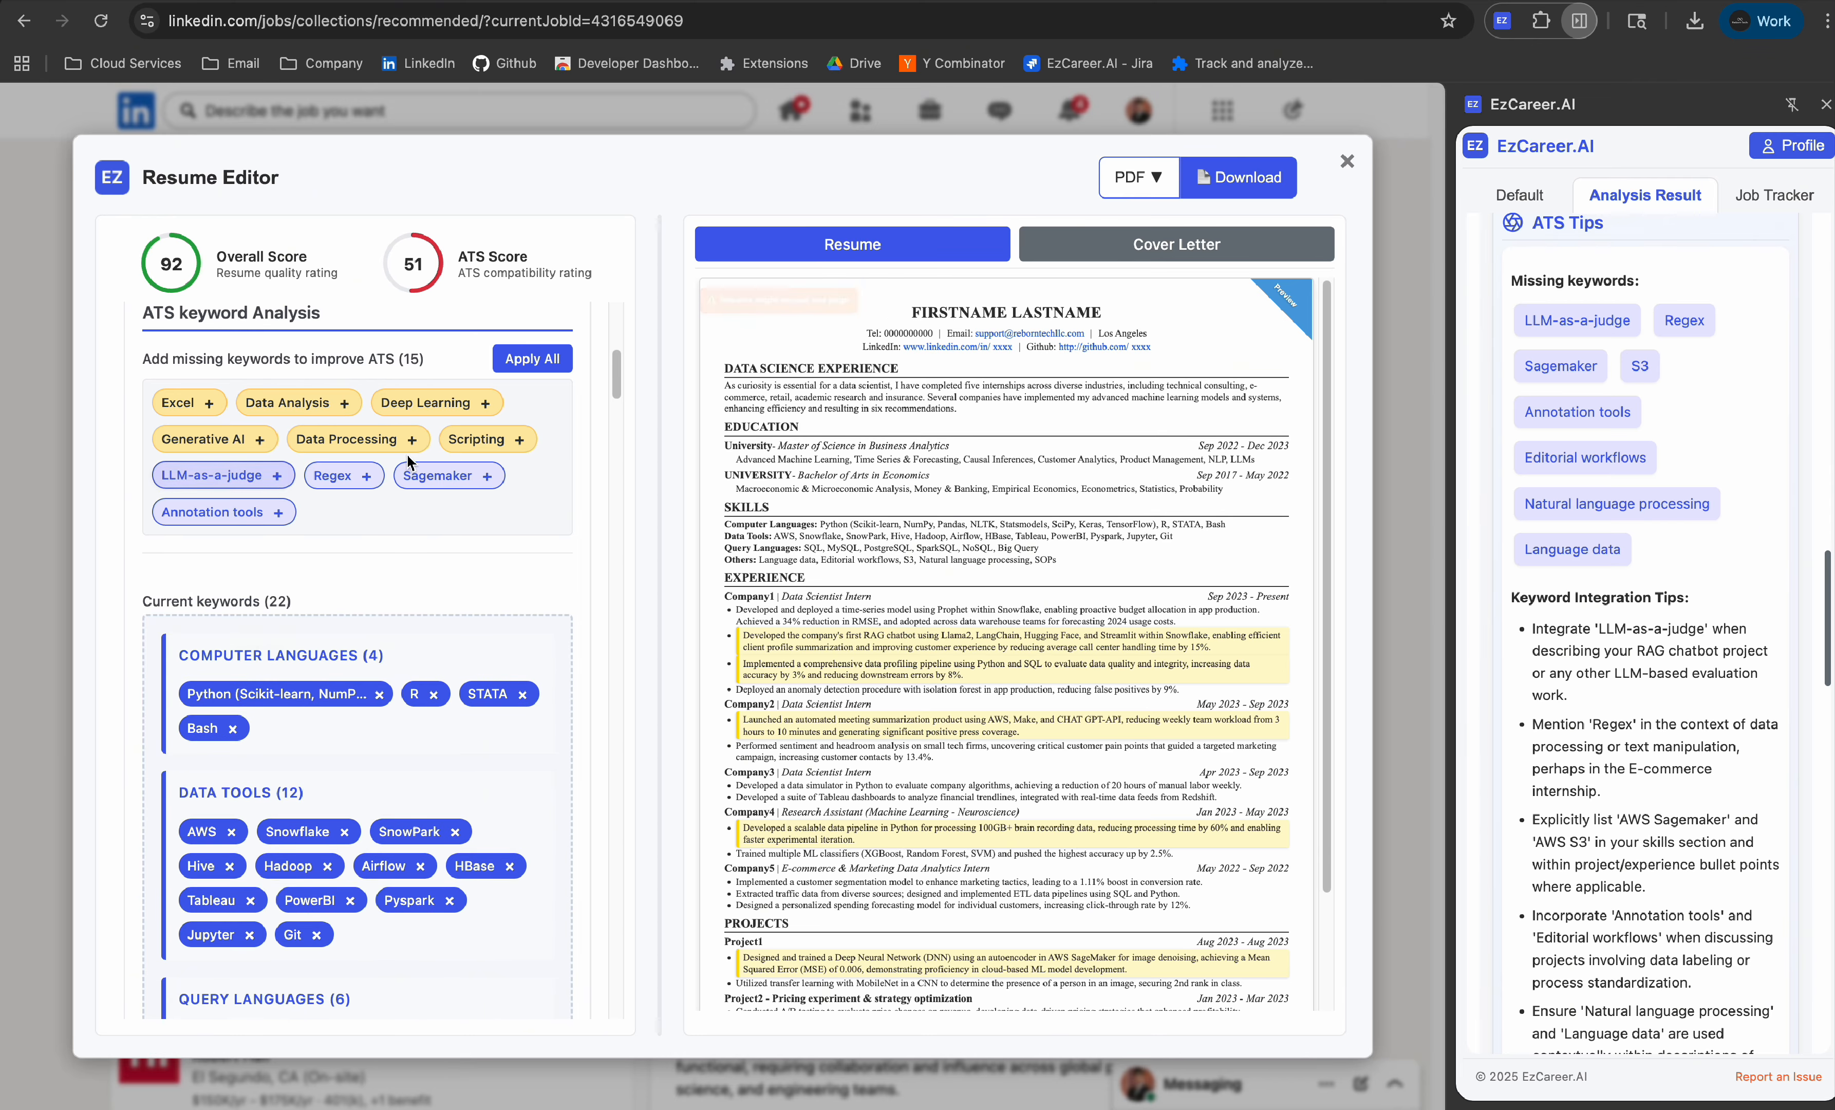
Step: Add the missing keywords Scripting, Deep Learning, Annotation tools, Regex, LLM-as-a-judge and Sagemaker to the resume's skills
{"action": "left_click", "coordinate": [508, 440]}
{"action": "left_click", "coordinate": [482, 405]}
{"action": "left_click", "coordinate": [396, 476]}
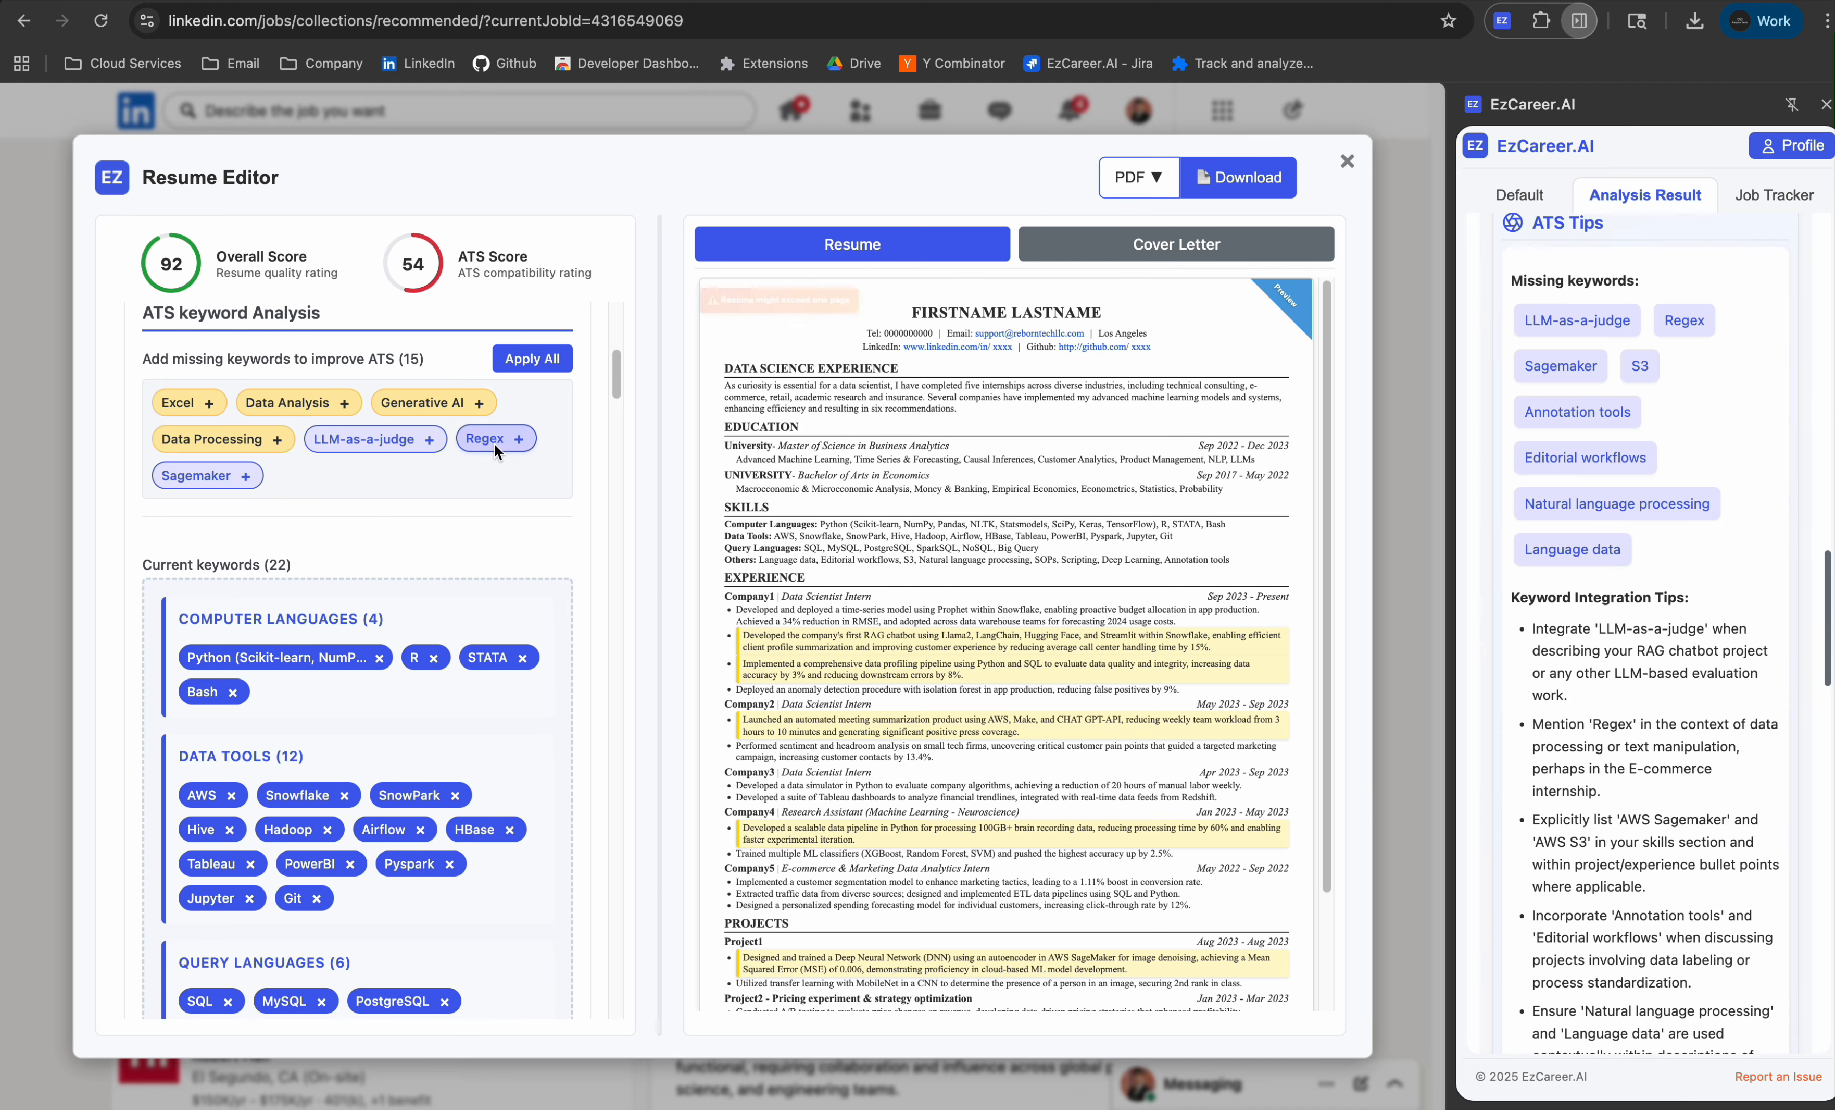
{"action": "left_click", "coordinate": [494, 441]}
{"action": "left_click", "coordinate": [391, 442]}
{"action": "left_click", "coordinate": [382, 442]}
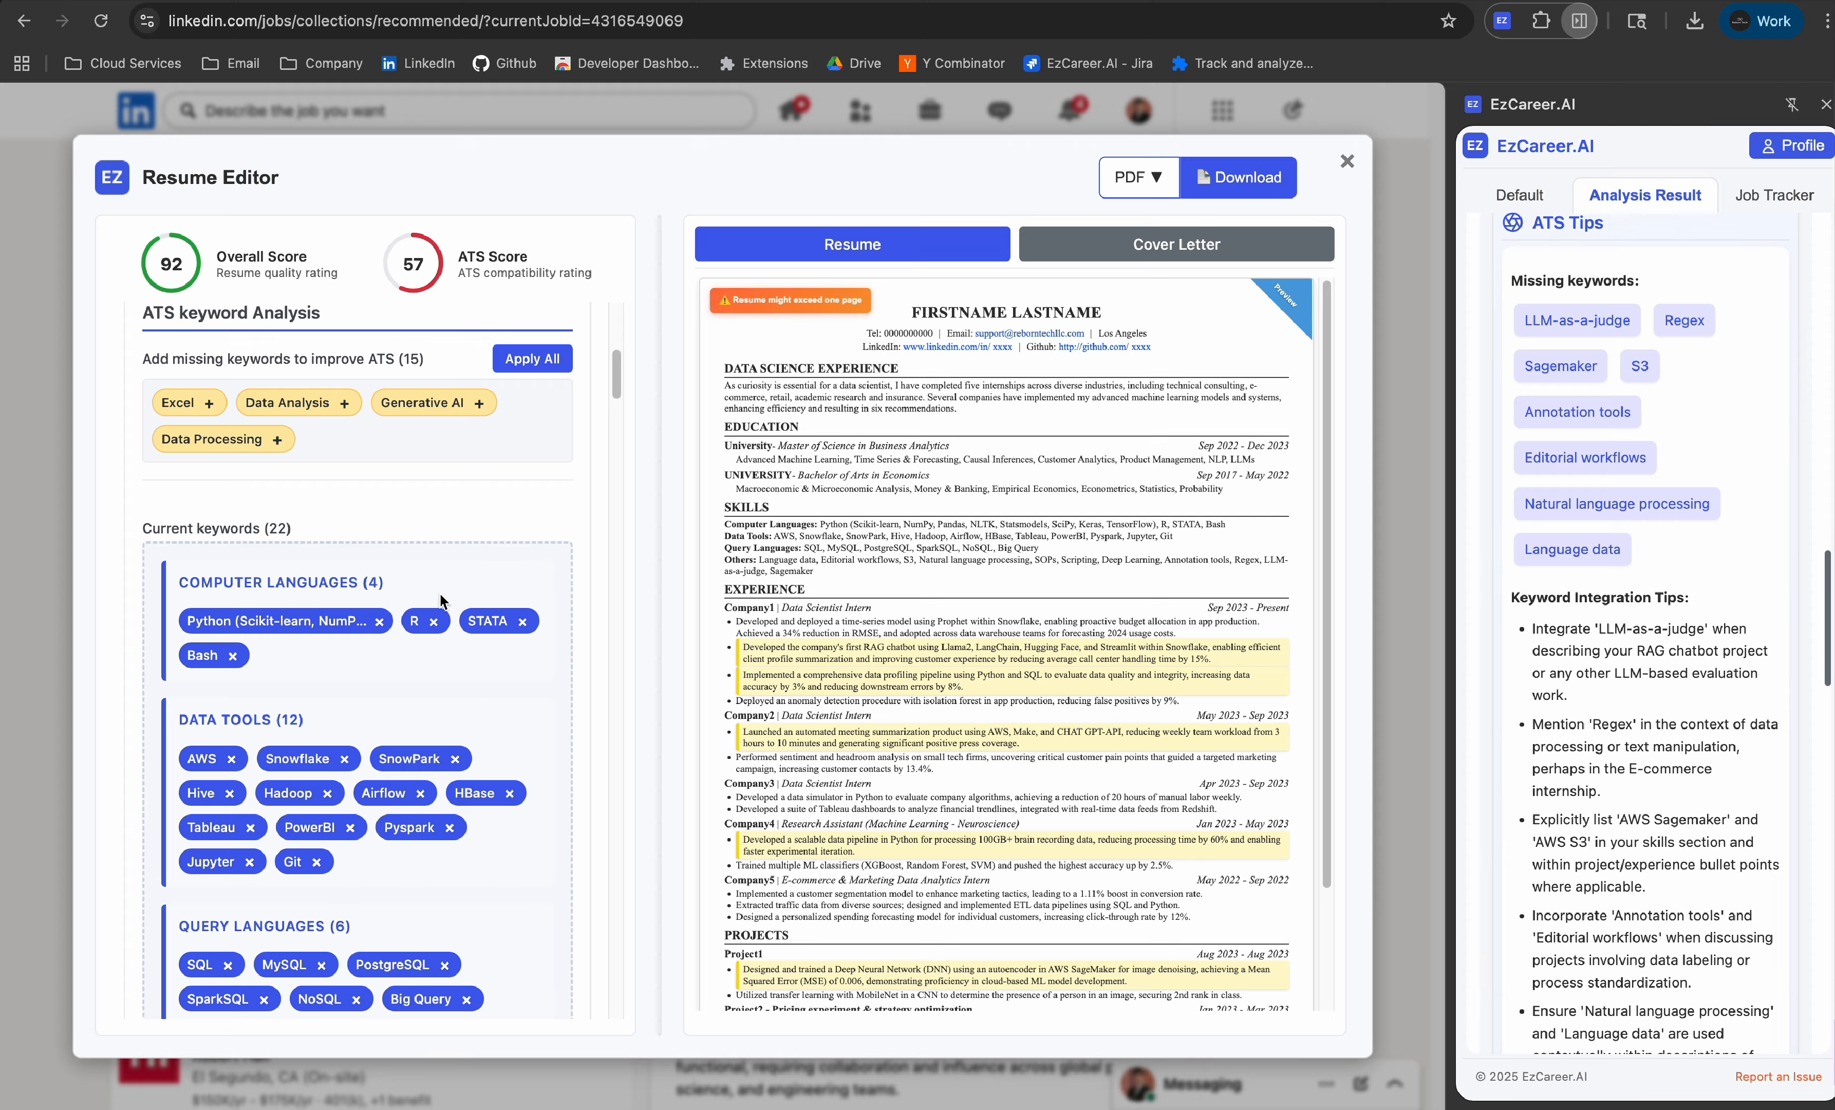
Step: Move the S3, Editorial workflows, Sagemaker and Language data keywords from the Others group to Data Tools
{"action": "scroll", "coordinate": [439, 592], "scroll_direction": "down", "scroll_amount": 4}
{"action": "scroll", "coordinate": [438, 592], "scroll_direction": "down", "scroll_amount": 1}
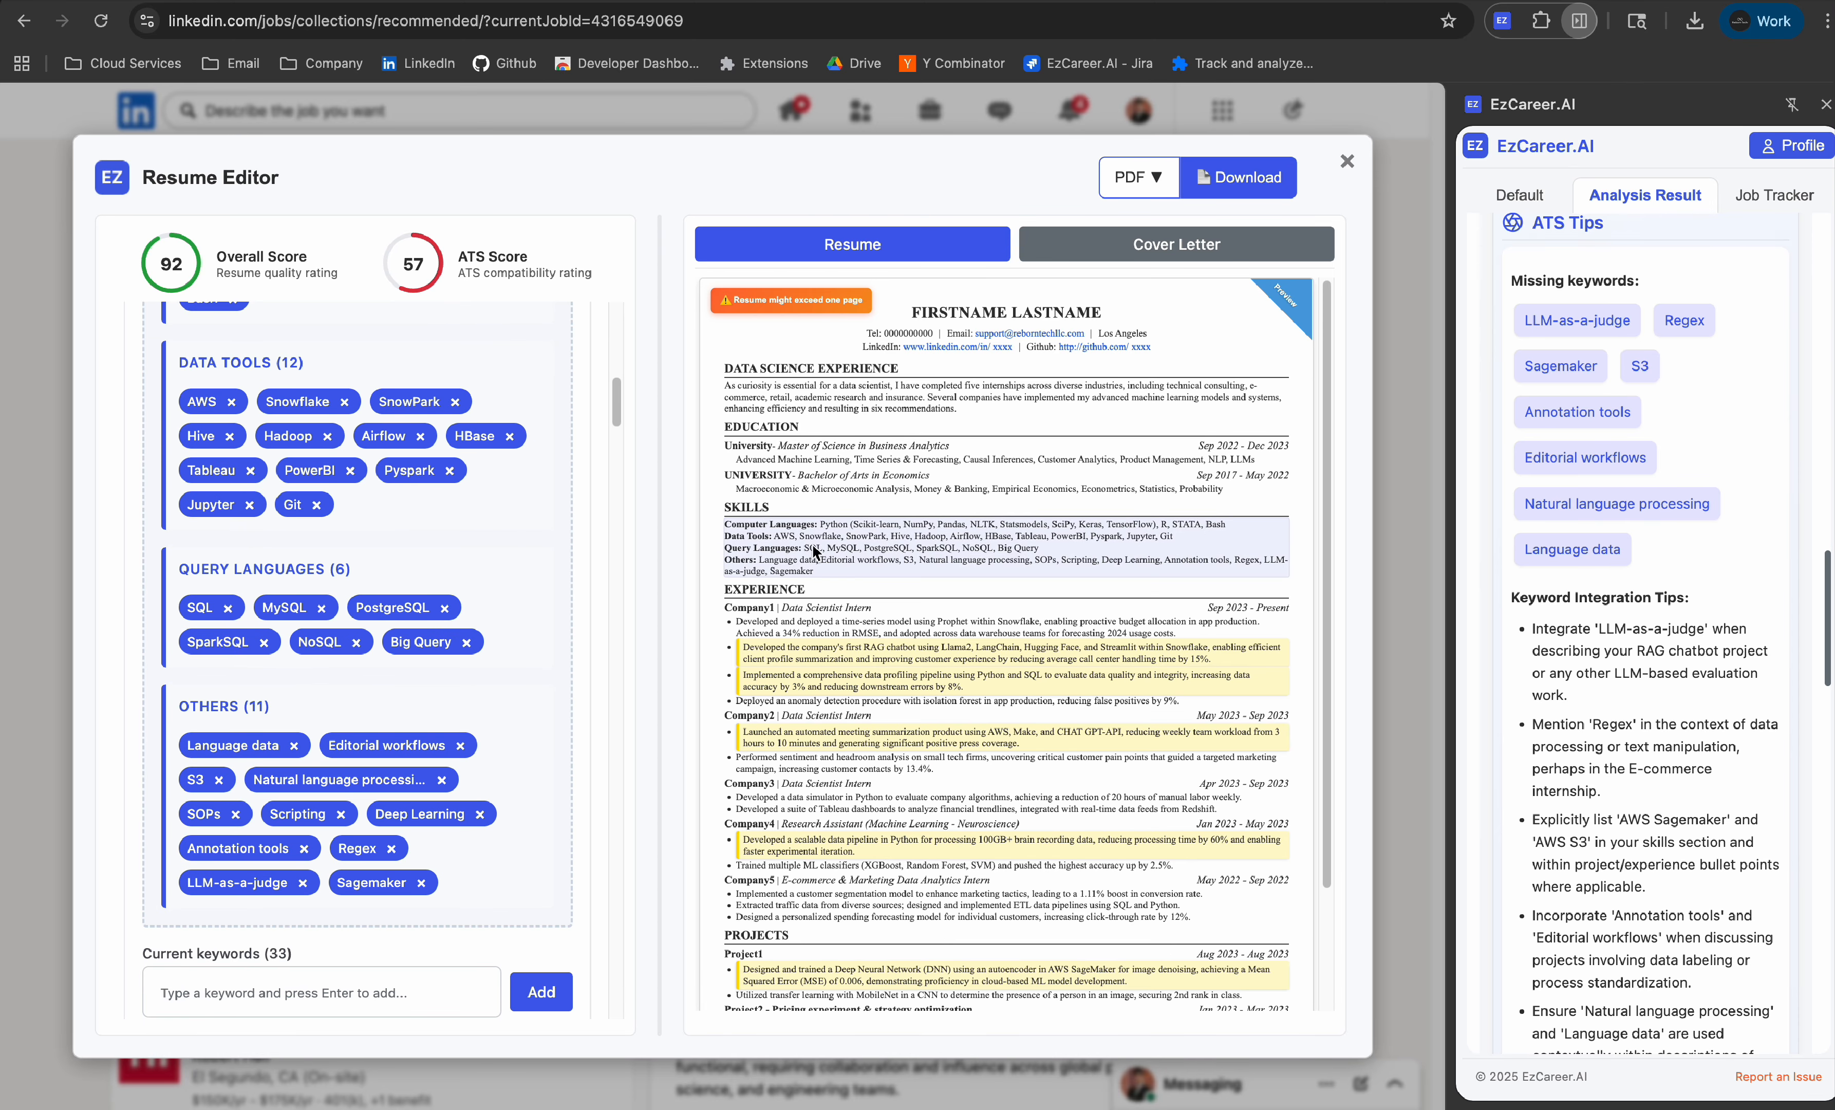
{"action": "scroll", "coordinate": [460, 586], "scroll_direction": "up", "scroll_amount": 1}
{"action": "scroll", "coordinate": [459, 586], "scroll_direction": "up", "scroll_amount": 1}
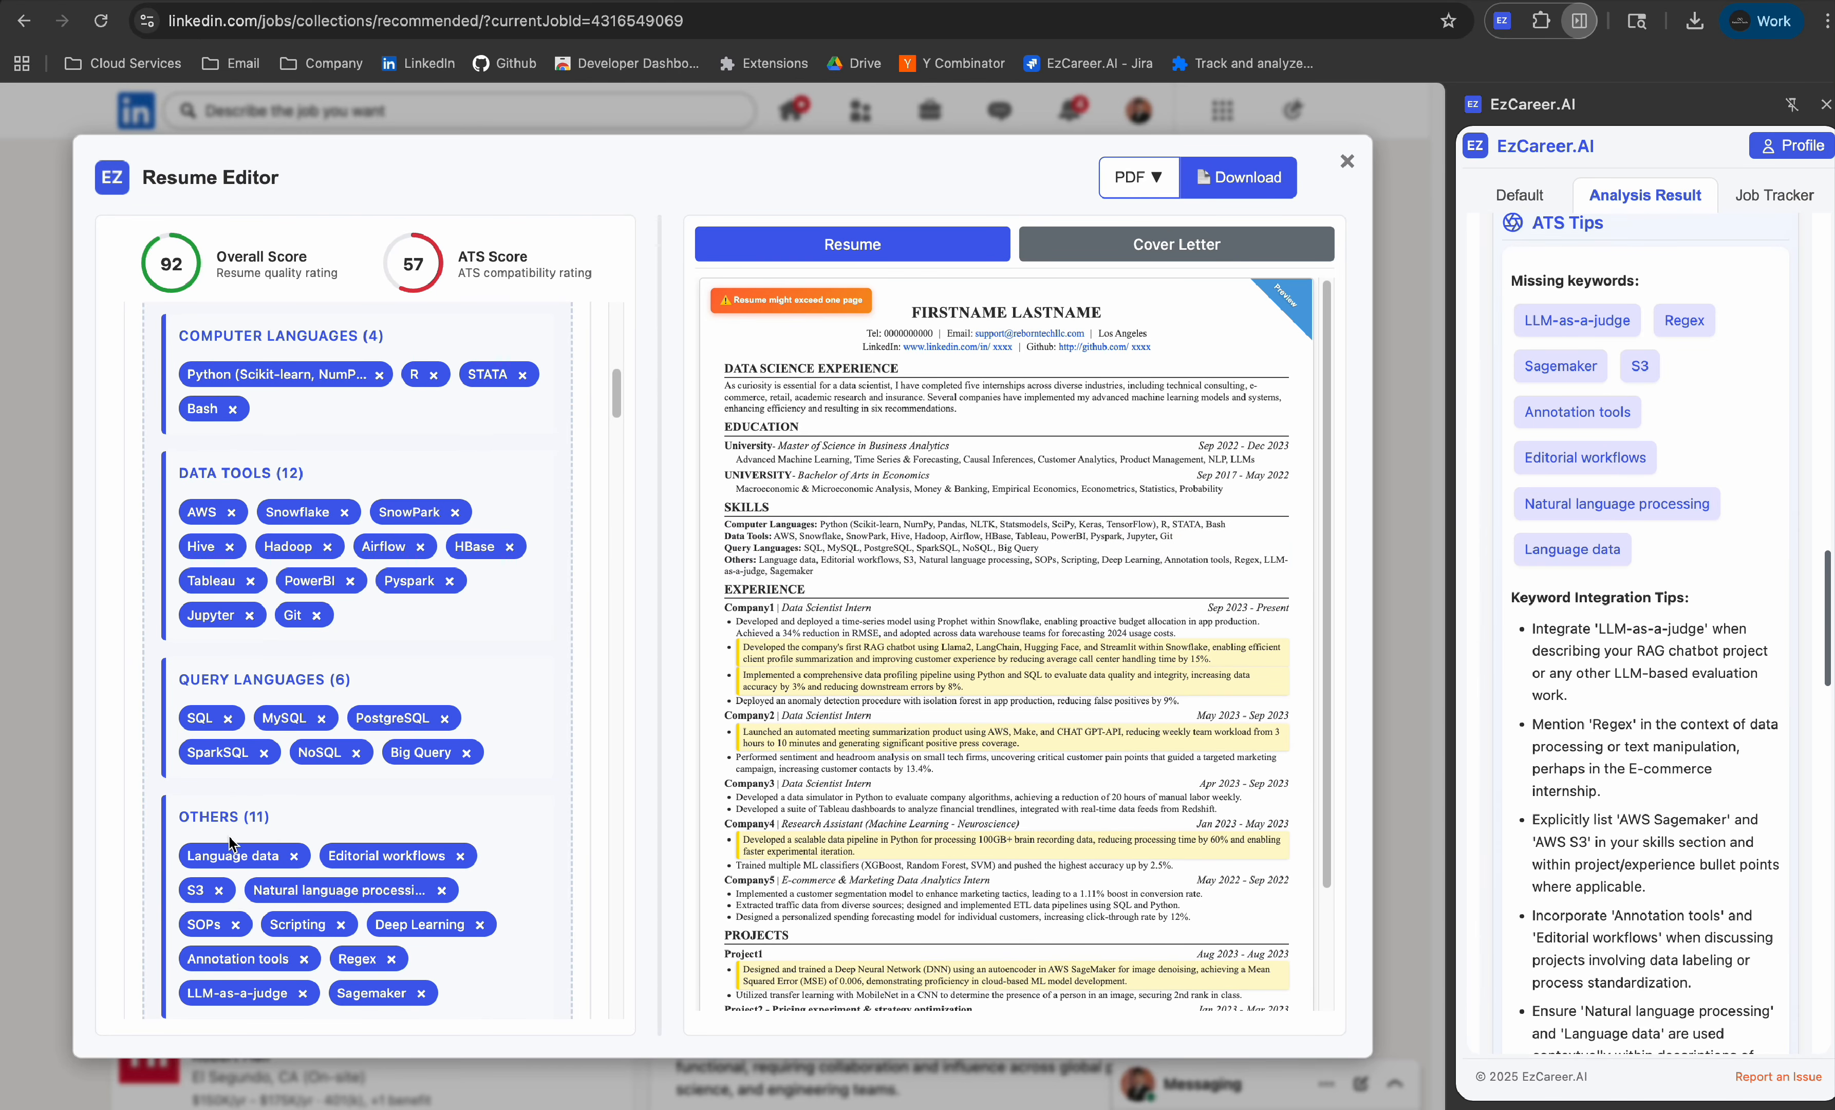
{"action": "left_click_drag", "start_coordinate": [194, 891], "coordinate": [360, 615]}
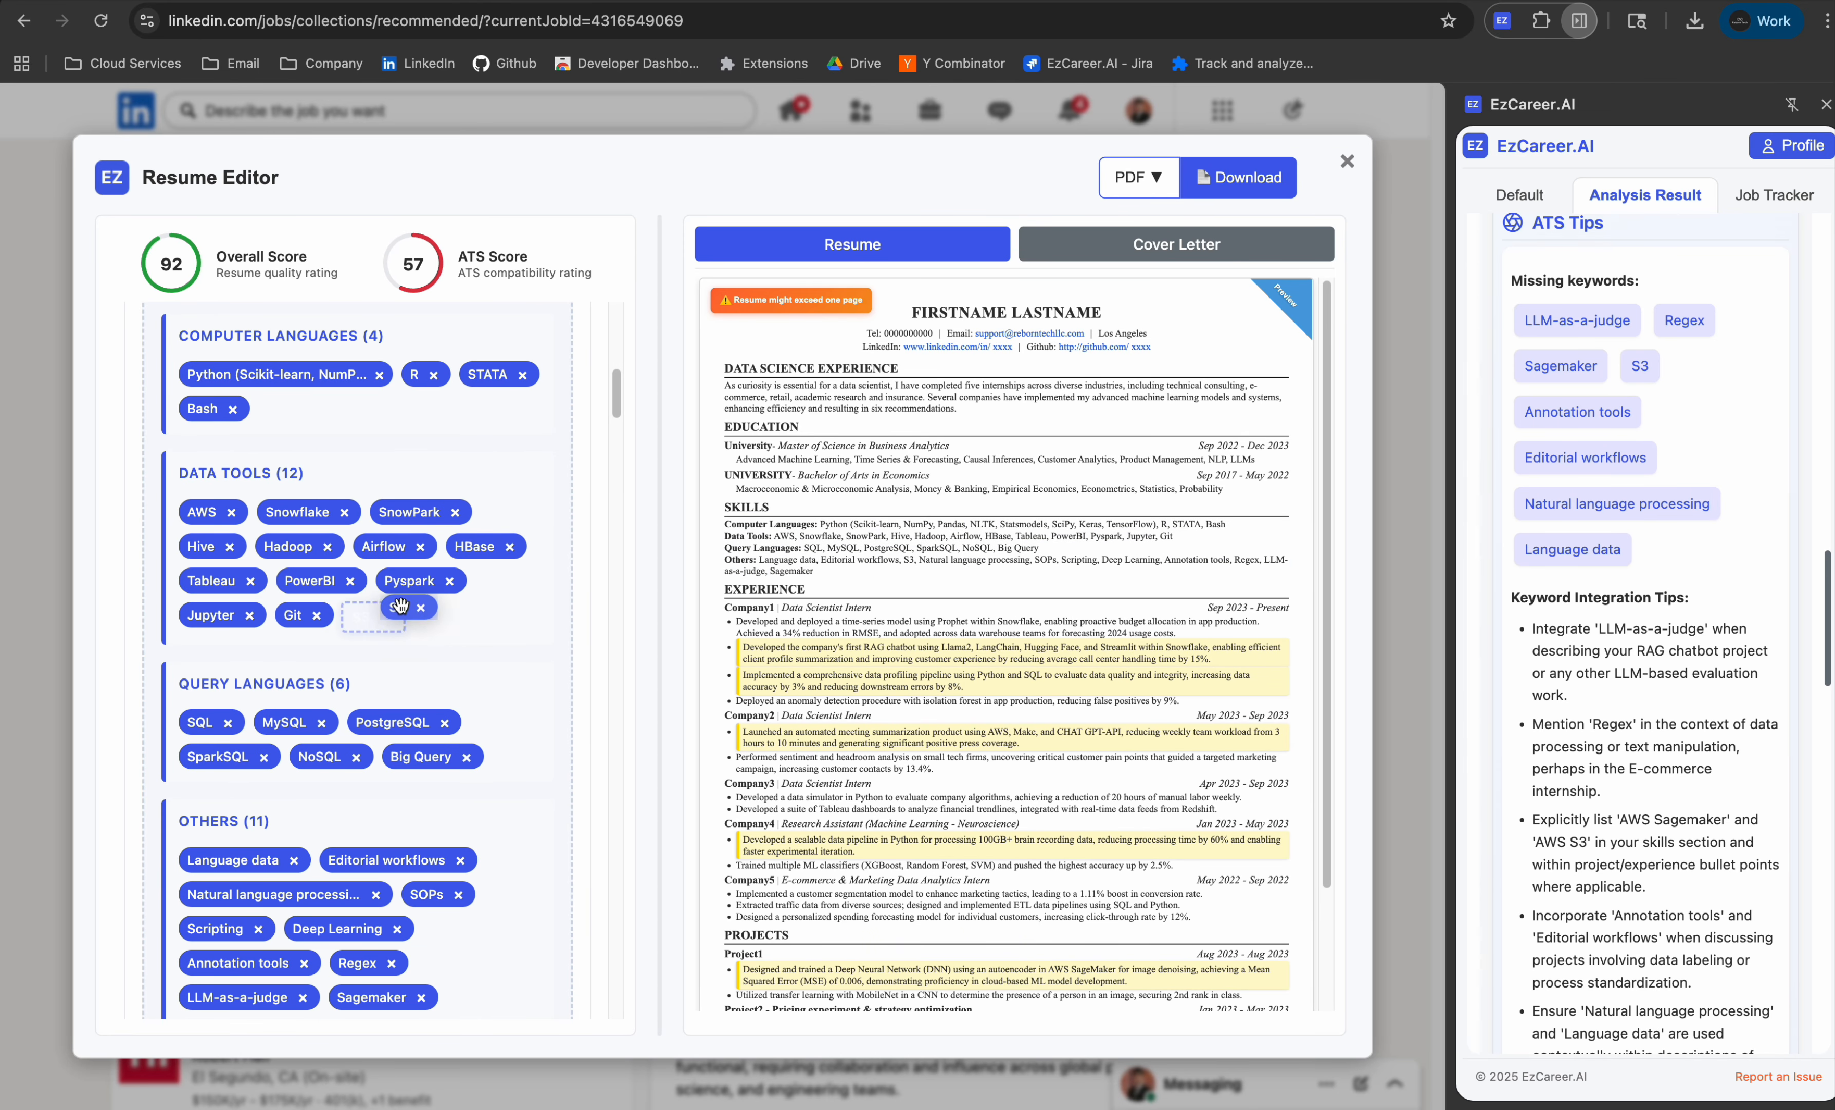
{"action": "left_click_drag", "start_coordinate": [424, 846], "coordinate": [471, 643]}
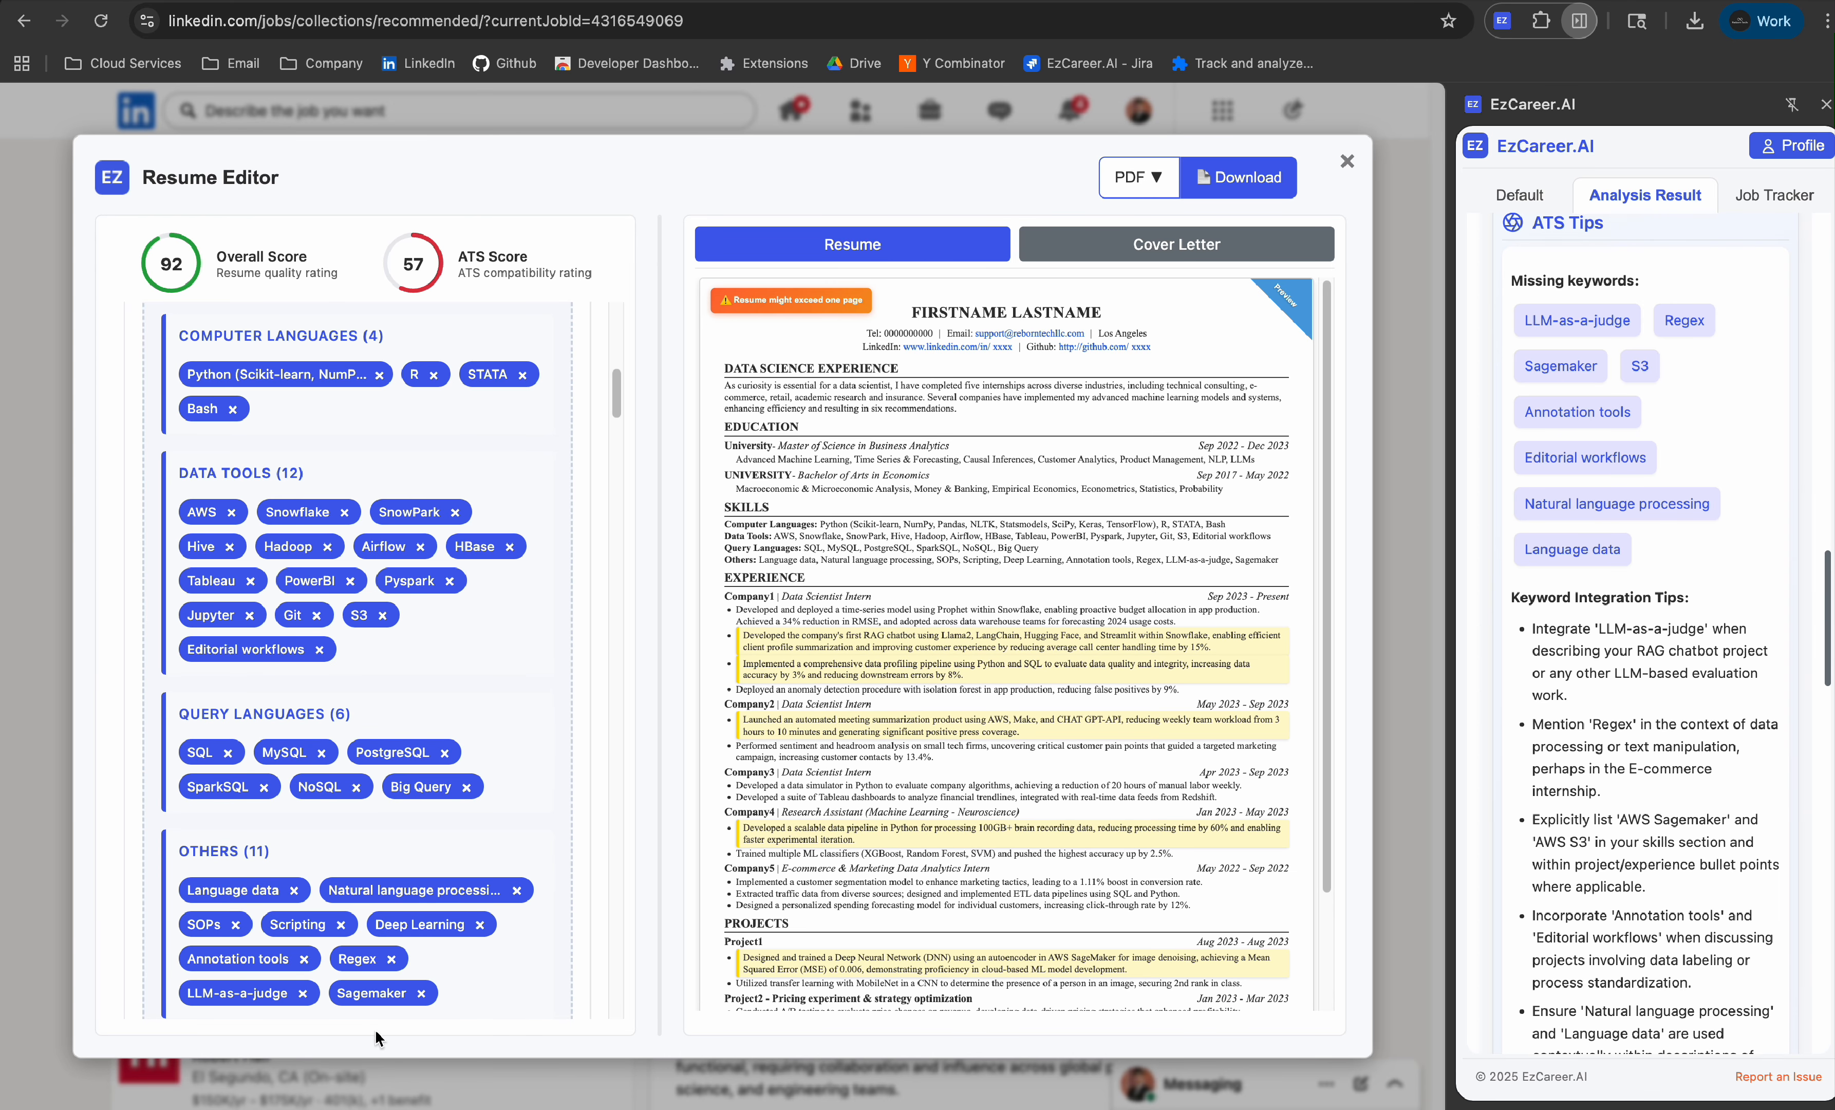
{"action": "left_click_drag", "start_coordinate": [361, 995], "coordinate": [506, 635]}
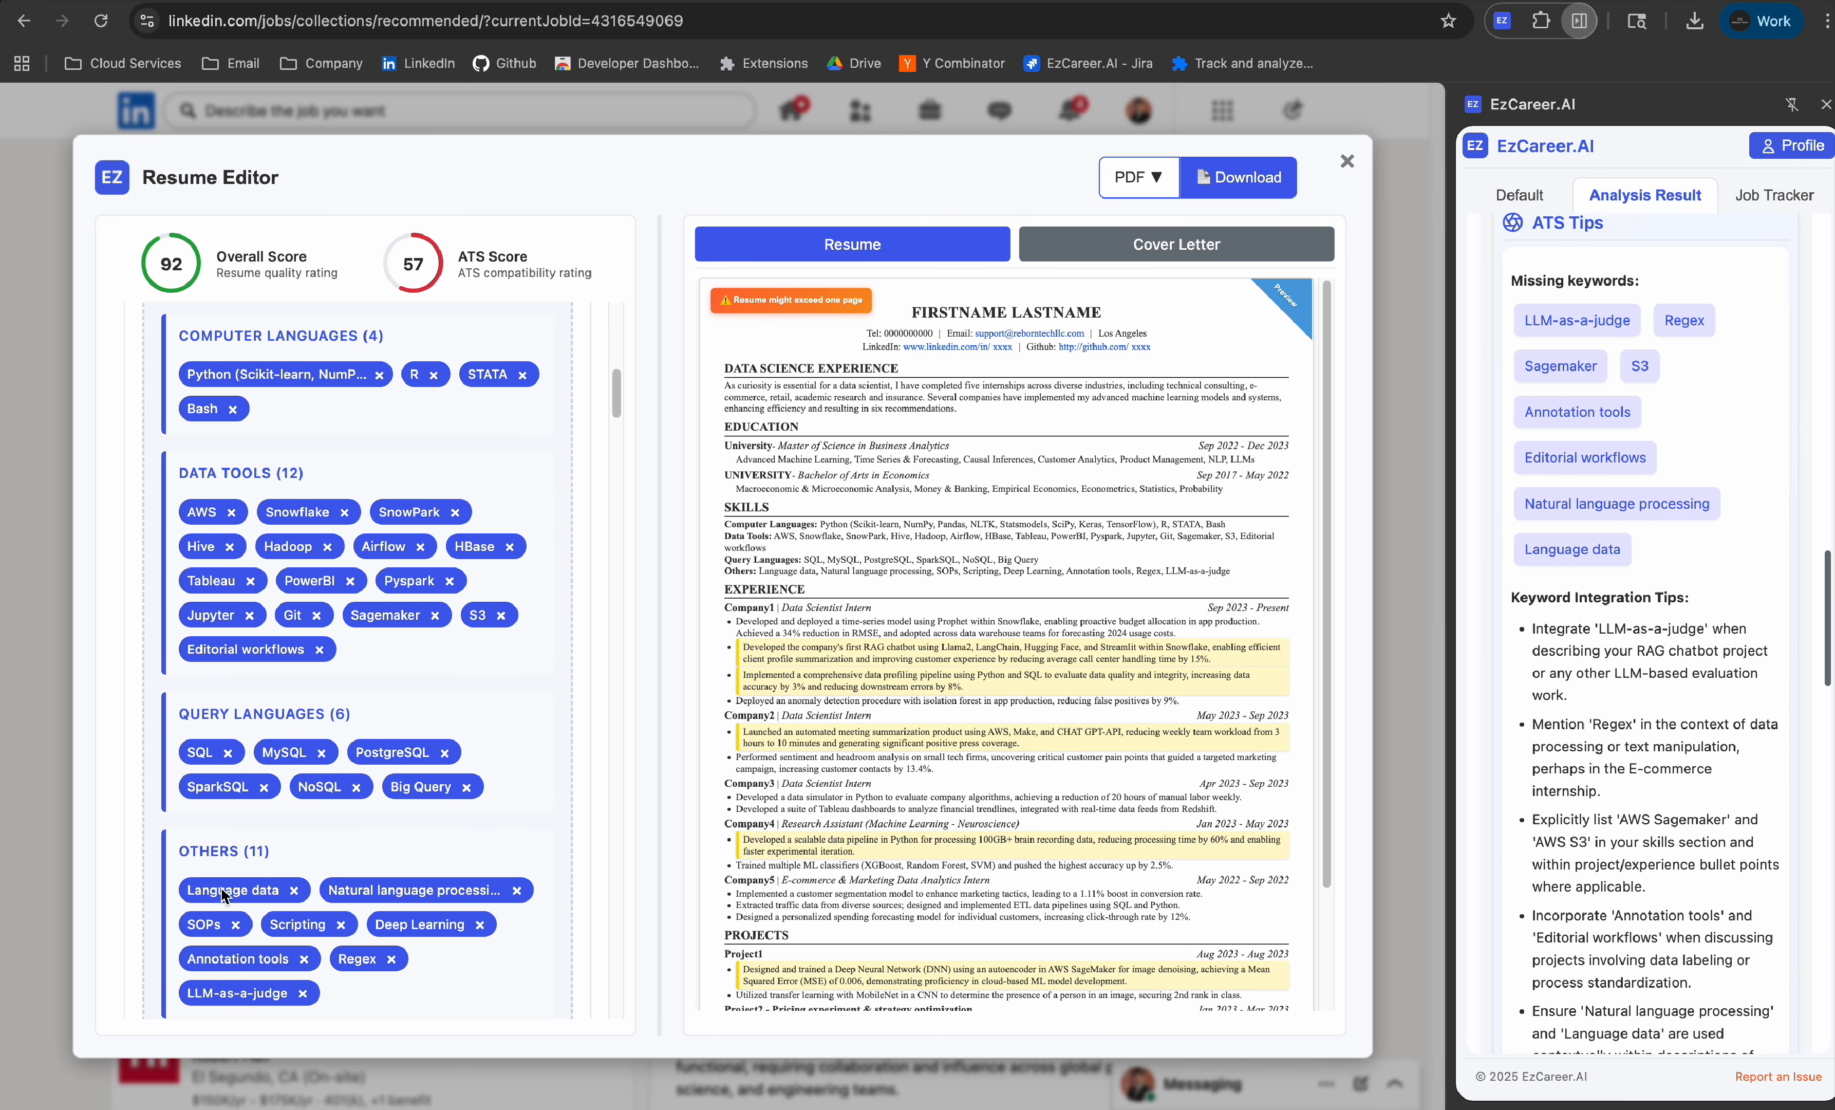
{"action": "left_click_drag", "start_coordinate": [224, 889], "coordinate": [393, 629]}
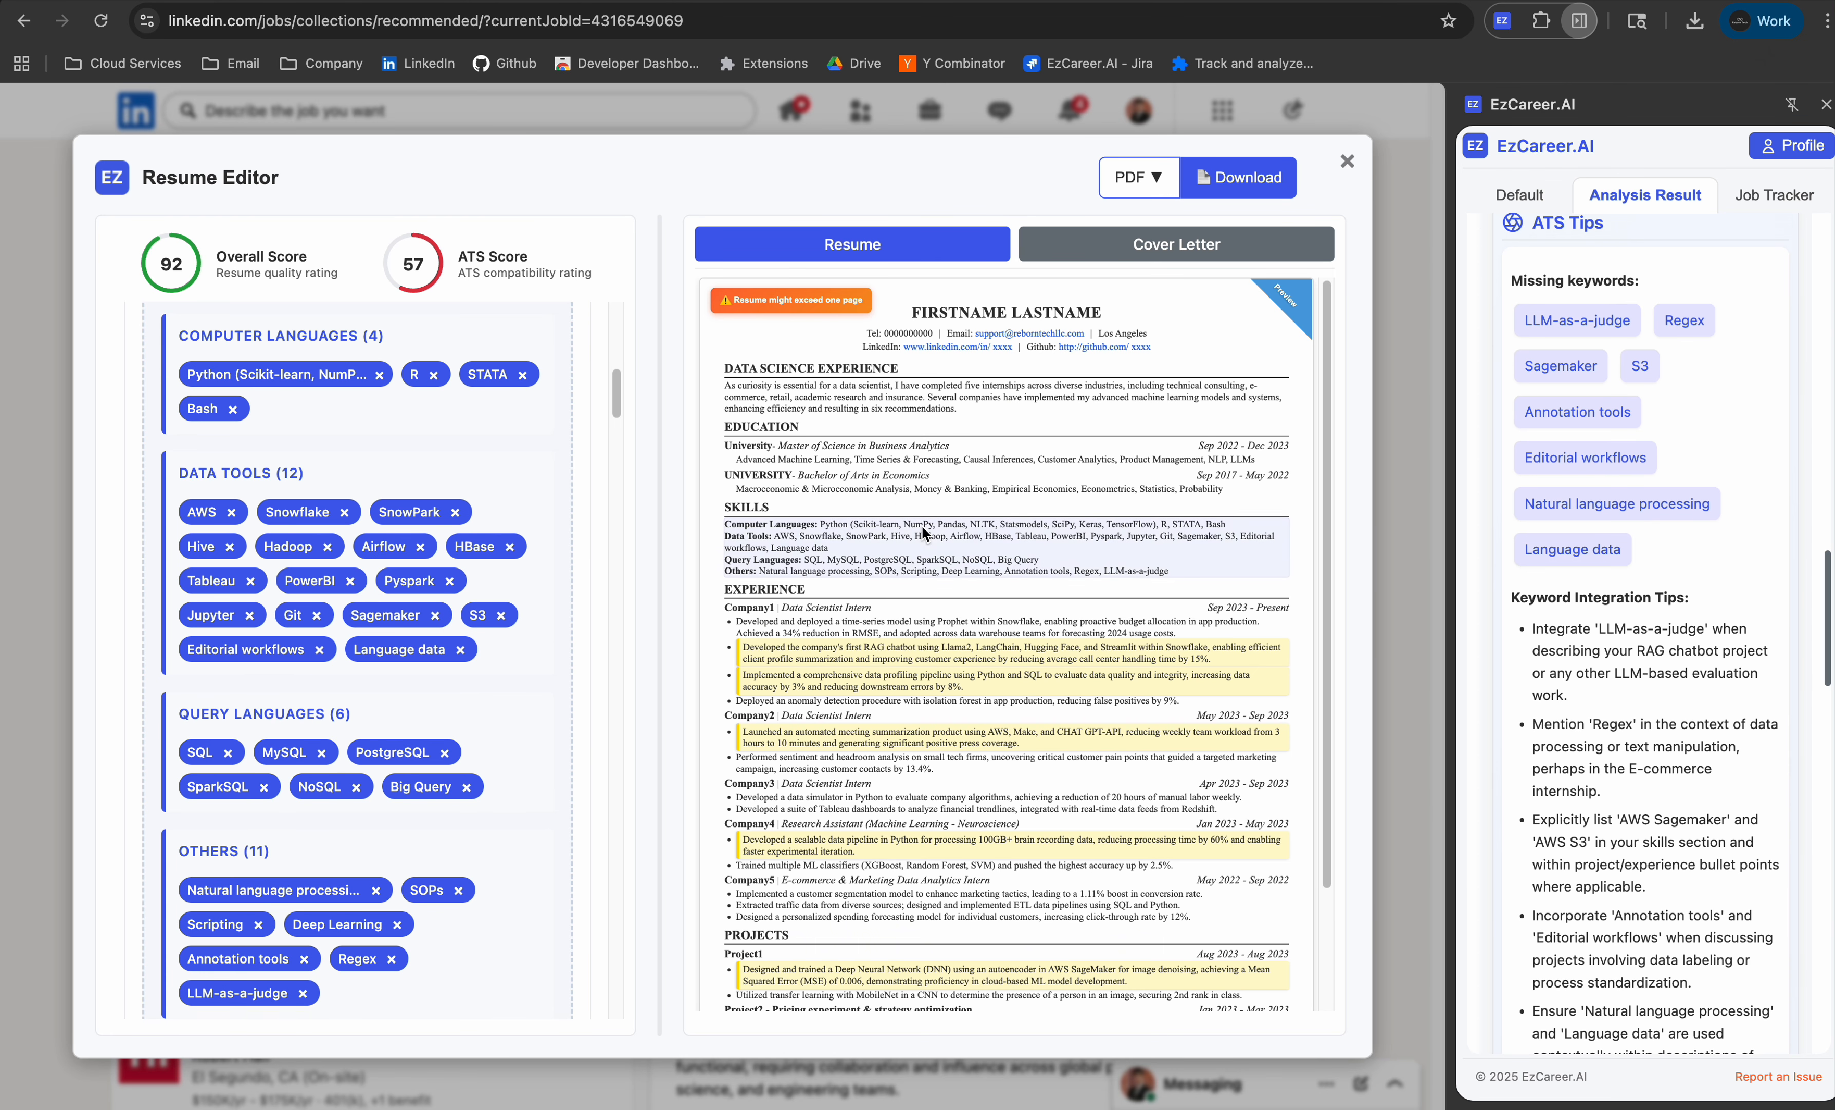
Step: Check the updated skills in the resume preview and read the Keyword Integration Tips in the analysis
{"action": "scroll", "coordinate": [1080, 580], "scroll_direction": "down", "scroll_amount": 1}
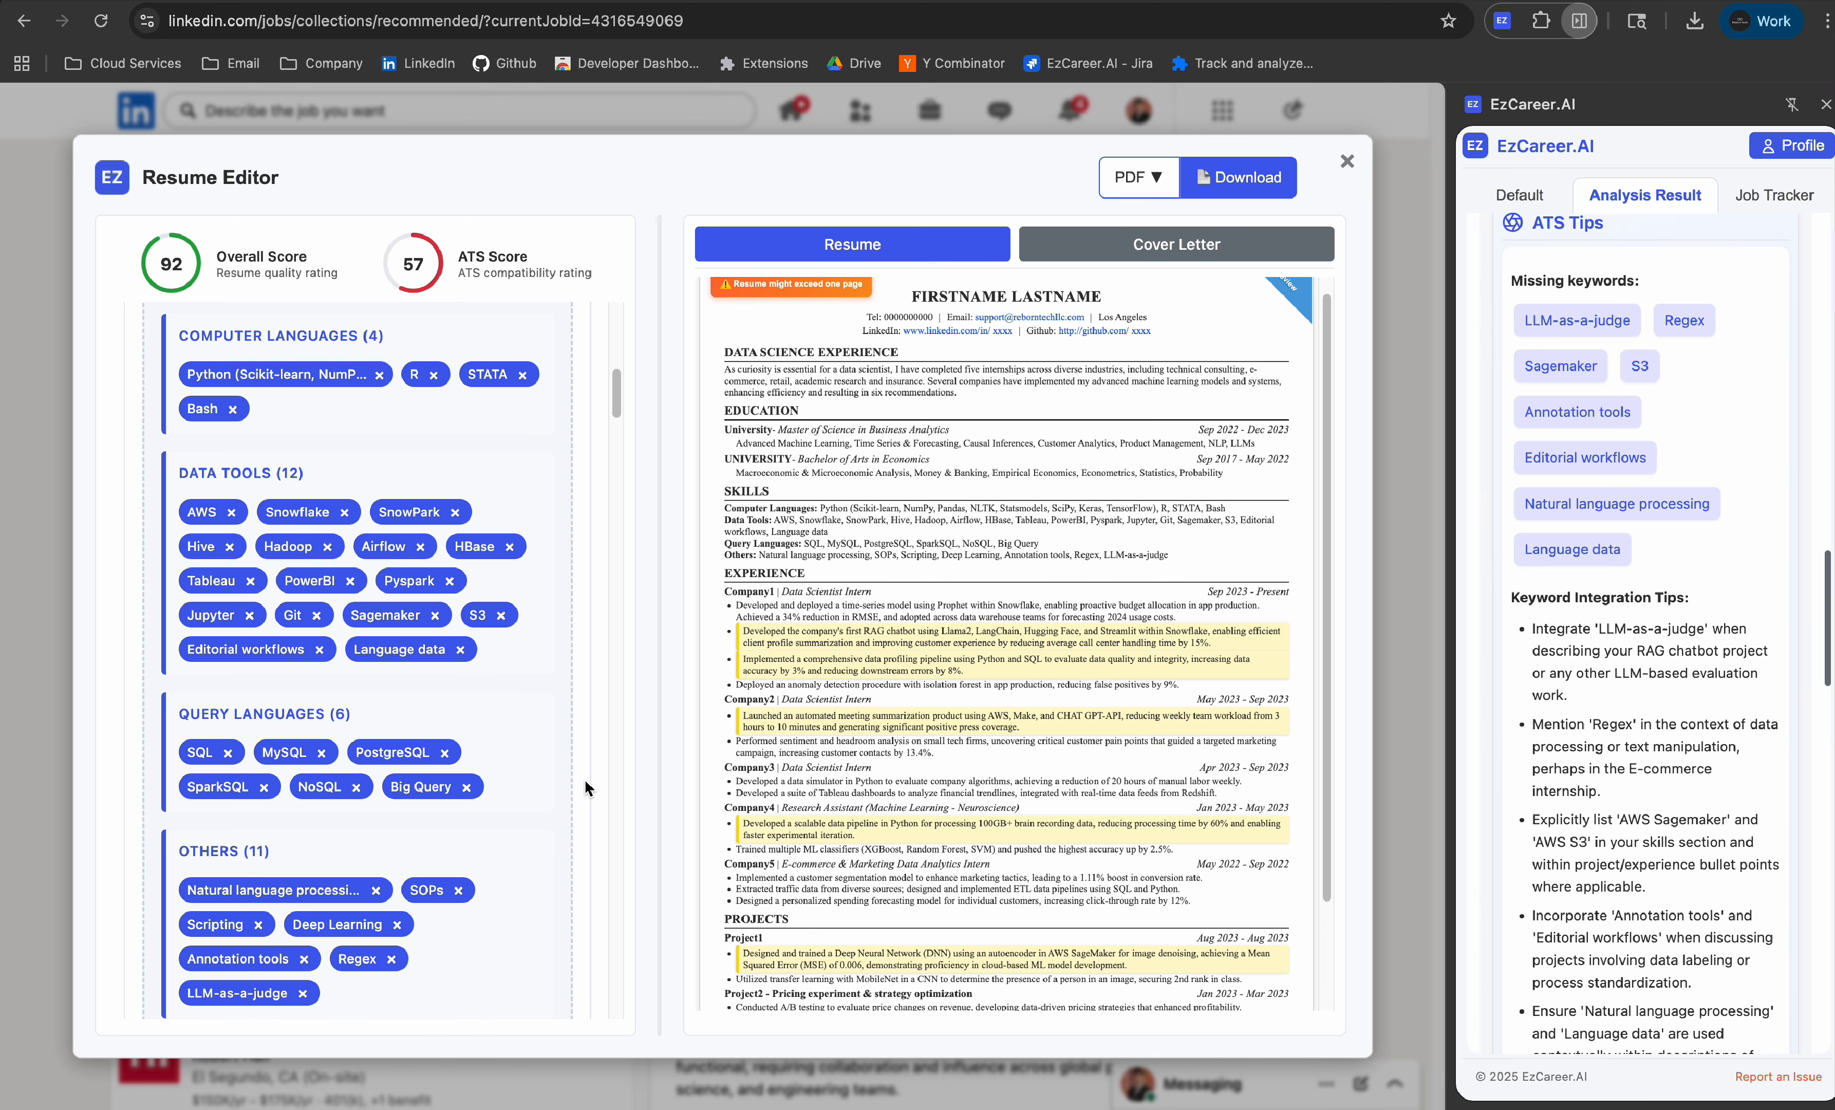
{"action": "scroll", "coordinate": [586, 782], "scroll_direction": "down", "scroll_amount": 4}
{"action": "scroll", "coordinate": [585, 778], "scroll_direction": "down", "scroll_amount": 1}
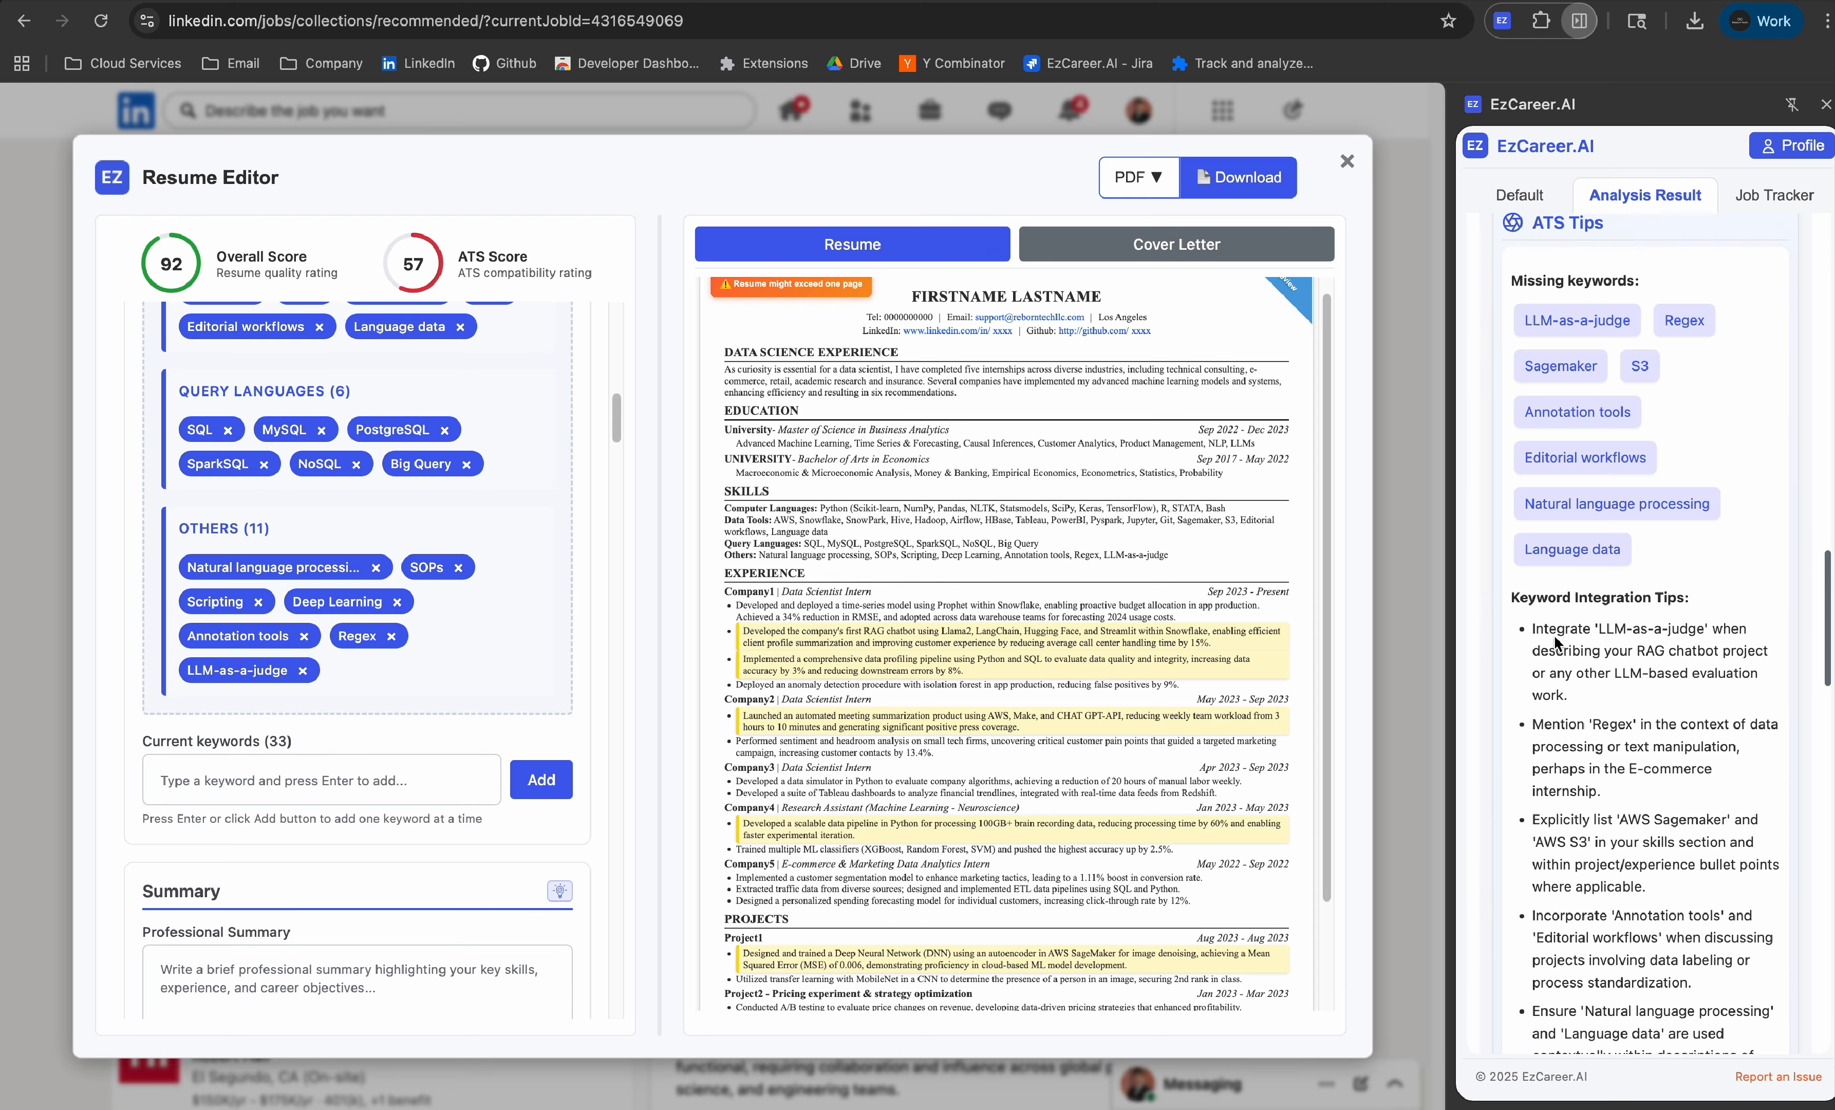
{"action": "scroll", "coordinate": [1556, 642], "scroll_direction": "down", "scroll_amount": 3}
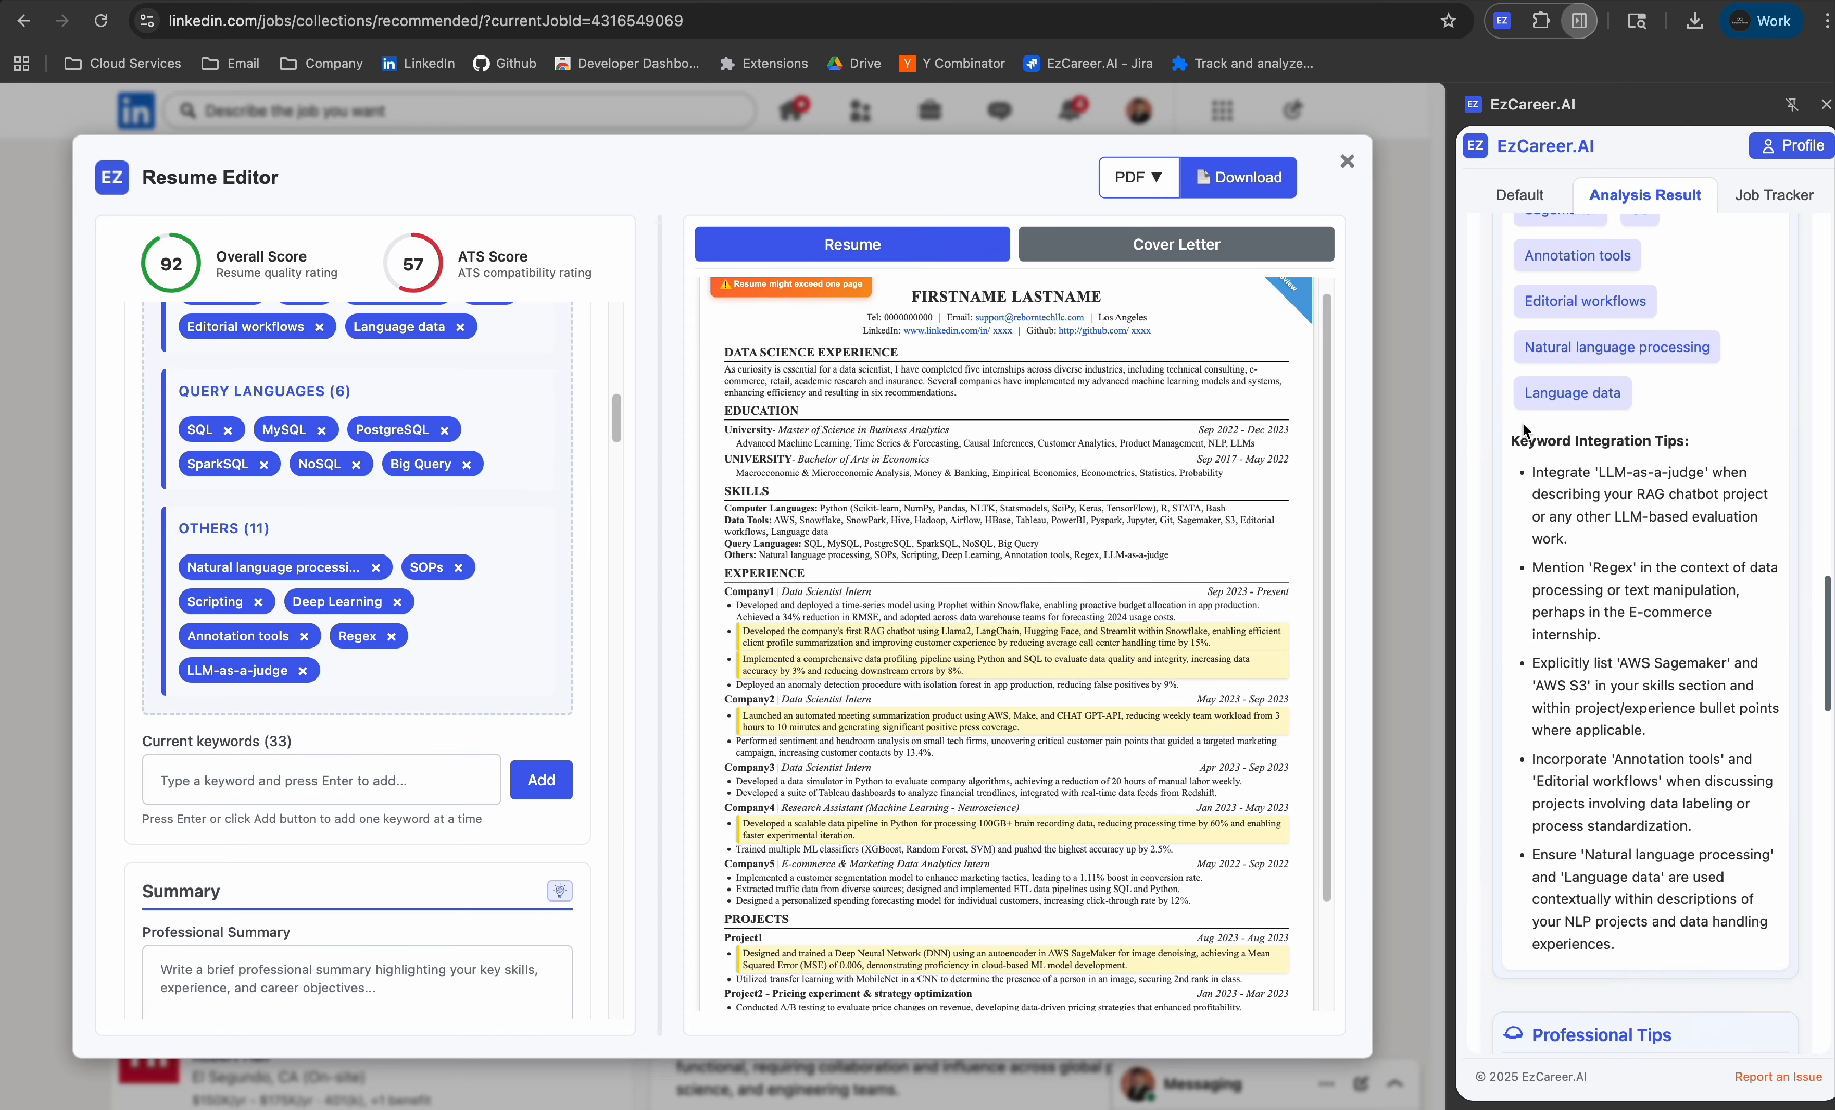
{"action": "left_click_drag", "start_coordinate": [1624, 425], "coordinate": [1699, 443]}
{"action": "left_click", "coordinate": [1699, 443]}
{"action": "scroll", "coordinate": [1655, 555], "scroll_direction": "down", "scroll_amount": 2}
{"action": "scroll", "coordinate": [1098, 655], "scroll_direction": "down", "scroll_amount": 2}
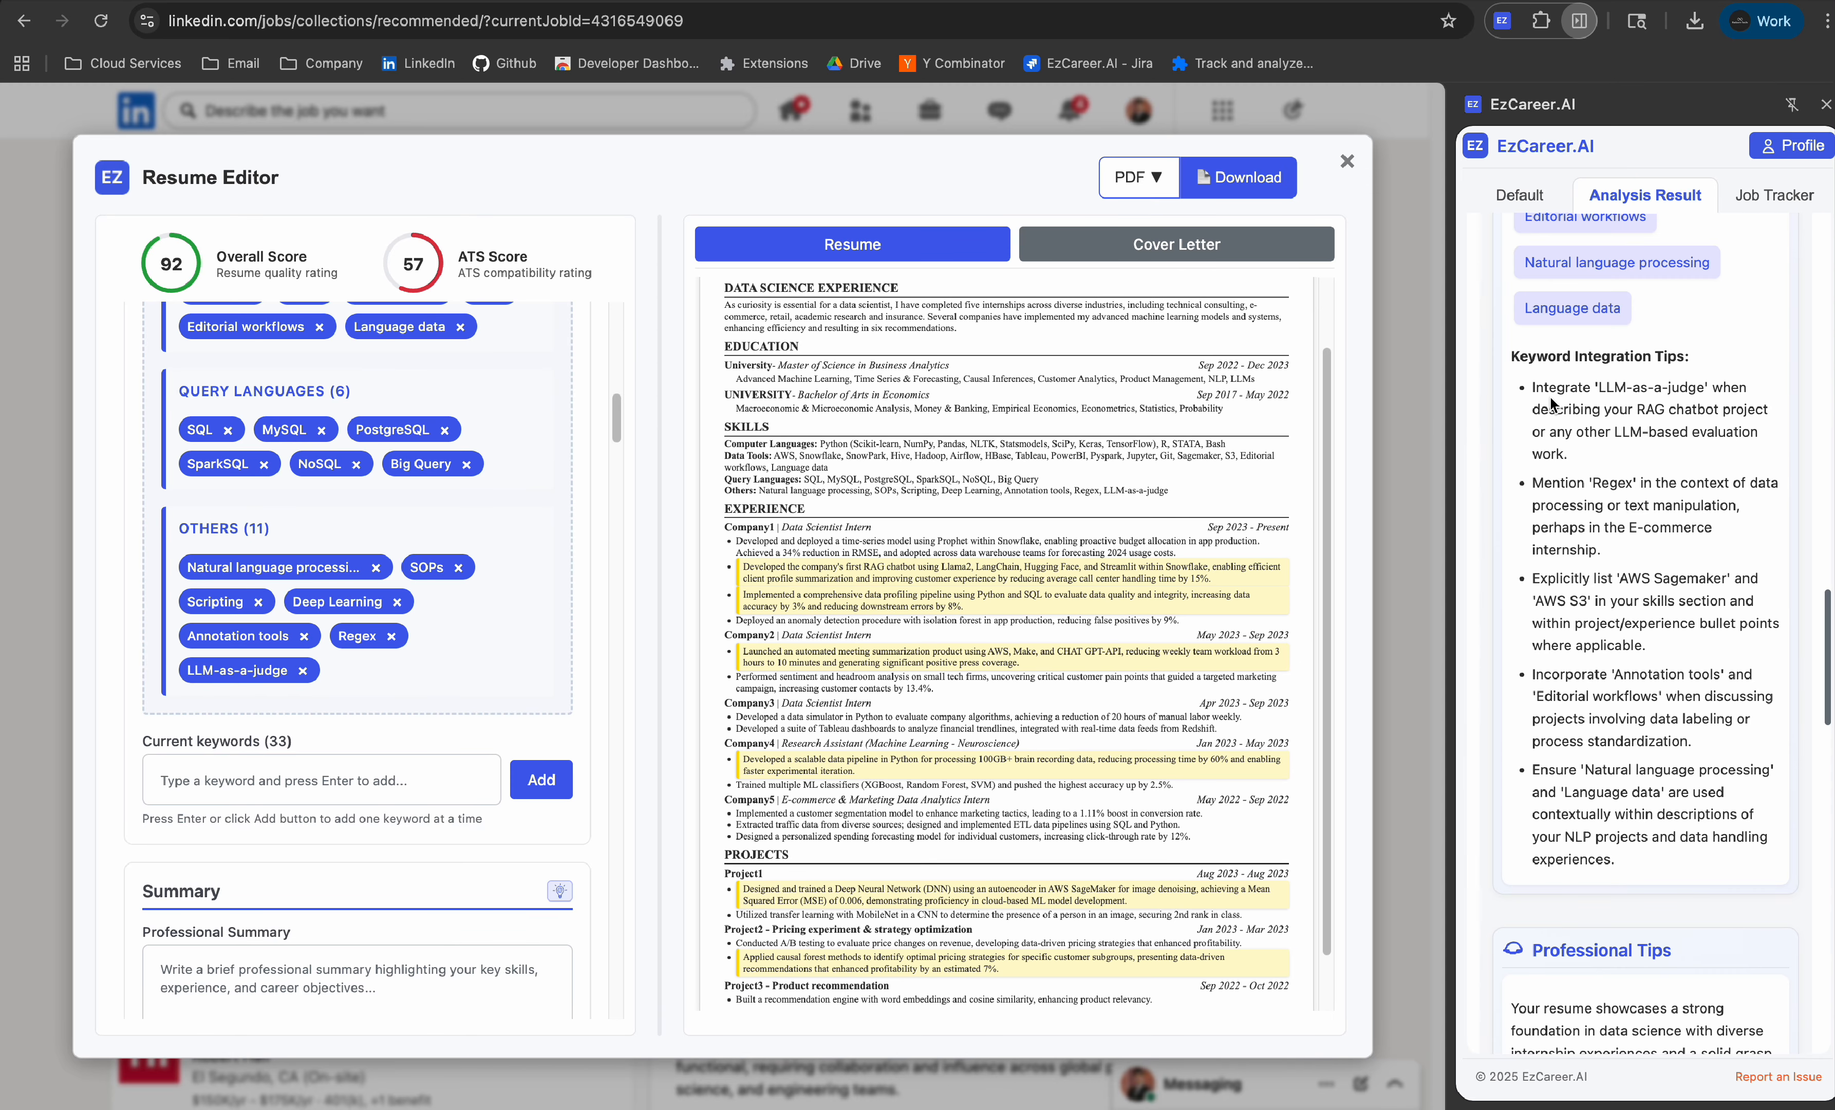
Step: Copy the 'LLM-as-a-judge' integration tip and add it as a new bullet point under the Company1 experience
{"action": "mouse_move", "coordinate": [1533, 389]}
{"action": "left_mouse_down"}
{"action": "mouse_move", "coordinate": [1613, 455]}
{"action": "mouse_move", "coordinate": [1532, 400]}
{"action": "left_mouse_up"}
{"action": "key", "text": "super+c"}
{"action": "left_click", "coordinate": [1614, 454]}
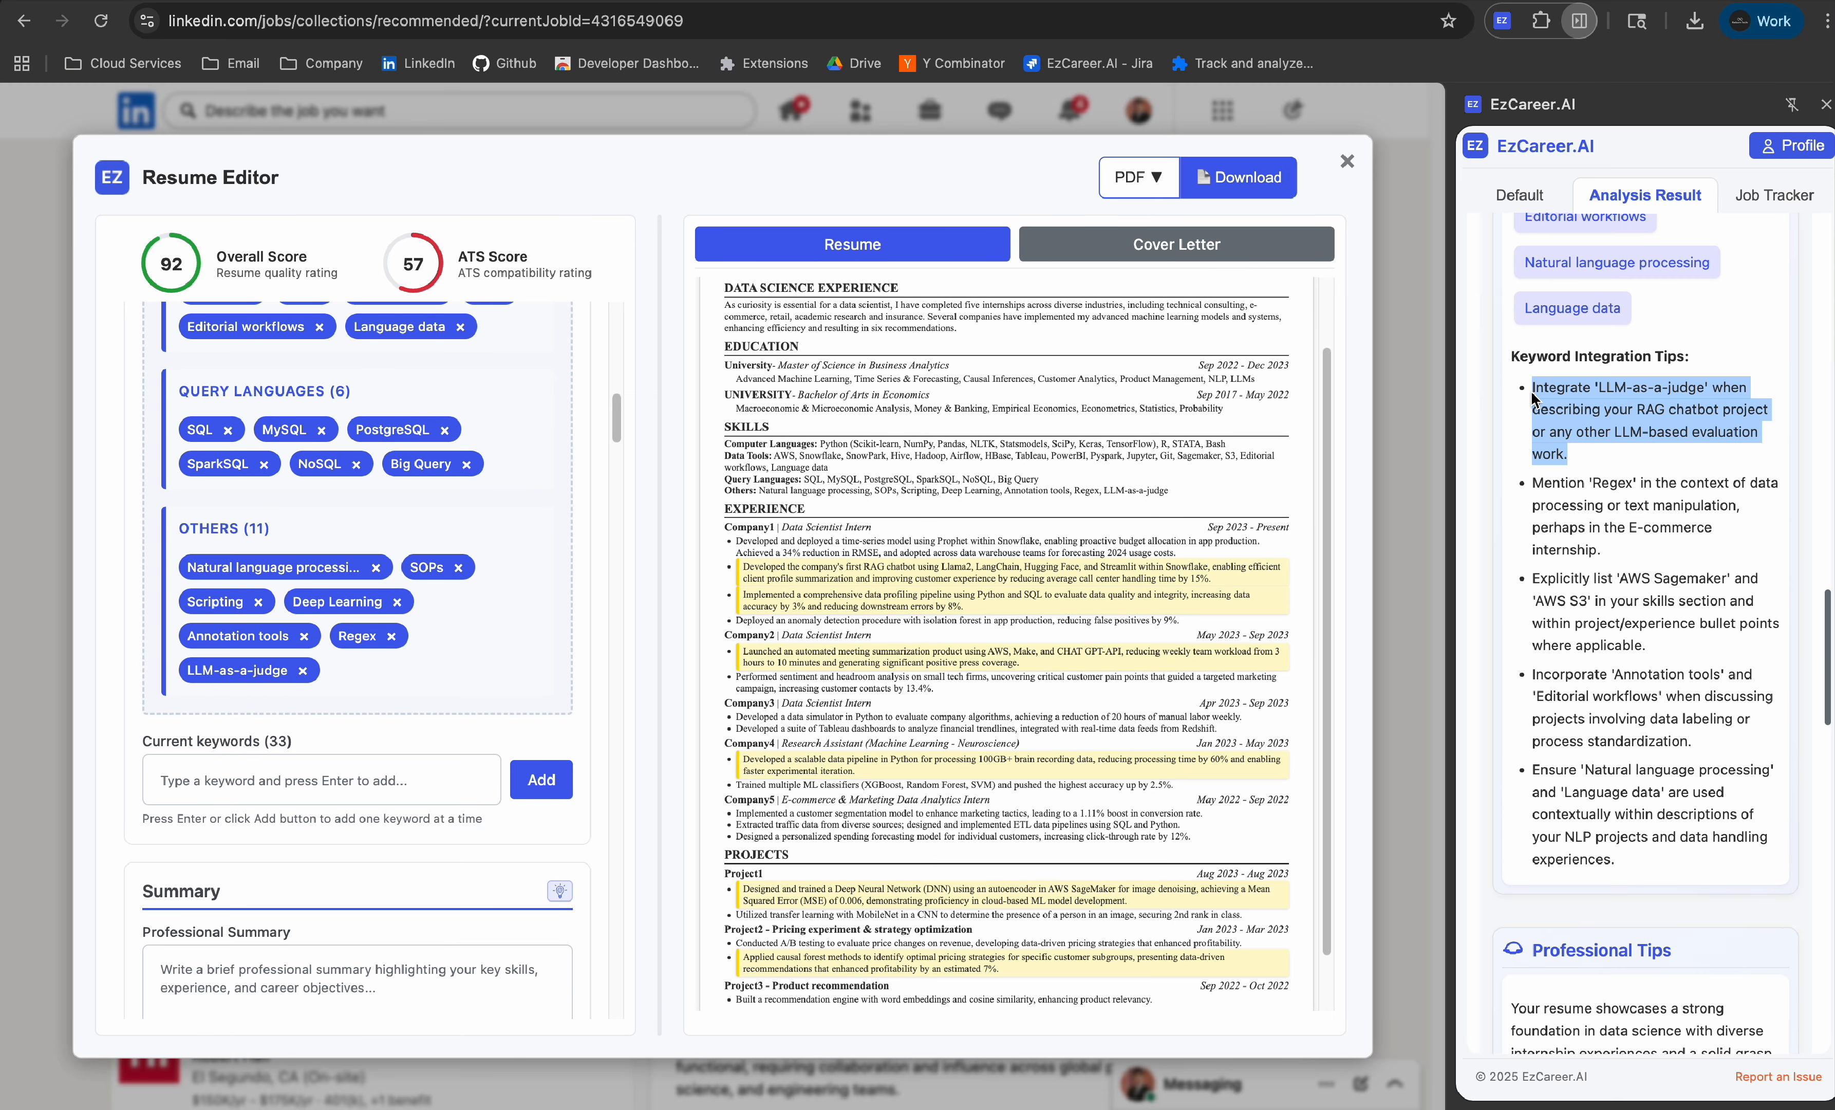
{"action": "left_click", "coordinate": [810, 616]}
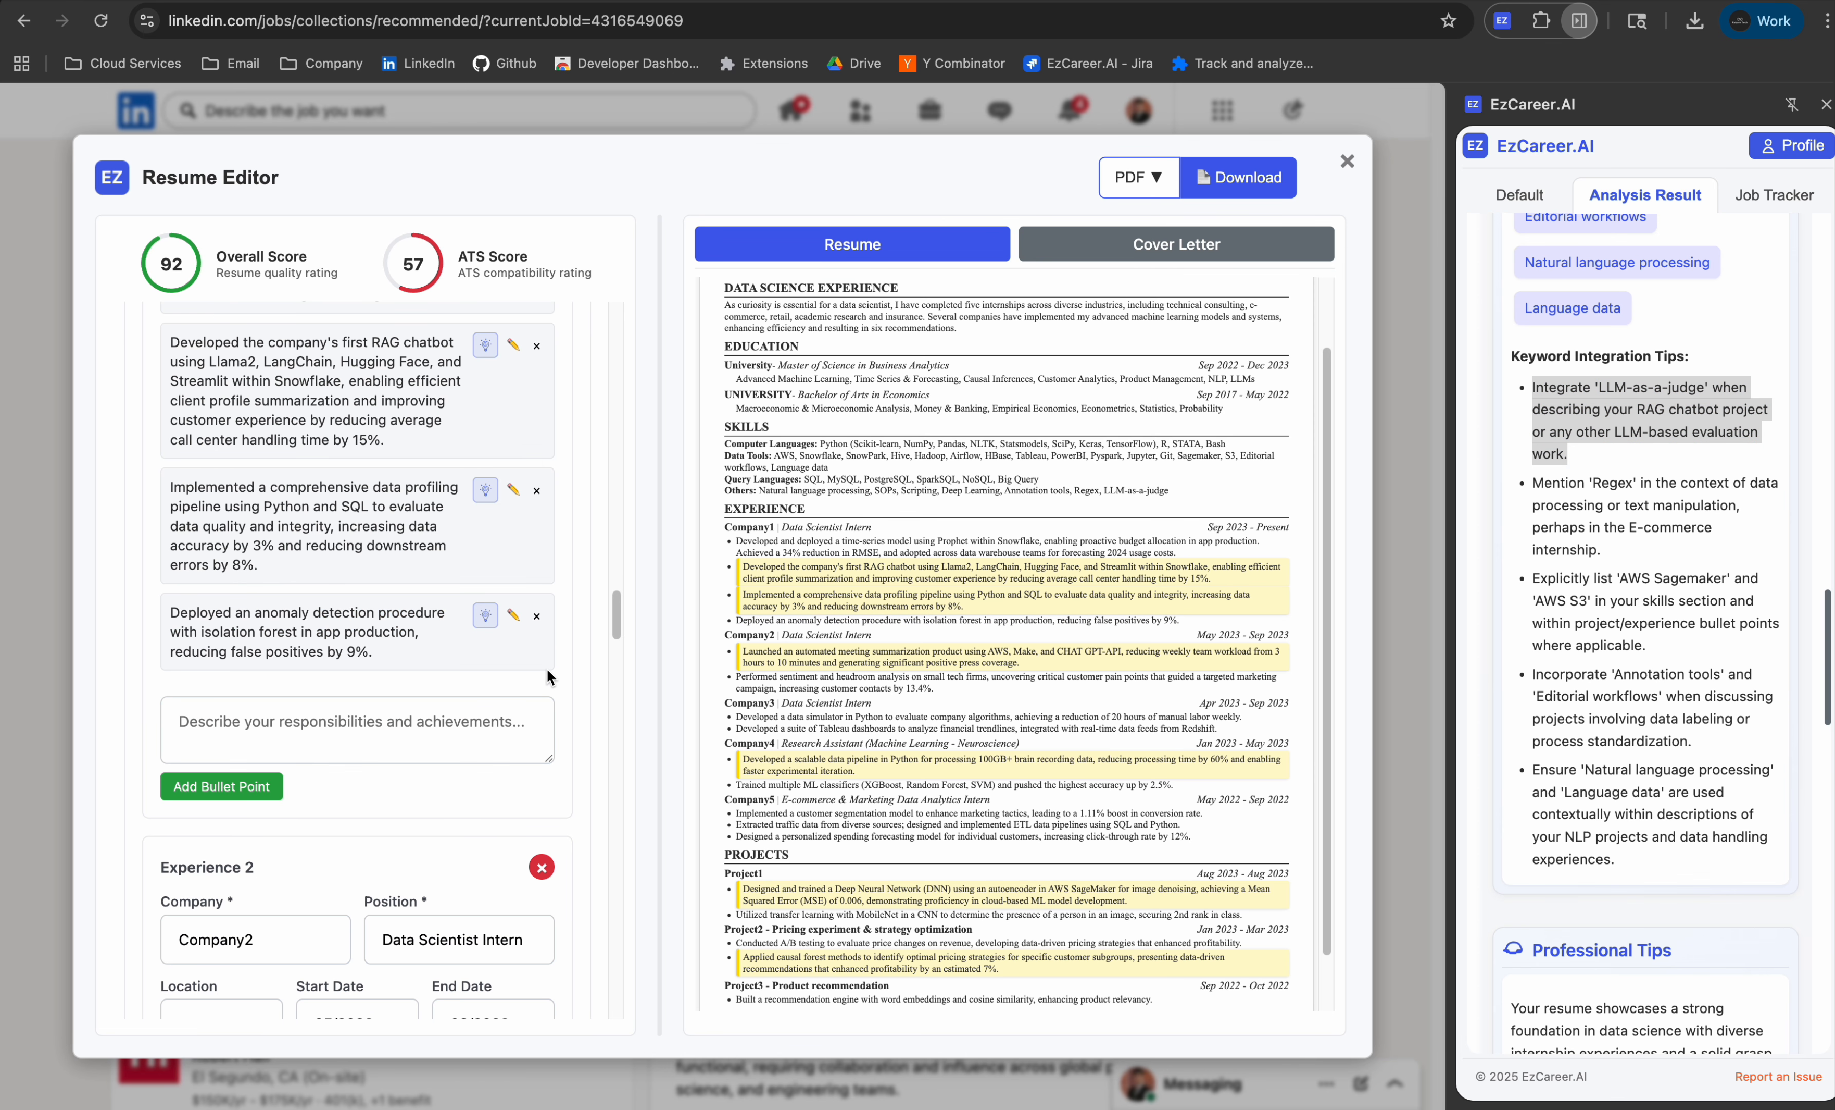
{"action": "left_click", "coordinate": [329, 752]}
{"action": "key", "text": "super+v"}
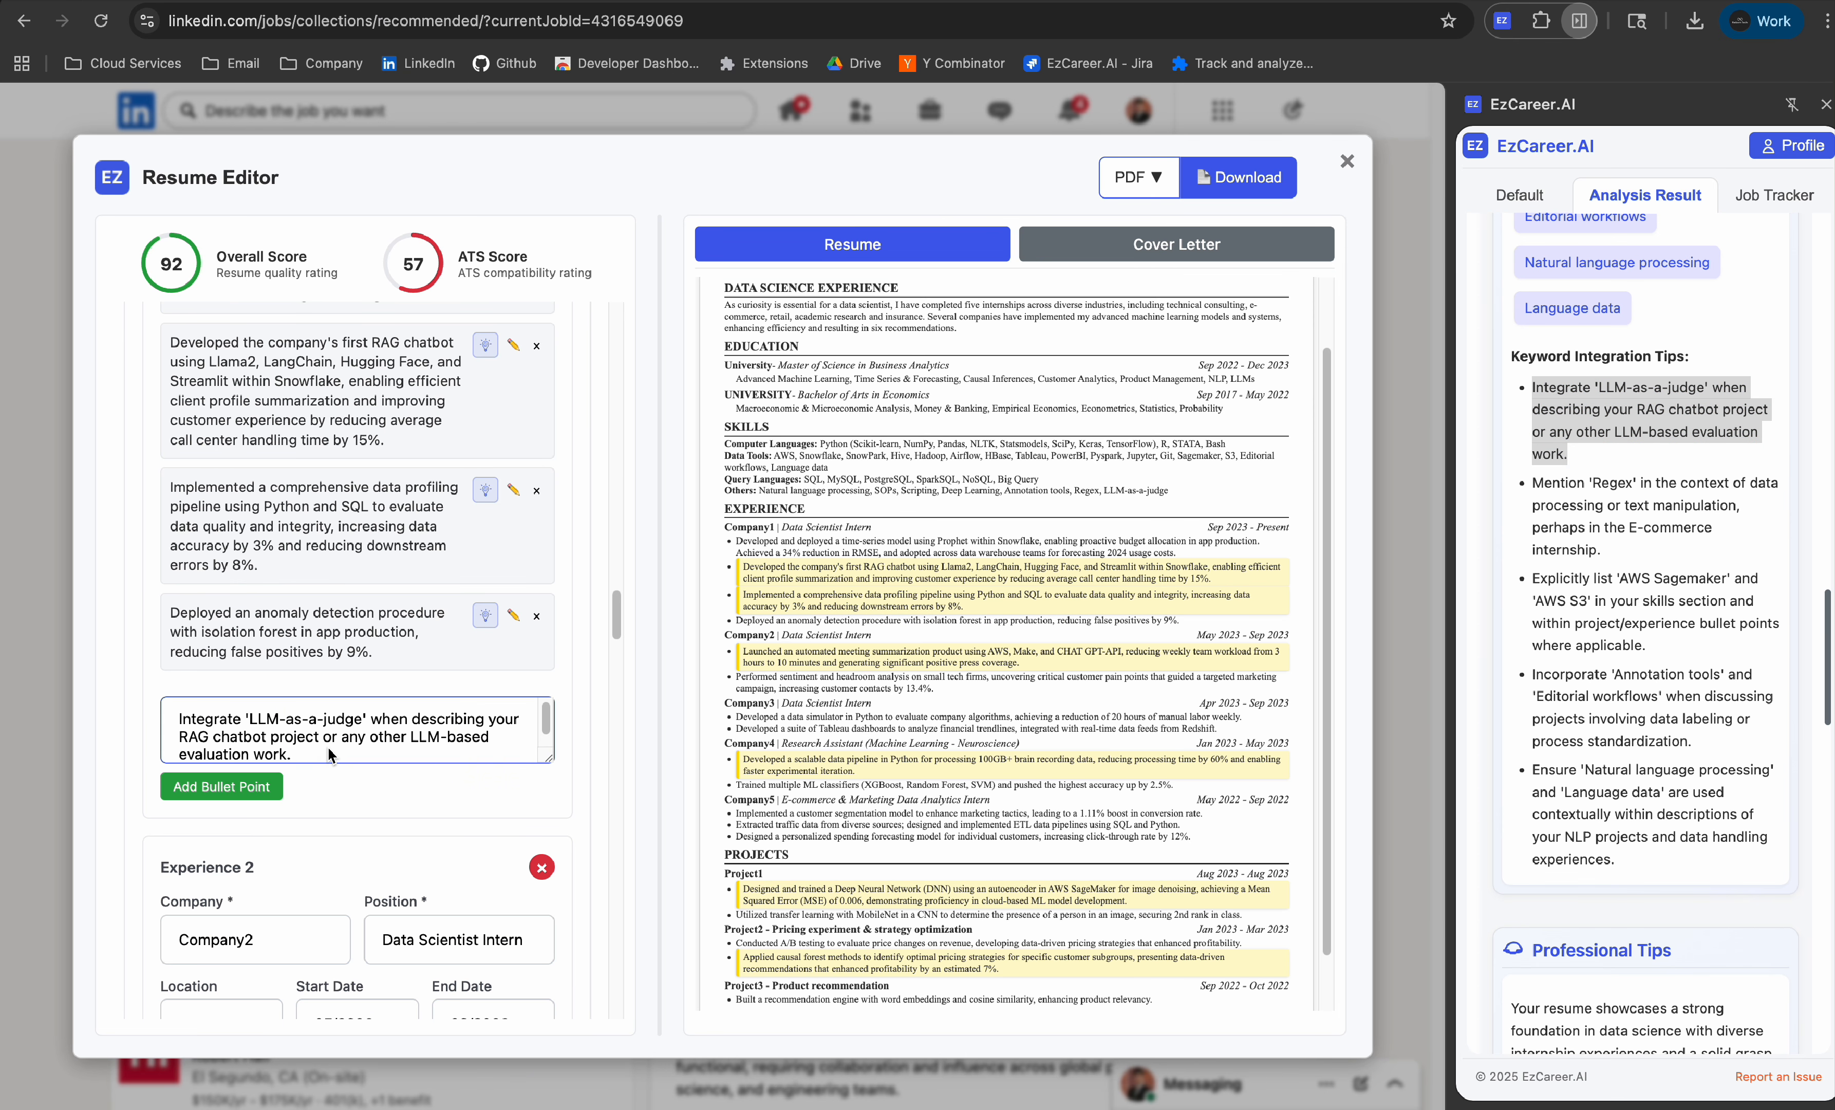
{"action": "left_click", "coordinate": [228, 790]}
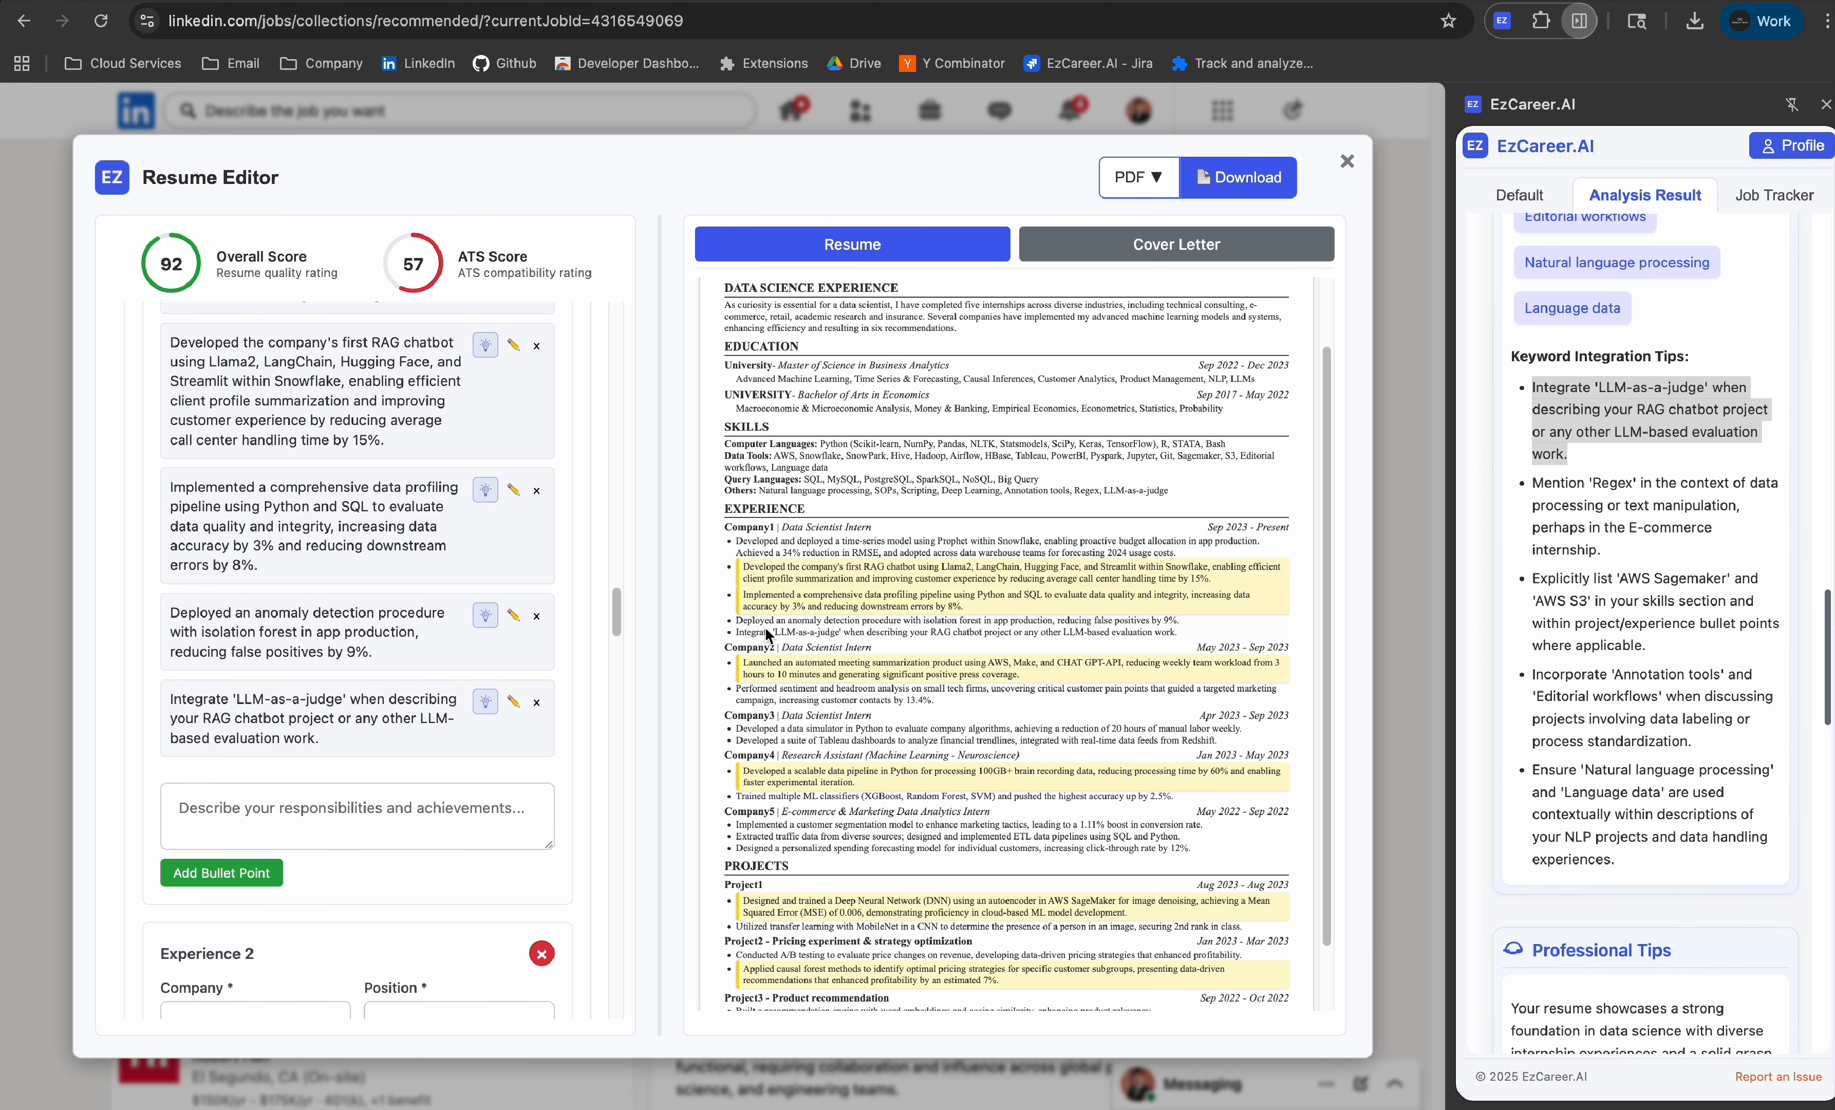
Step: Have the AI rewrite the new 'LLM-as-a-judge' bullet under Company1 and delete that bullet
{"action": "left_click", "coordinate": [513, 701]}
{"action": "left_click", "coordinate": [363, 777]}
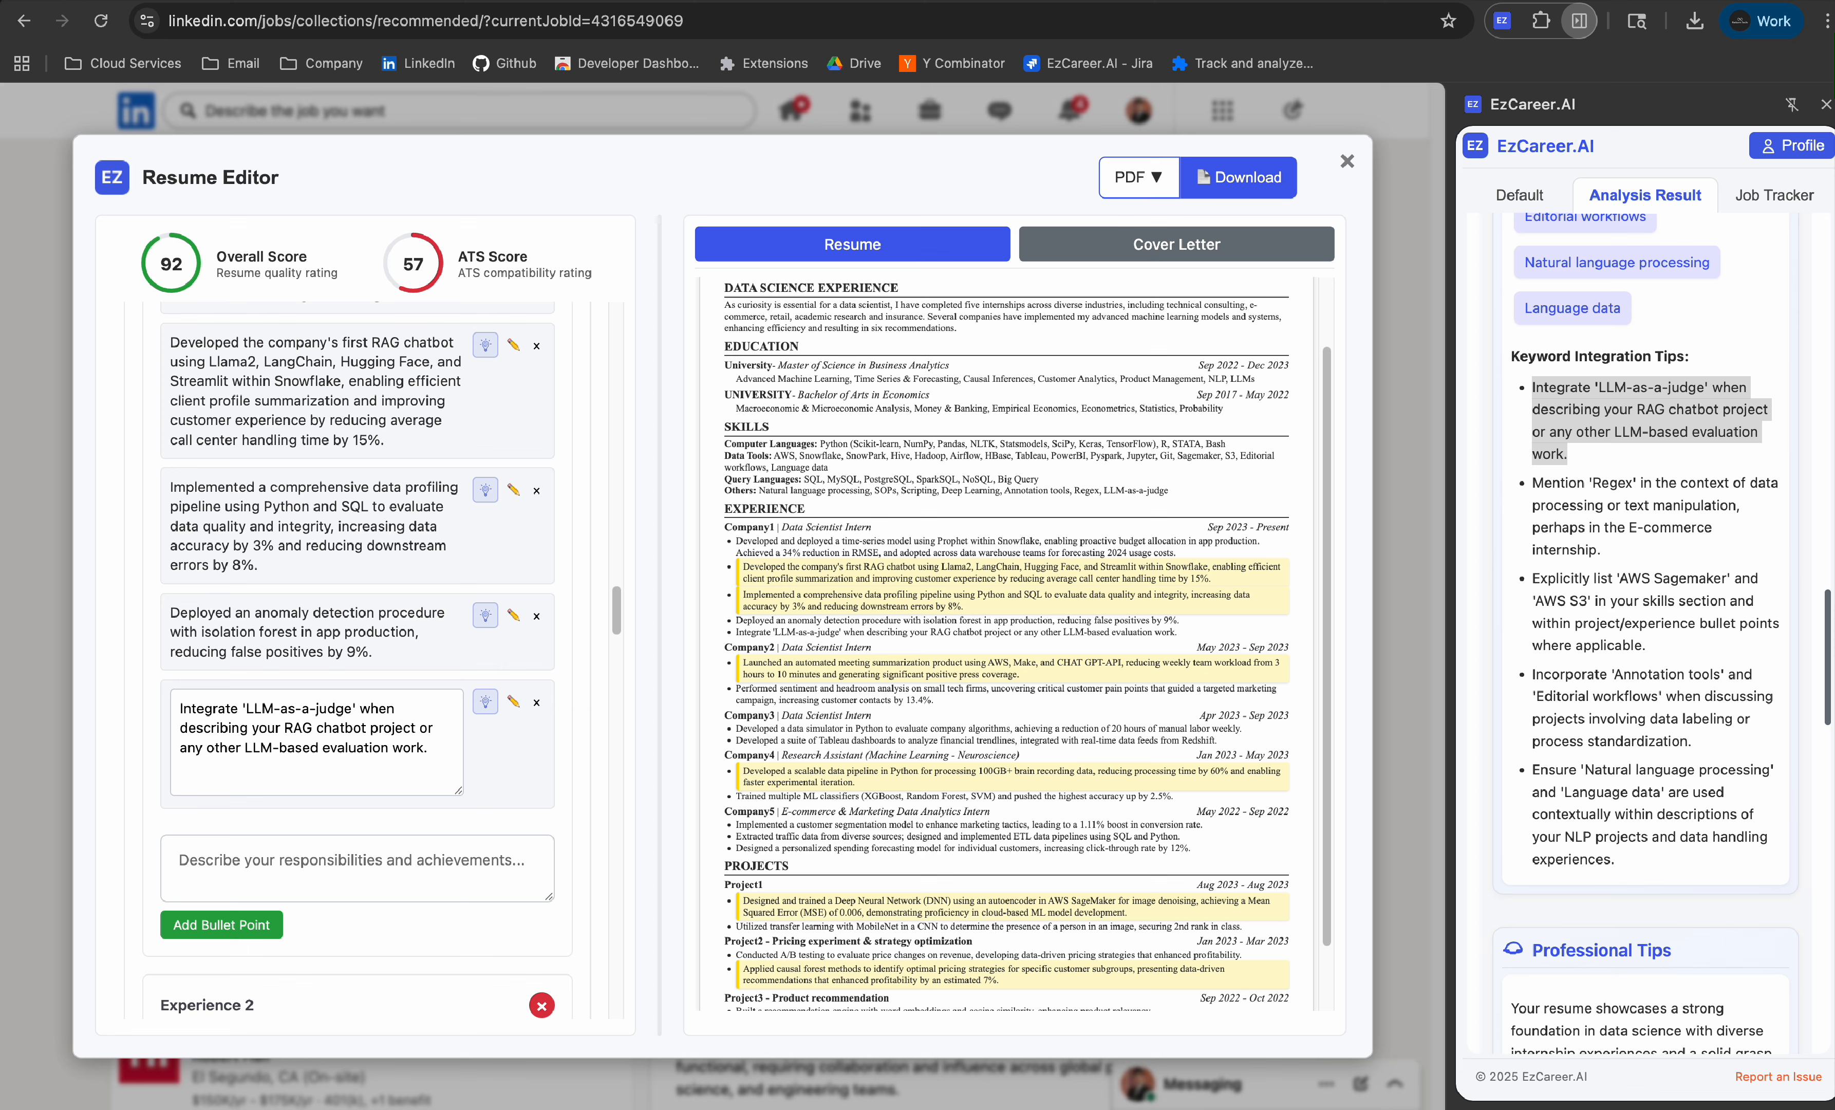
{"action": "left_click", "coordinate": [486, 708]}
{"action": "left_click", "coordinate": [485, 703]}
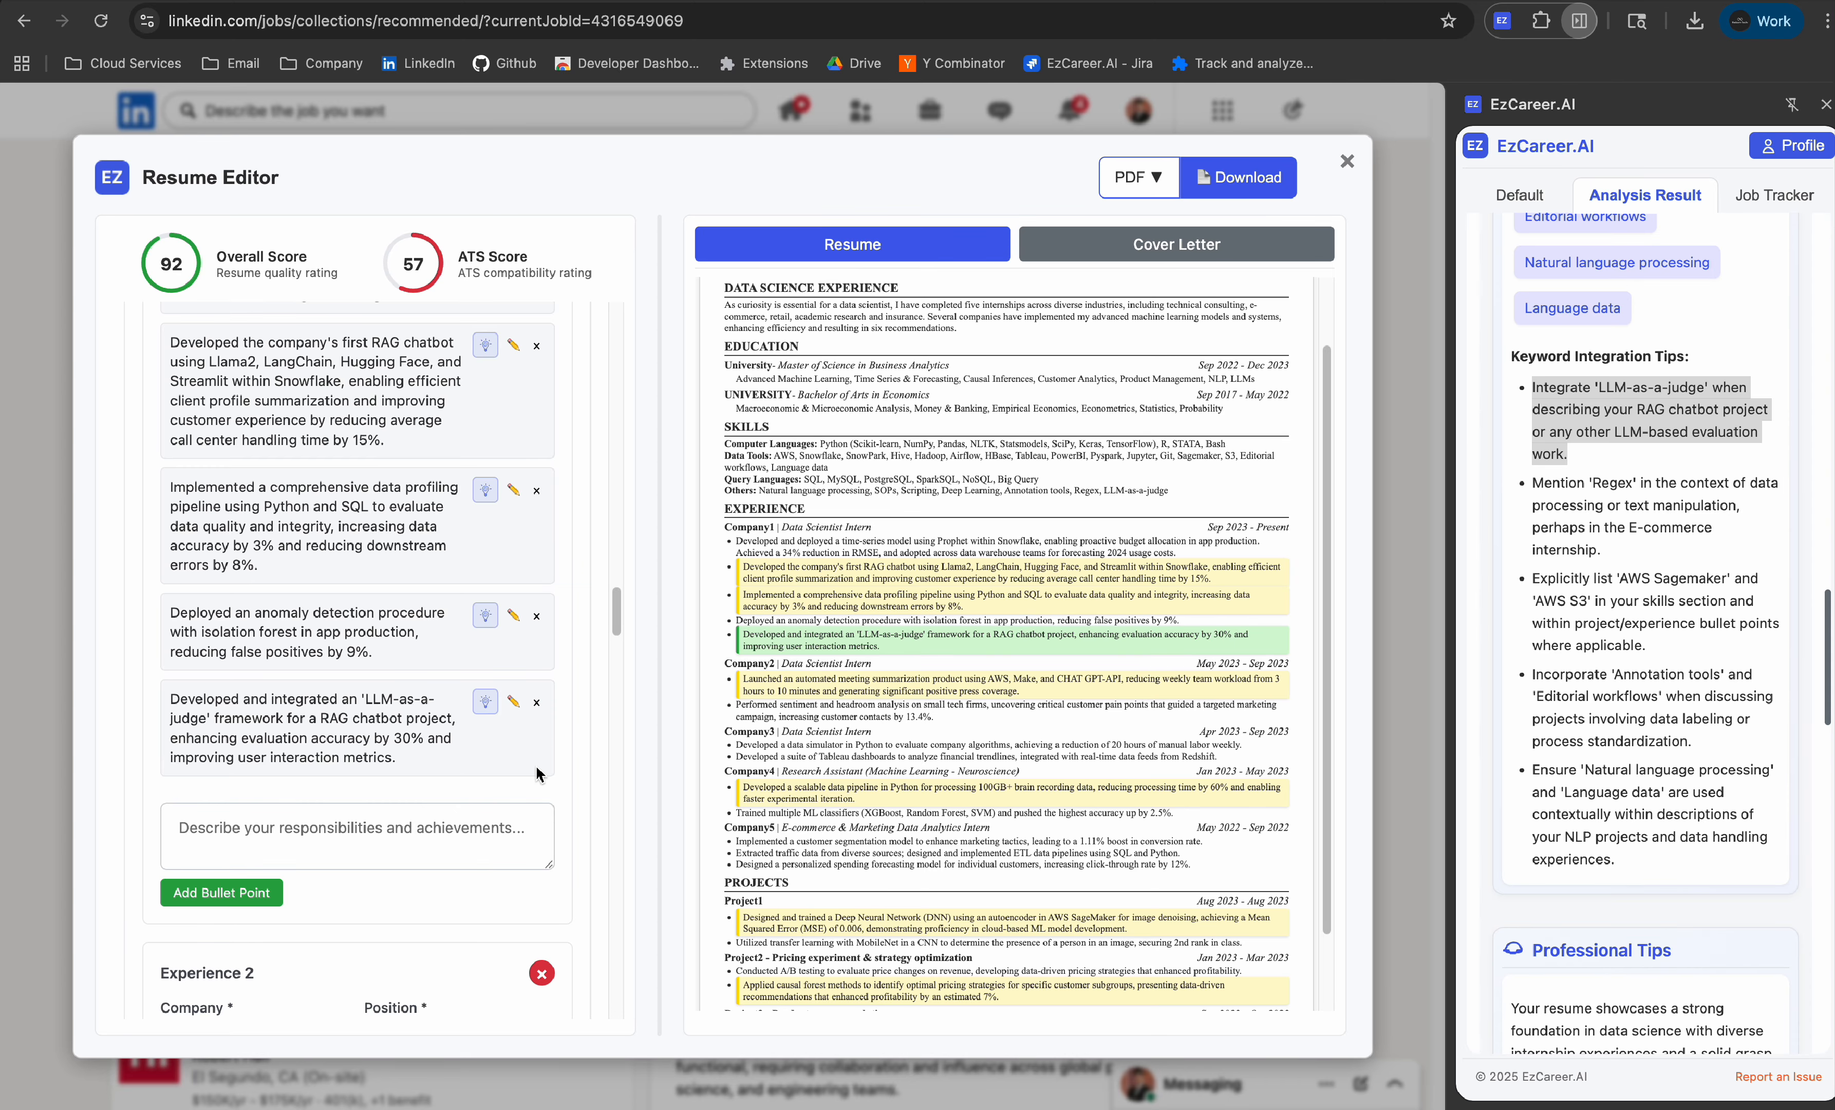
{"action": "left_click", "coordinate": [537, 703]}
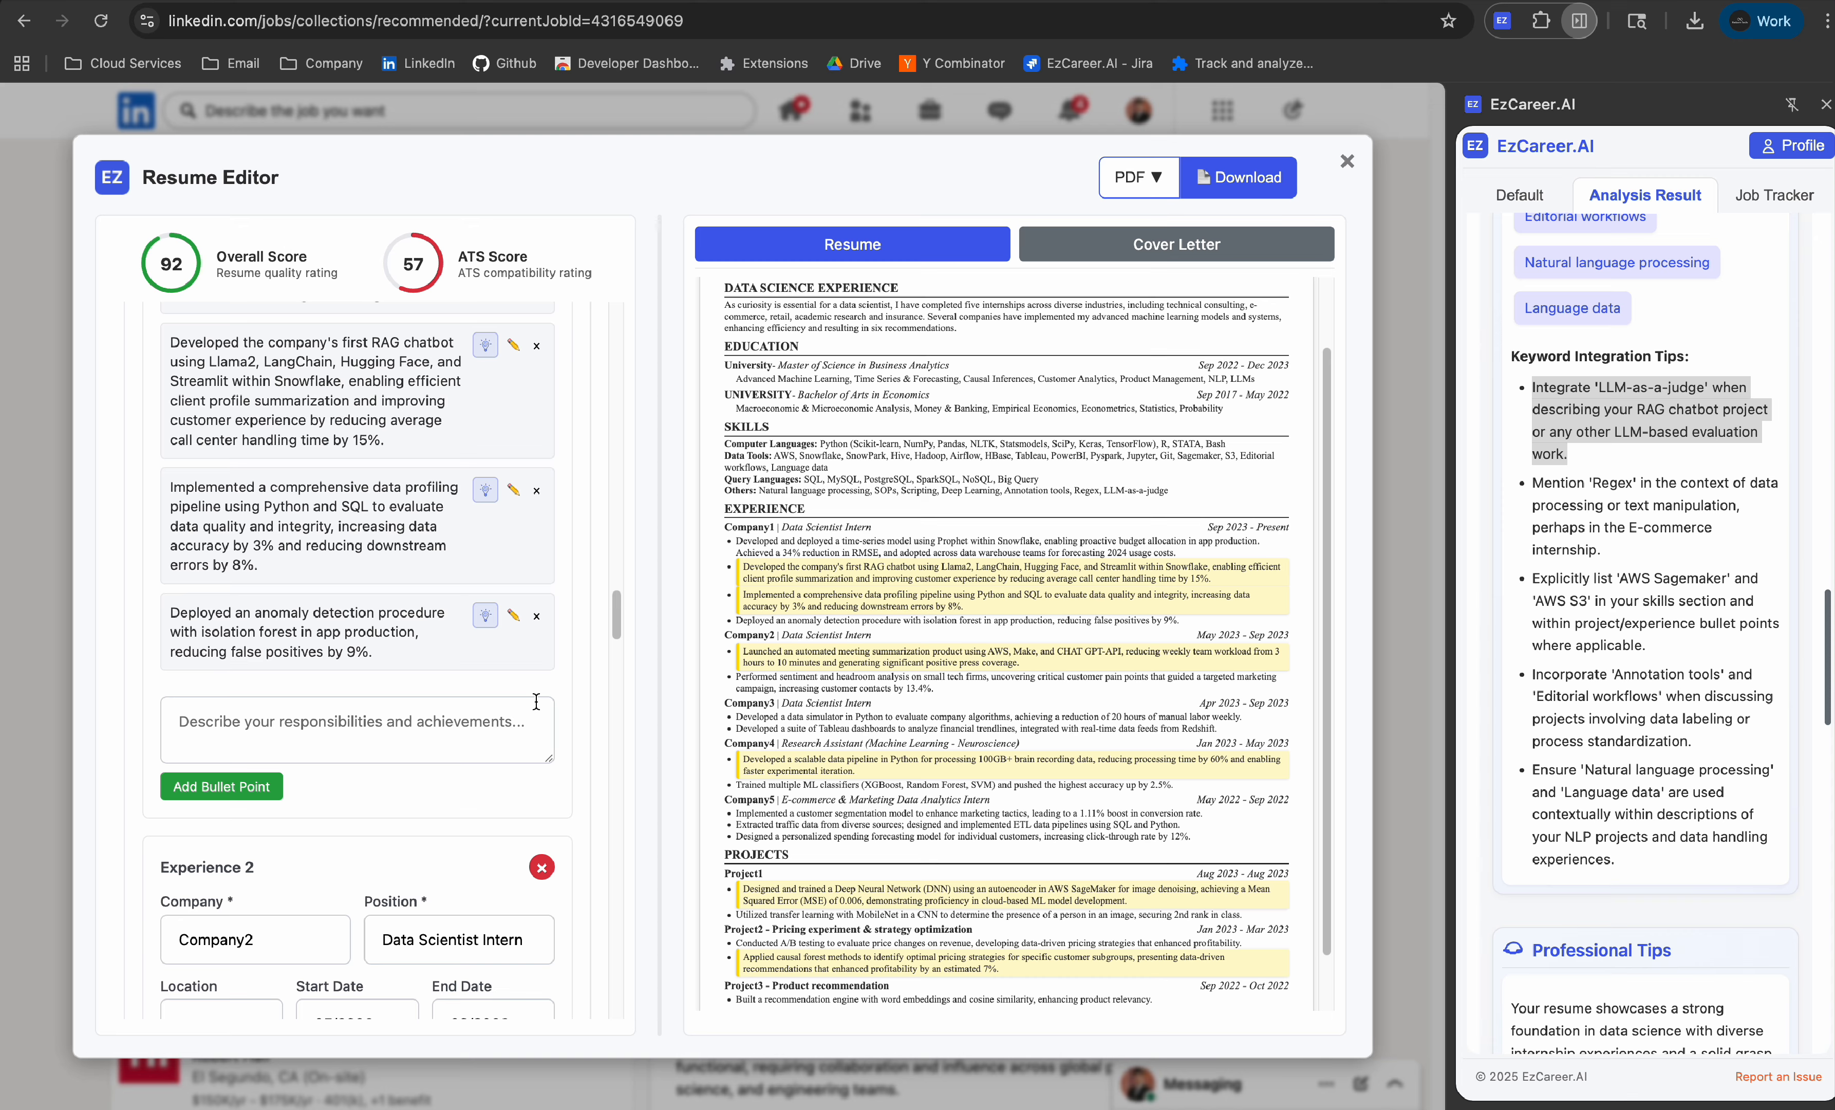
Step: Use the resume preview to locate the Bachelor of Arts education entry and Company1's time-series bullet in the editing form
{"action": "scroll", "coordinate": [535, 650], "scroll_direction": "up", "scroll_amount": 3}
{"action": "left_click", "coordinate": [399, 910]}
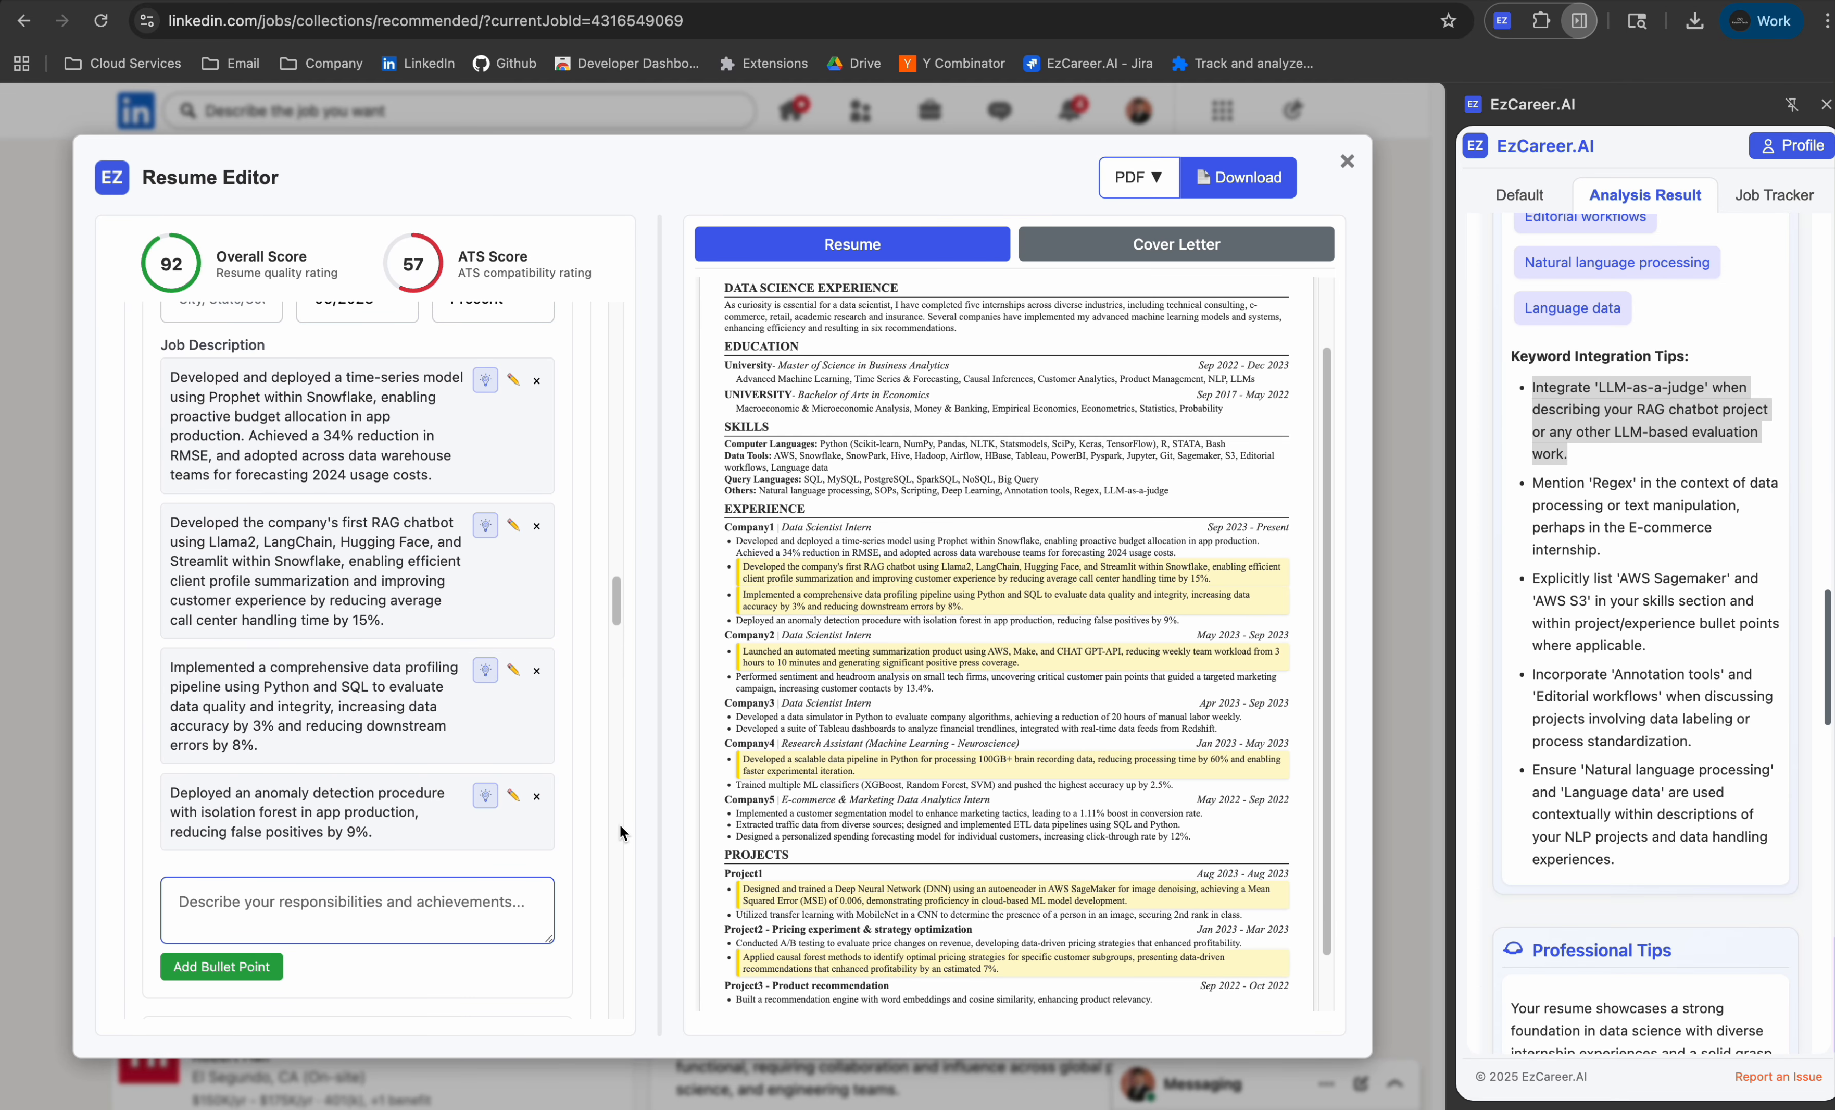
{"action": "scroll", "coordinate": [600, 733], "scroll_direction": "up", "scroll_amount": 2}
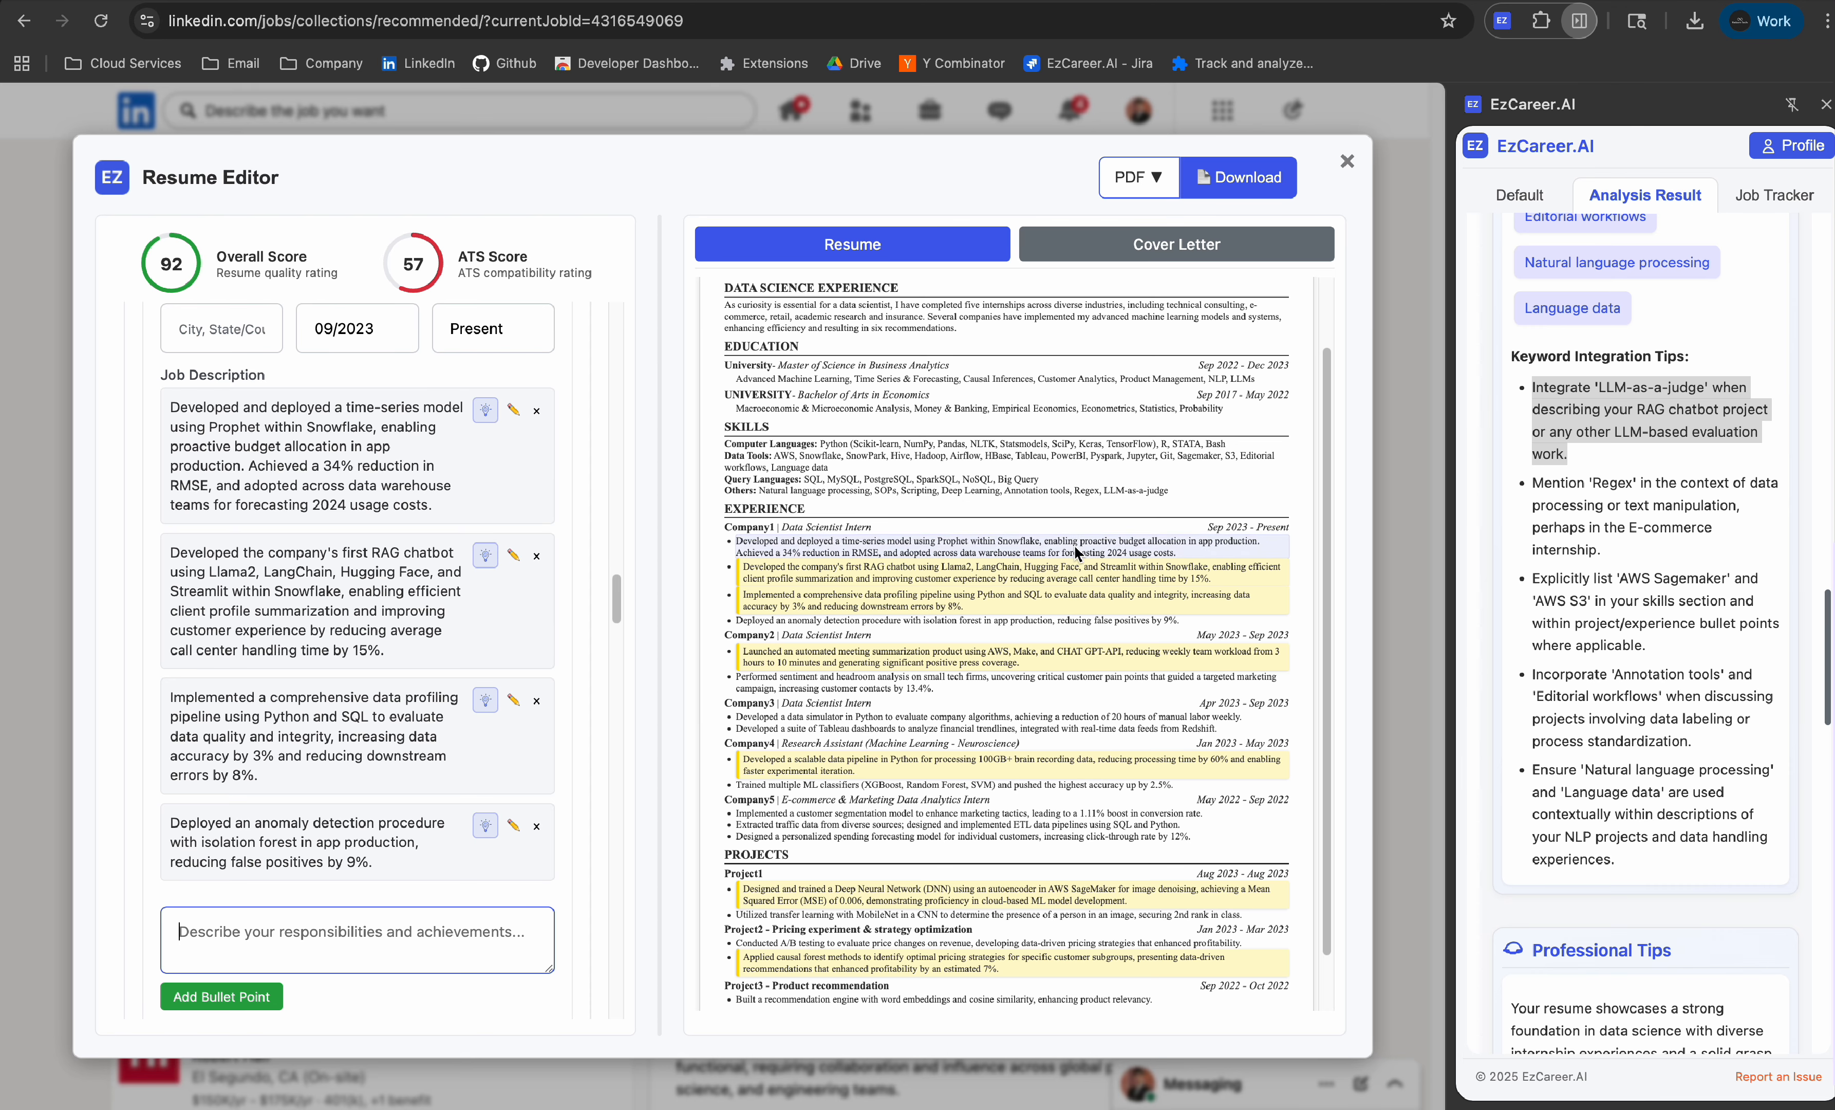
{"action": "scroll", "coordinate": [1074, 545], "scroll_direction": "up", "scroll_amount": 2}
{"action": "left_click", "coordinate": [893, 448]}
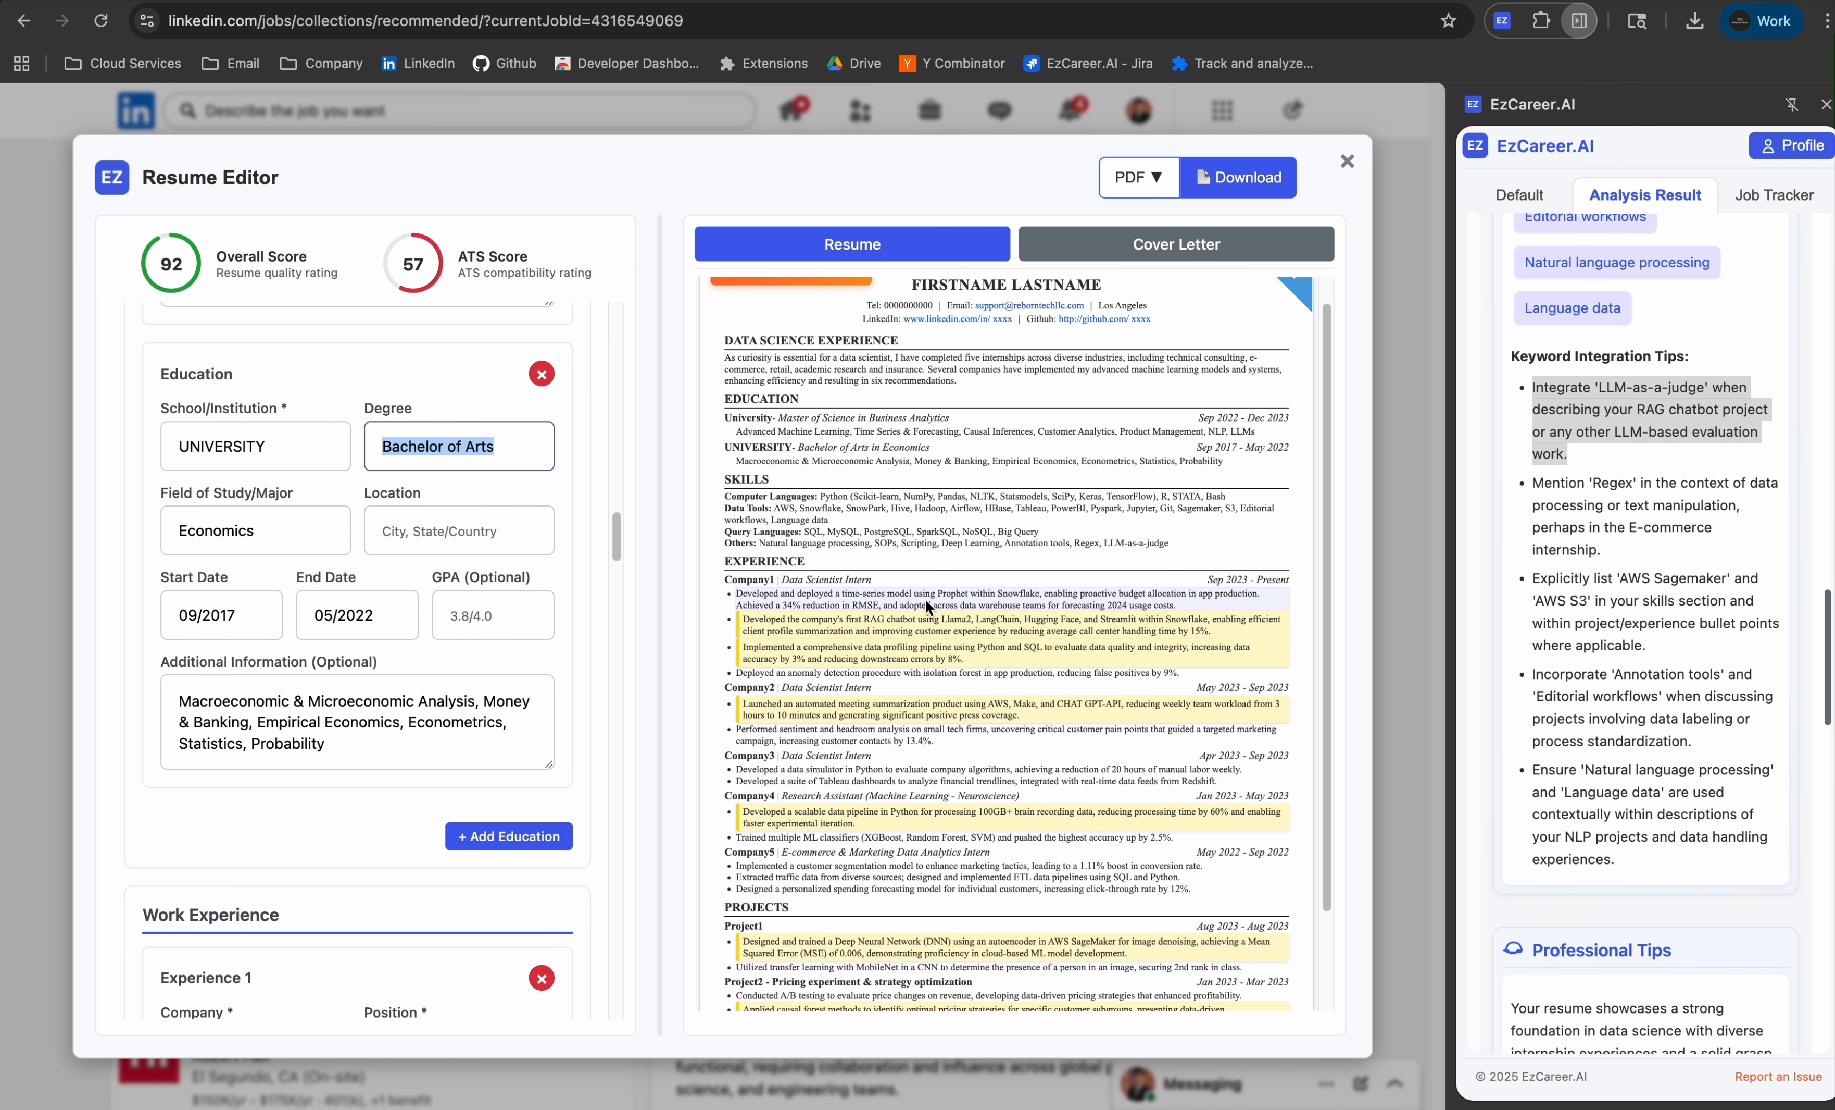
{"action": "left_click", "coordinate": [842, 602]}
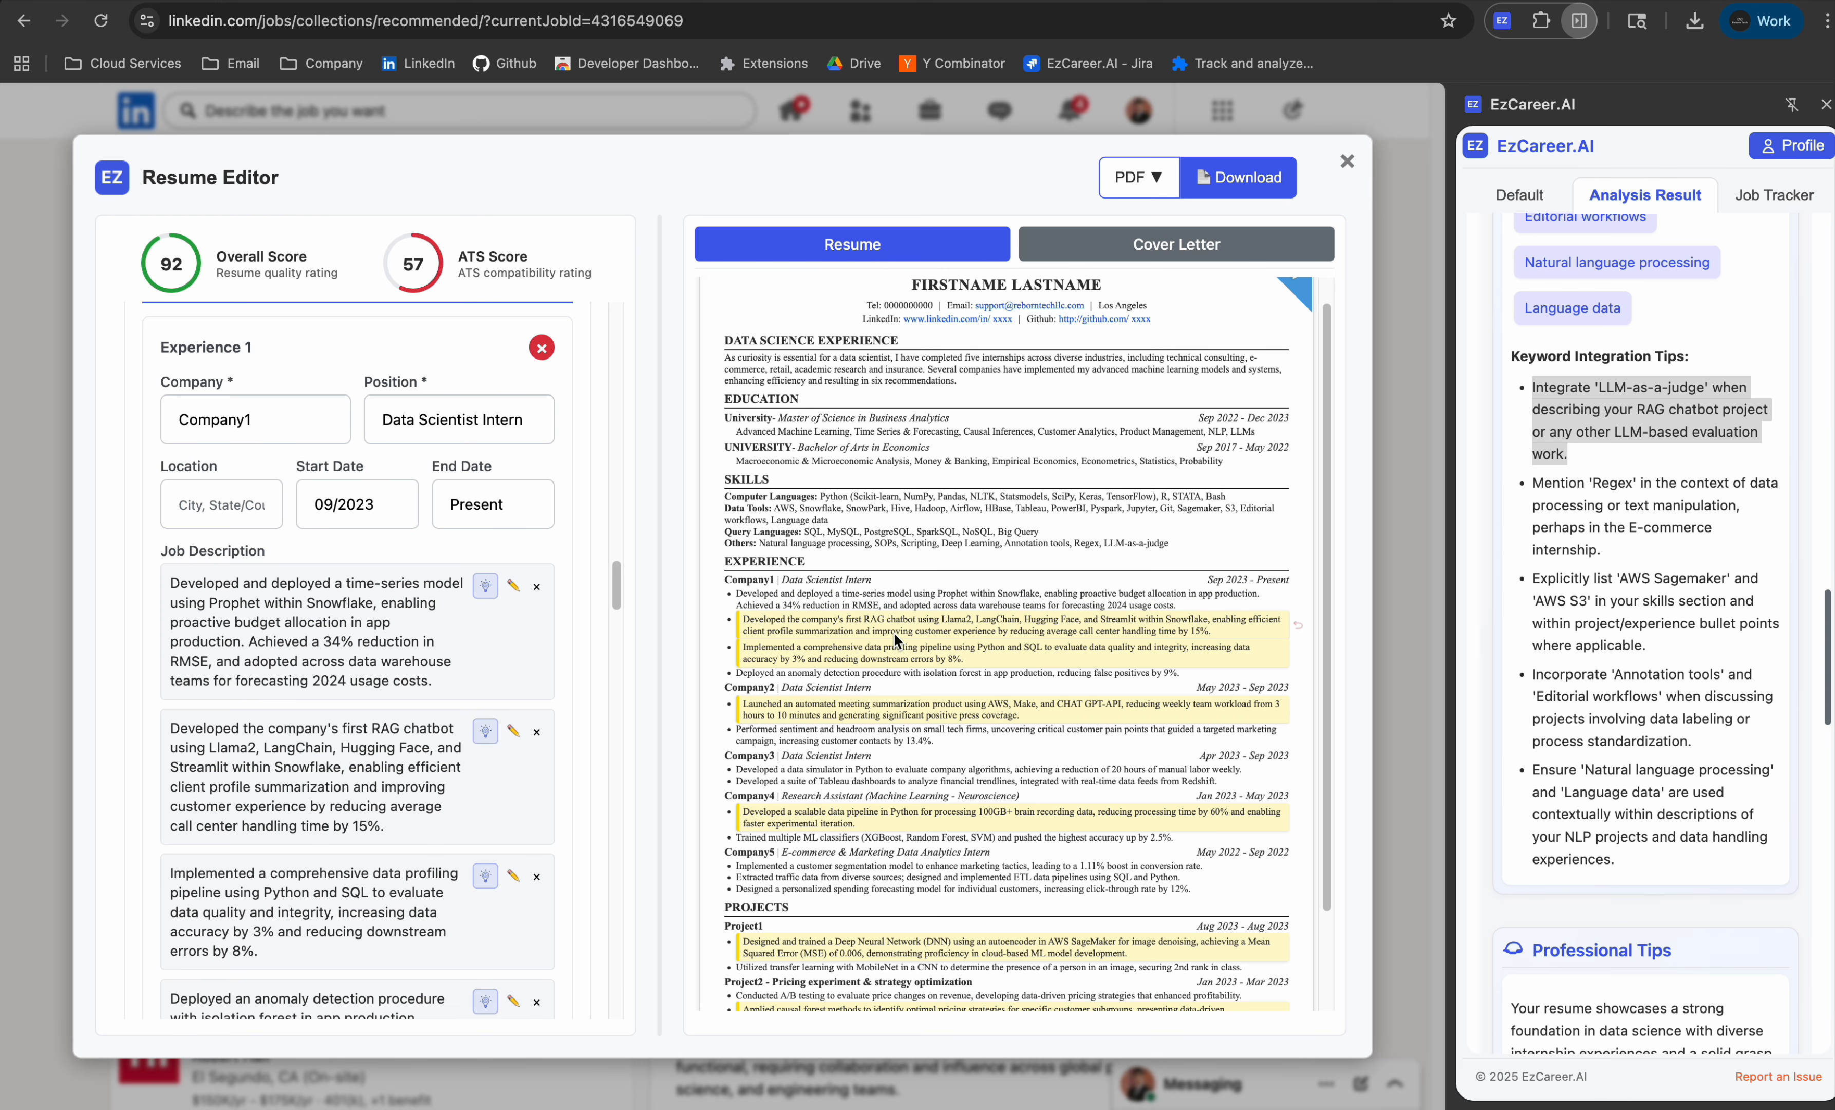
Step: Locate the Company2 experience in the editing form from the resume preview and open its new bullet point field
{"action": "left_click", "coordinate": [875, 708]}
{"action": "scroll", "coordinate": [441, 736], "scroll_direction": "down", "scroll_amount": 2}
{"action": "scroll", "coordinate": [441, 736], "scroll_direction": "down", "scroll_amount": 2}
{"action": "left_click", "coordinate": [427, 735]}
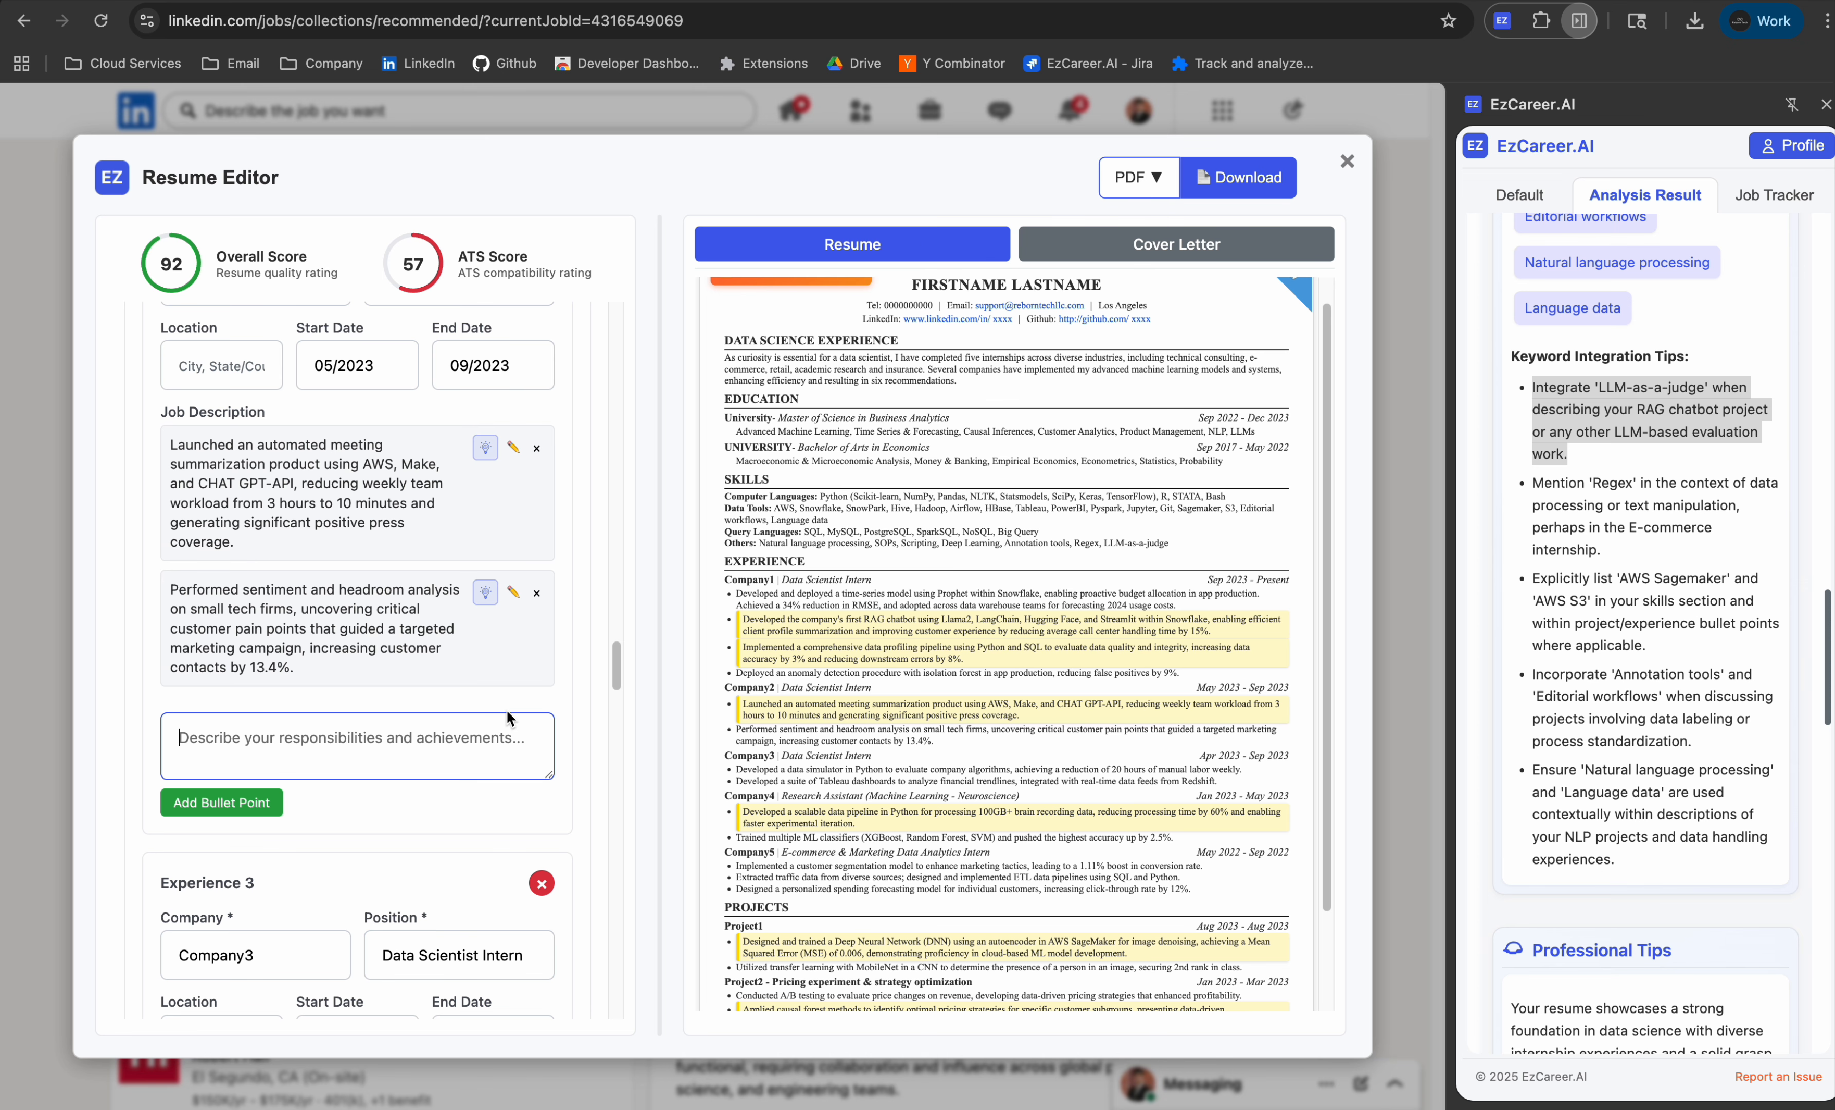
Step: Read the Professional Tips and look through the Resume Action Plan in the analysis result
{"action": "scroll", "coordinate": [506, 709], "scroll_direction": "up", "scroll_amount": 5}
{"action": "scroll", "coordinate": [1613, 671], "scroll_direction": "down", "scroll_amount": 10}
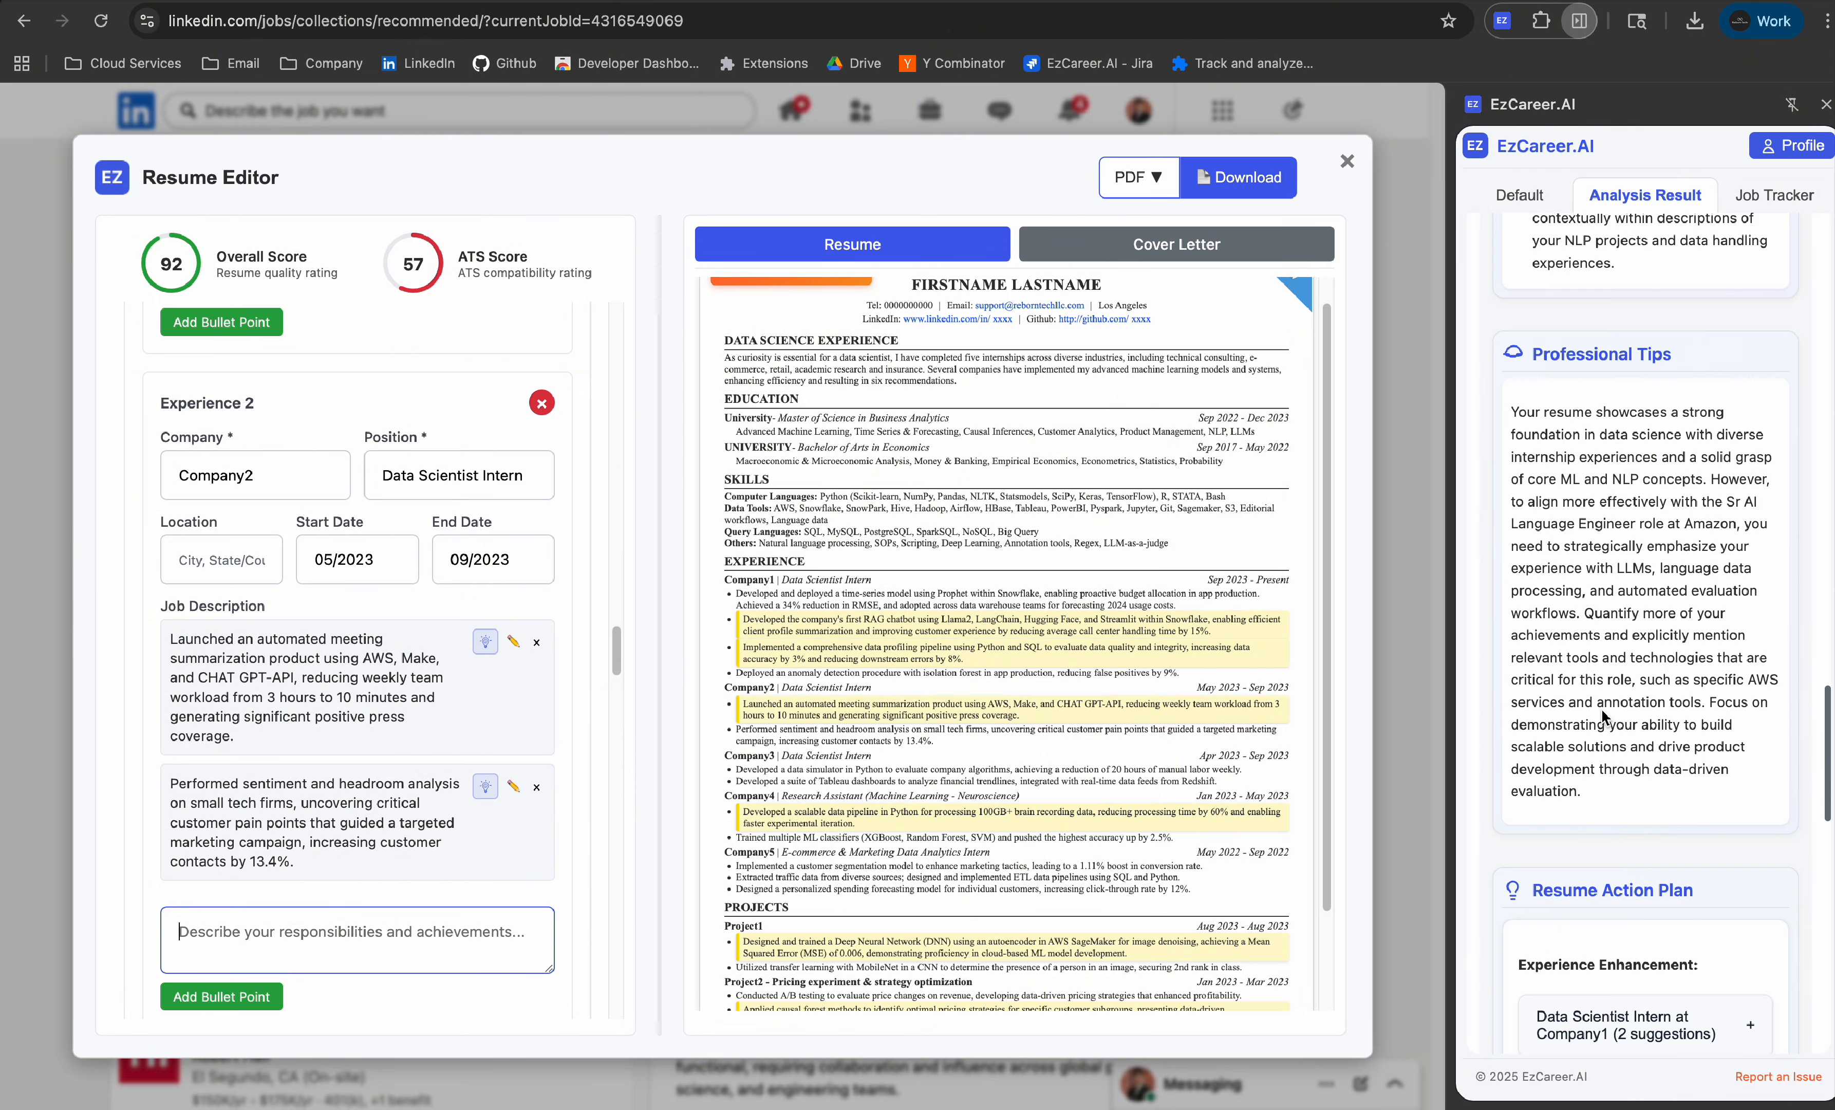
{"action": "scroll", "coordinate": [1638, 534], "scroll_direction": "up", "scroll_amount": 1}
{"action": "left_click_drag", "start_coordinate": [1533, 282], "coordinate": [1657, 280]}
{"action": "left_click", "coordinate": [1658, 279]}
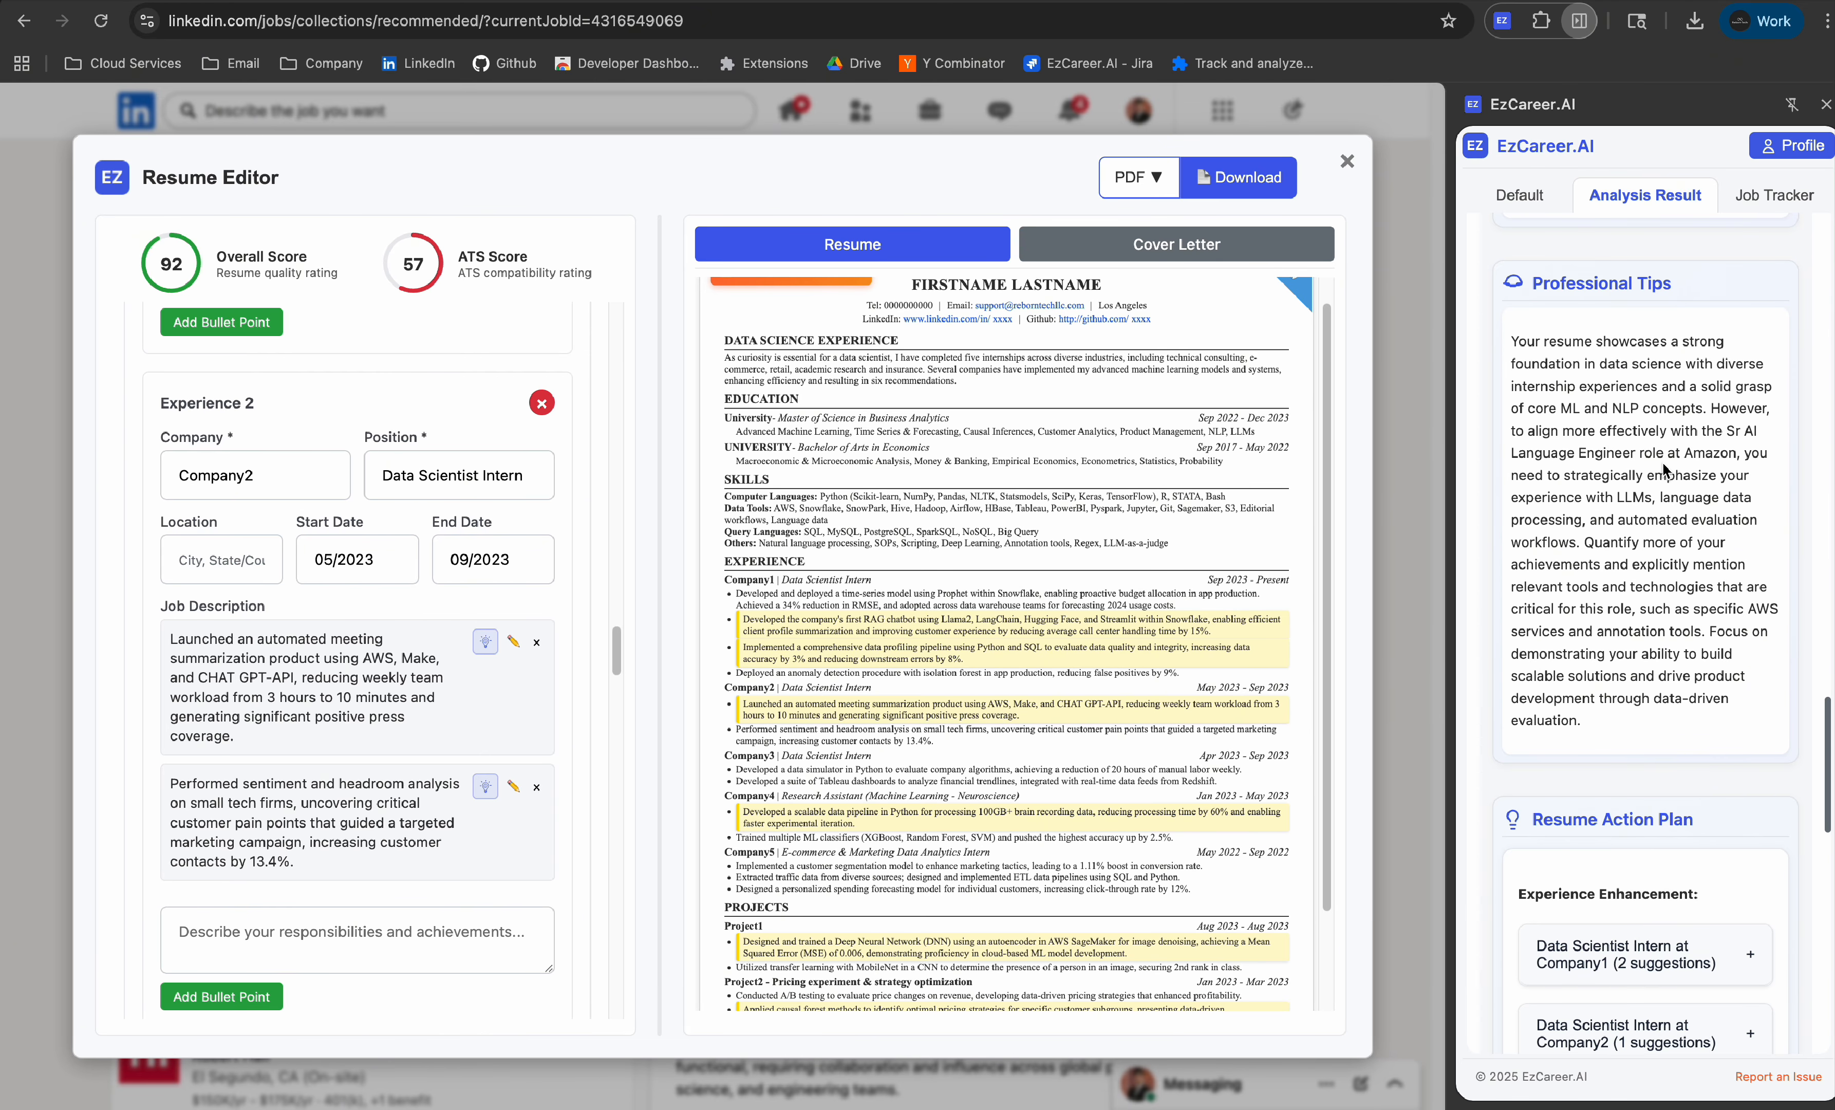
{"action": "scroll", "coordinate": [1662, 460], "scroll_direction": "down", "scroll_amount": 2}
{"action": "scroll", "coordinate": [1094, 458], "scroll_direction": "up", "scroll_amount": 1}
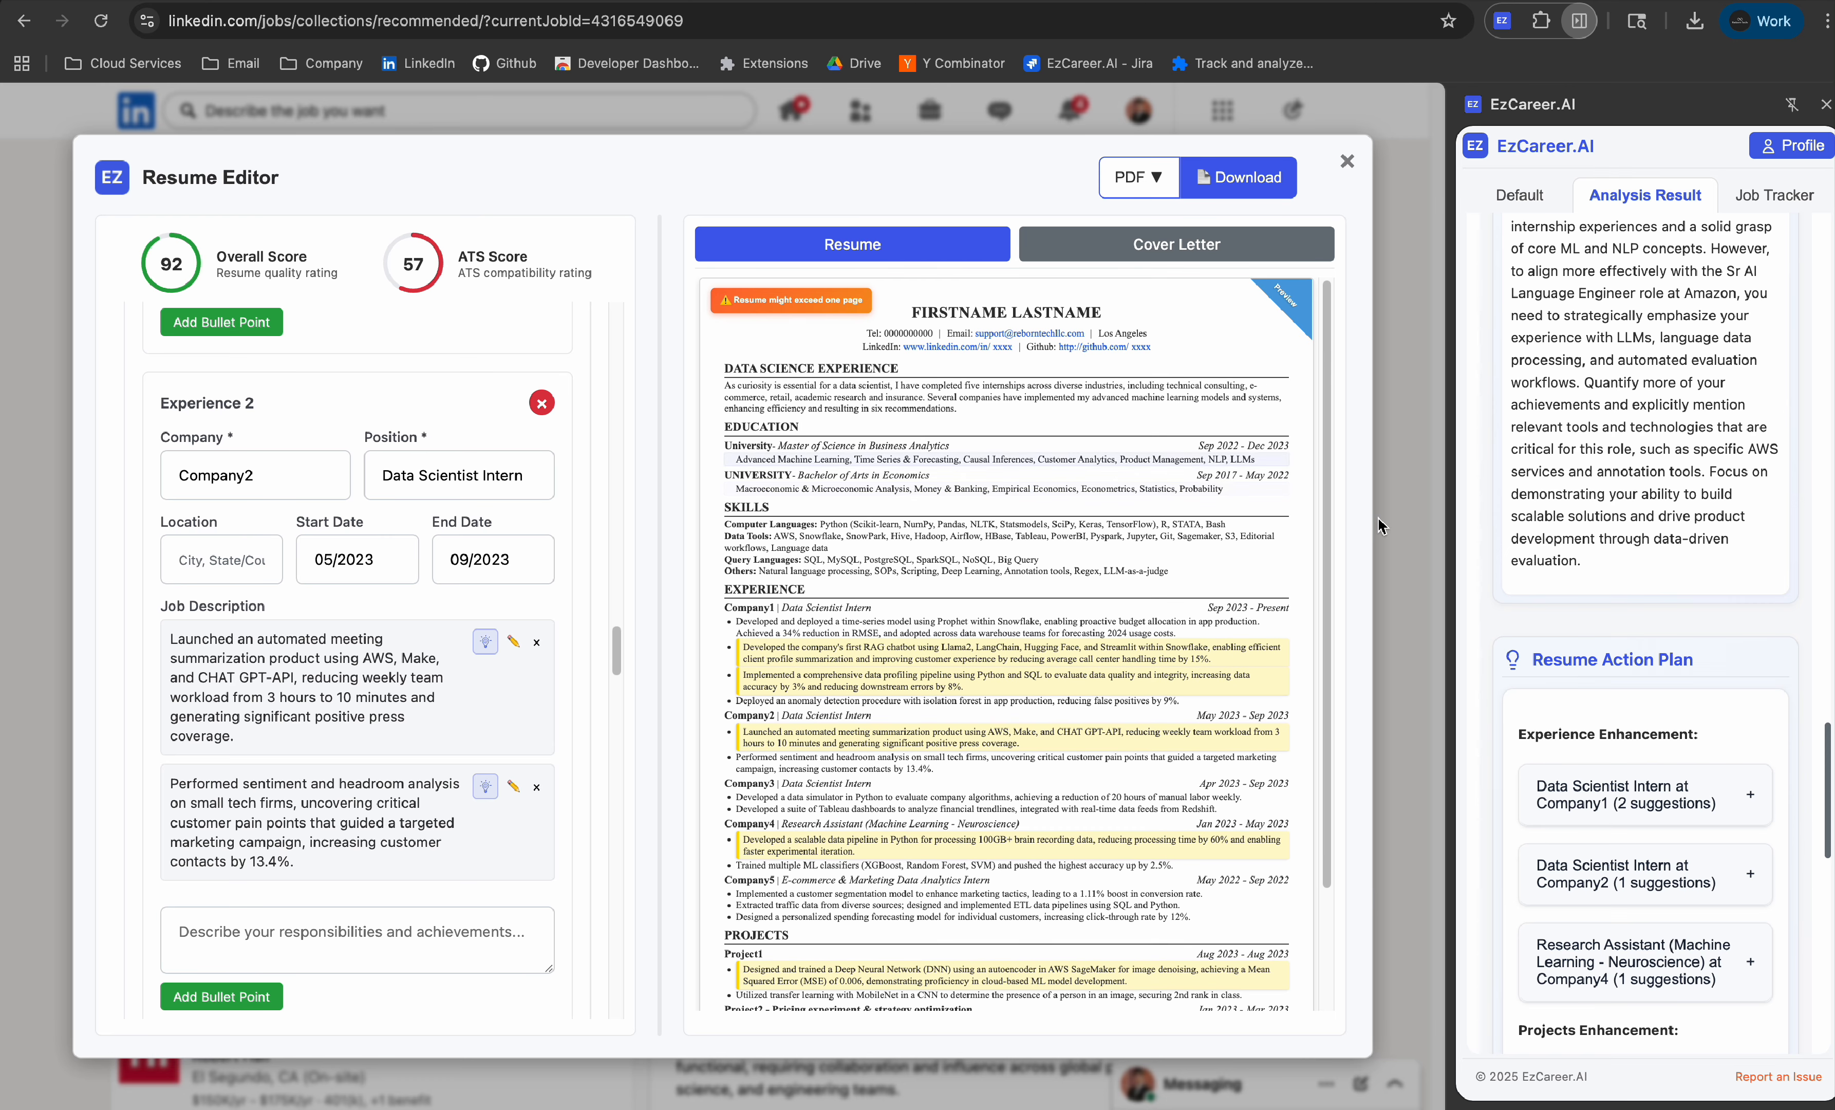
{"action": "scroll", "coordinate": [1611, 449], "scroll_direction": "down", "scroll_amount": 4}
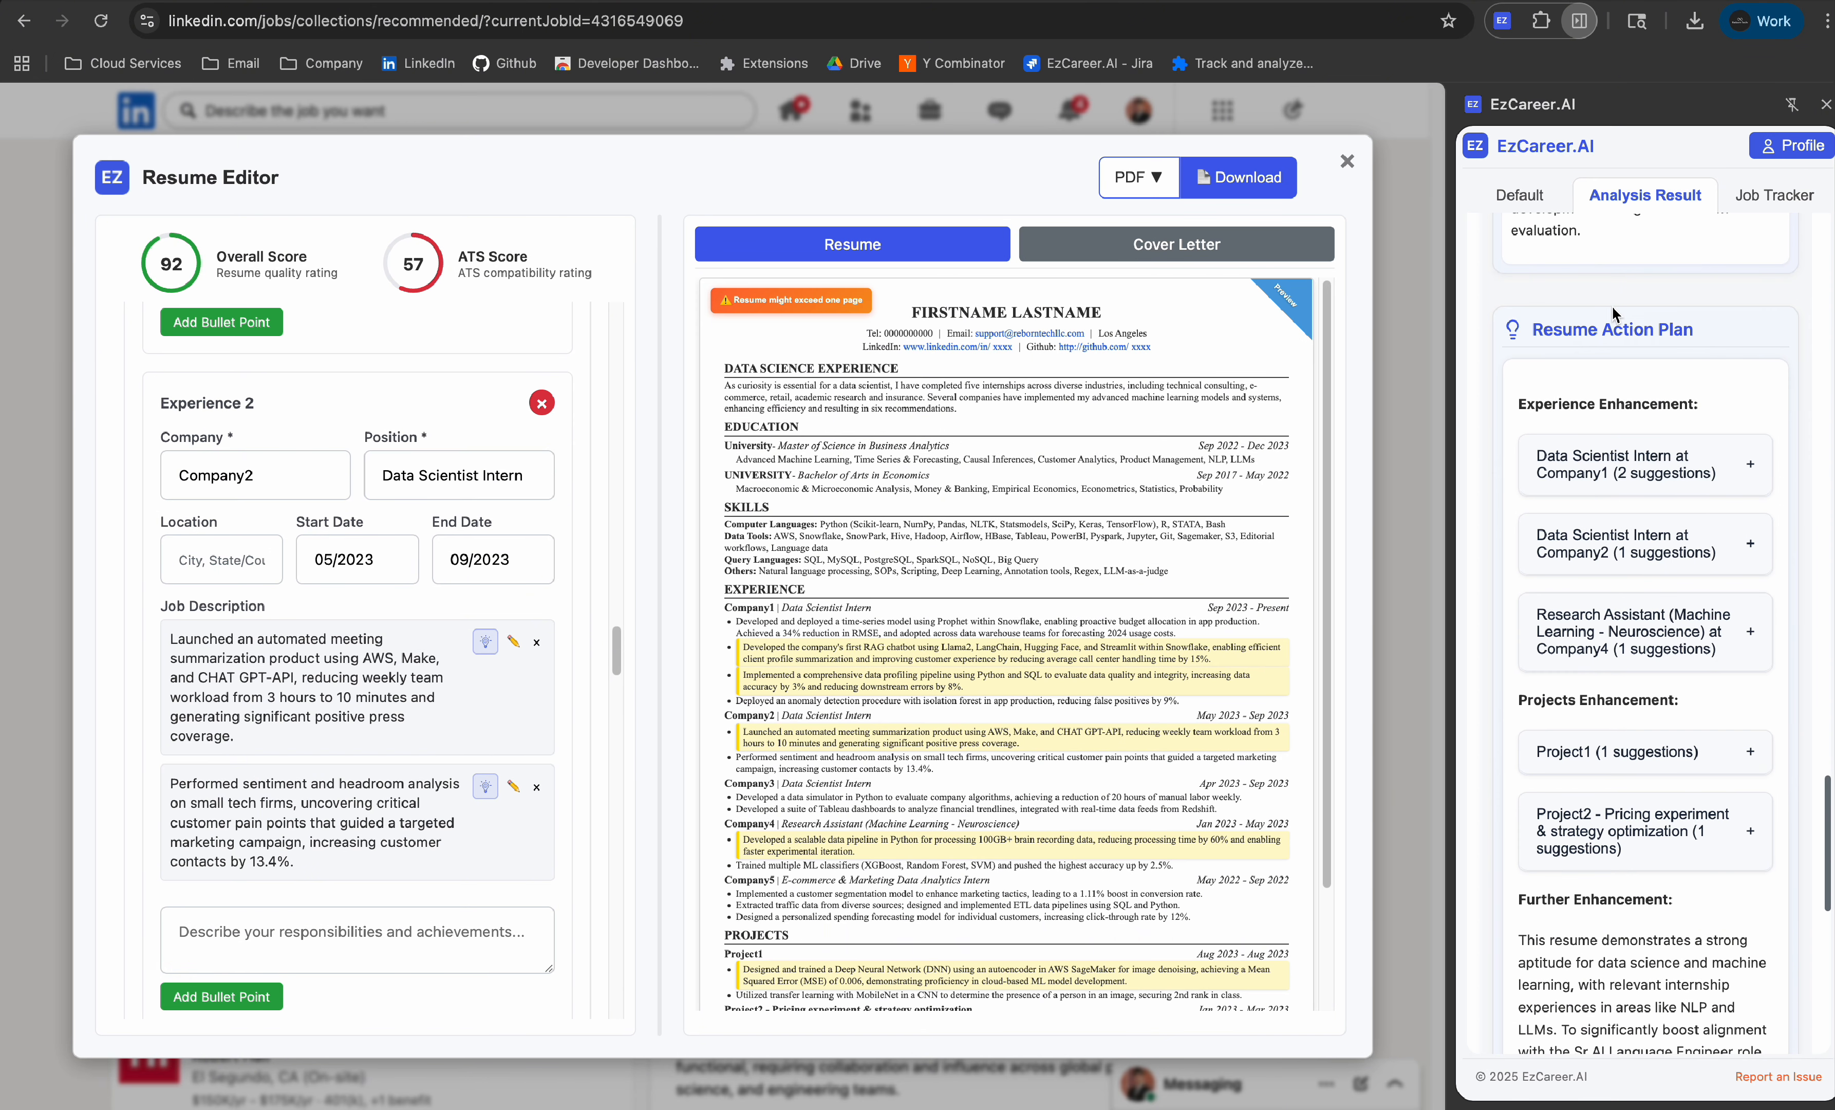
{"action": "scroll", "coordinate": [1092, 678], "scroll_direction": "down", "scroll_amount": 1}
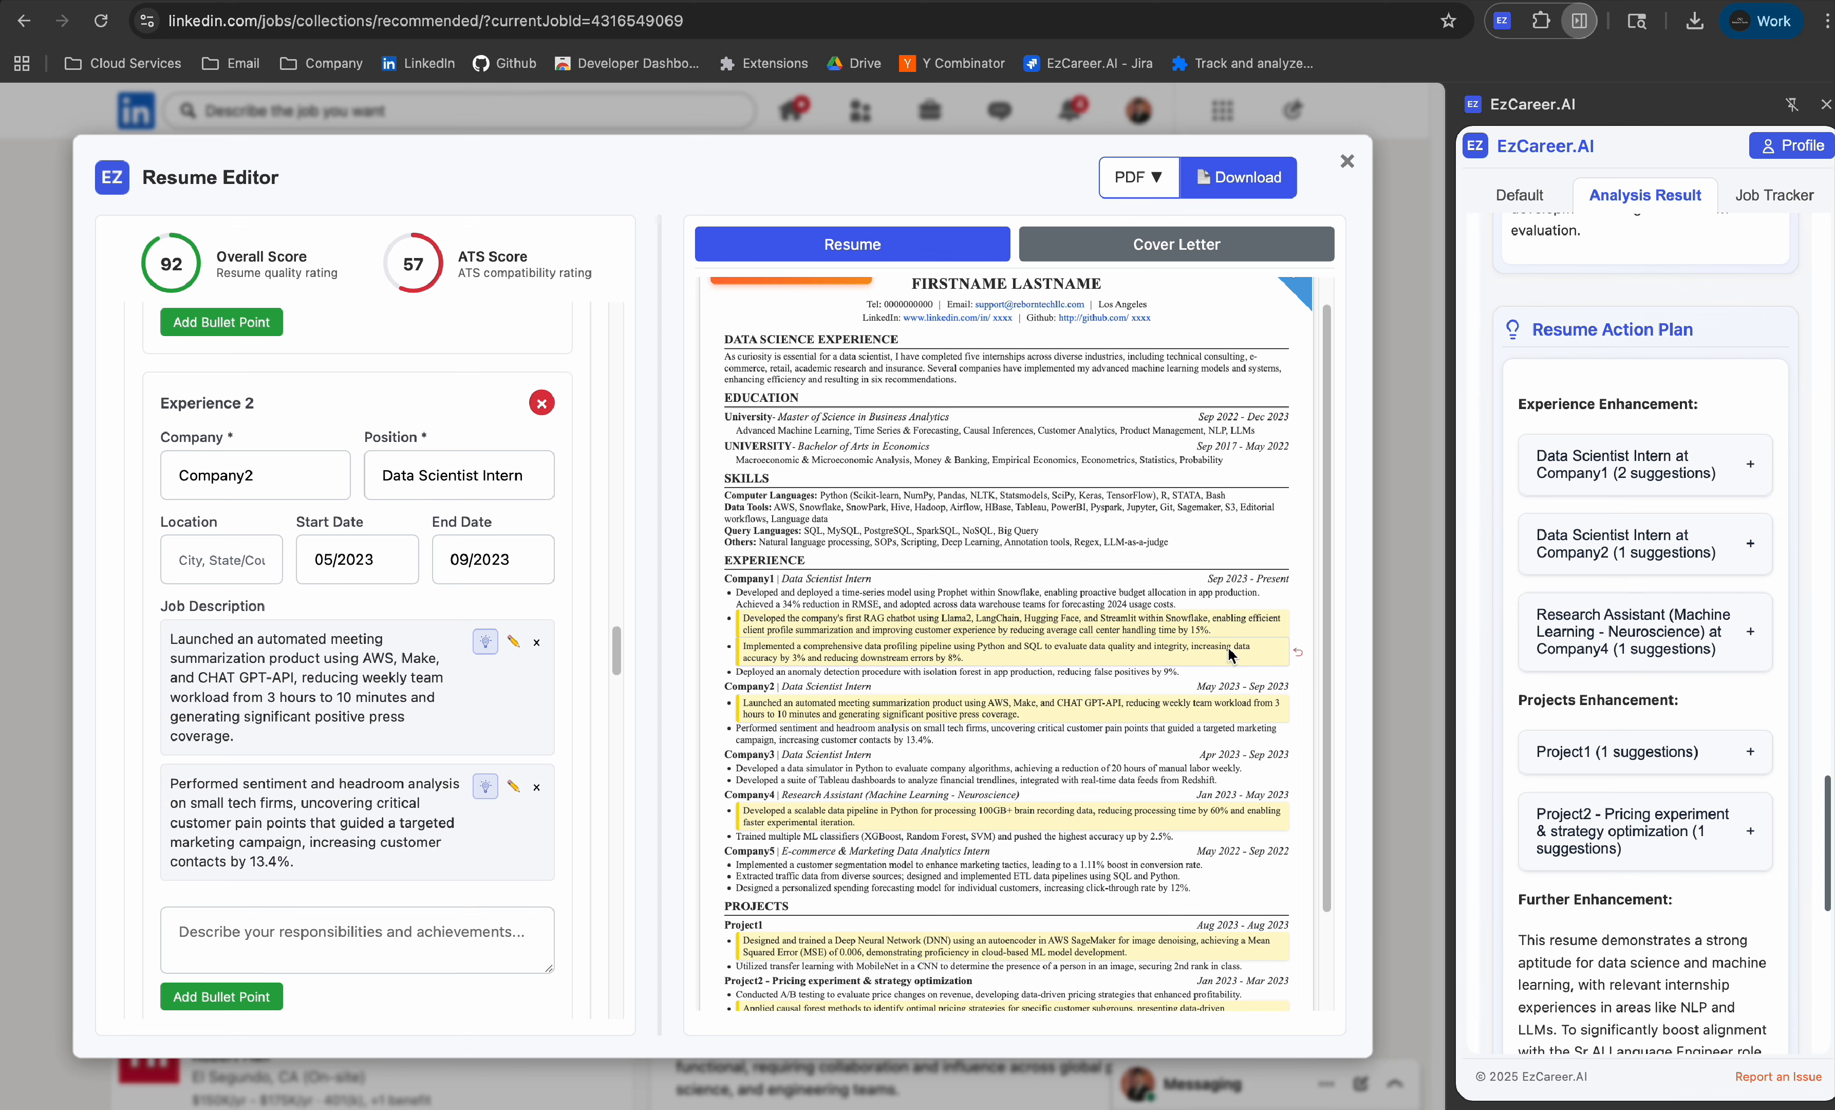
Step: Revert the suggested rewrite of Company1's data profiling pipeline bullet, then reapply that suggestion from the Resume Action Plan
{"action": "left_click", "coordinate": [1298, 652]}
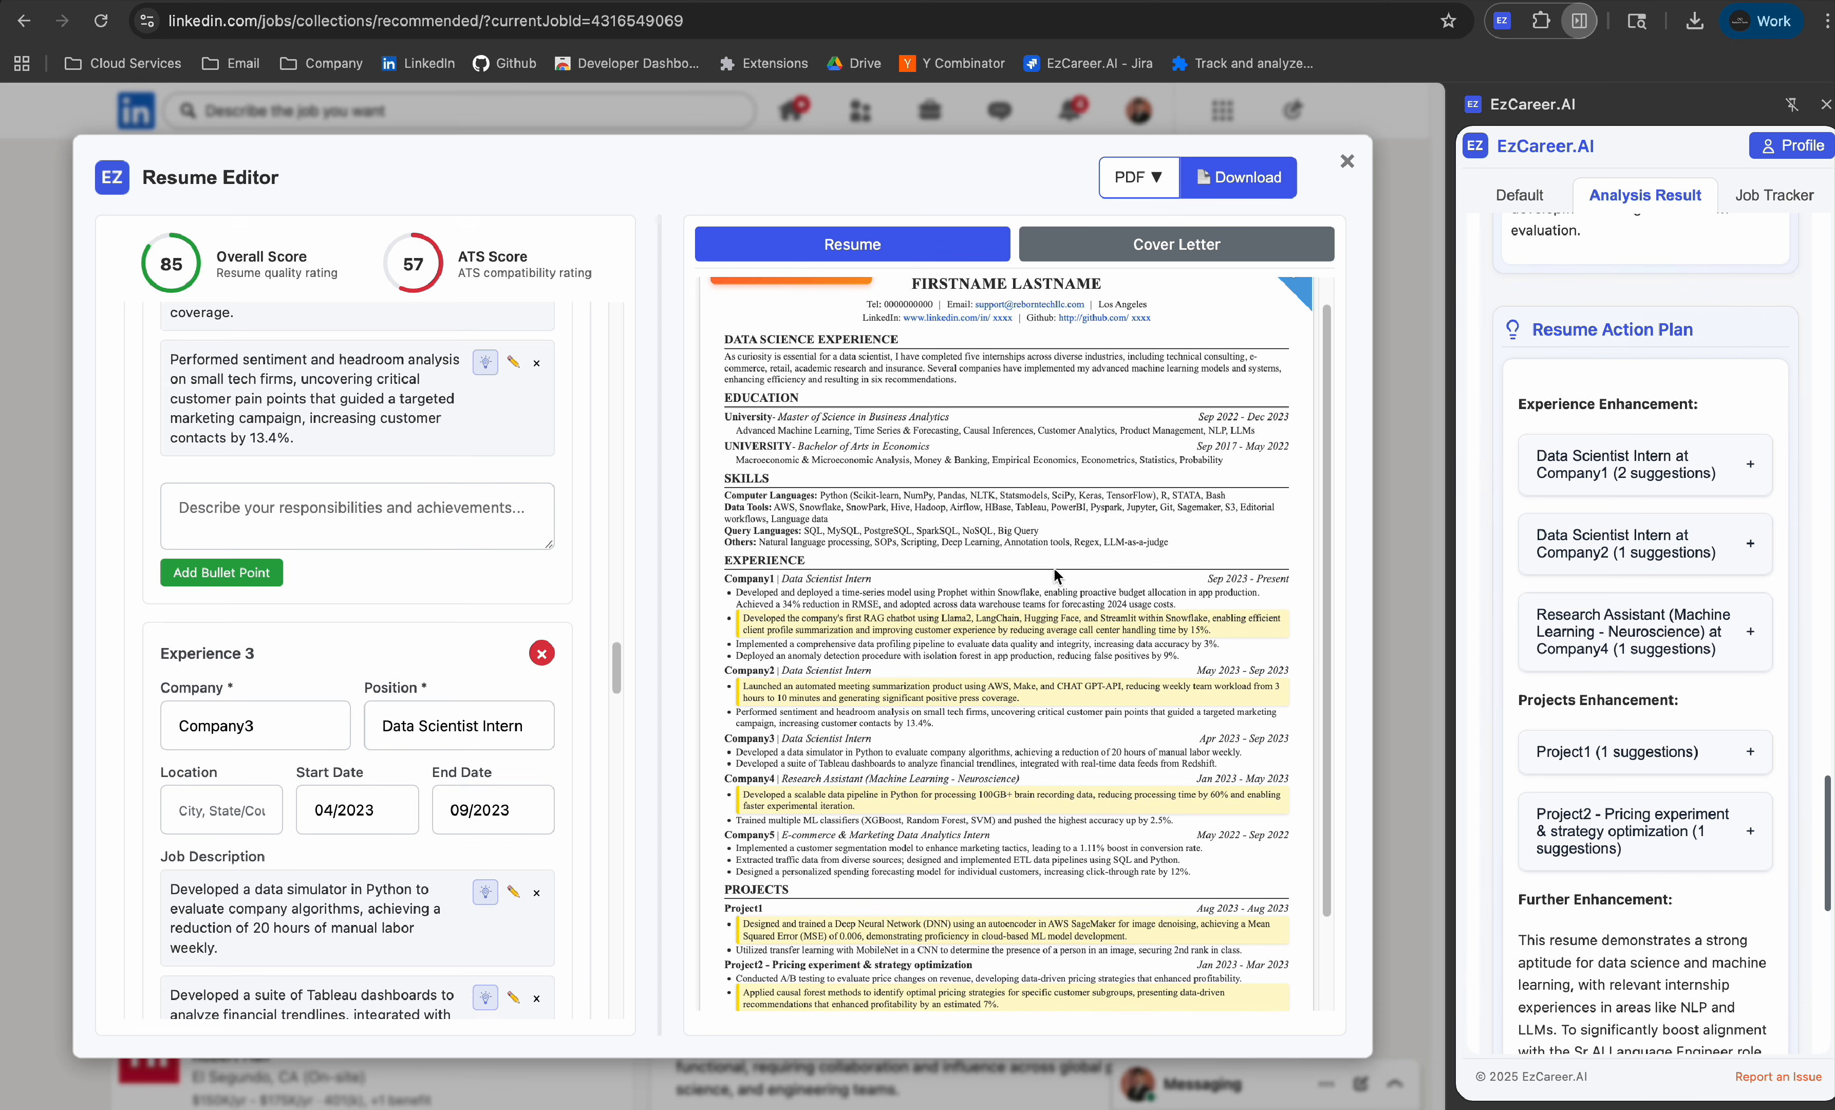
{"action": "left_click", "coordinate": [1705, 490]}
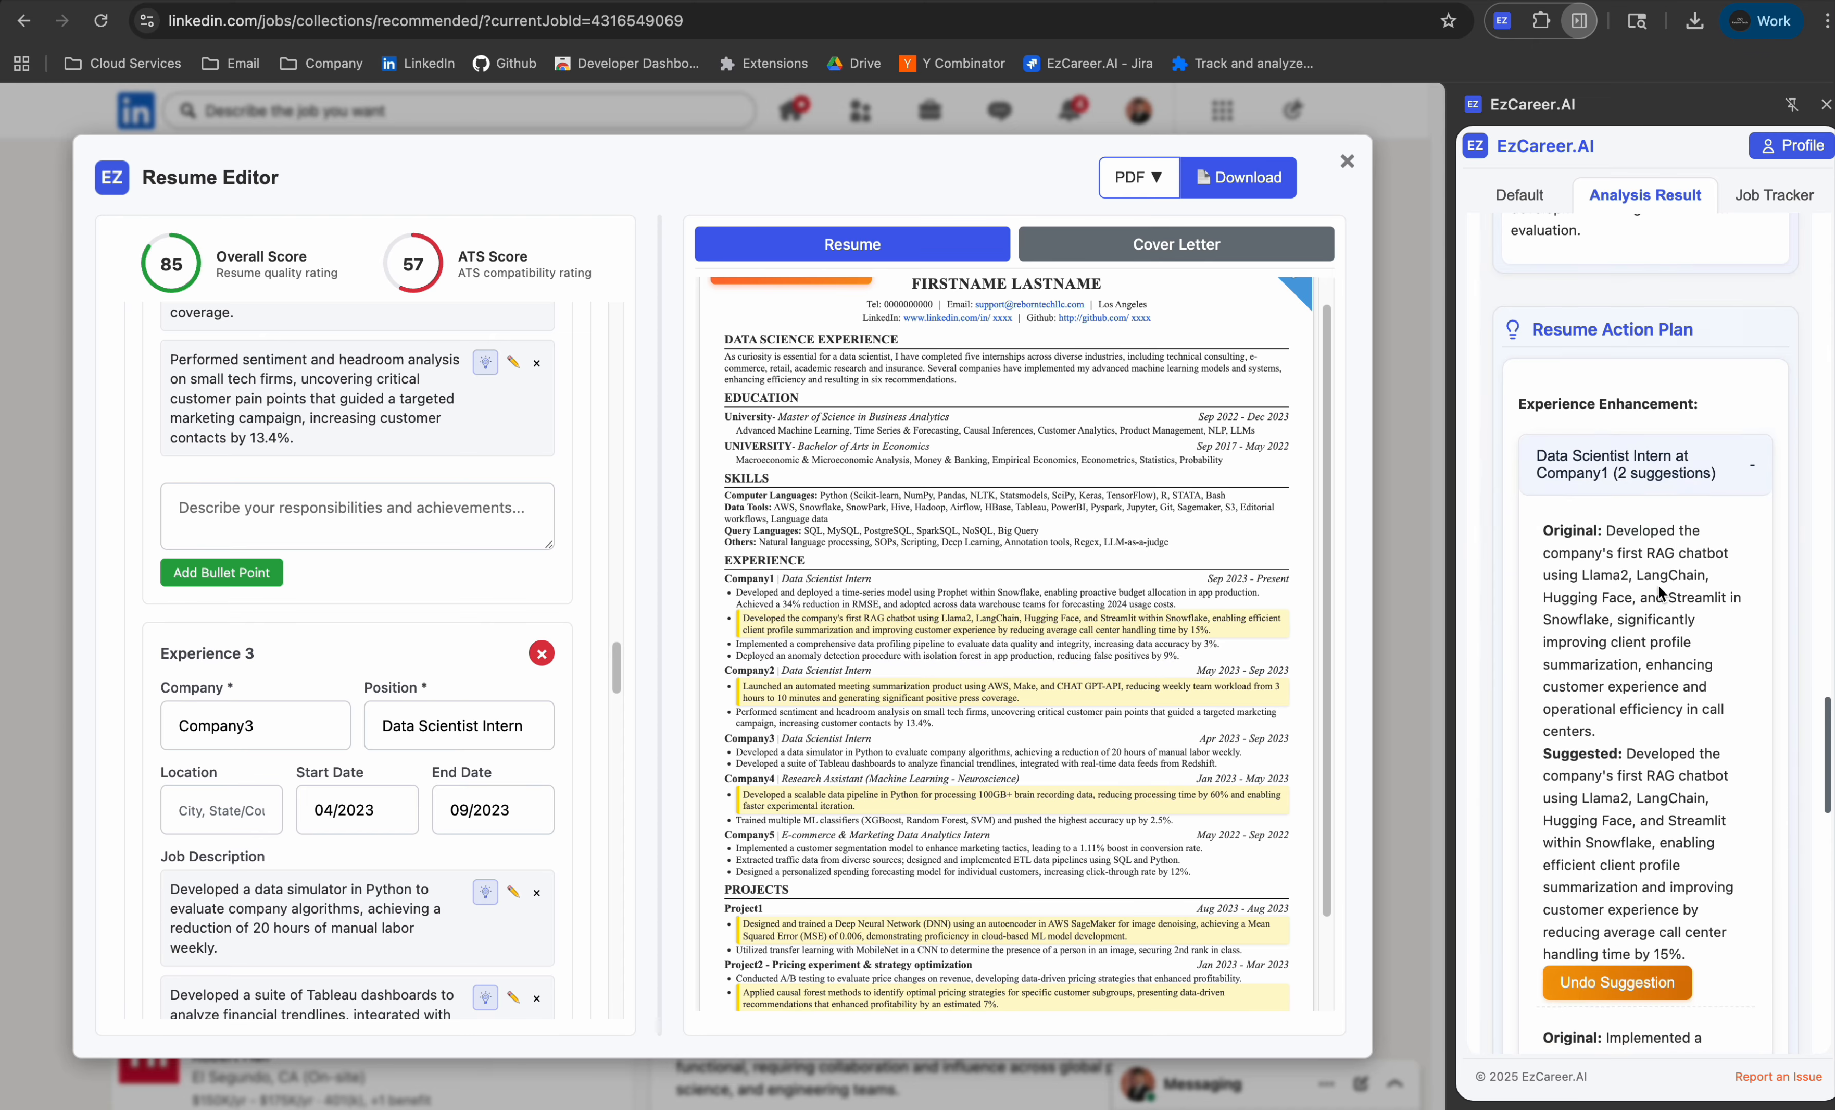
{"action": "scroll", "coordinate": [1645, 636], "scroll_direction": "down", "scroll_amount": 6}
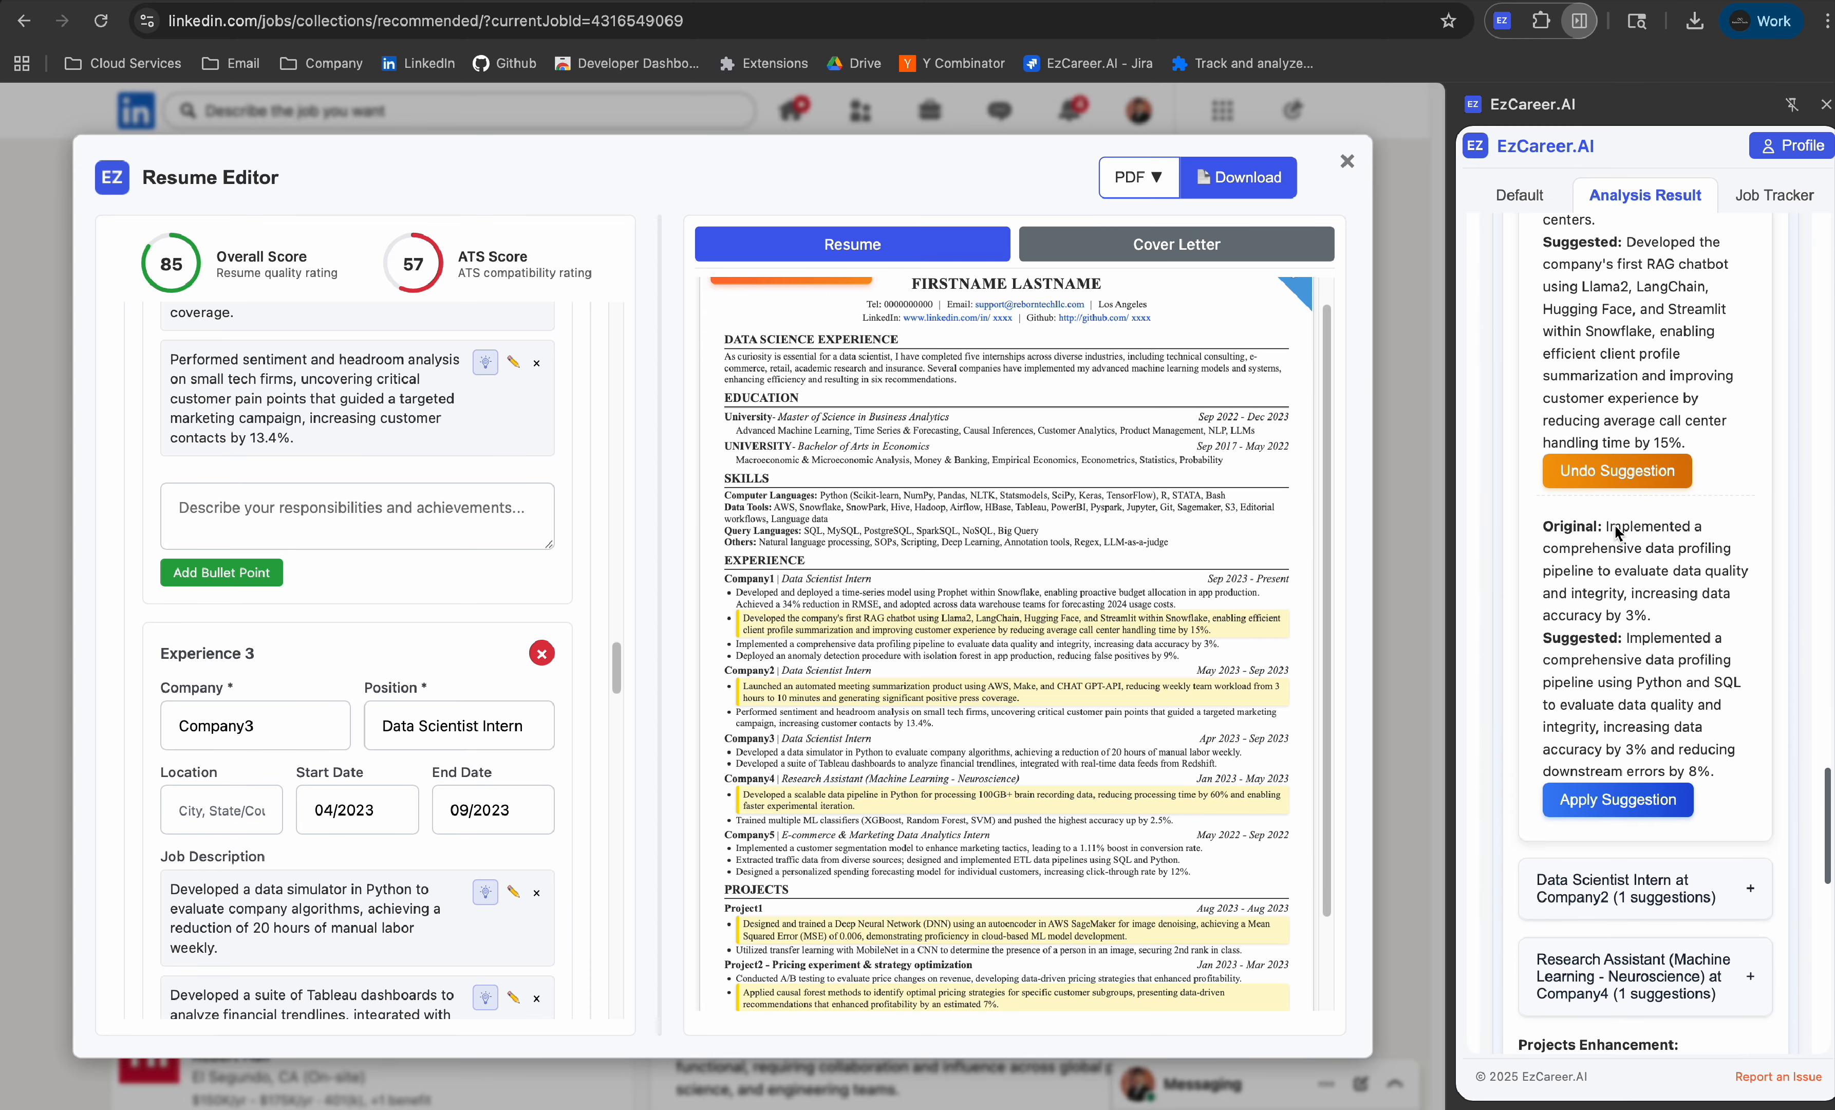
{"action": "left_click_drag", "start_coordinate": [1615, 532], "coordinate": [1752, 769]}
{"action": "left_click", "coordinate": [1676, 634]}
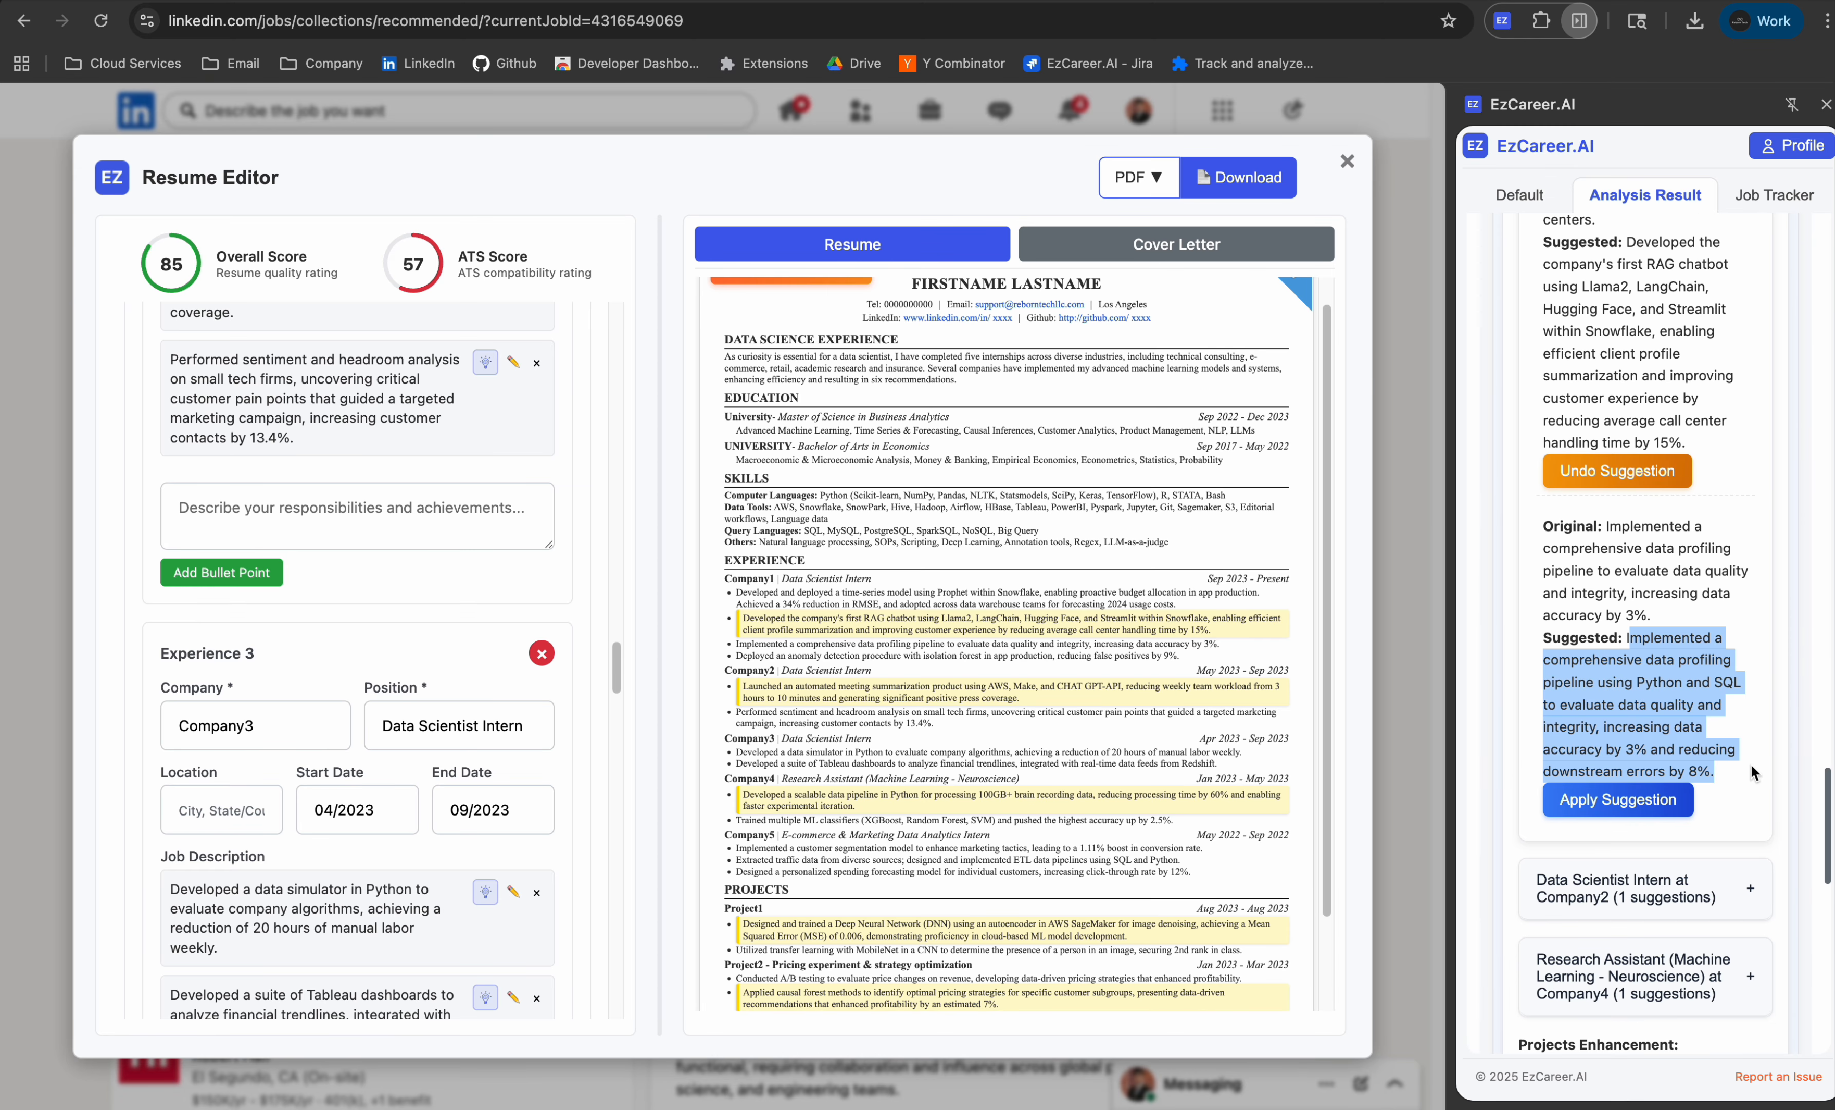
{"action": "left_click", "coordinate": [1751, 769]}
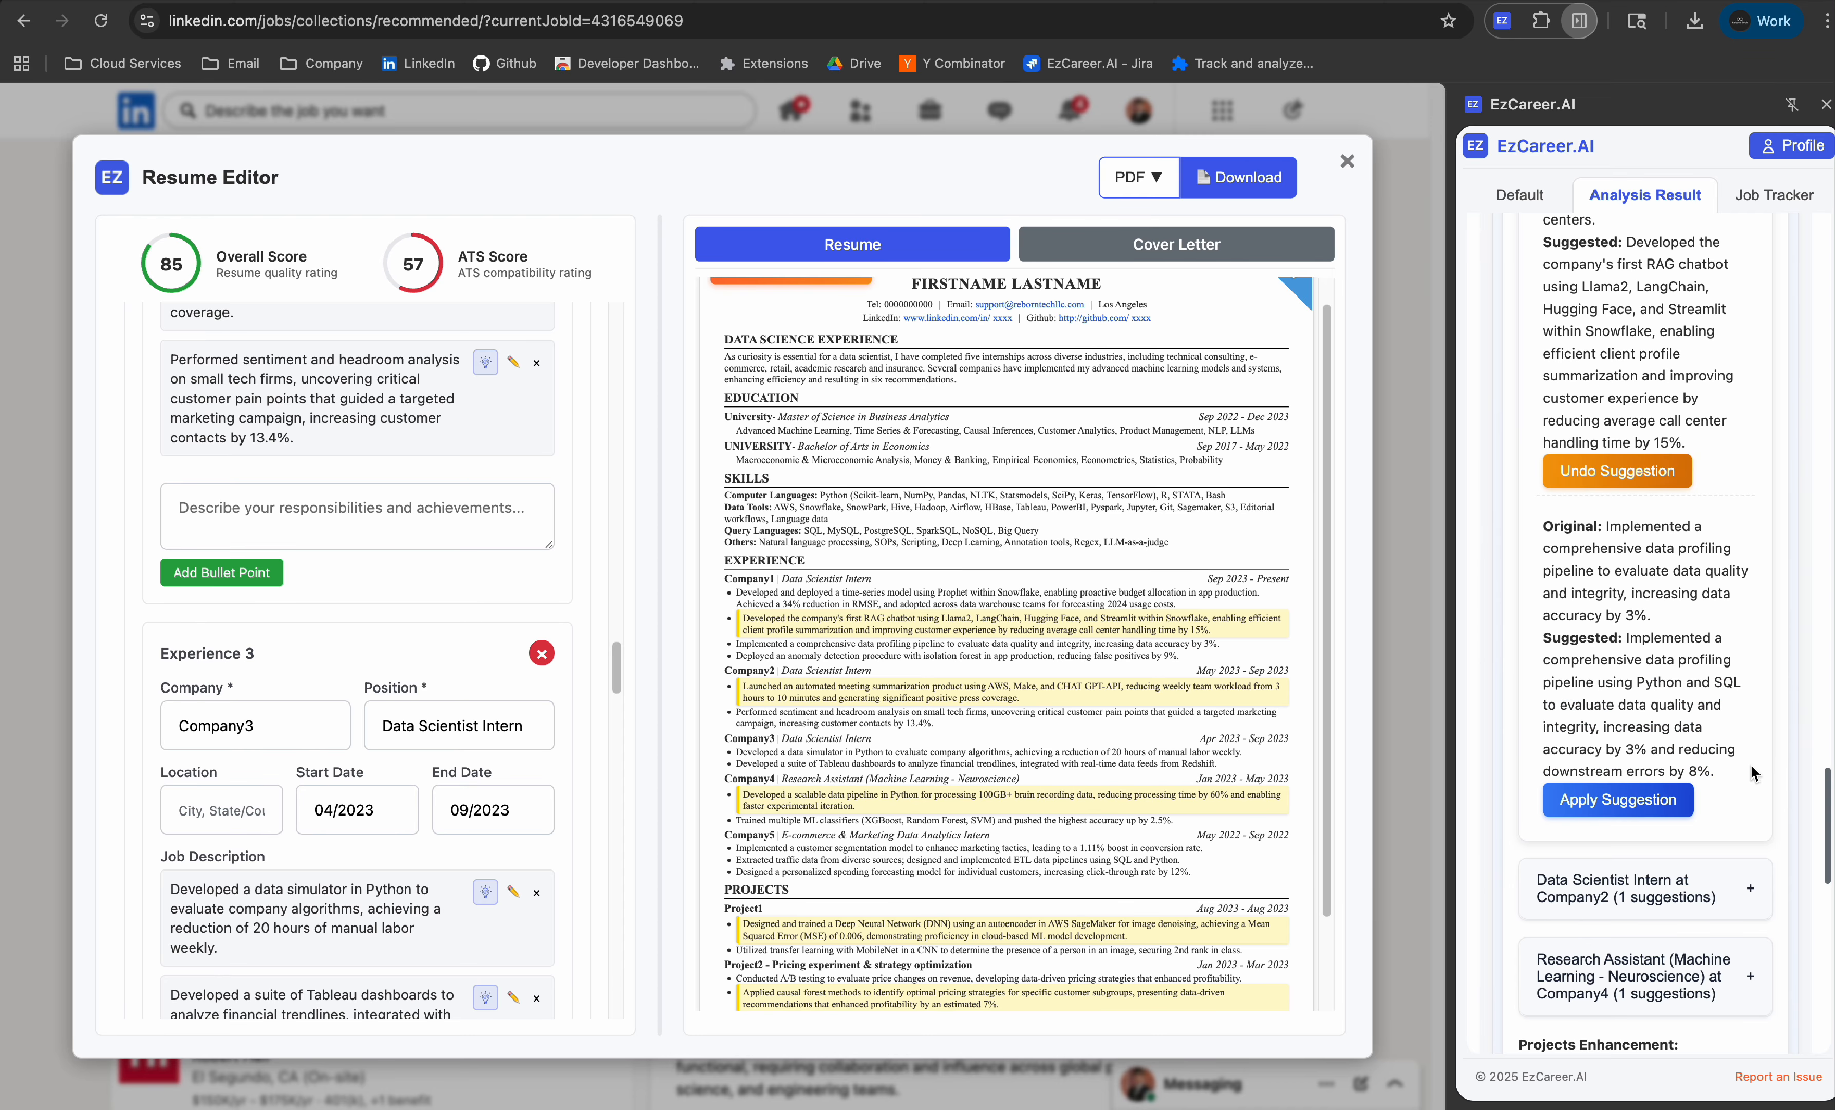
{"action": "left_click", "coordinate": [1619, 809]}
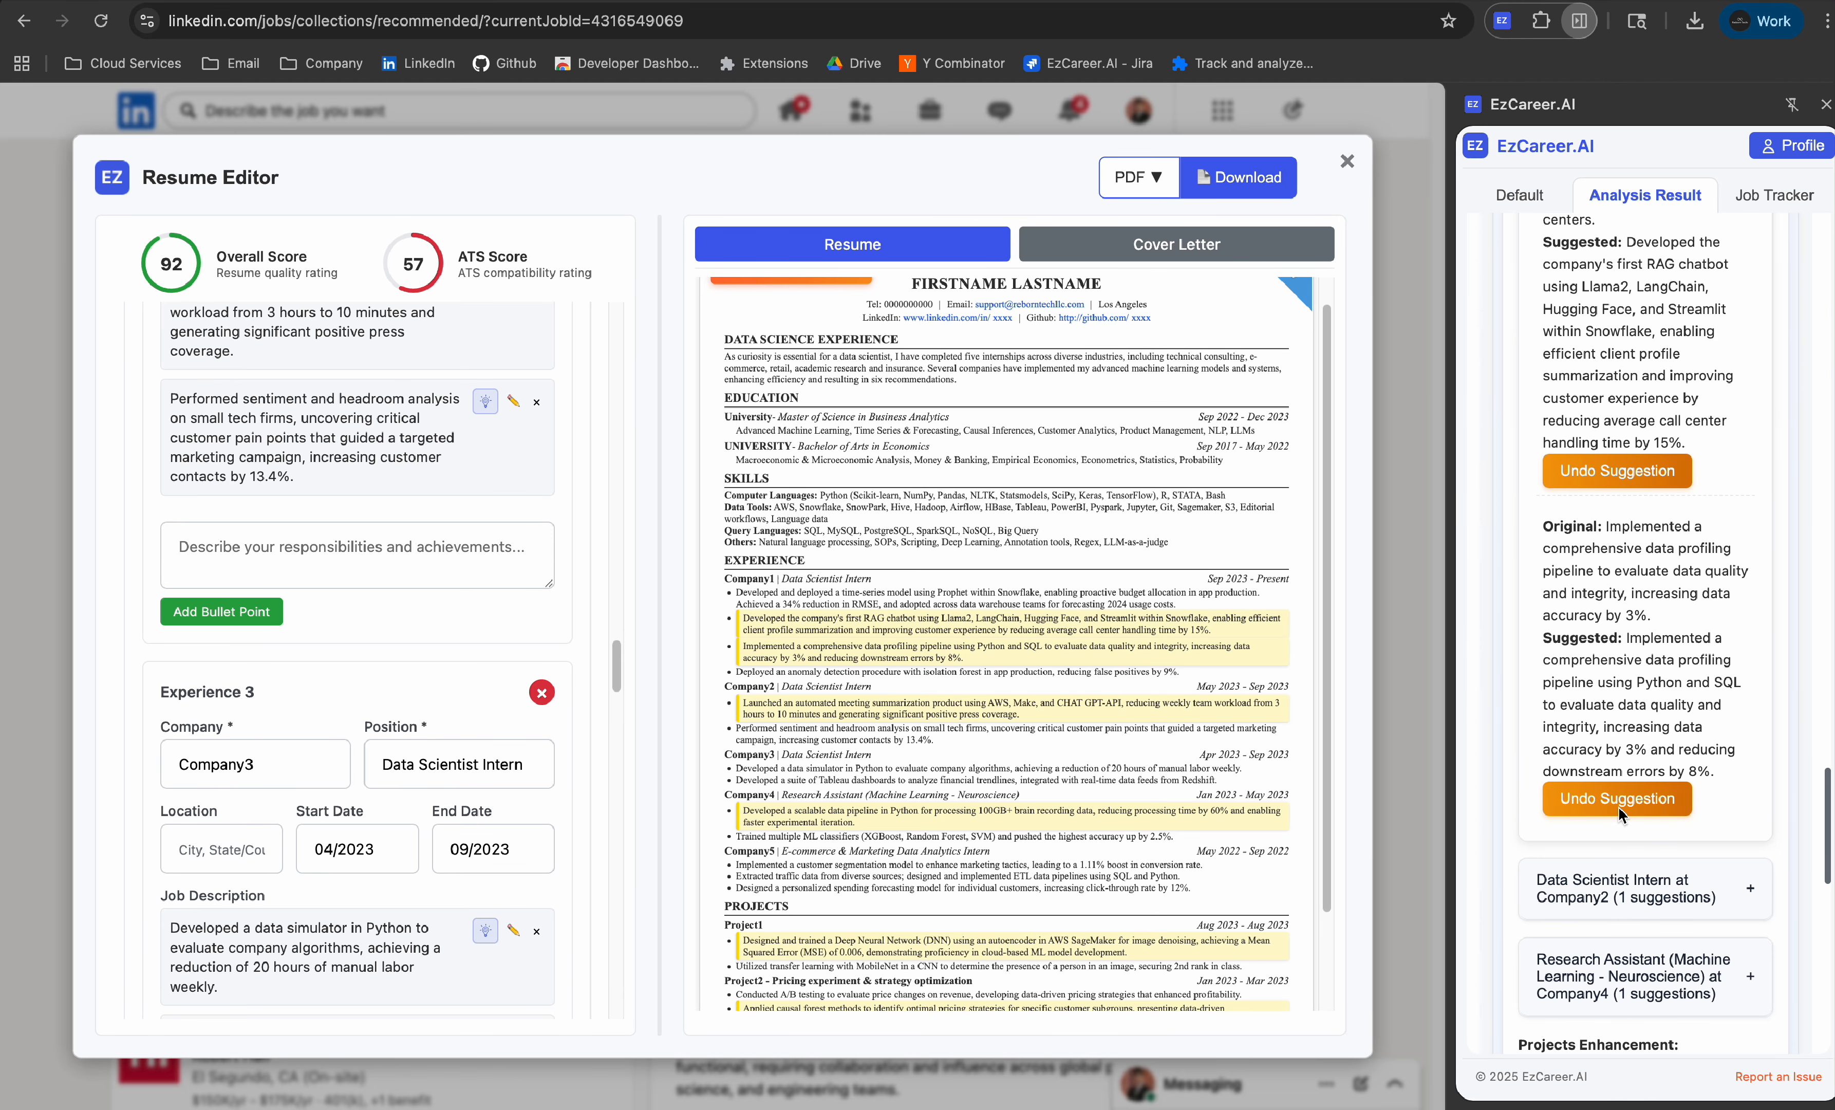
Step: Examine the highlighted suggestions in the resume preview and read the Further Enhancement advice in the action plan
{"action": "mouse_move", "coordinate": [1254, 656]}
{"action": "scroll", "coordinate": [1591, 694], "scroll_direction": "down", "scroll_amount": 7}
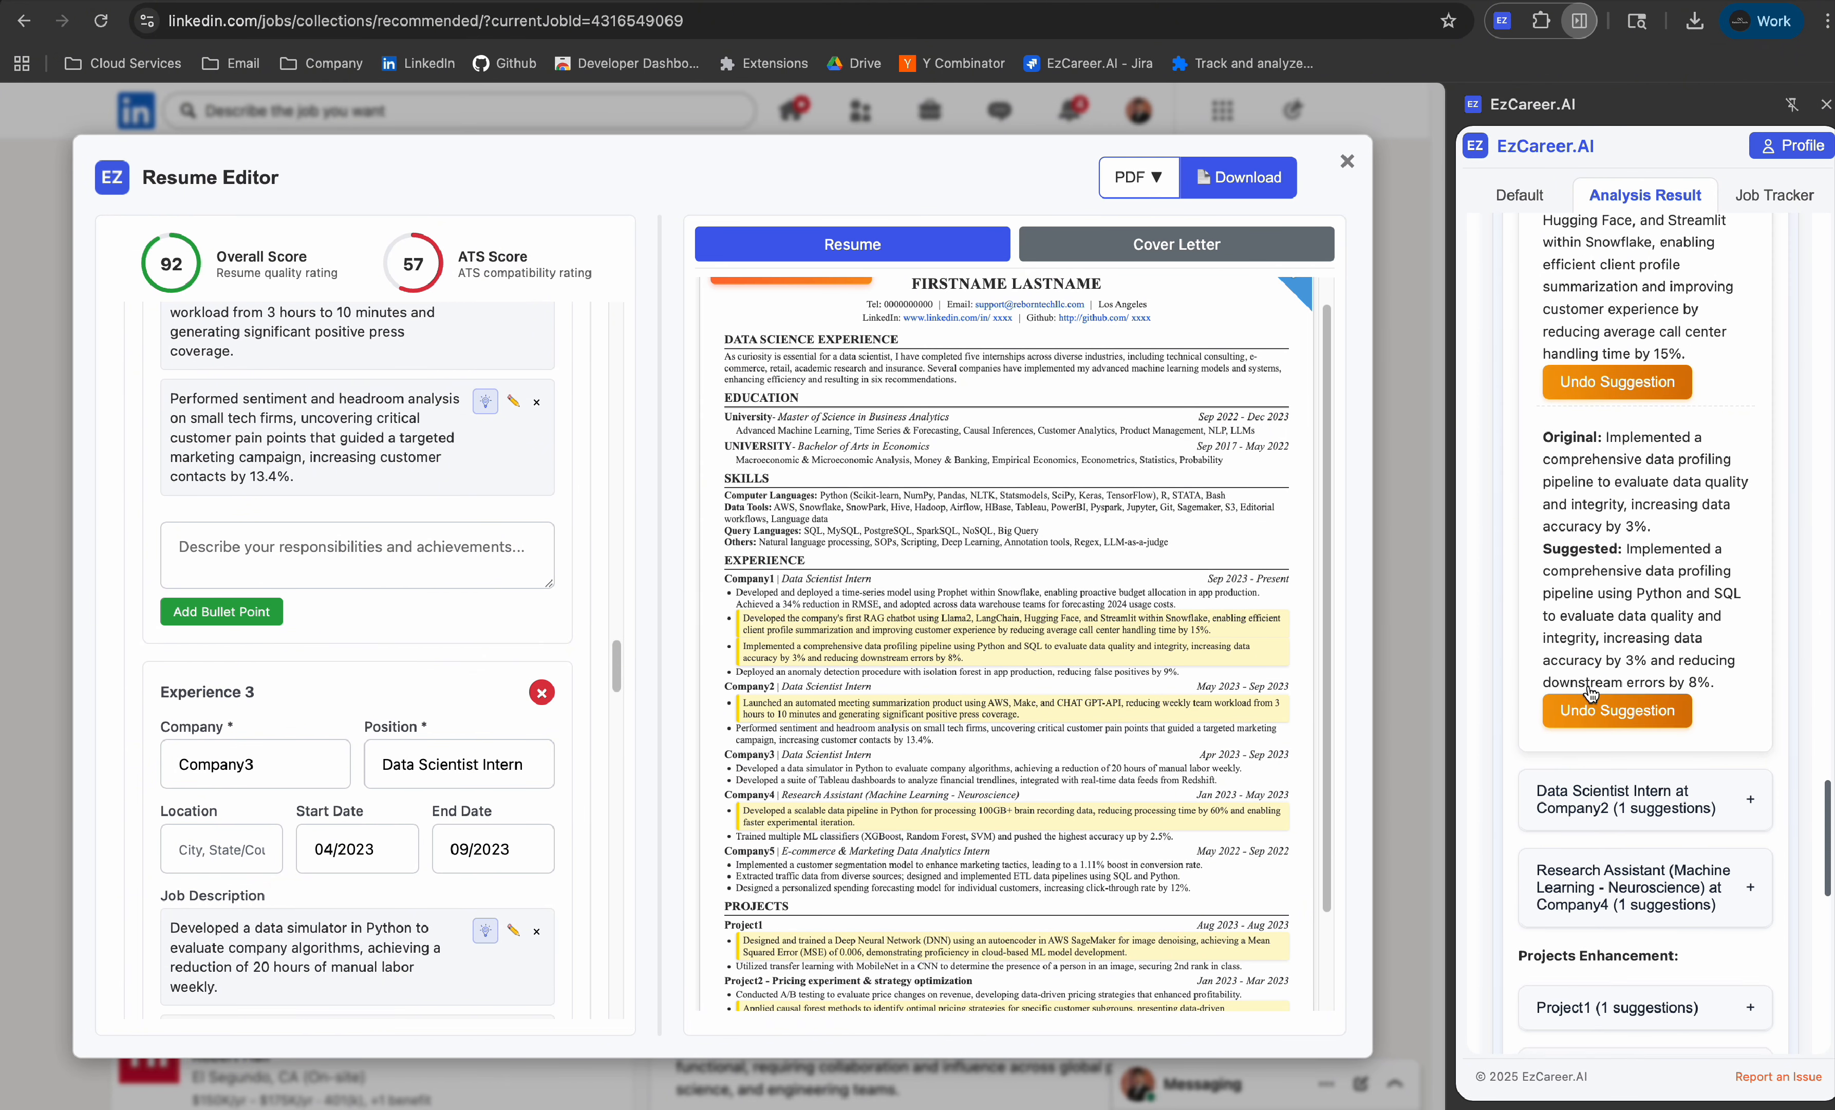
{"action": "scroll", "coordinate": [1591, 694], "scroll_direction": "down", "scroll_amount": 5}
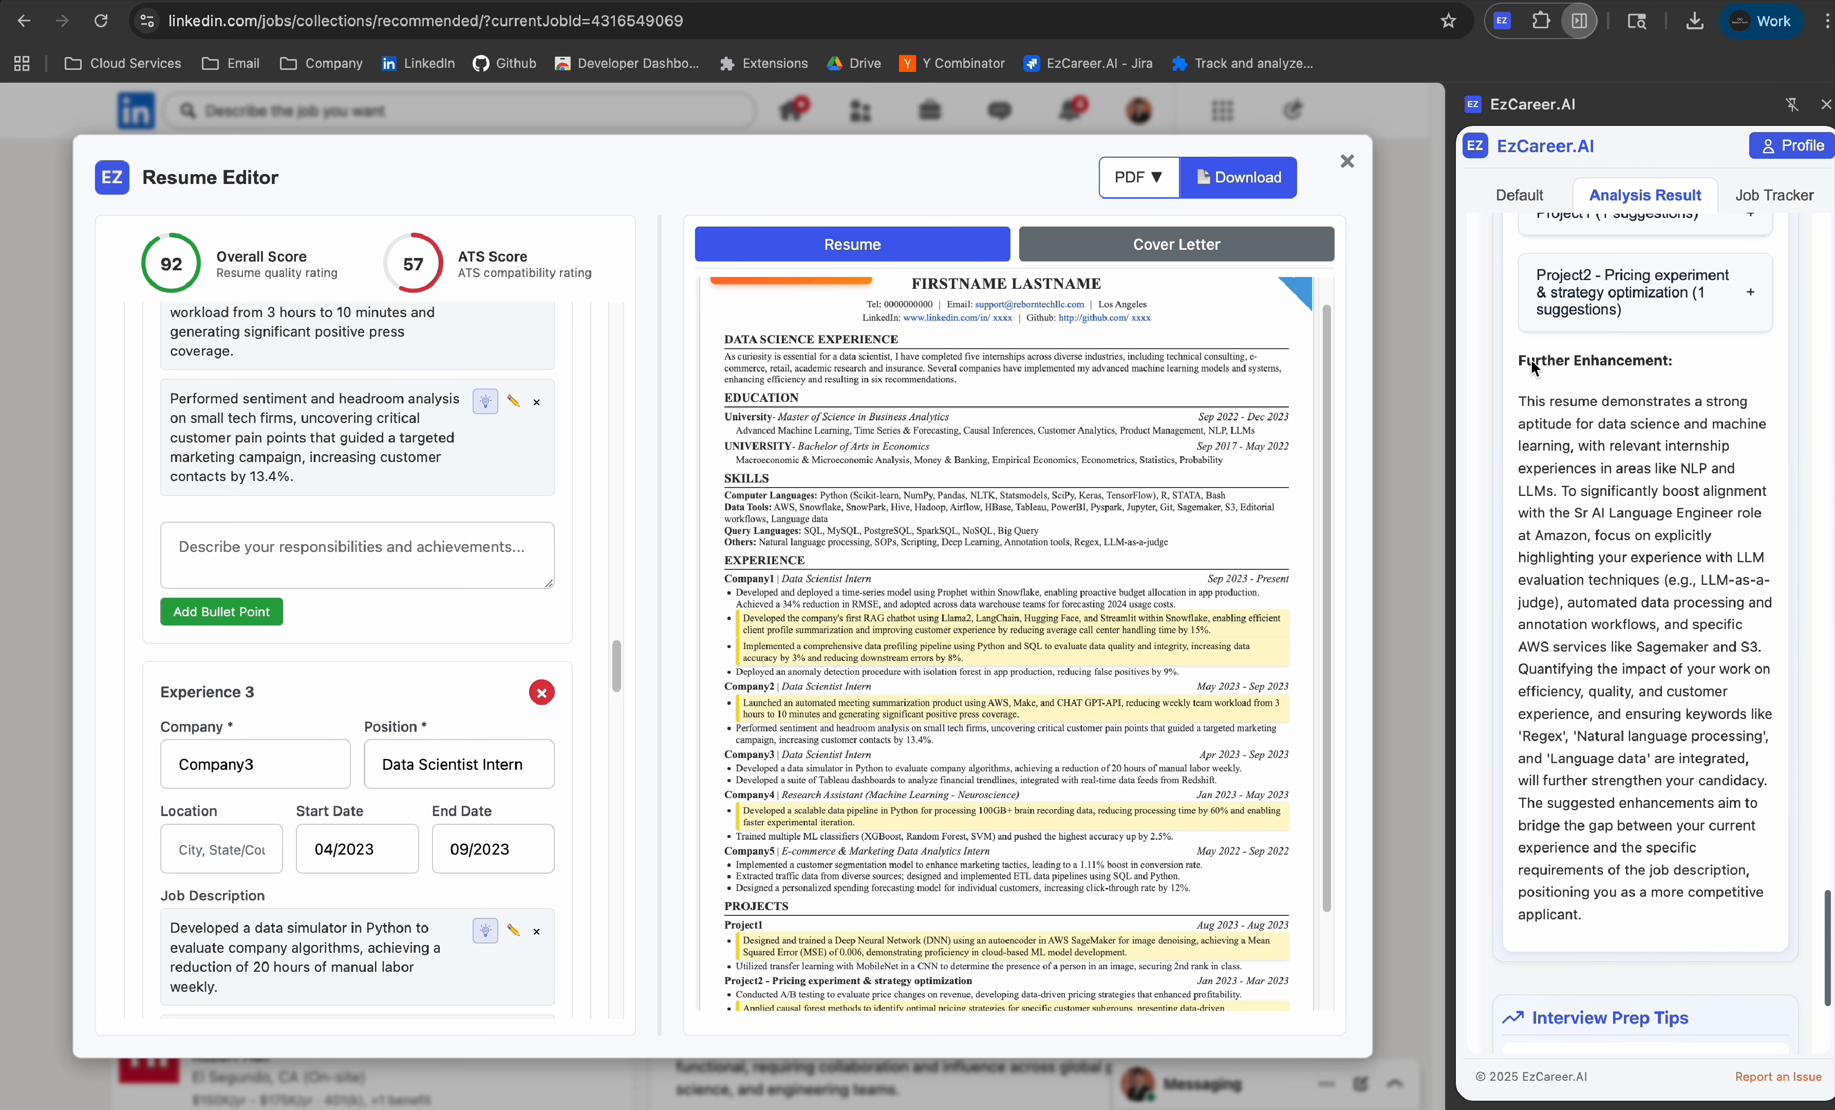
{"action": "scroll", "coordinate": [1540, 365], "scroll_direction": "down", "scroll_amount": 1}
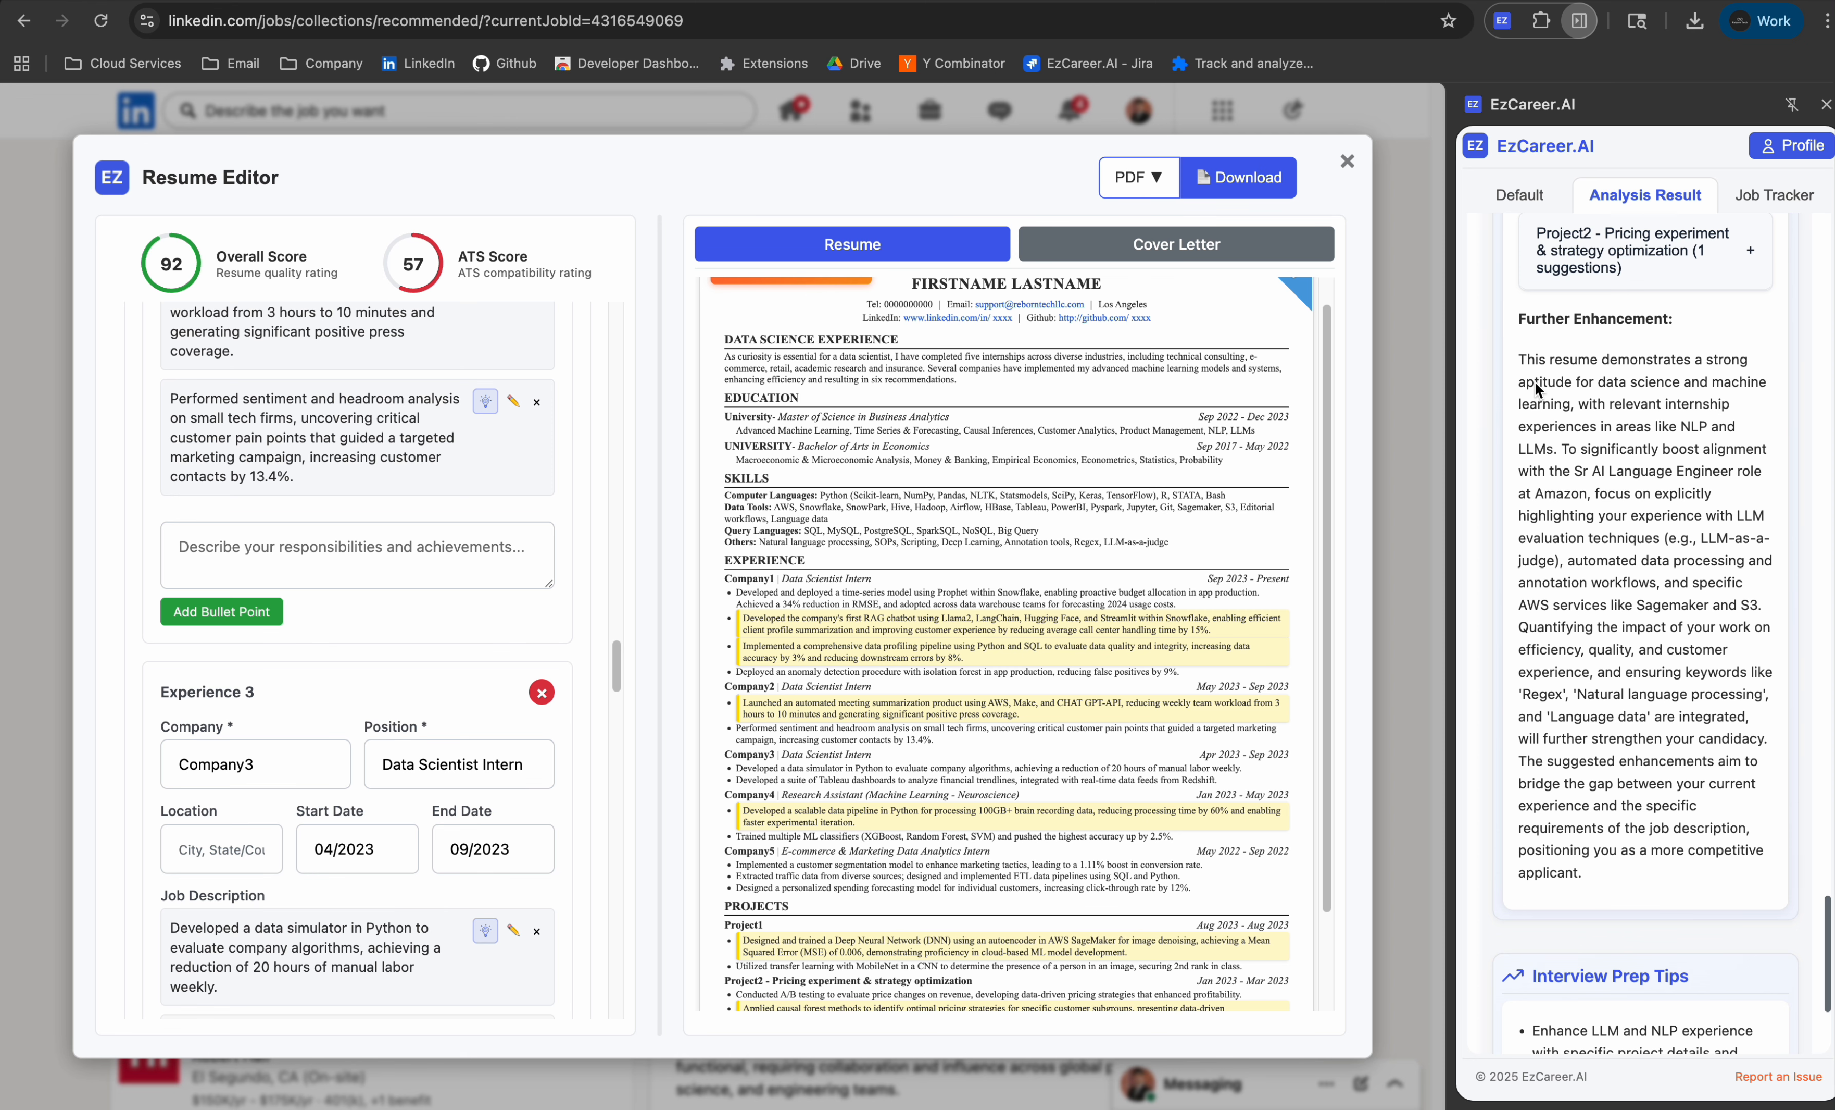
{"action": "scroll", "coordinate": [1184, 598], "scroll_direction": "down", "scroll_amount": 1}
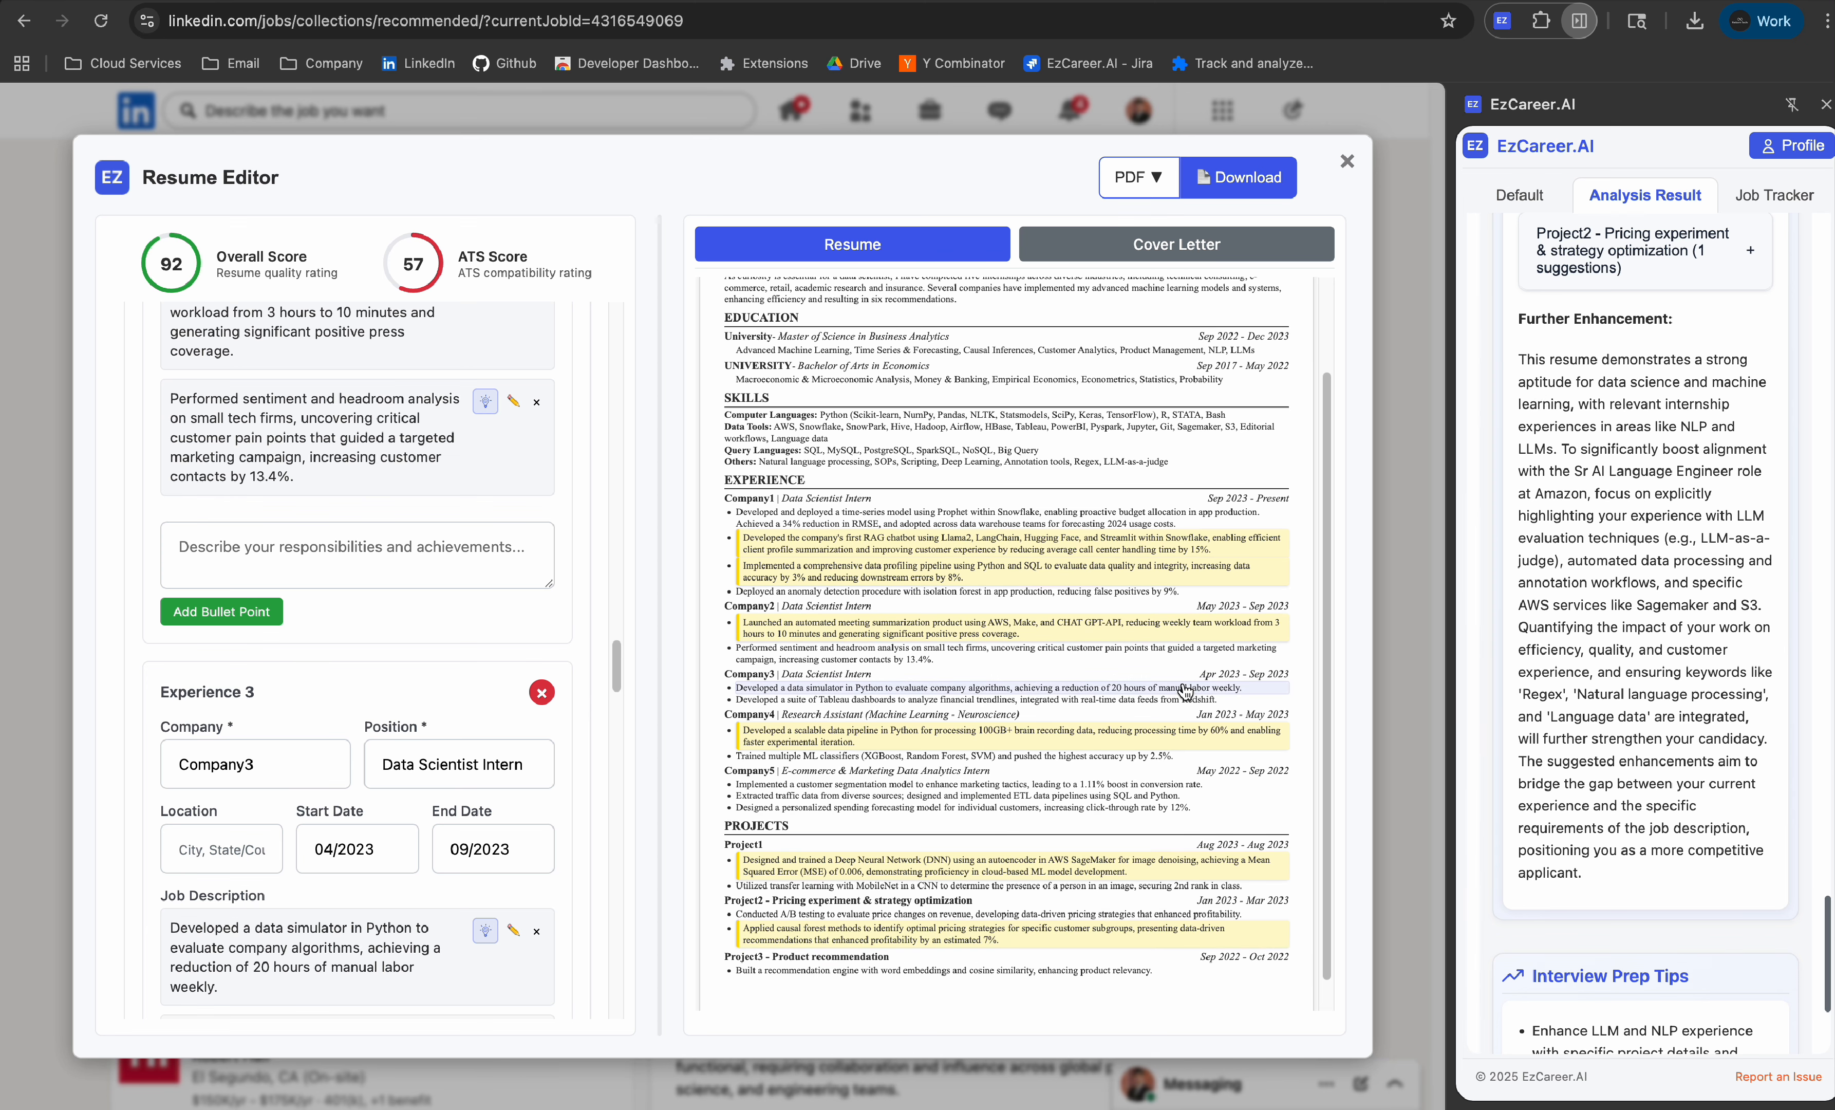
{"action": "scroll", "coordinate": [1185, 690], "scroll_direction": "down", "scroll_amount": 1}
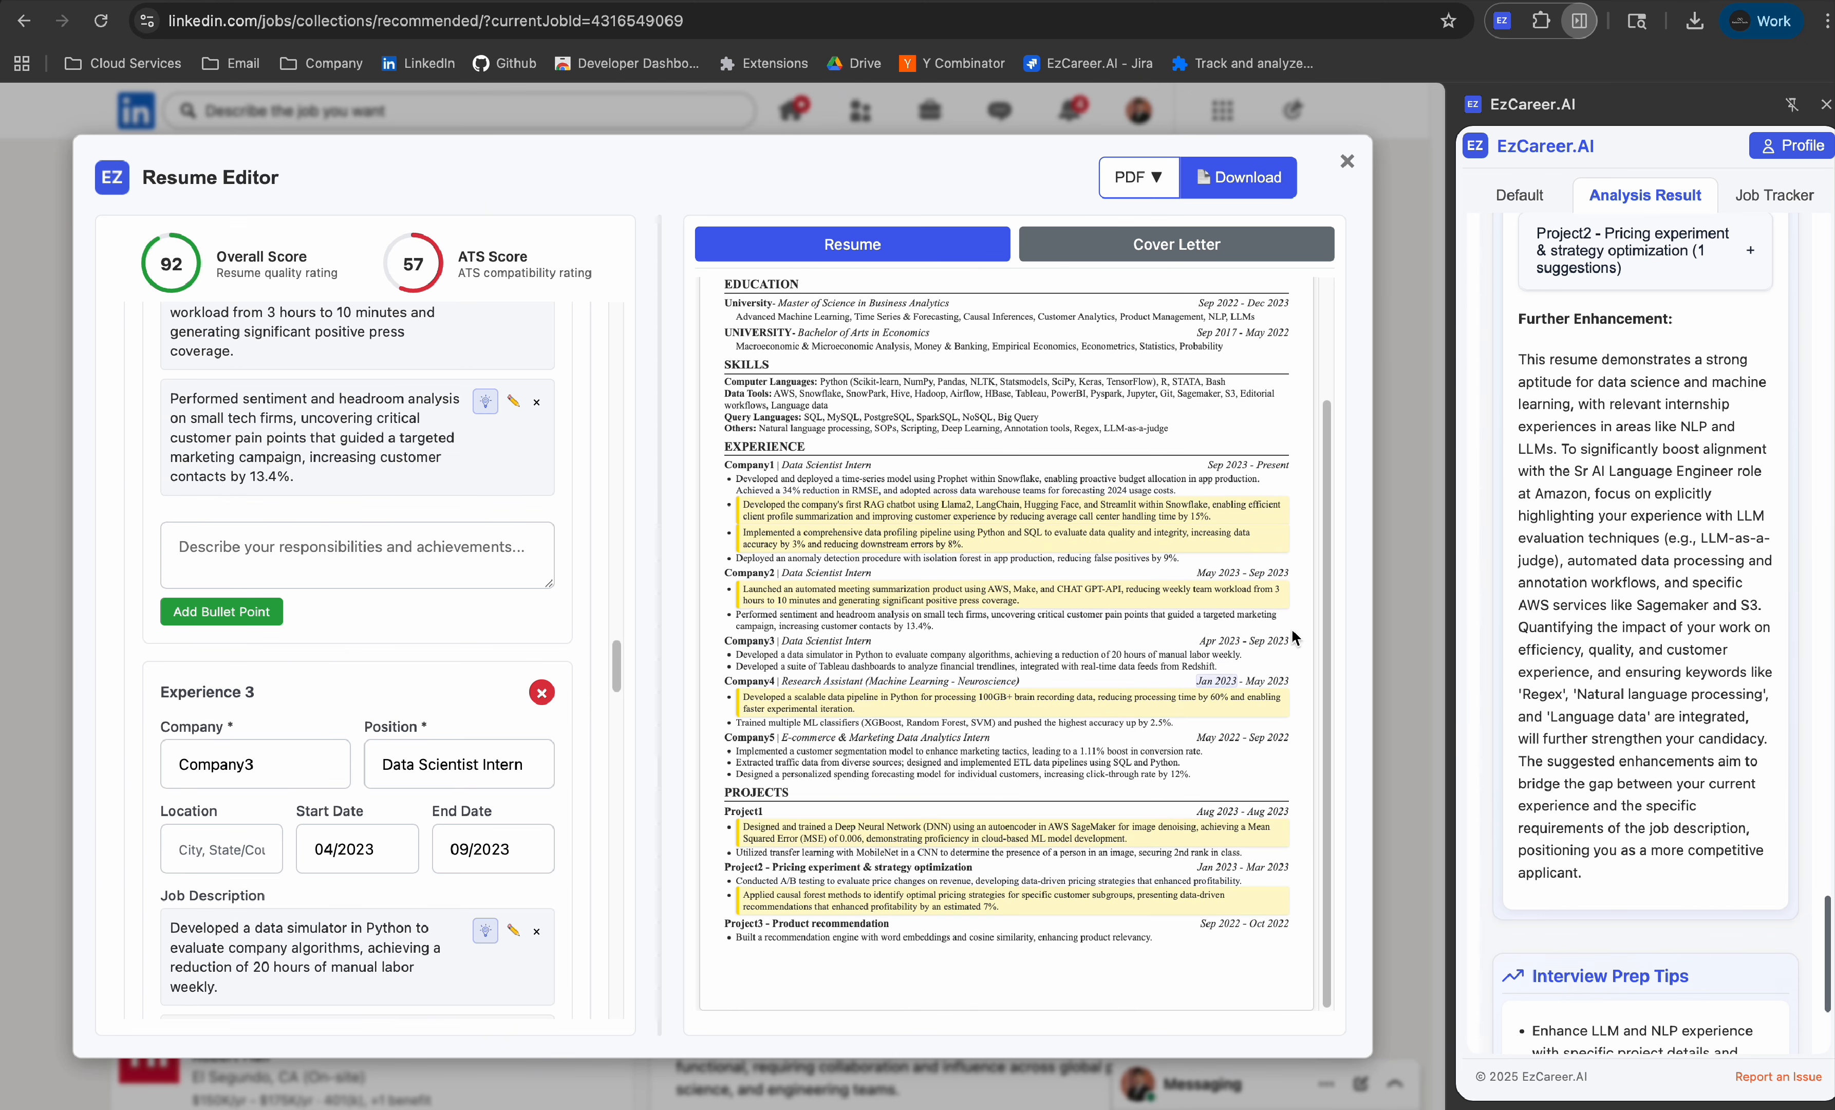
{"action": "left_click_drag", "start_coordinate": [1499, 346], "coordinate": [1632, 897]}
{"action": "left_click", "coordinate": [1632, 898]}
Step: Read the Interview Prep Tips at the end of the analysis result
{"action": "scroll", "coordinate": [1566, 788], "scroll_direction": "down", "scroll_amount": 5}
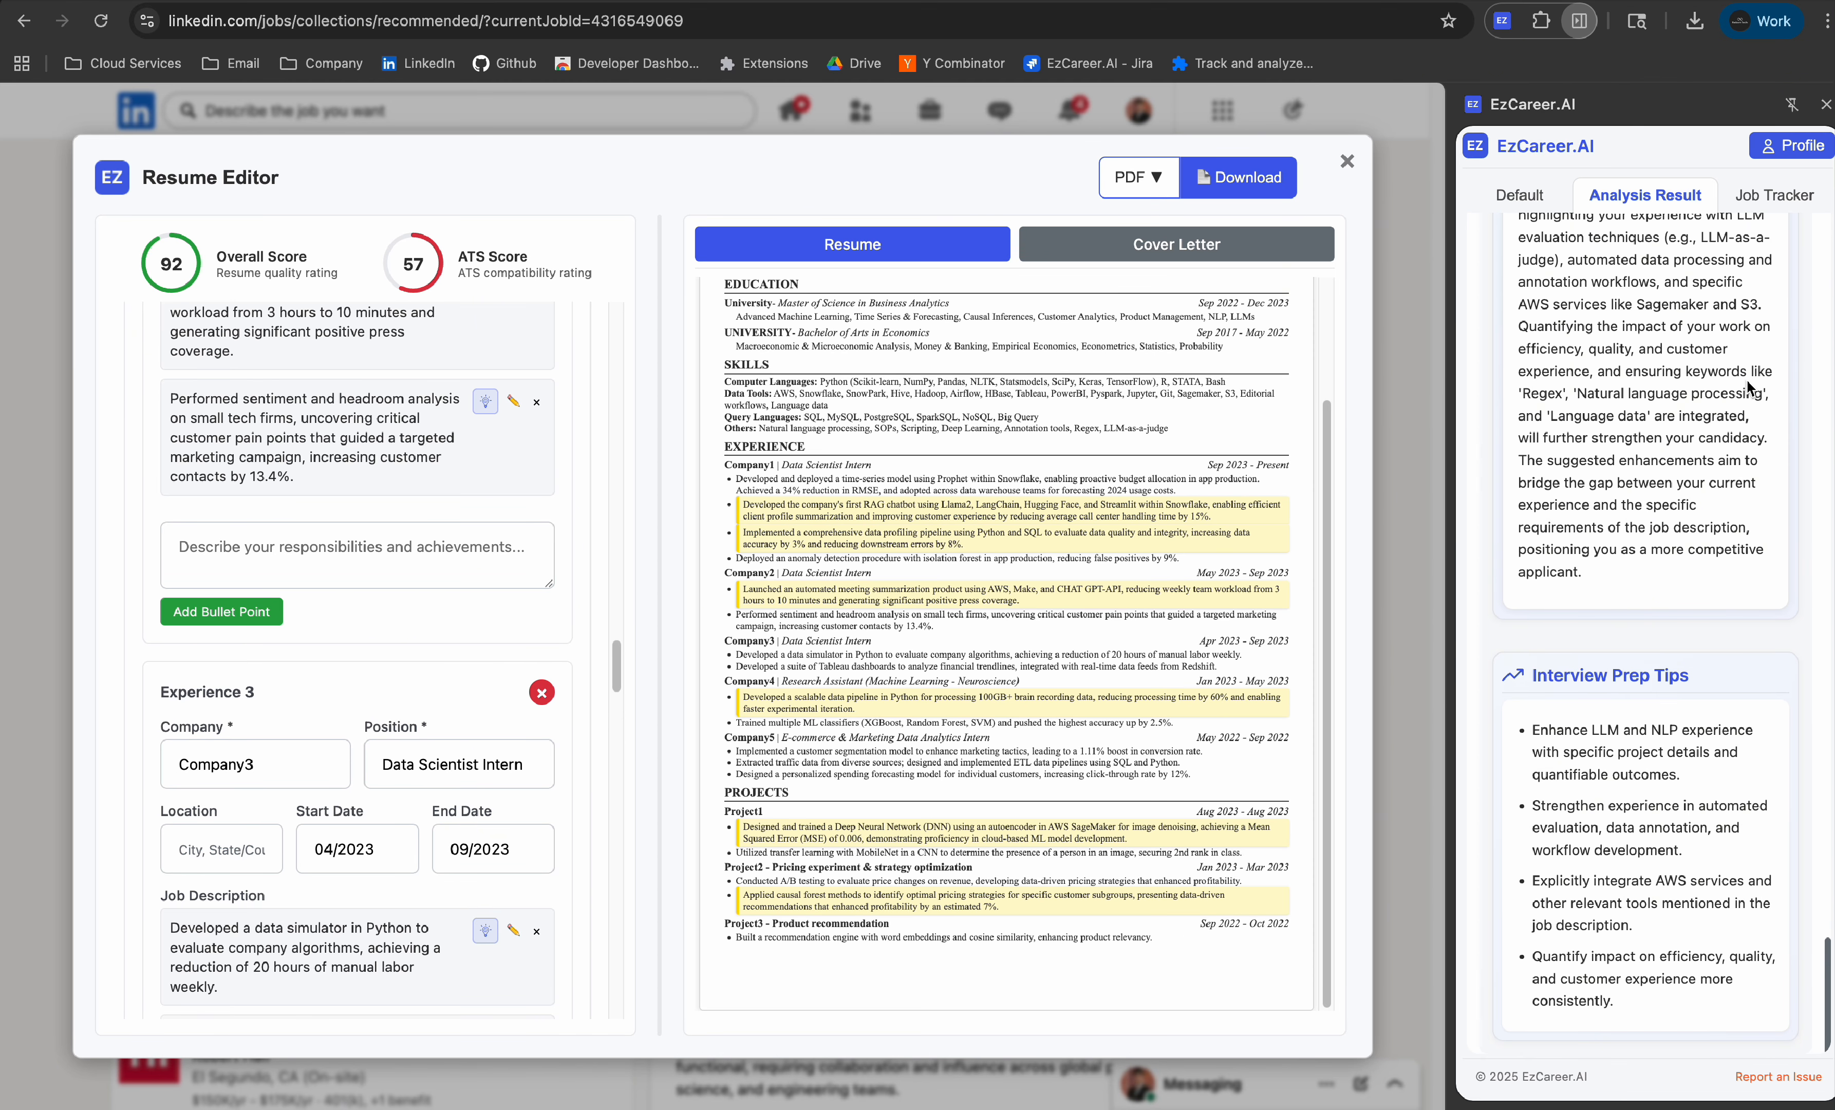
{"action": "mouse_move", "coordinate": [1528, 661]}
{"action": "left_mouse_down"}
{"action": "mouse_move", "coordinate": [1714, 997]}
{"action": "mouse_move", "coordinate": [1520, 677]}
{"action": "left_mouse_up"}
{"action": "left_click", "coordinate": [1713, 997]}
{"action": "left_click", "coordinate": [1519, 675]}
{"action": "mouse_move", "coordinate": [1530, 676]}
{"action": "left_mouse_down"}
{"action": "mouse_move", "coordinate": [1629, 927]}
{"action": "mouse_move", "coordinate": [1631, 1016]}
{"action": "mouse_move", "coordinate": [1614, 772]}
{"action": "mouse_move", "coordinate": [1496, 674]}
{"action": "left_mouse_up"}
{"action": "left_click", "coordinate": [1630, 1020]}
{"action": "left_click", "coordinate": [1491, 675]}
{"action": "left_click_drag", "start_coordinate": [1510, 664], "coordinate": [1716, 1003]}
{"action": "left_click", "coordinate": [1716, 1004]}
Step: Try the master scale factor in the resume design settings and check the PDF print preview without saving
{"action": "scroll", "coordinate": [553, 671], "scroll_direction": "up", "scroll_amount": 20}
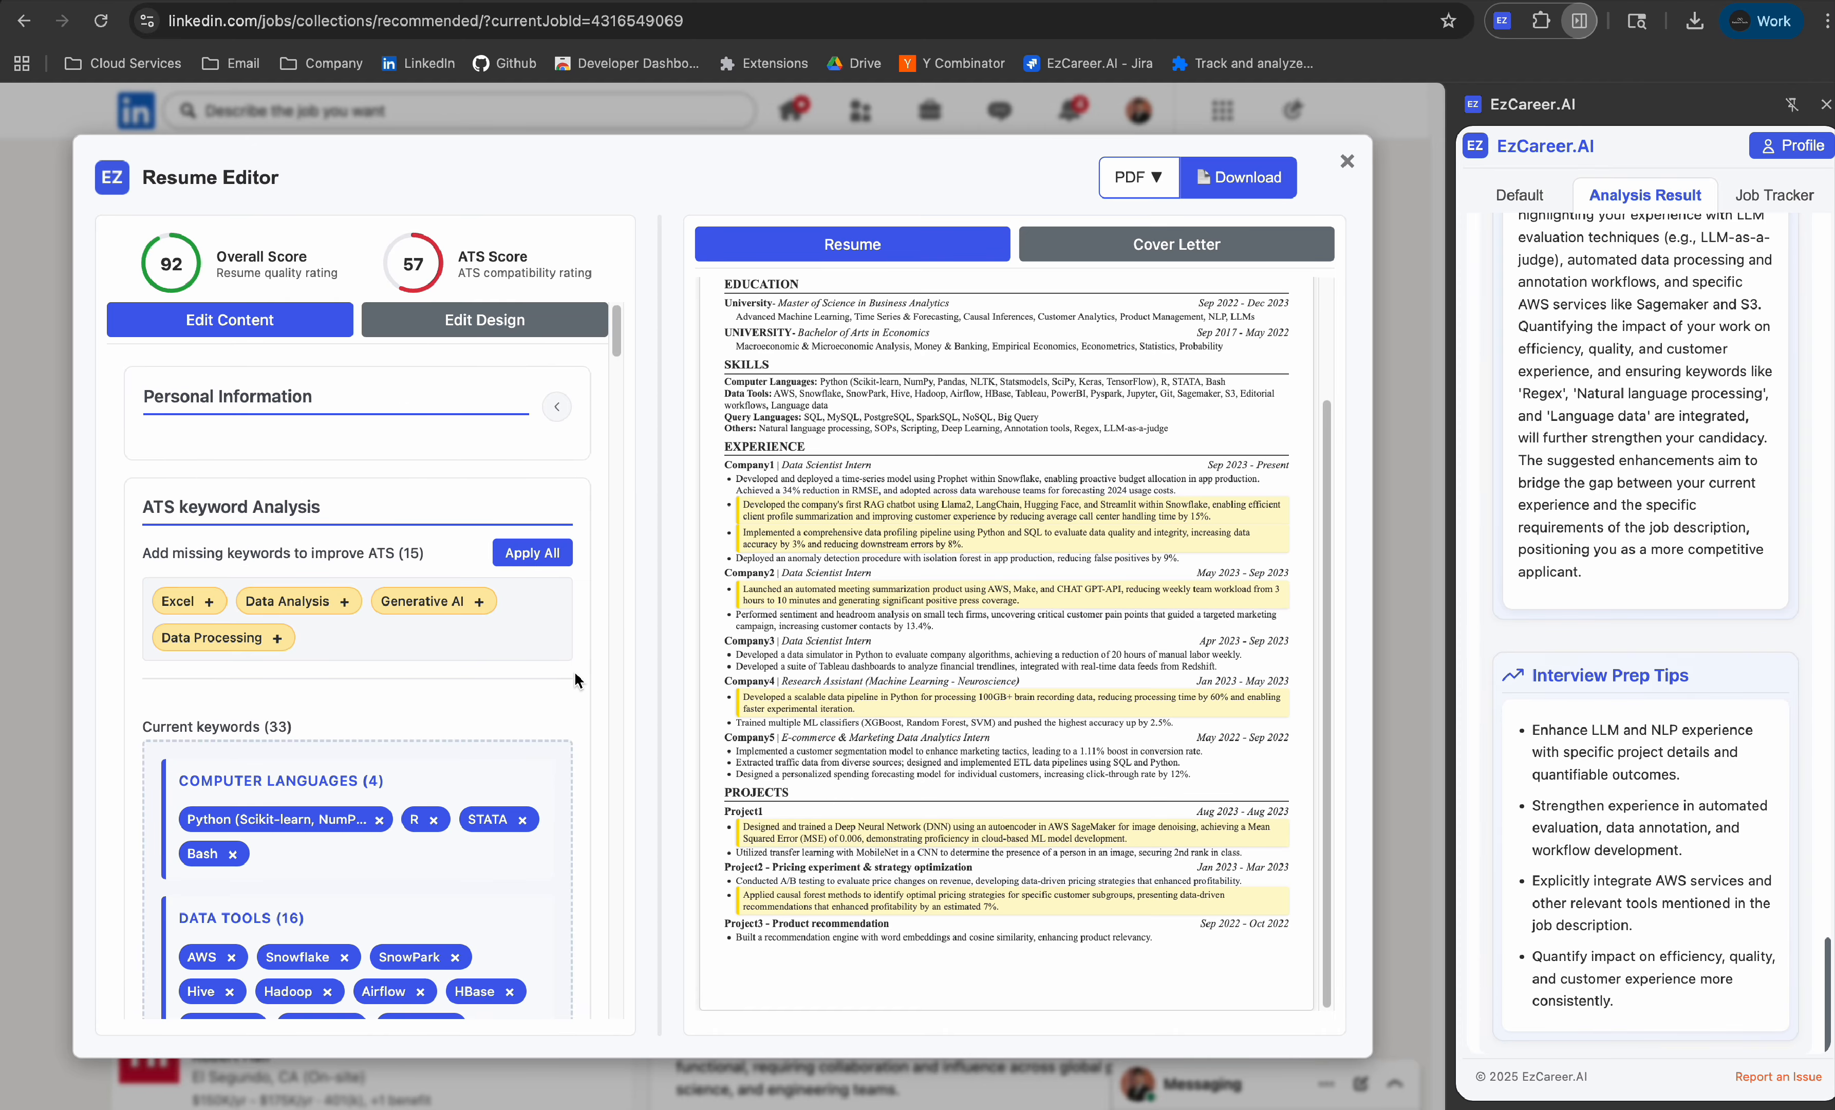
{"action": "left_click", "coordinate": [537, 319]}
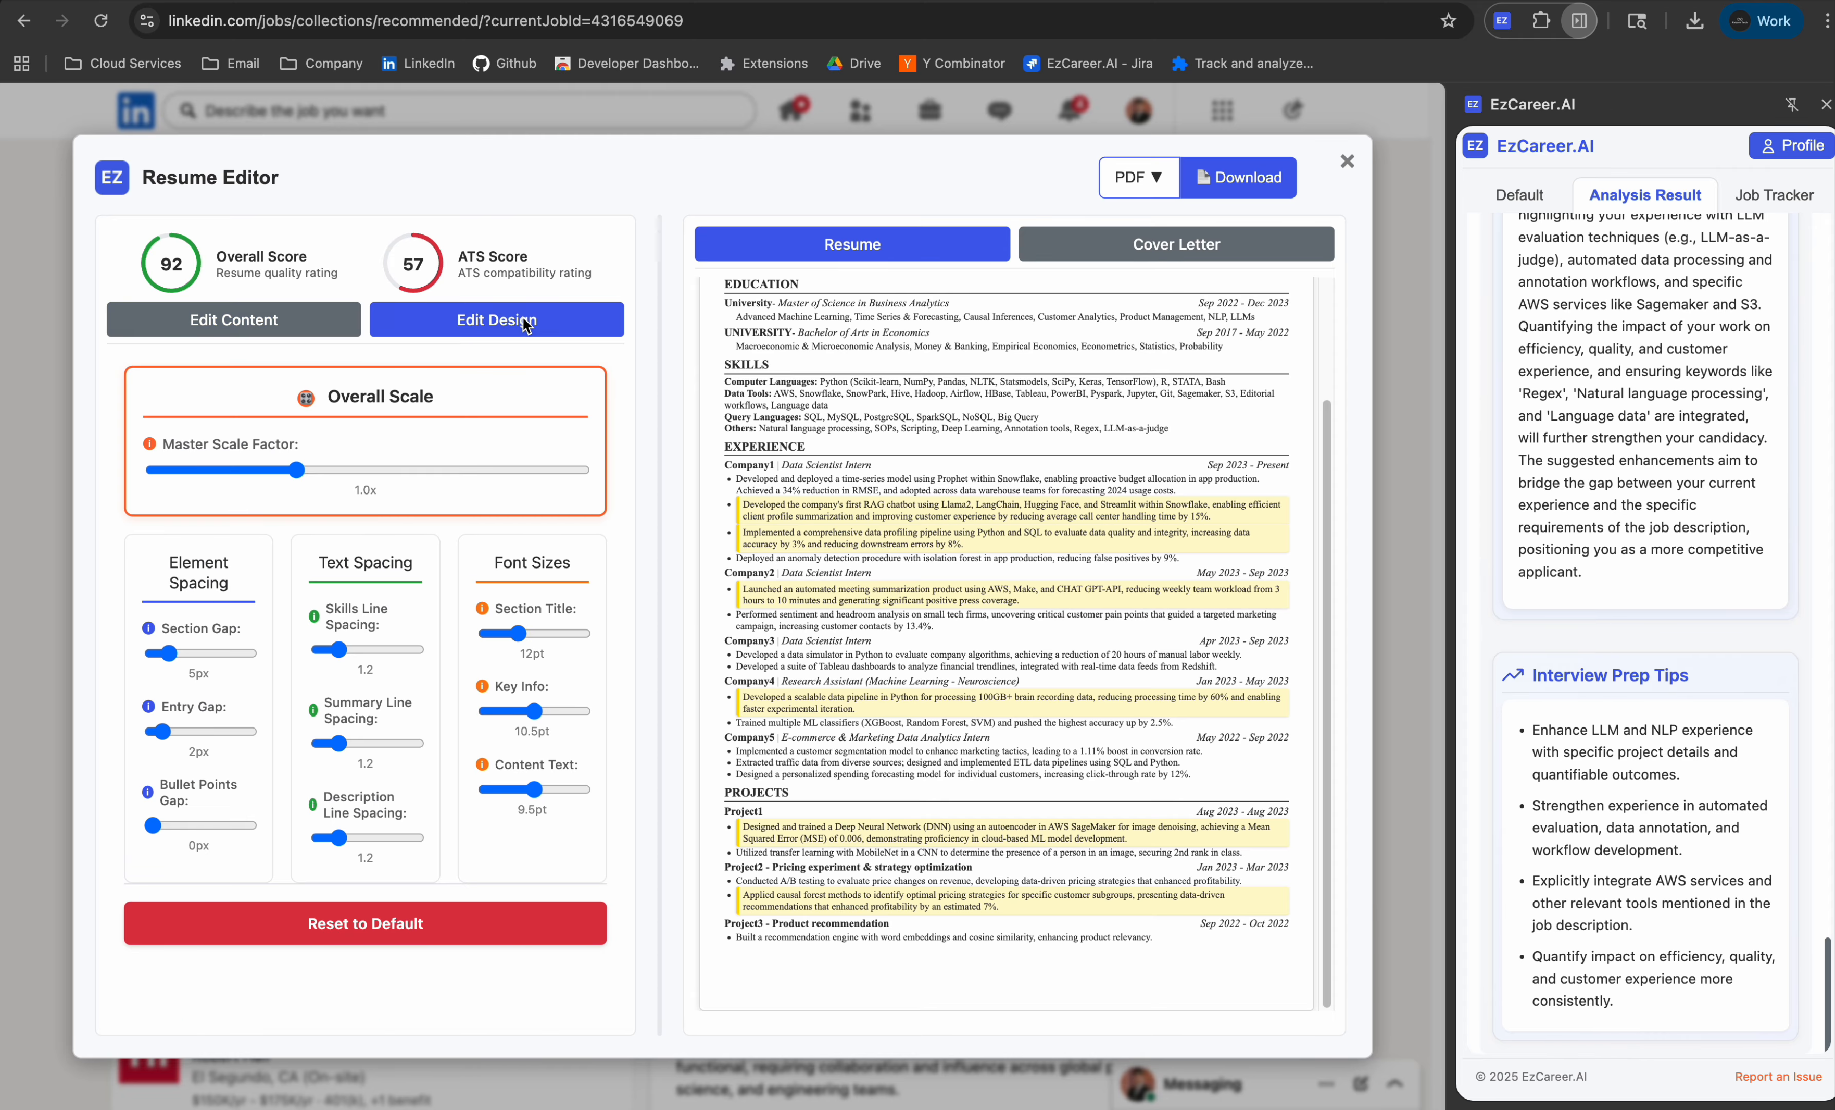
{"action": "scroll", "coordinate": [876, 420], "scroll_direction": "up", "scroll_amount": 3}
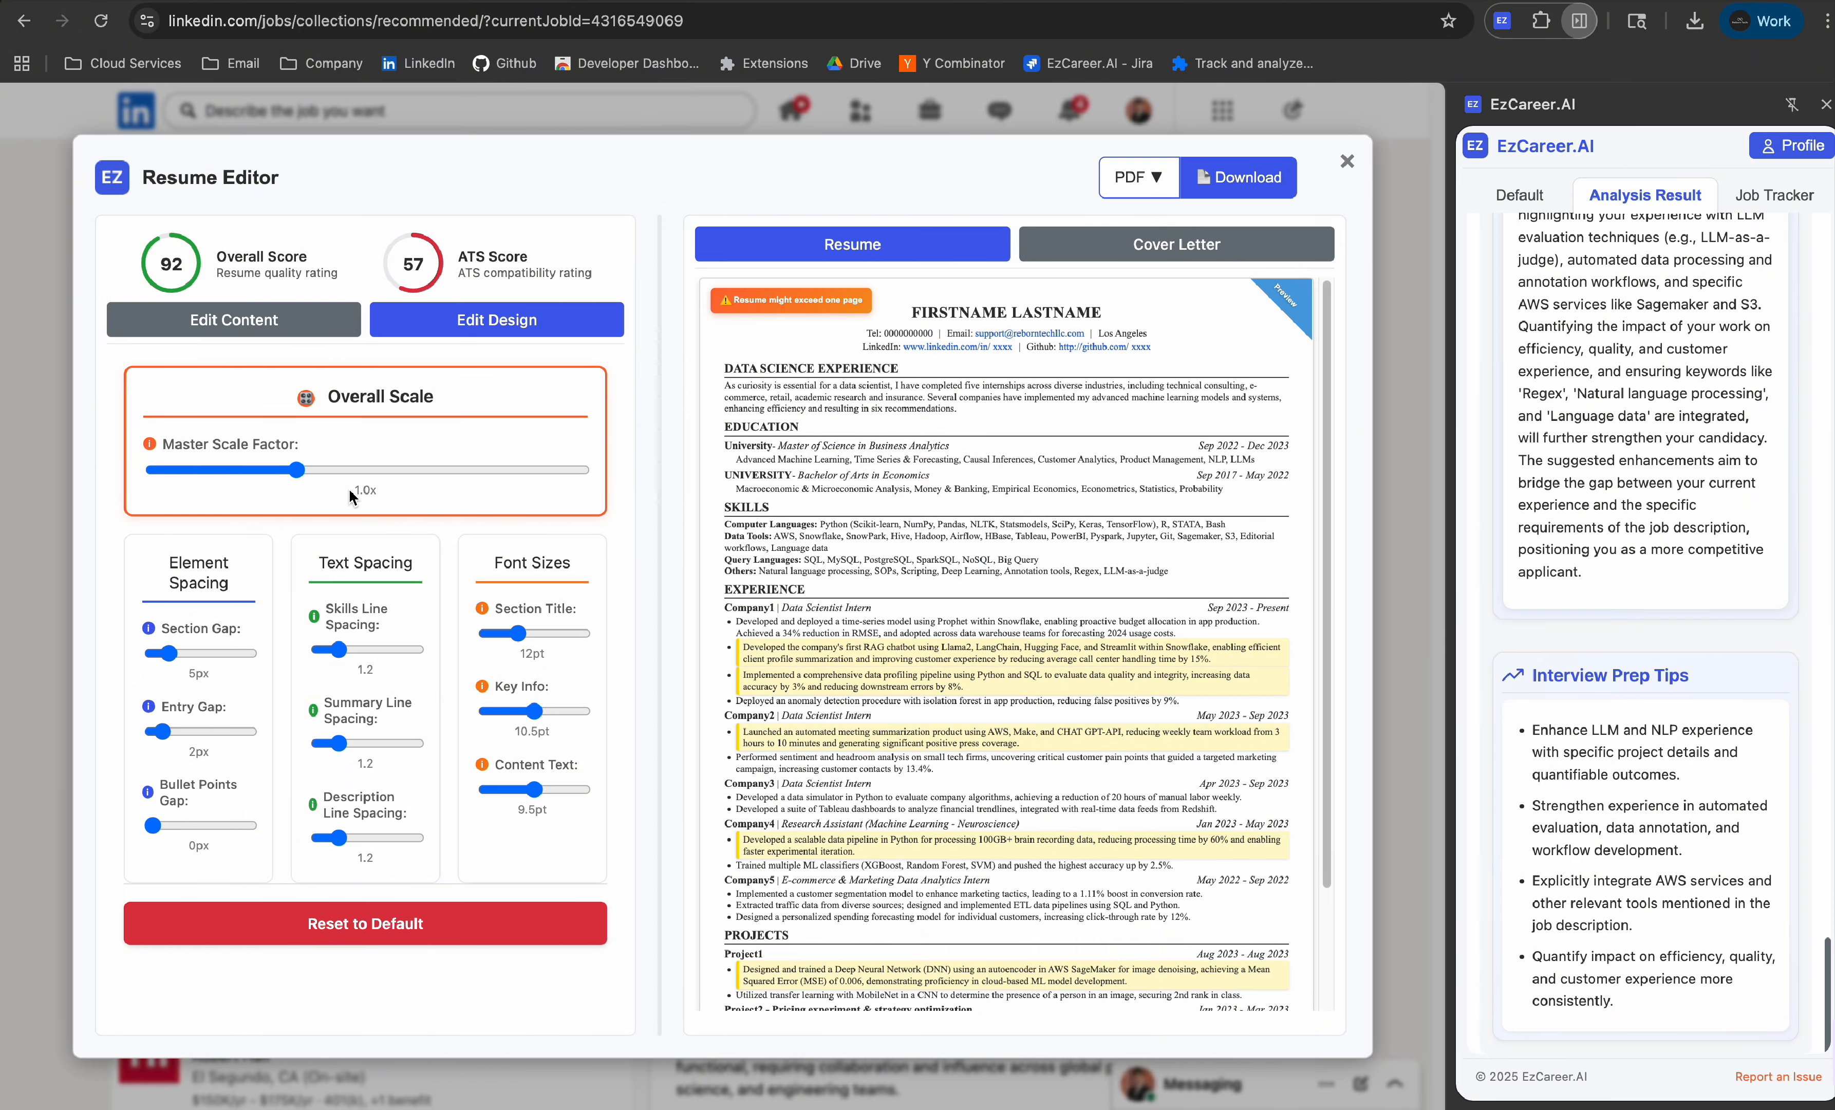
{"action": "mouse_move", "coordinate": [297, 471]}
{"action": "left_mouse_down"}
{"action": "mouse_move", "coordinate": [353, 473]}
{"action": "mouse_move", "coordinate": [304, 476]}
{"action": "left_mouse_up"}
{"action": "left_click", "coordinate": [1234, 189]}
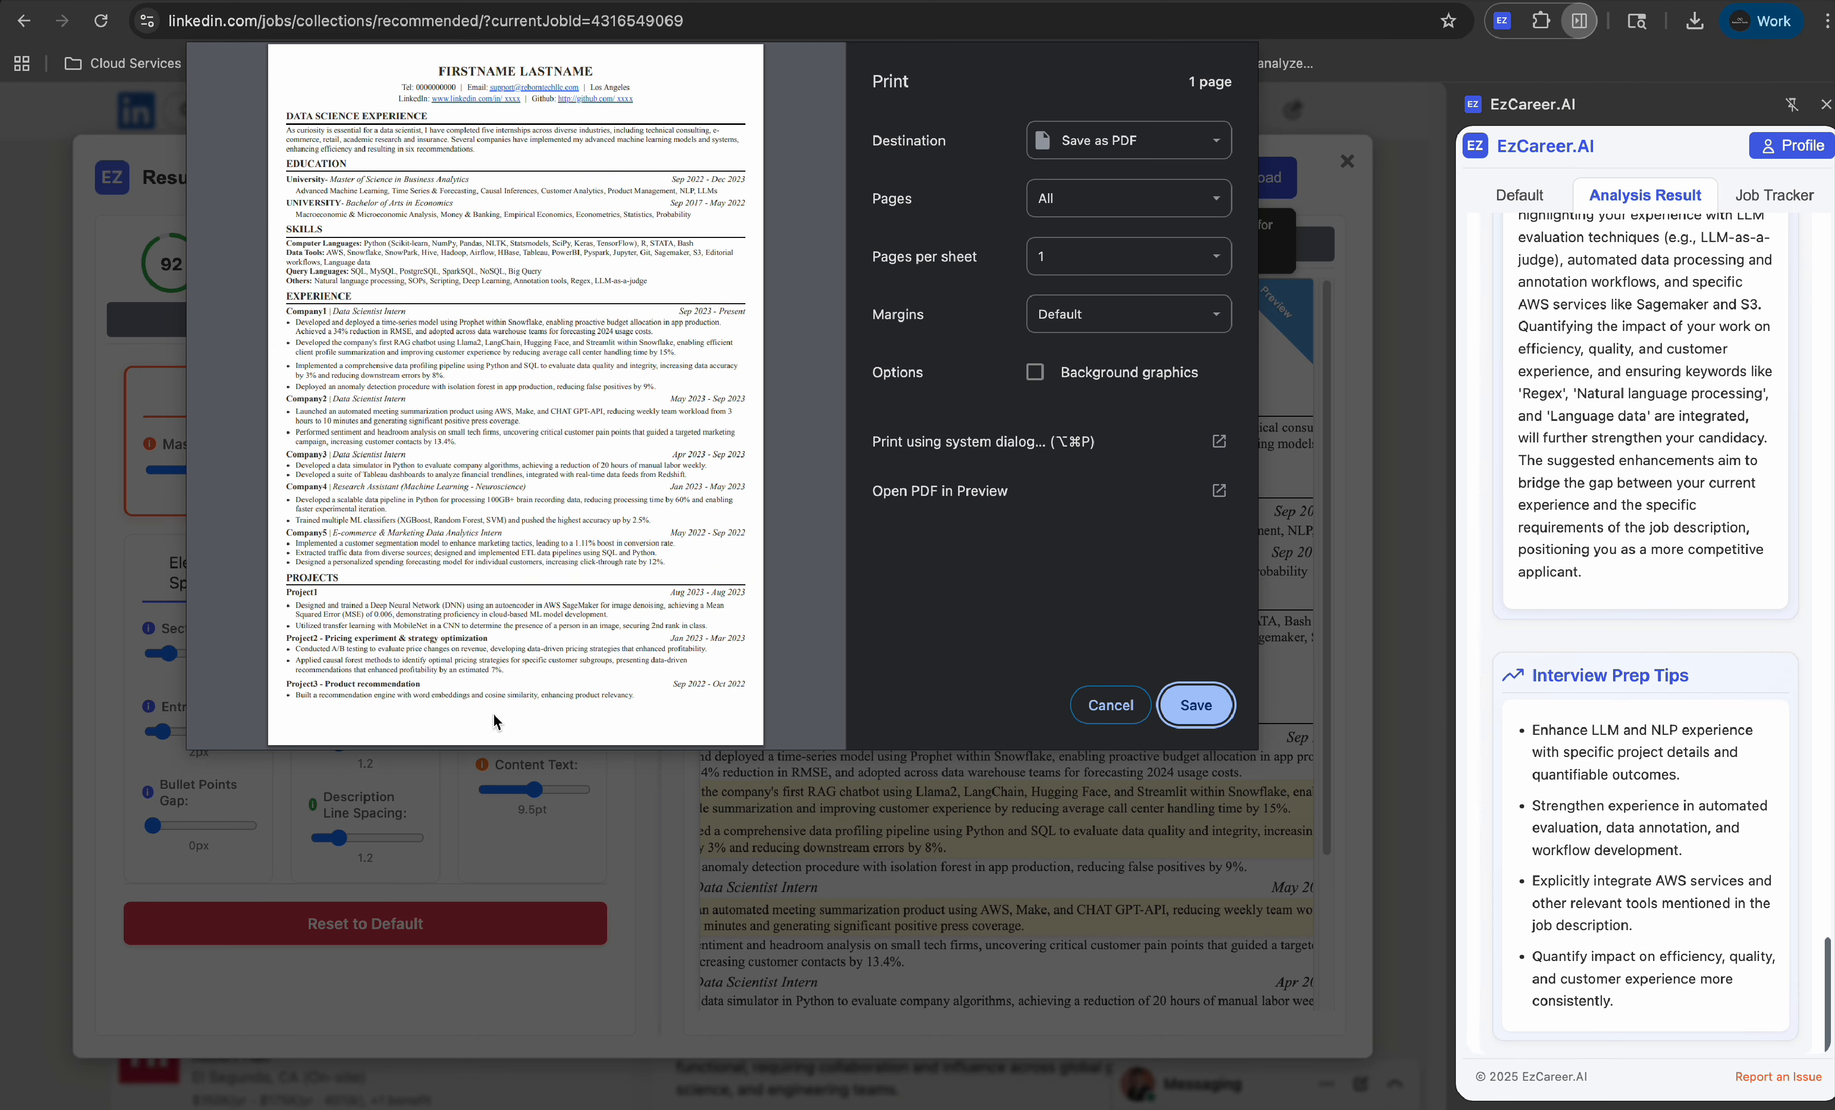
{"action": "left_click", "coordinate": [1111, 704]}
Step: Set the content text size to 10.5pt and check how the pages break in the PDF print preview
{"action": "left_click_drag", "start_coordinate": [533, 789], "coordinate": [554, 790]}
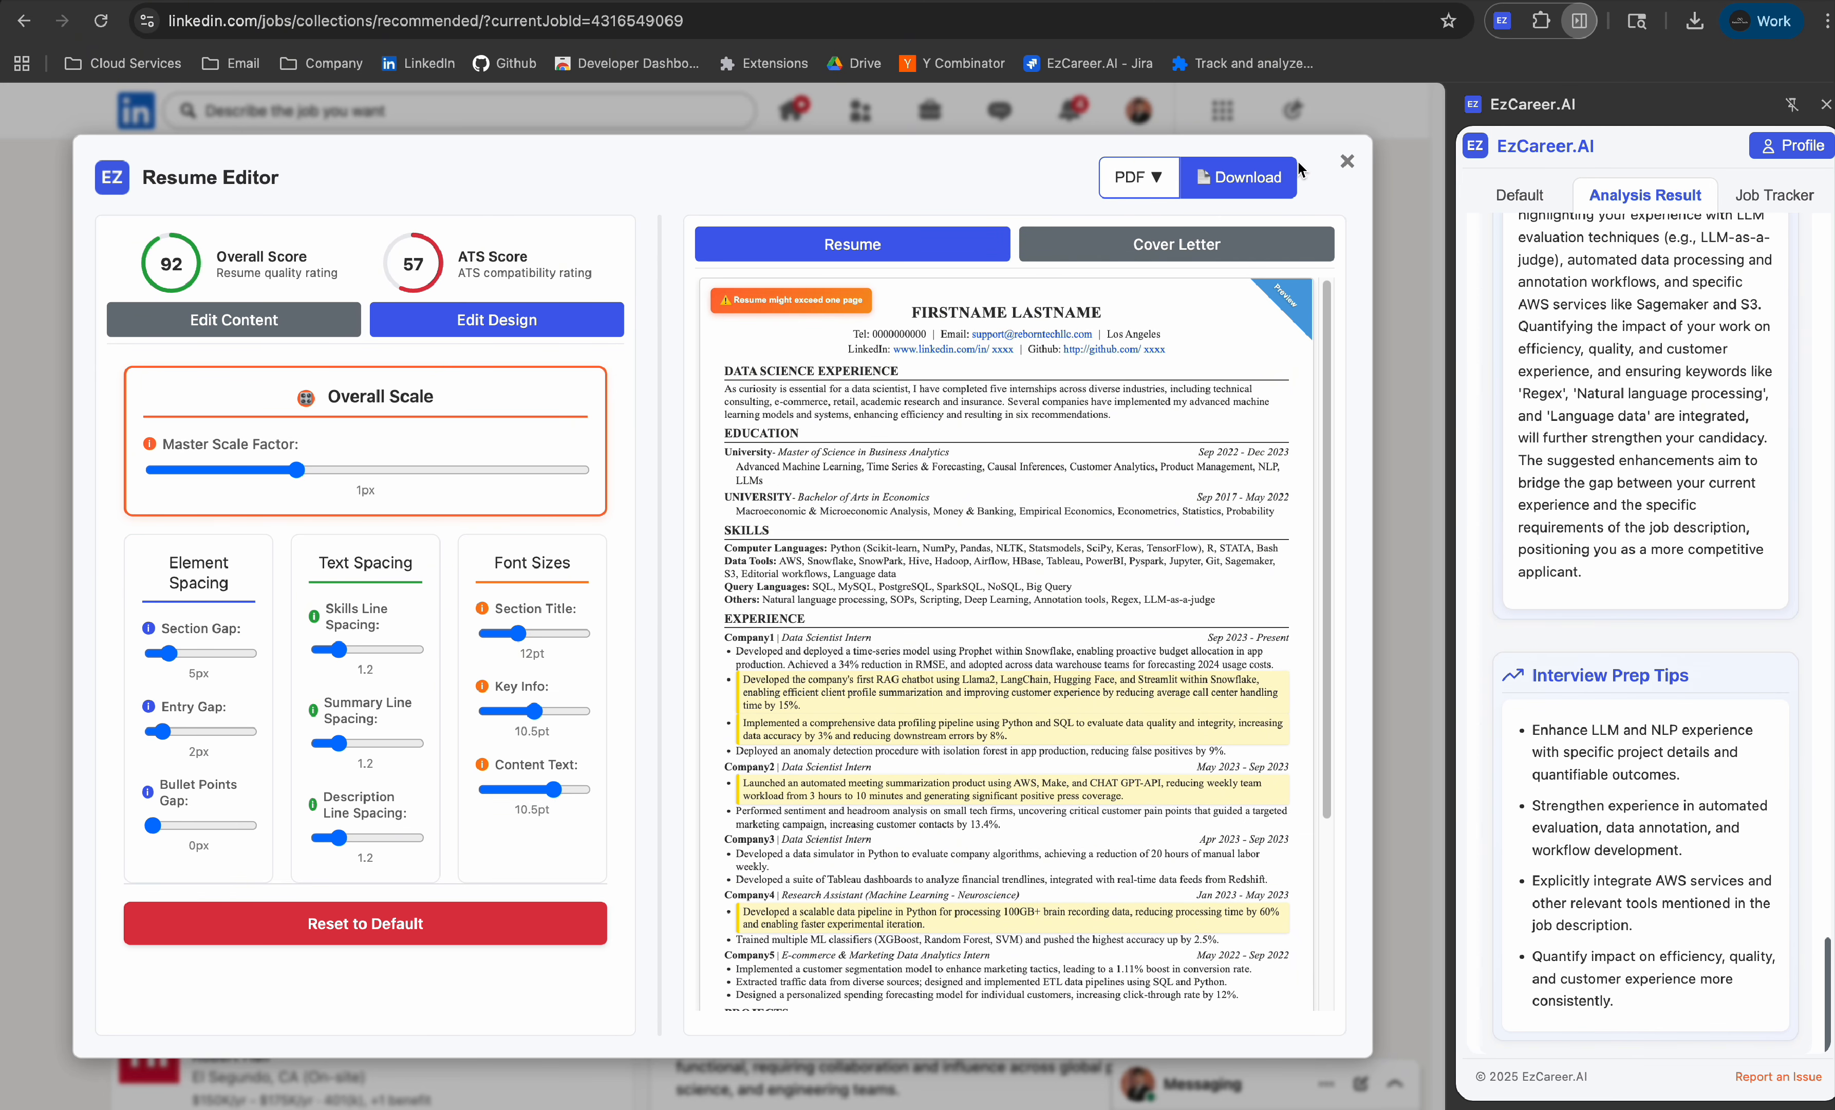
{"action": "left_click", "coordinate": [1239, 179]}
{"action": "scroll", "coordinate": [767, 414], "scroll_direction": "down", "scroll_amount": 3}
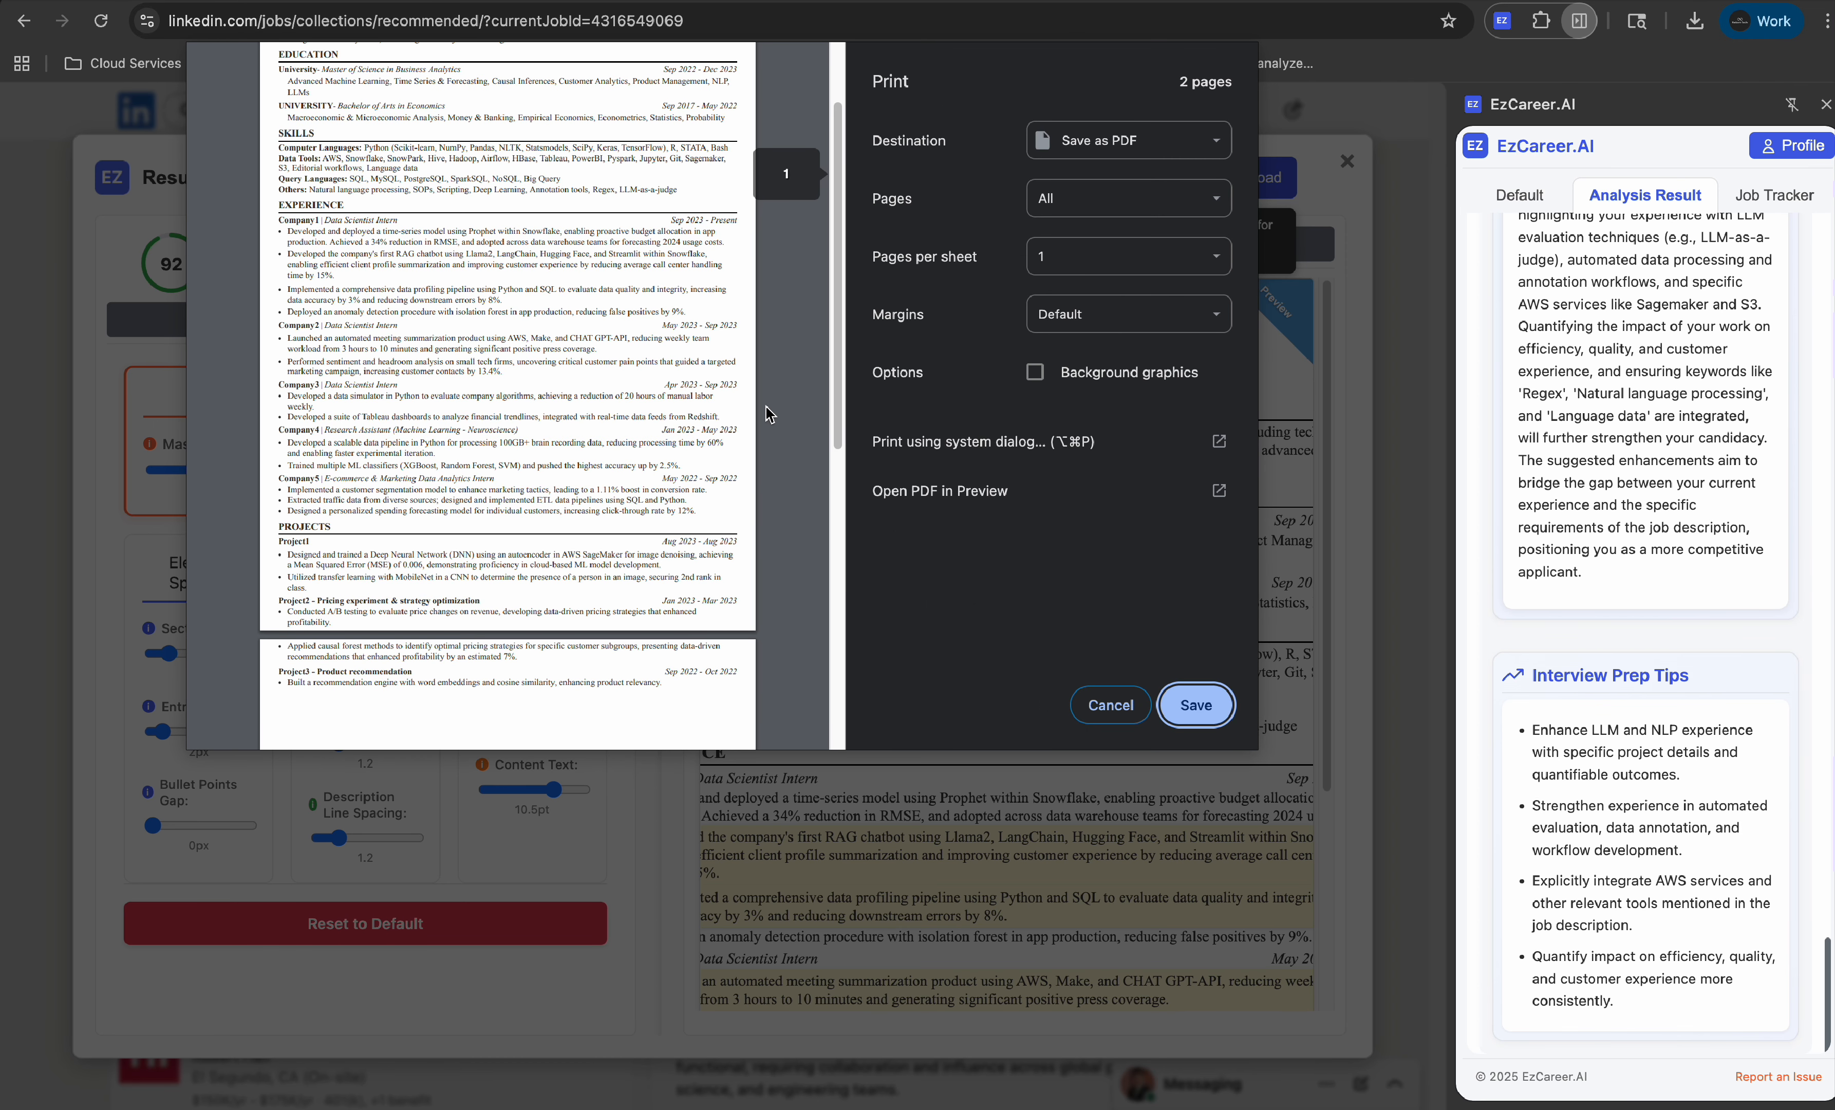
{"action": "left_click", "coordinate": [1111, 704]}
Step: Set the content text size to 10pt and save the resume as a PDF in Downloads, replacing the existing file
{"action": "left_click_drag", "start_coordinate": [553, 791], "coordinate": [544, 790]}
{"action": "left_click", "coordinate": [1239, 178]}
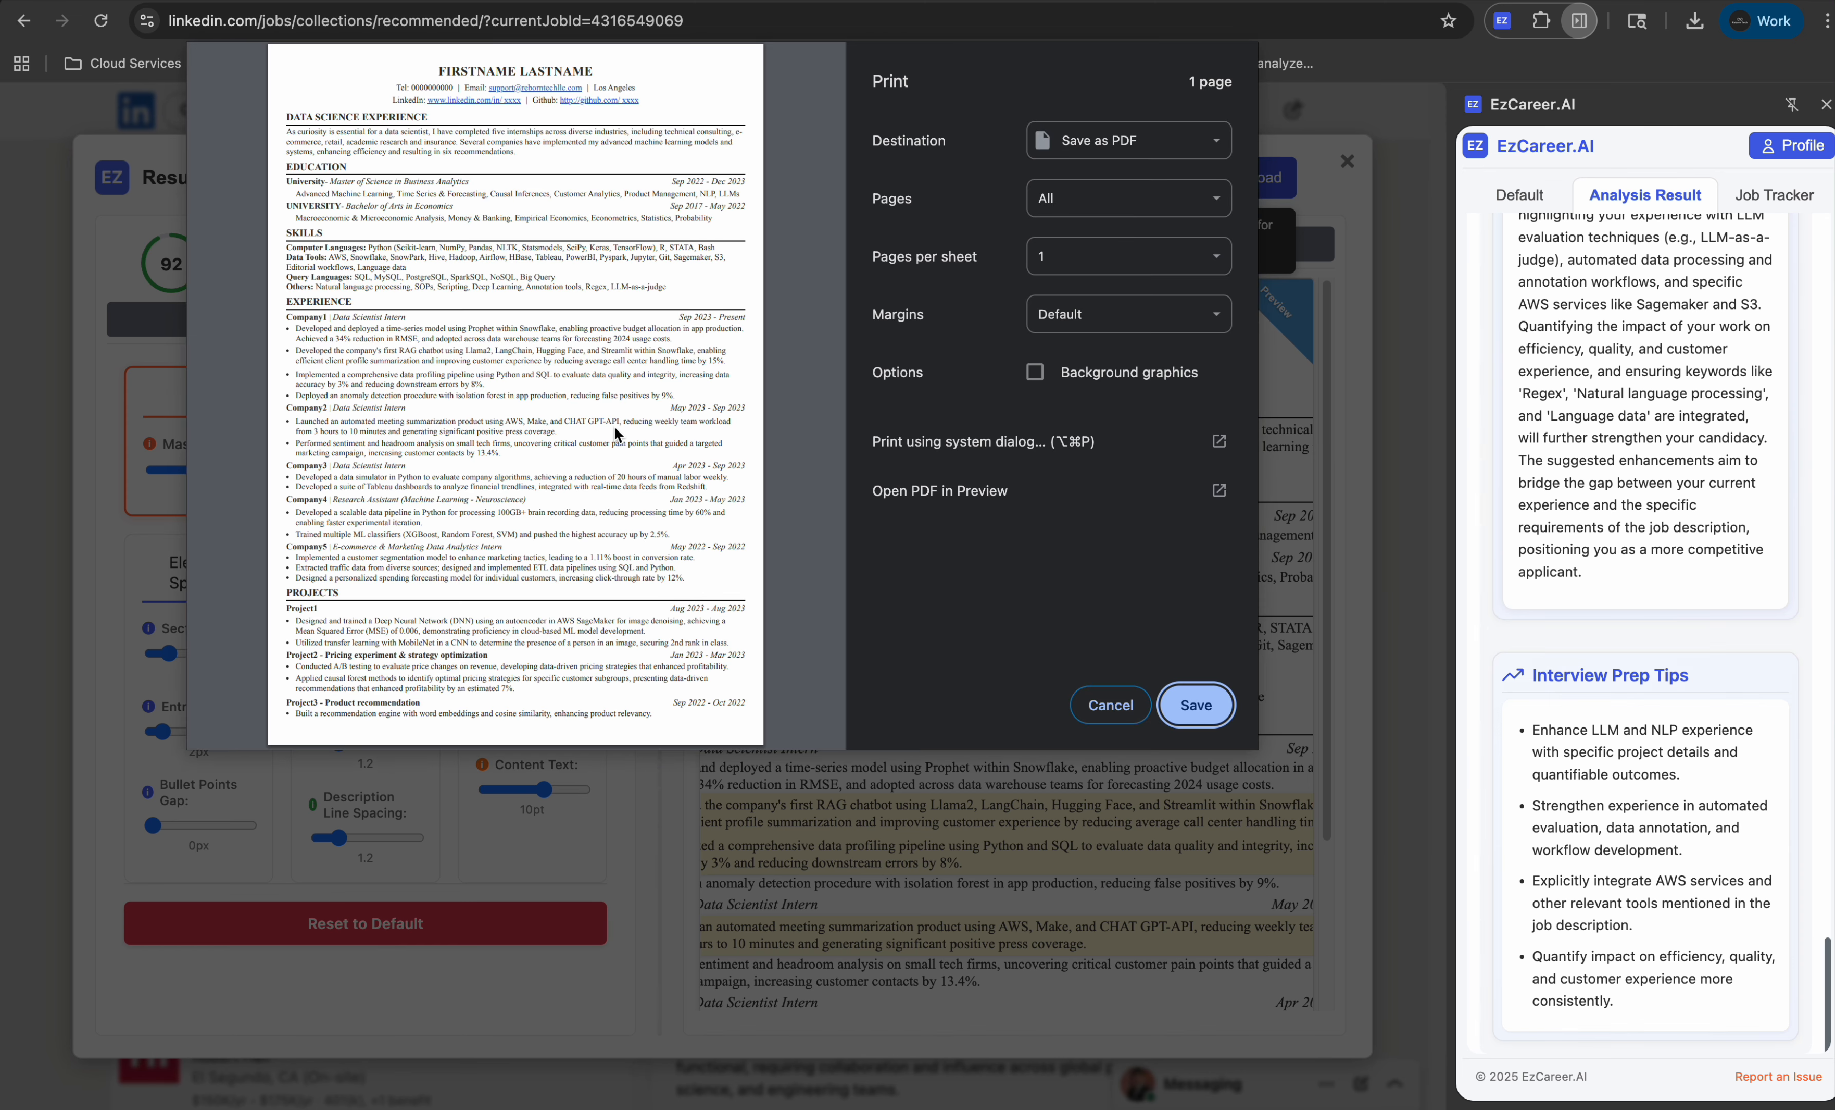
{"action": "left_click", "coordinate": [1195, 705]}
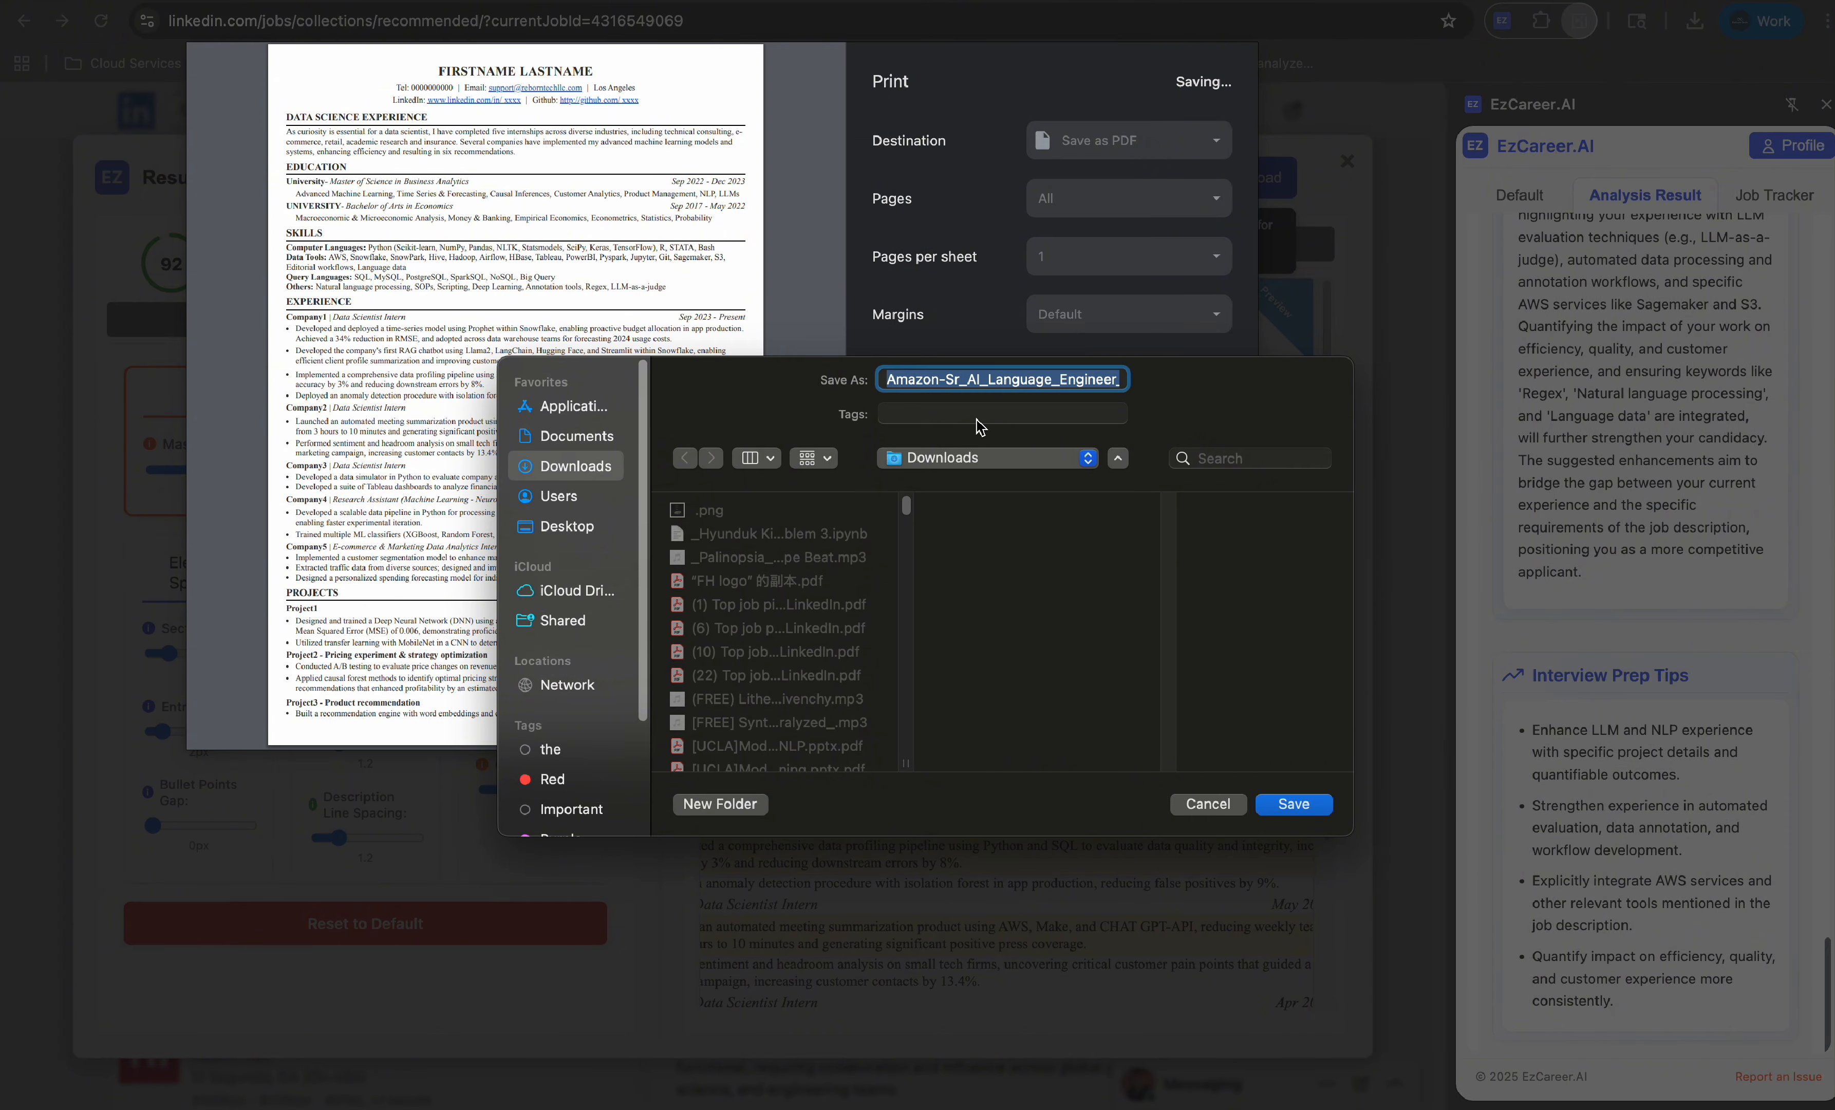
{"action": "left_click", "coordinate": [967, 383]}
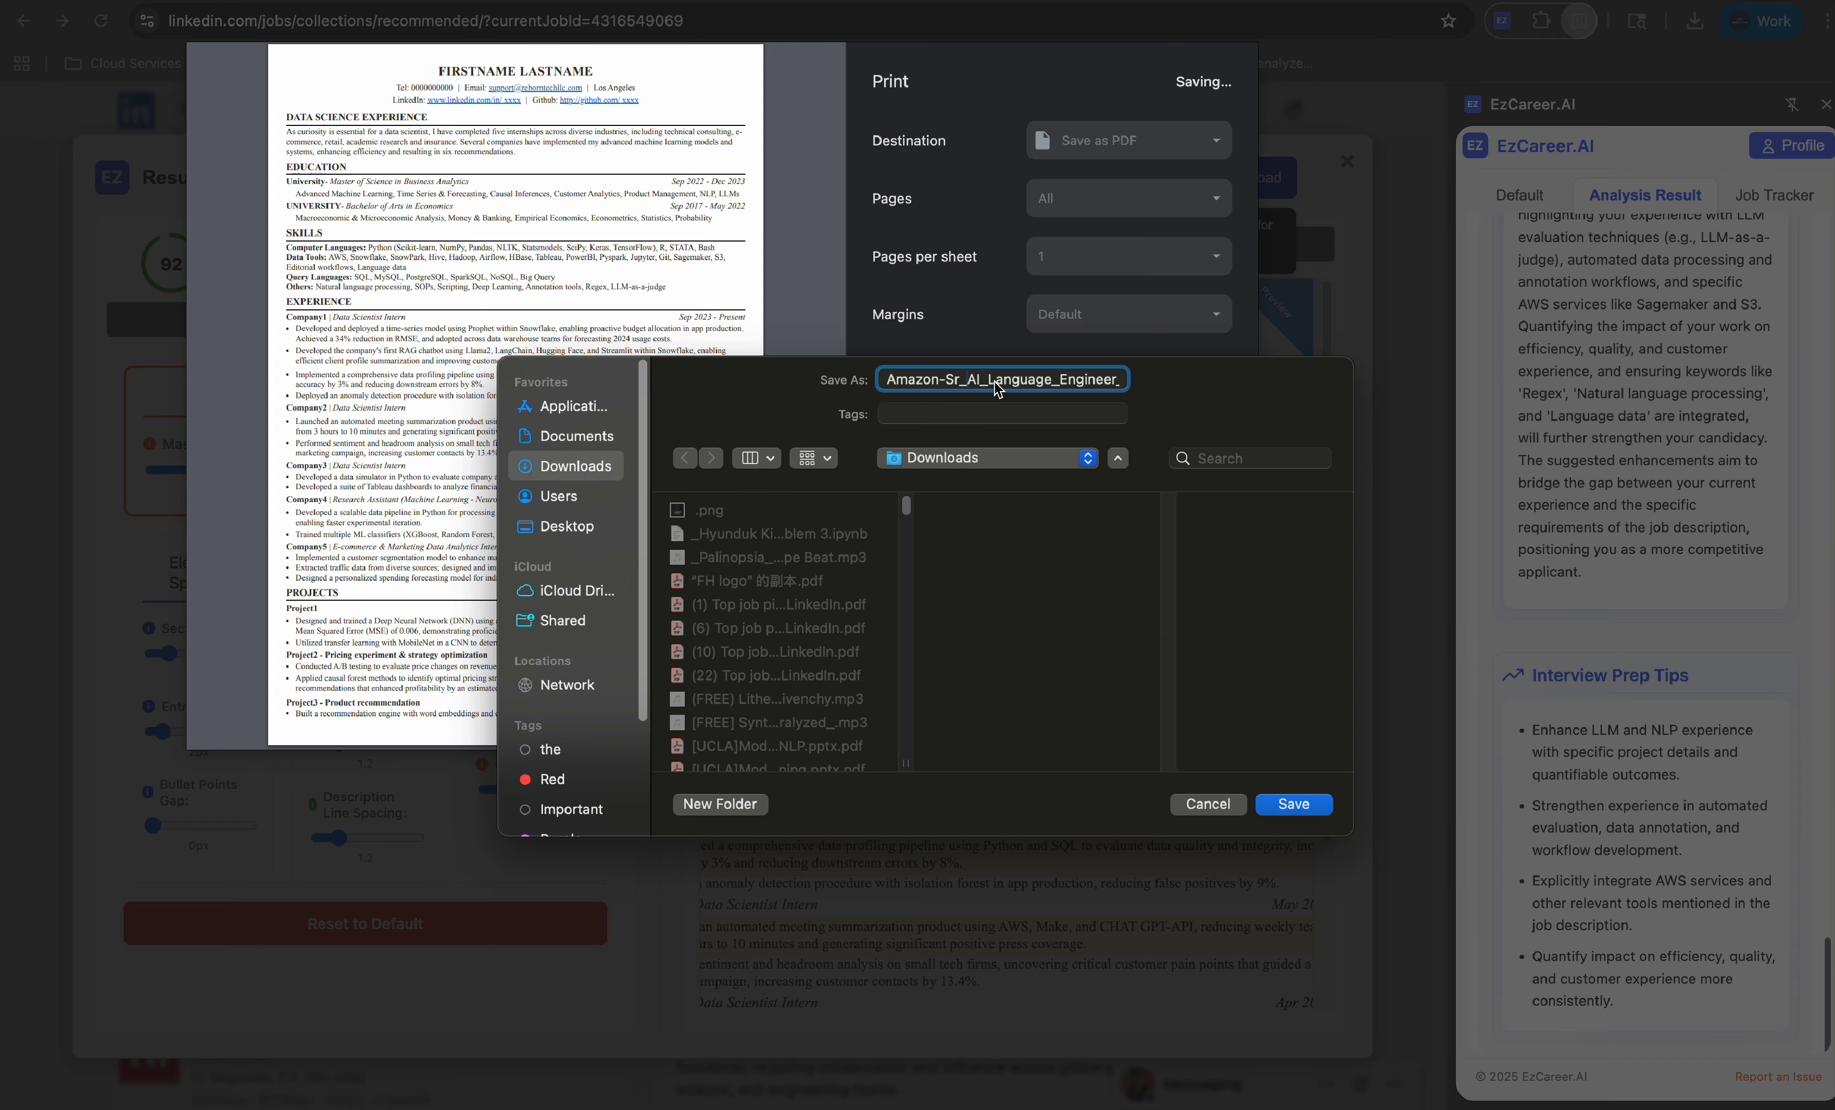
{"action": "left_click", "coordinate": [1304, 804]}
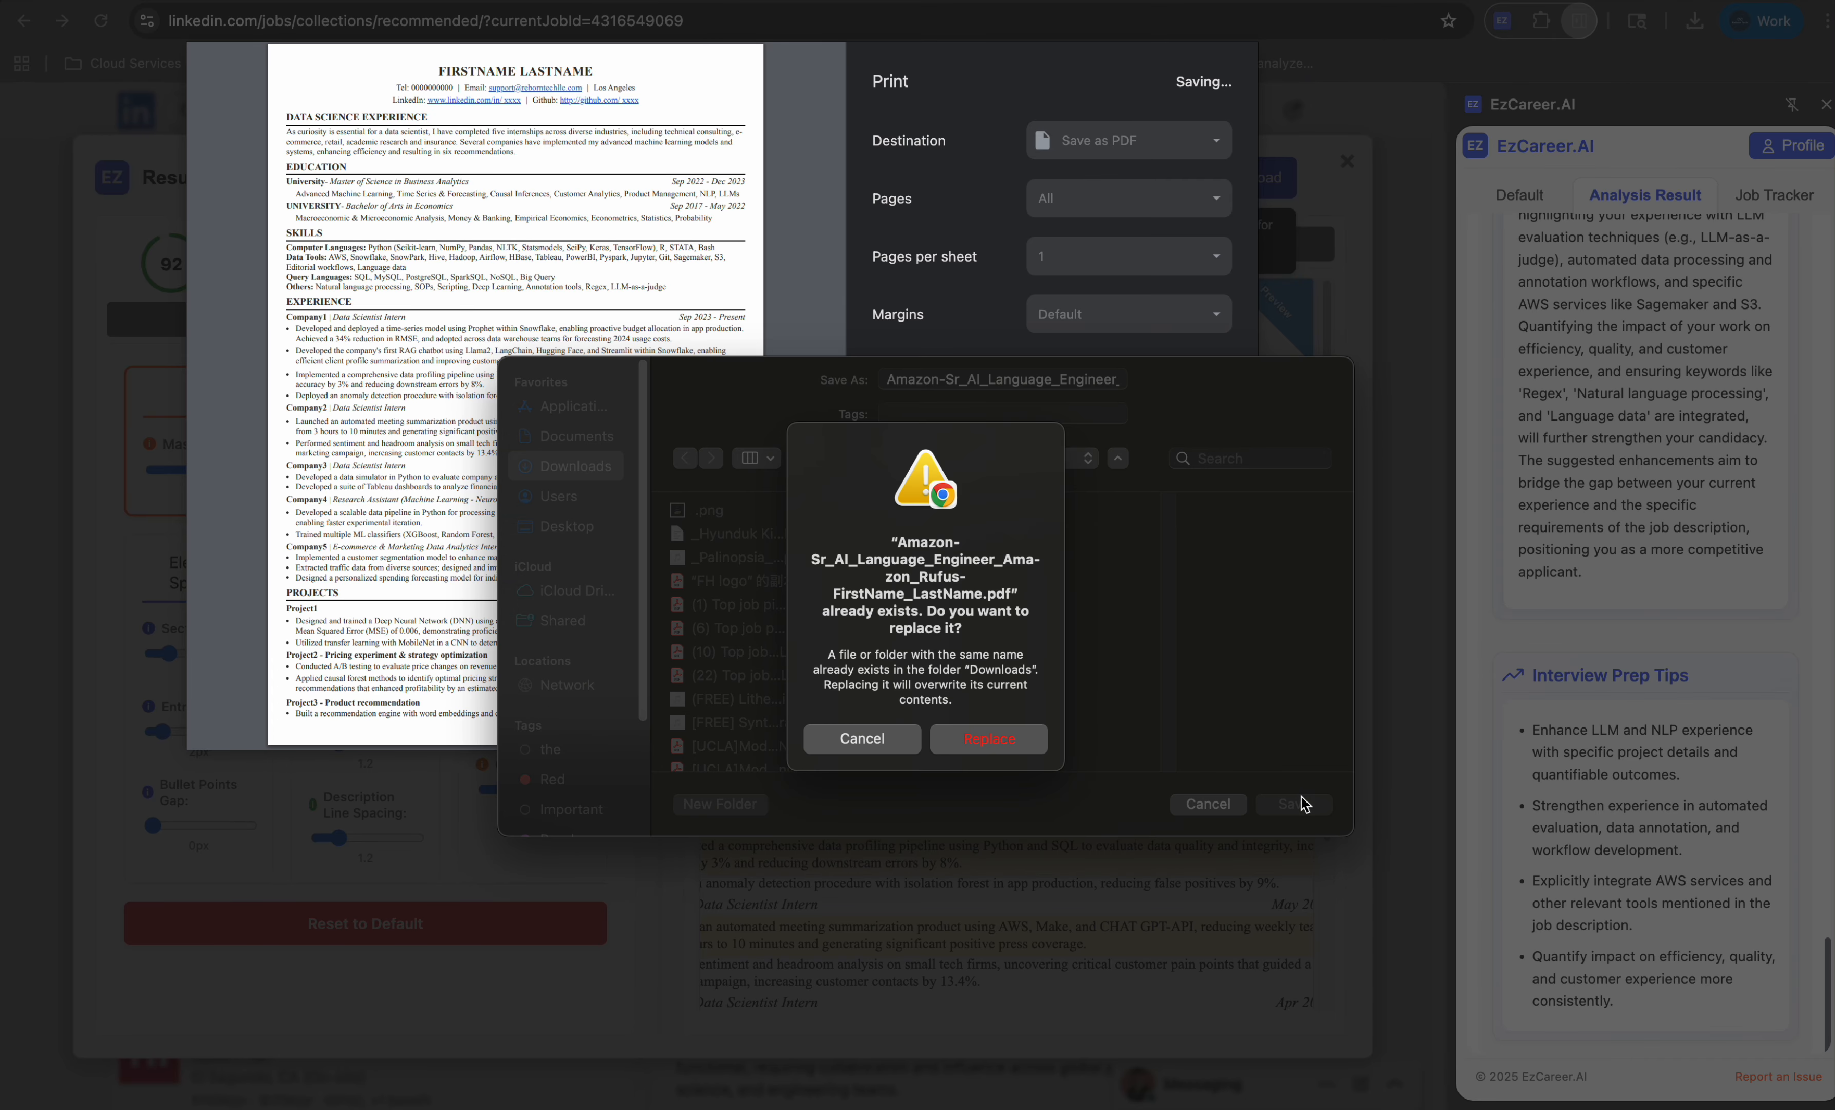
{"action": "left_click", "coordinate": [987, 740]}
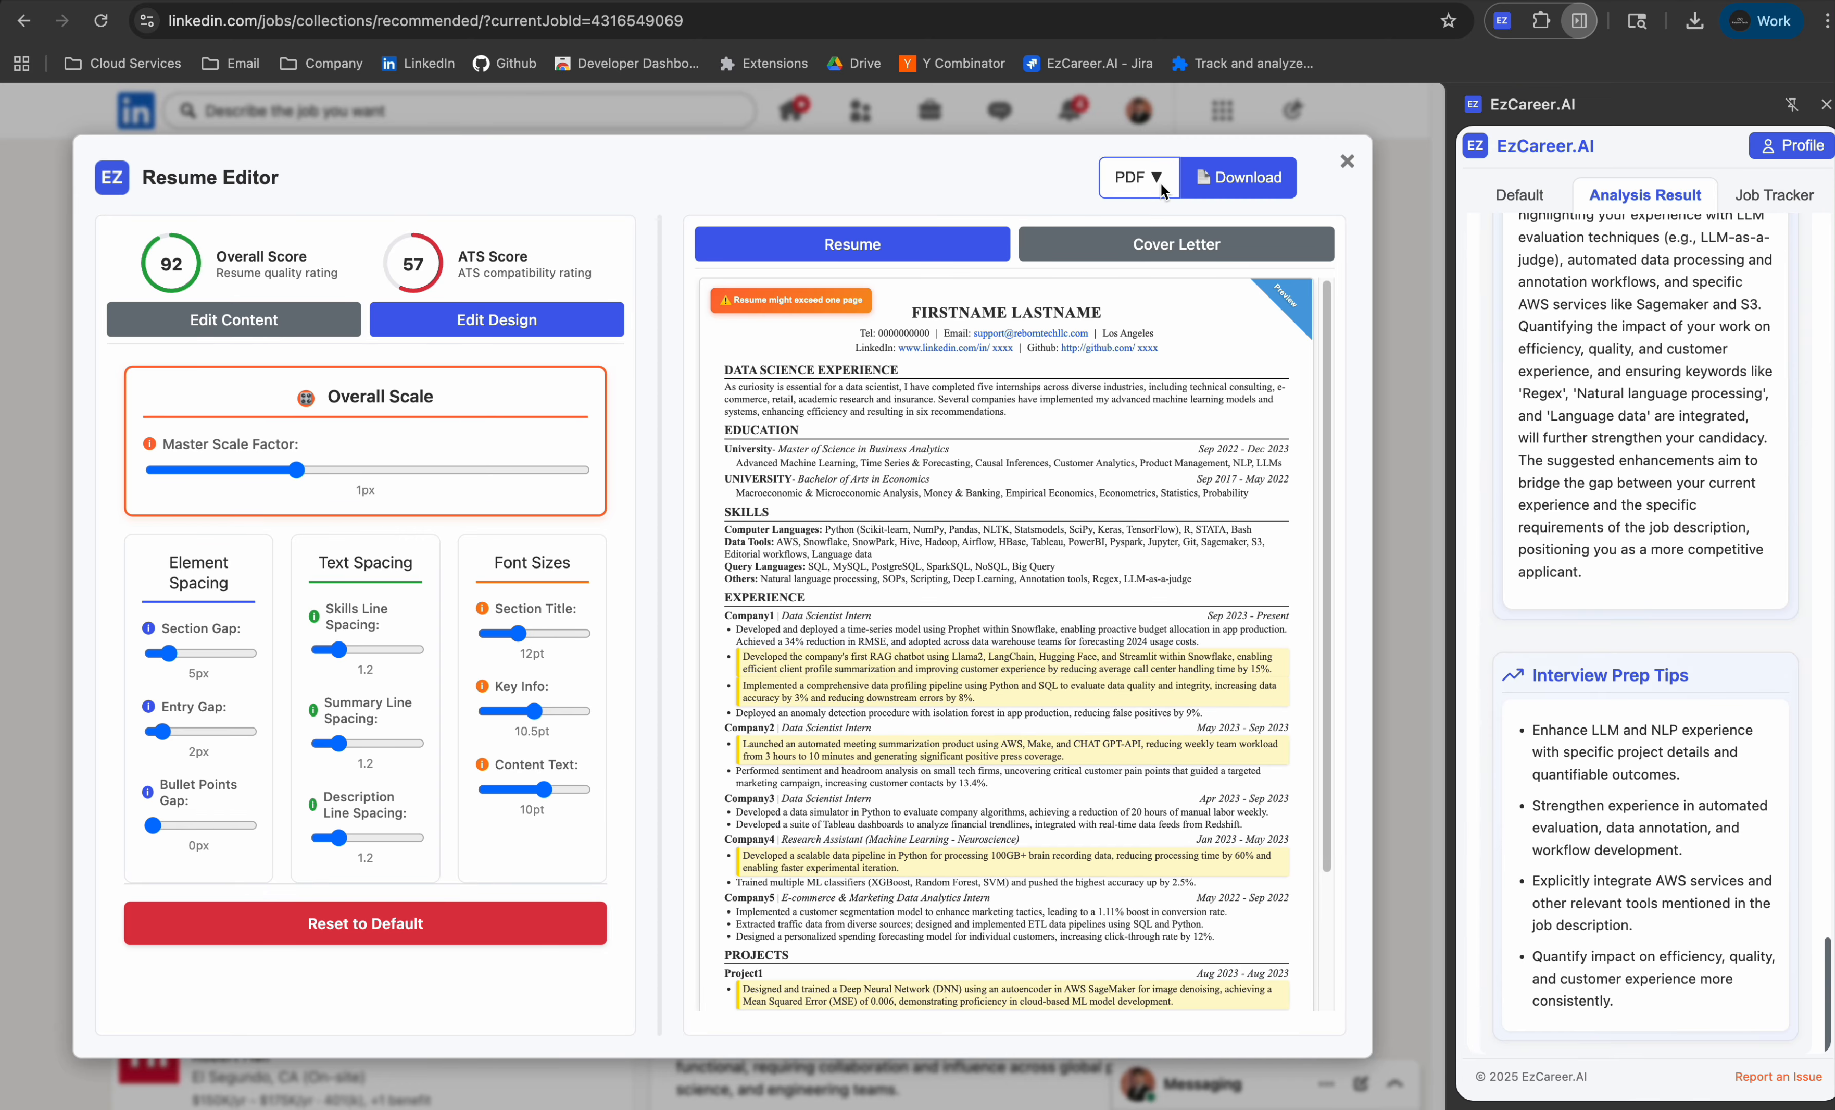
Step: Check the resume's download format options and generate a cover letter for the Amazon position
{"action": "left_click", "coordinate": [1159, 179]}
{"action": "left_click", "coordinate": [1238, 177]}
{"action": "left_click", "coordinate": [1154, 253]}
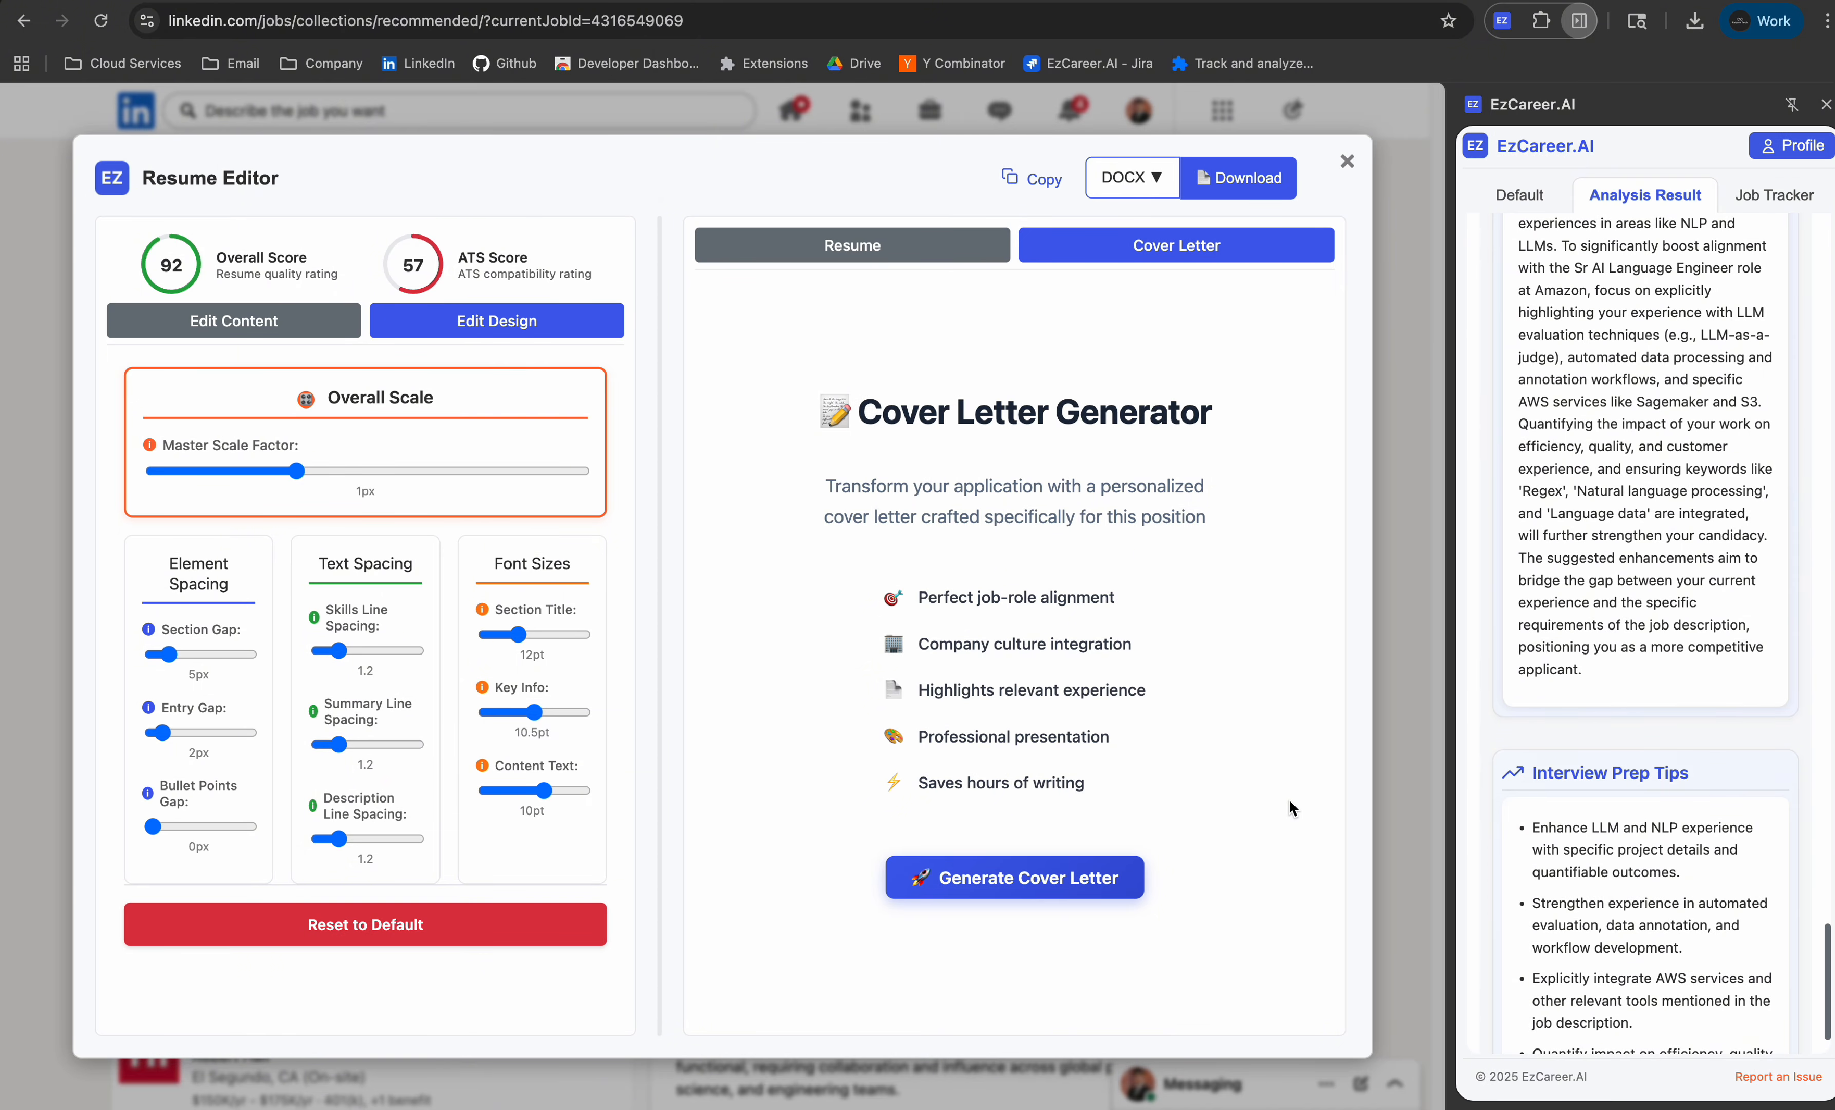
{"action": "left_click", "coordinate": [985, 893]}
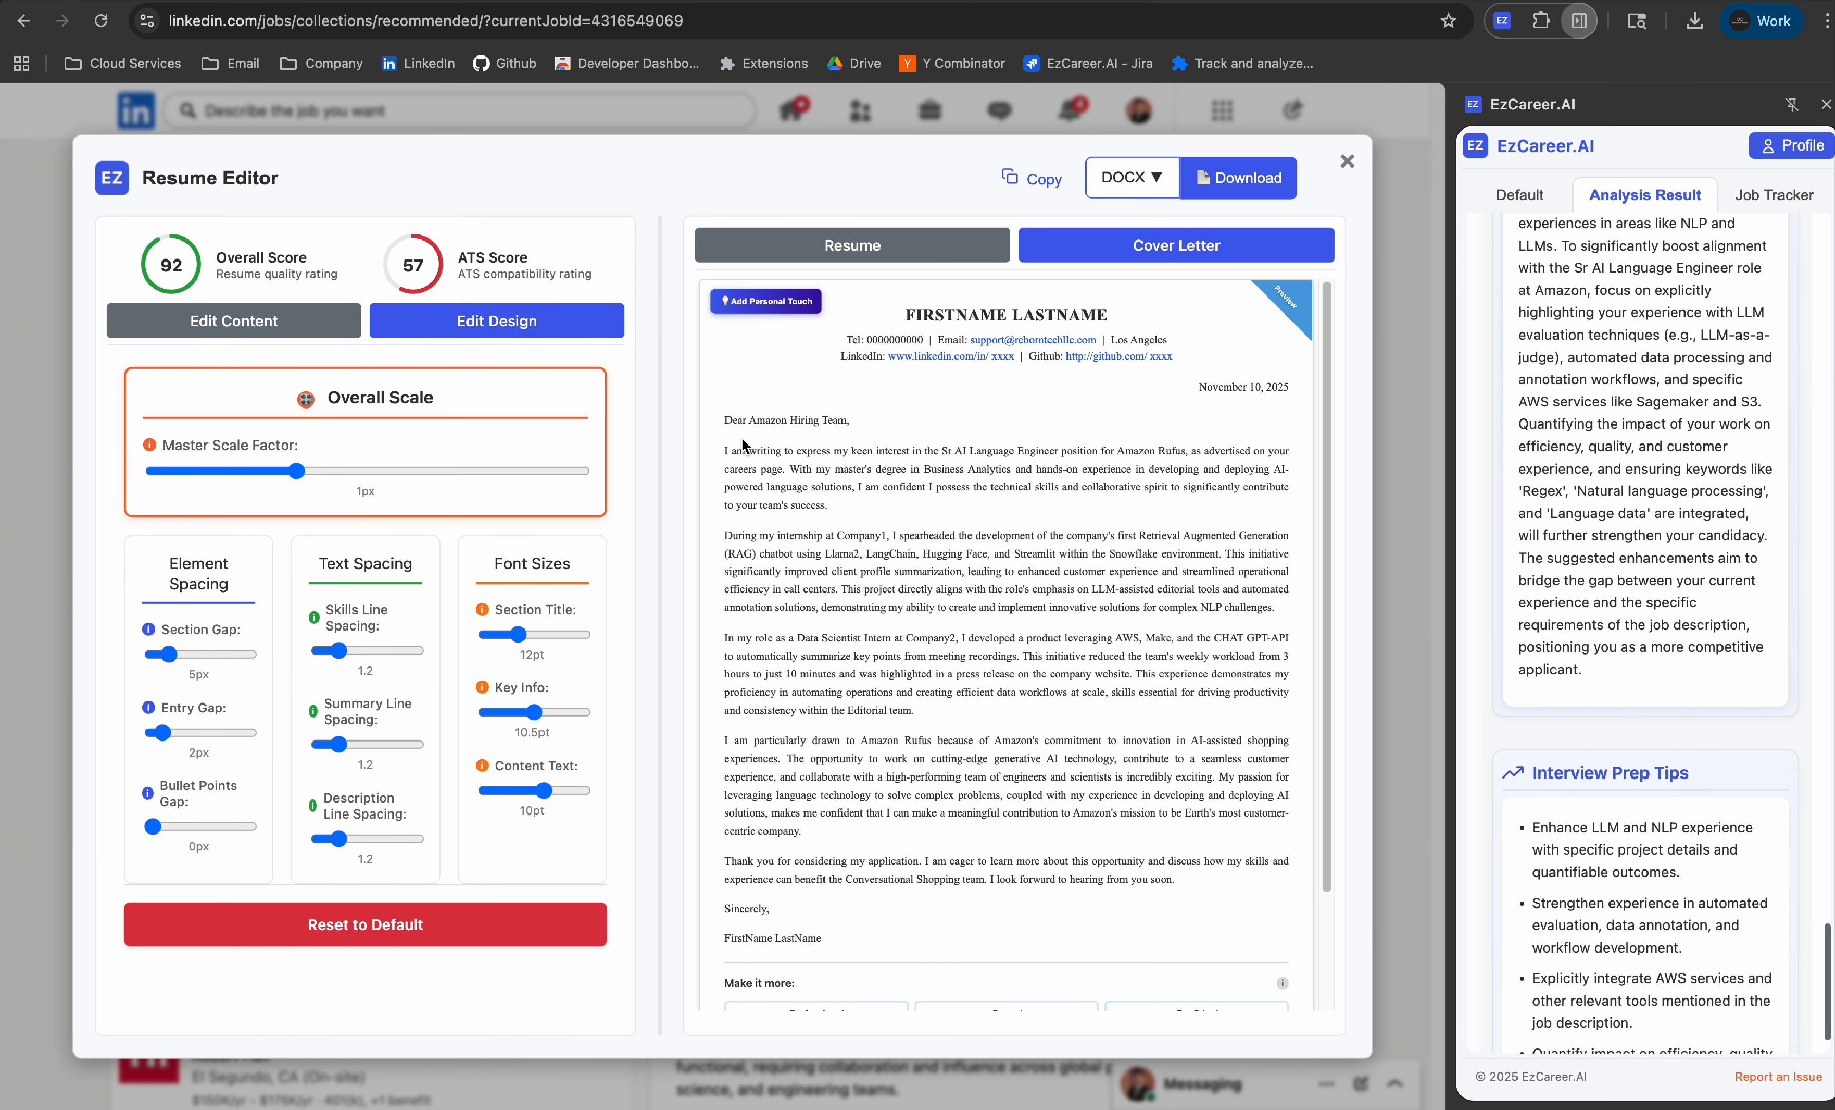
Step: Open the cover letter's introduction and internship paragraphs for inline editing, leaving their text as generated
{"action": "left_click", "coordinate": [872, 503]}
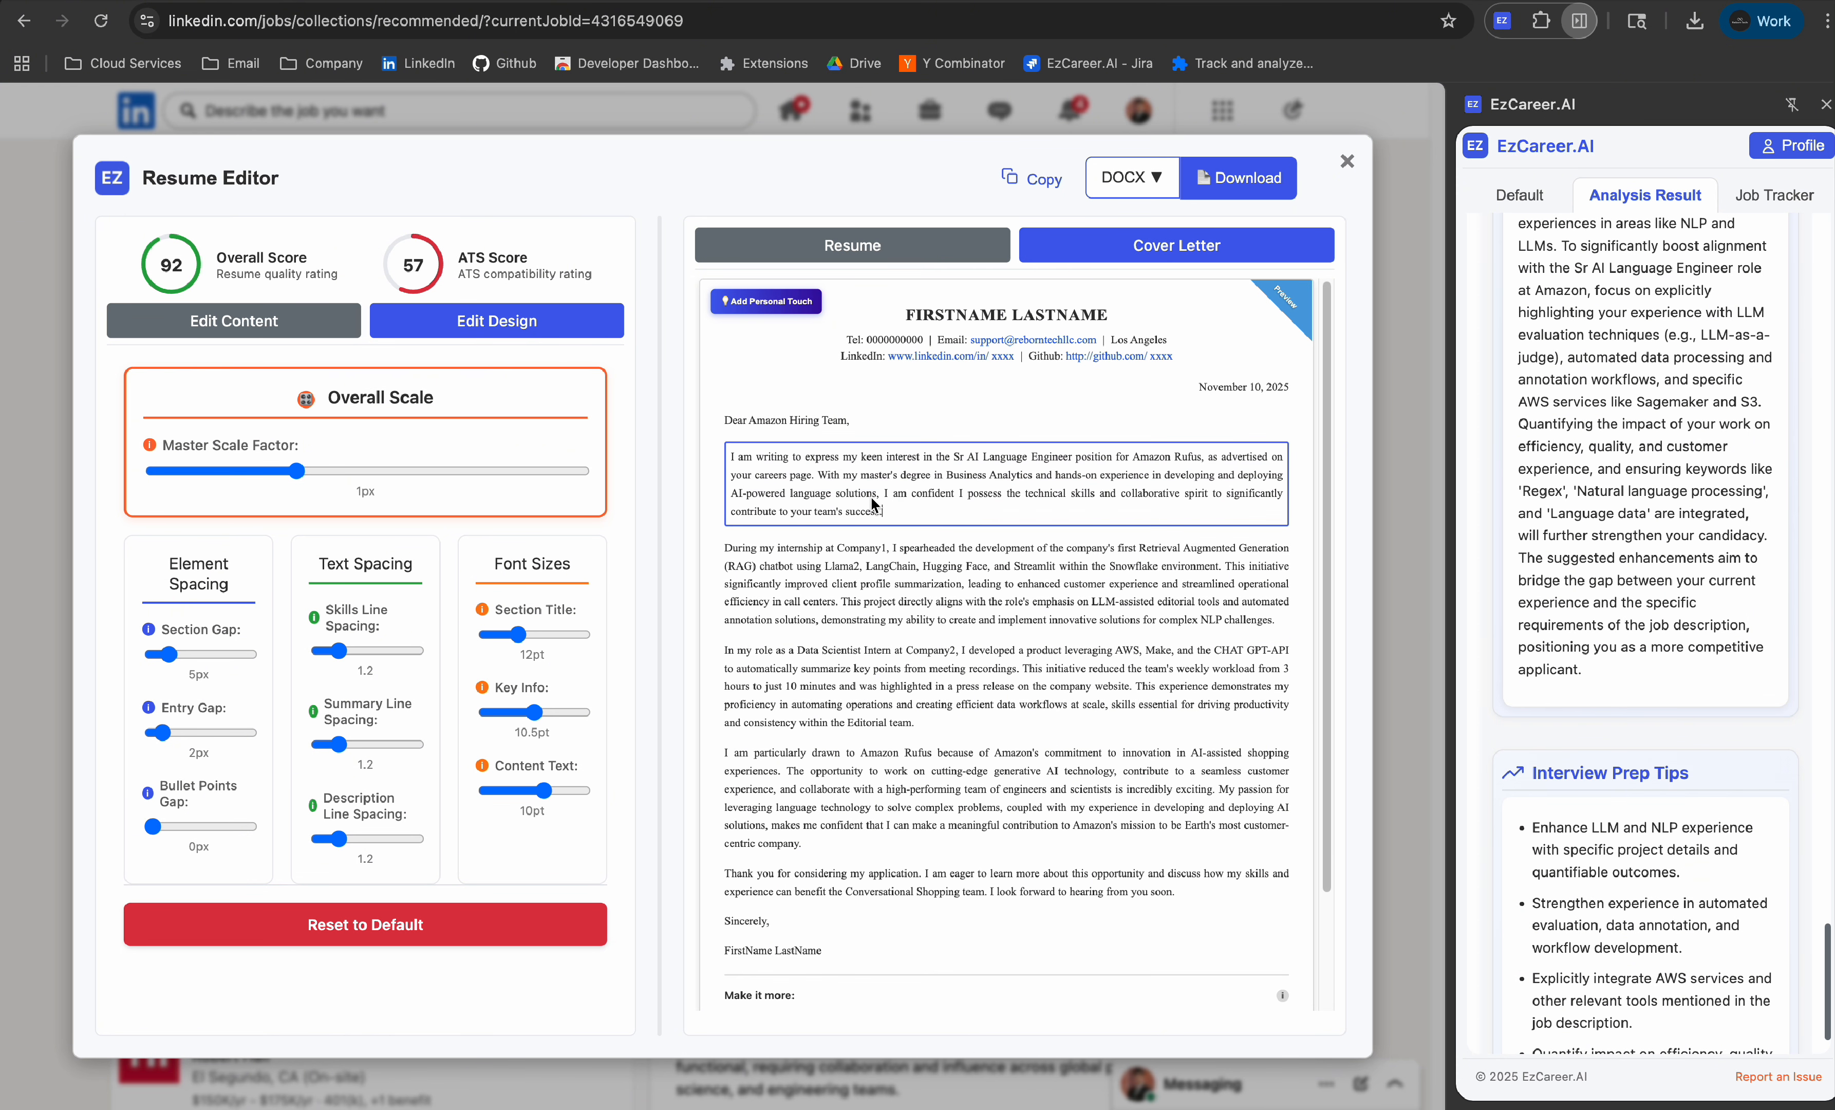
{"action": "left_click", "coordinate": [922, 547]}
{"action": "left_click", "coordinate": [952, 698]}
{"action": "left_click", "coordinate": [1002, 630]}
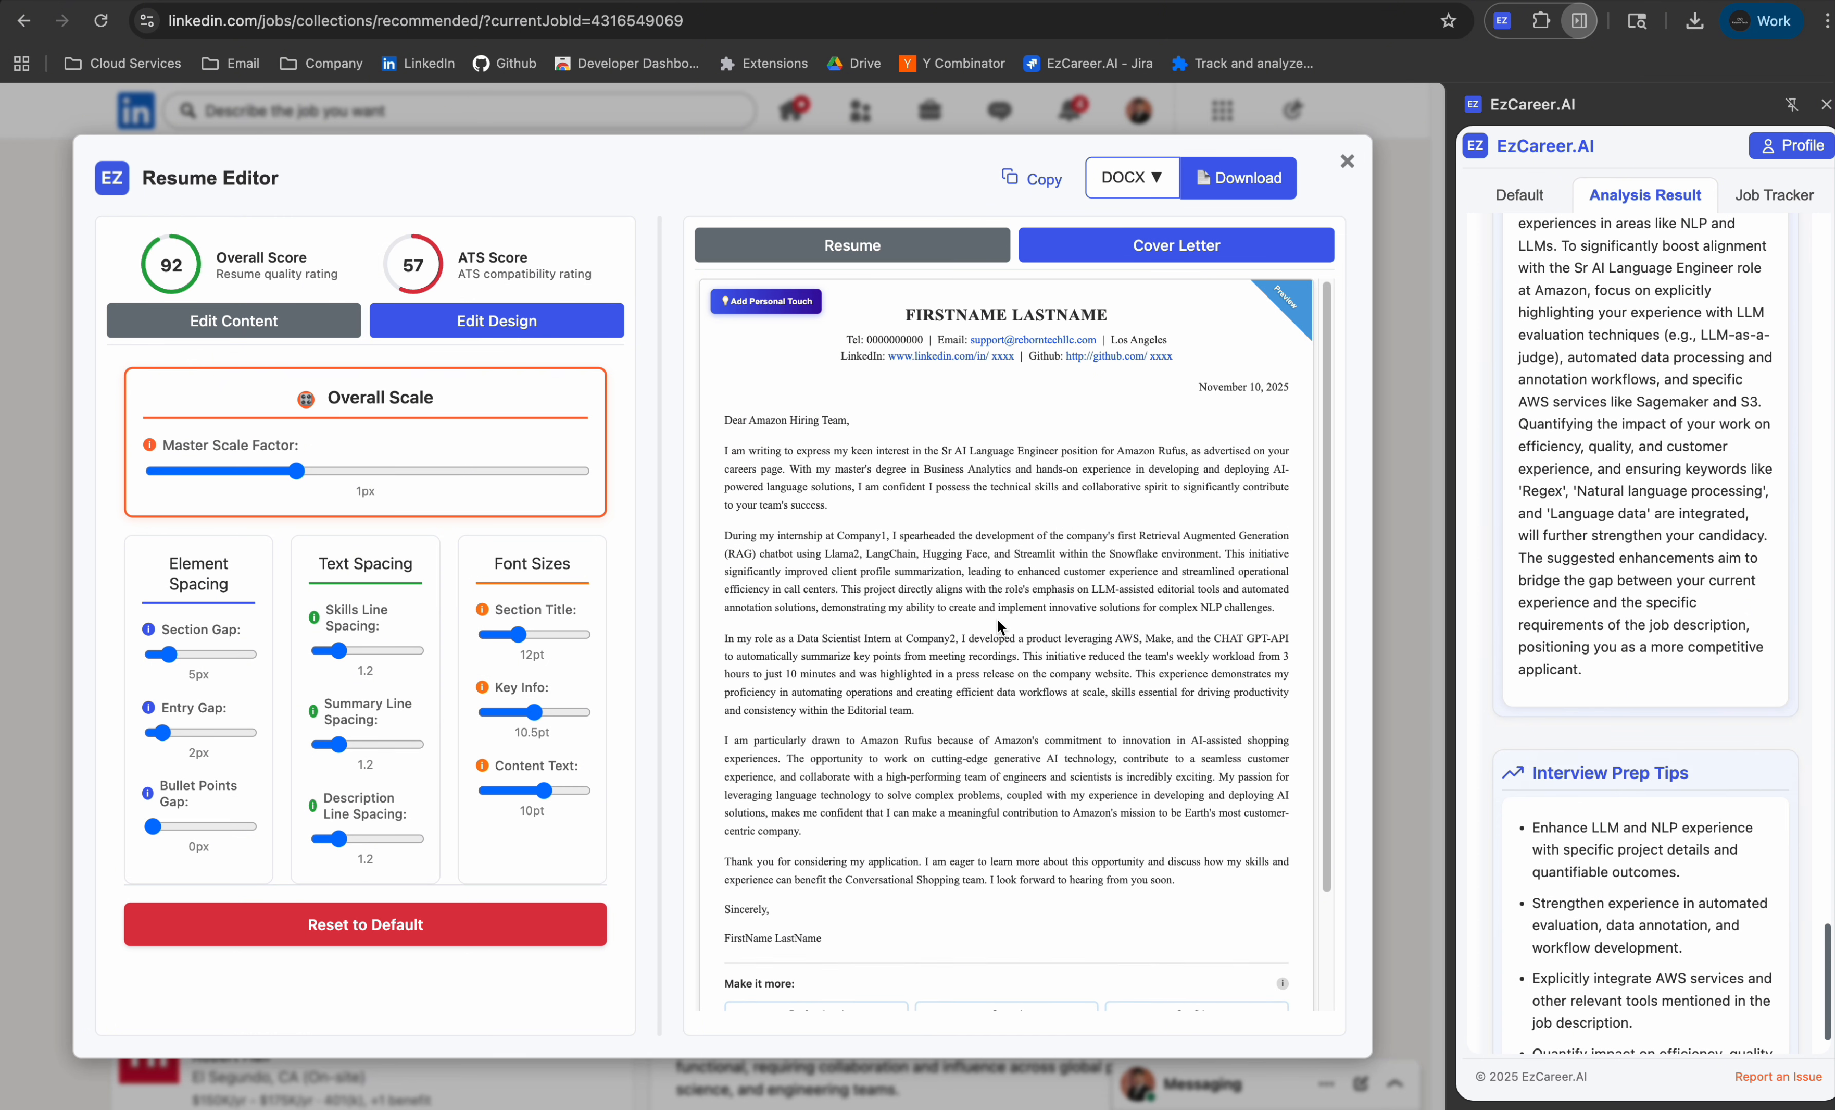
{"action": "left_click", "coordinate": [945, 599]}
{"action": "left_click", "coordinate": [981, 695]}
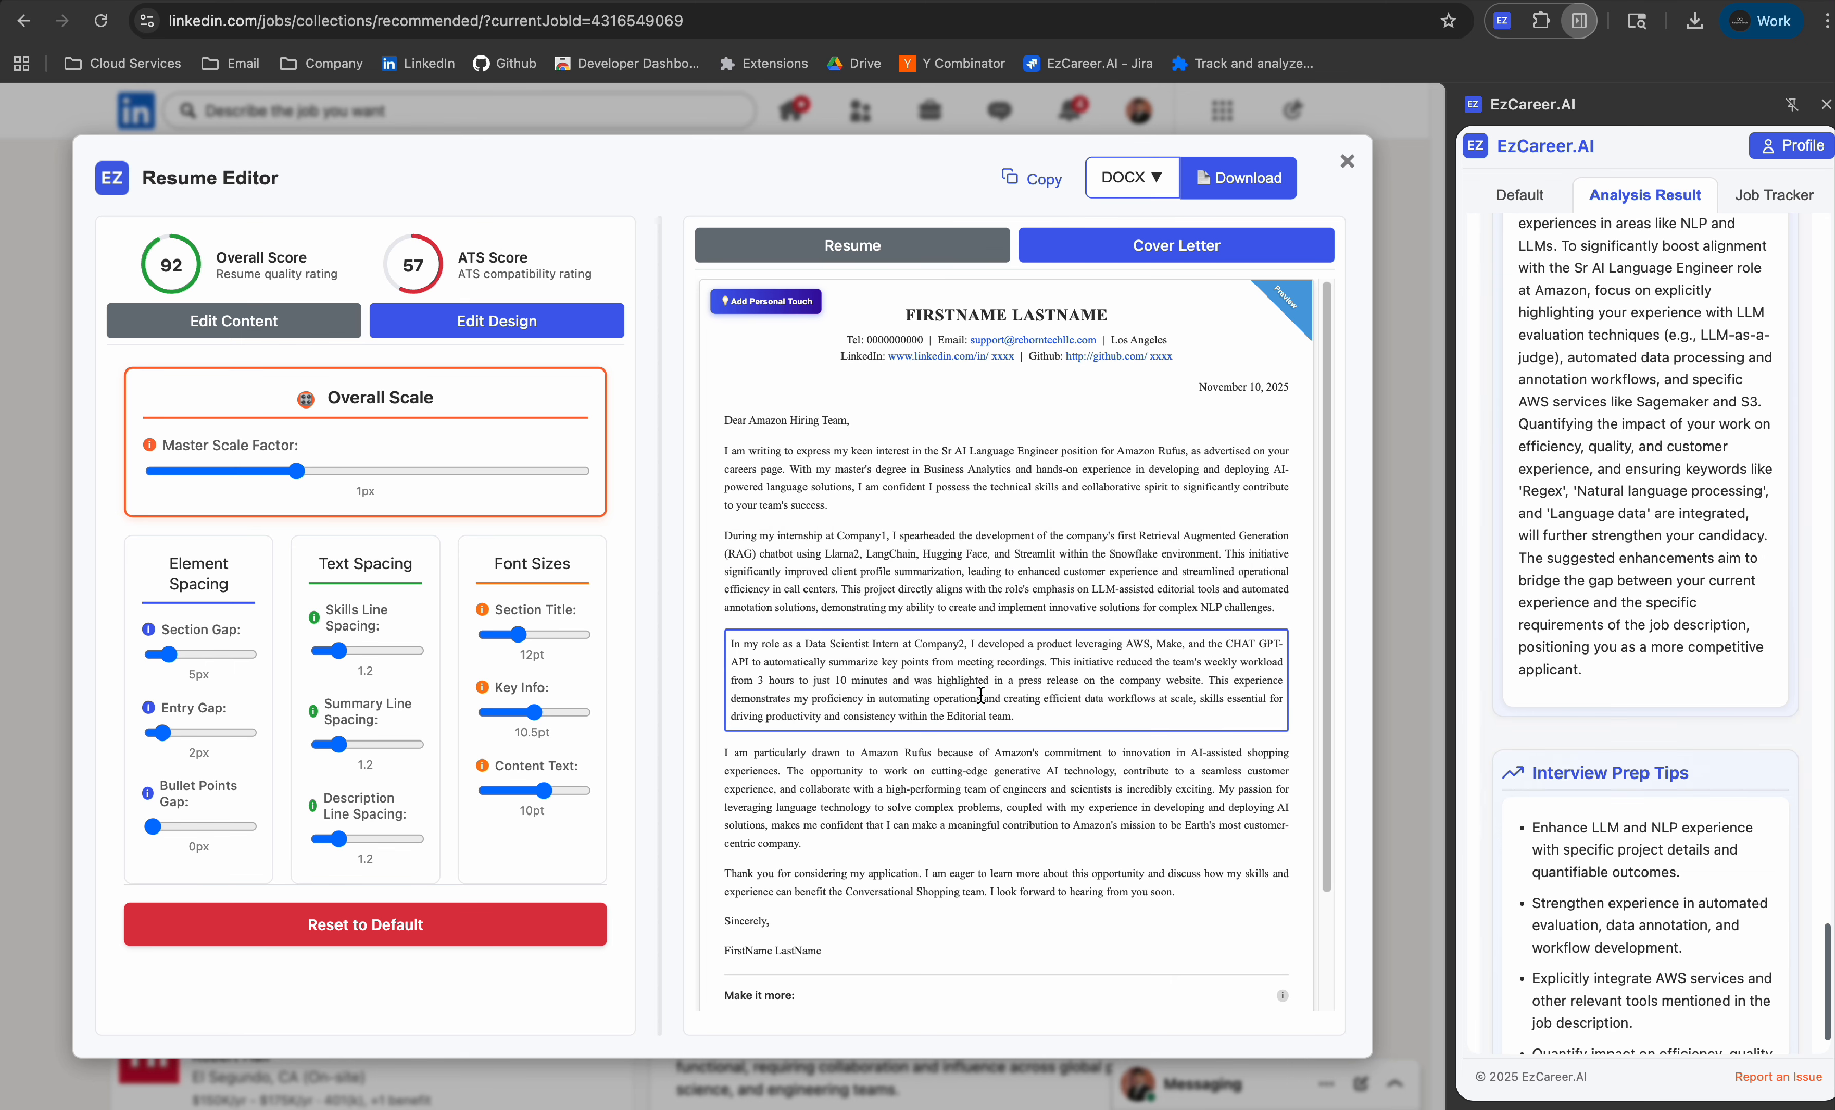
{"action": "left_click", "coordinate": [1002, 601]}
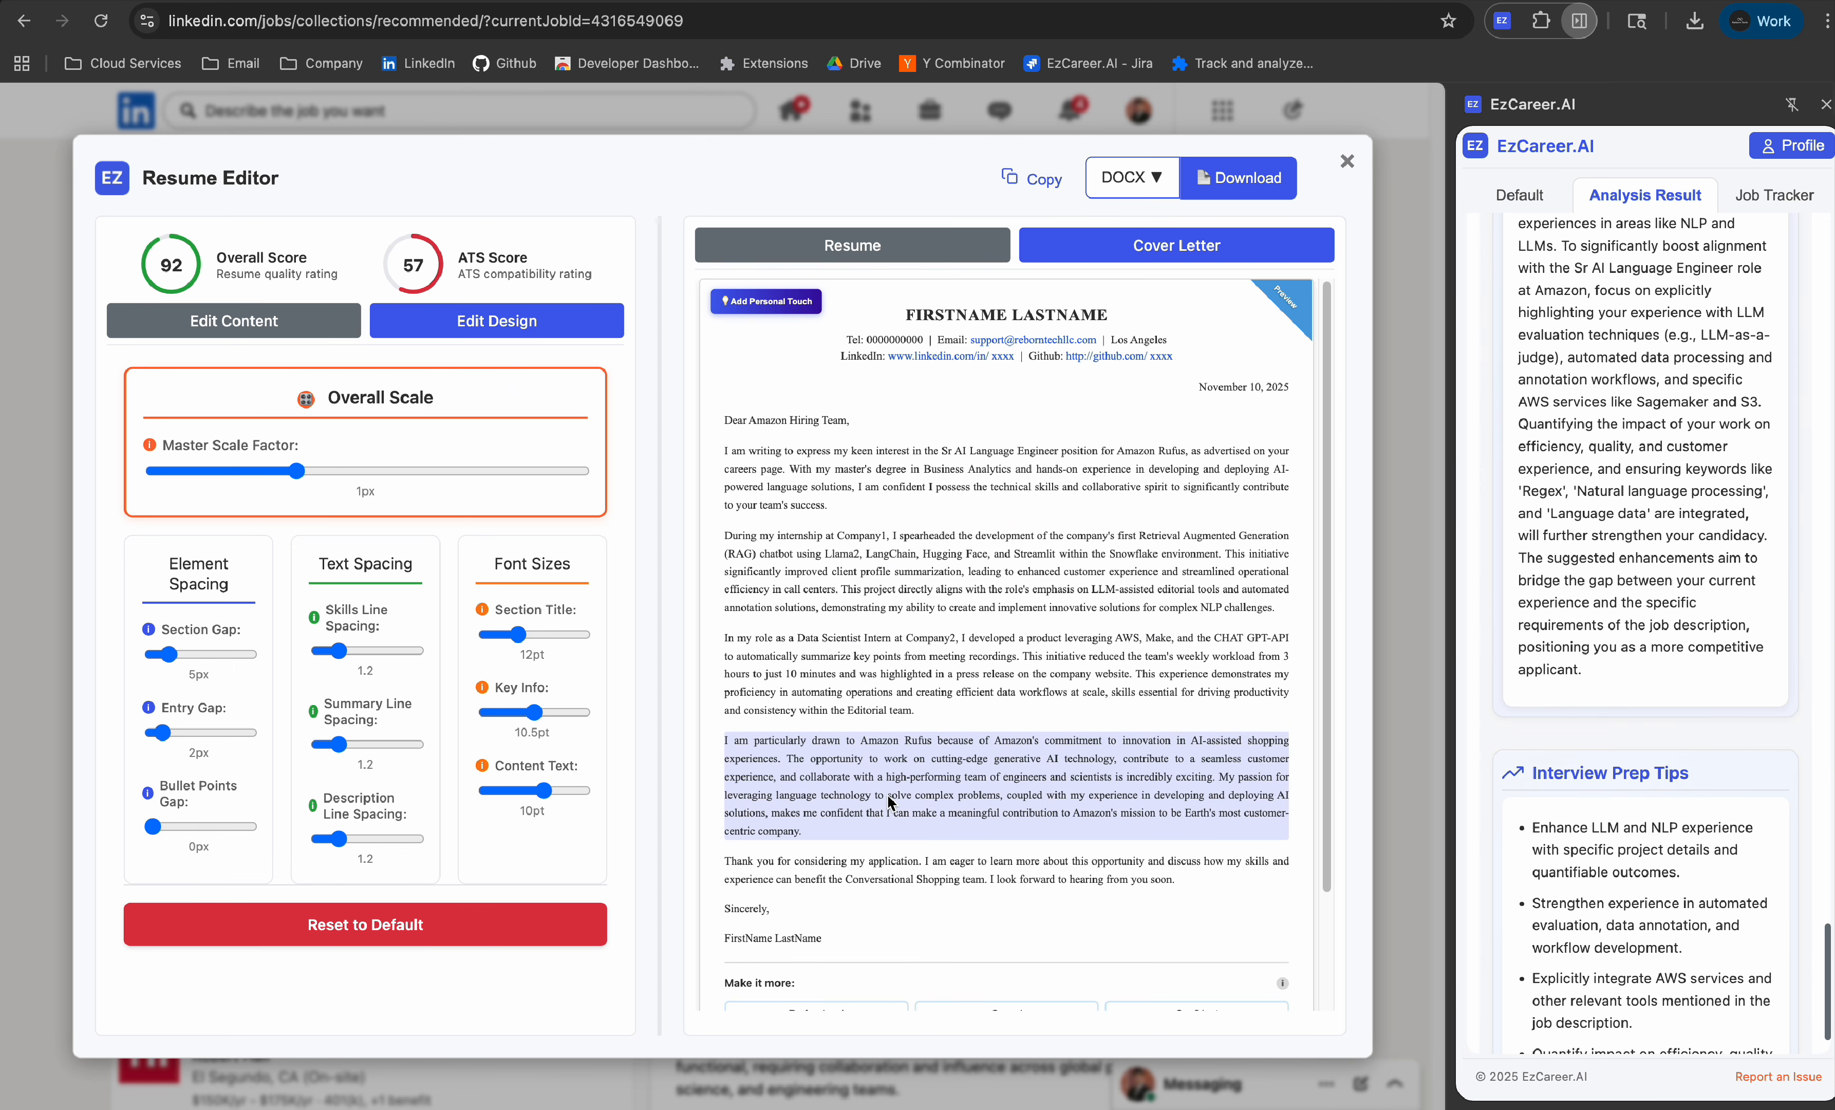
Step: Try inline editing on the cover letter's Amazon Rufus motivation paragraph and the Data Scientist Intern paragraph, keeping the generated wording
{"action": "left_click", "coordinate": [849, 832]}
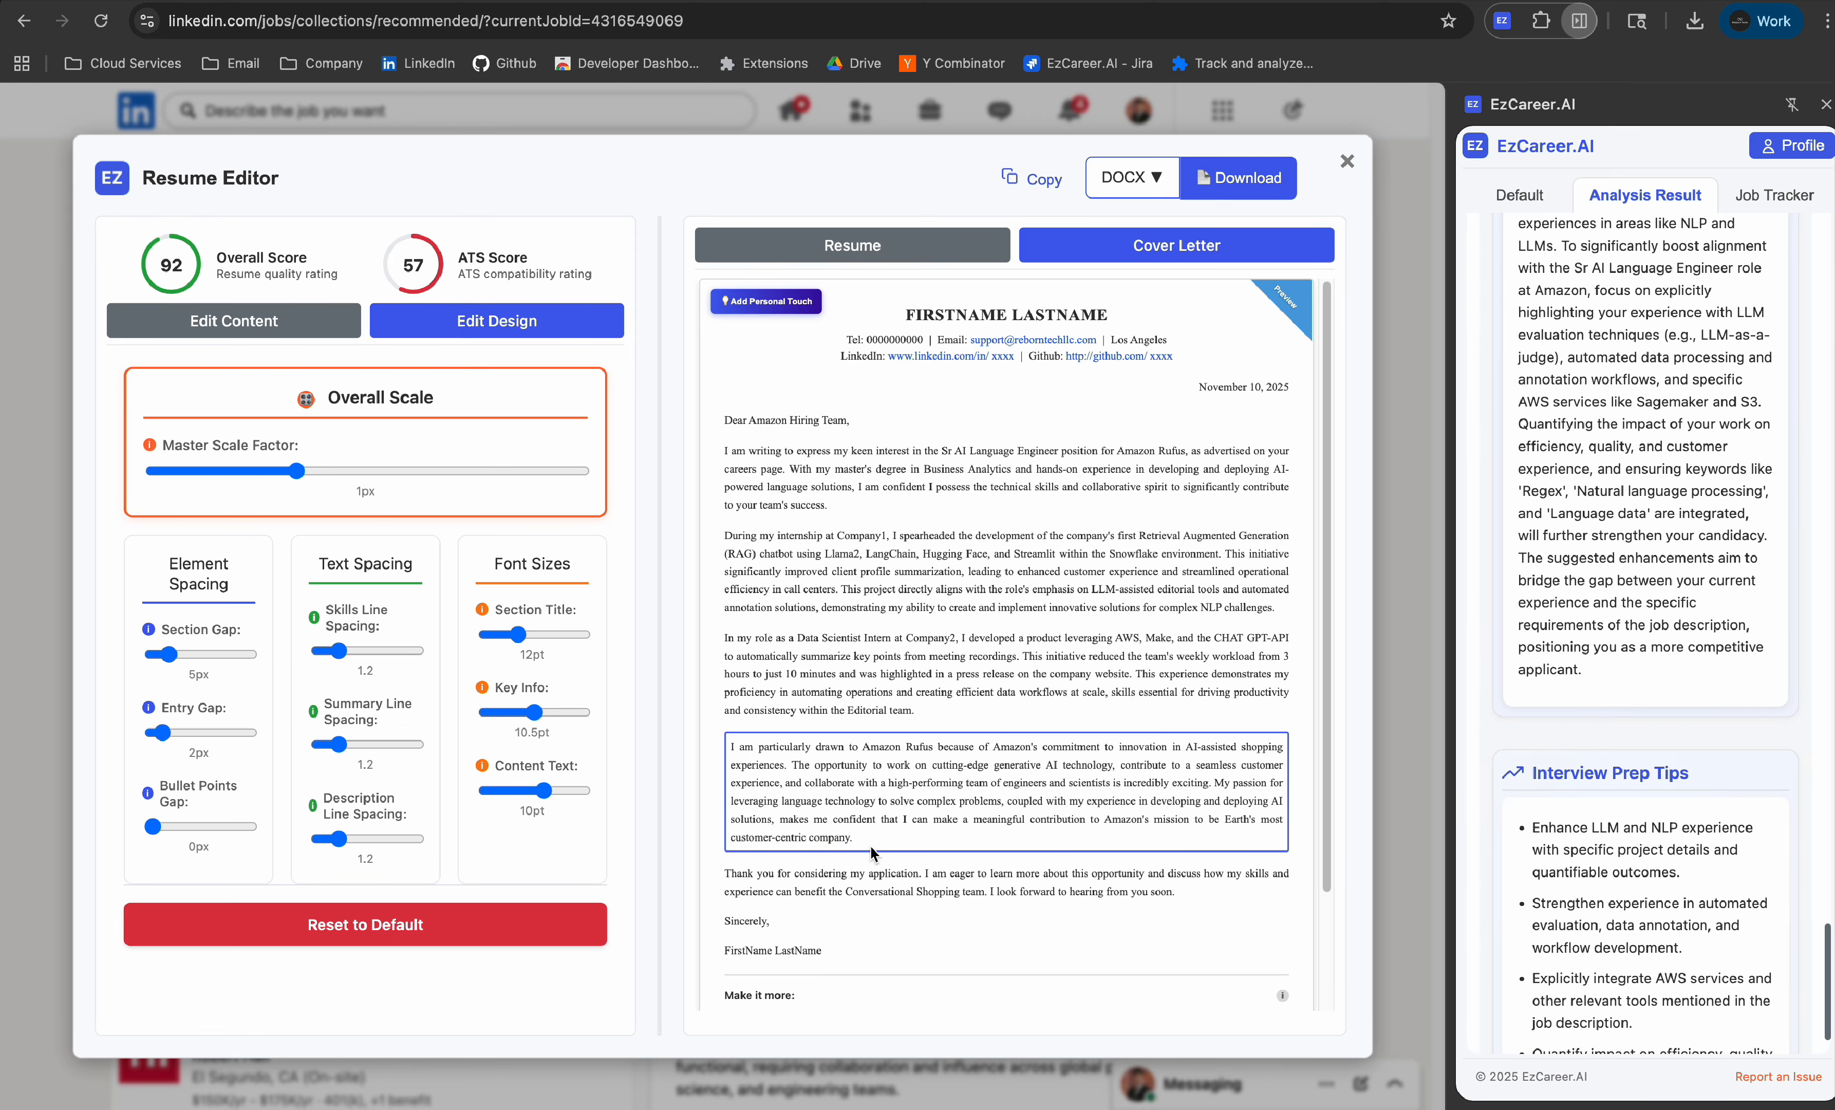
{"action": "left_click", "coordinate": [873, 928]}
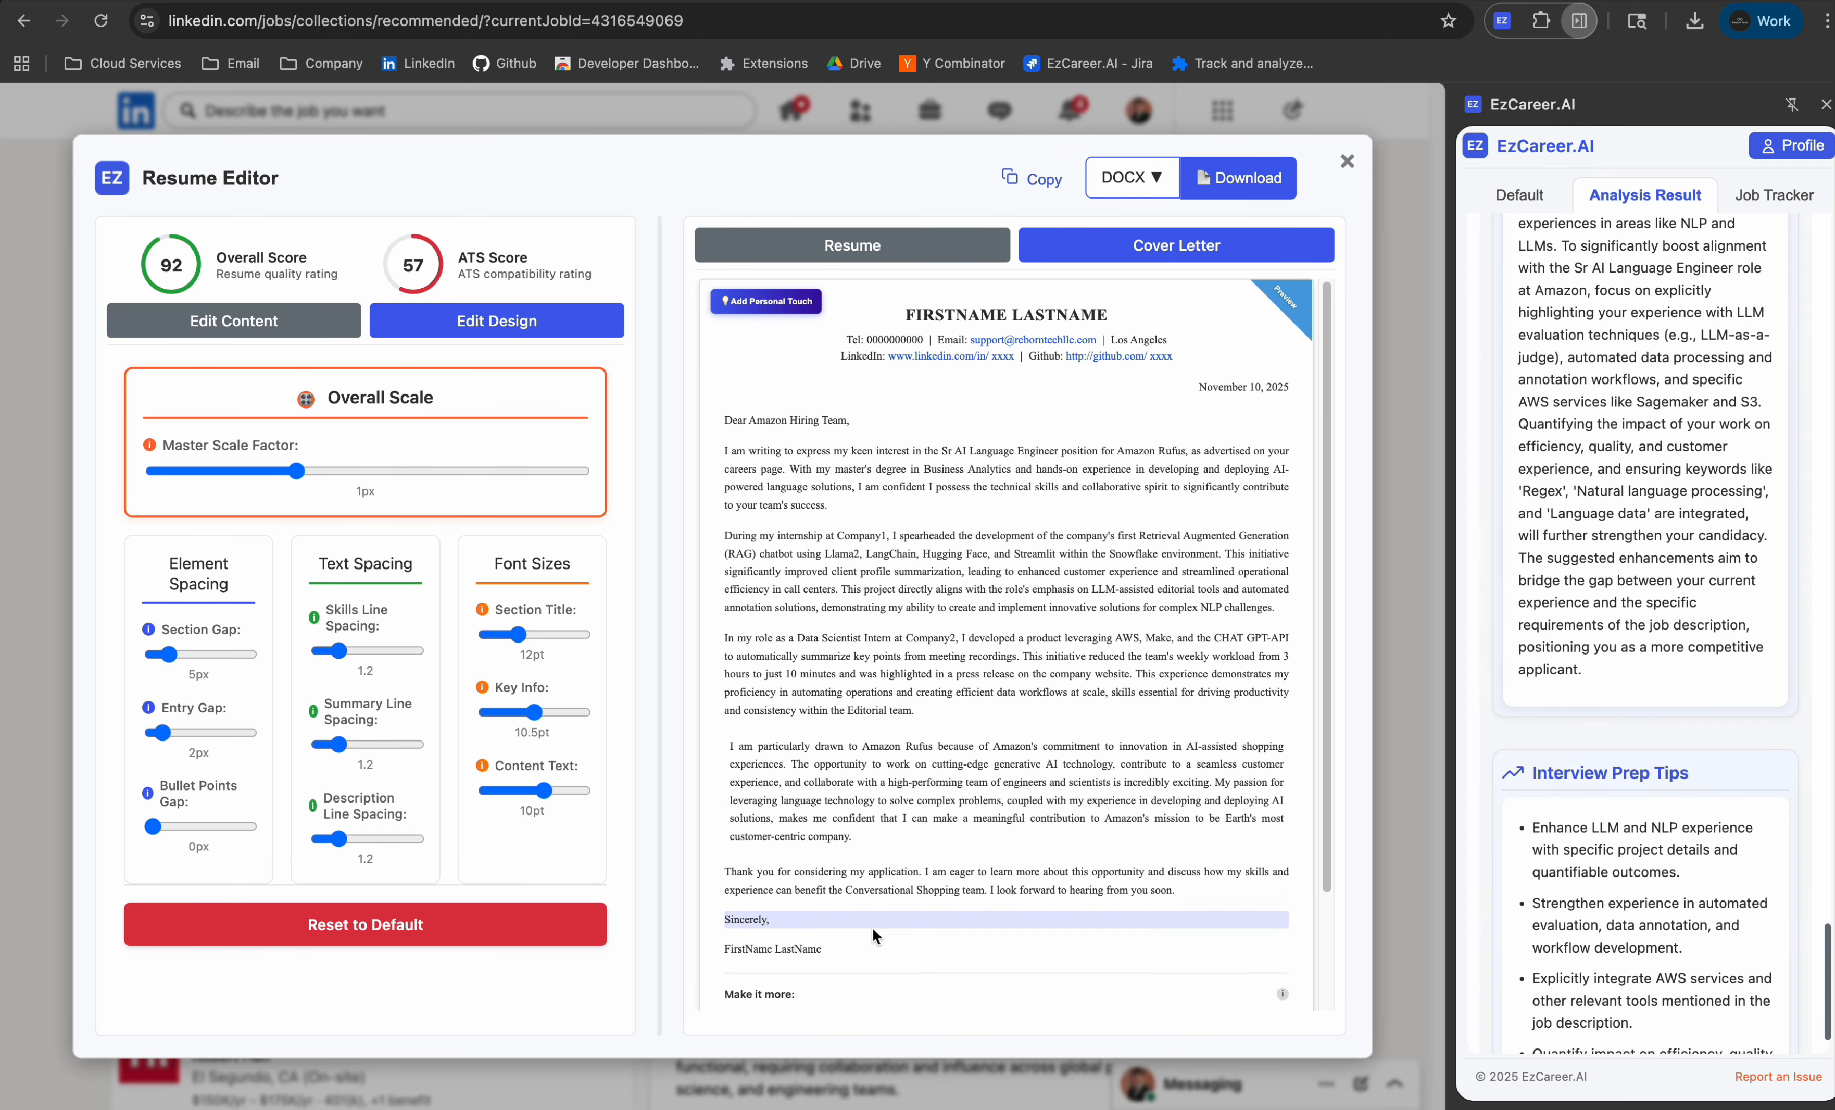
{"action": "scroll", "coordinate": [873, 928], "scroll_direction": "down", "scroll_amount": 1}
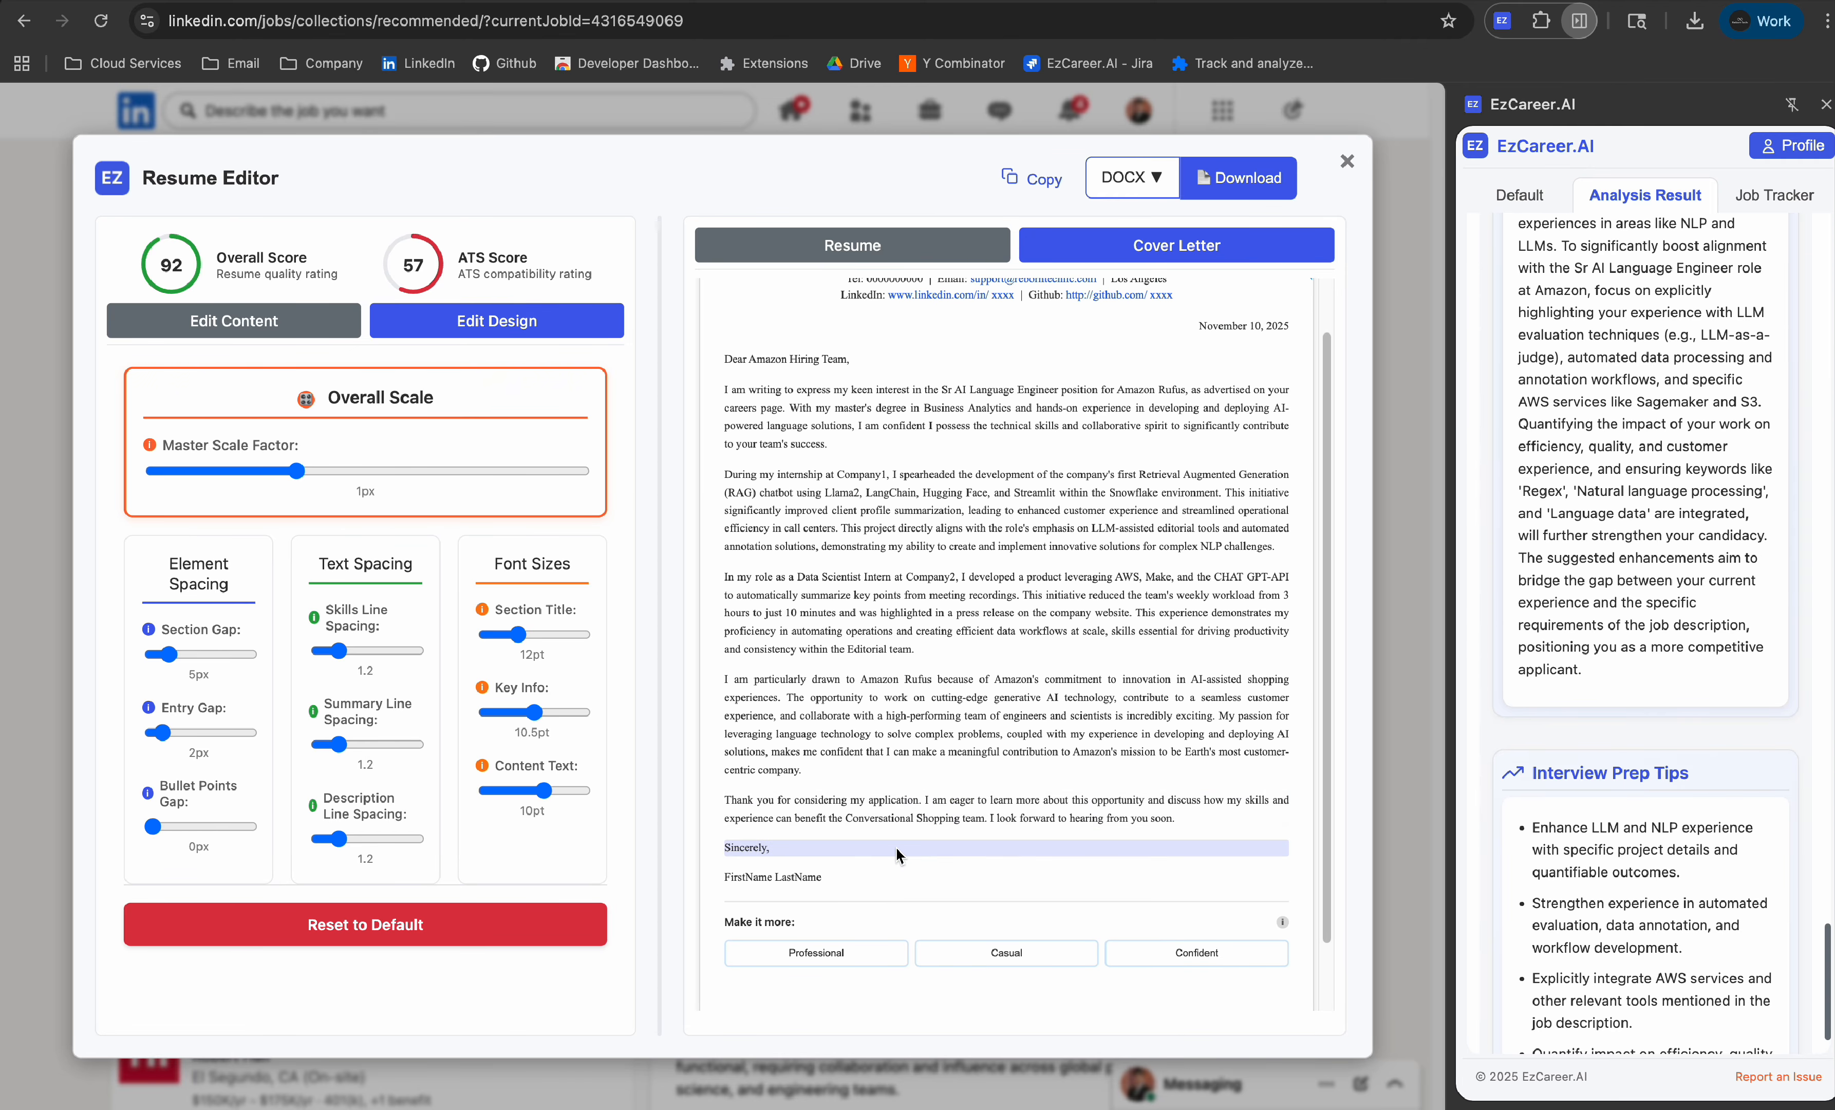
{"action": "scroll", "coordinate": [896, 846], "scroll_direction": "up", "scroll_amount": 1}
{"action": "left_click", "coordinate": [976, 497]}
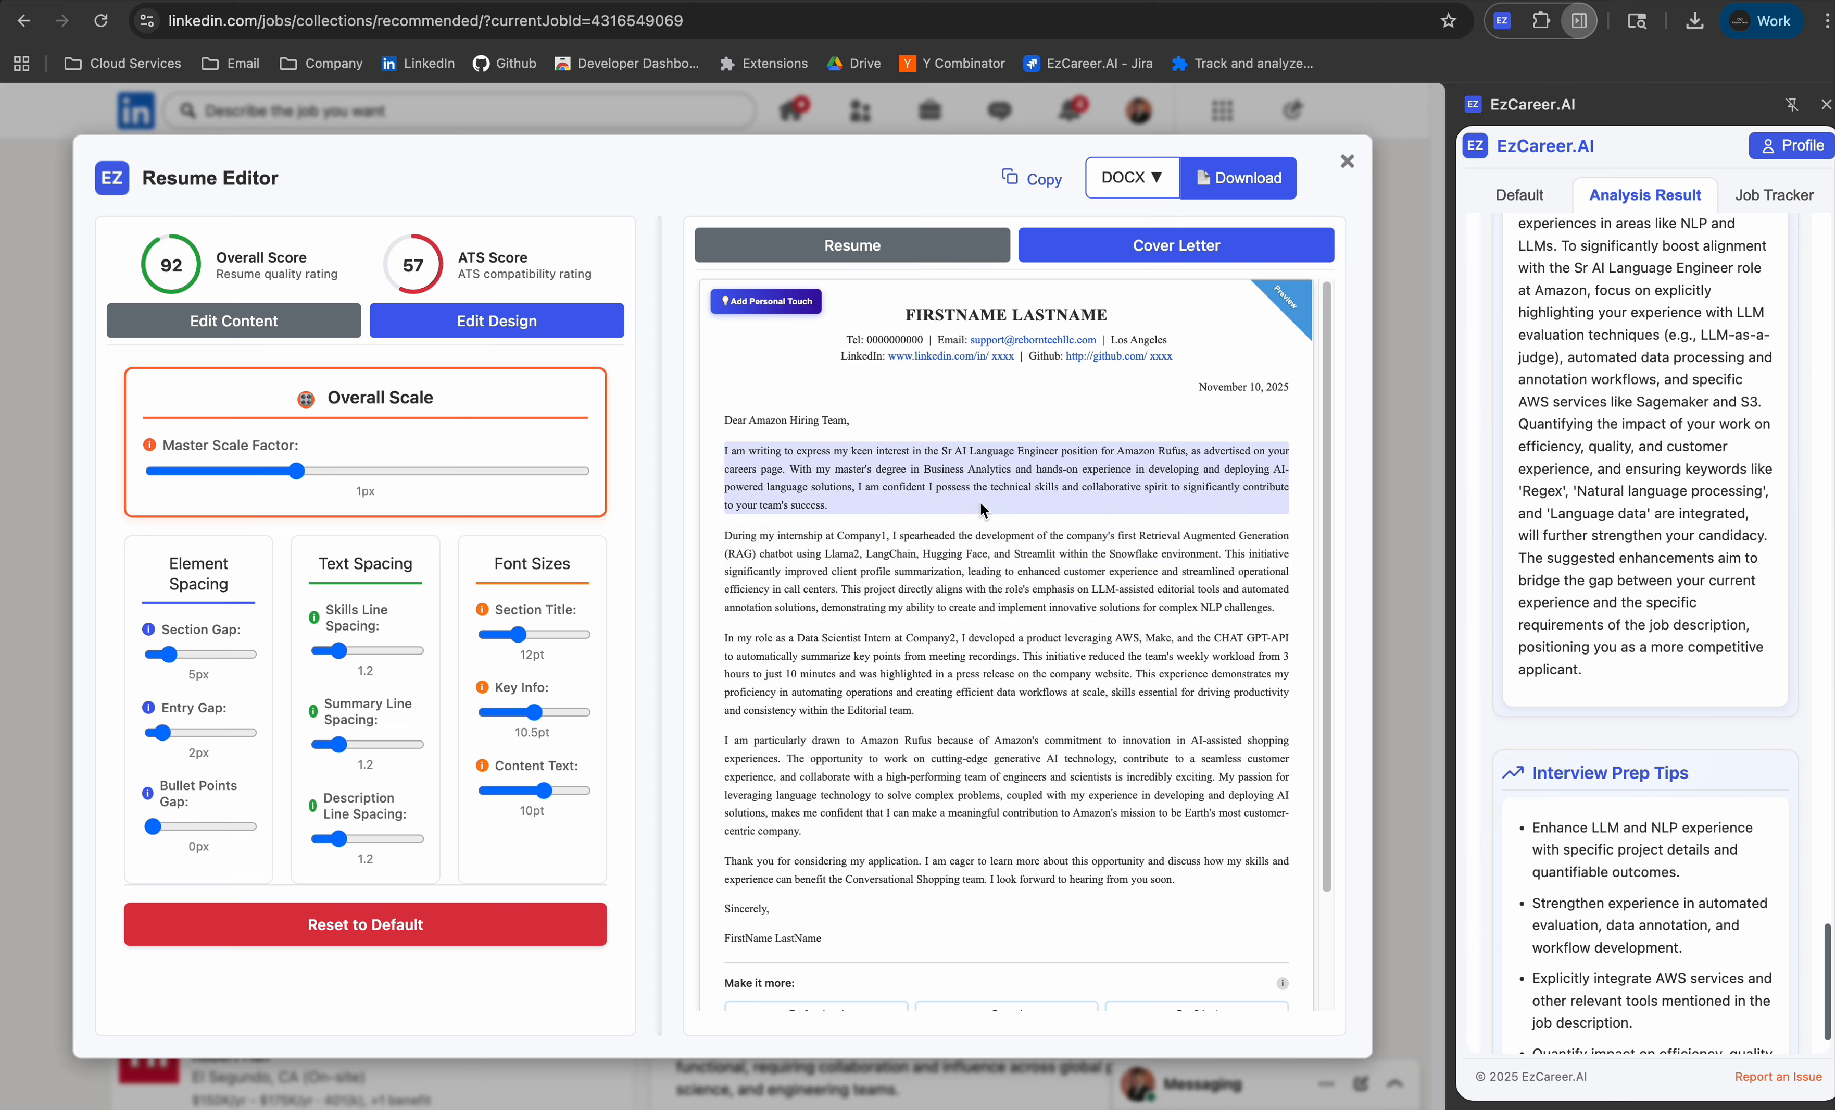
{"action": "left_click", "coordinate": [936, 544]}
{"action": "left_click", "coordinate": [919, 666]}
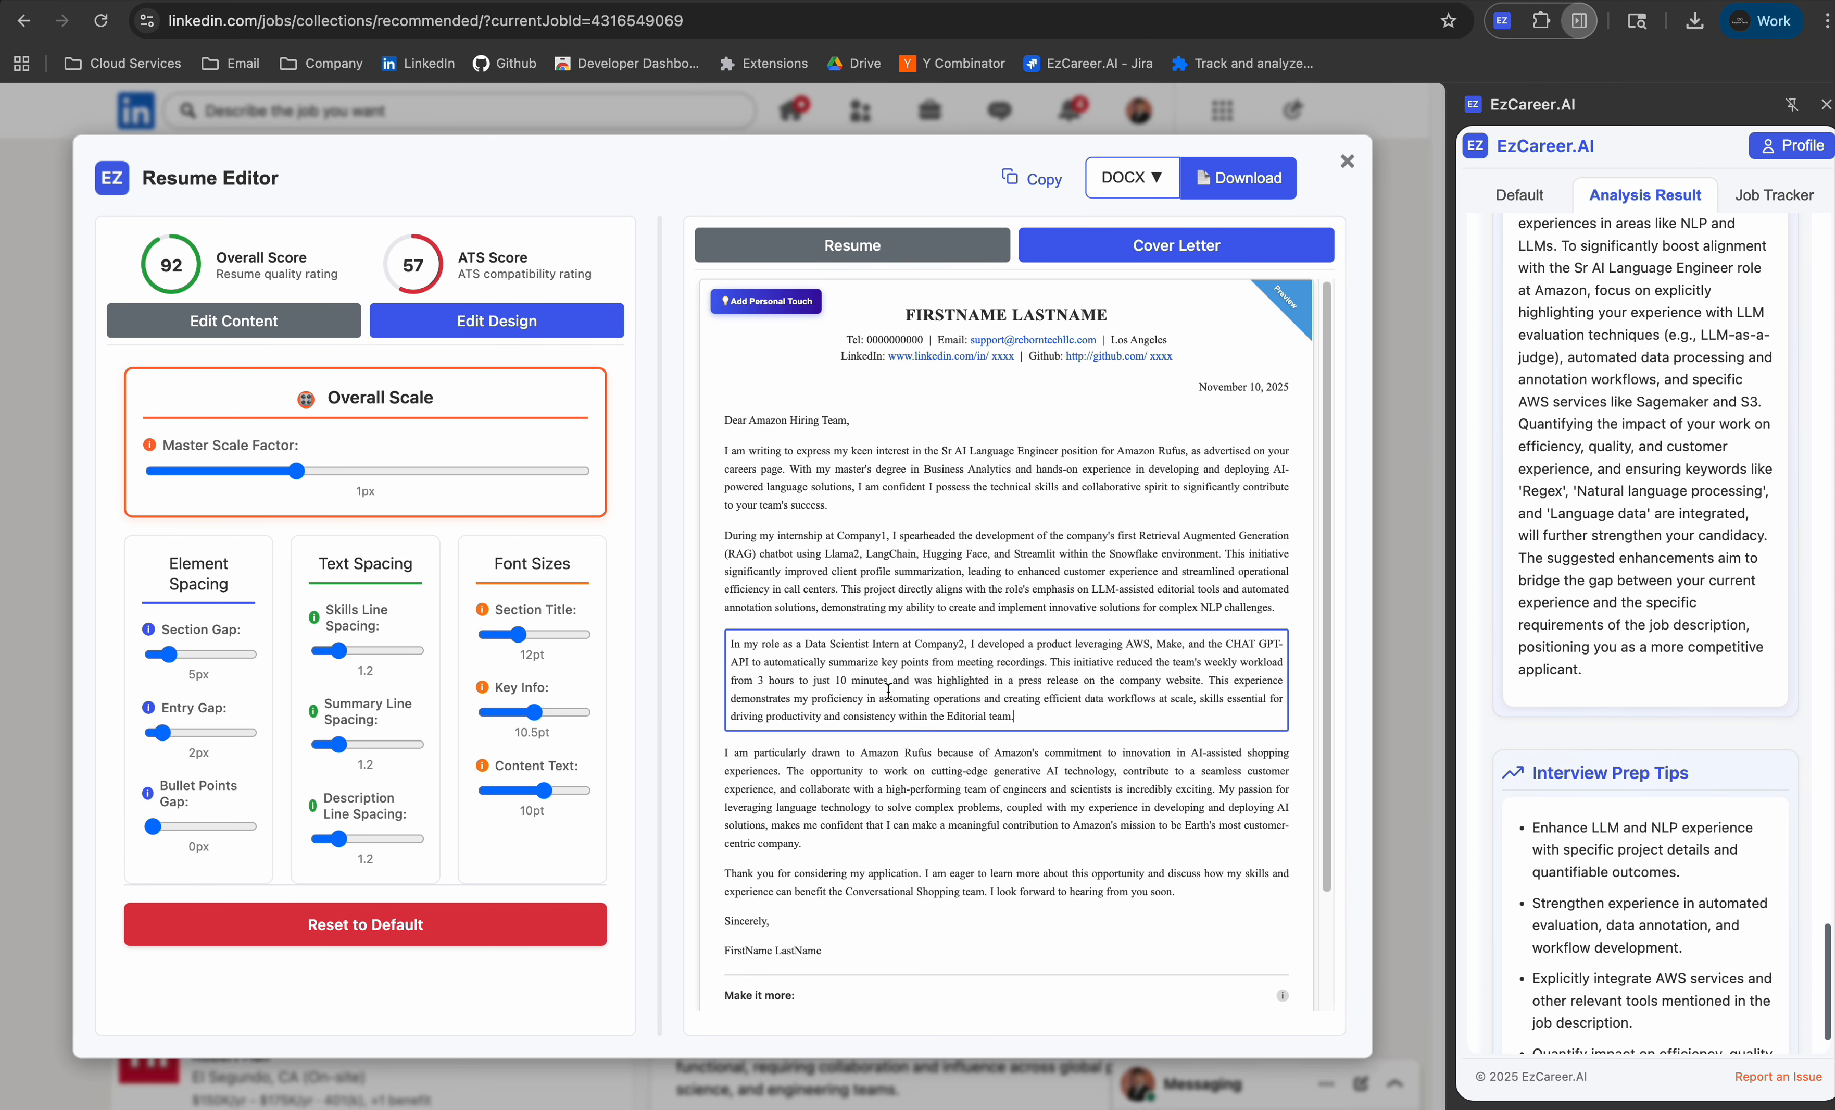
{"action": "type", "text": "ad"}
{"action": "left_click", "coordinate": [1140, 593]}
{"action": "left_click", "coordinate": [1035, 723]}
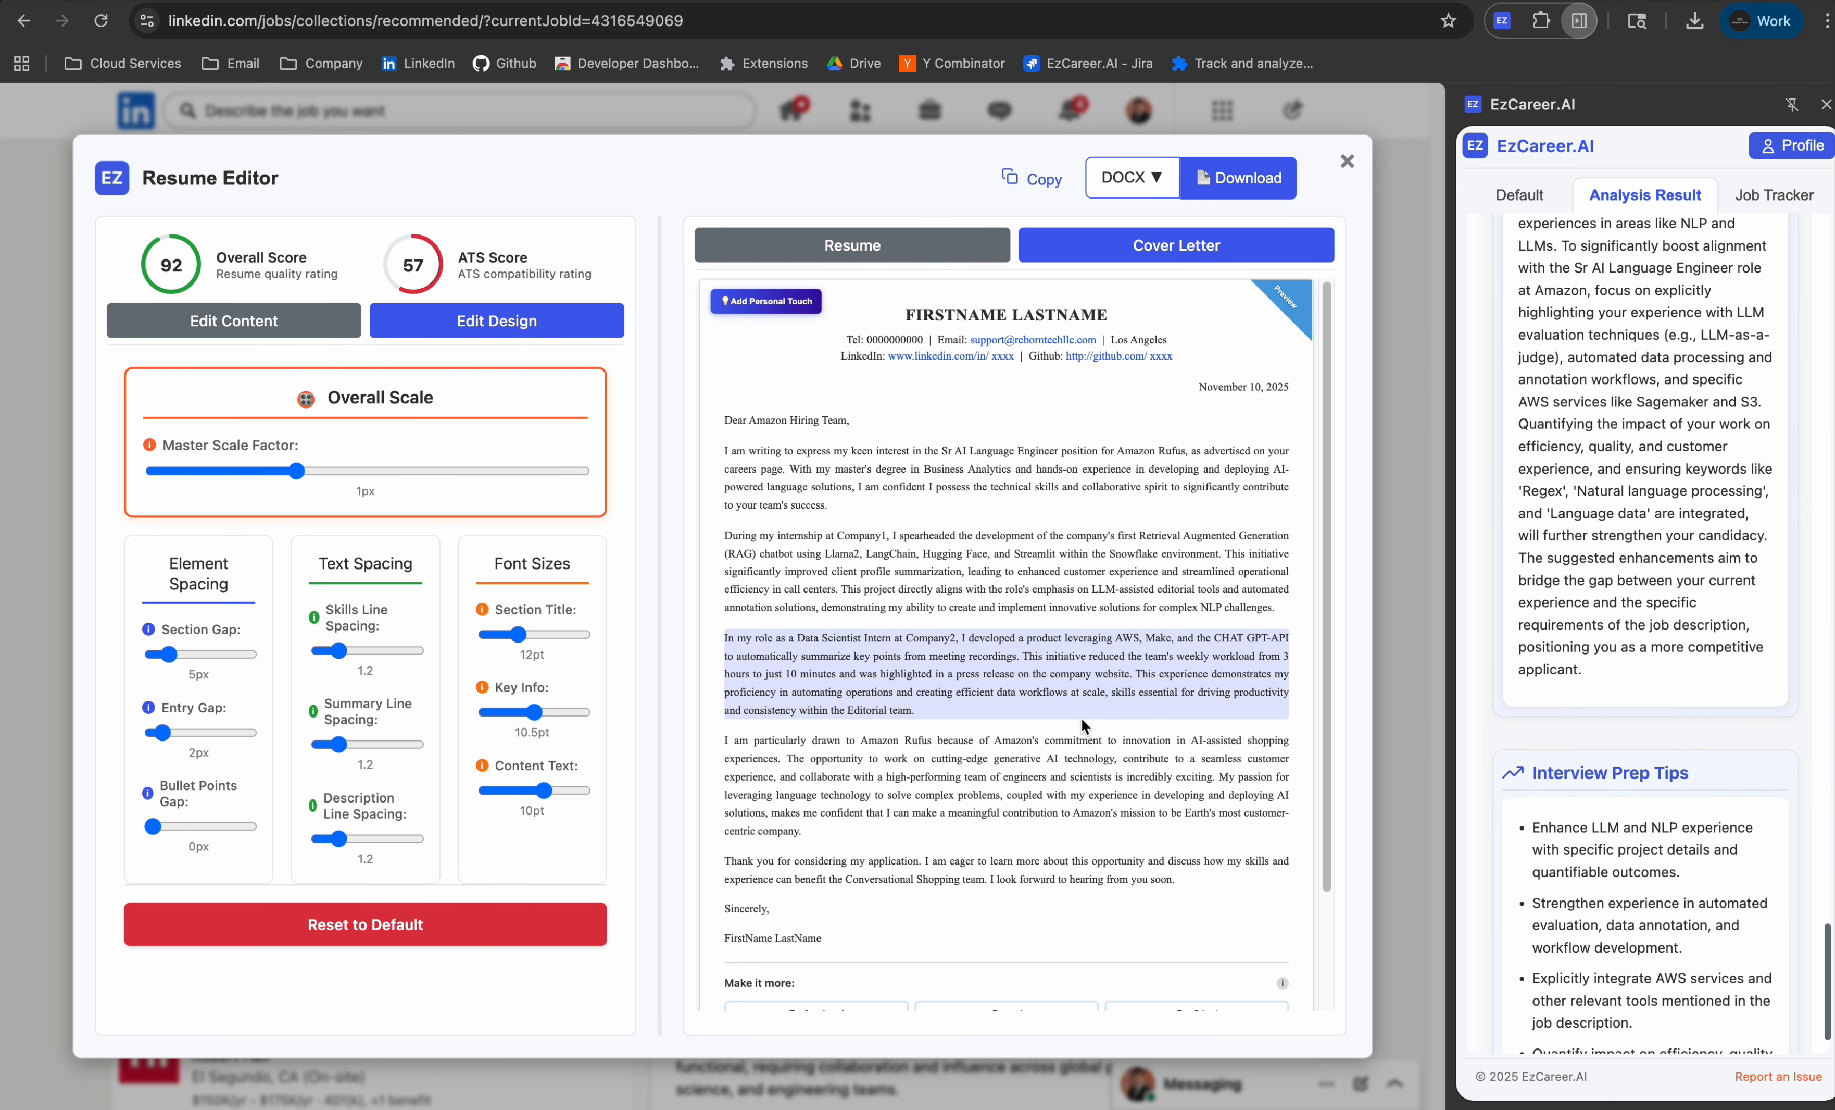
Step: Rewrite the cover letter in a Casual tone and read through the regenerated text
{"action": "scroll", "coordinate": [967, 792], "scroll_direction": "down", "scroll_amount": 1}
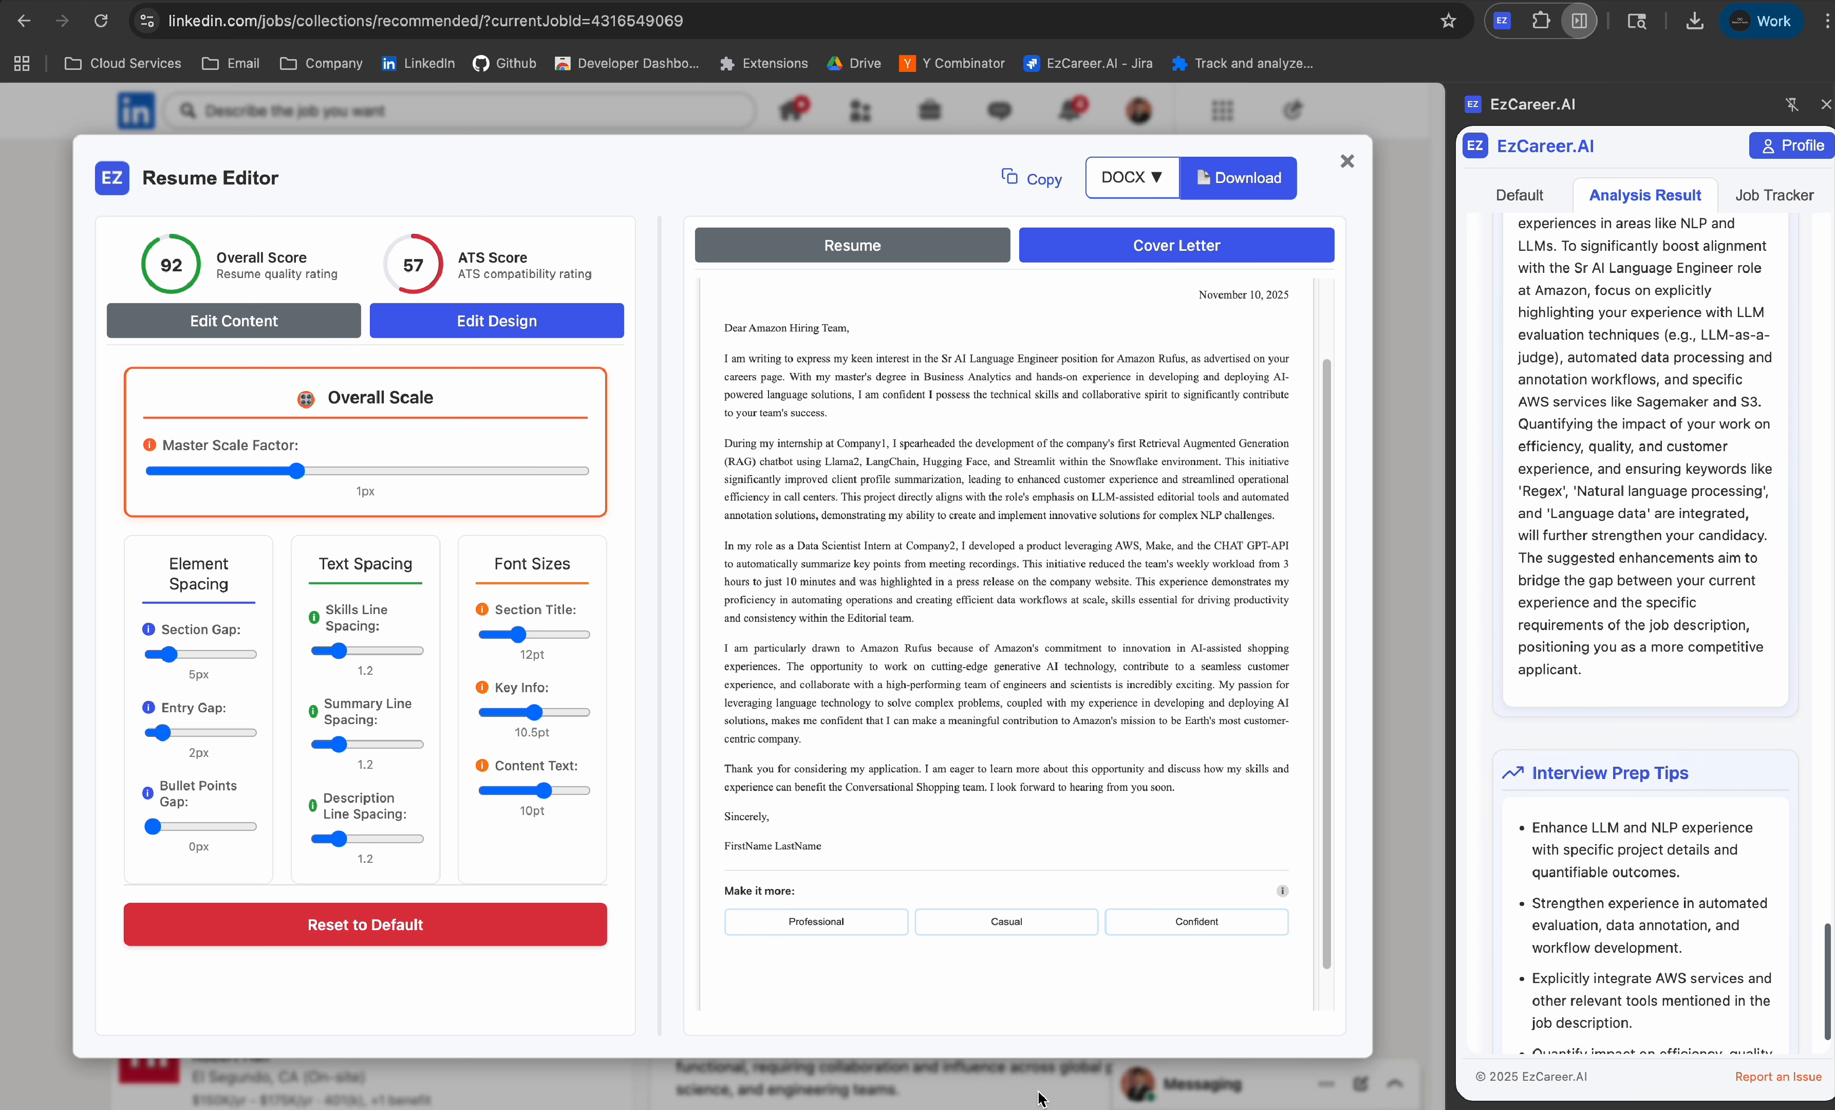
{"action": "left_click", "coordinate": [940, 927]}
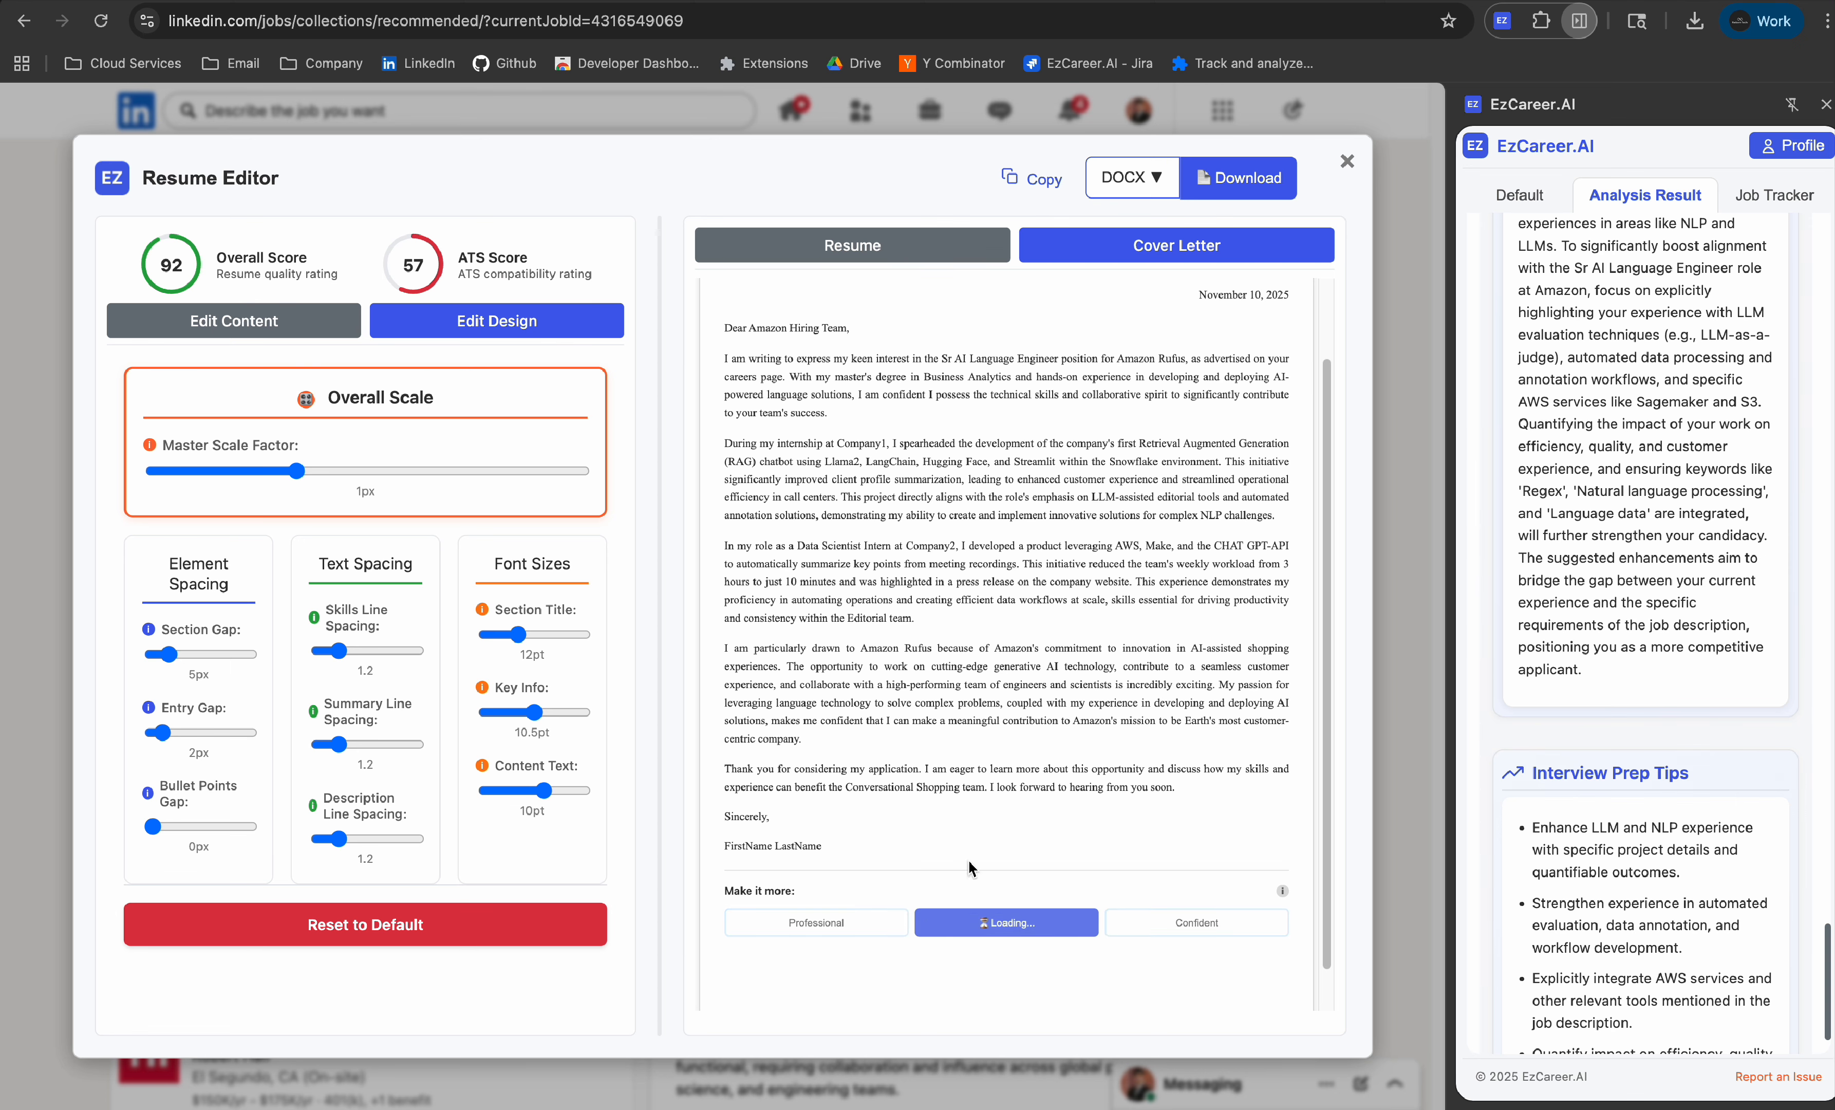
{"action": "scroll", "coordinate": [1003, 694], "scroll_direction": "up", "scroll_amount": 1}
{"action": "scroll", "coordinate": [1003, 691], "scroll_direction": "down", "scroll_amount": 1}
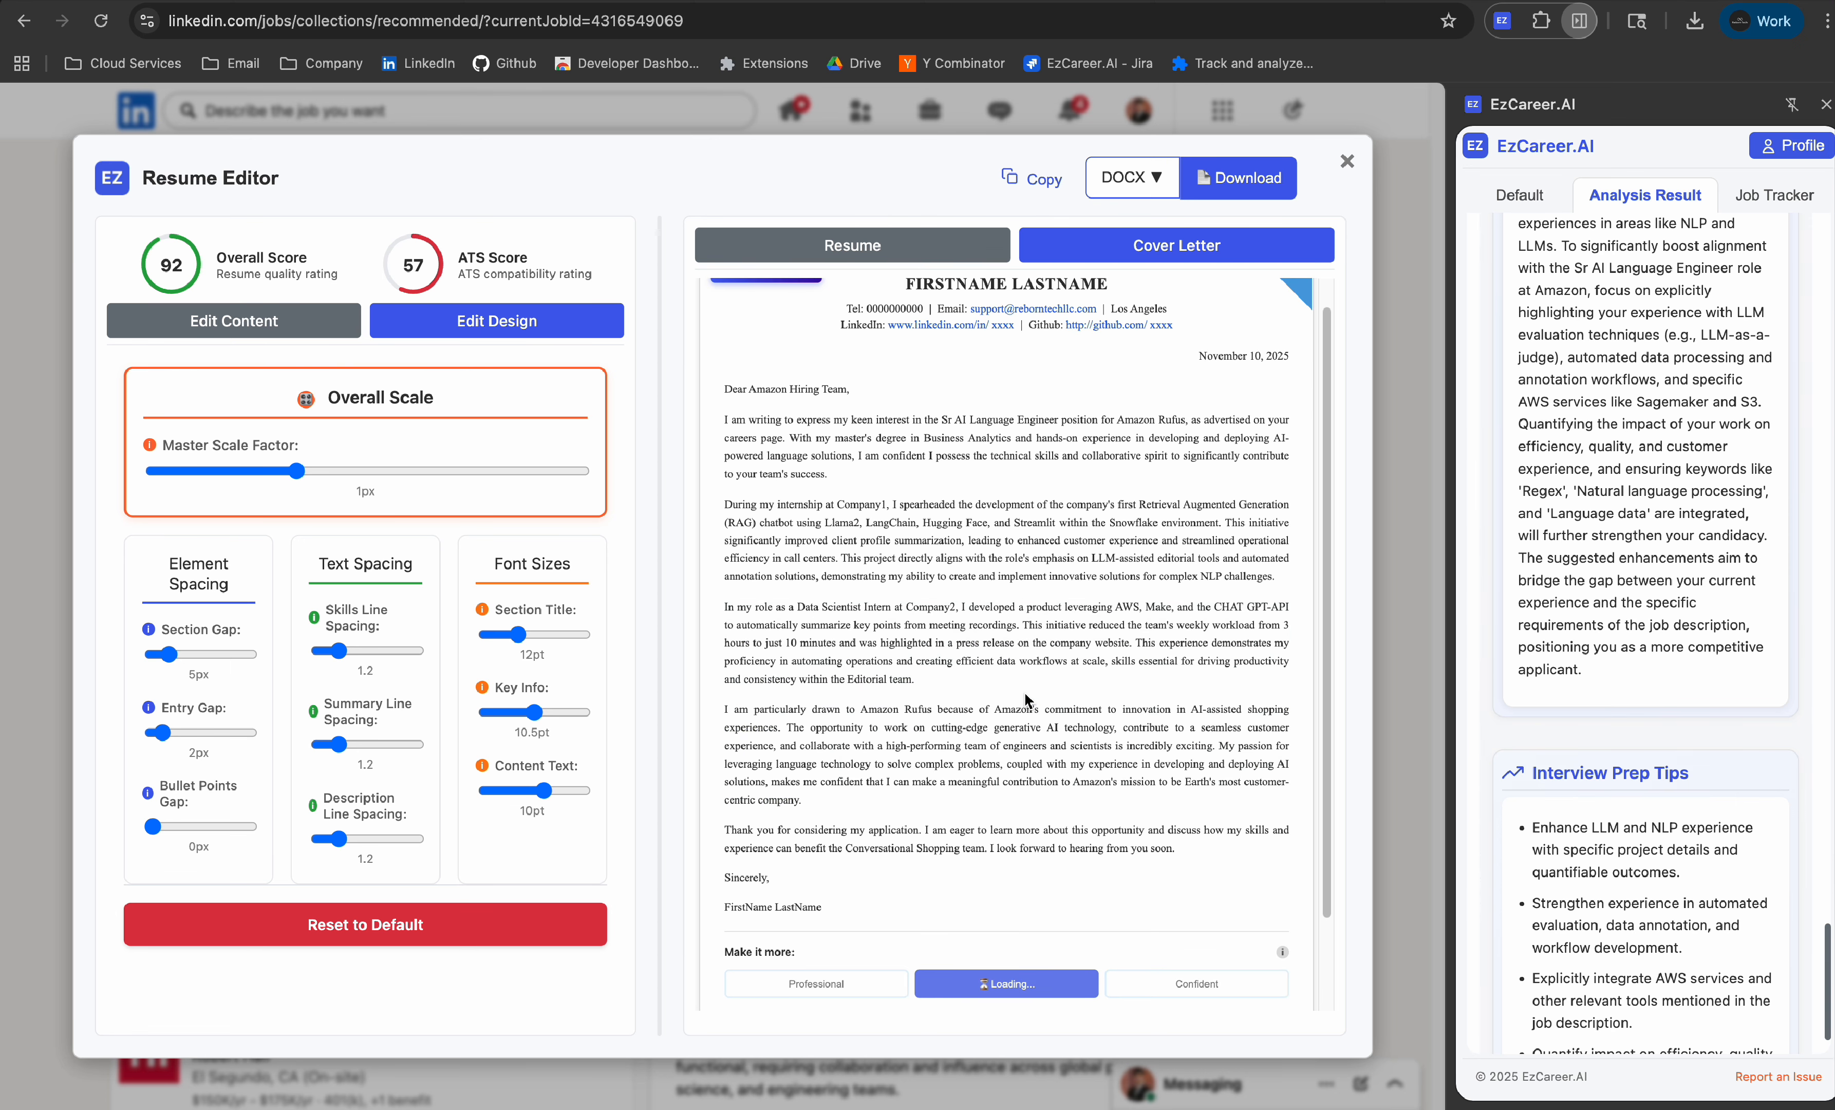
{"action": "scroll", "coordinate": [1024, 691], "scroll_direction": "down", "scroll_amount": 1}
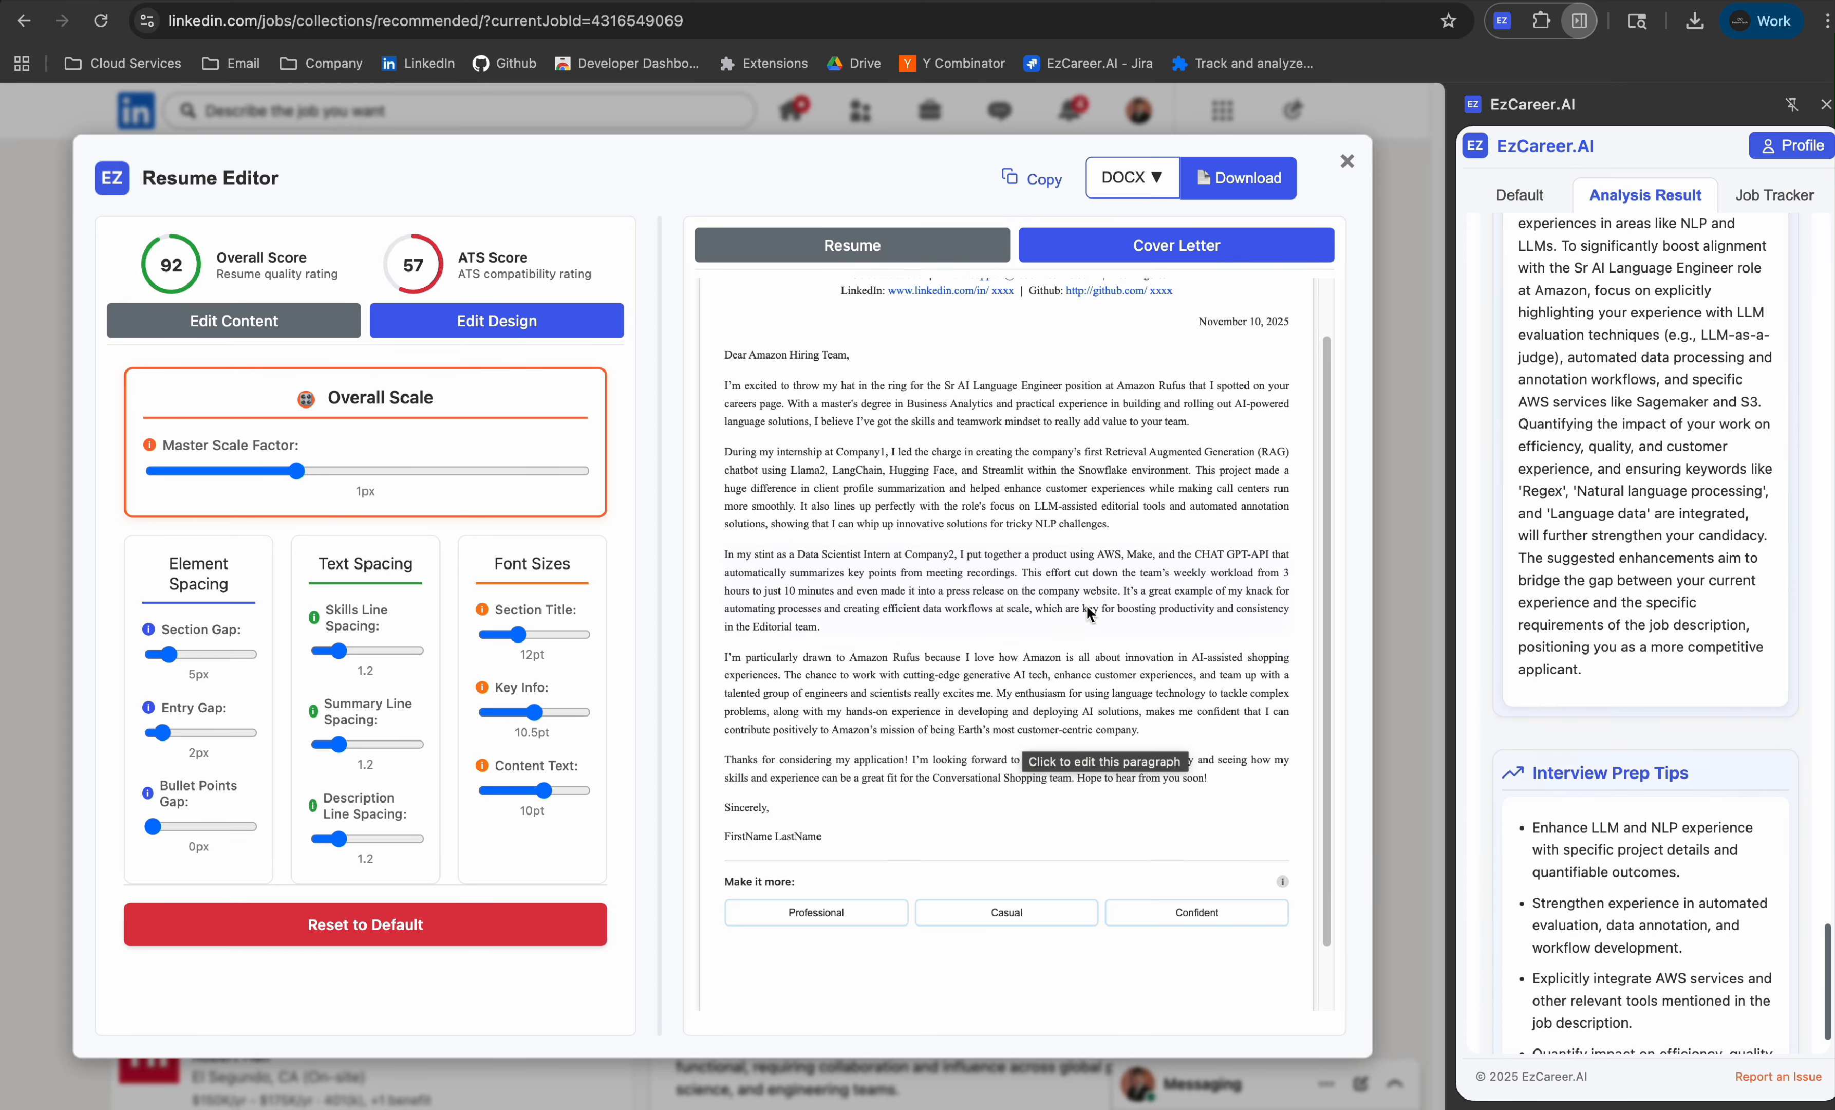
{"action": "scroll", "coordinate": [1090, 601], "scroll_direction": "up", "scroll_amount": 2}
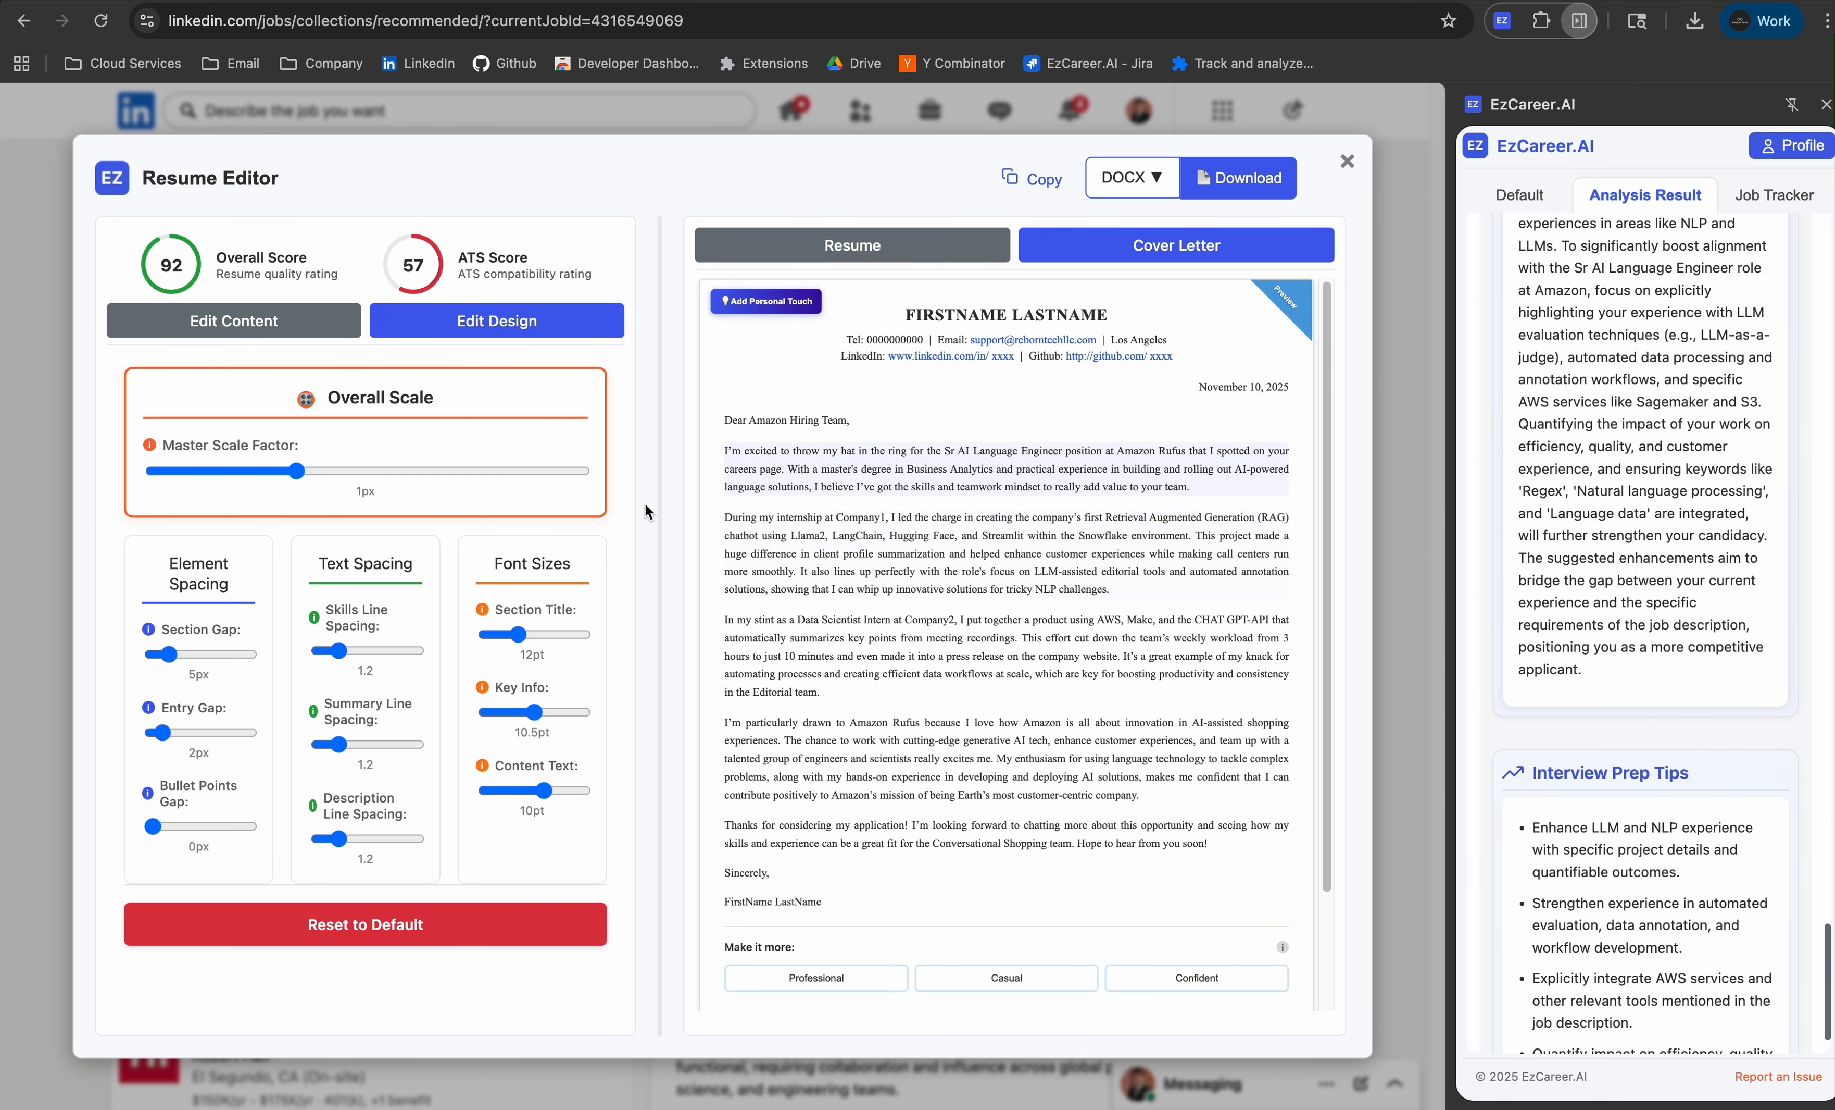
Step: Examine the cover letter's Add Personal Touch prompt and its example sentences without adding any text
{"action": "left_click", "coordinate": [774, 309]}
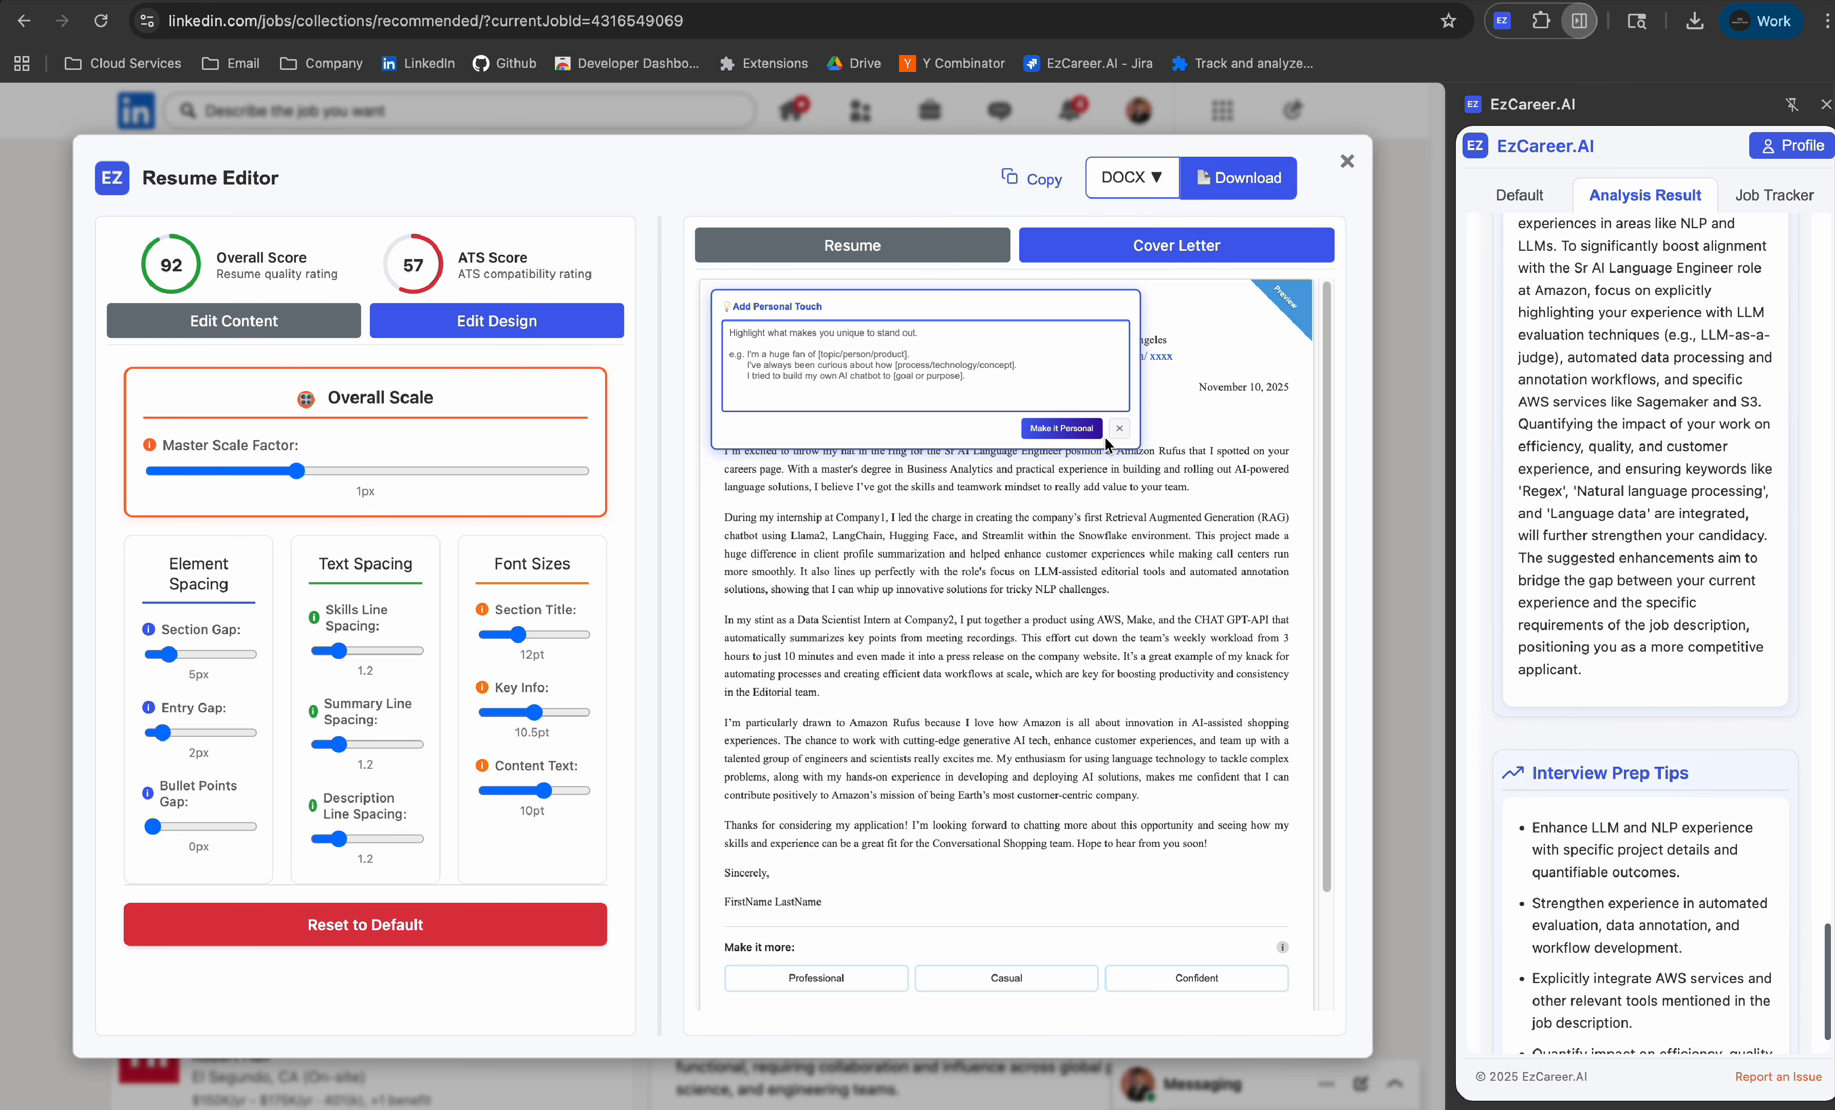
{"action": "left_click", "coordinate": [1118, 429]}
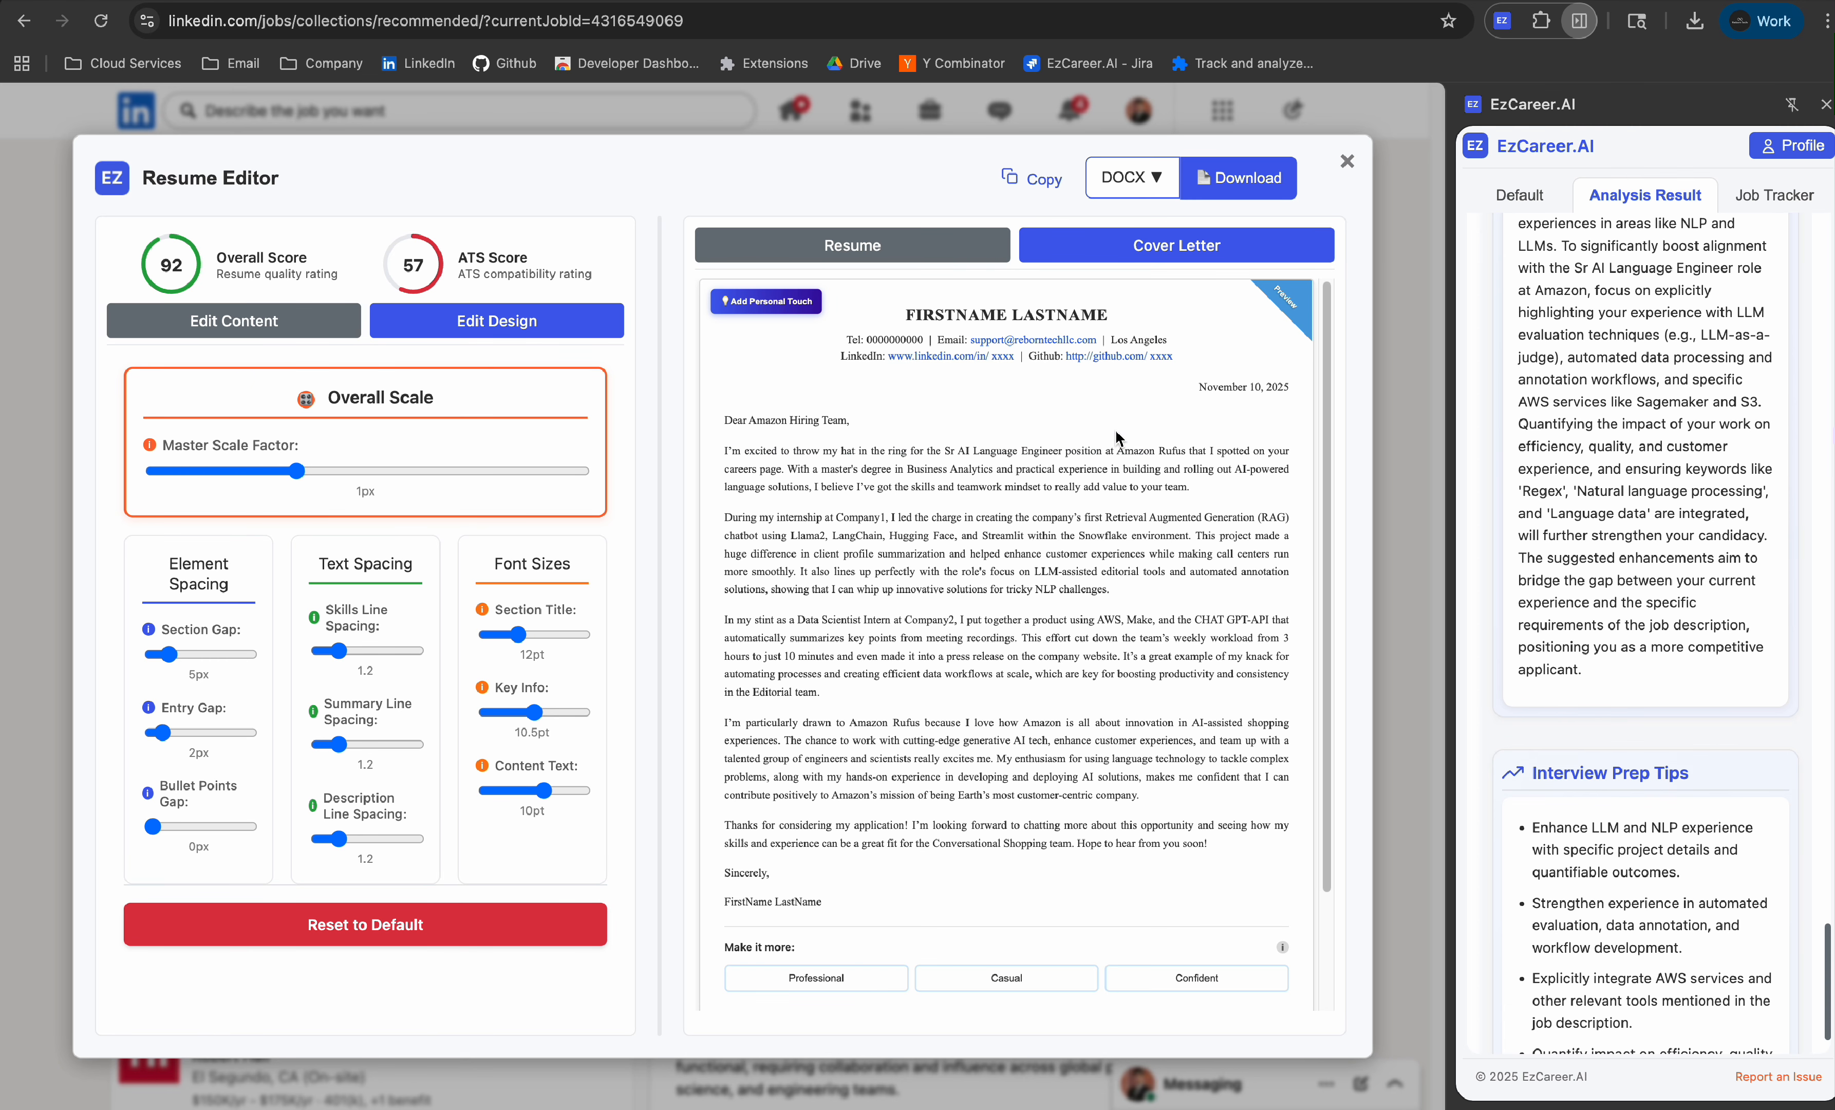
{"action": "left_click", "coordinate": [763, 305]}
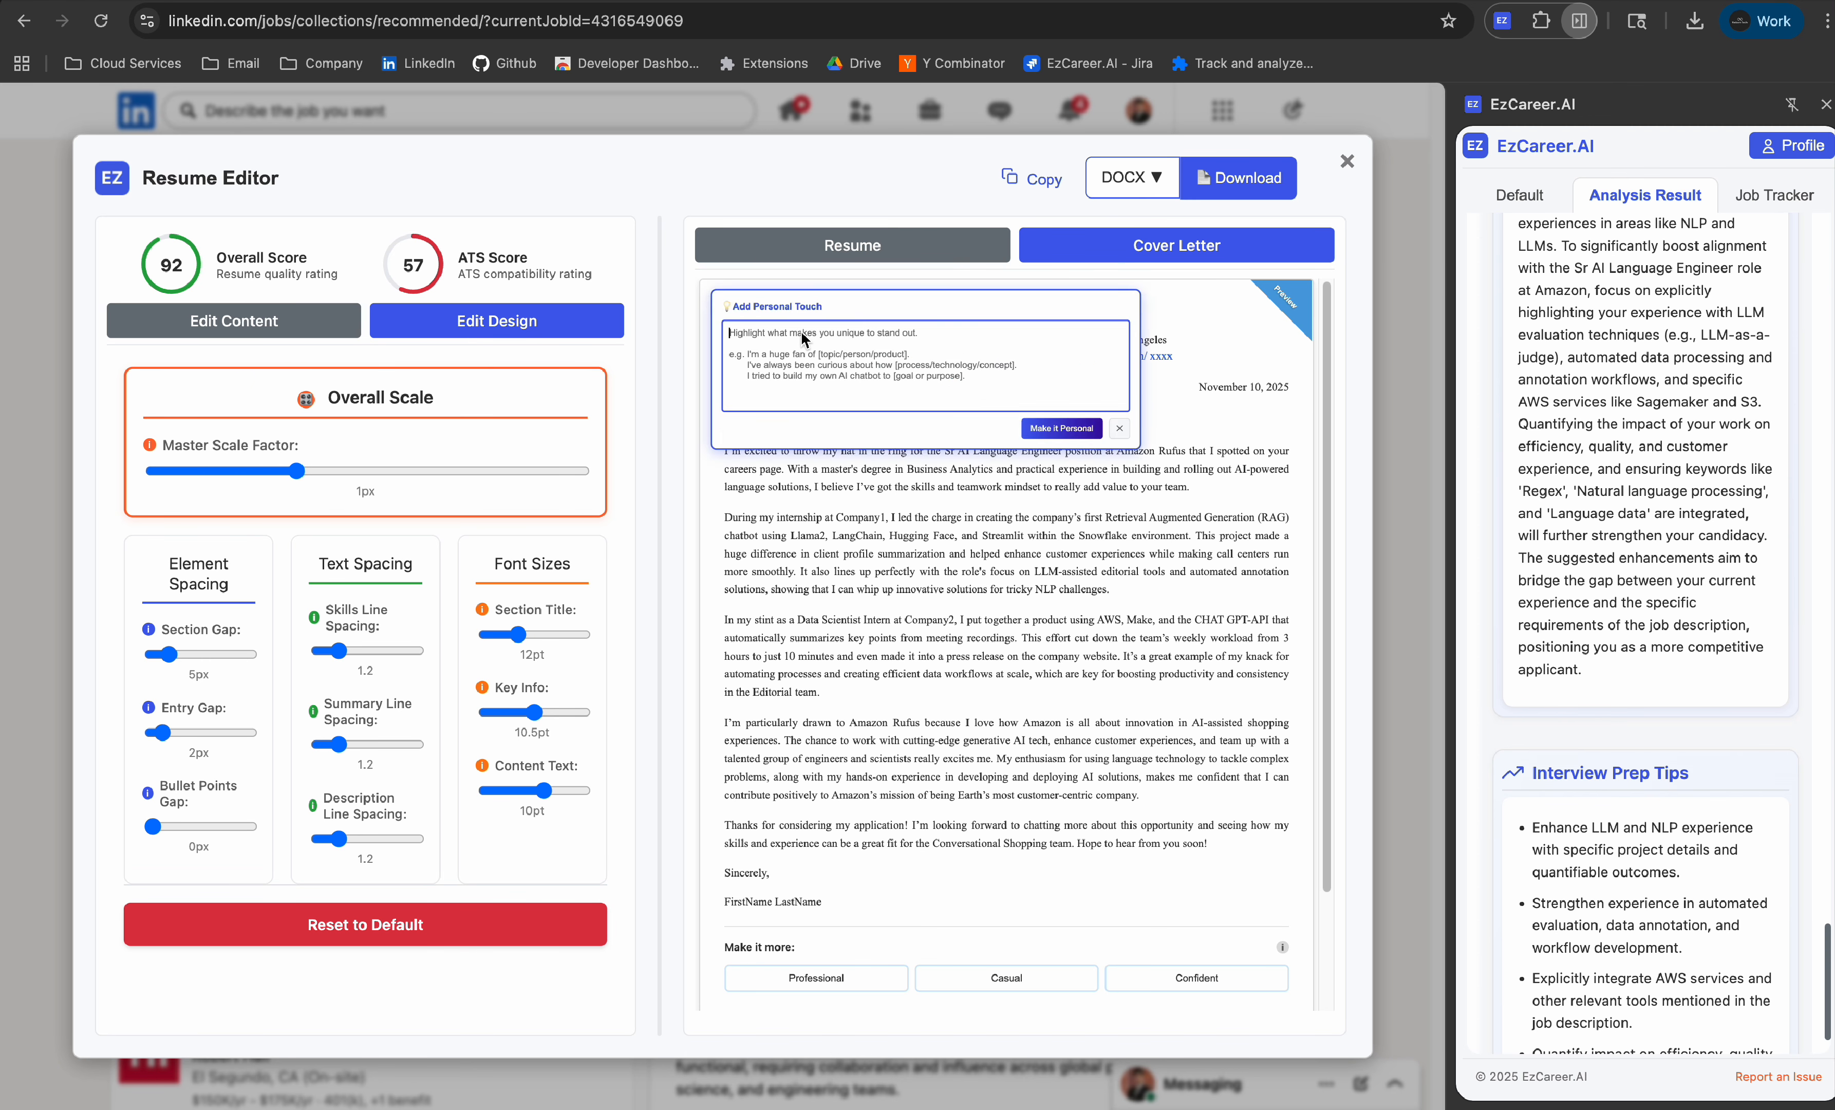
{"action": "left_click", "coordinate": [1120, 429]}
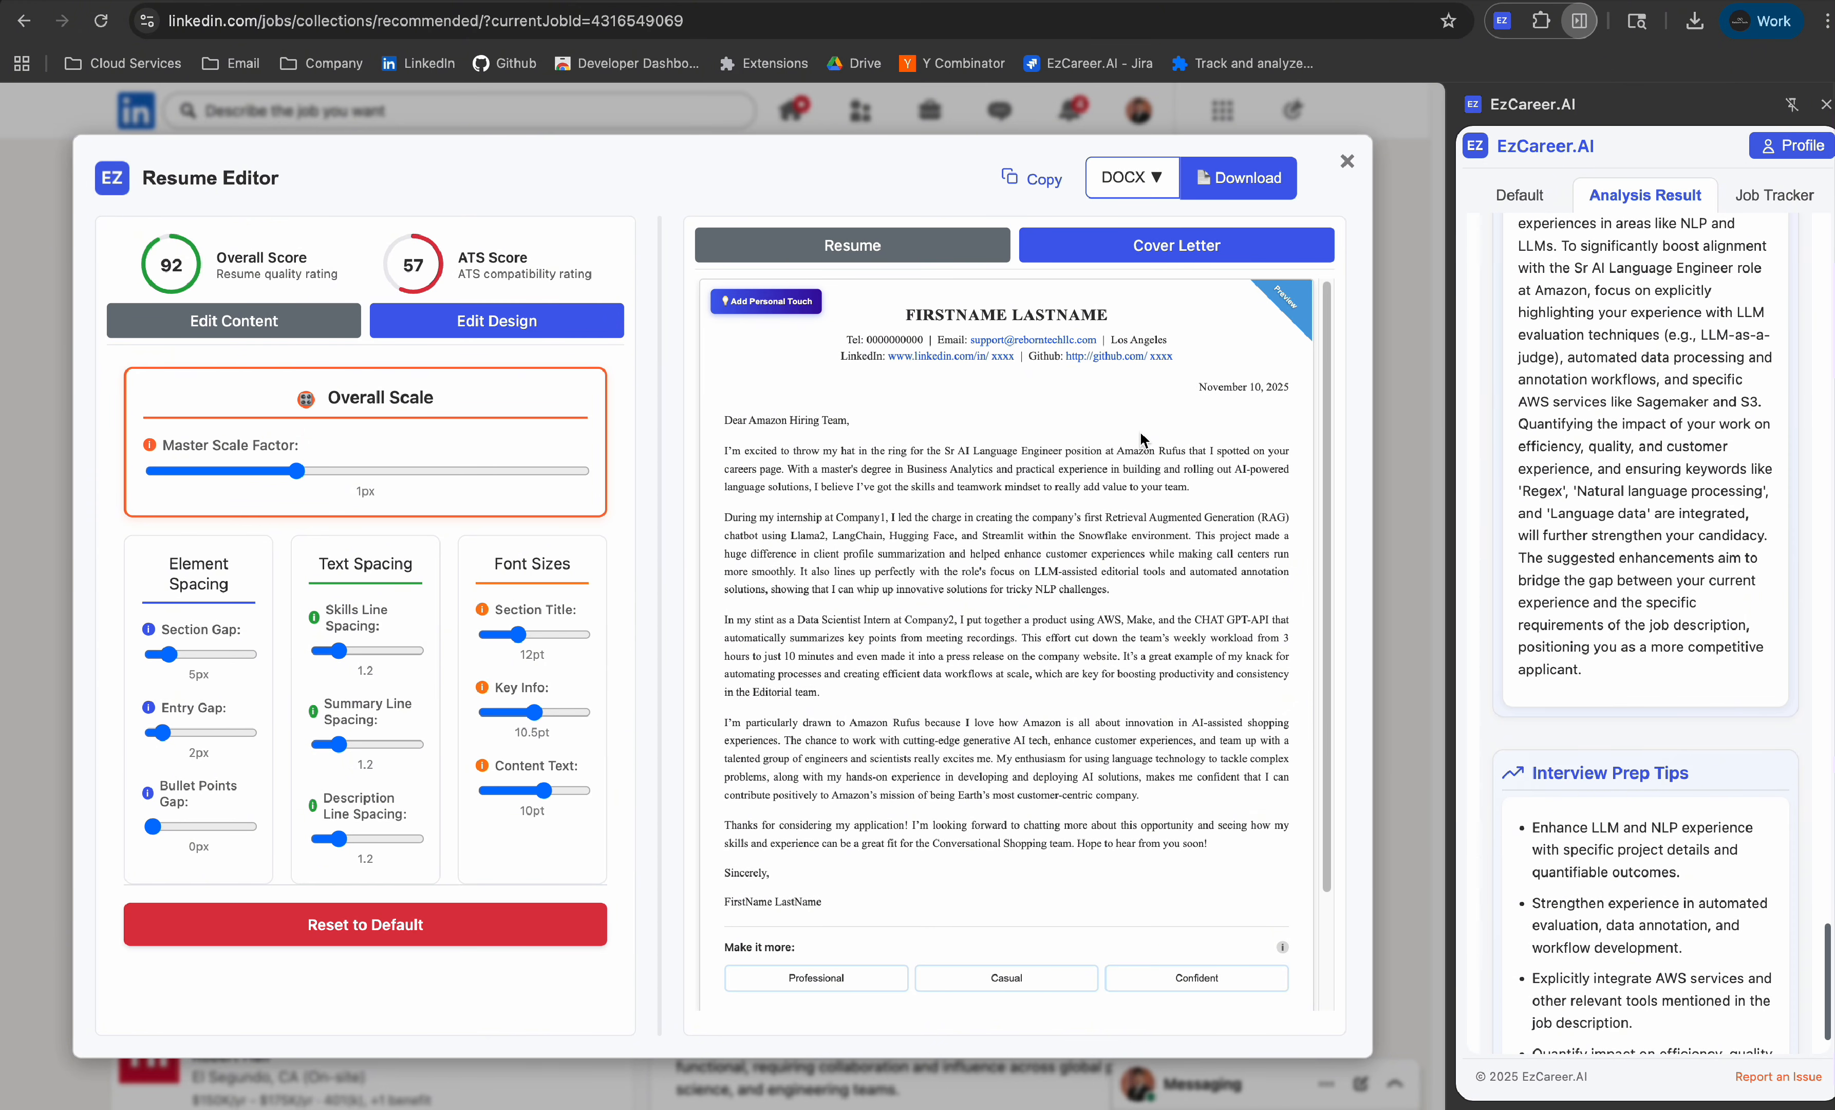
{"action": "left_click", "coordinate": [766, 300]}
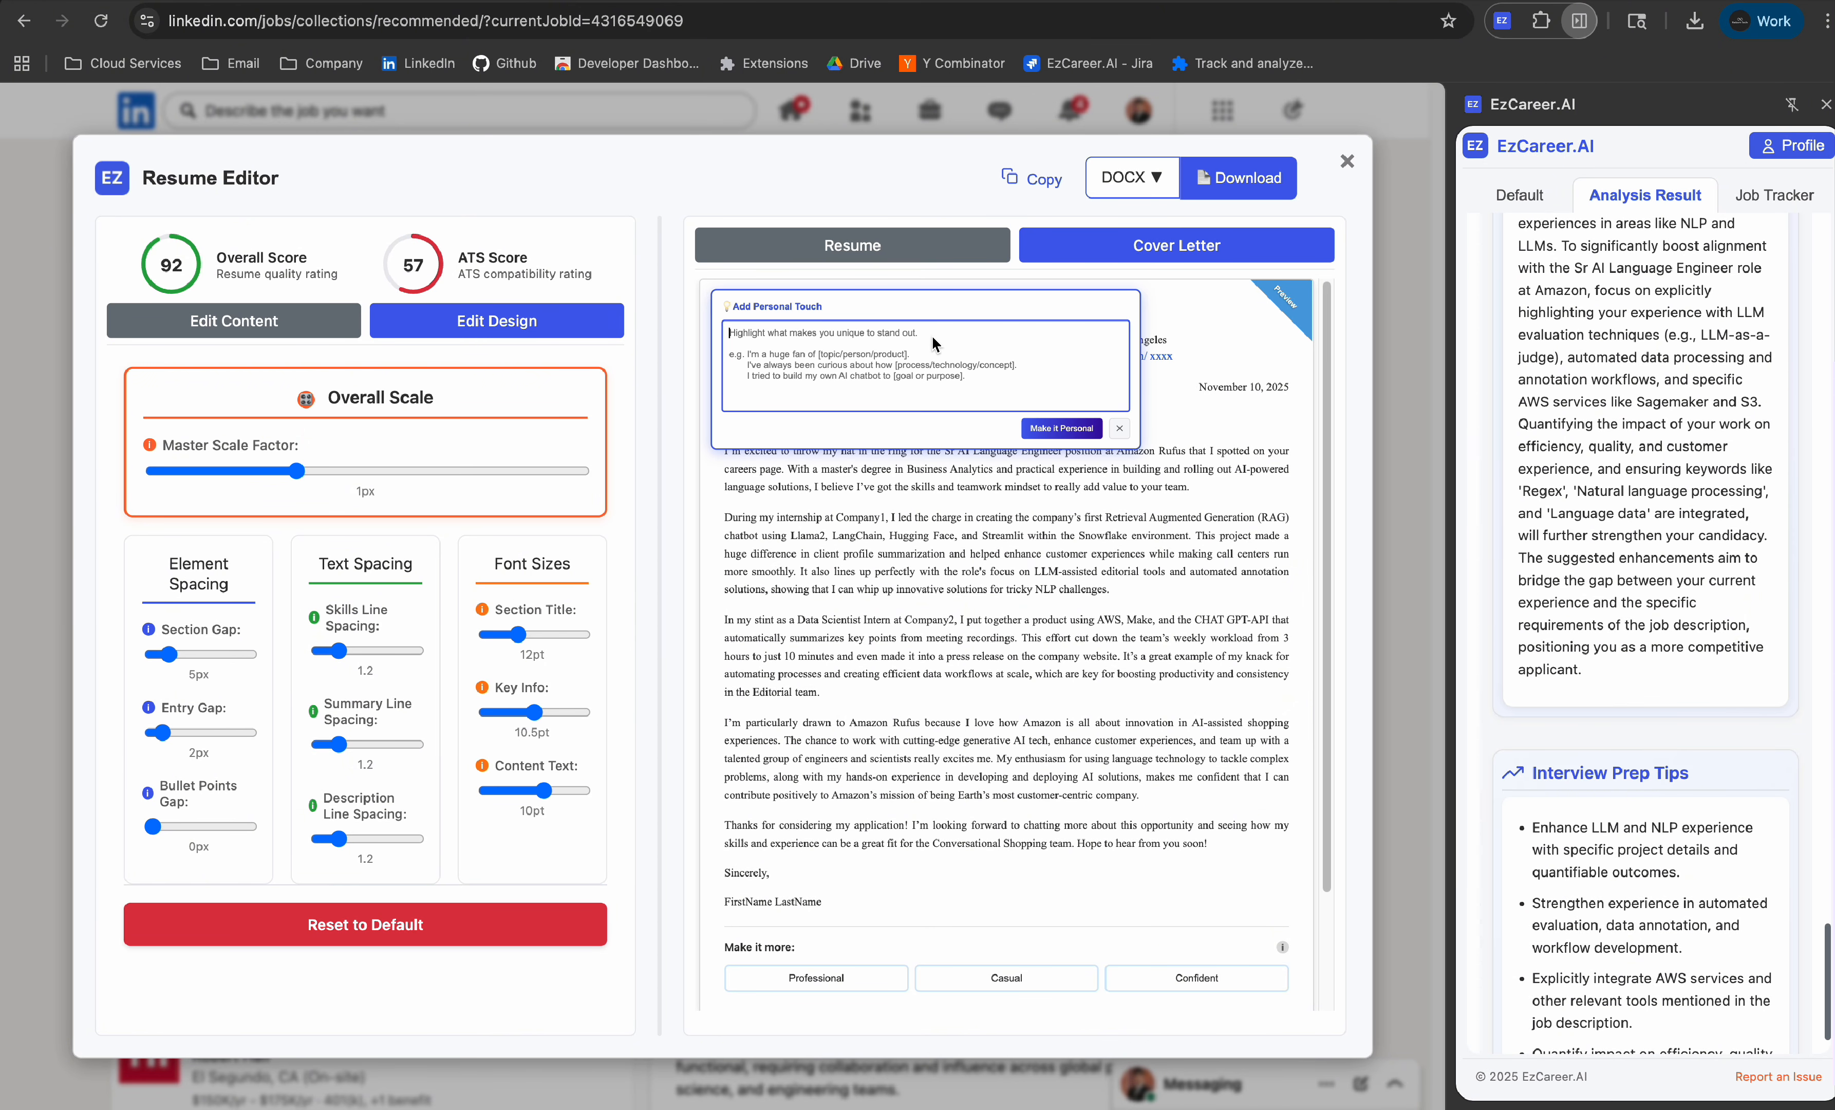
{"action": "left_click", "coordinate": [1120, 428]}
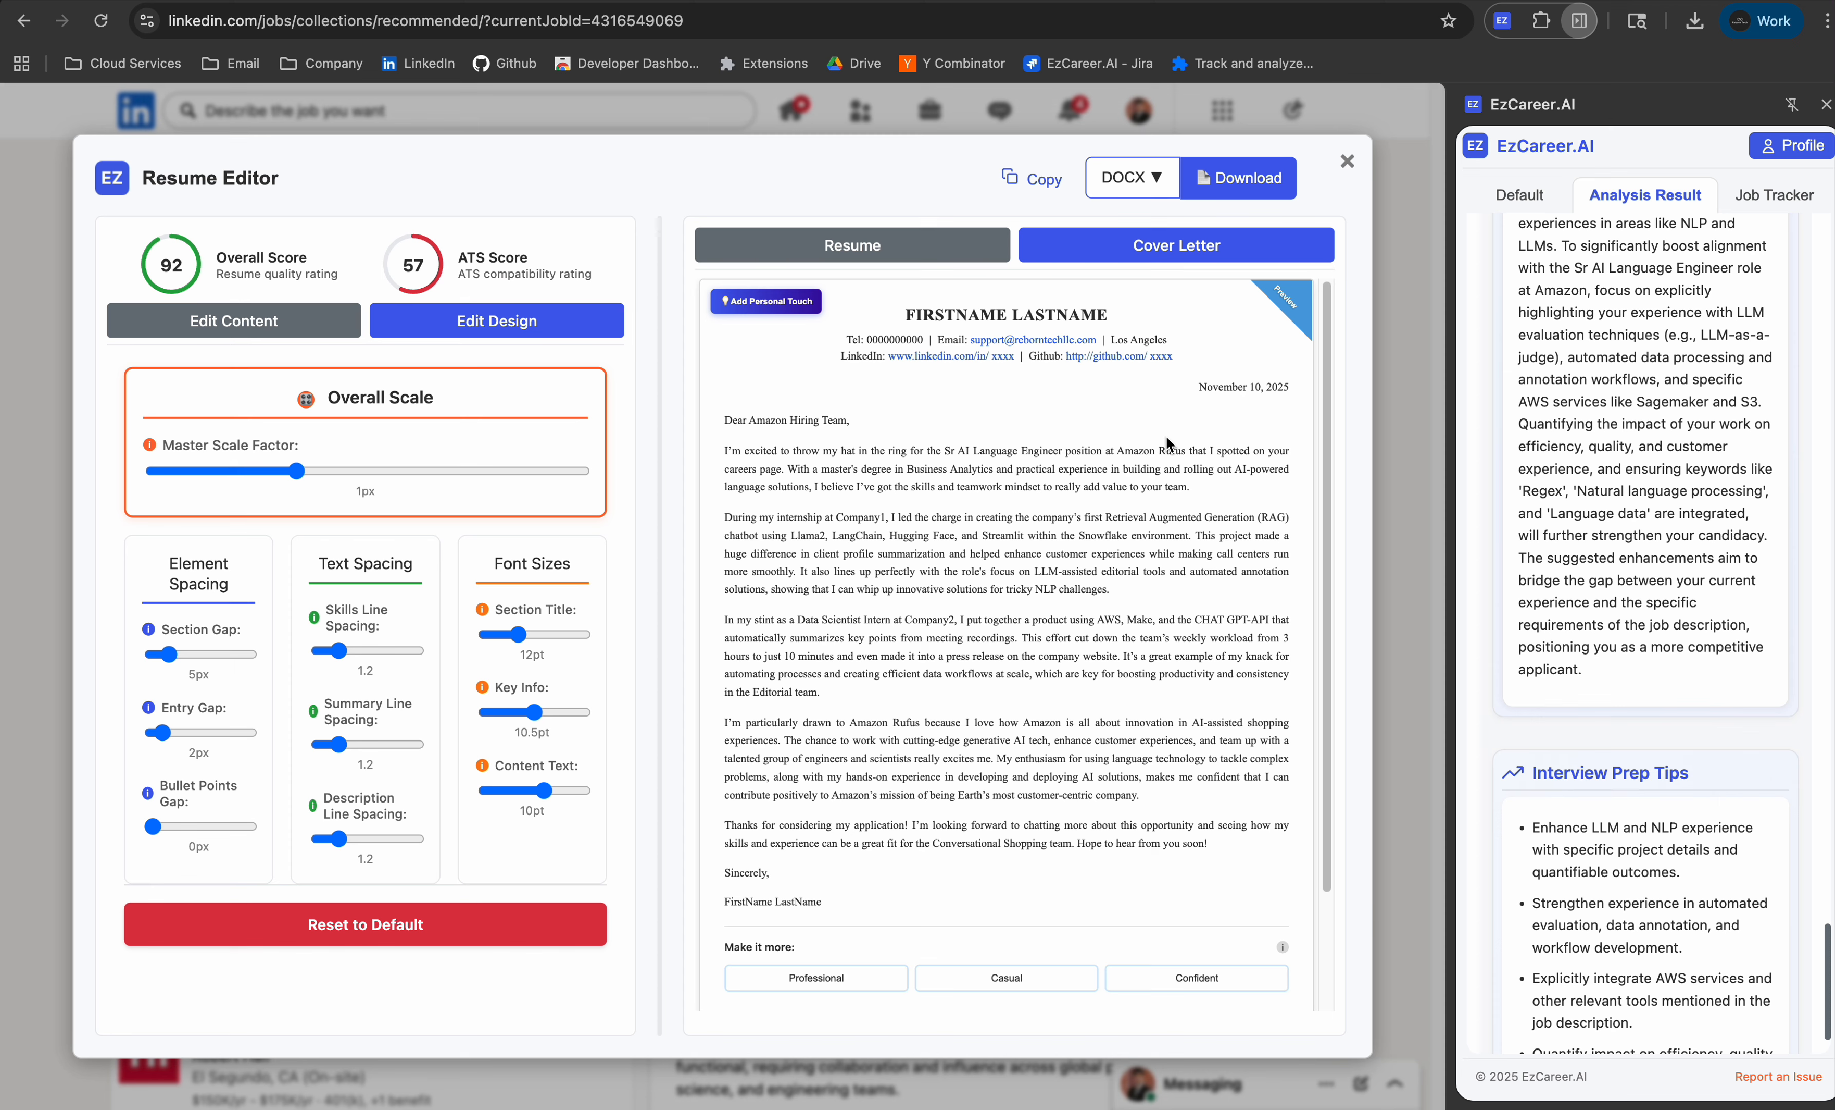
Step: Preview the cover letter as a PDF and leave the print preview without saving
{"action": "left_click", "coordinate": [1136, 184]}
{"action": "left_click", "coordinate": [1126, 229]}
{"action": "left_click", "coordinate": [1204, 187]}
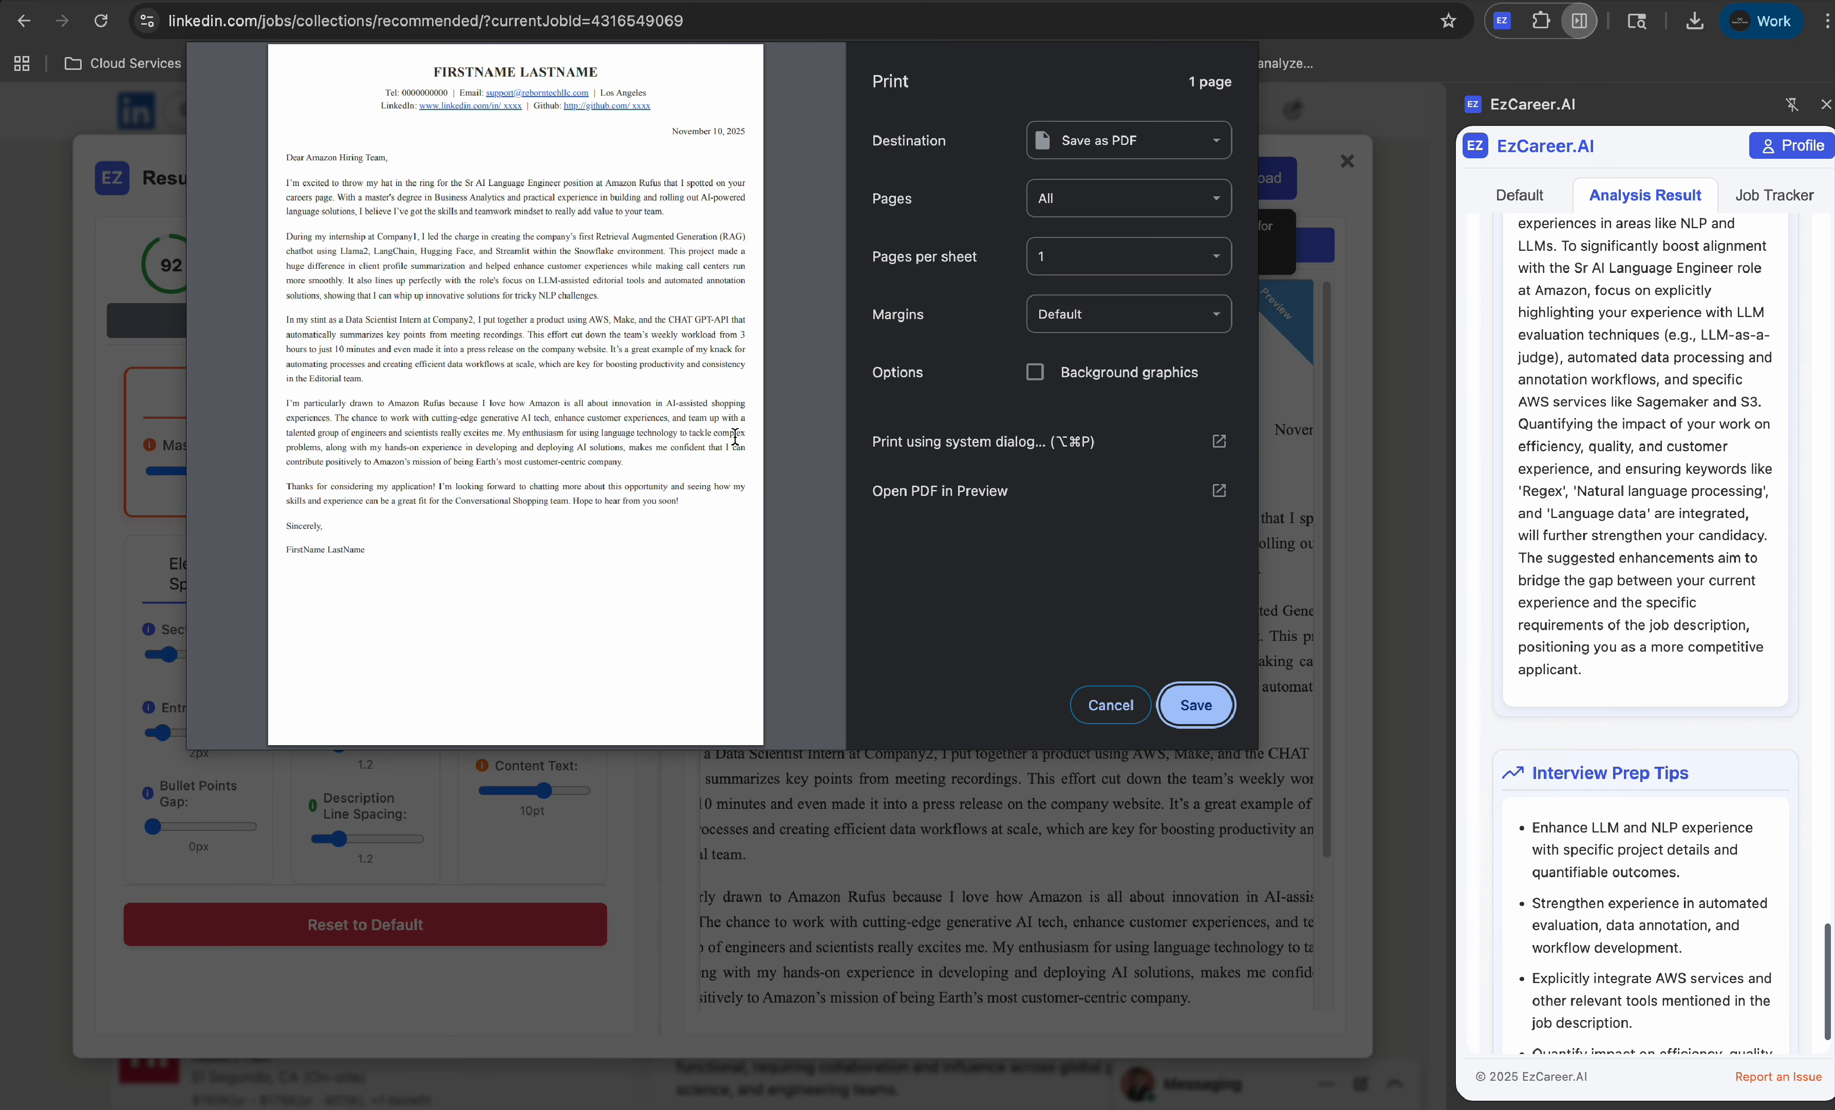
{"action": "left_click", "coordinate": [1111, 705]}
Step: Download the cover letter in DOCX format and close the Resume Editor
{"action": "left_click", "coordinate": [1137, 161]}
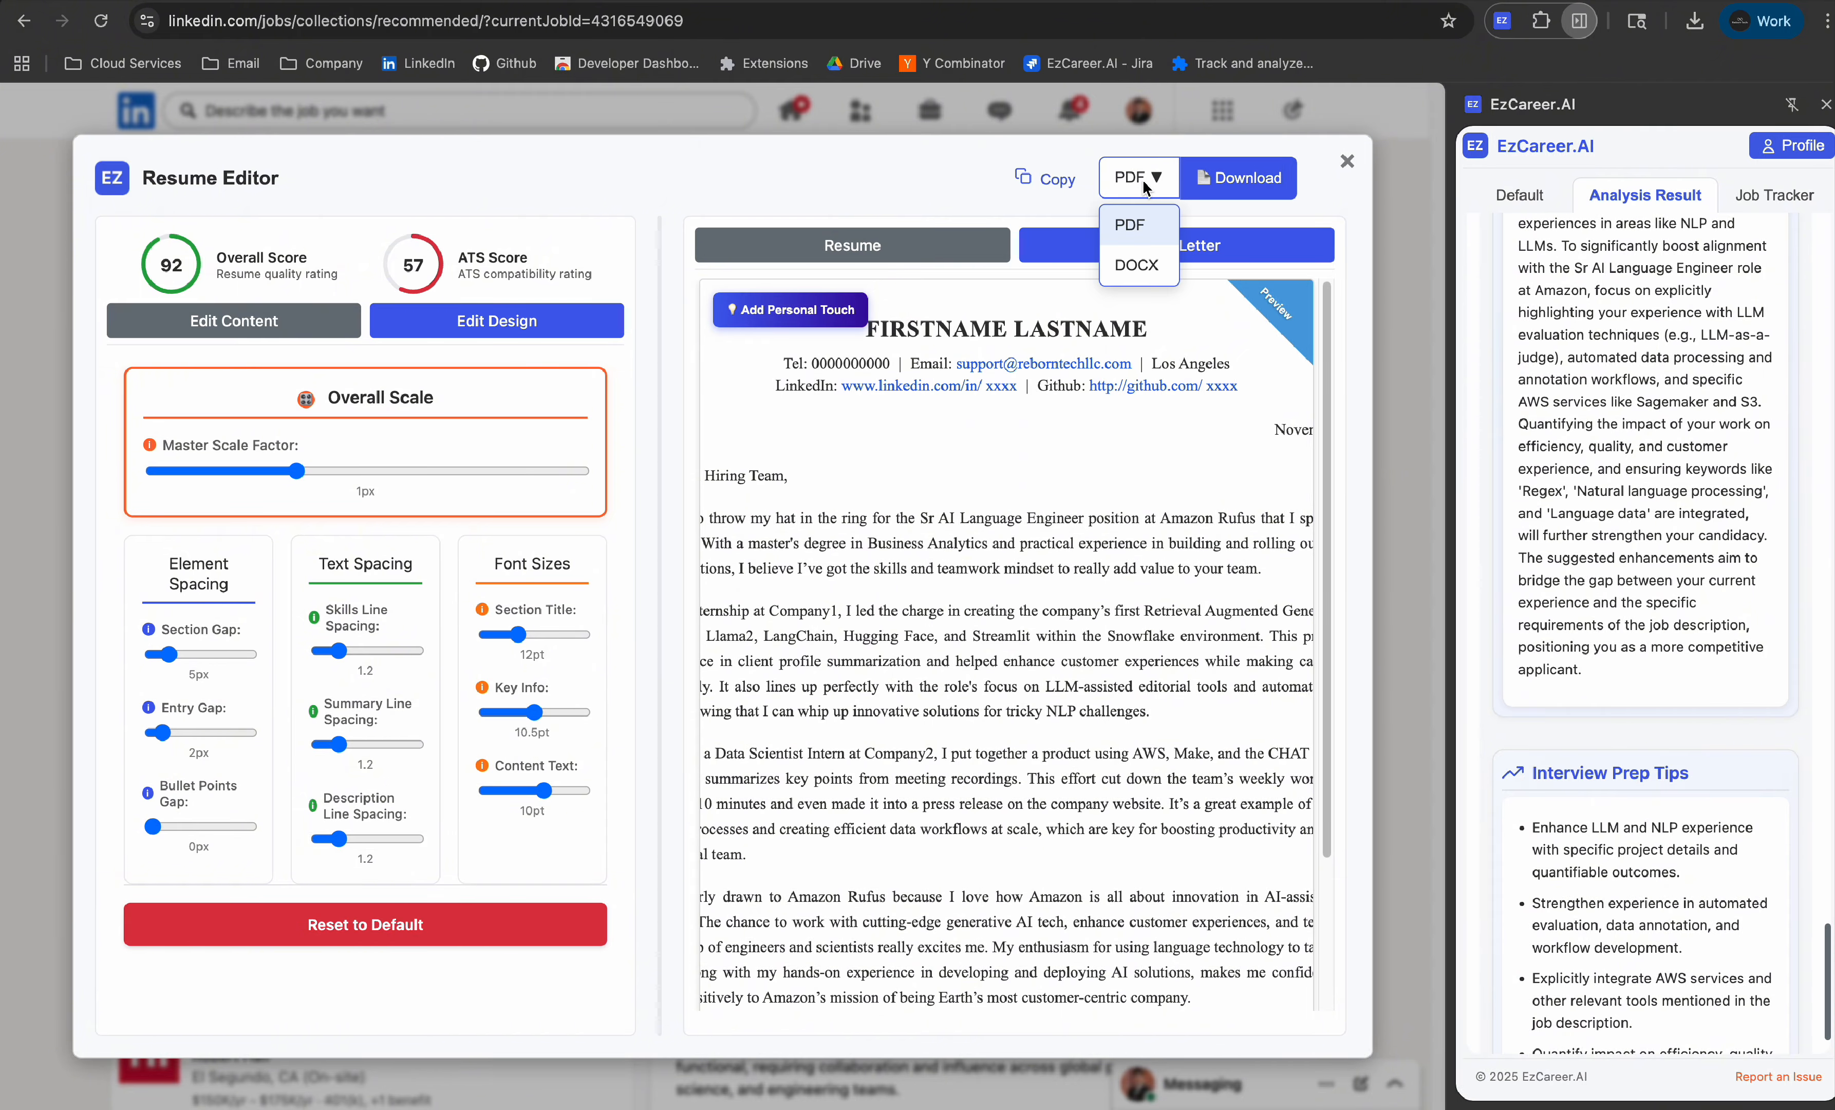
{"action": "left_click", "coordinate": [1134, 258]}
{"action": "left_click", "coordinate": [1227, 184]}
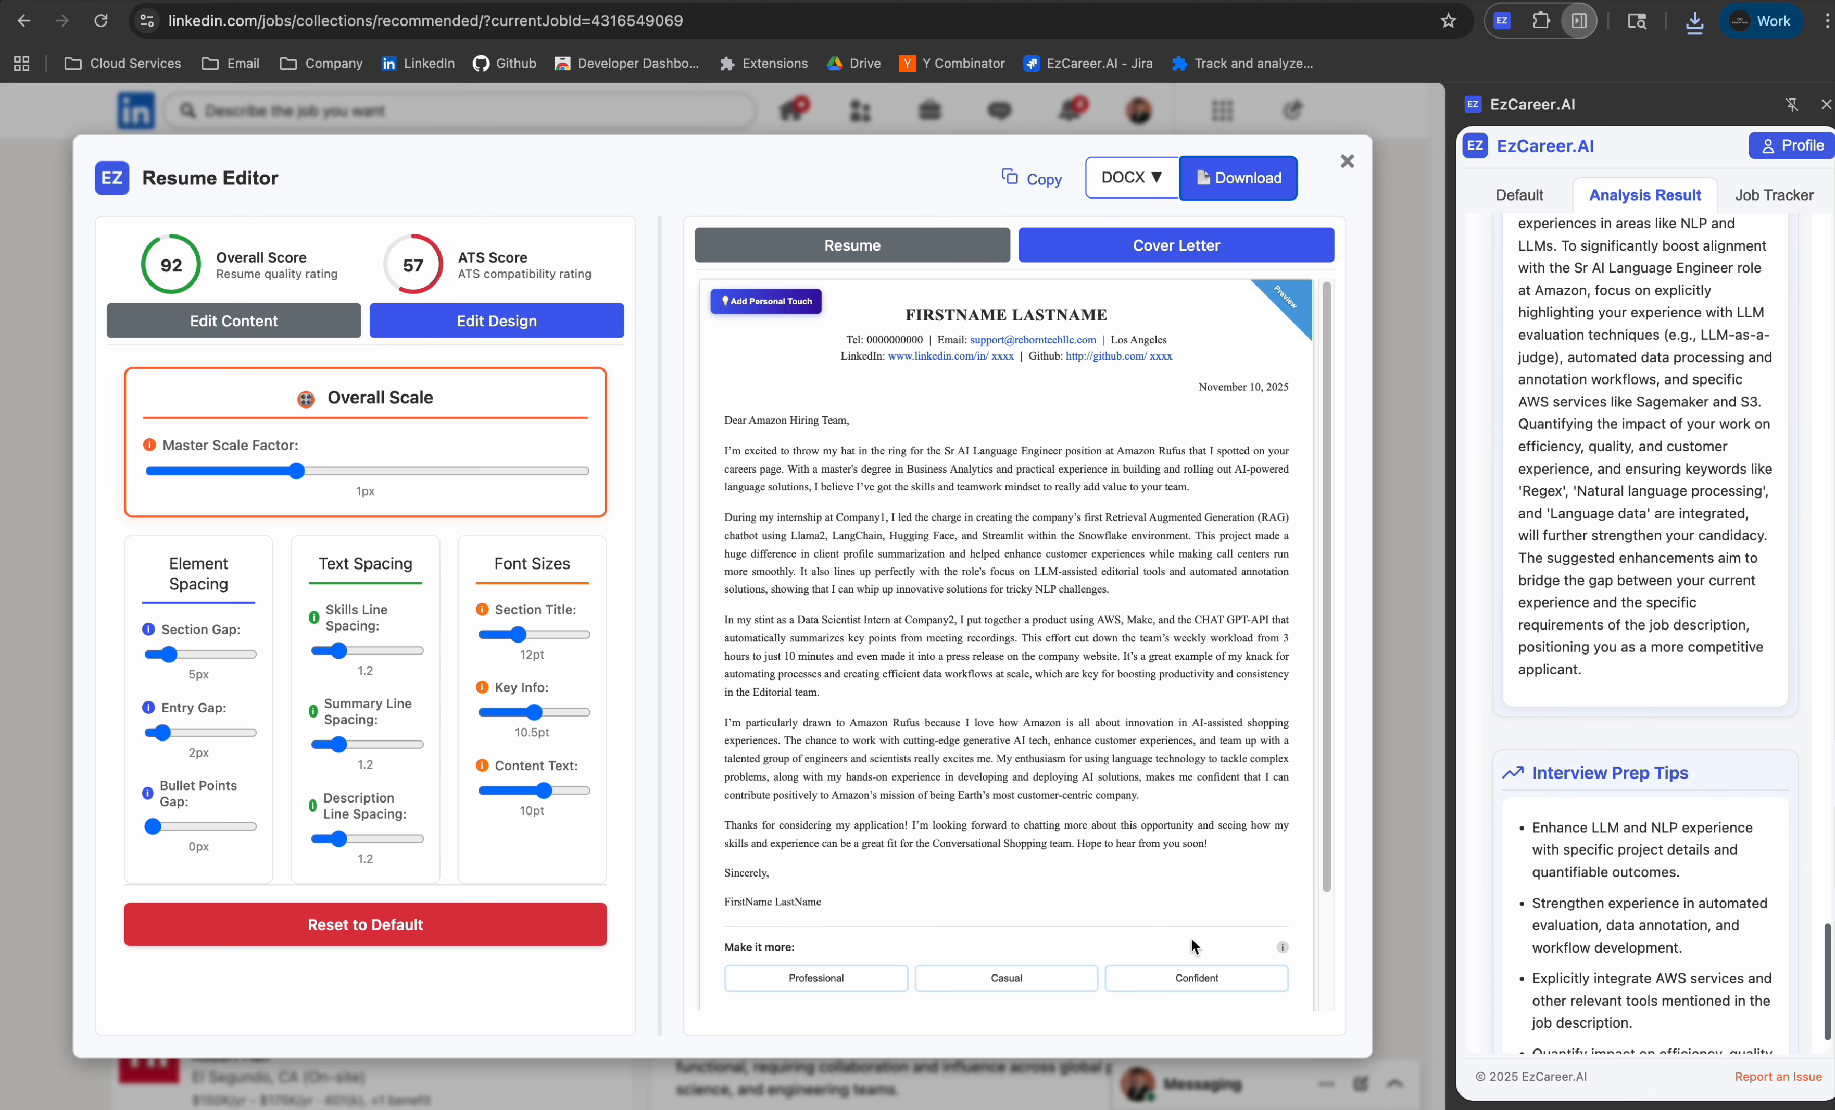
{"action": "left_click", "coordinate": [1347, 162]}
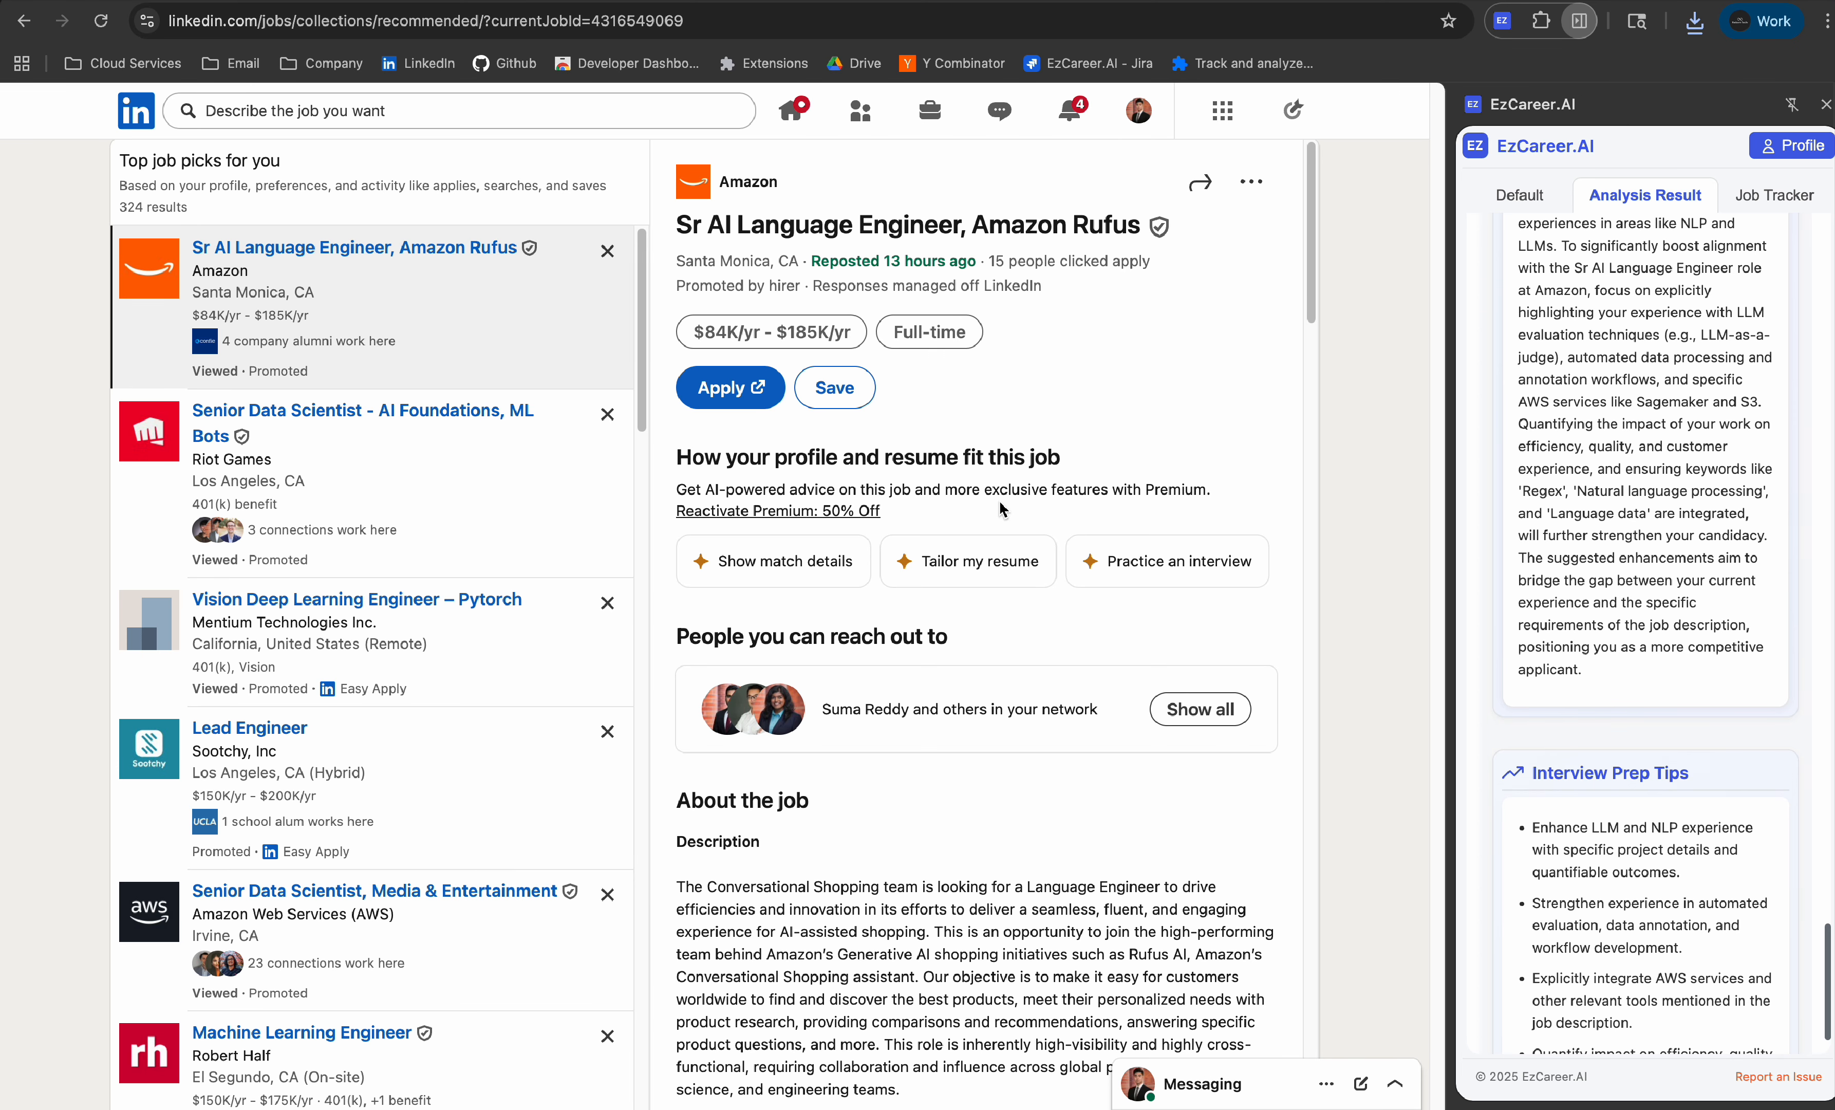
Step: Show all network contacts at Amazon for this job and open the profile of the first-degree connection who is a data scientist
{"action": "scroll", "coordinate": [1002, 509], "scroll_direction": "down", "scroll_amount": 4}
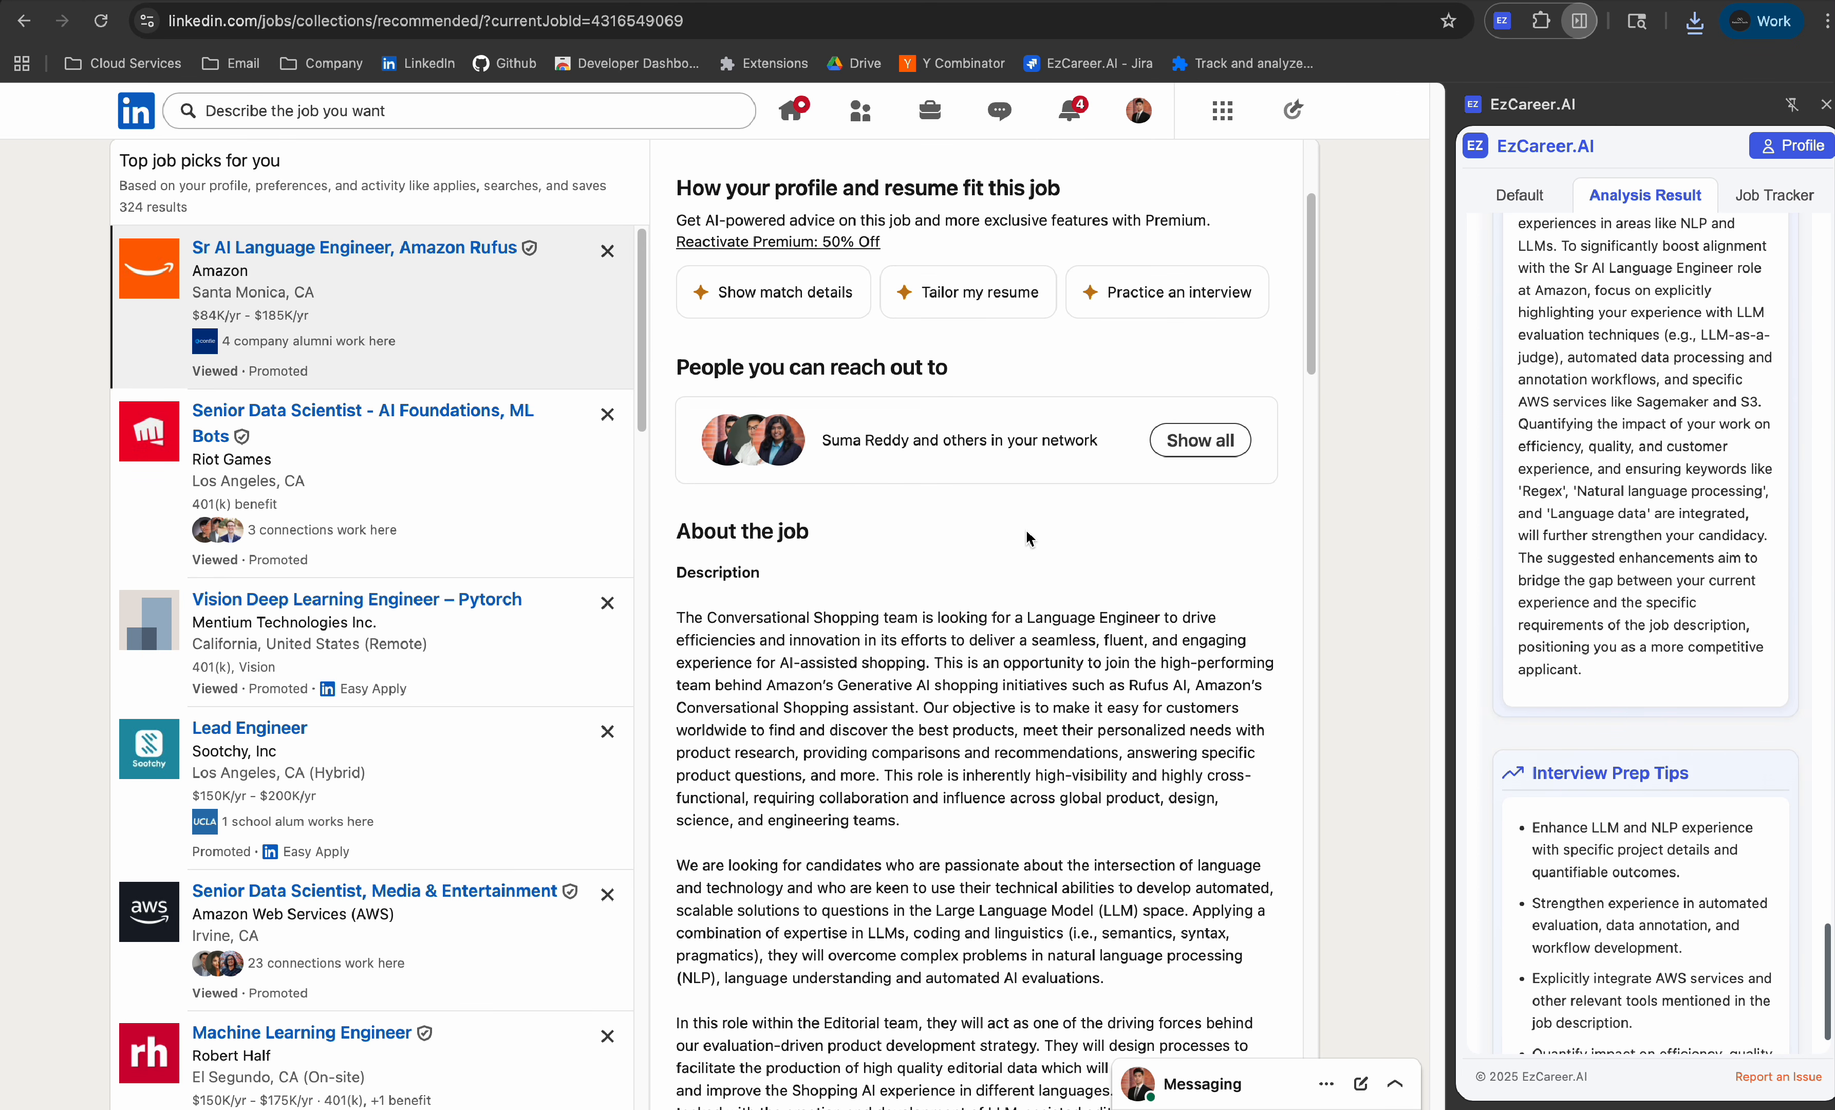
{"action": "left_click", "coordinate": [1189, 446]}
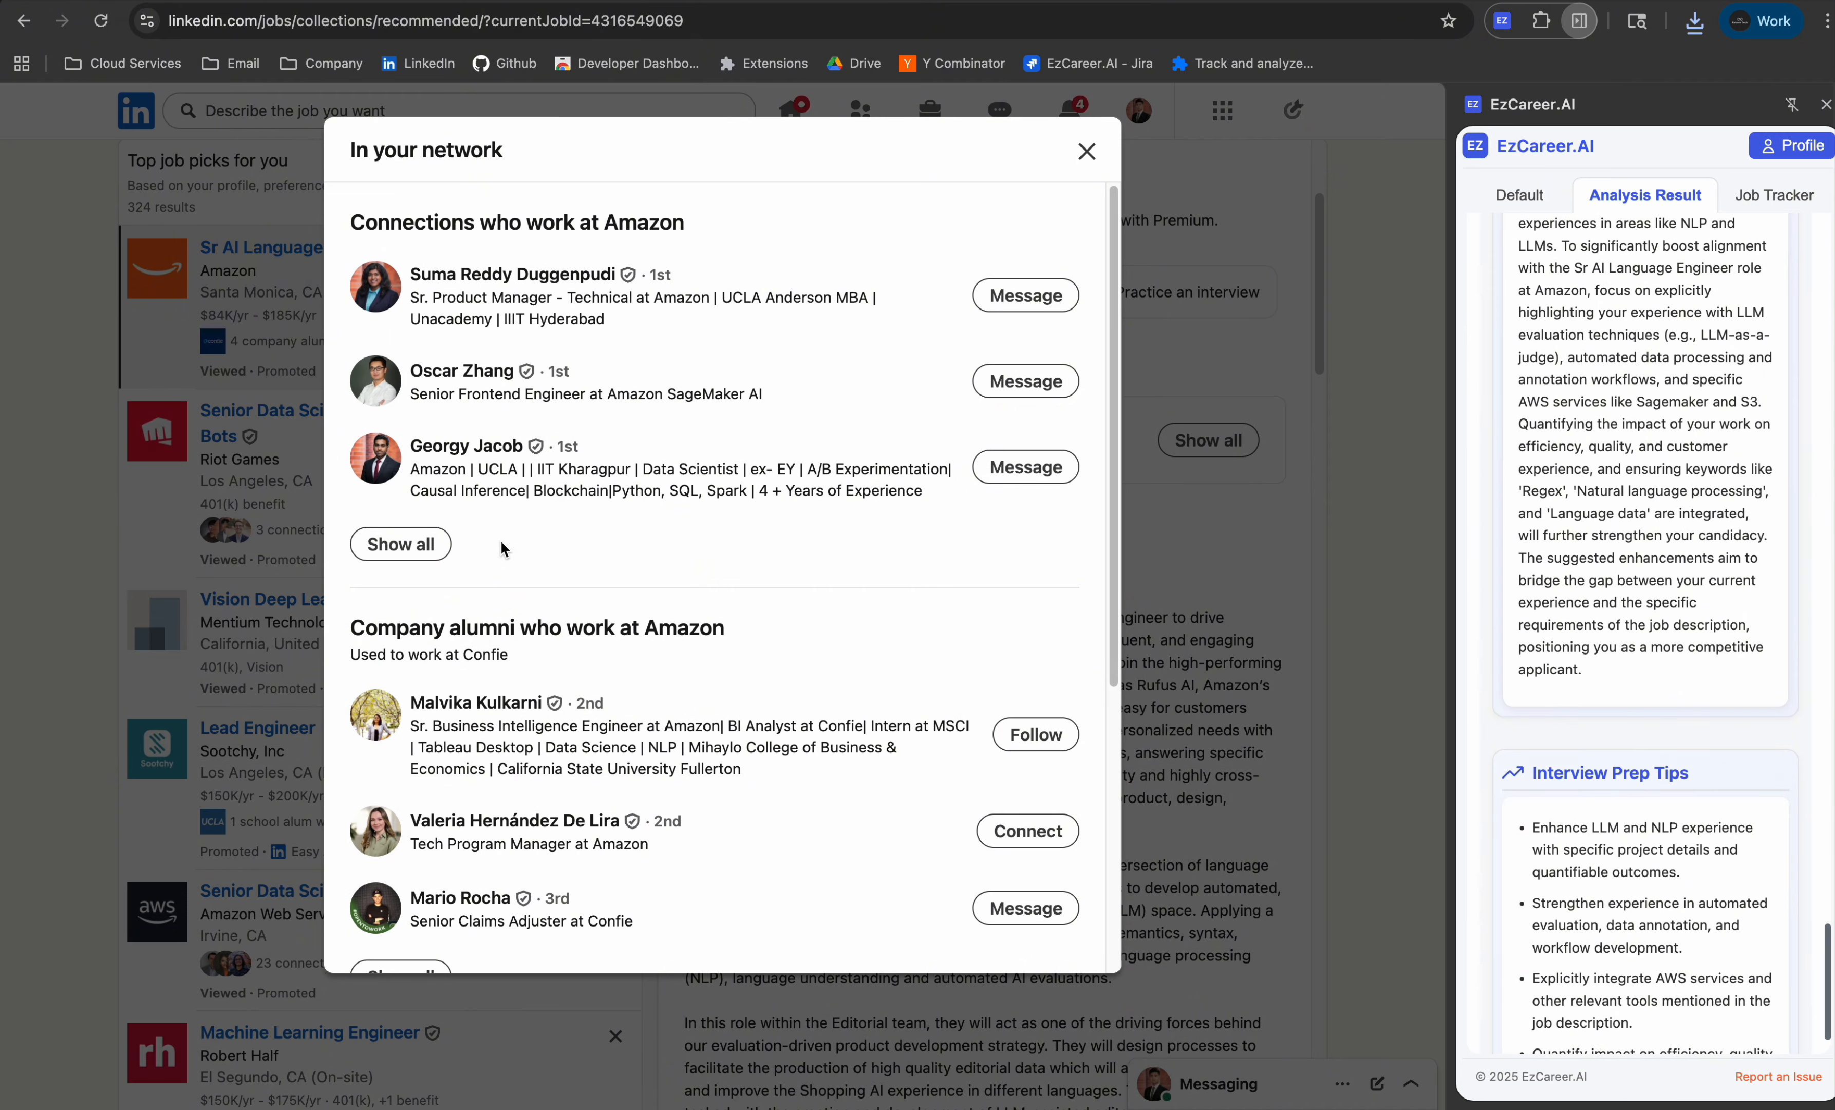
{"action": "left_click", "coordinate": [469, 444]}
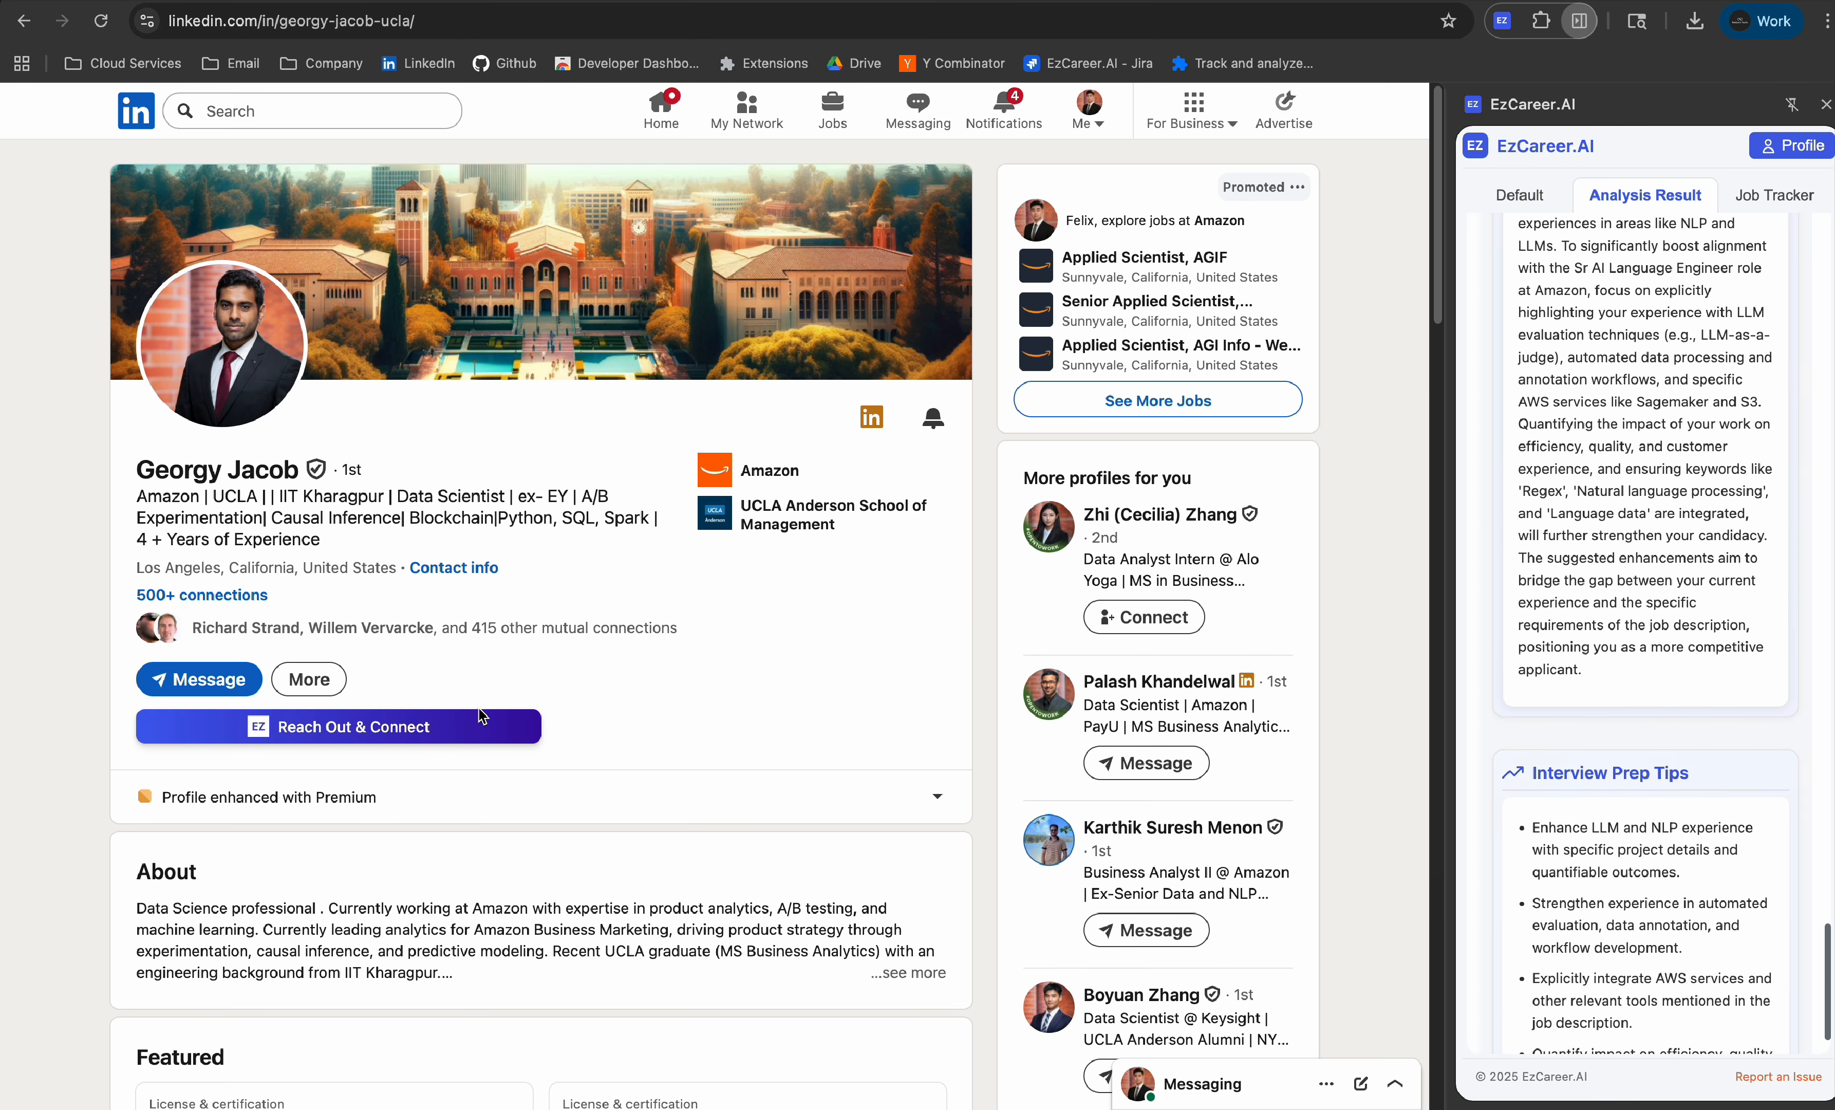
Step: Open the EzCareer.AI Message Generator for this connection and choose the Reaching Out option
{"action": "left_click", "coordinate": [351, 729]}
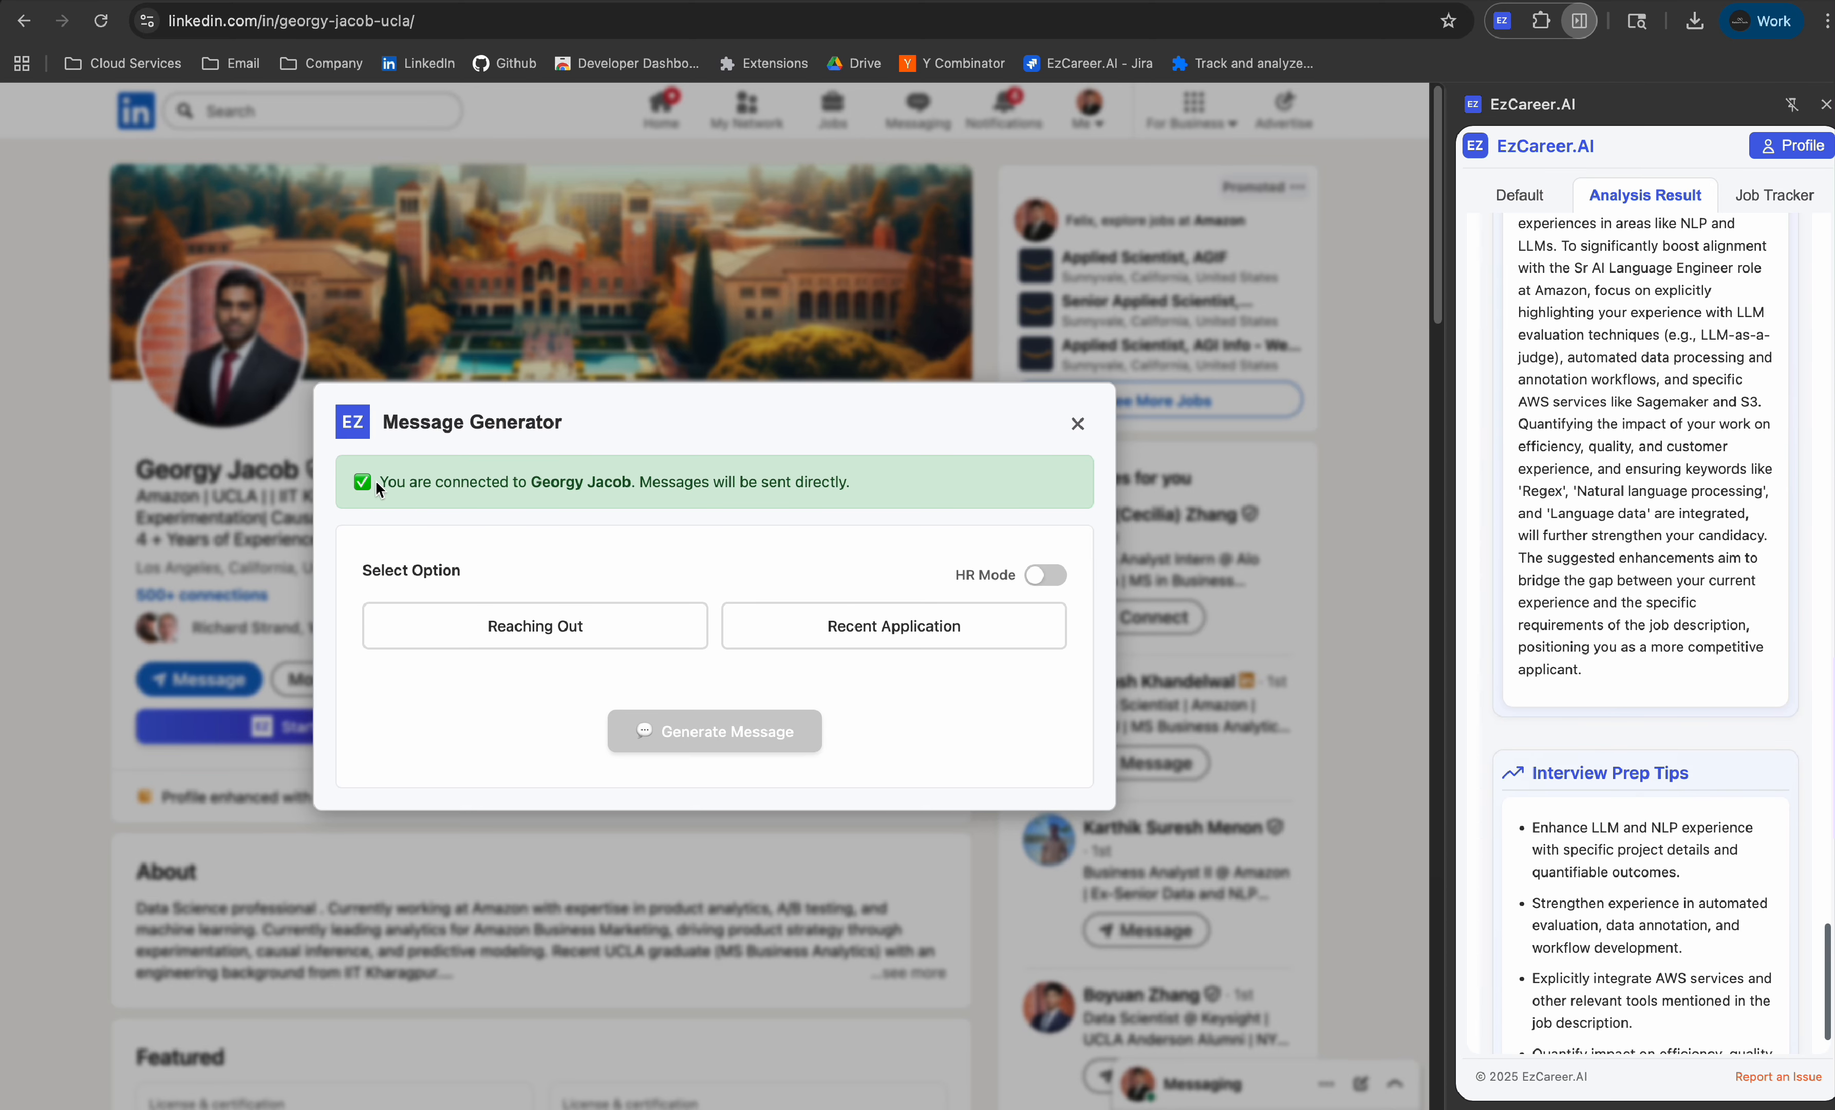
{"action": "left_click_drag", "start_coordinate": [376, 480], "coordinate": [821, 487]}
{"action": "left_click", "coordinate": [808, 548]}
{"action": "left_click", "coordinate": [568, 638]}
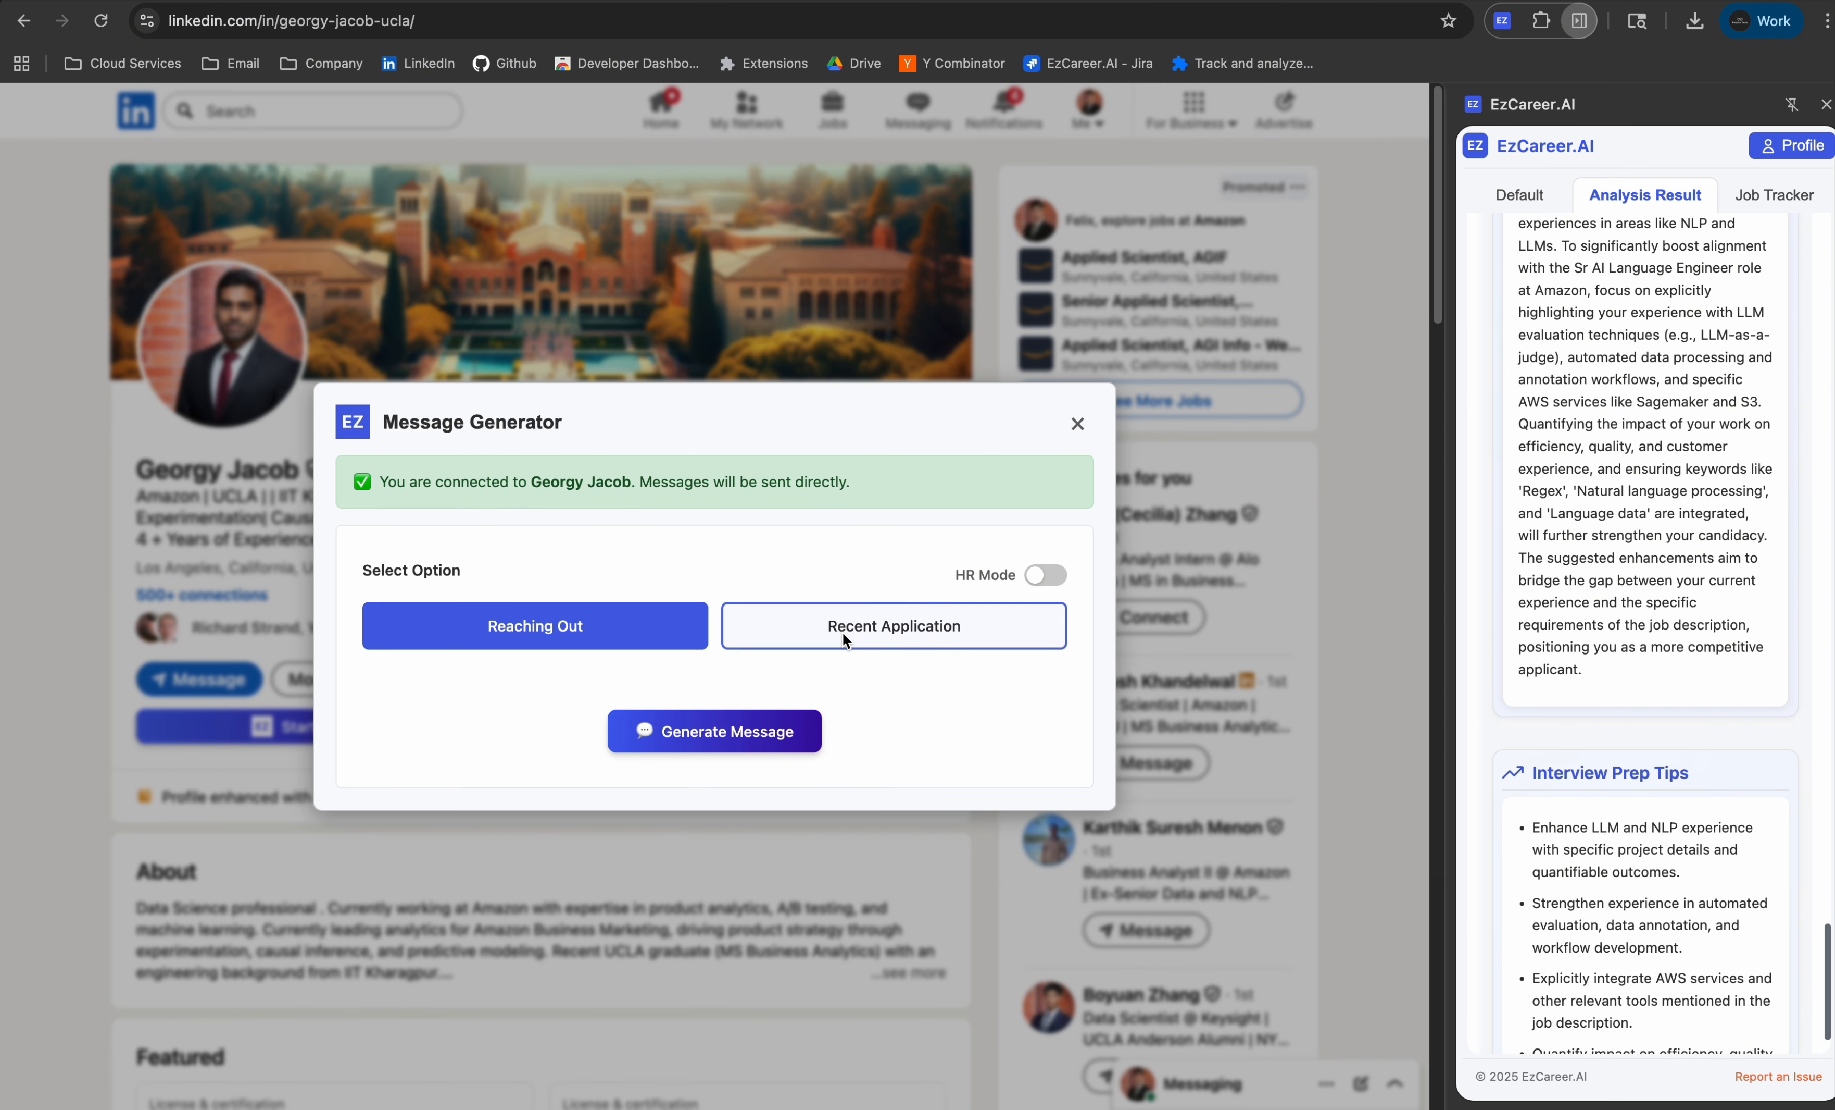
Step: Try the Recent Application option with the Sr AI Language Engineer, Amazon Rufus job and HR Mode switched on and off
{"action": "left_click", "coordinate": [842, 631]}
{"action": "left_click", "coordinate": [523, 377]}
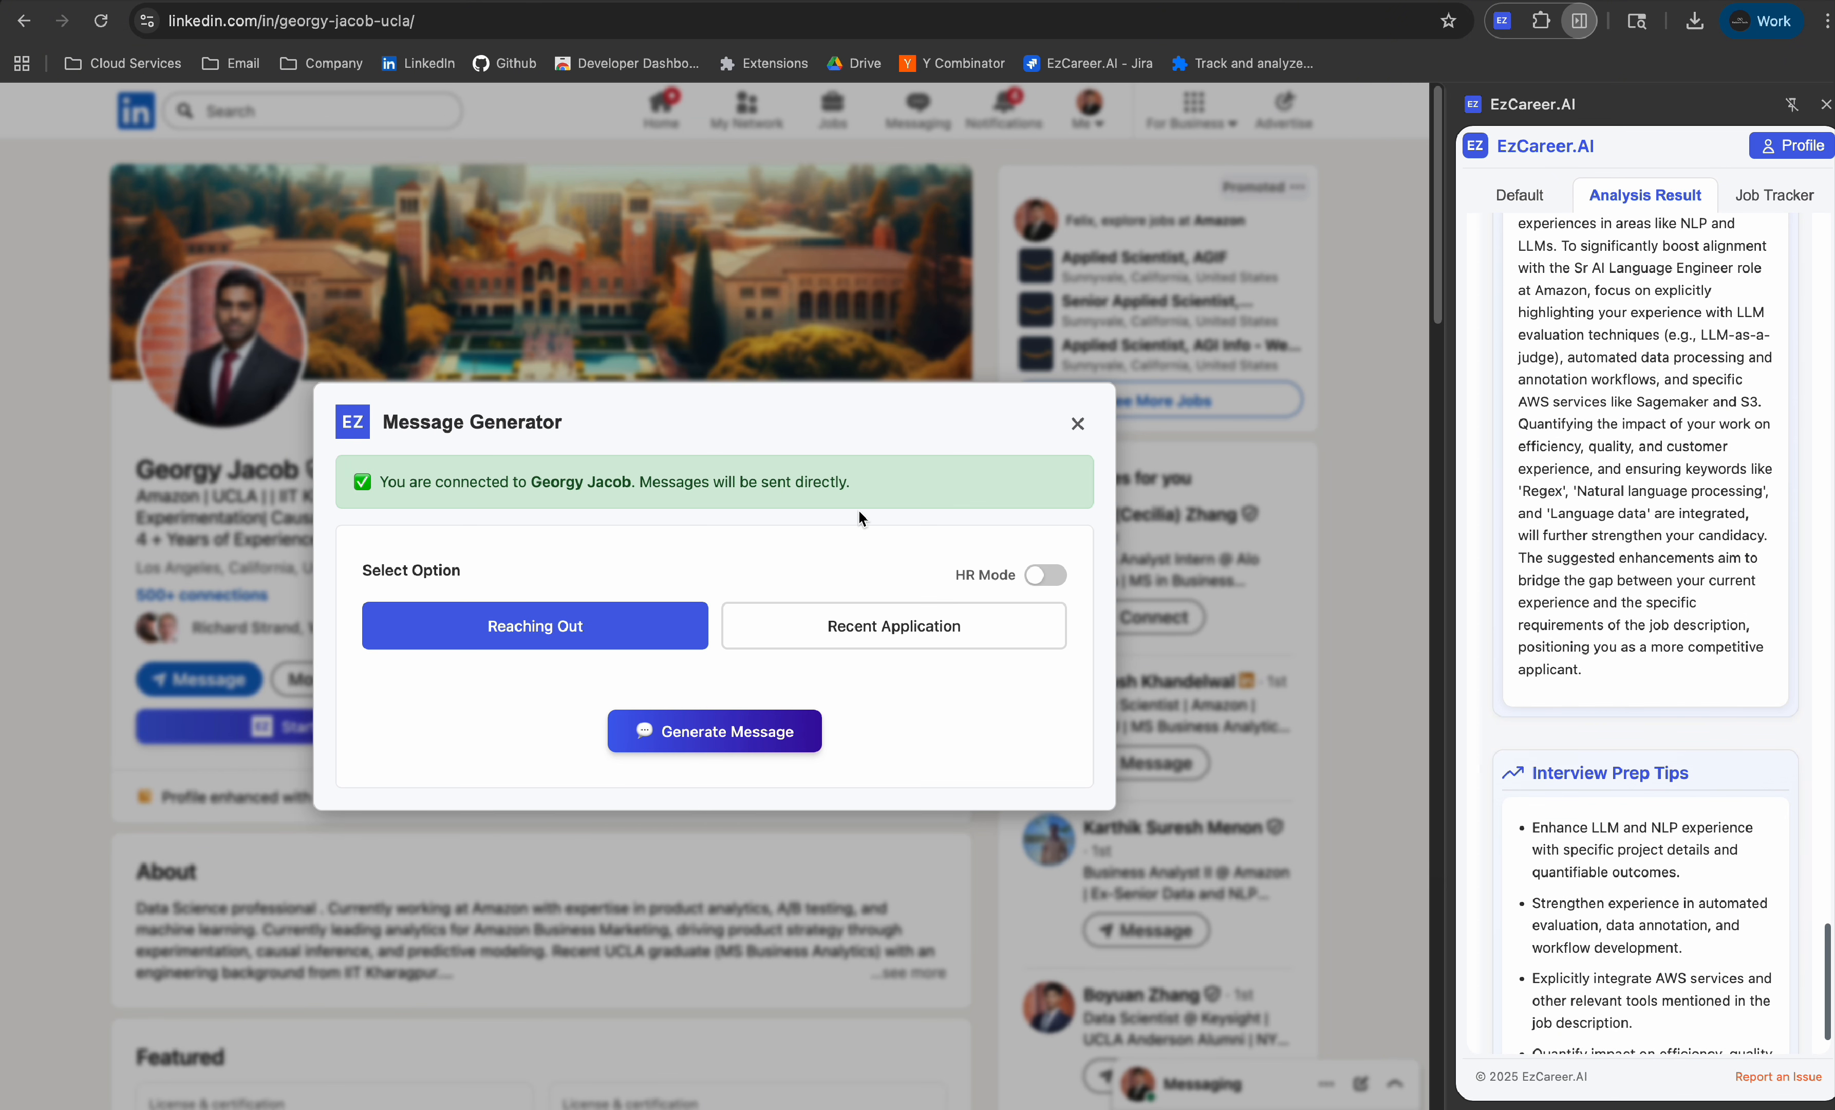
{"action": "left_click", "coordinate": [838, 631]}
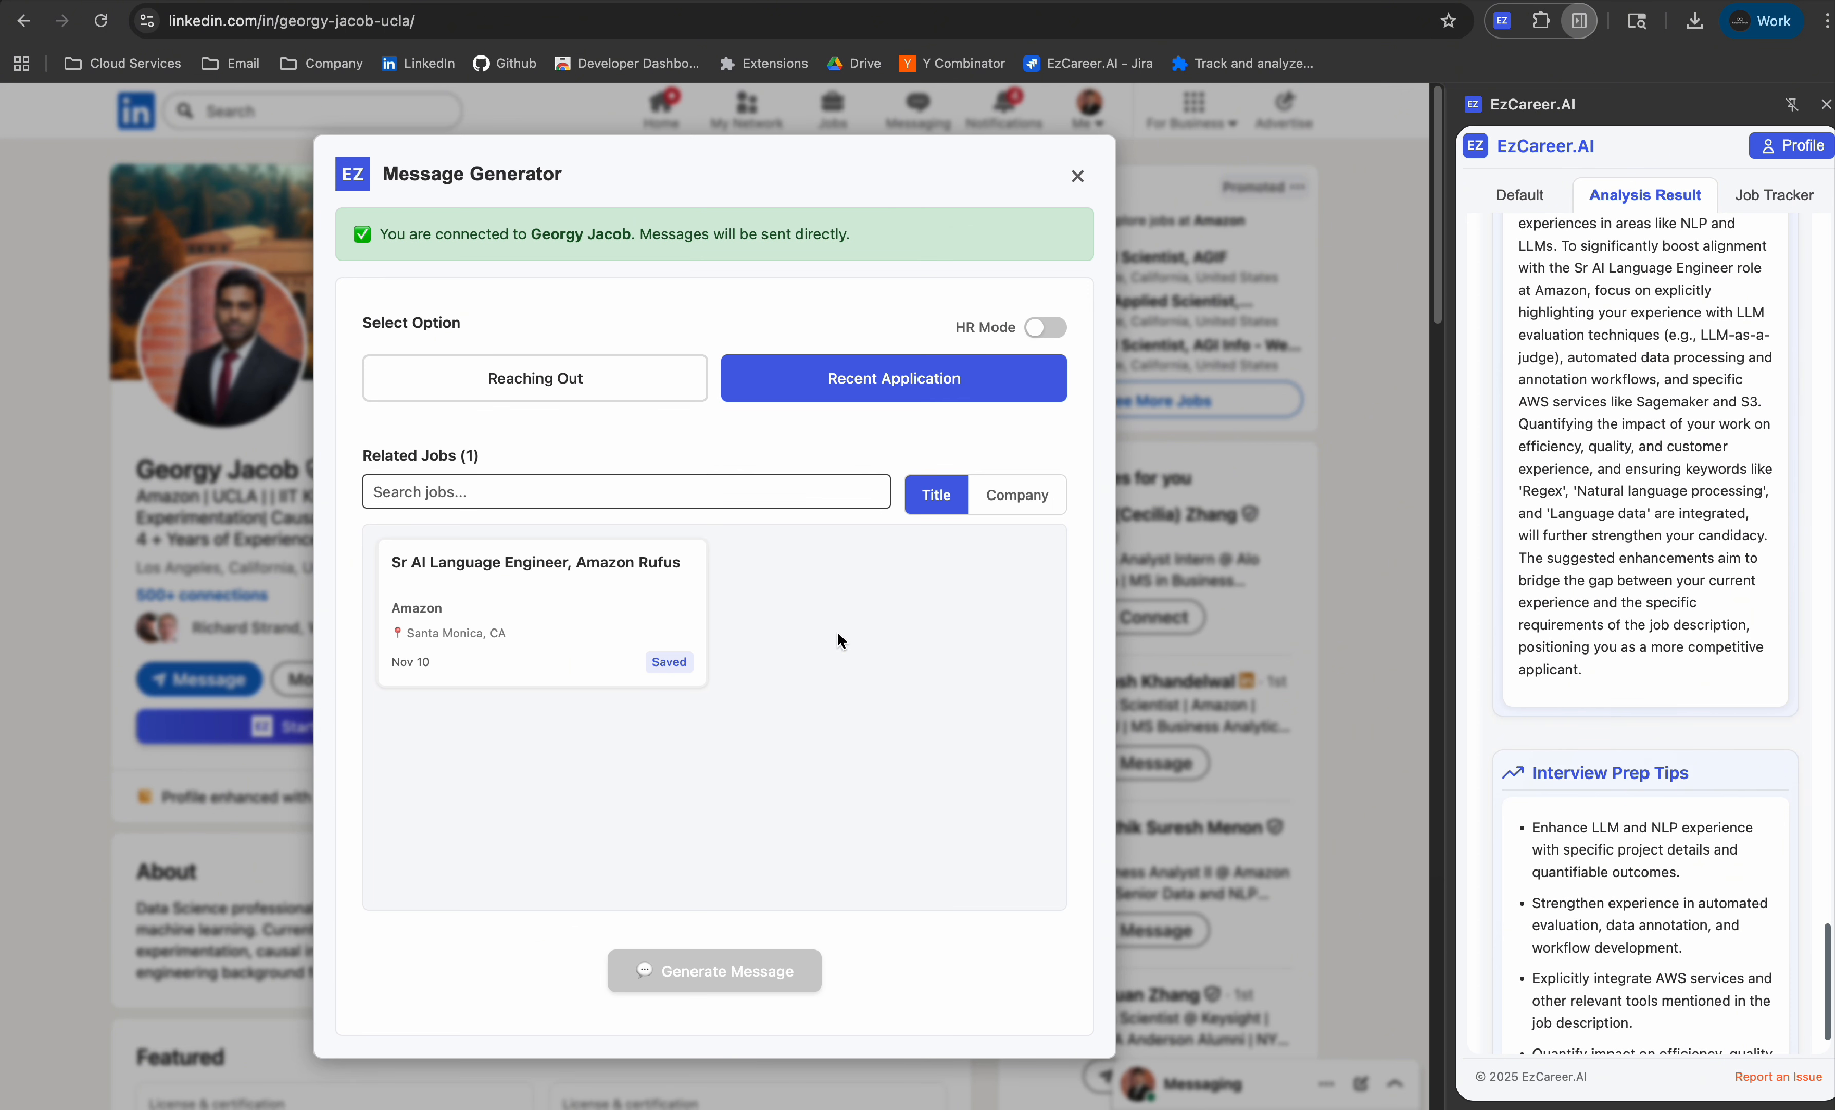
{"action": "left_click", "coordinate": [589, 571]}
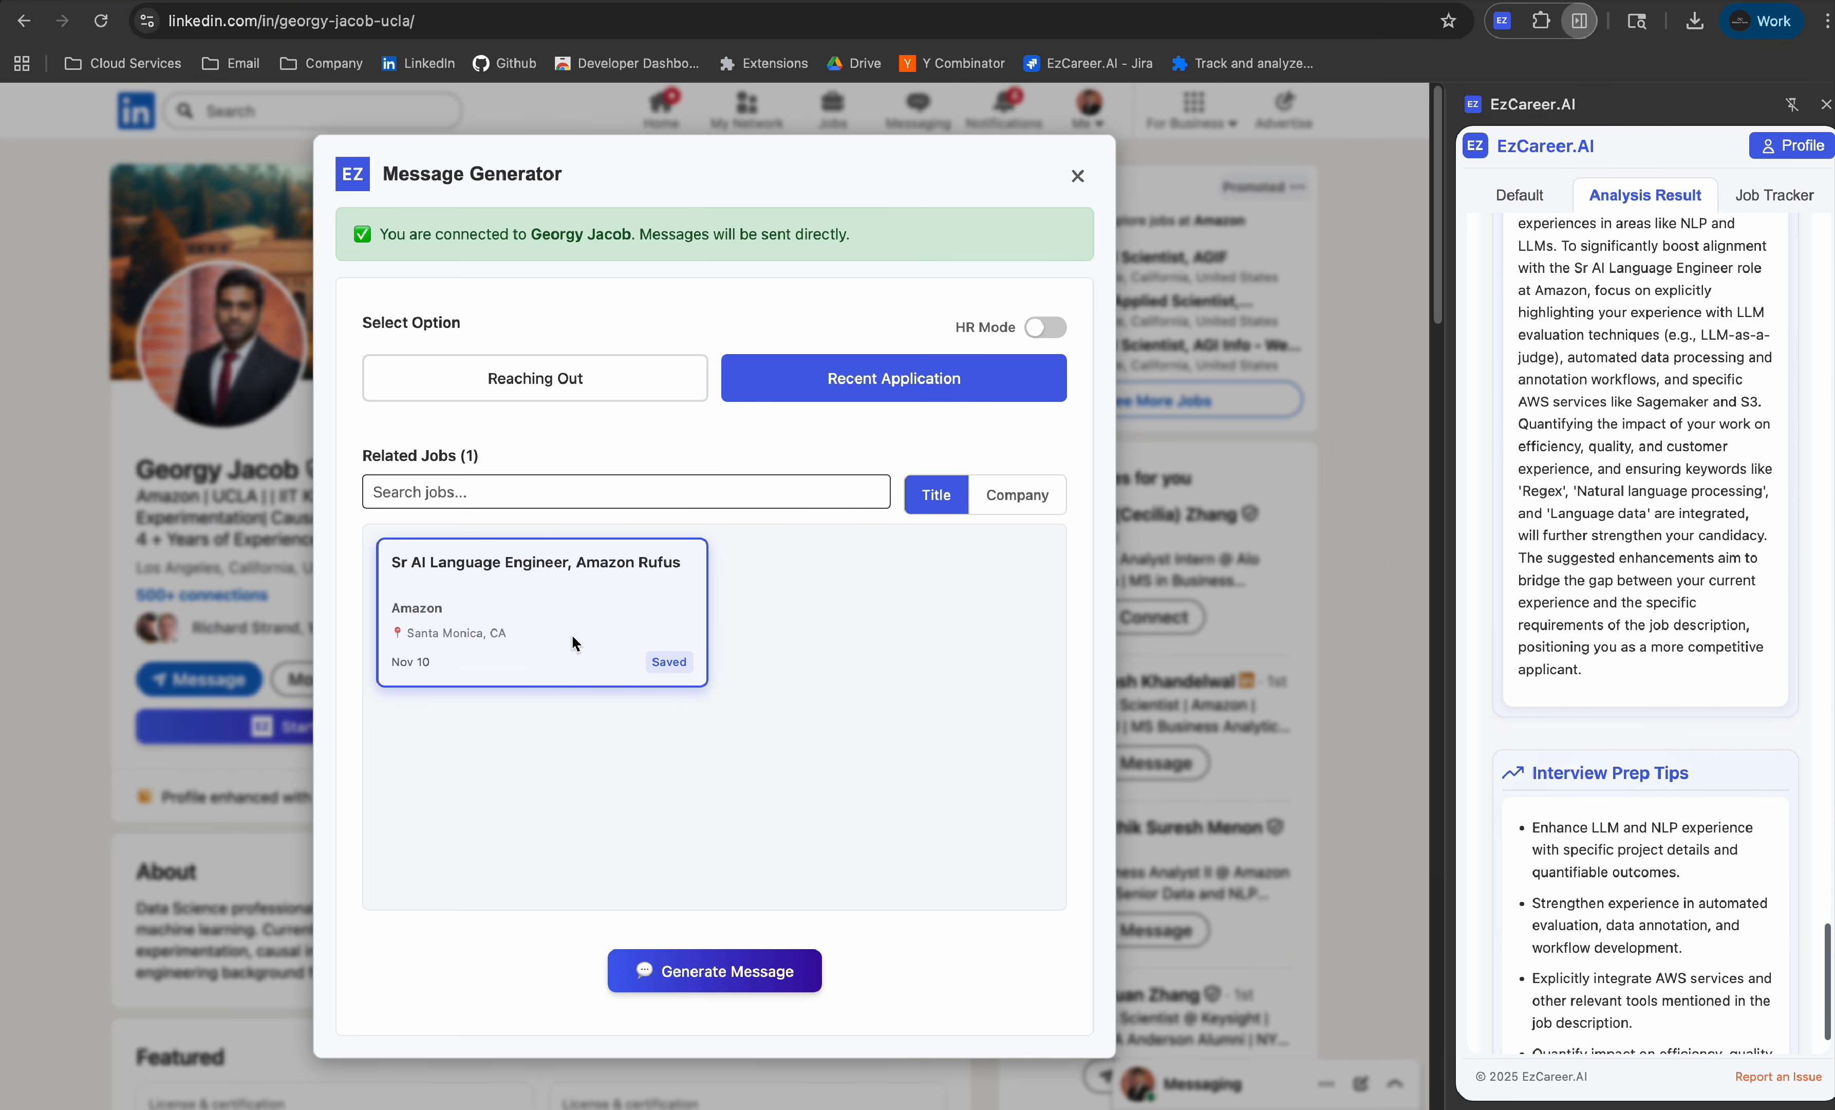
{"action": "left_click", "coordinate": [495, 495]}
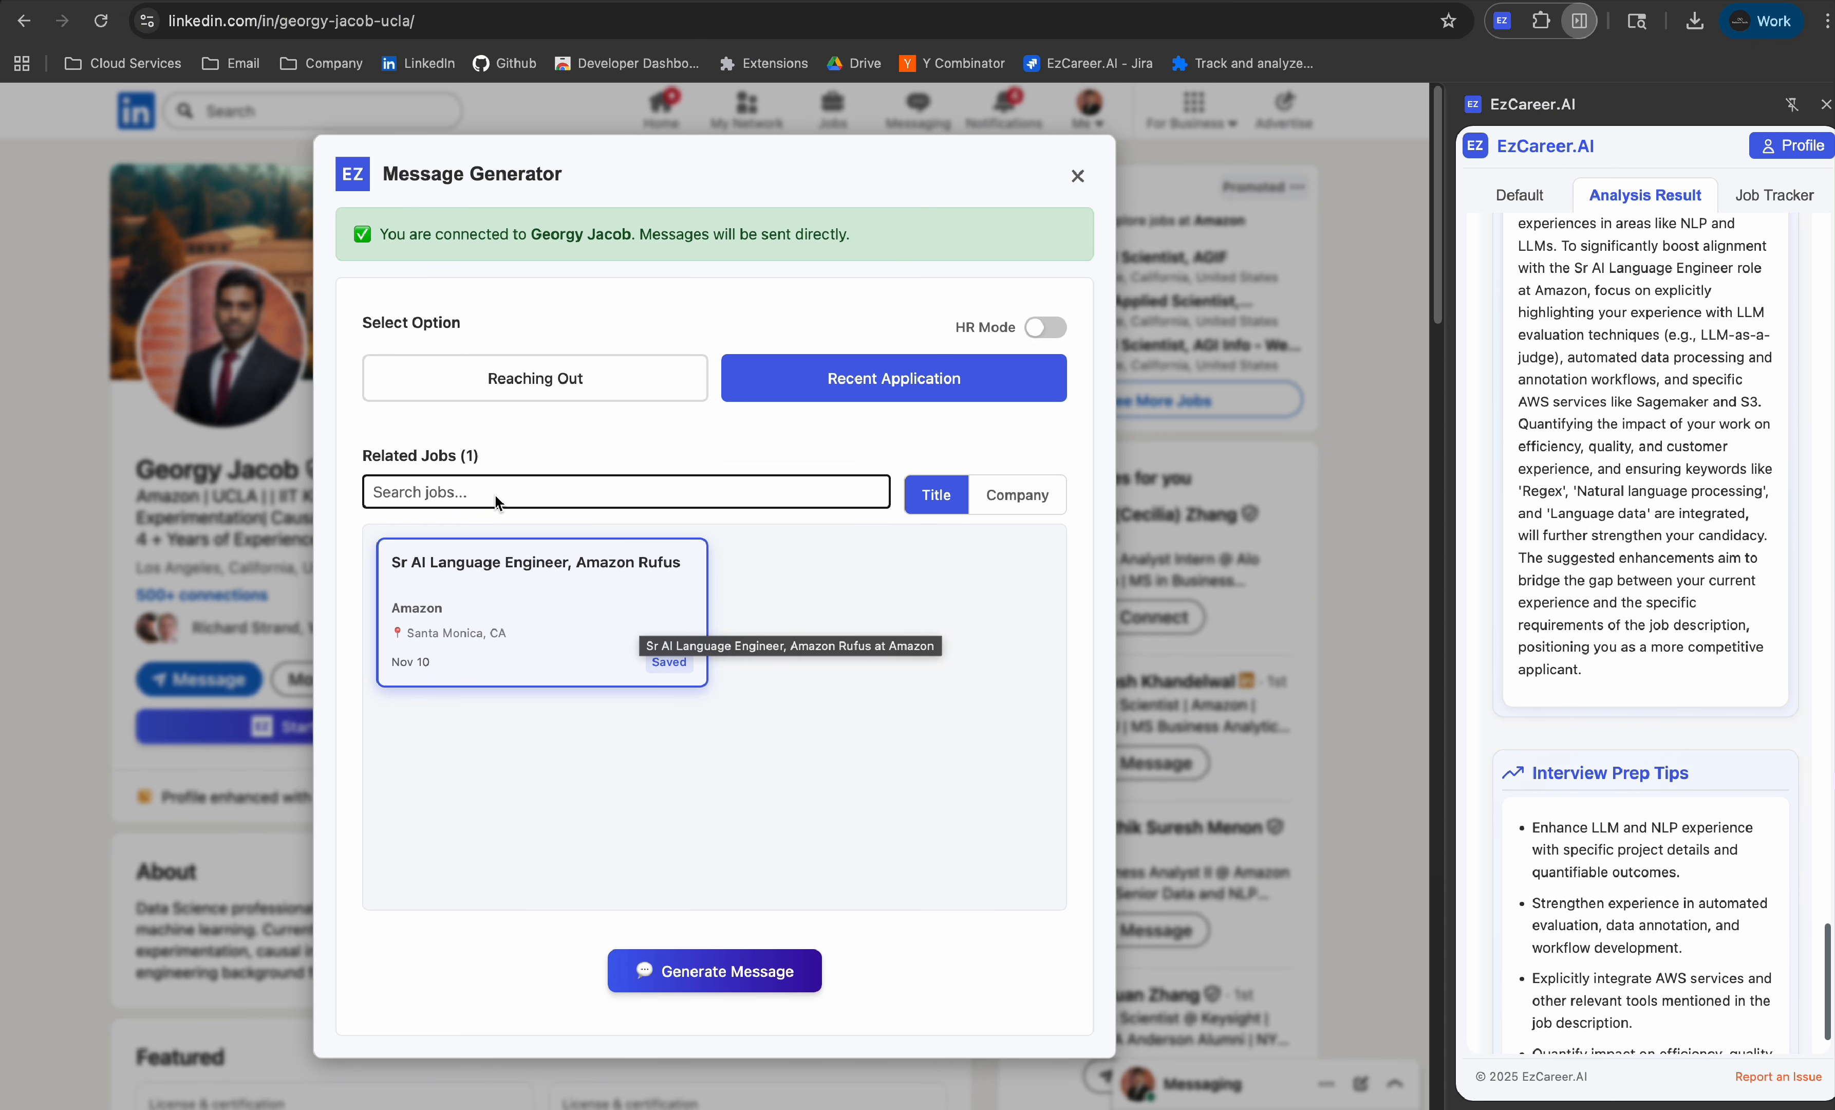
{"action": "left_click", "coordinate": [761, 544]}
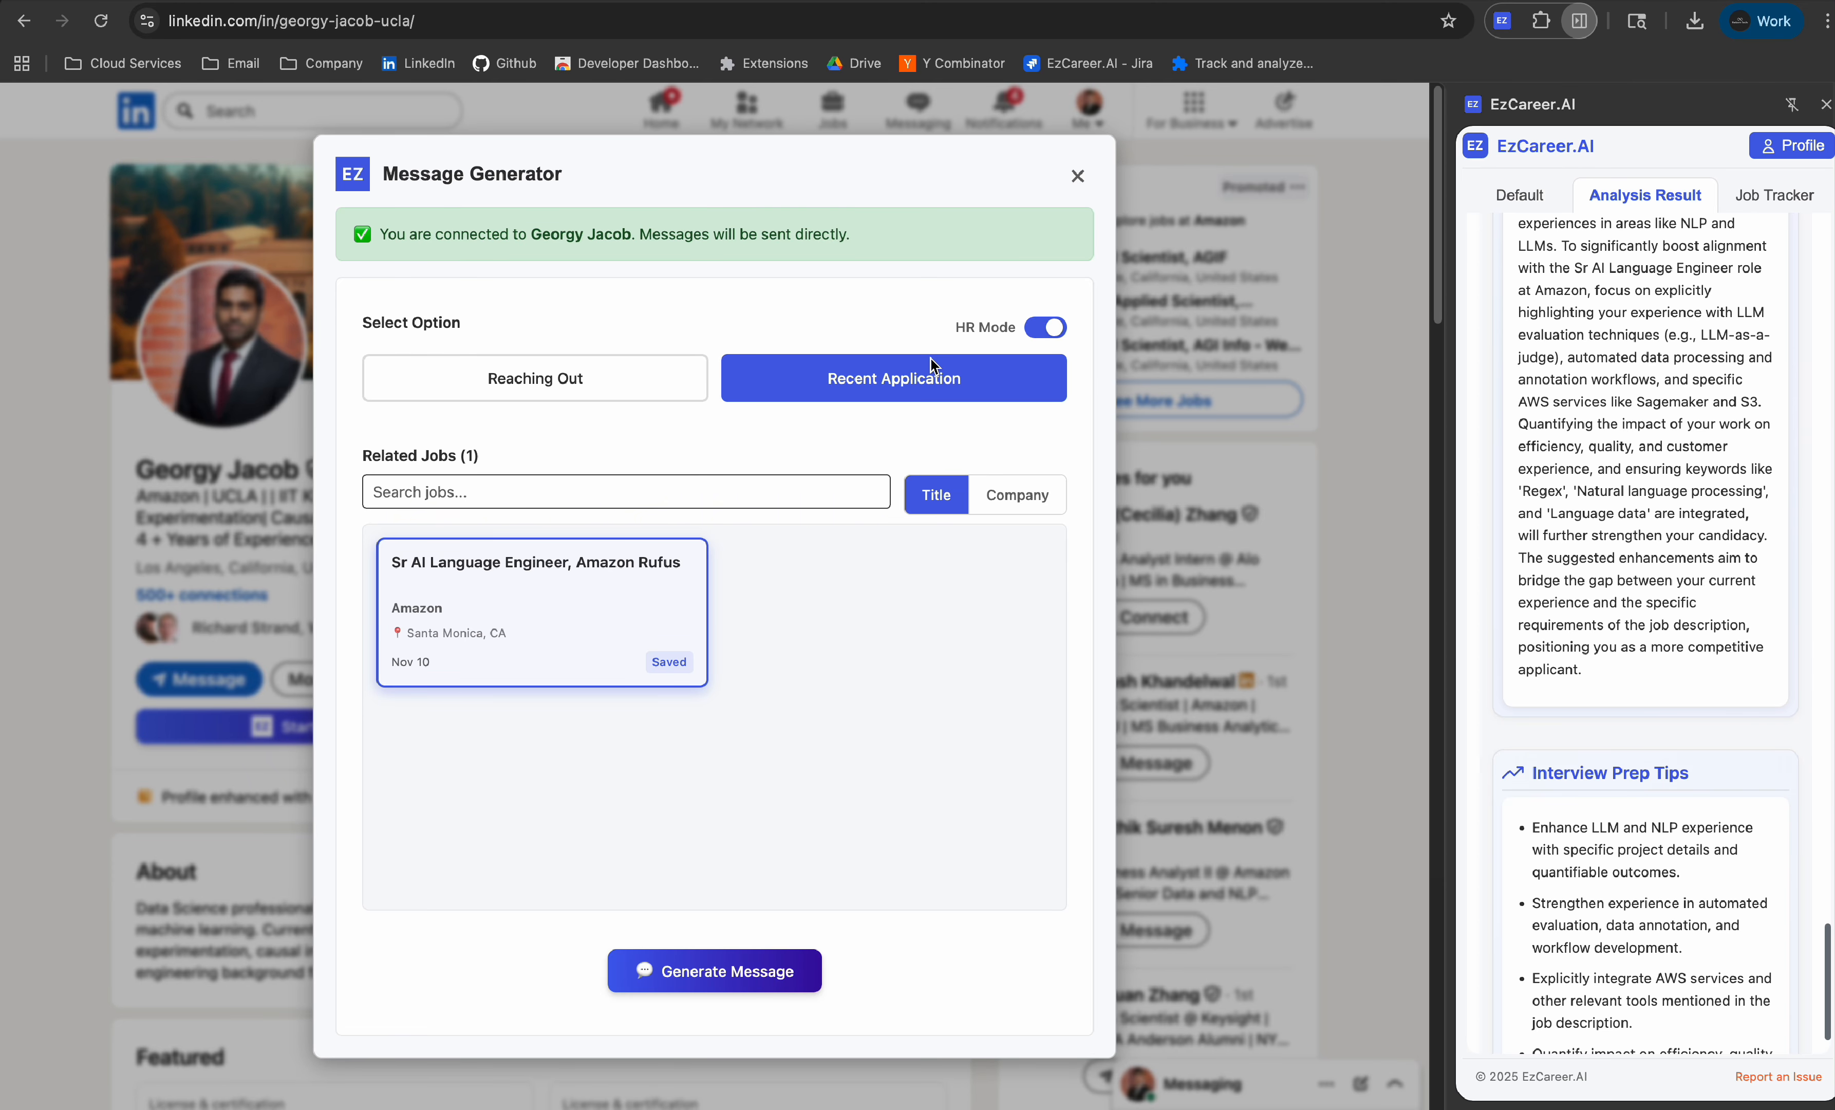
{"action": "left_click", "coordinate": [1045, 328]}
Step: Generate a Reaching Out message with HR Mode off and review its greeting and the paragraph about the shared Business Analytics background
{"action": "left_click", "coordinate": [601, 404]}
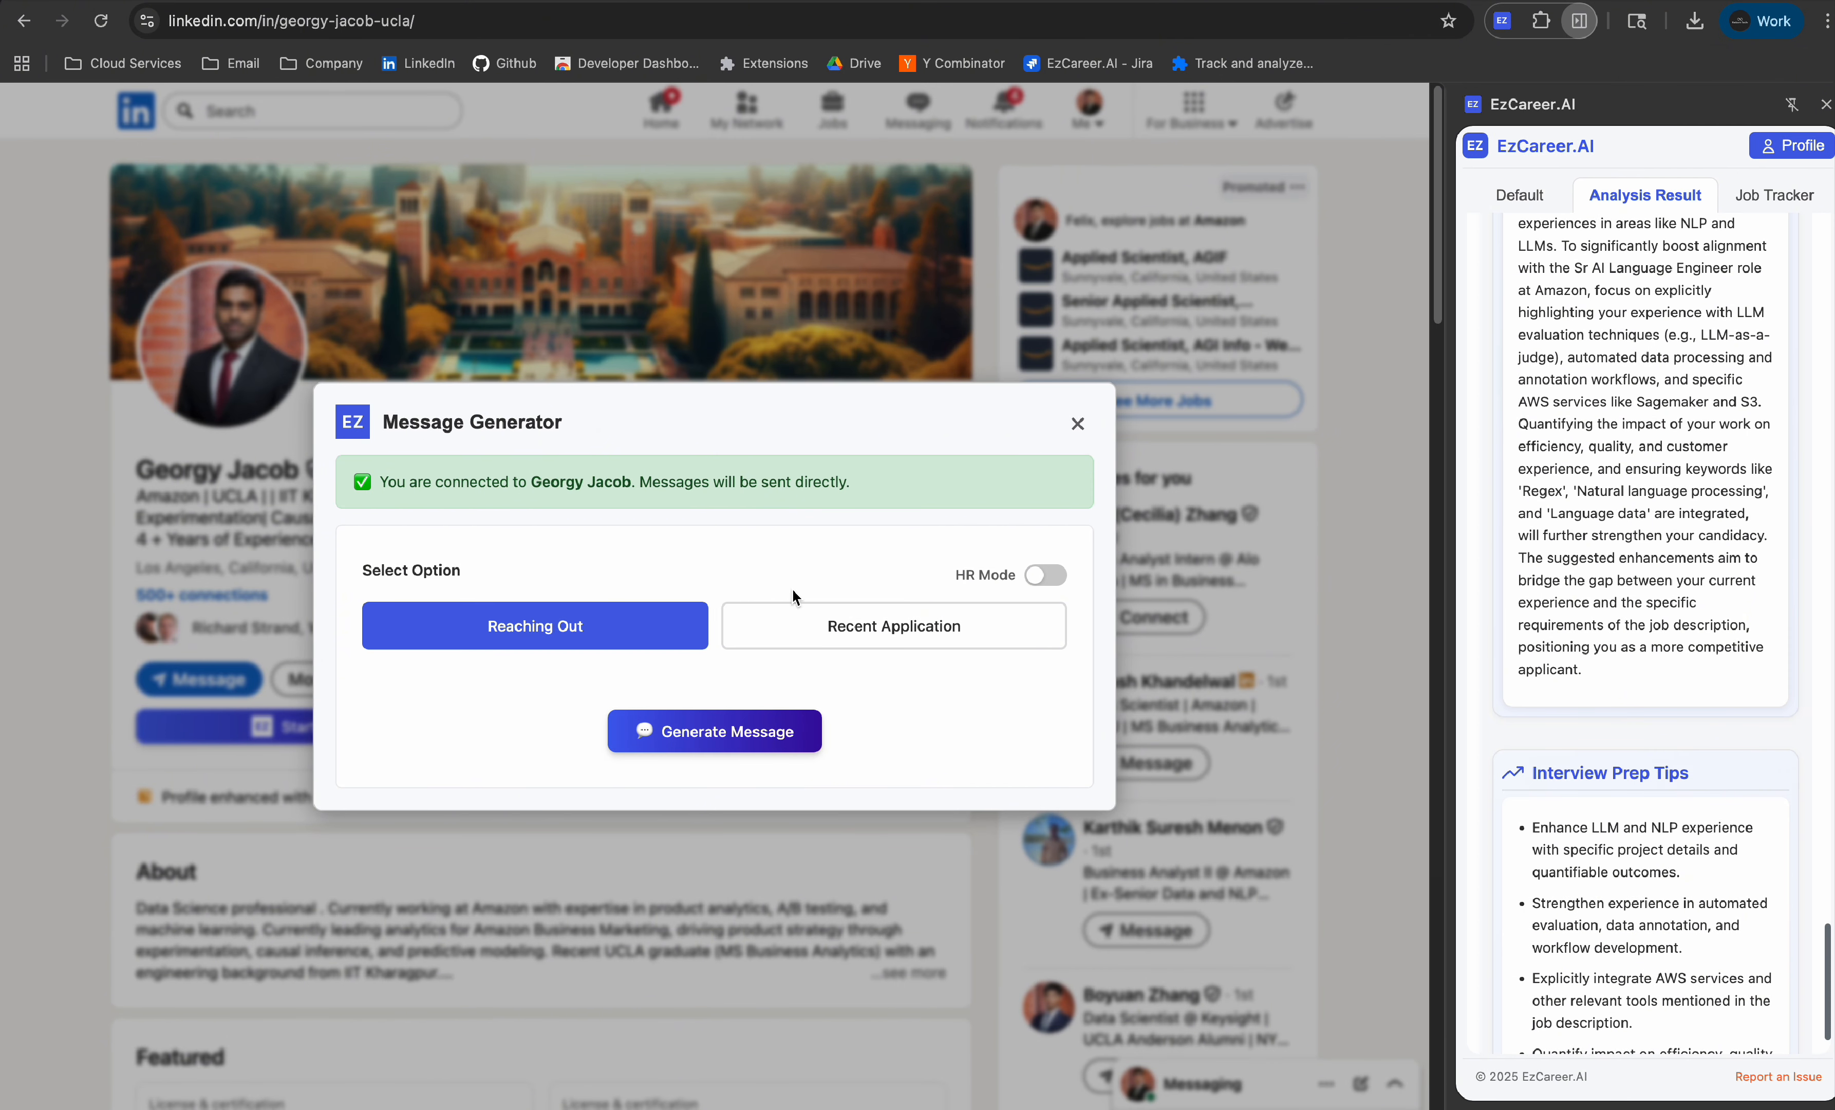
{"action": "left_click", "coordinate": [749, 734]}
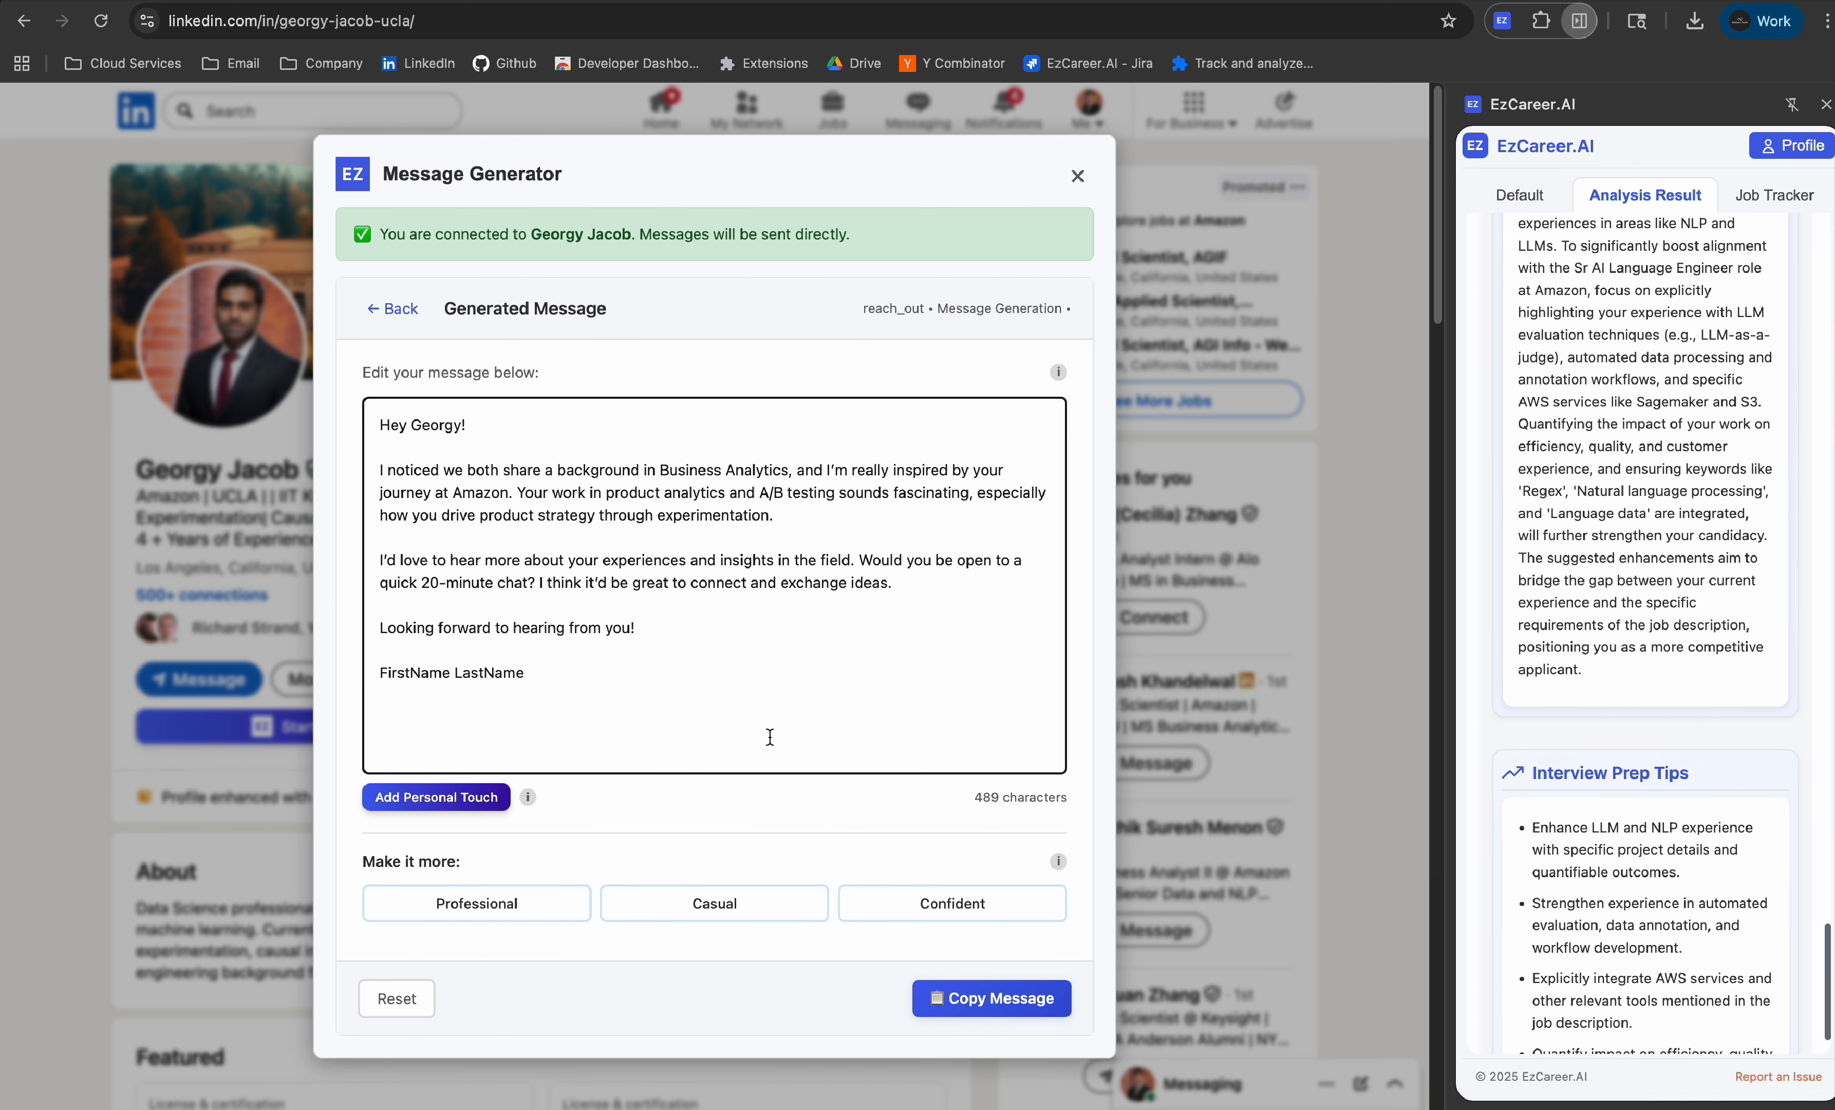
{"action": "left_click", "coordinate": [463, 447]}
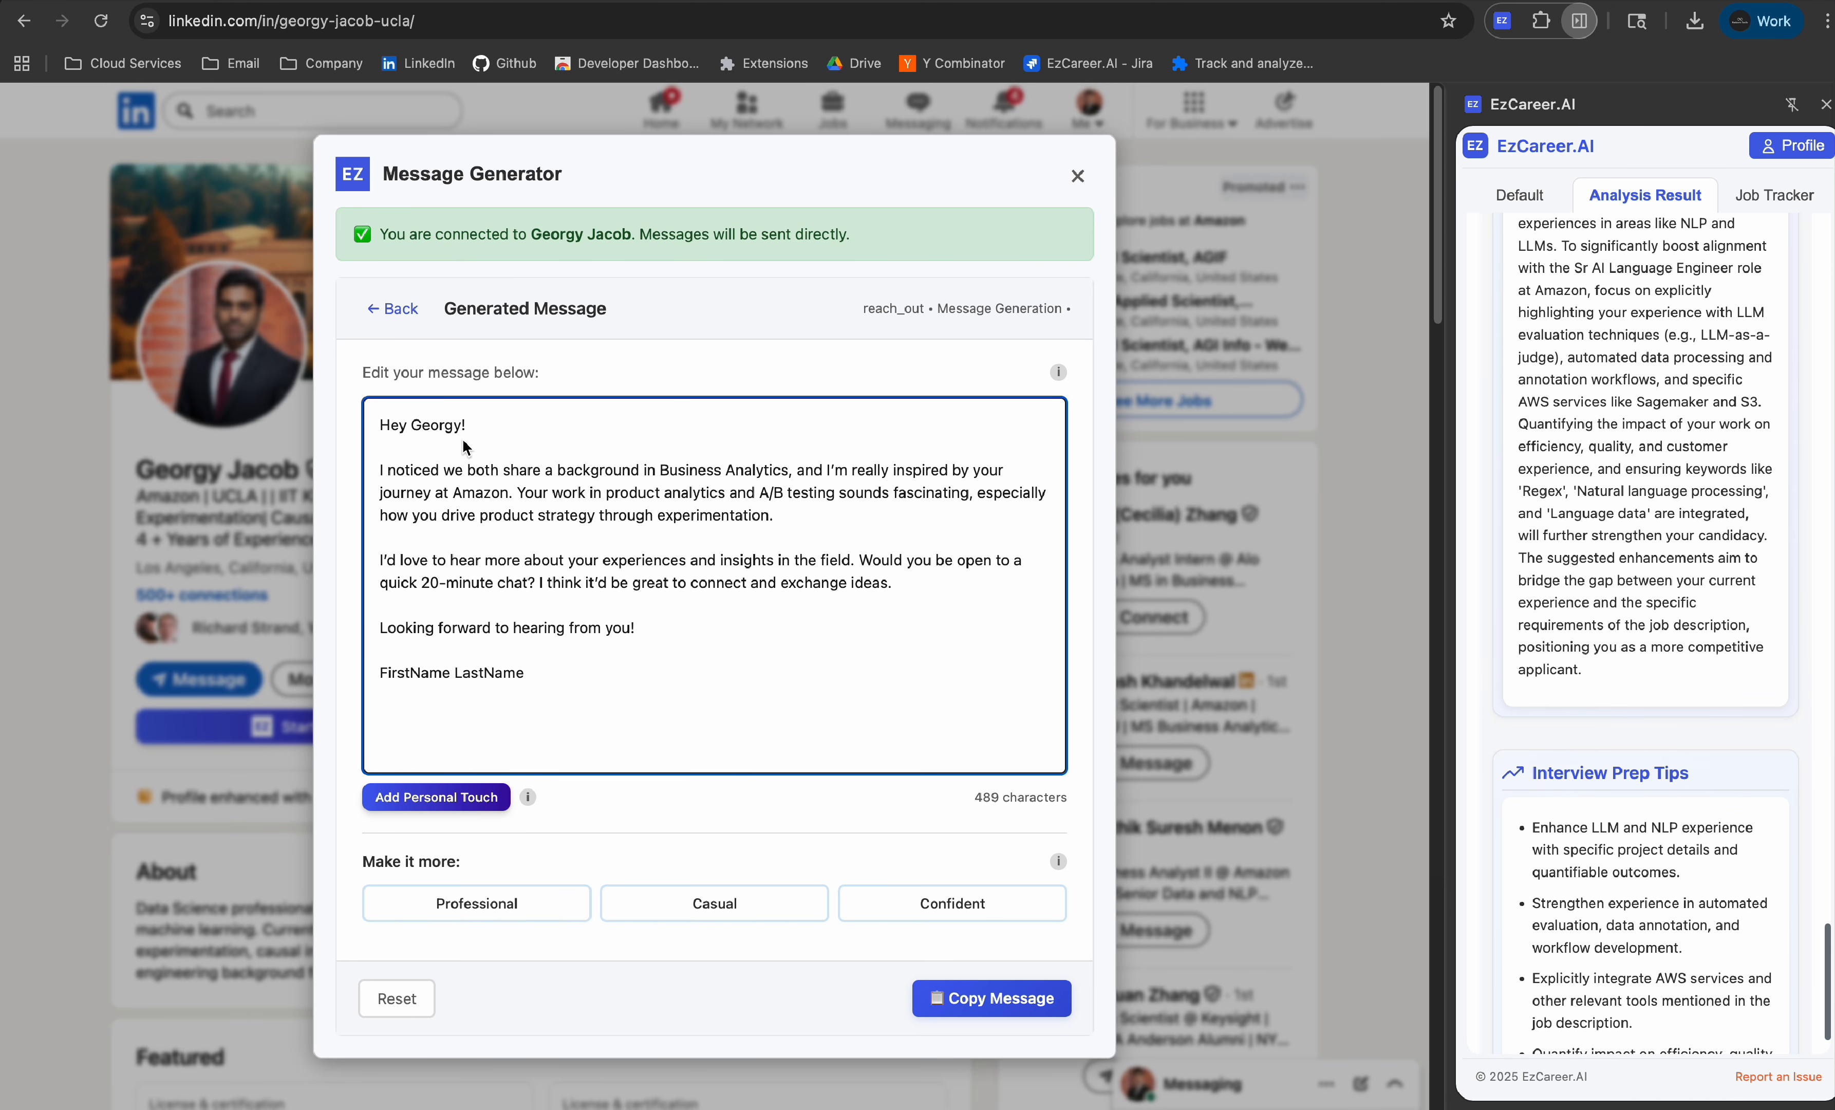
{"action": "triple_click", "coordinate": [445, 461]}
{"action": "left_click", "coordinate": [577, 603]}
{"action": "left_click_drag", "start_coordinate": [800, 527], "coordinate": [350, 475]}
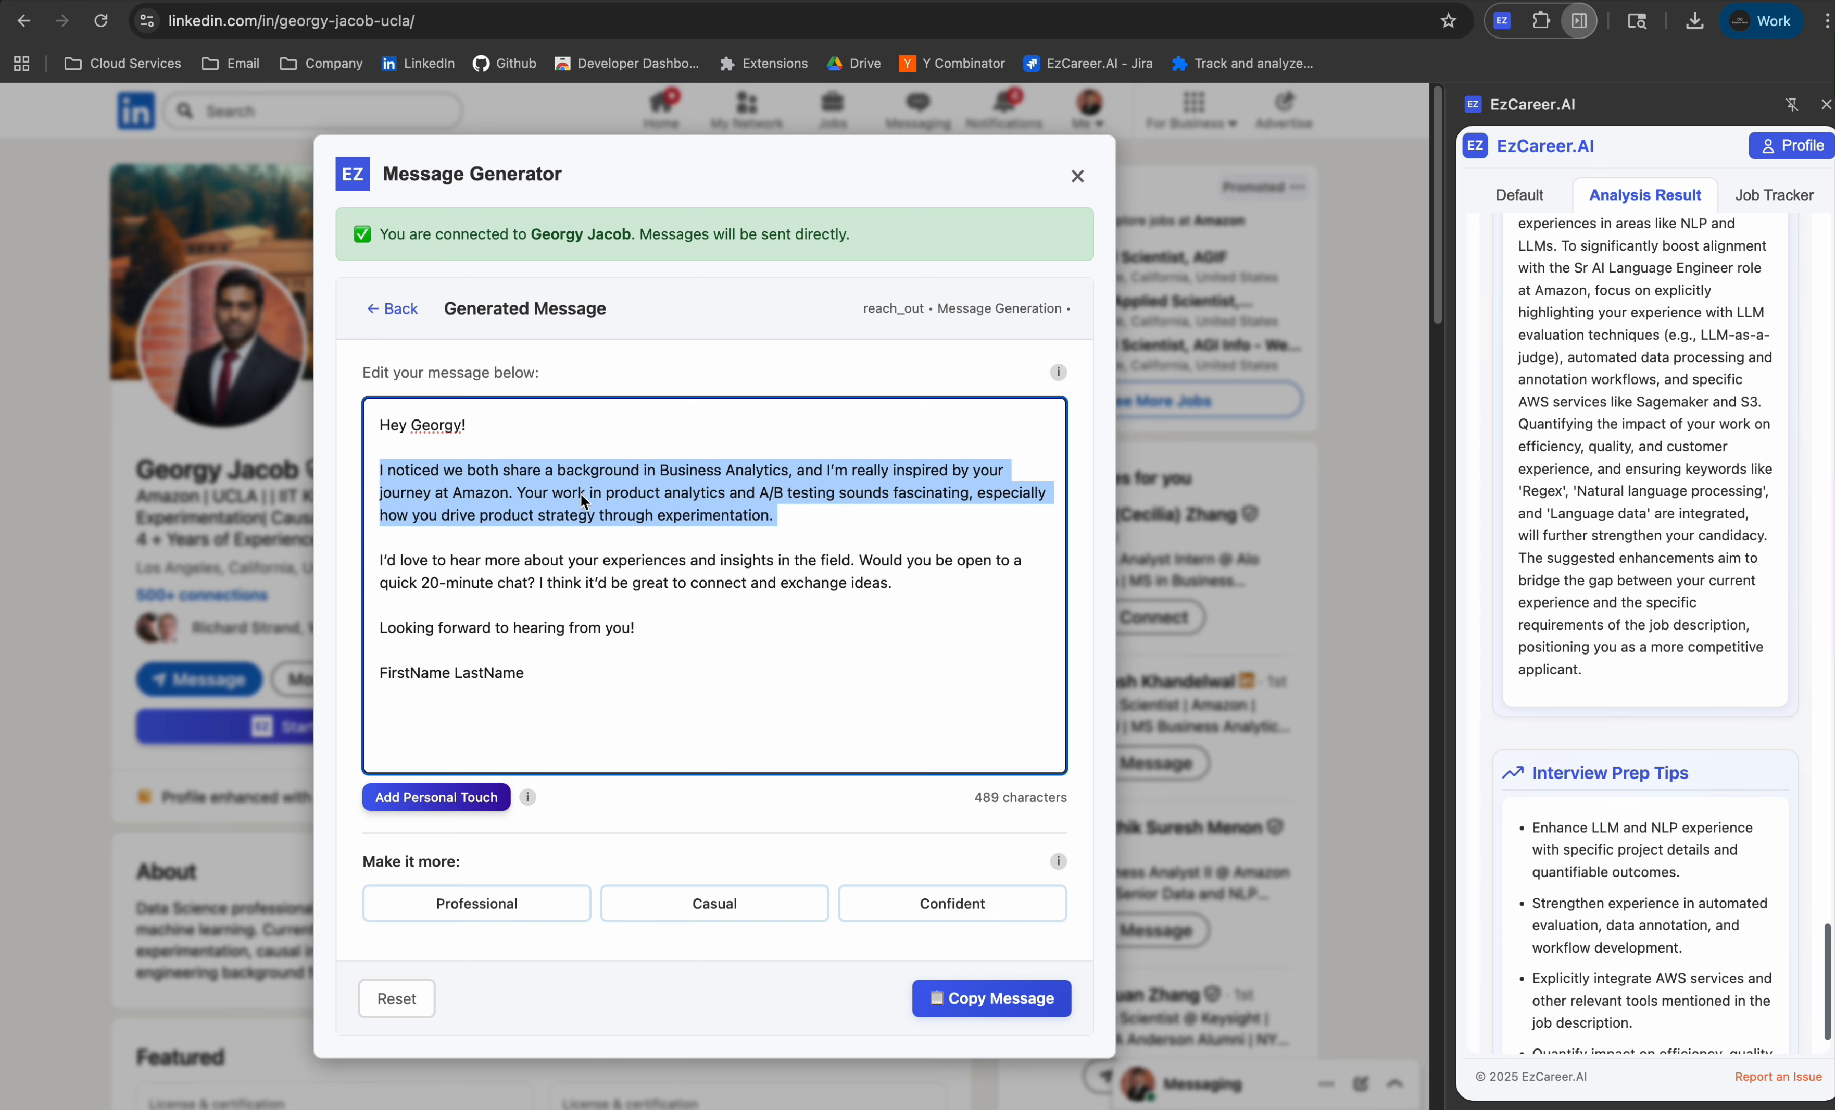
Step: Review the message's chat request paragraph, rewrite the message in the Confident tone, and open and close the personal touch field
{"action": "left_click", "coordinate": [805, 527]}
{"action": "left_click_drag", "start_coordinate": [379, 561], "coordinate": [903, 598]}
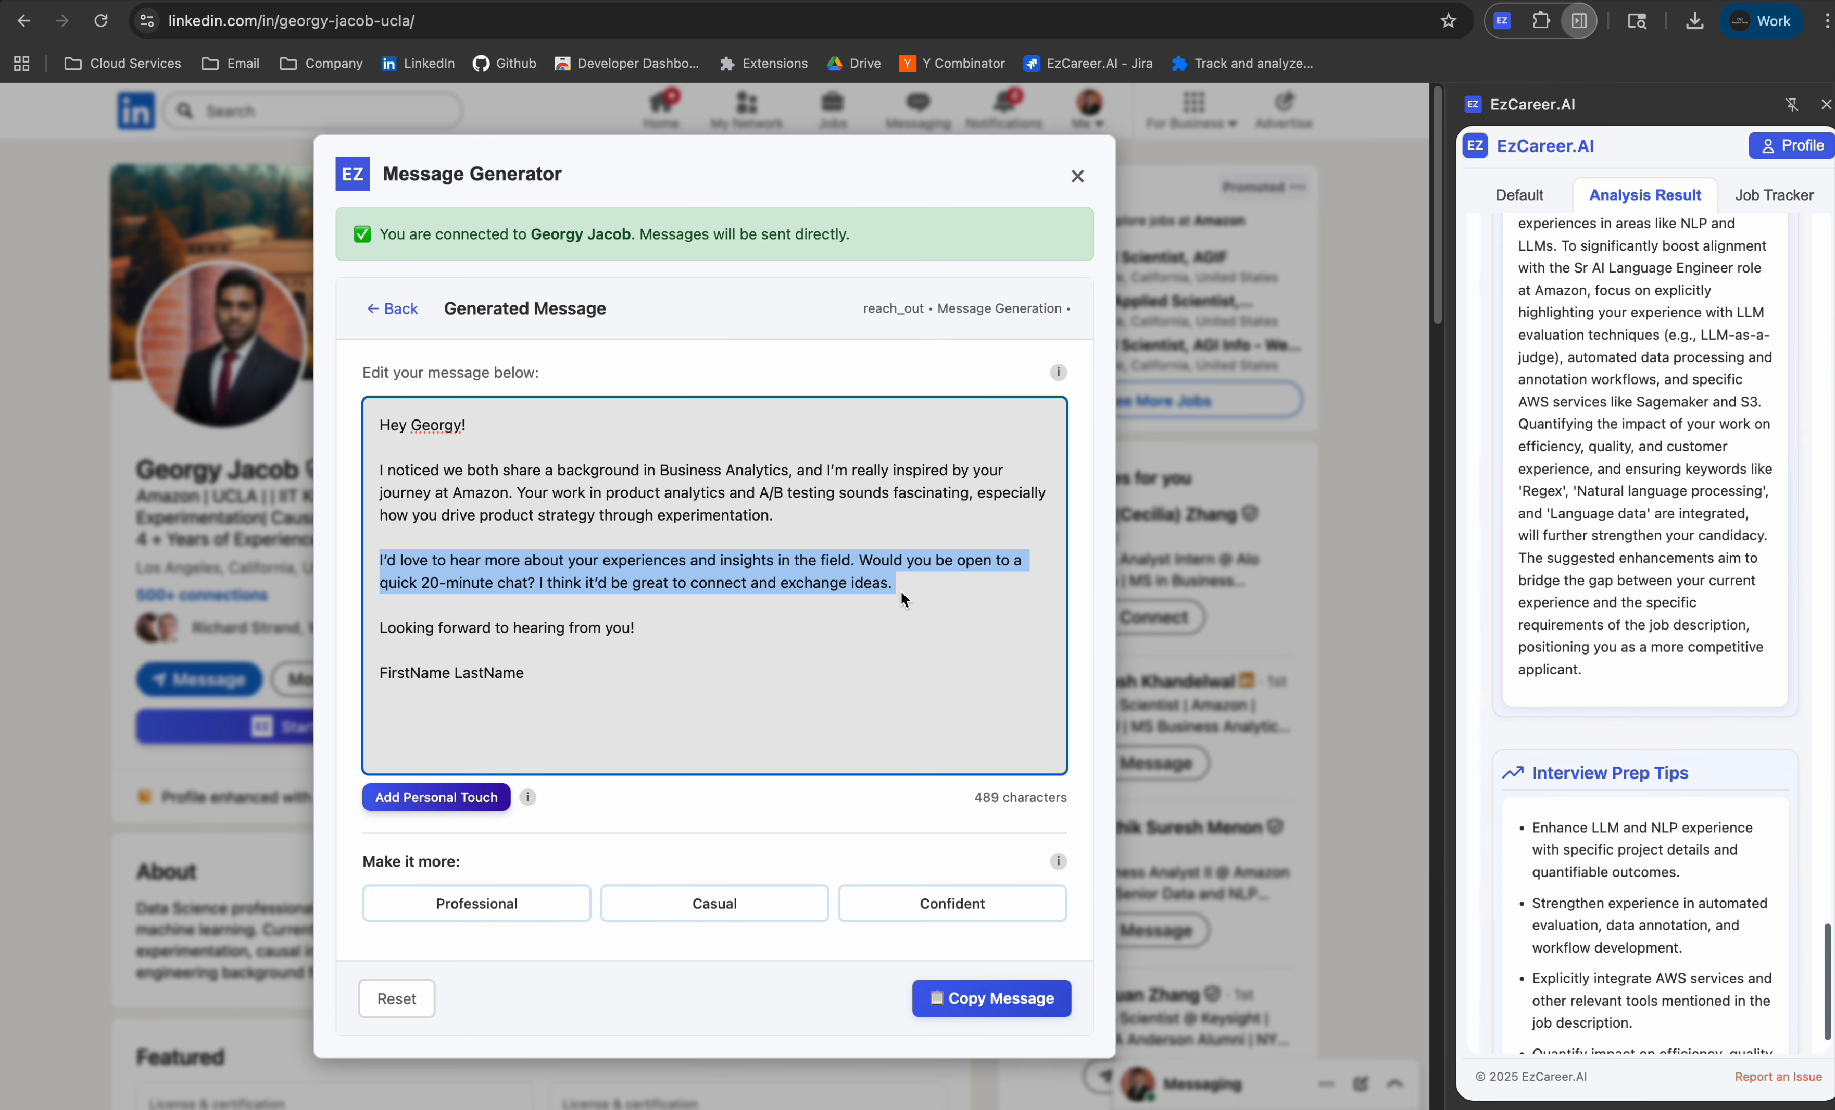
{"action": "left_click", "coordinate": [904, 598]}
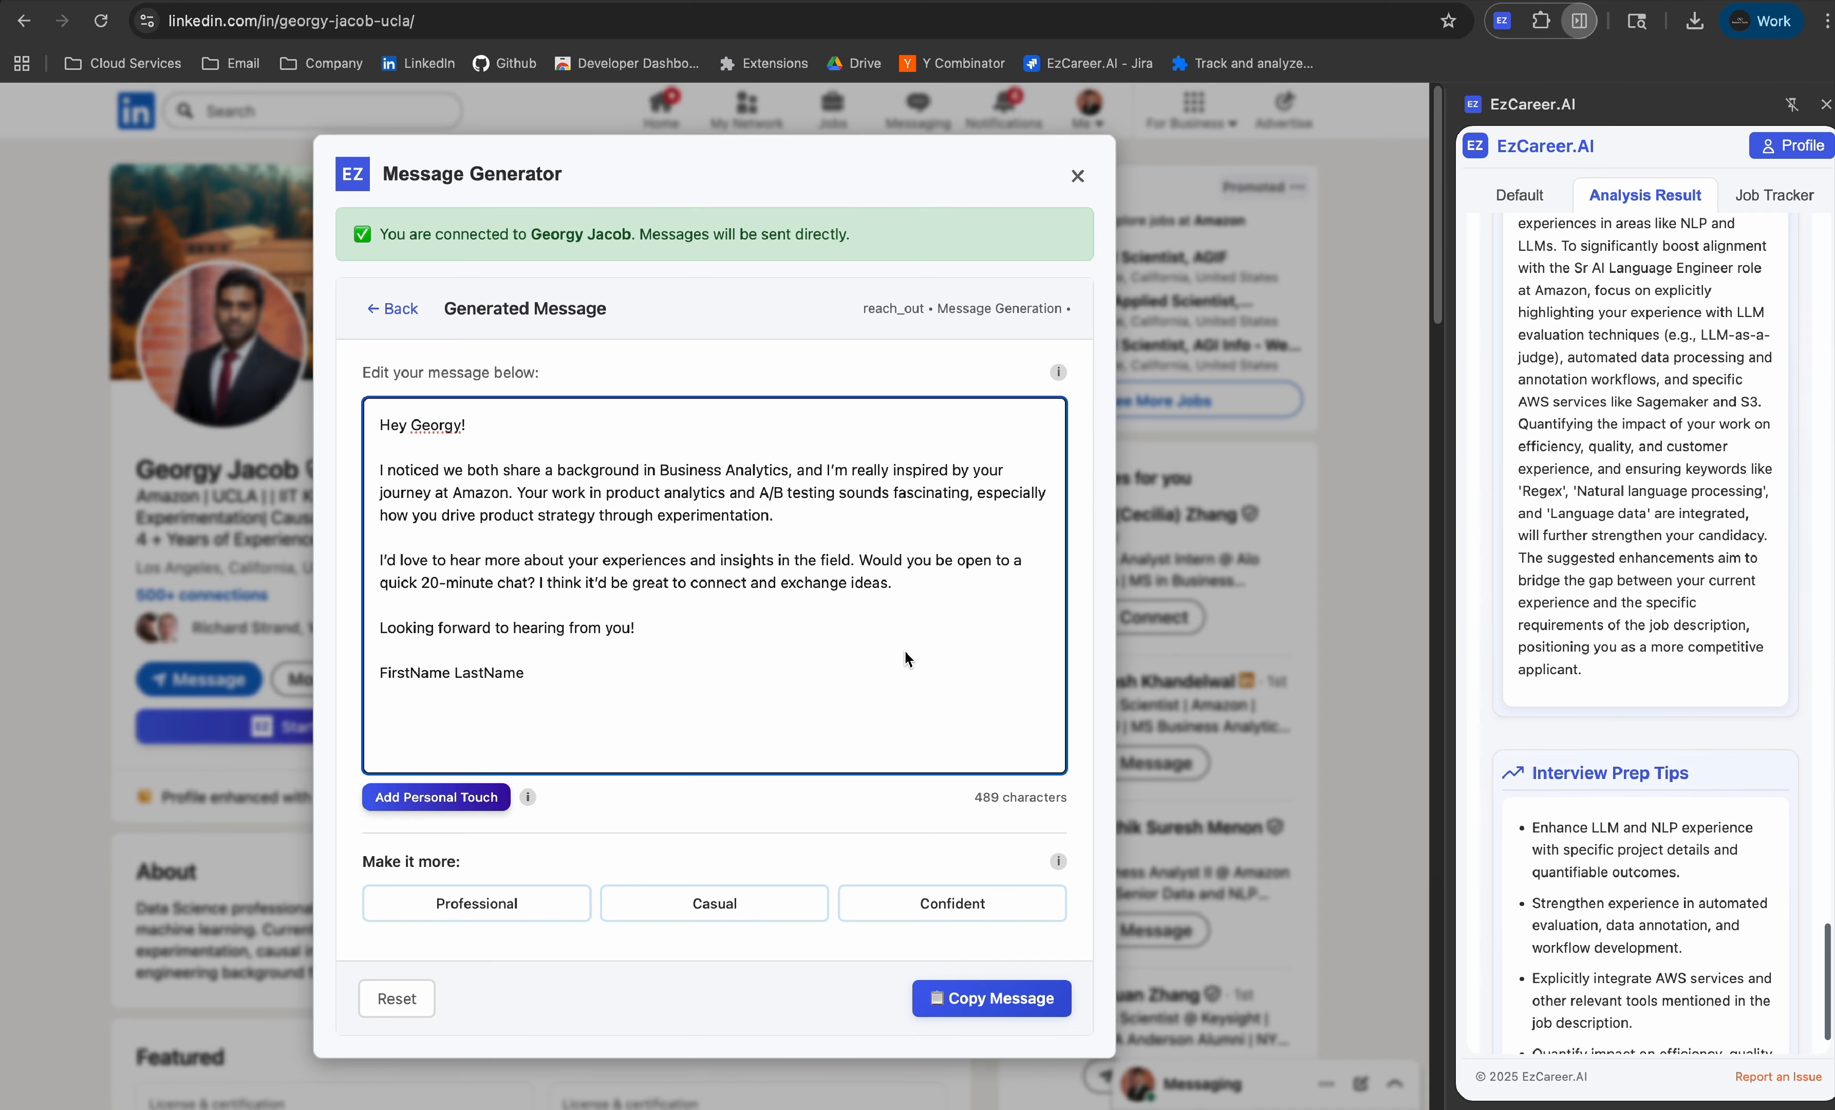
{"action": "scroll", "coordinate": [547, 842], "scroll_direction": "down", "scroll_amount": 2}
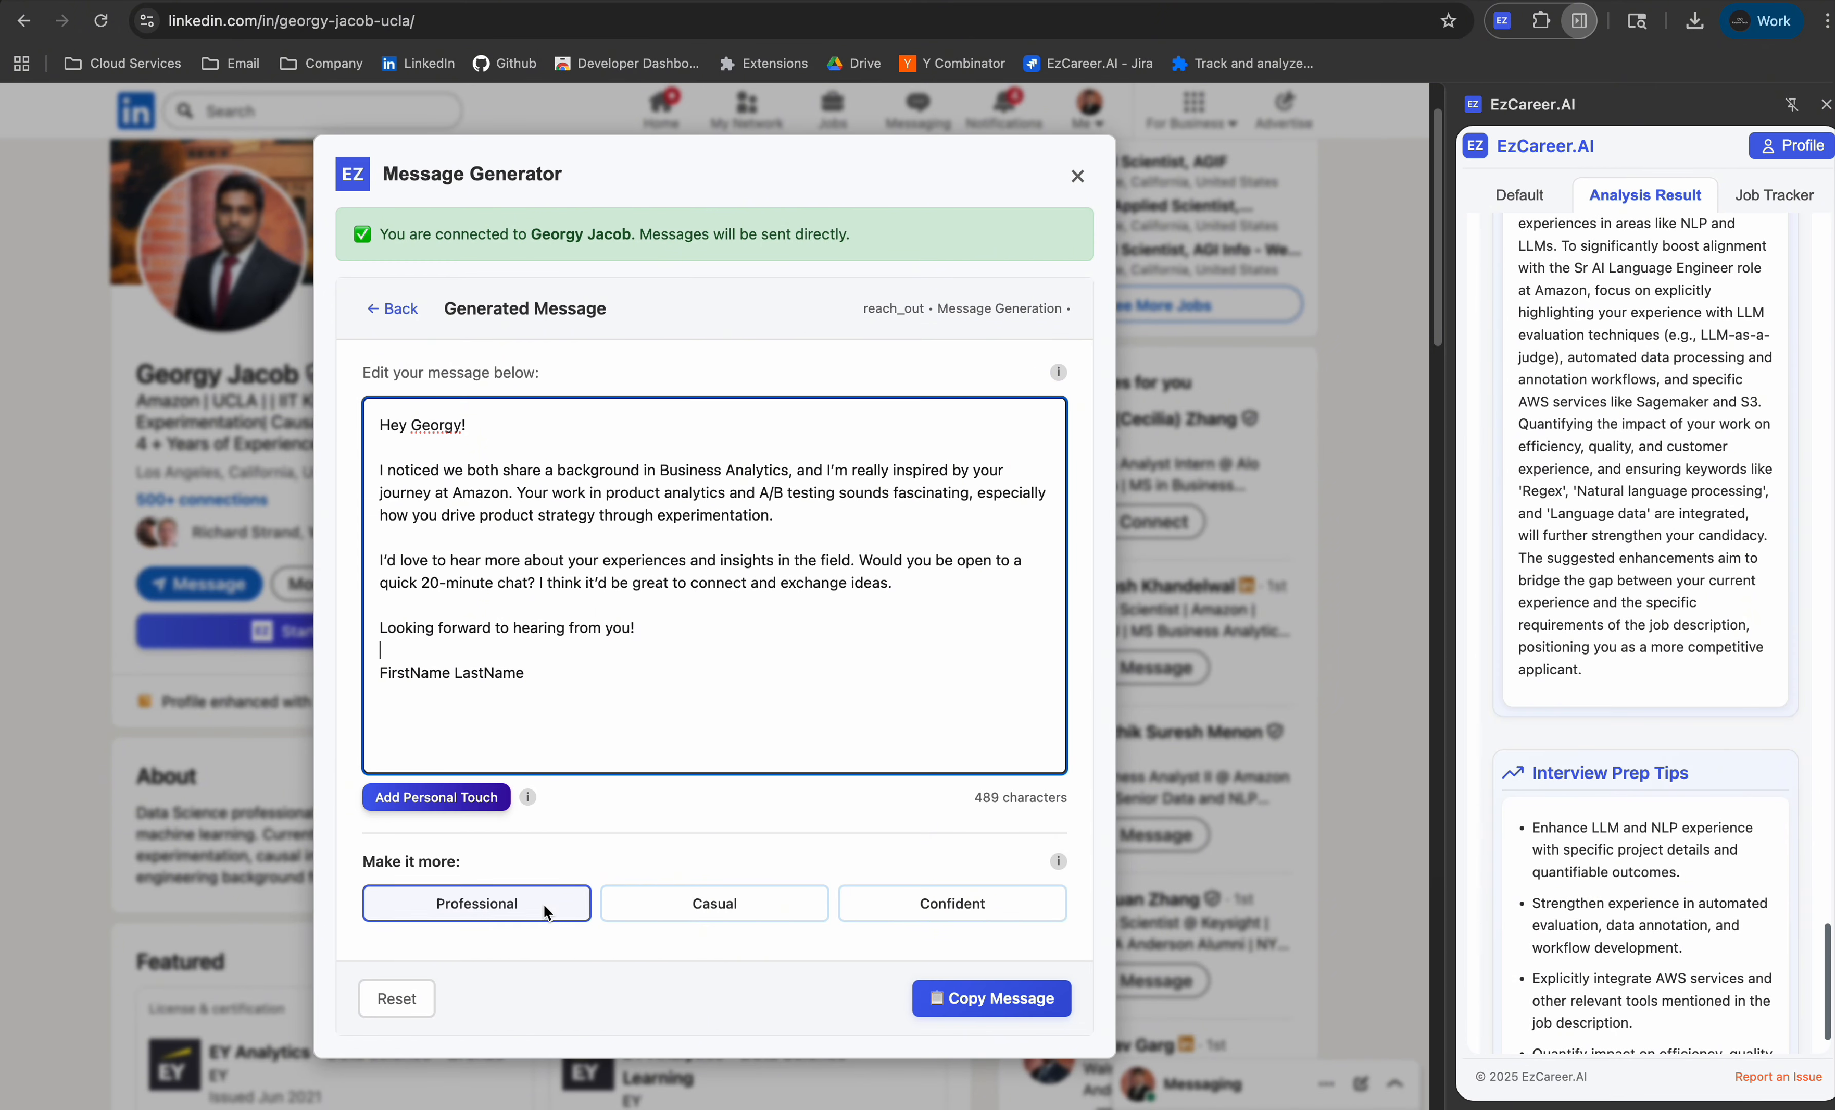
{"action": "left_click", "coordinate": [970, 903]}
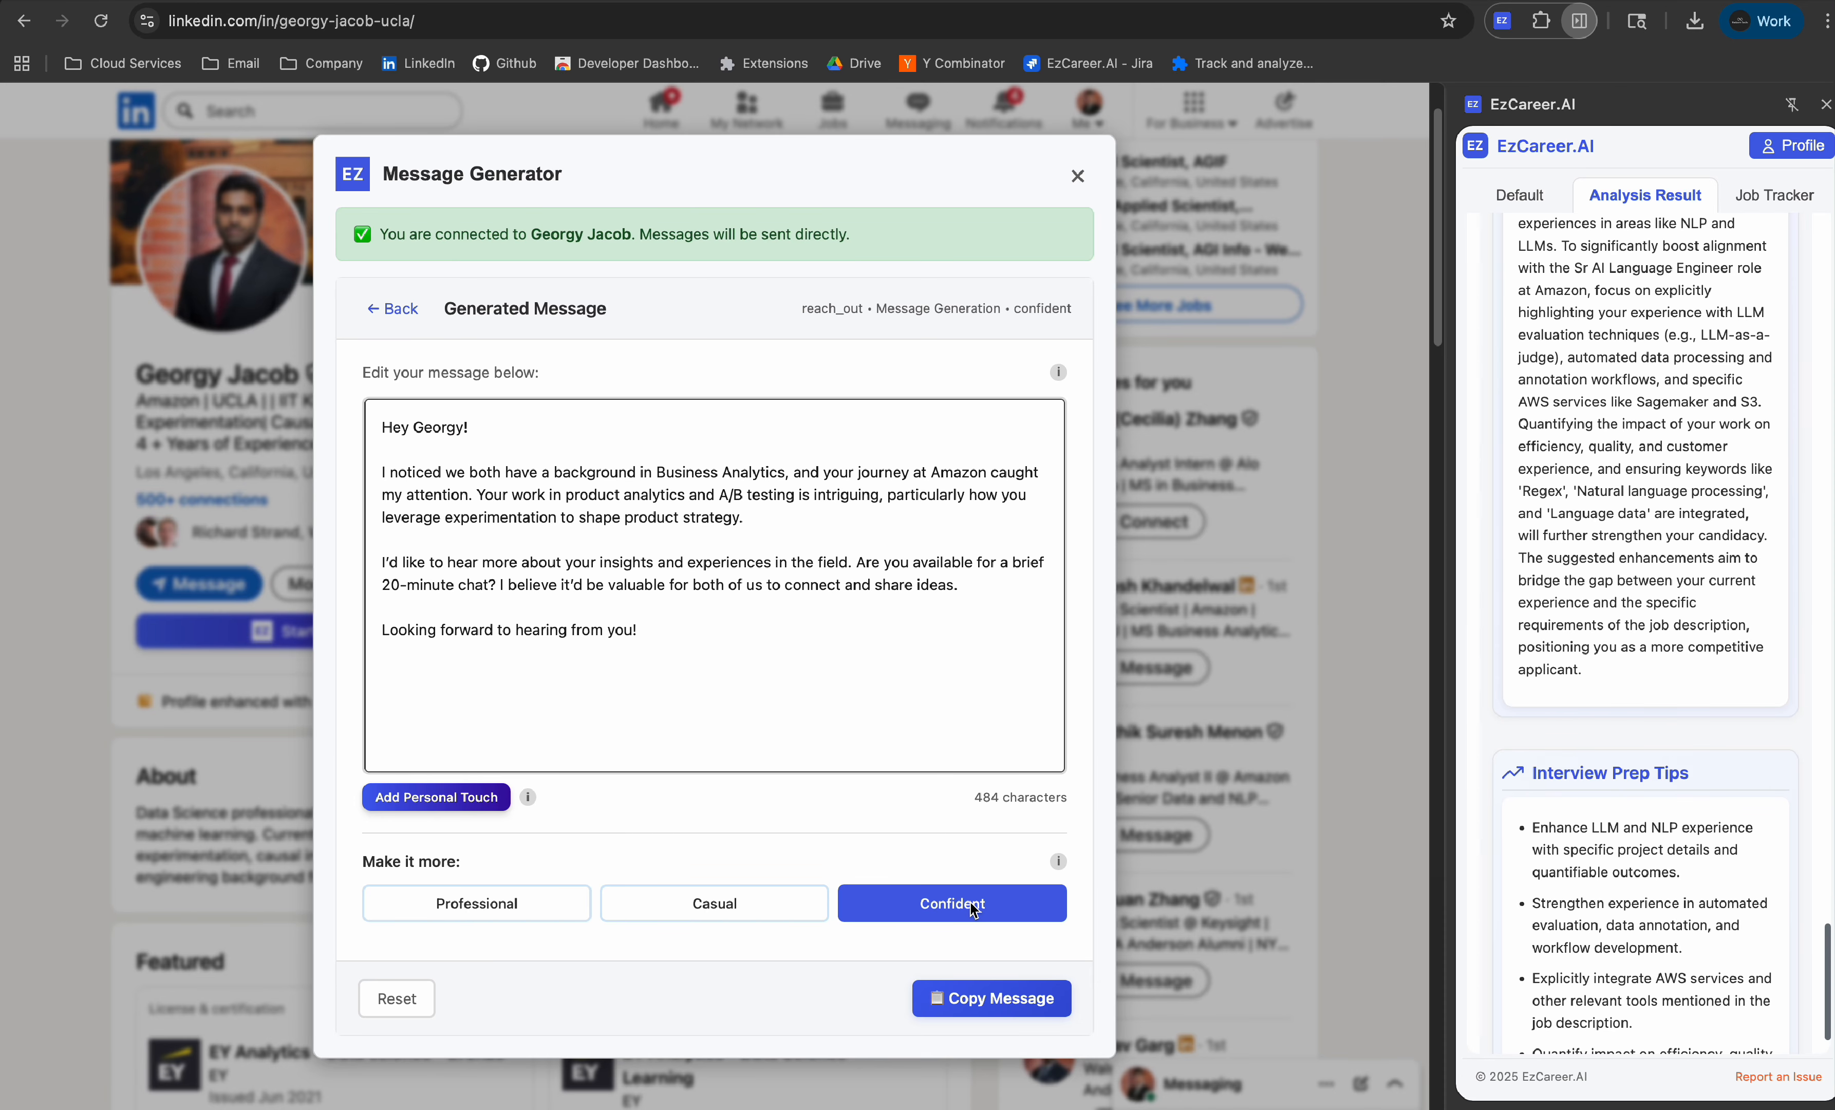
{"action": "left_click", "coordinate": [486, 794]}
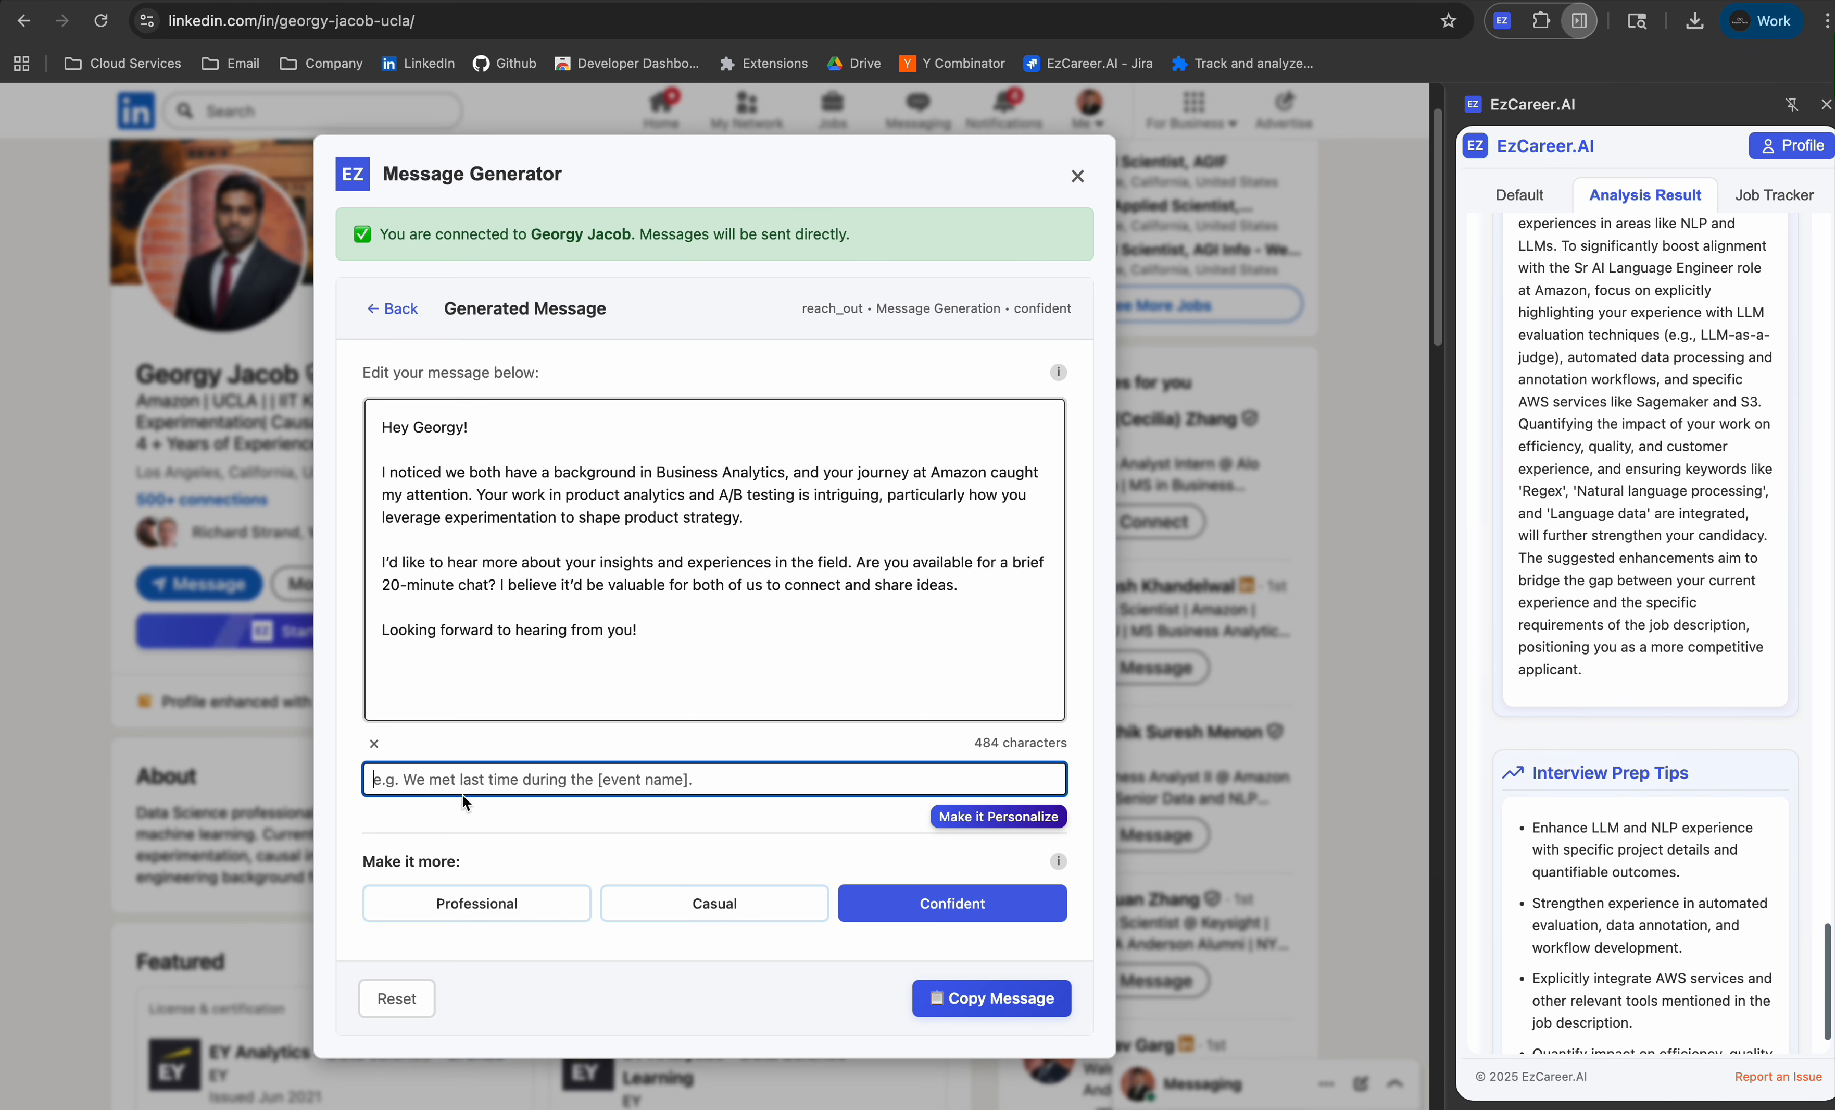
{"action": "left_click", "coordinate": [374, 743]}
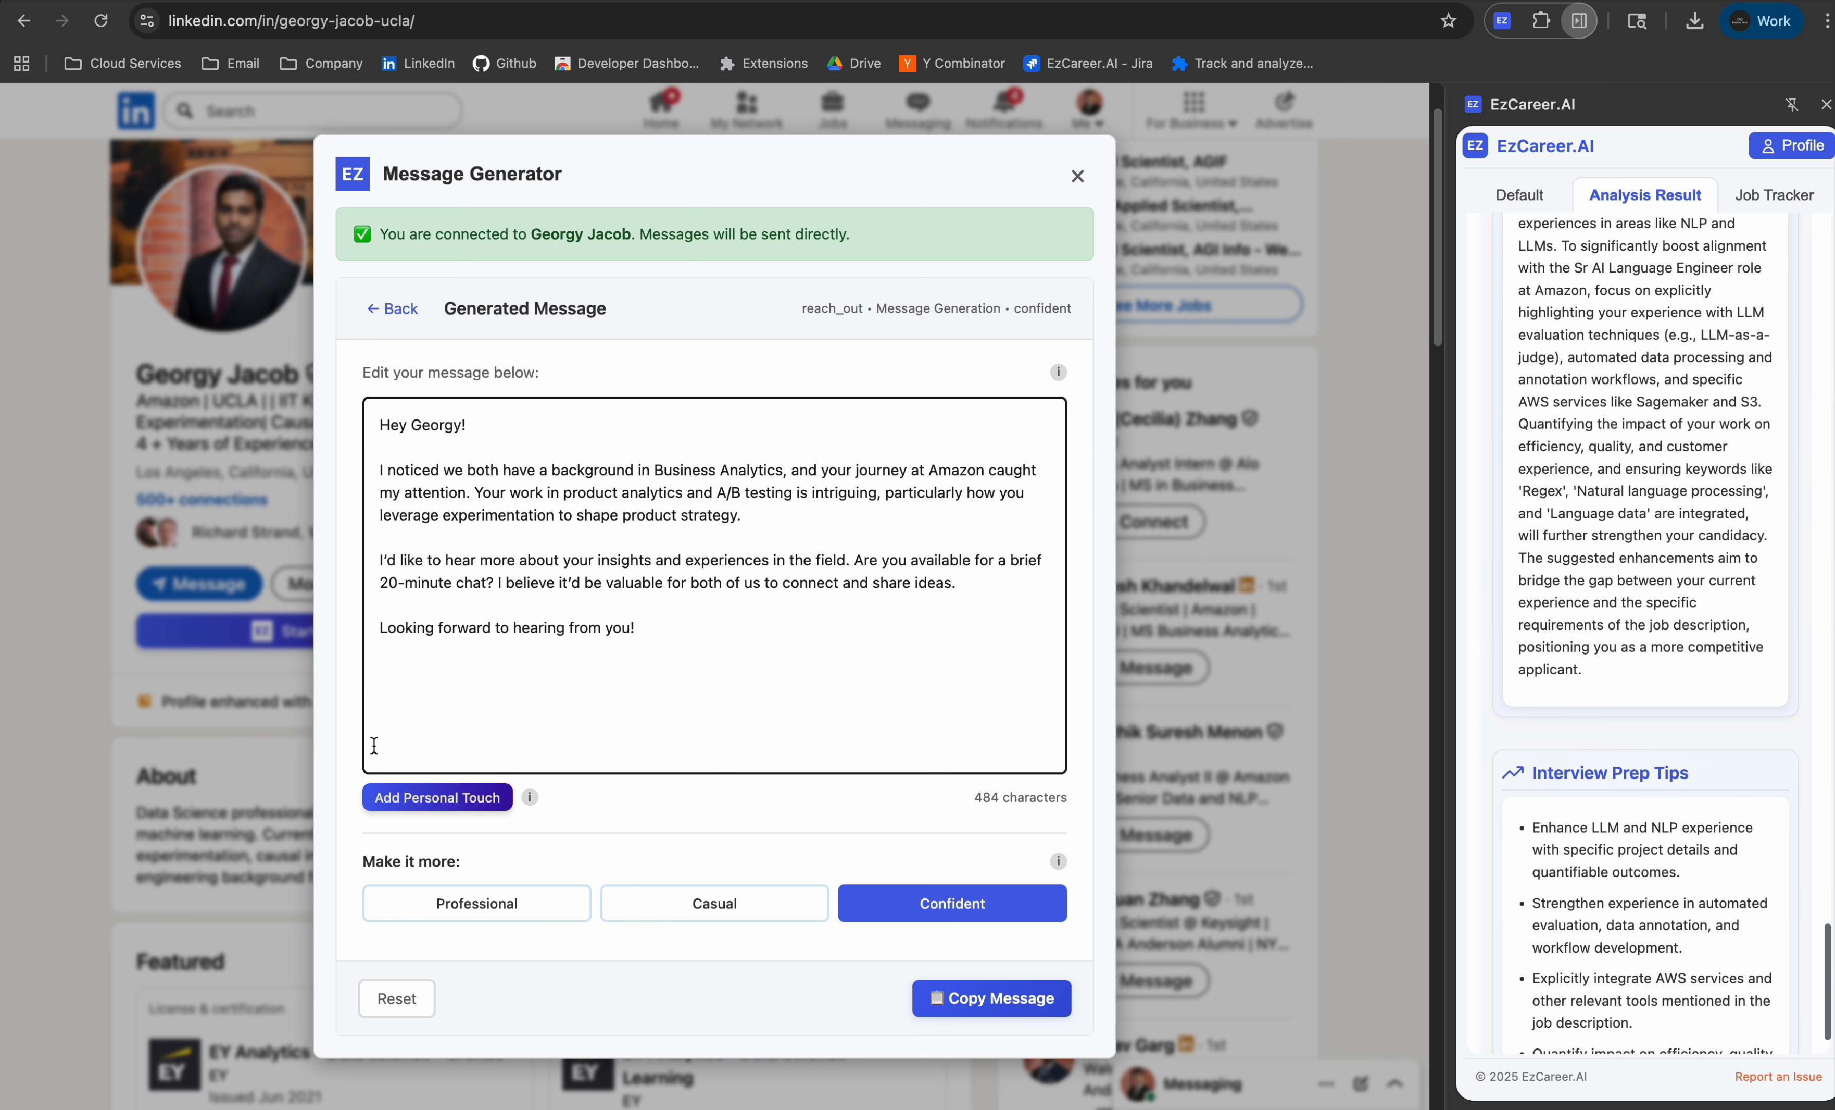
Step: Generate a Recent Application message for the Sr AI Language Engineer, Amazon Rufus job and review its application and chat request passages
{"action": "left_click", "coordinate": [374, 310]}
{"action": "left_click", "coordinate": [847, 628]}
{"action": "left_click", "coordinate": [594, 625]}
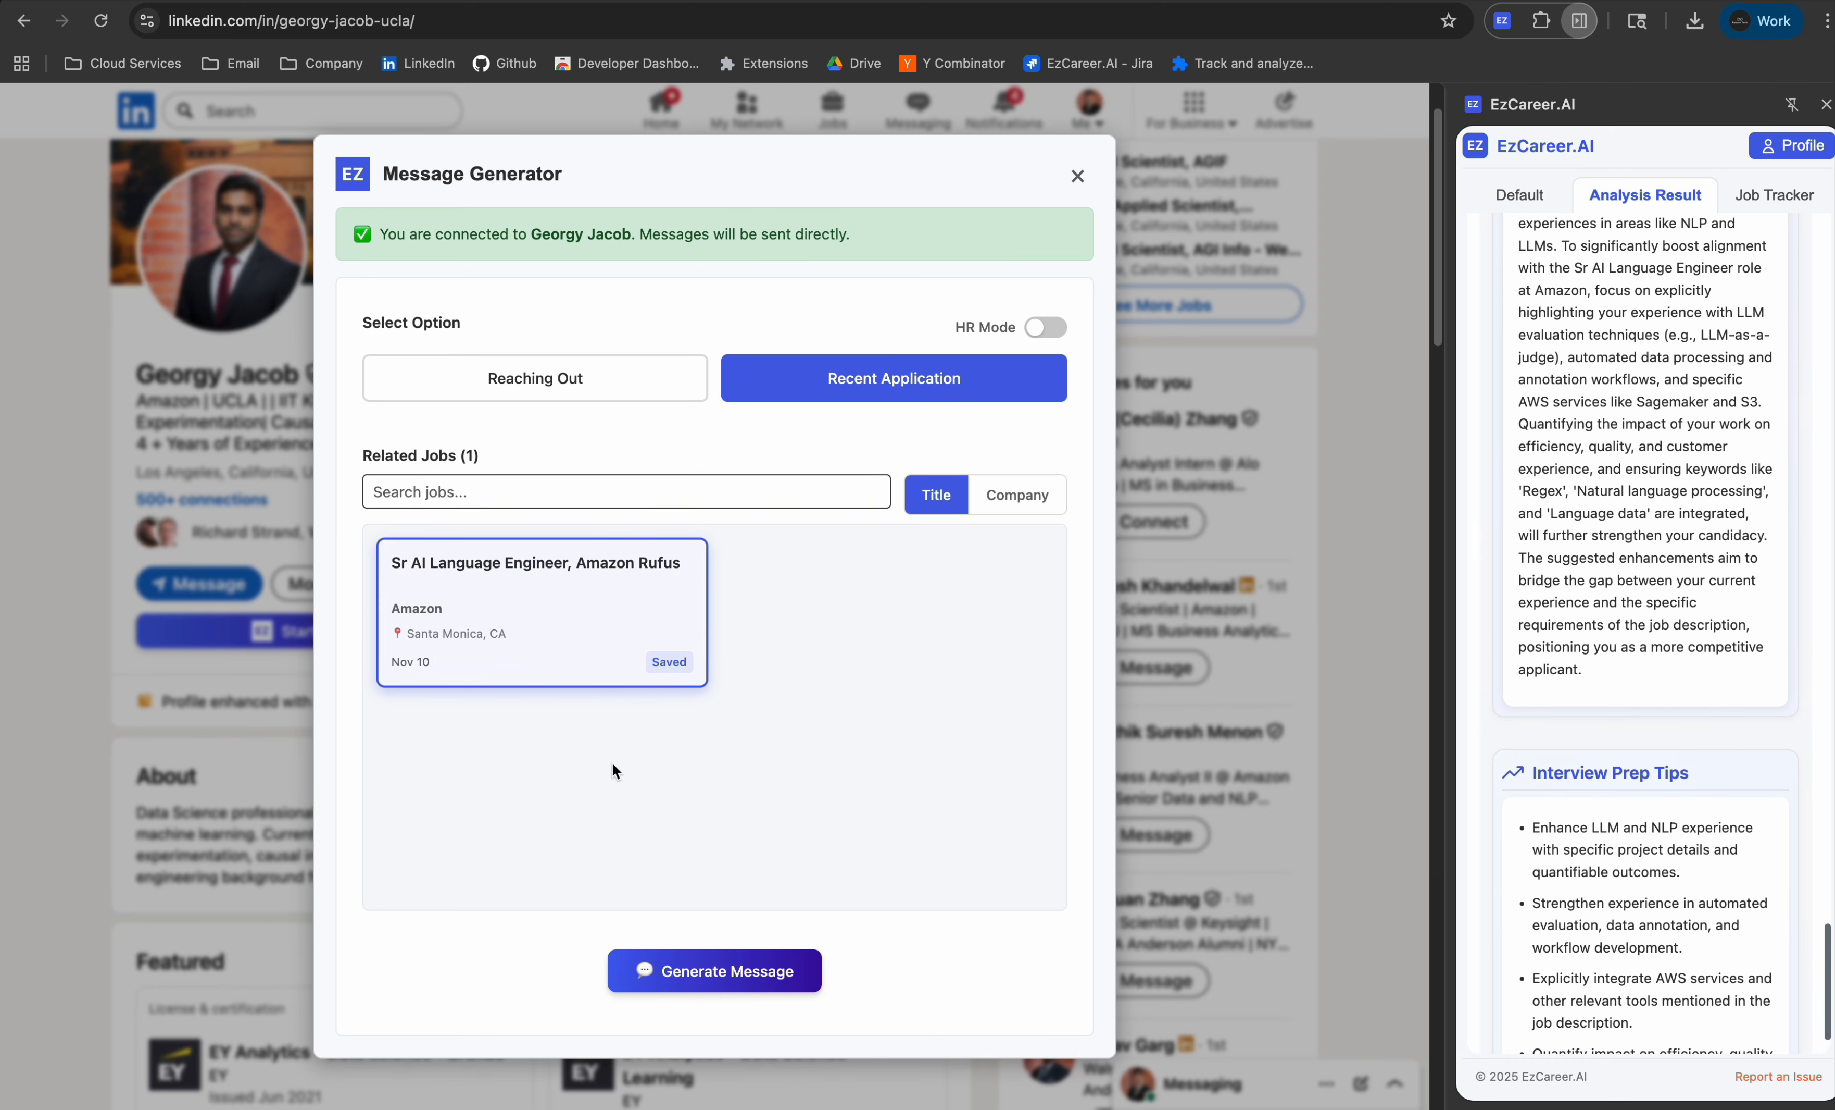
{"action": "left_click", "coordinate": [693, 984]}
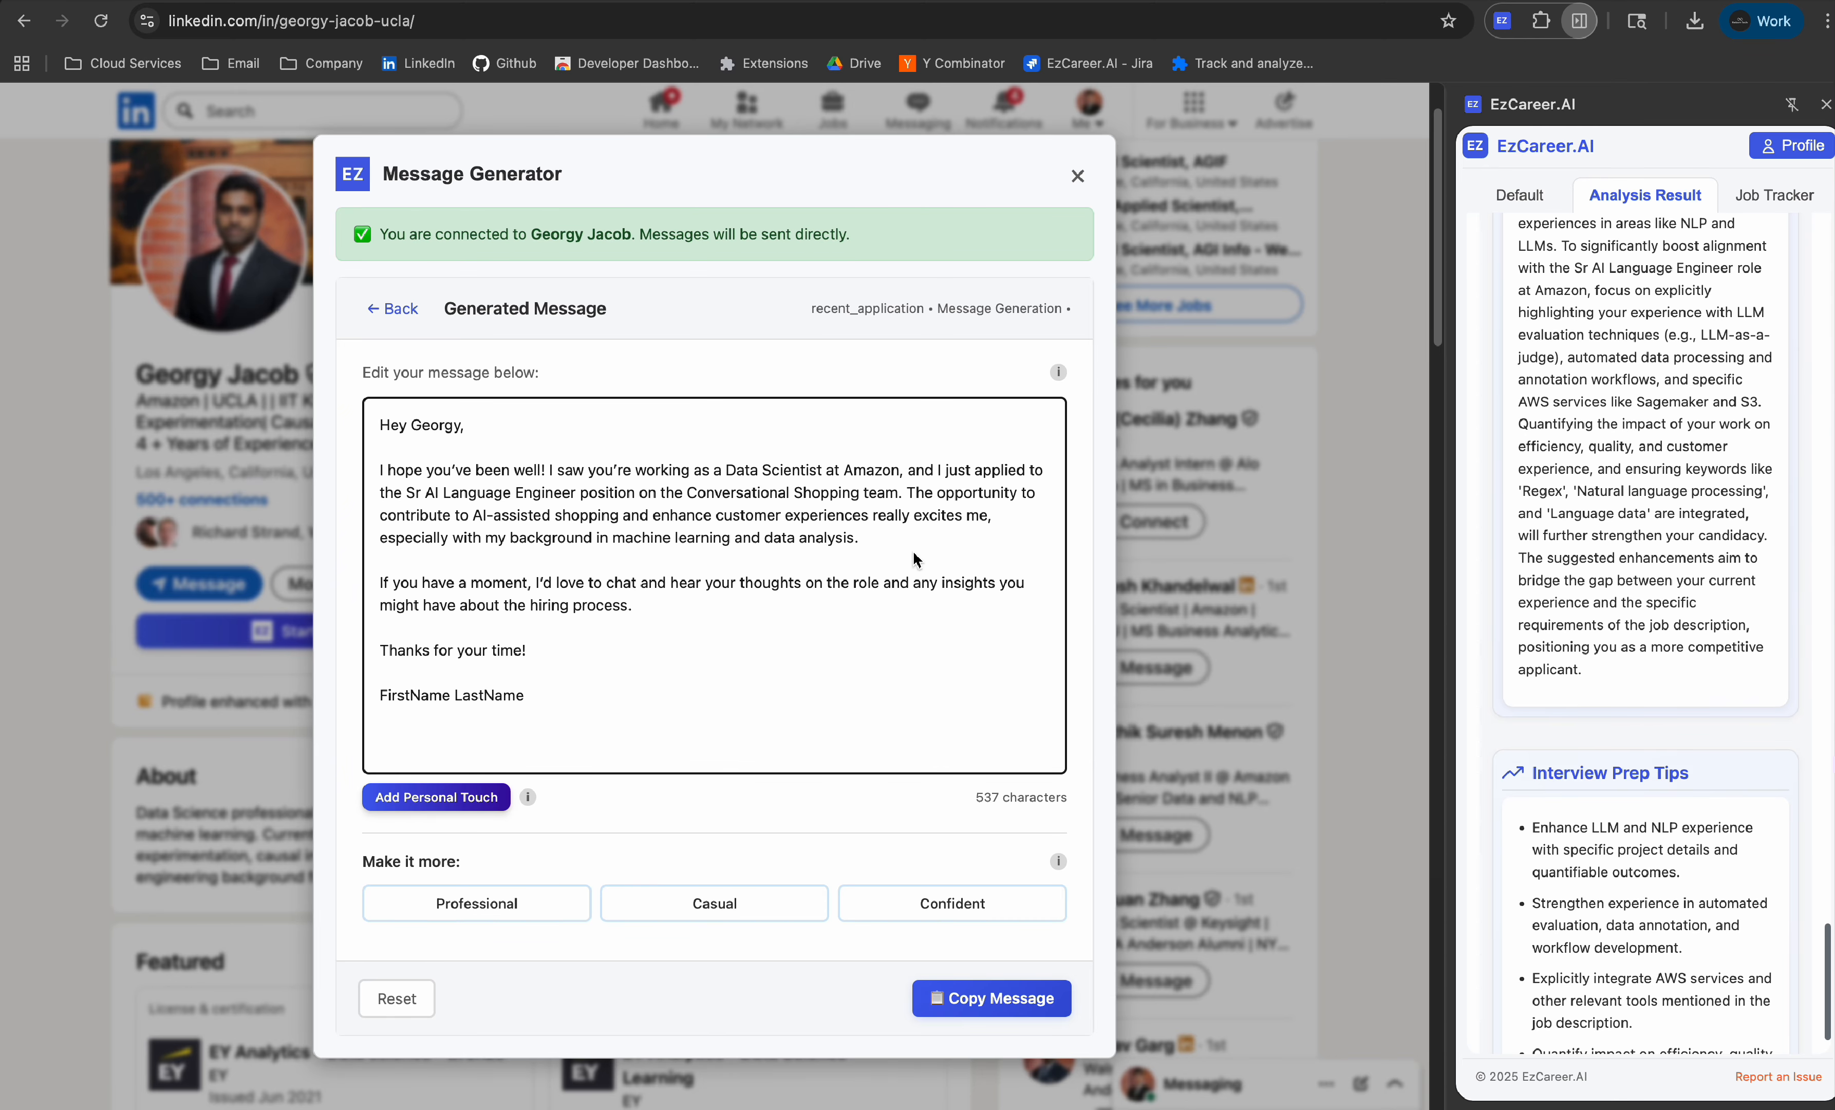
{"action": "left_click_drag", "start_coordinate": [723, 471], "coordinate": [936, 496]}
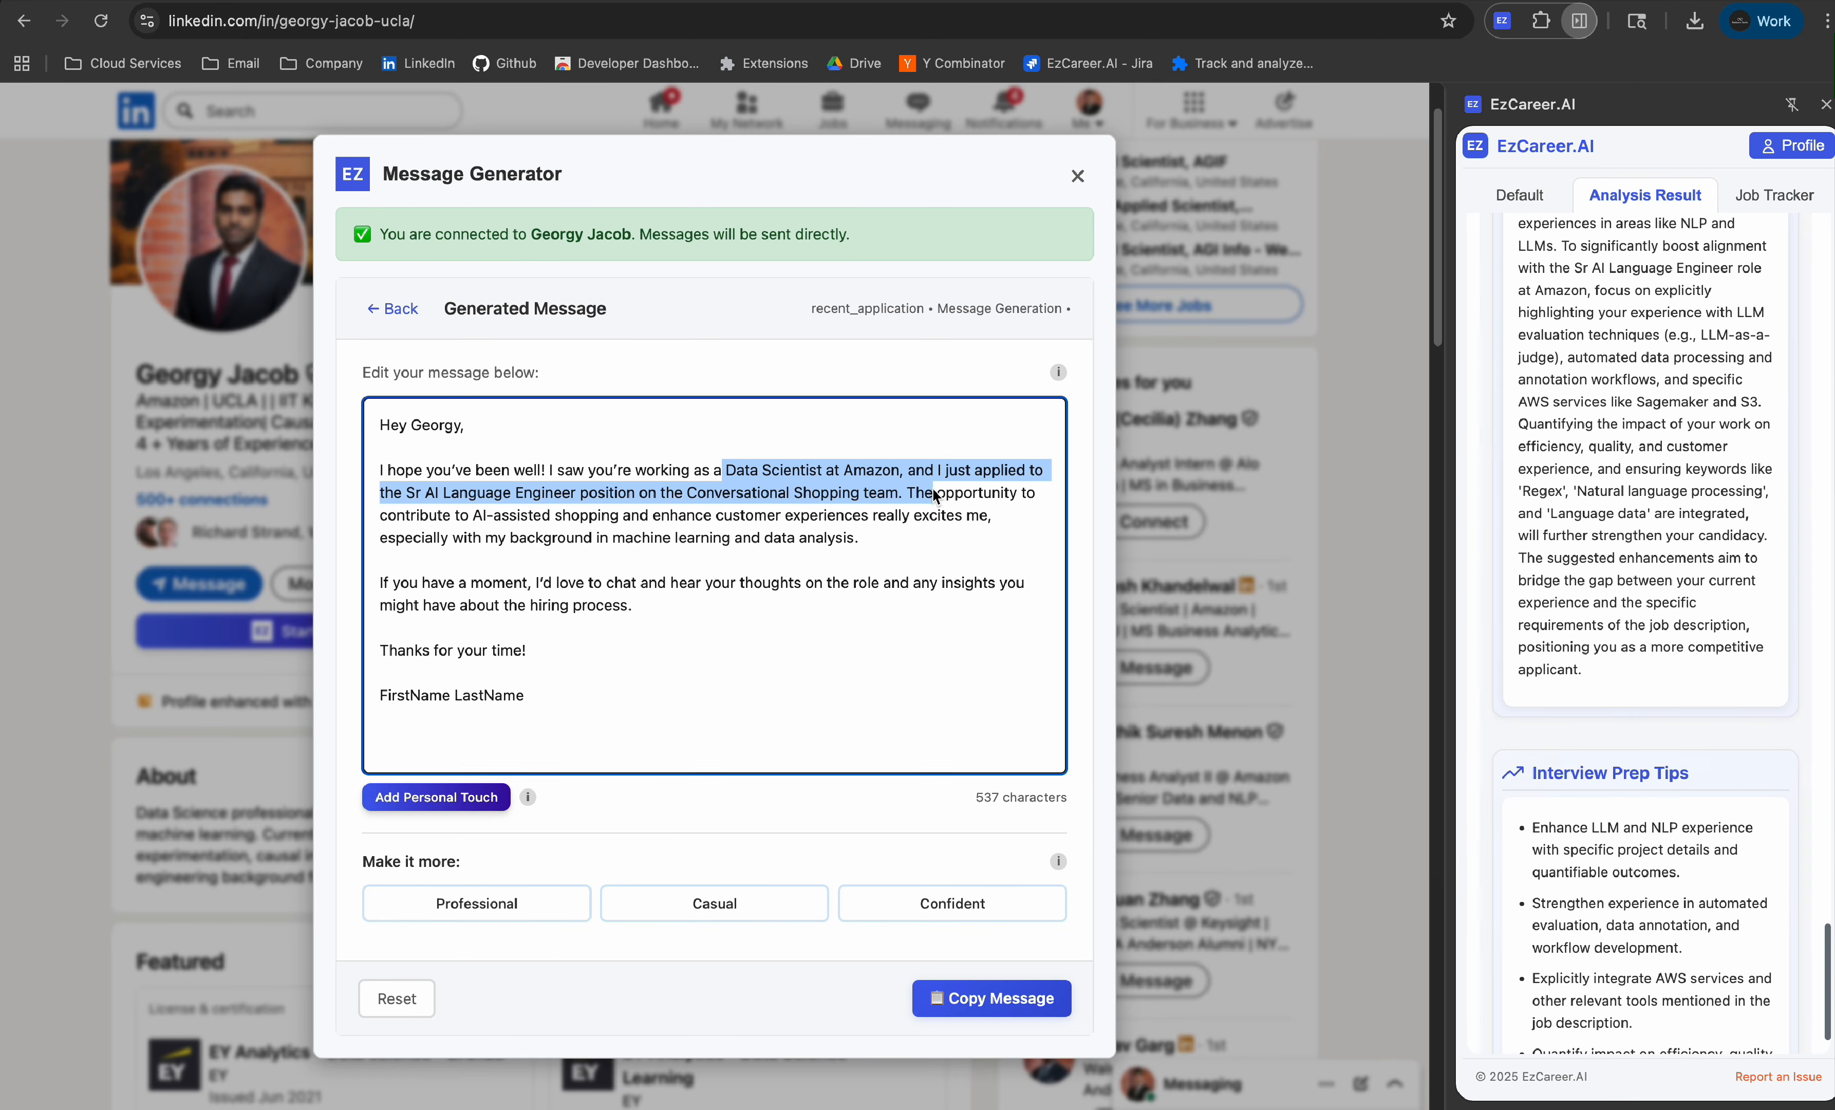
{"action": "left_click", "coordinate": [930, 494]}
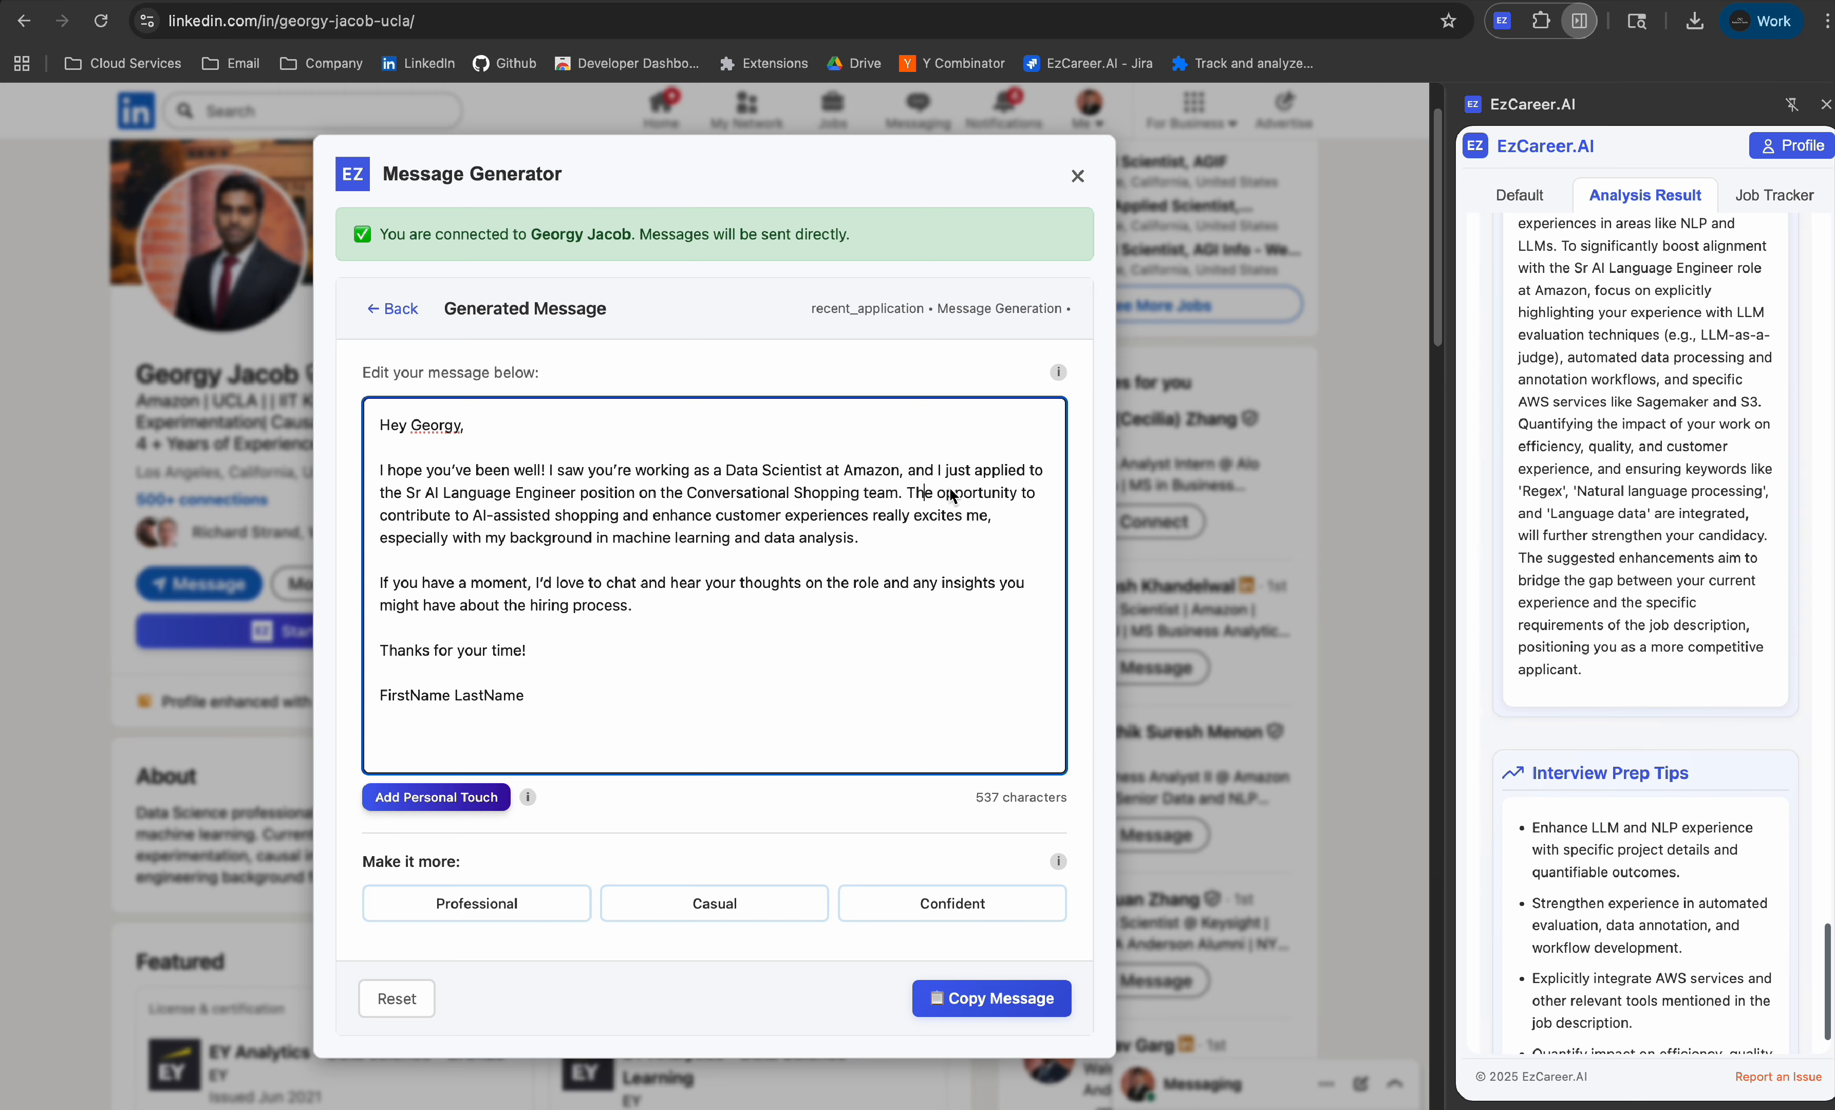
{"action": "left_click_drag", "start_coordinate": [747, 605], "coordinate": [365, 587]}
{"action": "left_click", "coordinate": [515, 596]}
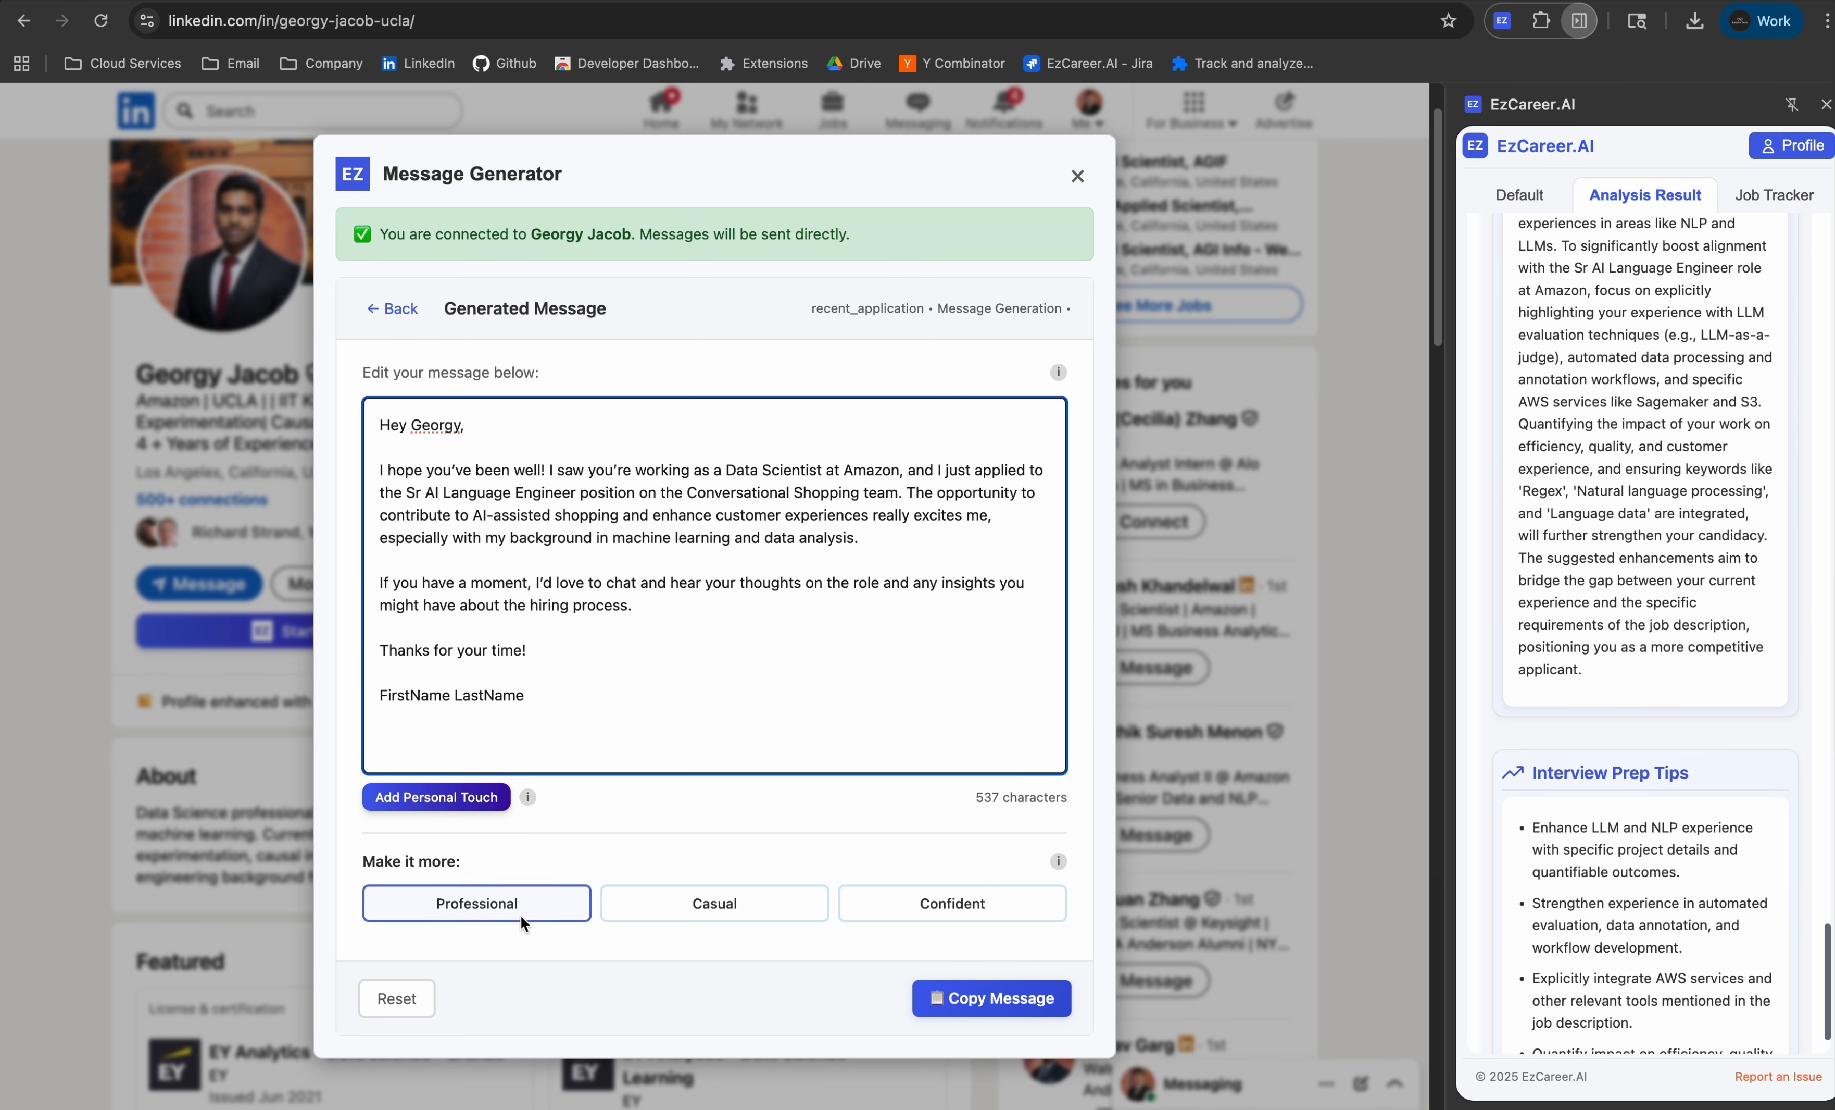
Step: Regenerate the Recent Application message with HR Mode on, read it through and copy it
{"action": "left_click", "coordinate": [380, 303]}
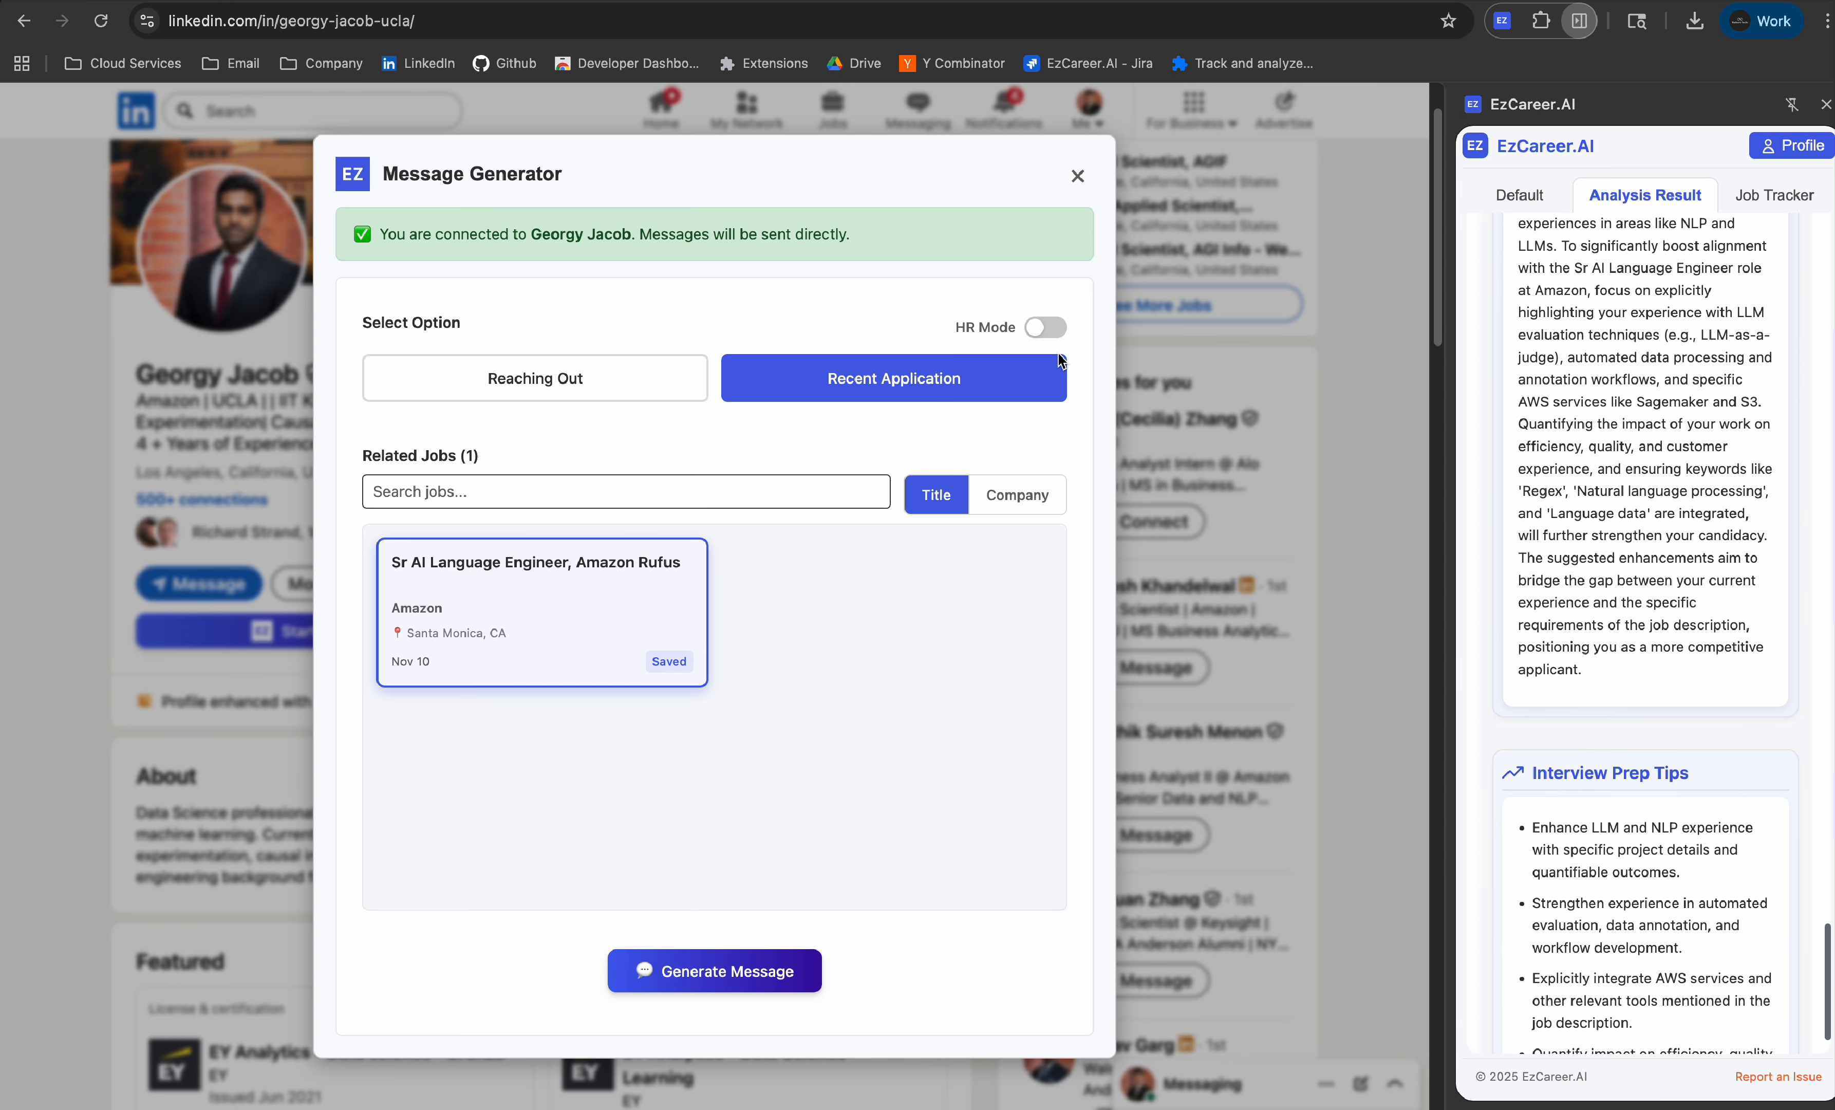
{"action": "left_click", "coordinate": [1045, 327]}
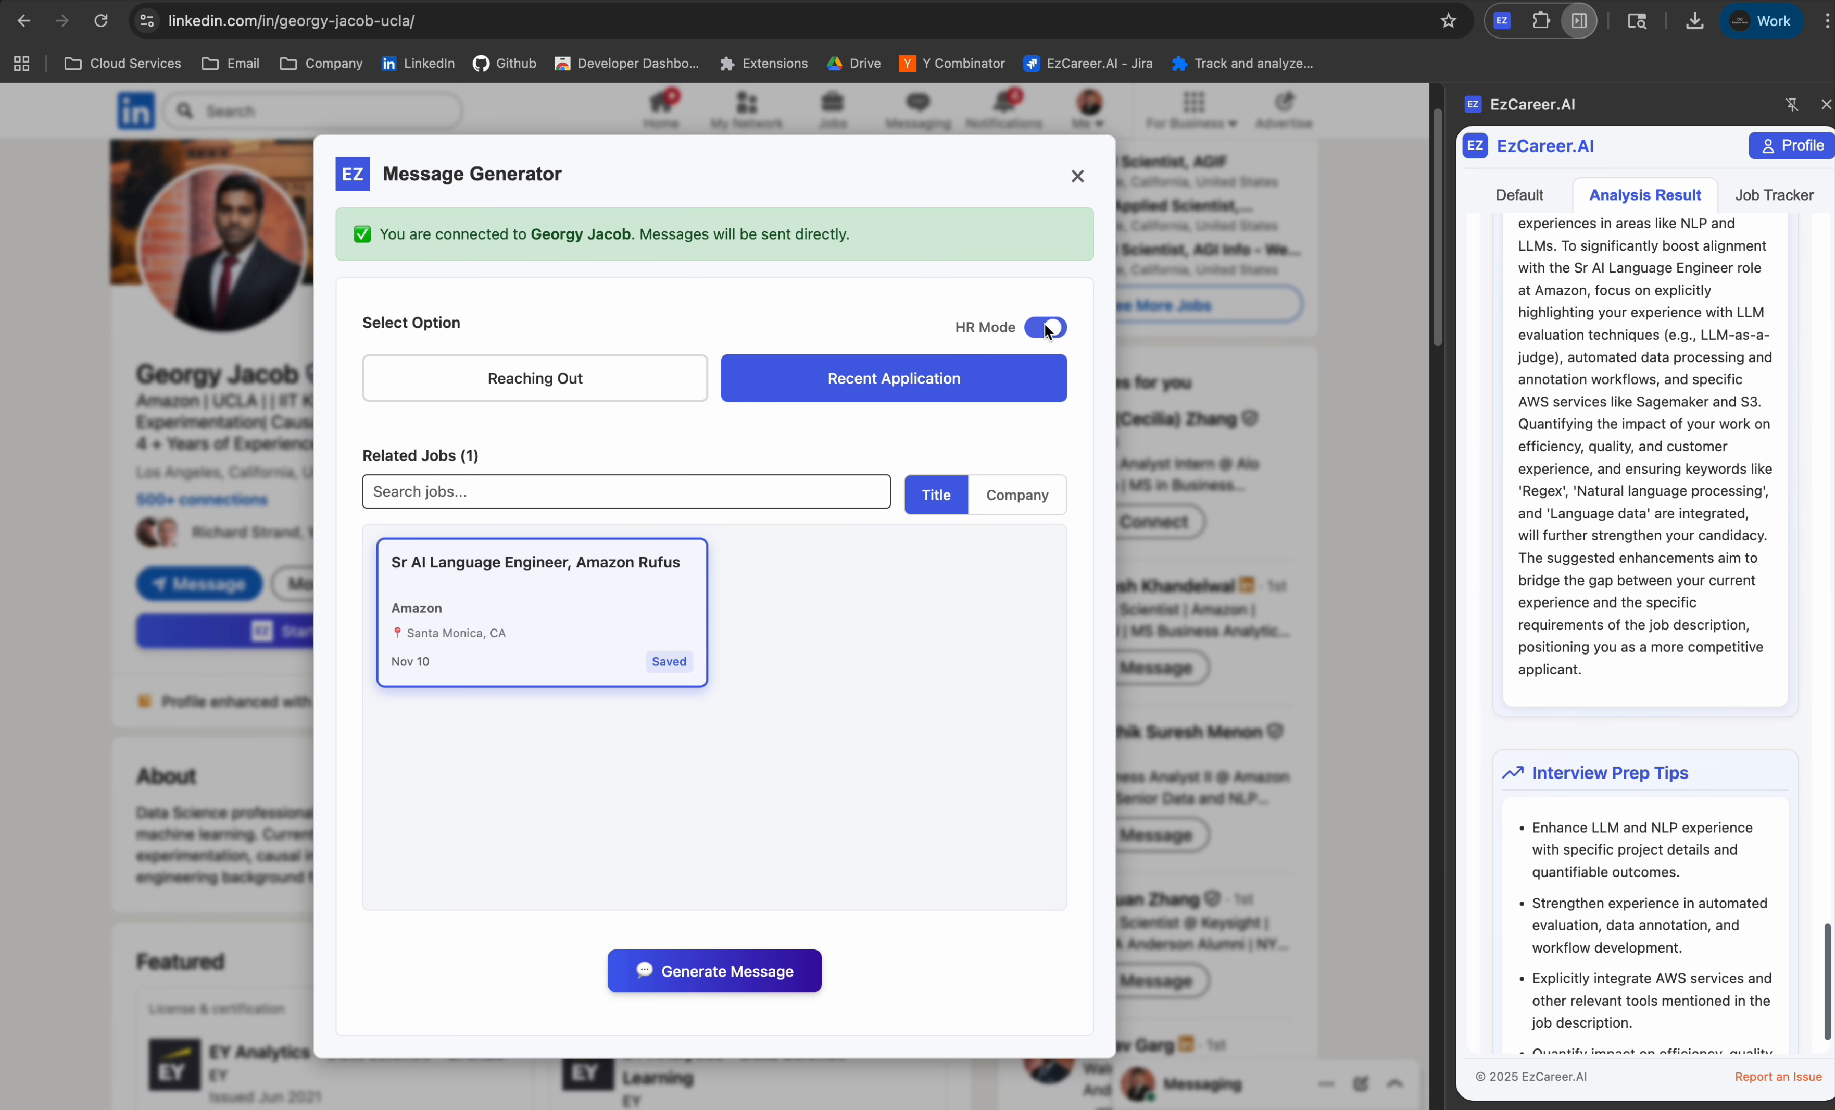
{"action": "left_click", "coordinate": [725, 974]}
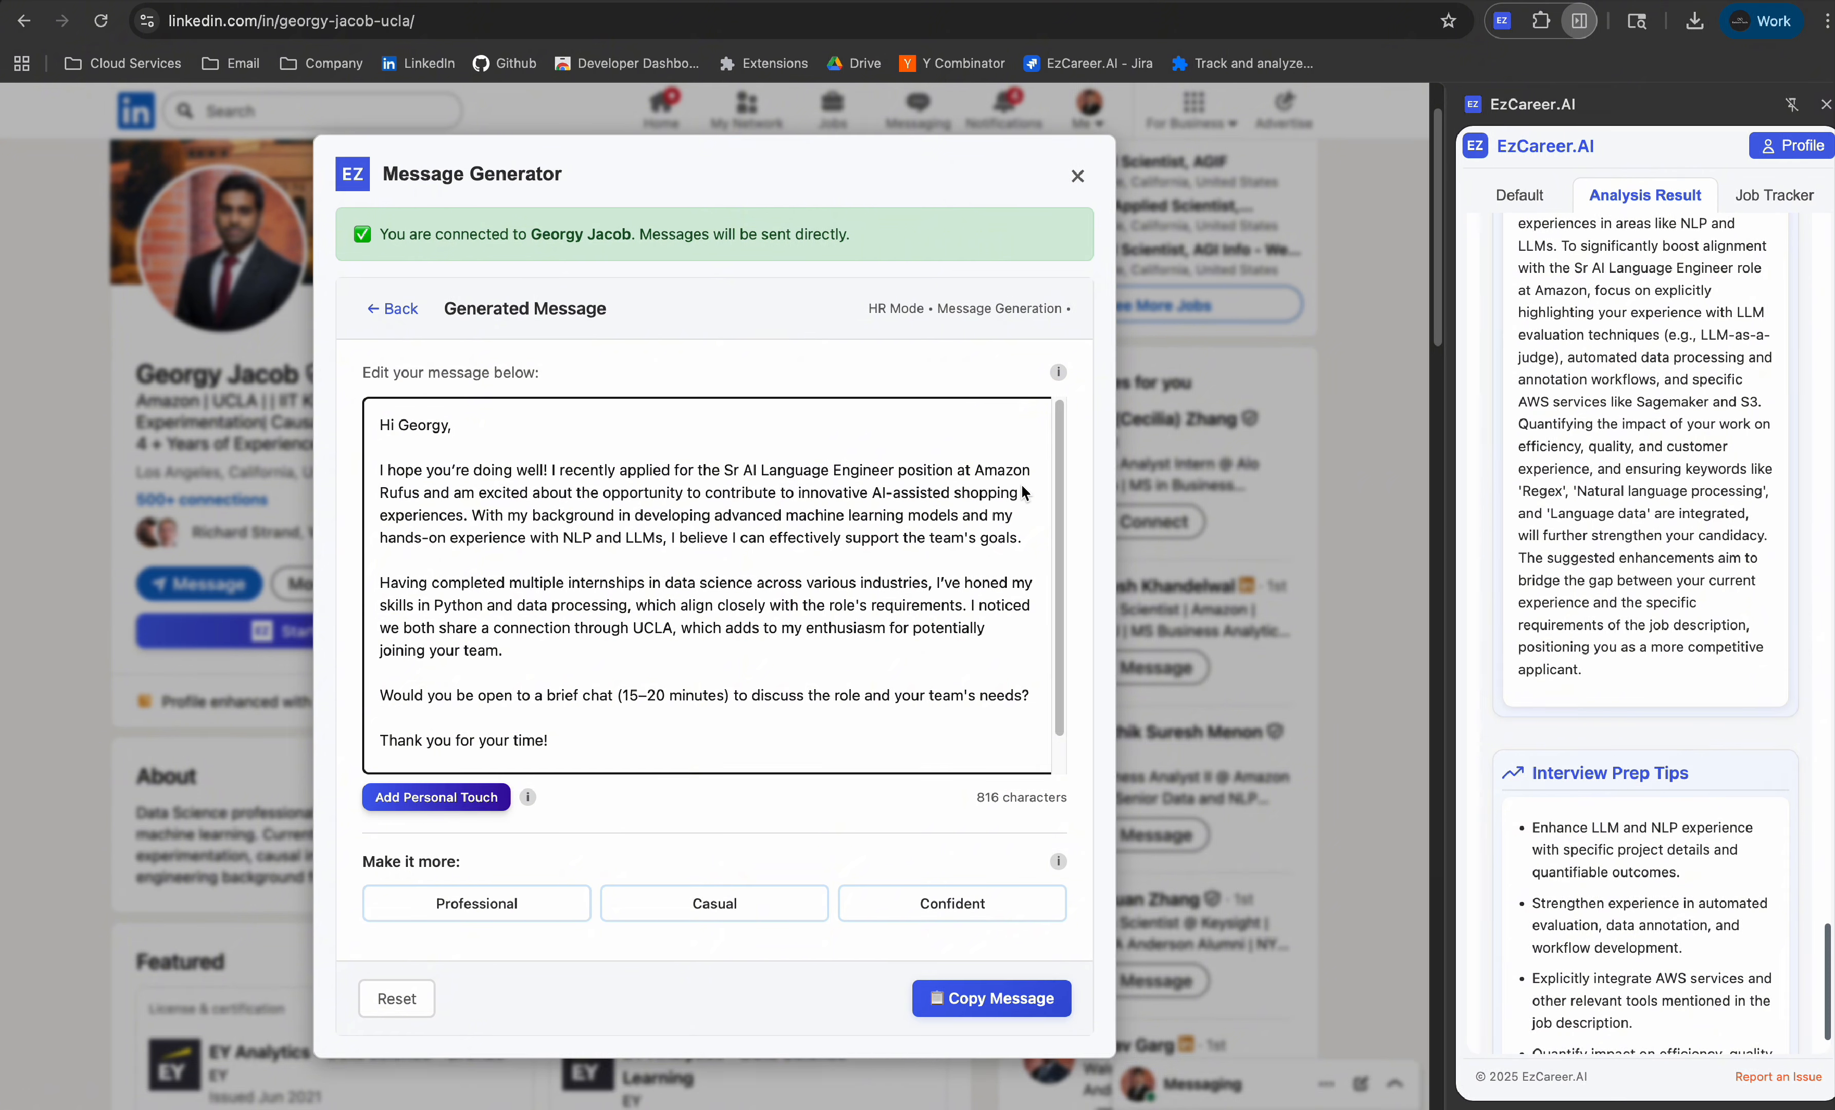
{"action": "scroll", "coordinate": [825, 602], "scroll_direction": "down", "scroll_amount": 1}
{"action": "scroll", "coordinate": [825, 603], "scroll_direction": "up", "scroll_amount": 1}
{"action": "scroll", "coordinate": [826, 602], "scroll_direction": "down", "scroll_amount": 1}
{"action": "scroll", "coordinate": [825, 603], "scroll_direction": "up", "scroll_amount": 1}
{"action": "scroll", "coordinate": [676, 699], "scroll_direction": "down", "scroll_amount": 1}
{"action": "left_click", "coordinate": [992, 998]}
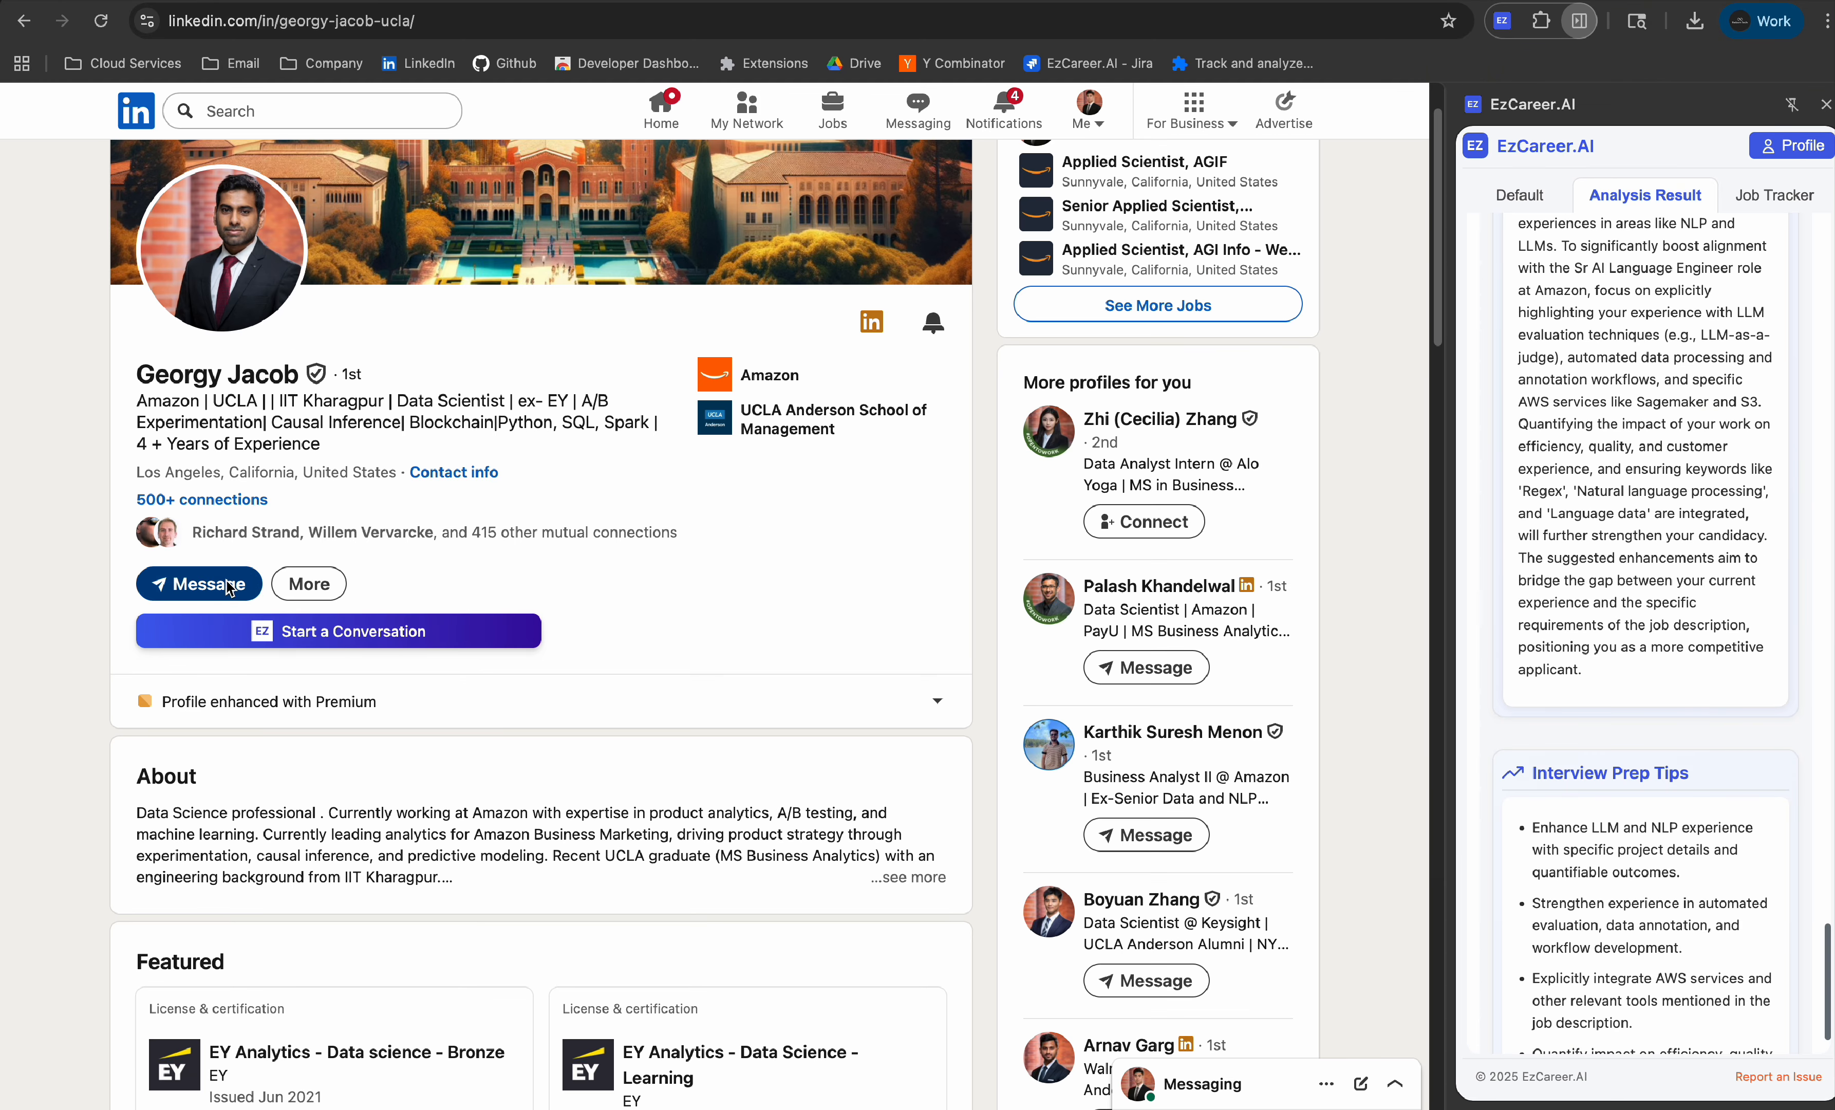
Step: Paste the copied message into a new LinkedIn message to this connection and discard the draft
{"action": "left_click", "coordinate": [229, 588]}
{"action": "key", "text": "ctrl+v"}
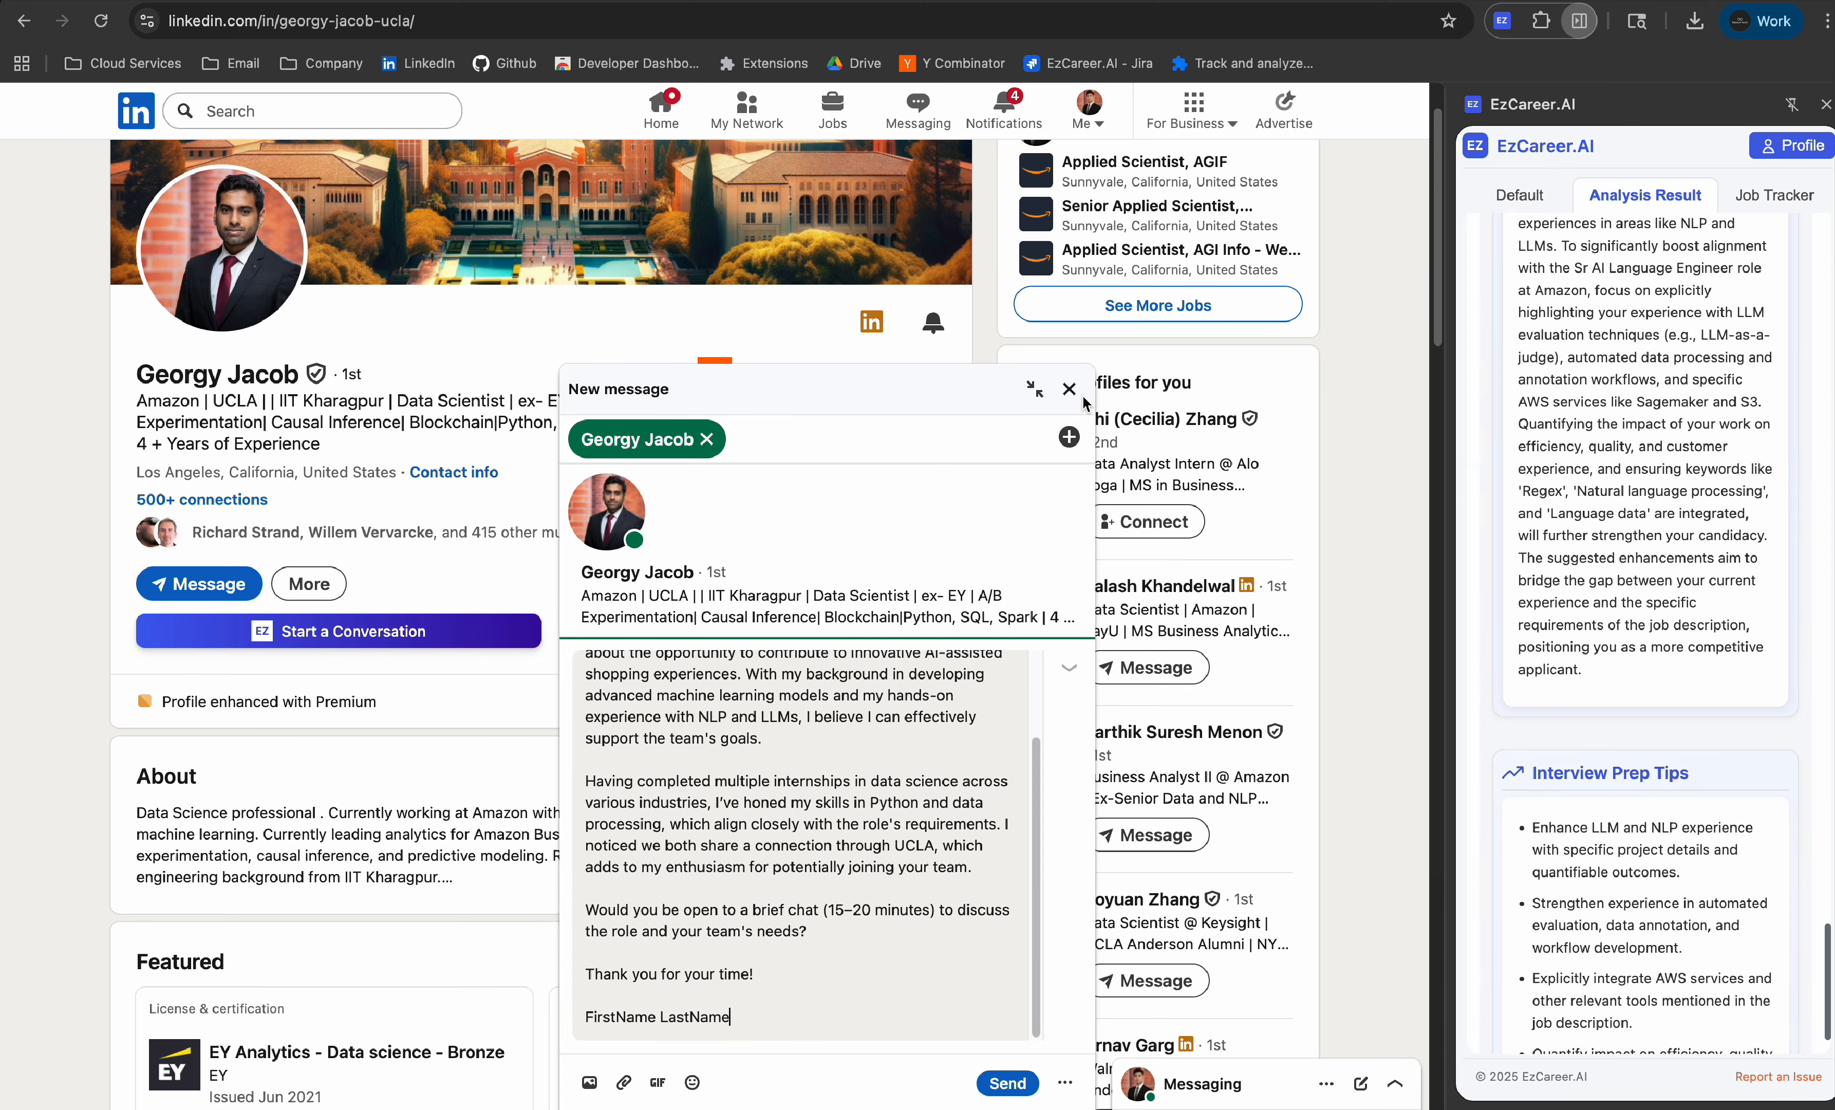
{"action": "left_click", "coordinate": [1069, 389]}
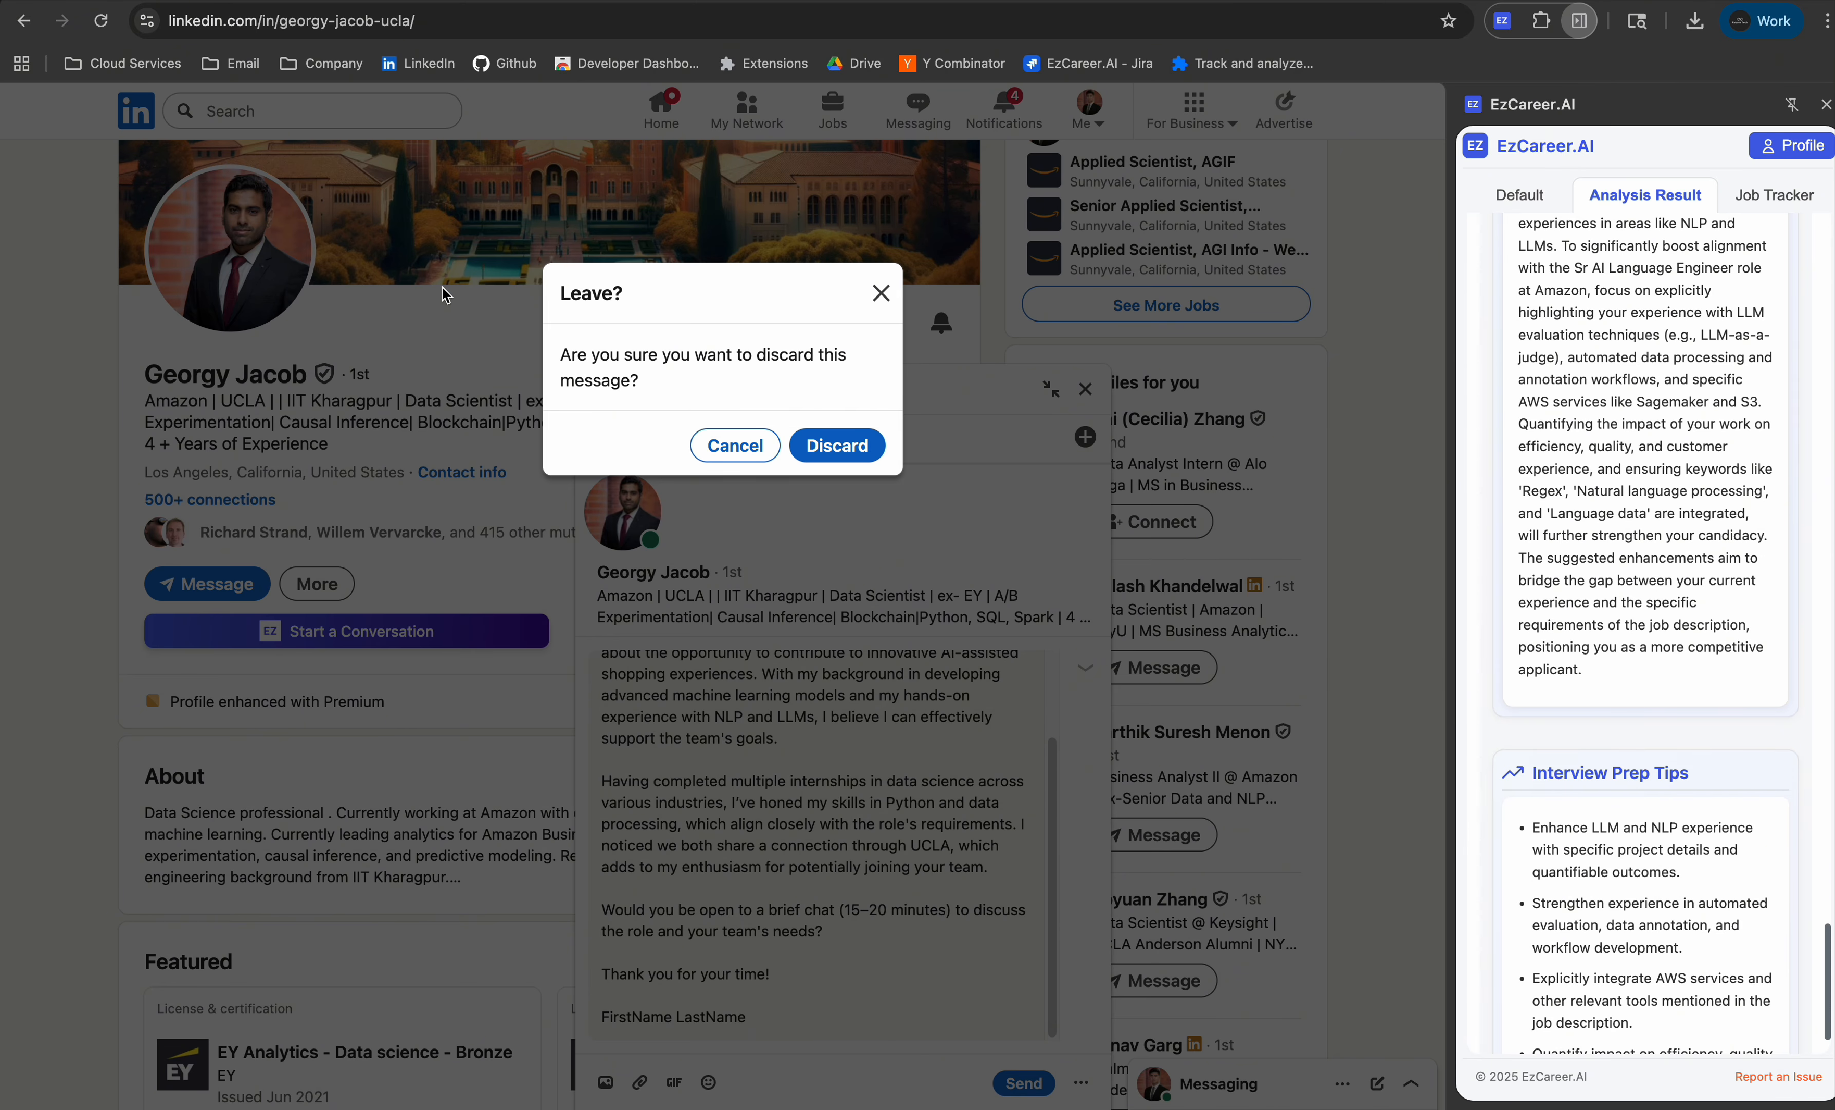
{"action": "left_click", "coordinate": [867, 461]}
Step: Return to the Amazon job, show all network contacts and open the profile of the second-degree Tech Program Manager among the company alumni
{"action": "left_click", "coordinate": [27, 21]}
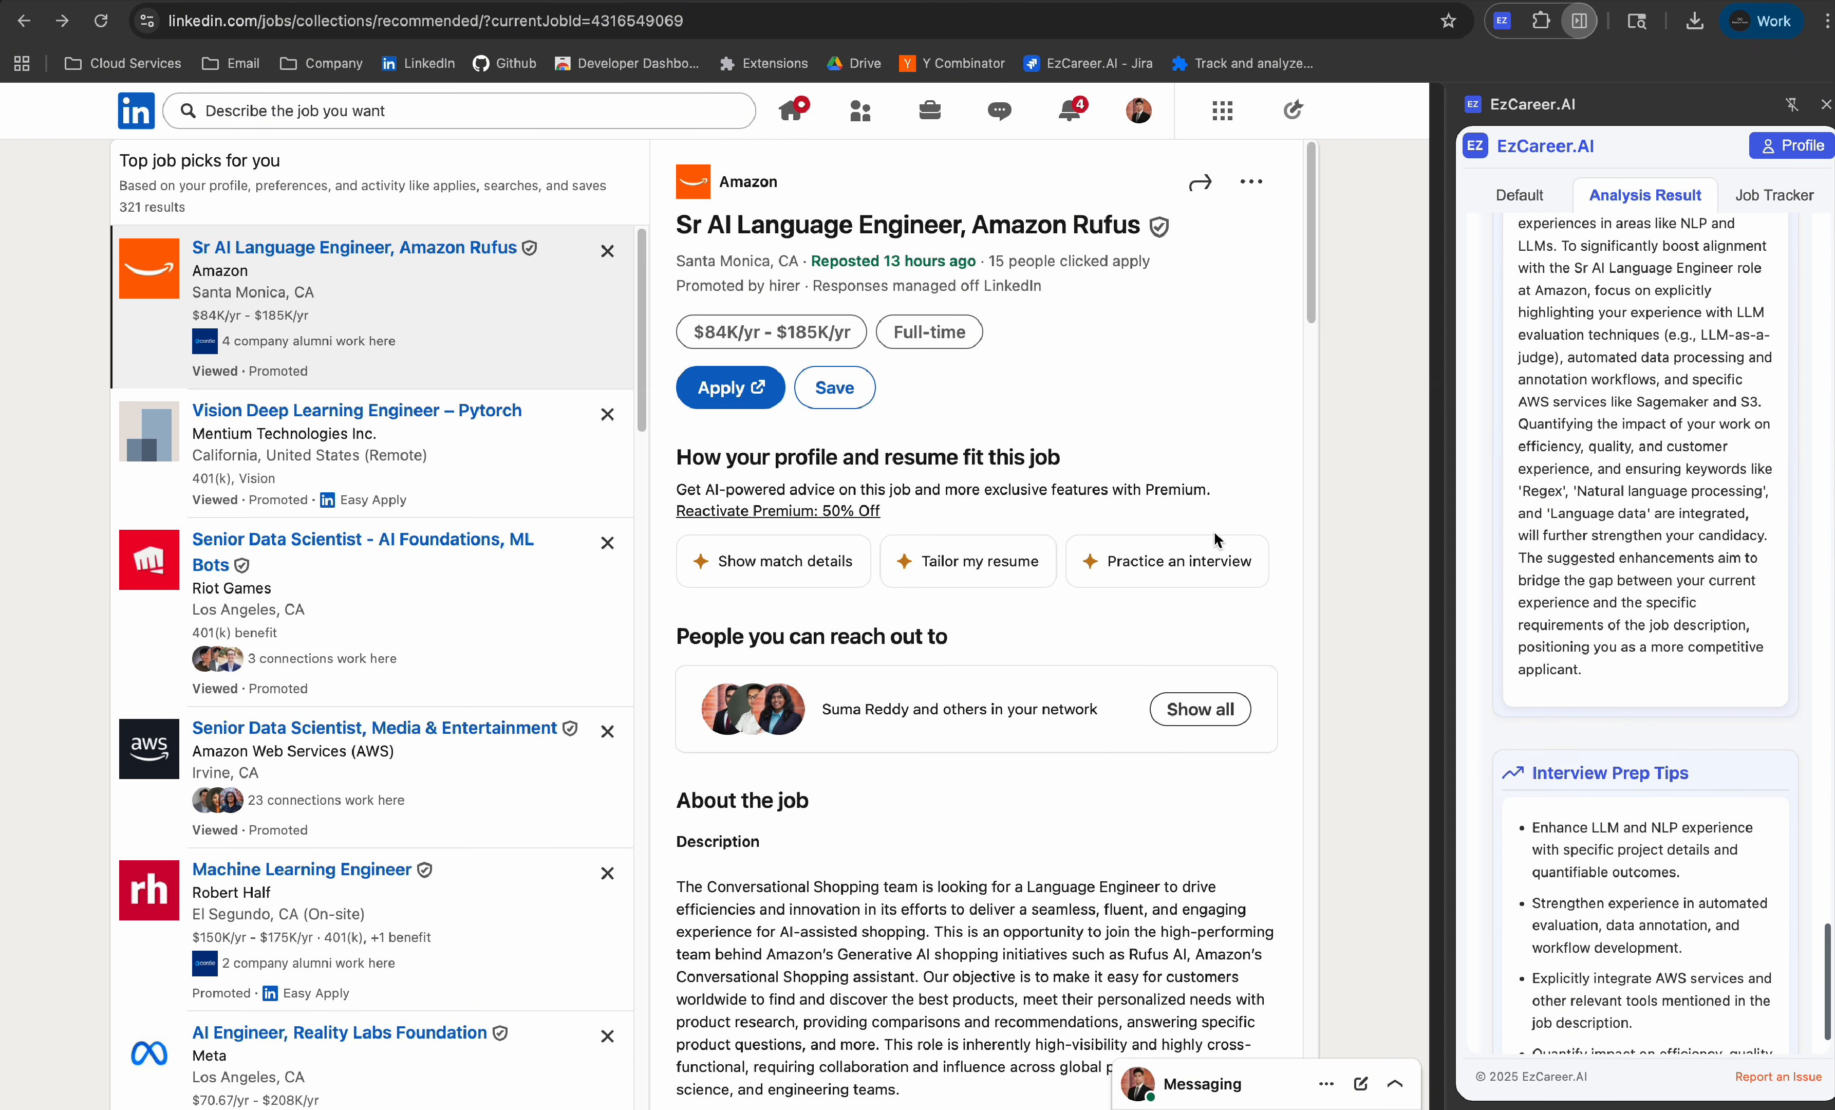
{"action": "left_click", "coordinate": [1200, 709]}
{"action": "scroll", "coordinate": [682, 704], "scroll_direction": "down", "scroll_amount": 3}
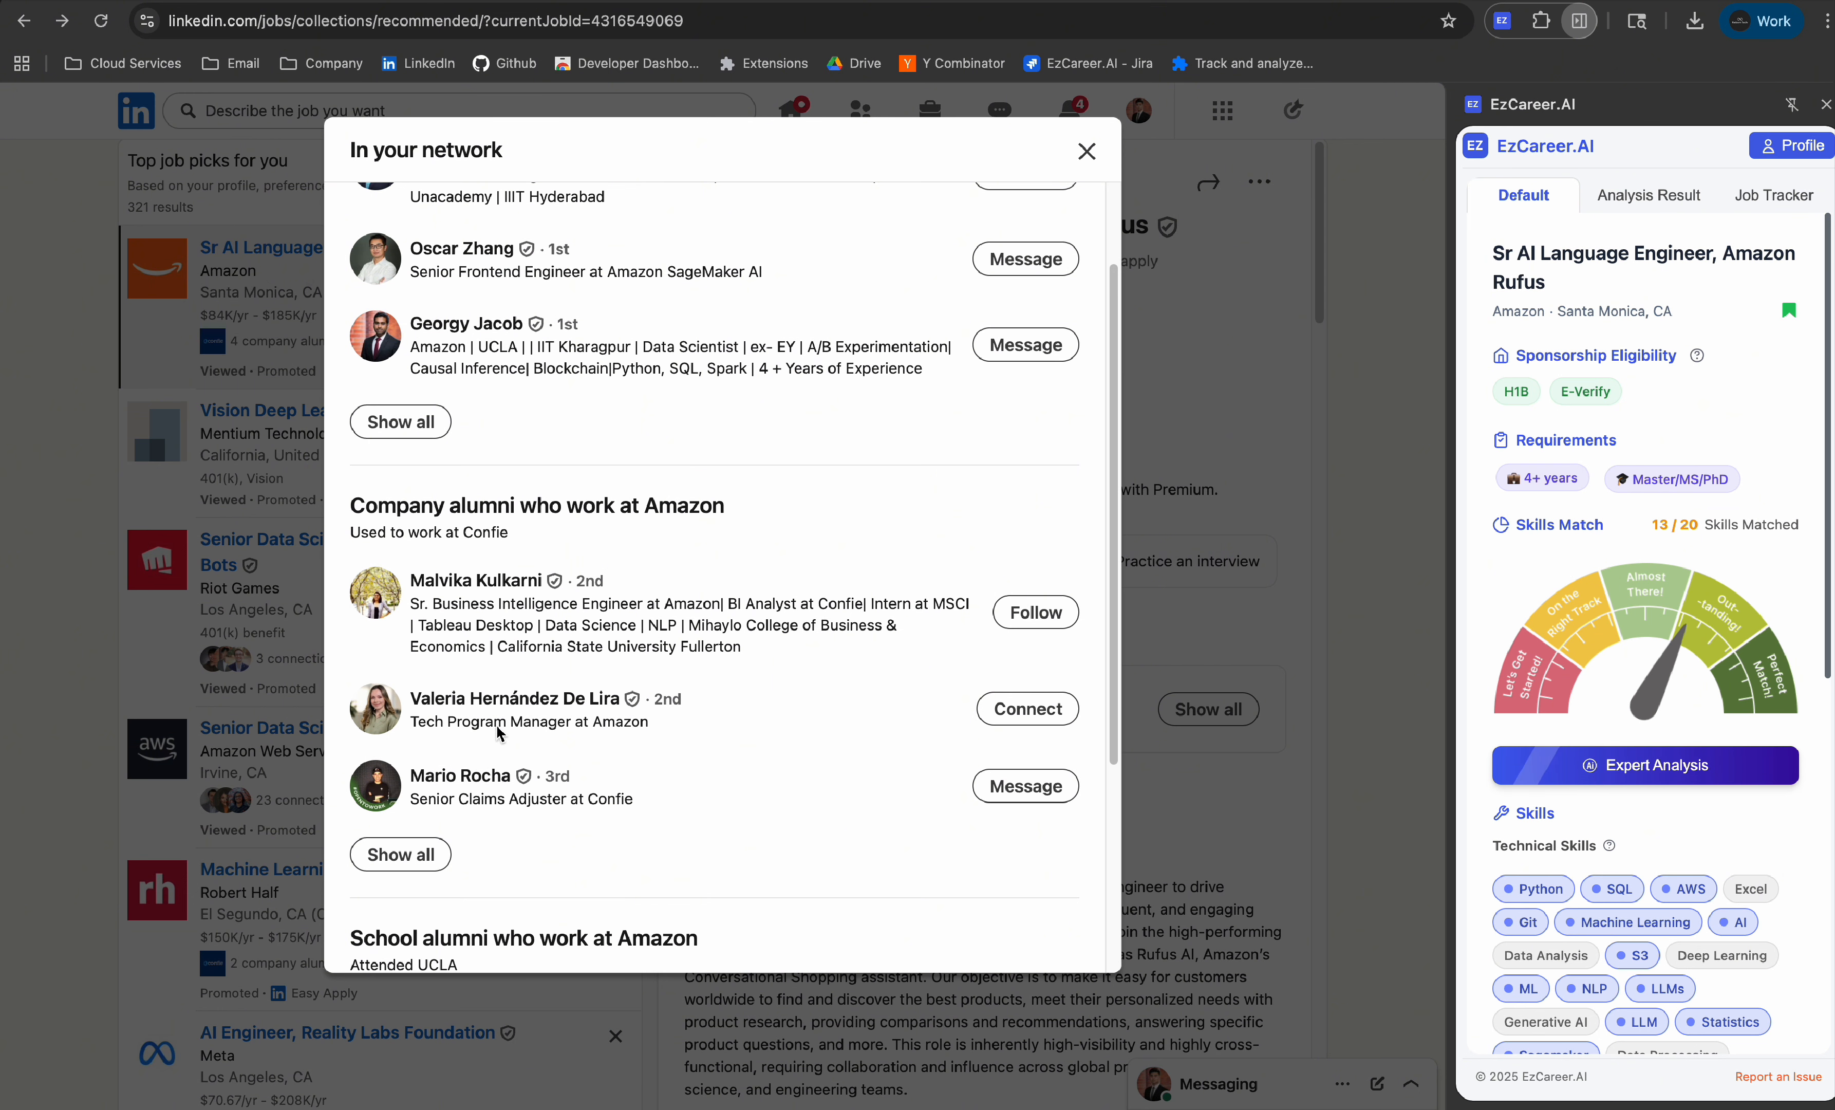
{"action": "left_click", "coordinate": [522, 700]}
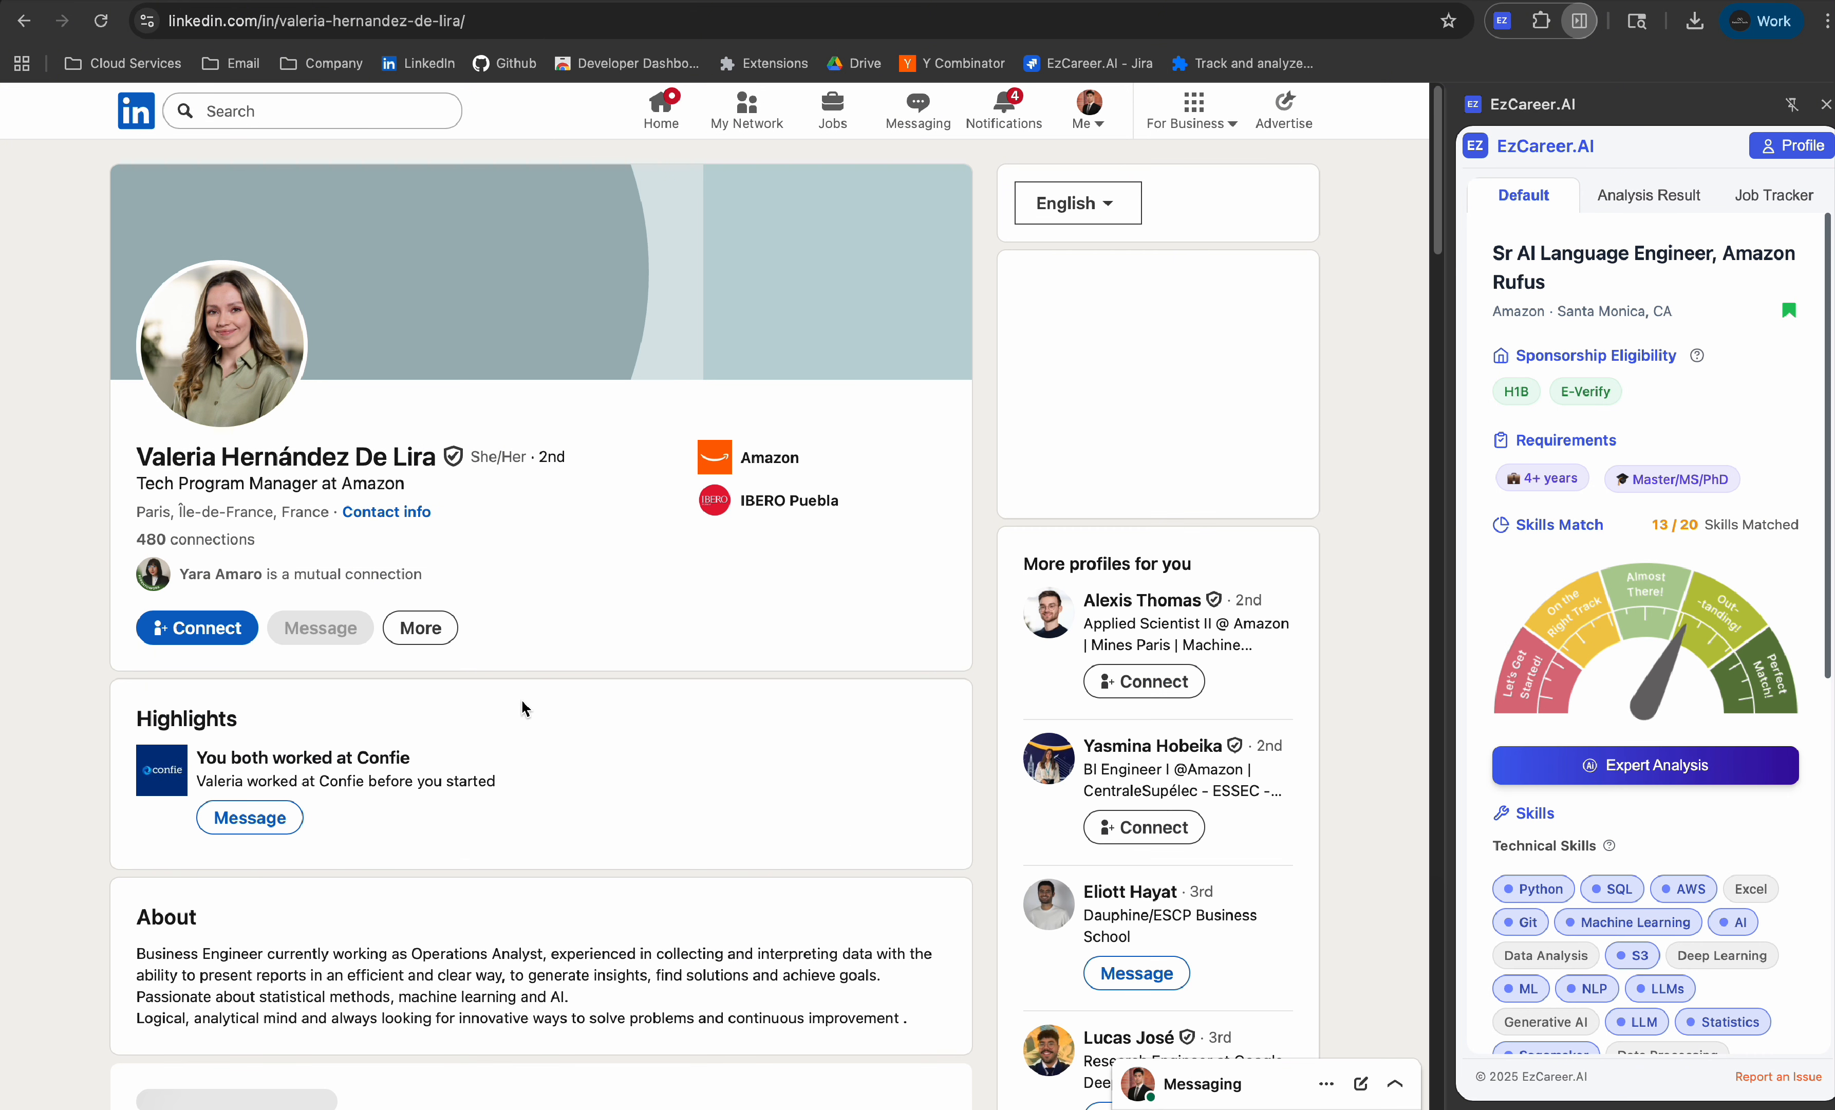
Step: Generate a Reaching Out message for this second-degree contact, copy it and close the Message Generator
{"action": "left_click", "coordinate": [314, 686]}
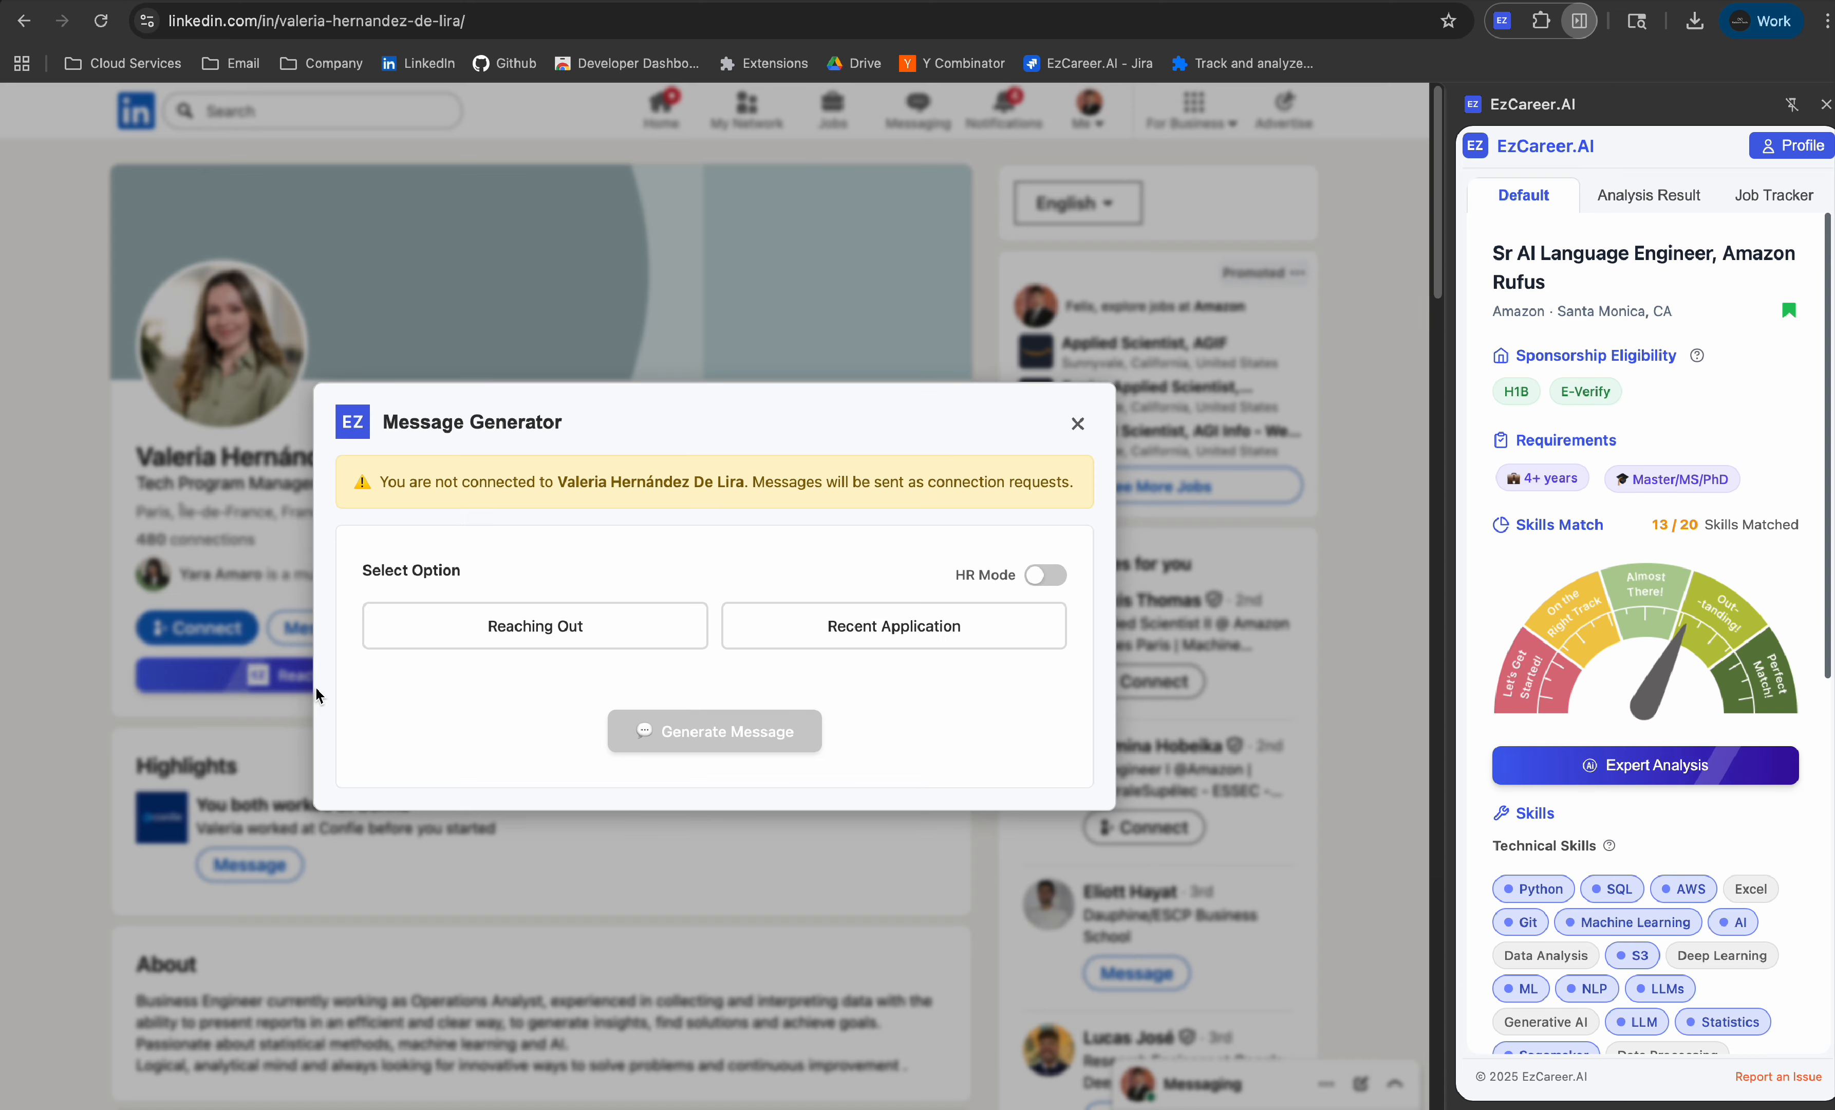
{"action": "left_click", "coordinate": [594, 620]}
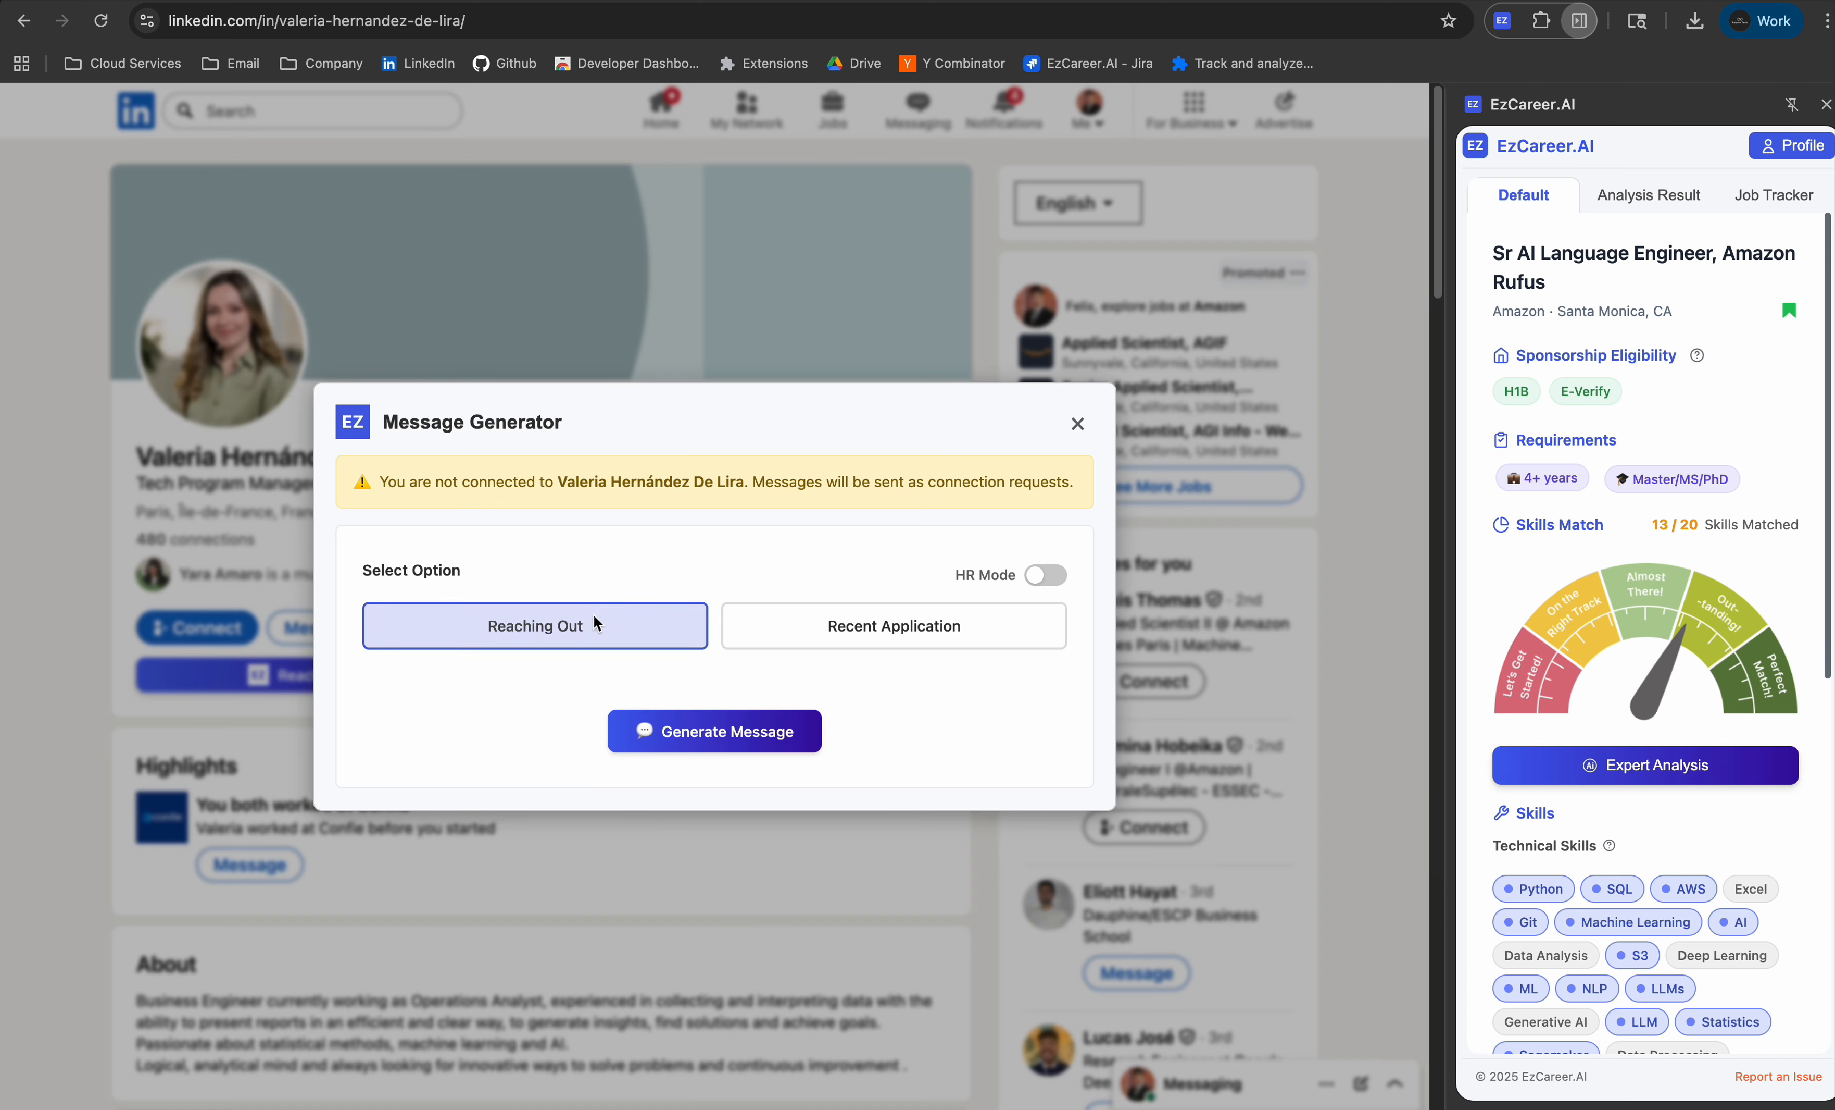
{"action": "left_click", "coordinate": [736, 740]}
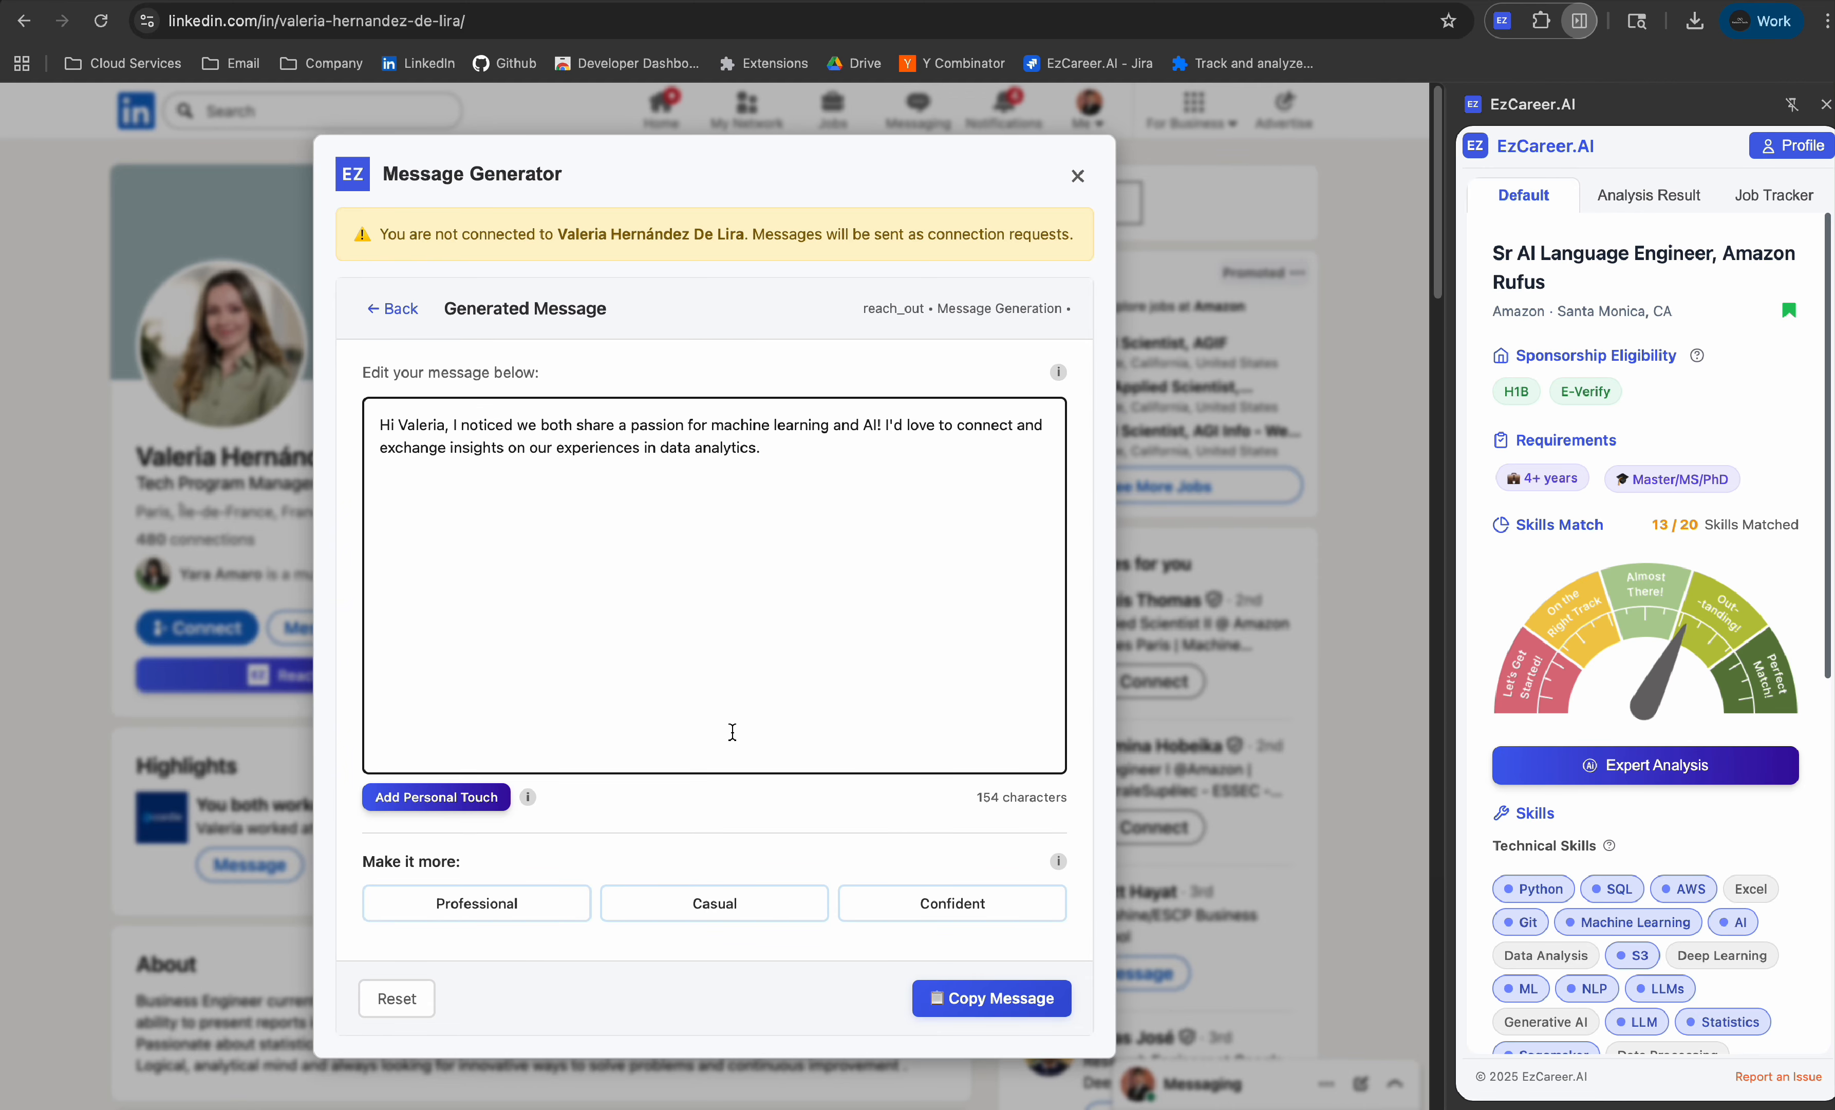
{"action": "left_click", "coordinate": [870, 634]}
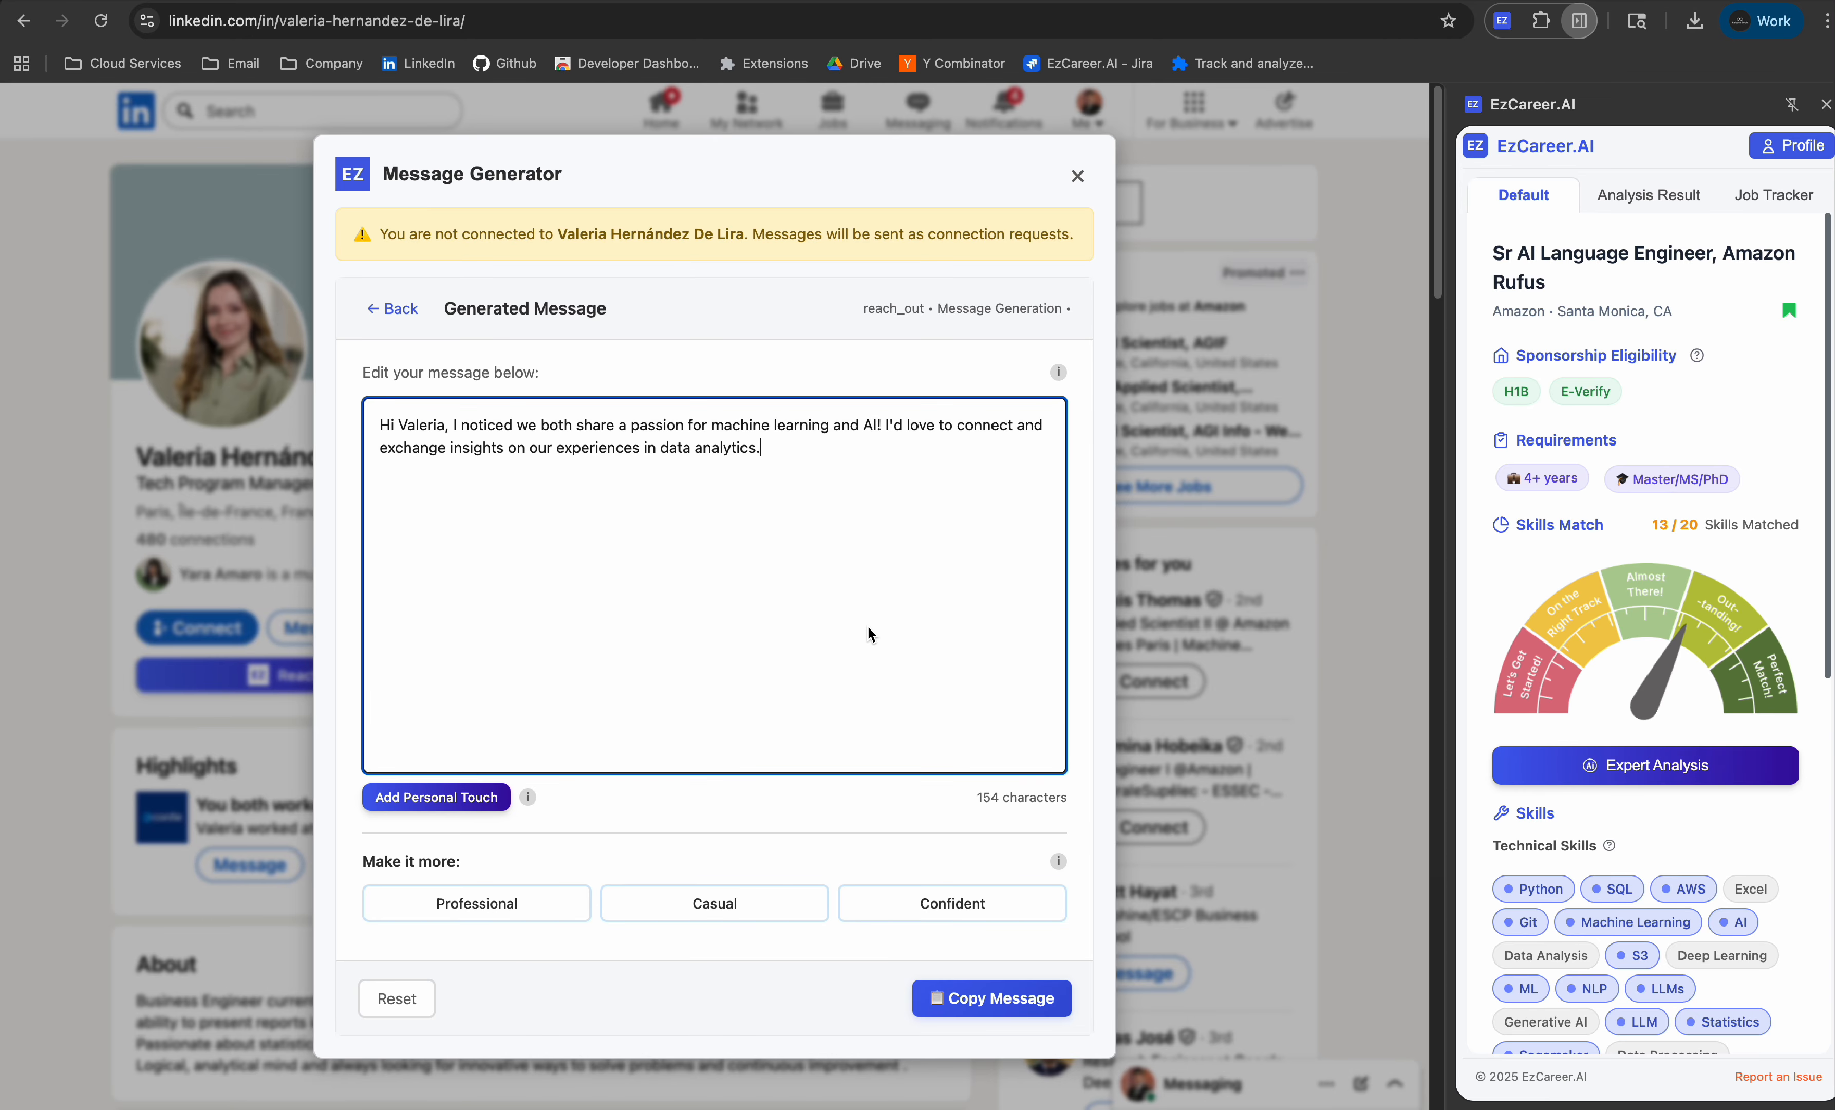
{"action": "left_click", "coordinate": [941, 1001]}
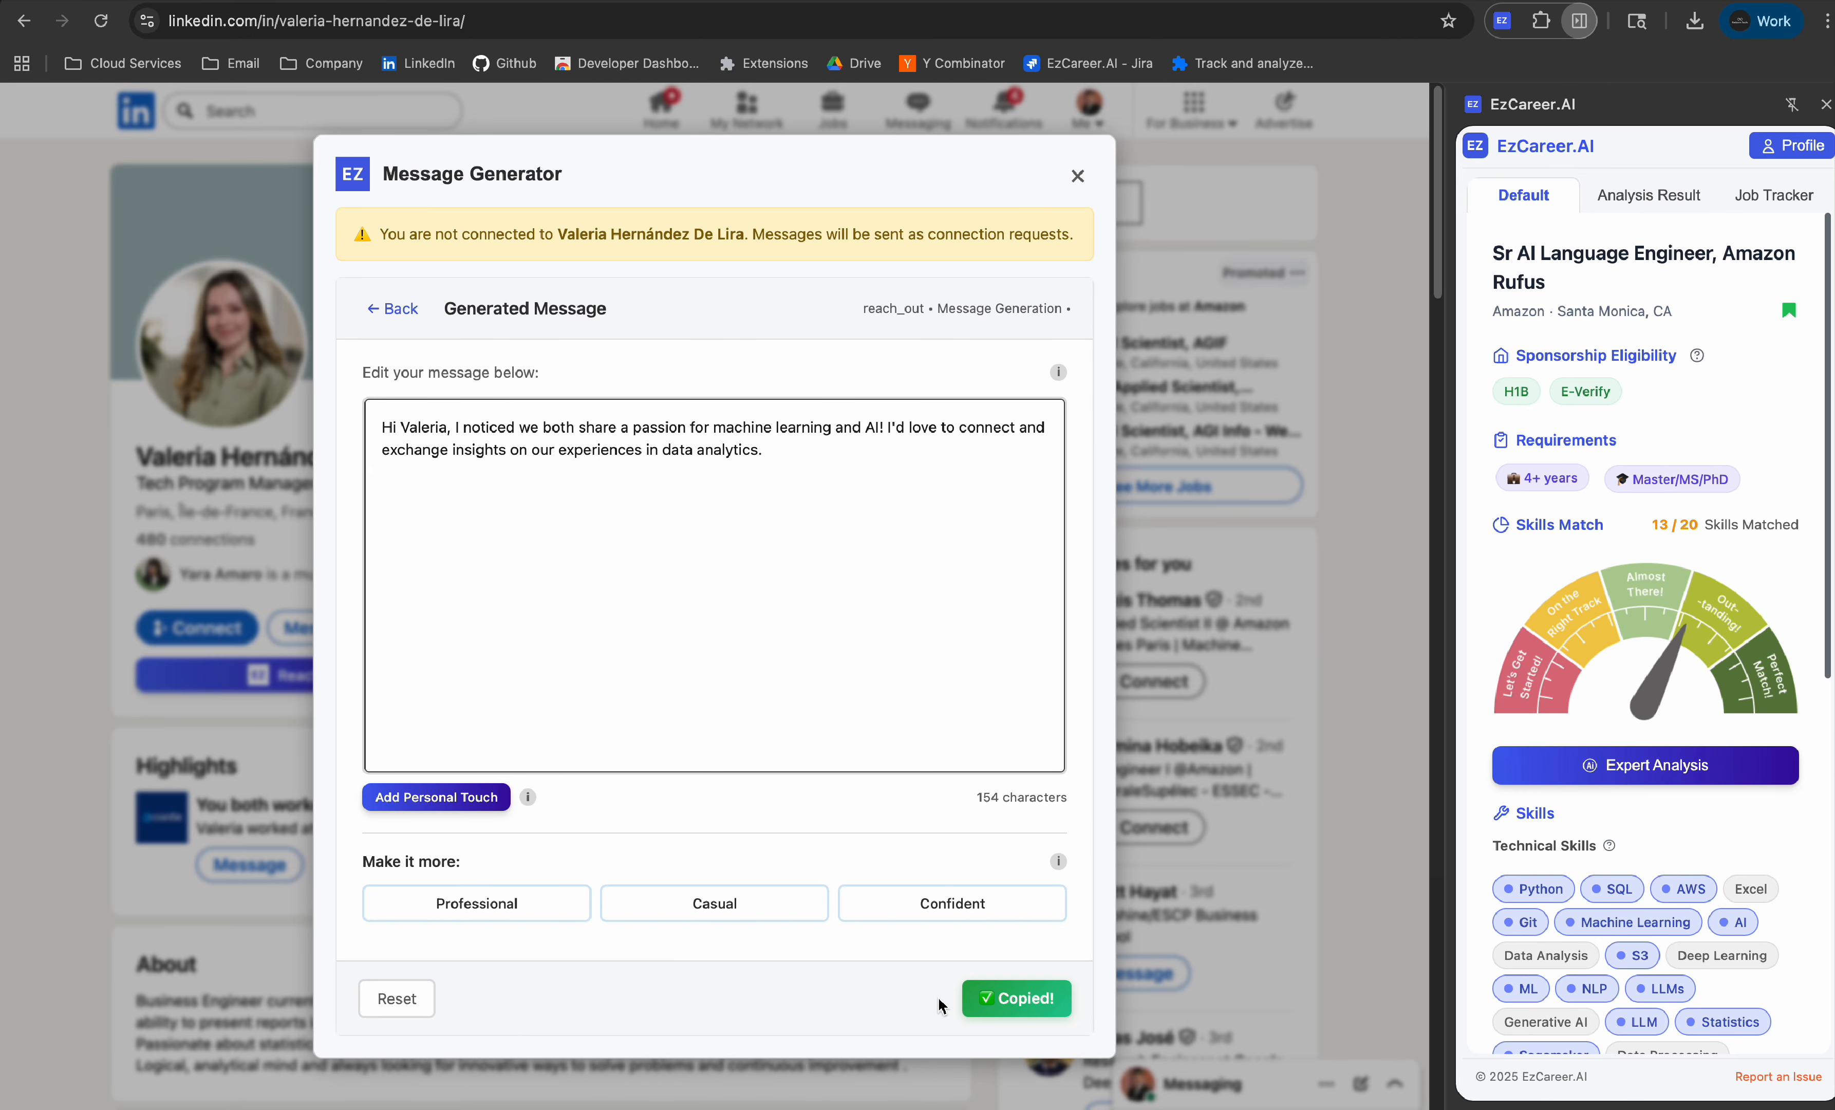
{"action": "left_click", "coordinate": [1077, 176]}
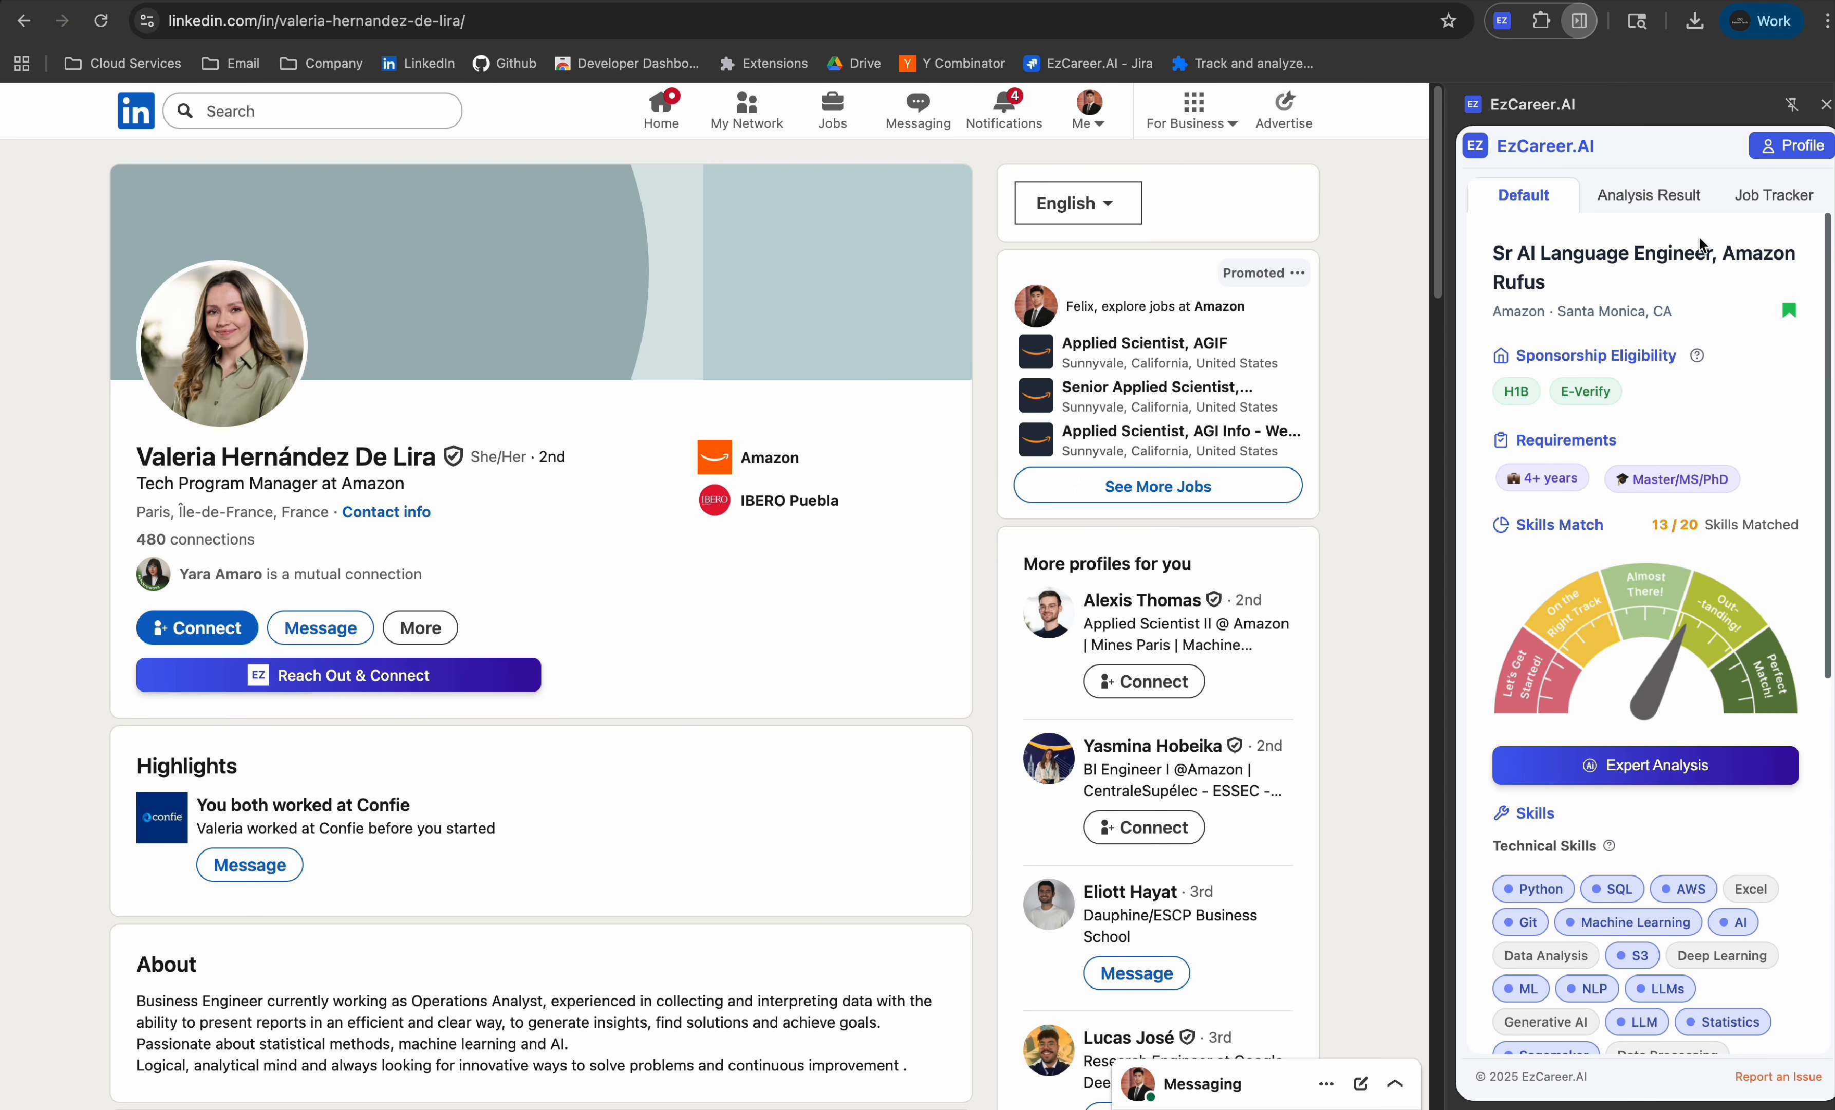
Step: Move the saved Sr AI Language Engineer, Amazon Rufus job to Applied in the Job Tracker
{"action": "left_click", "coordinate": [1803, 196]}
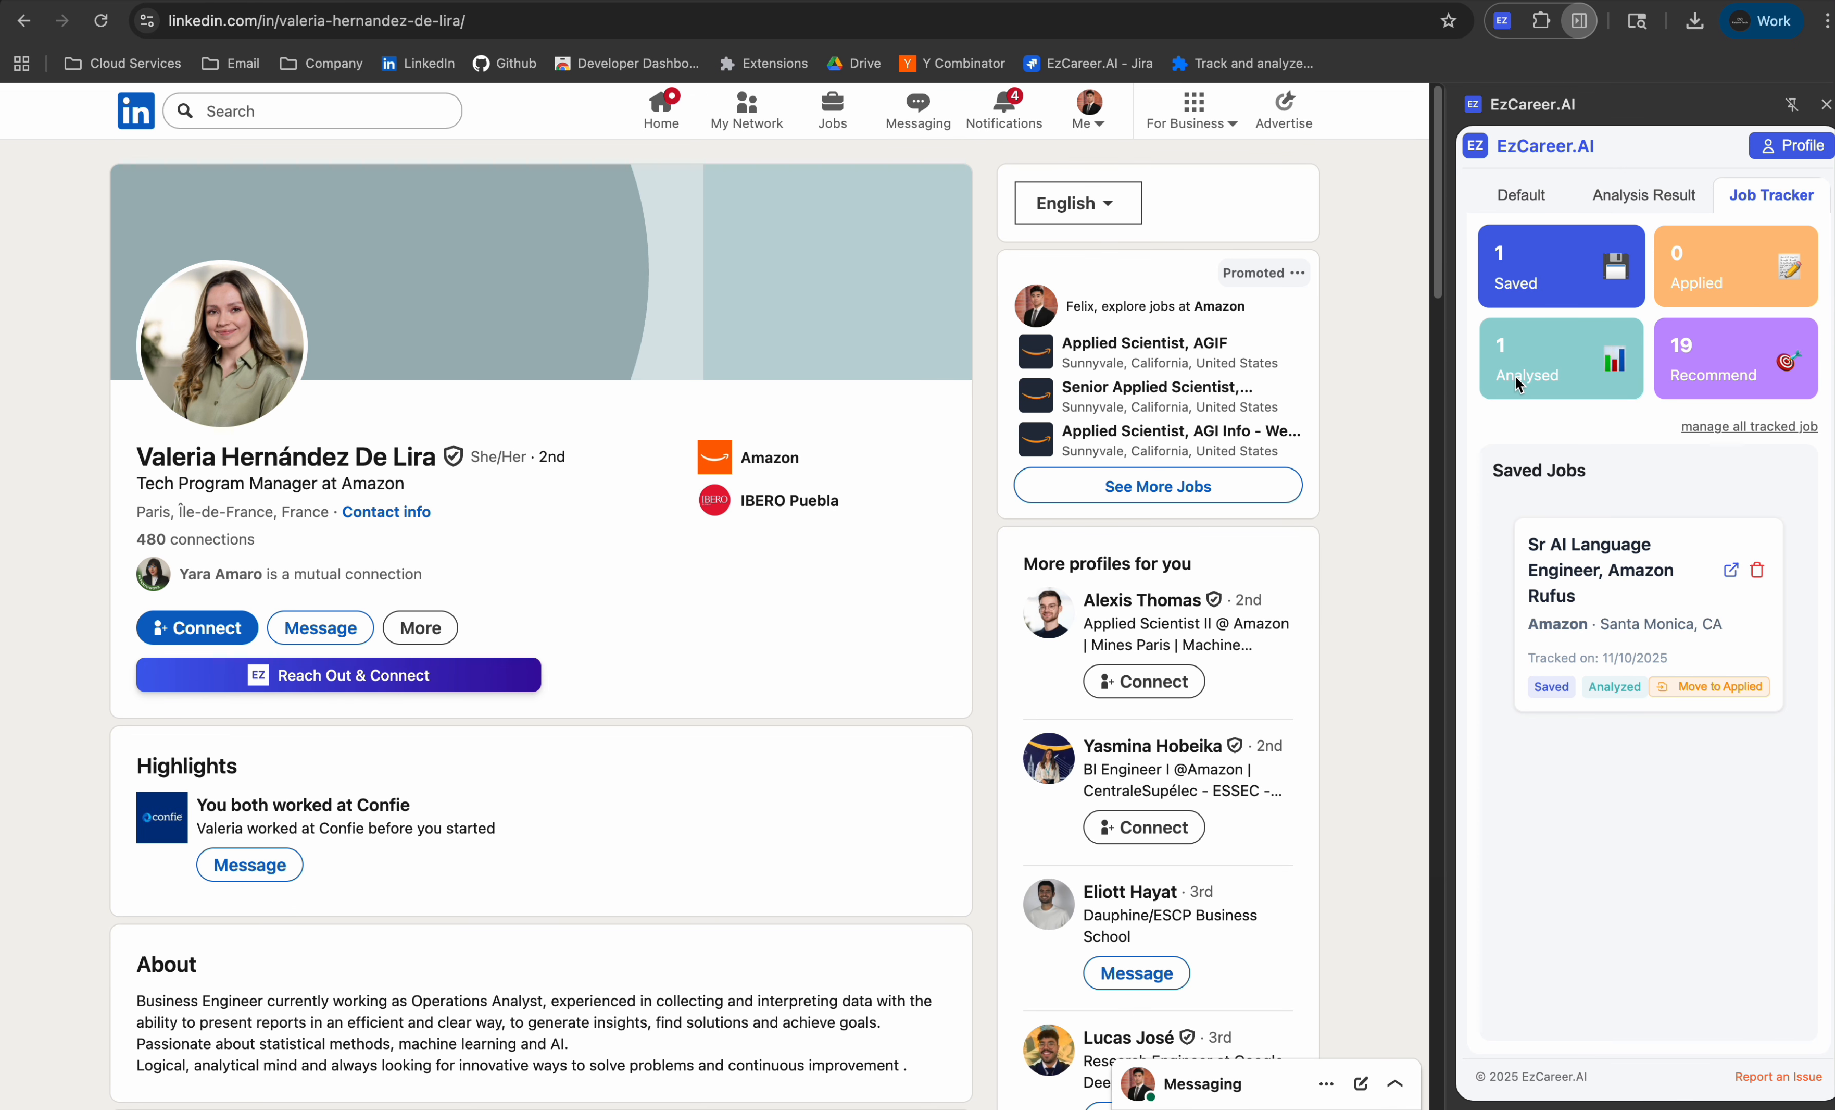
{"action": "left_click_drag", "start_coordinate": [1537, 537], "coordinate": [1625, 630]}
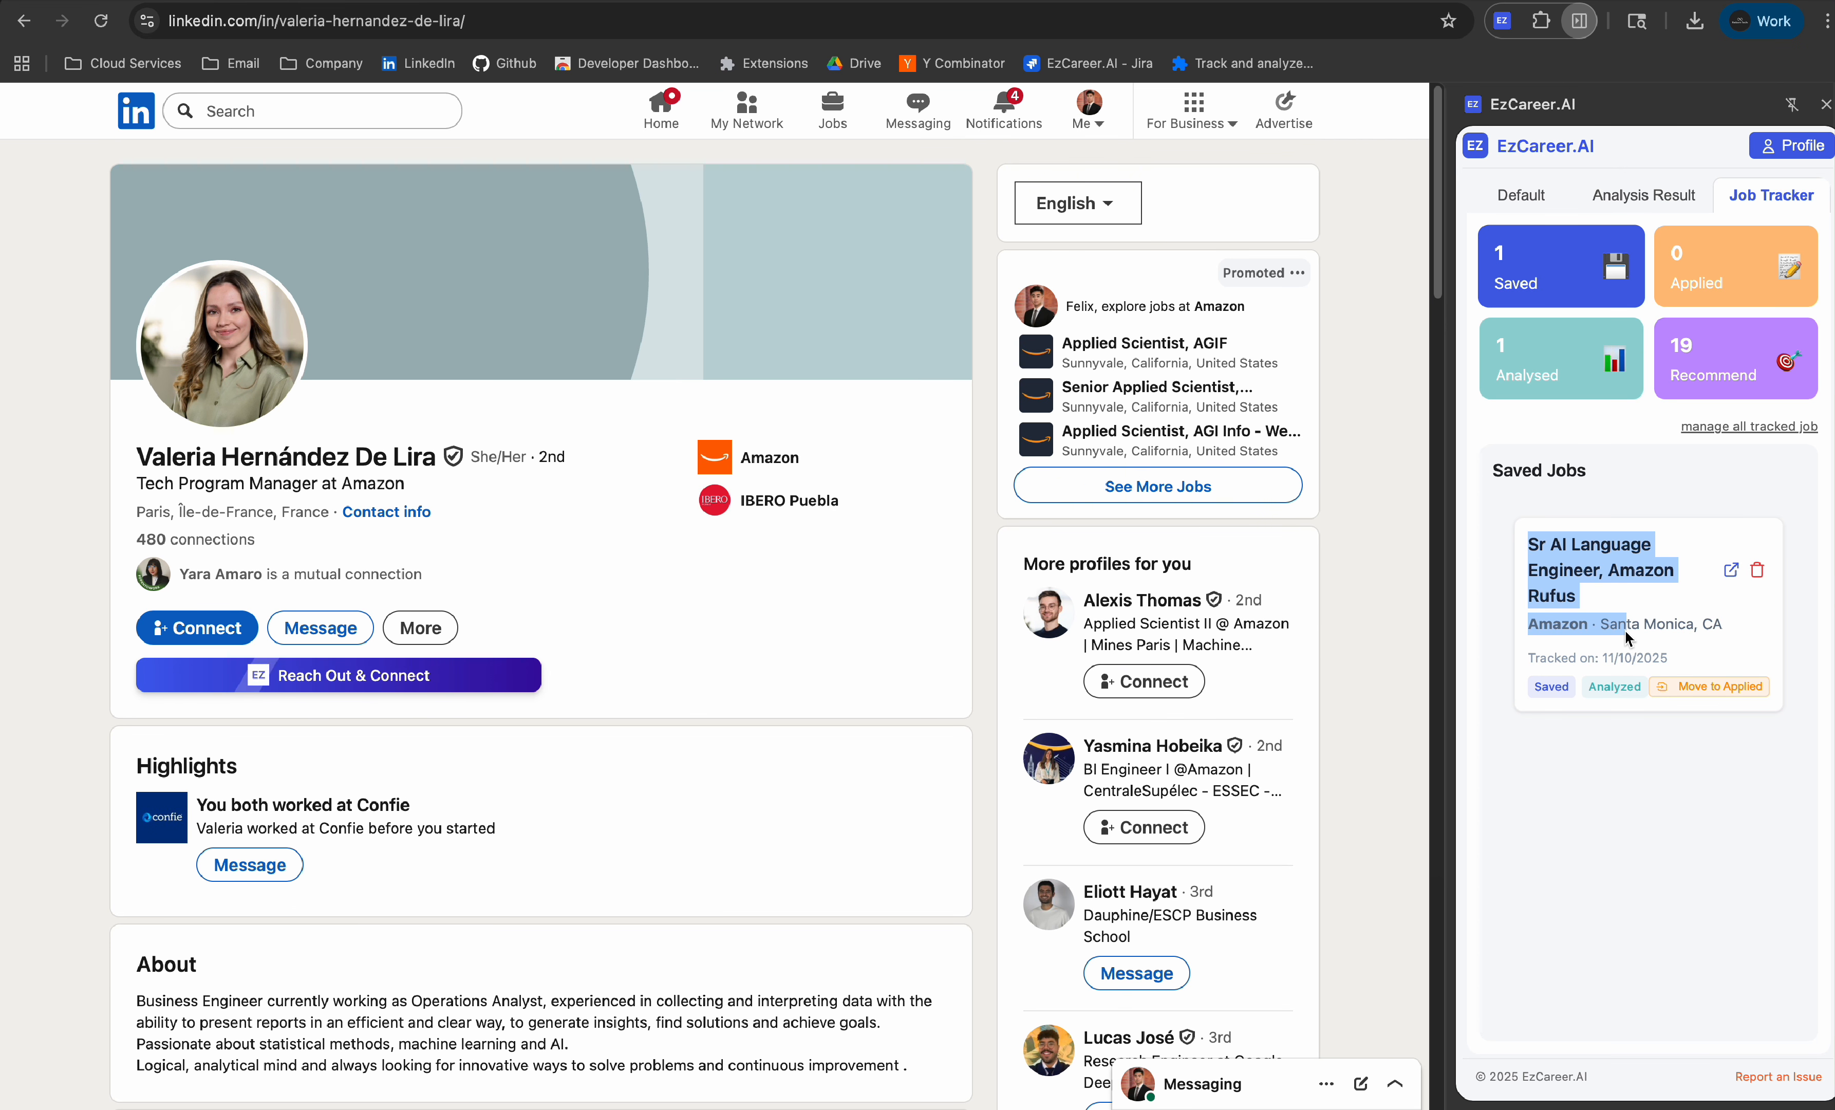
{"action": "left_click", "coordinate": [1625, 630]}
{"action": "left_click", "coordinate": [1702, 690]}
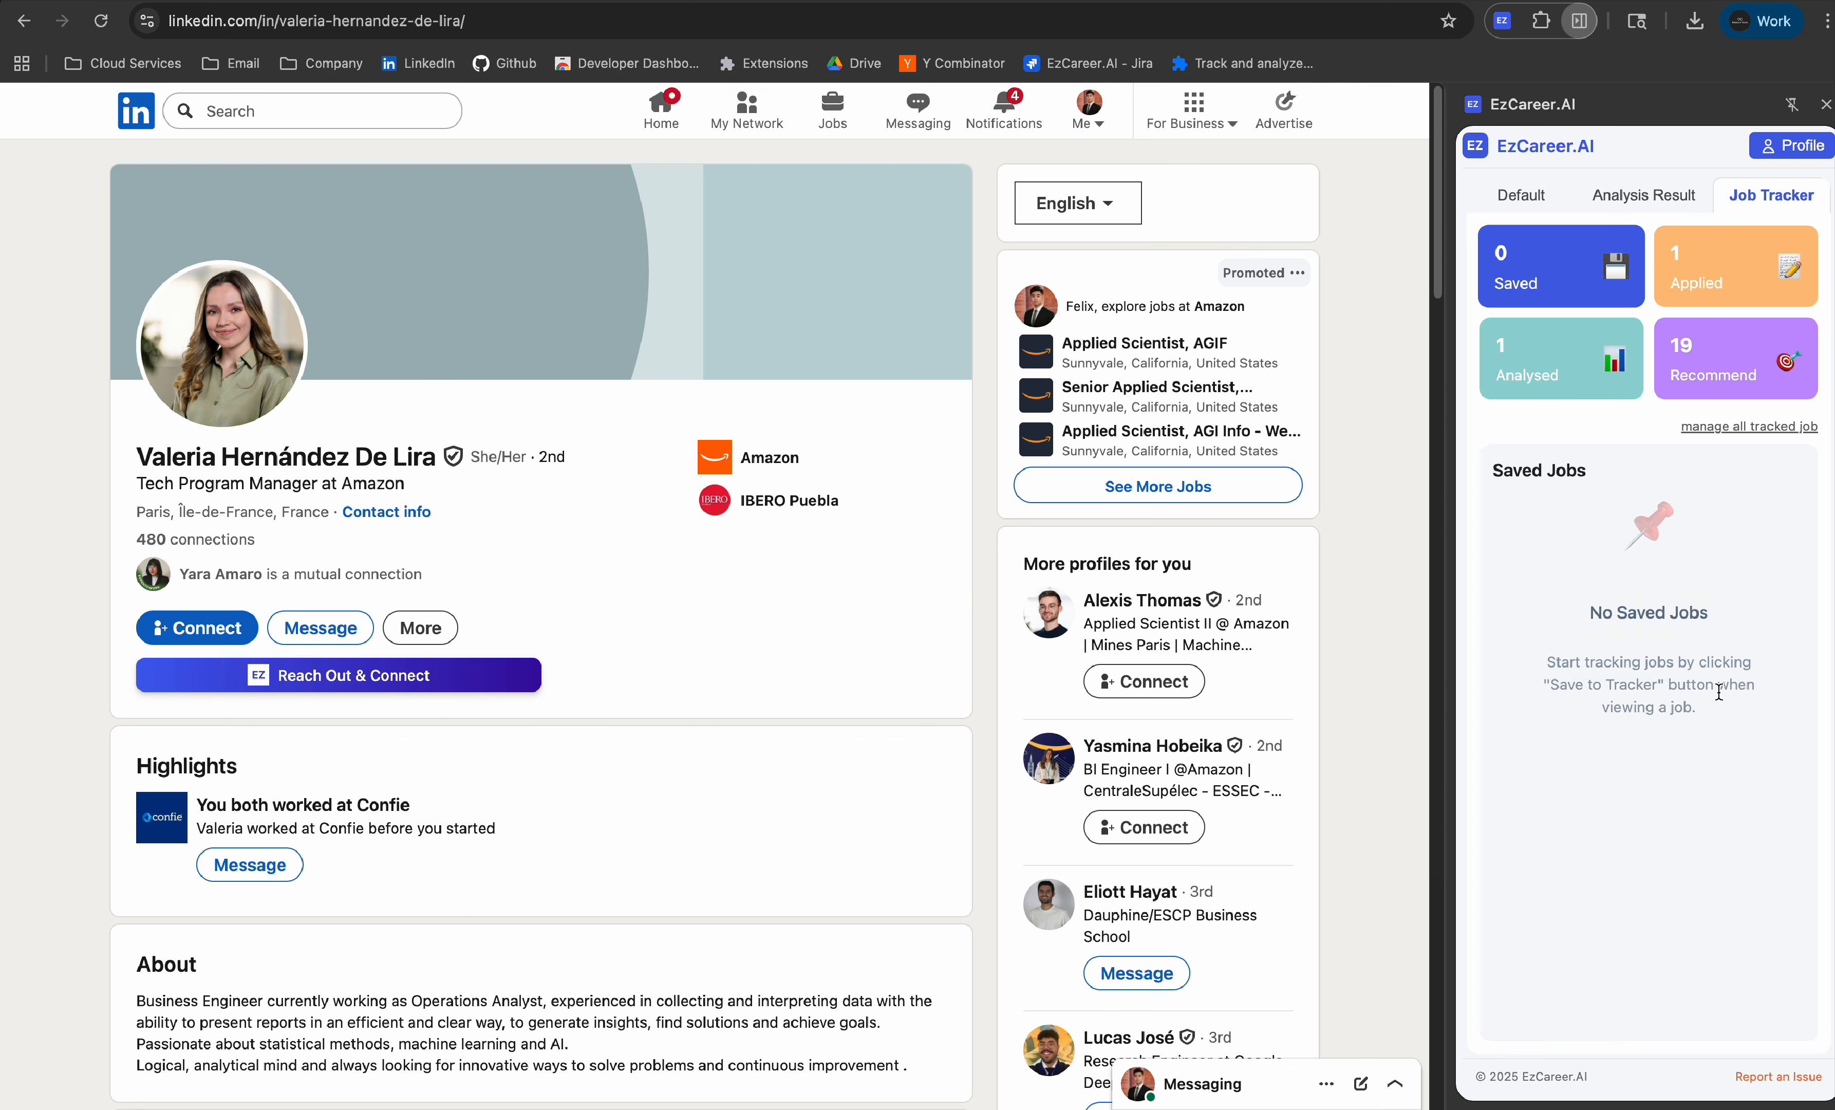
Step: Show the recommended jobs and open the Machine Learning Engineer, Level 3 posting at Snap Inc. to check its location and status
{"action": "left_click", "coordinate": [1725, 348]}
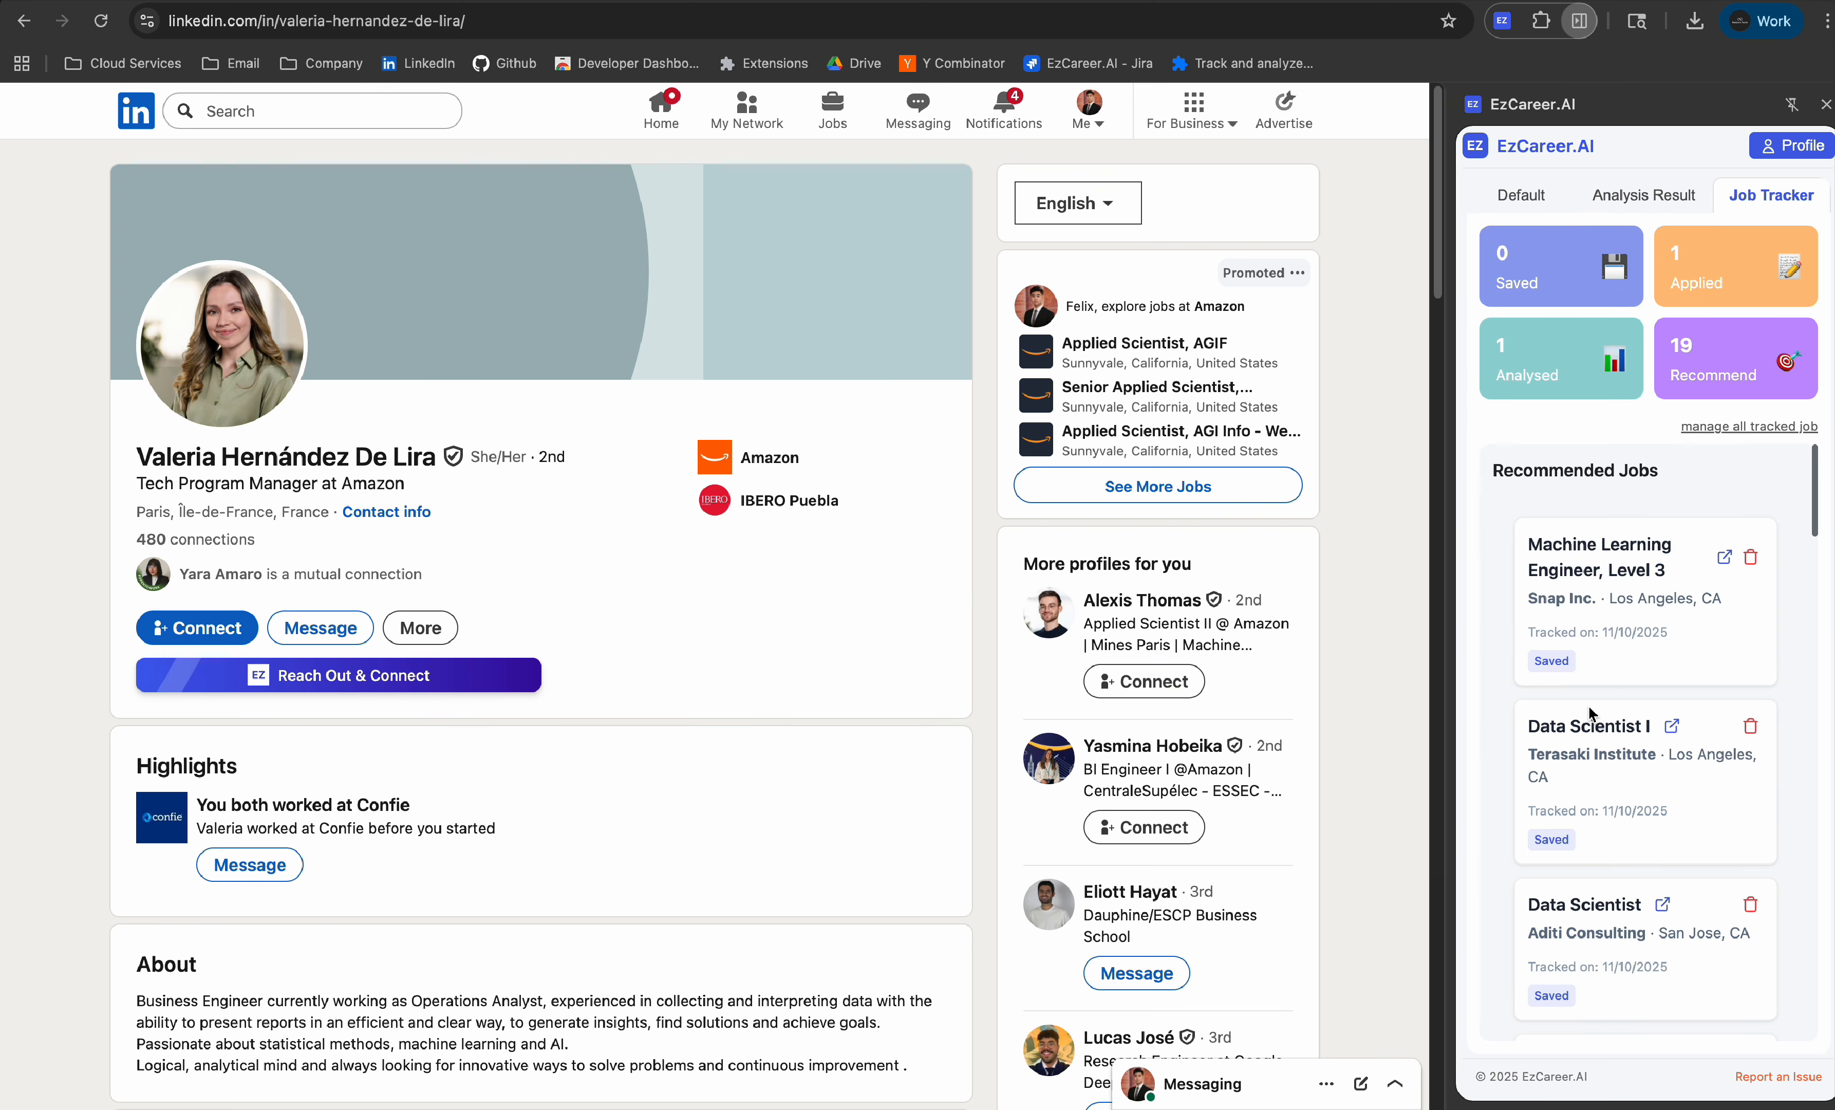
{"action": "left_click", "coordinate": [1725, 560]}
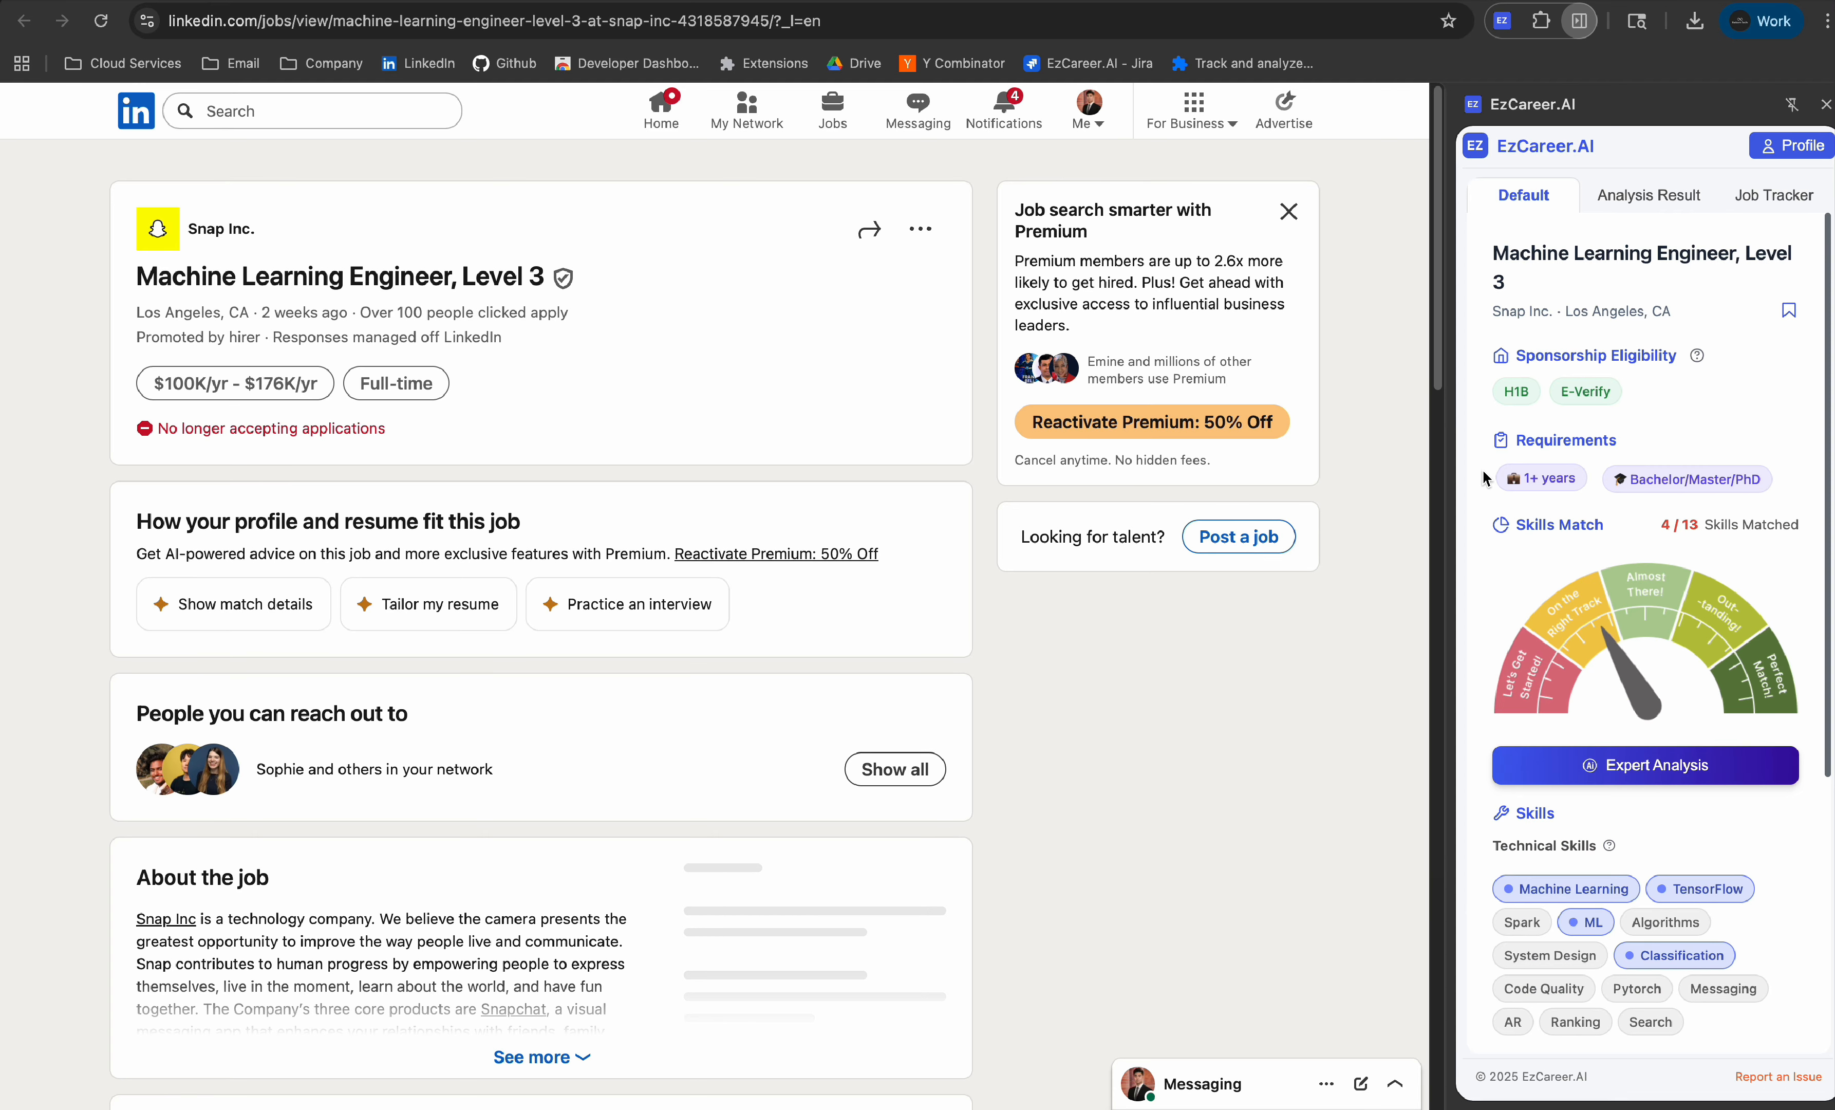
{"action": "left_click_drag", "start_coordinate": [249, 312], "coordinate": [347, 320]}
{"action": "left_click", "coordinate": [424, 439]}
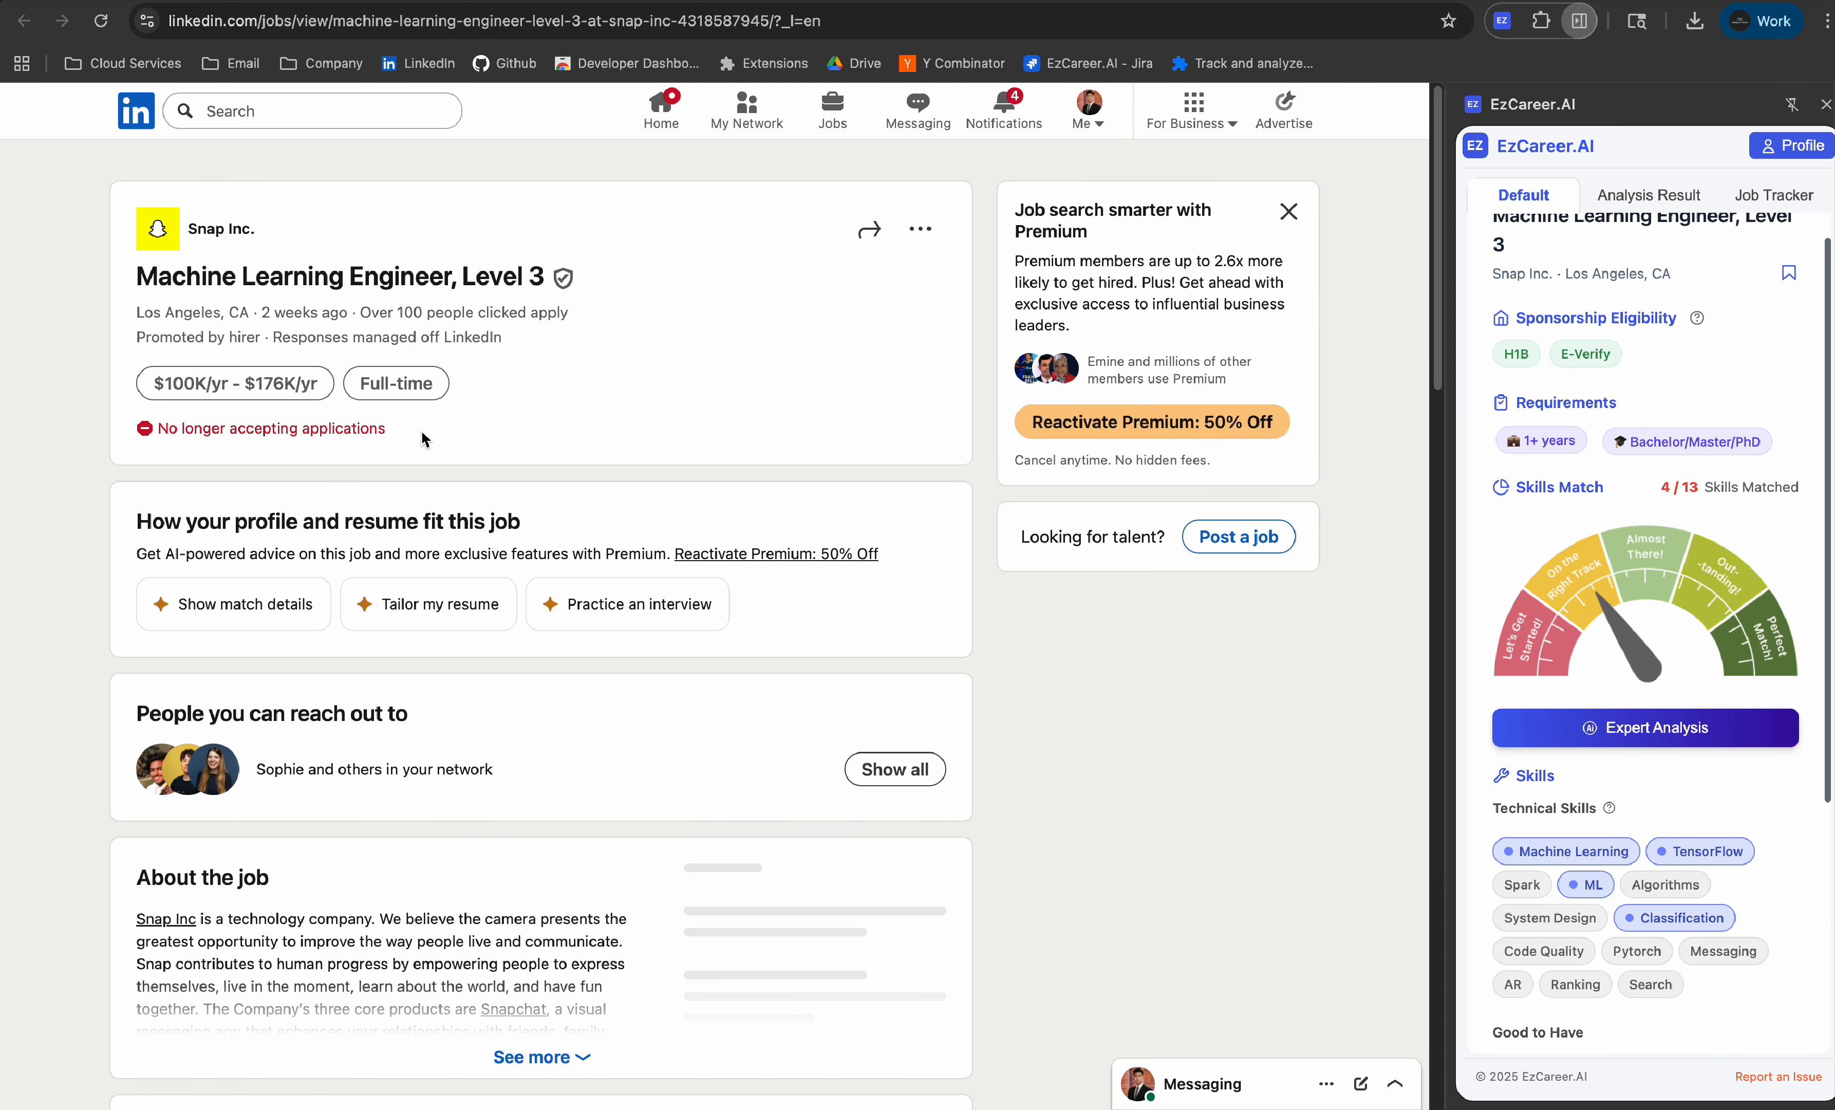
Step: Return to the Job Tracker's recommended jobs and look through the whole list
{"action": "left_click", "coordinate": [1780, 194]}
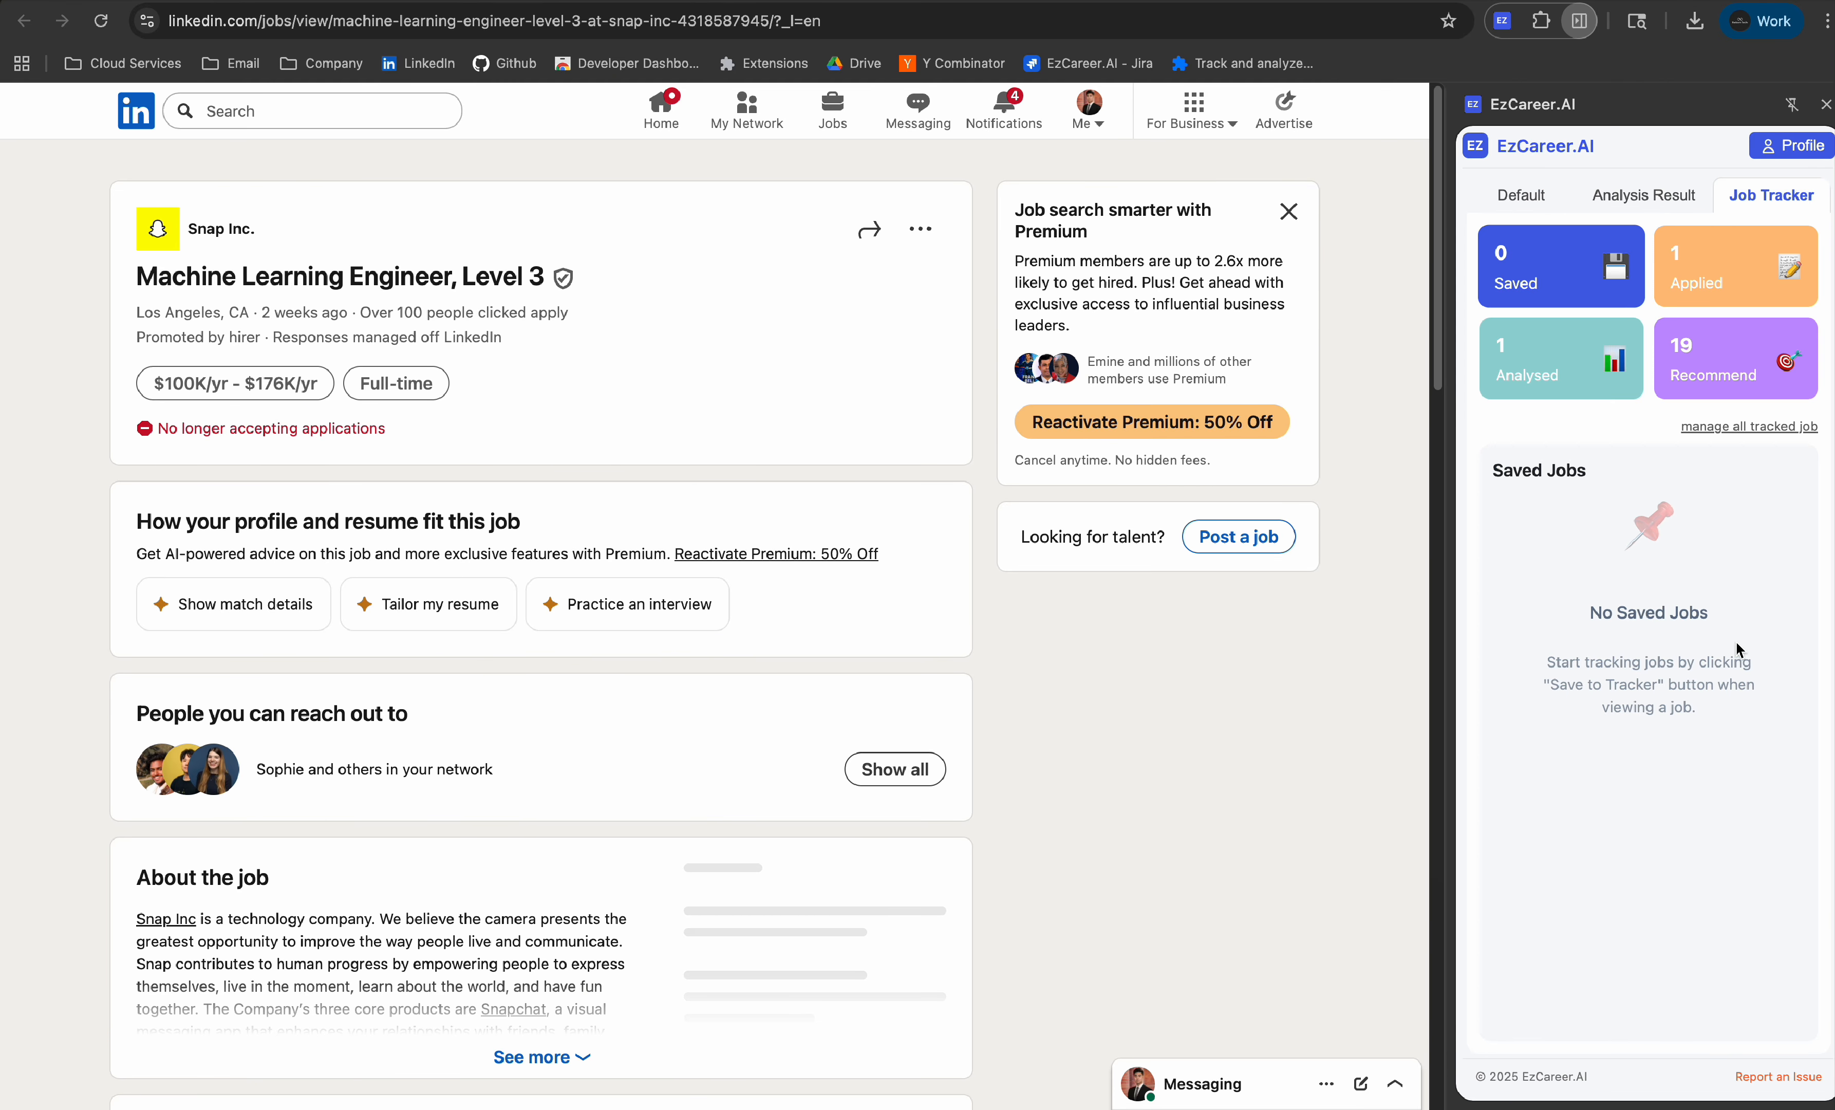
{"action": "left_click", "coordinate": [1681, 351]}
{"action": "scroll", "coordinate": [1636, 787], "scroll_direction": "down", "scroll_amount": 5}
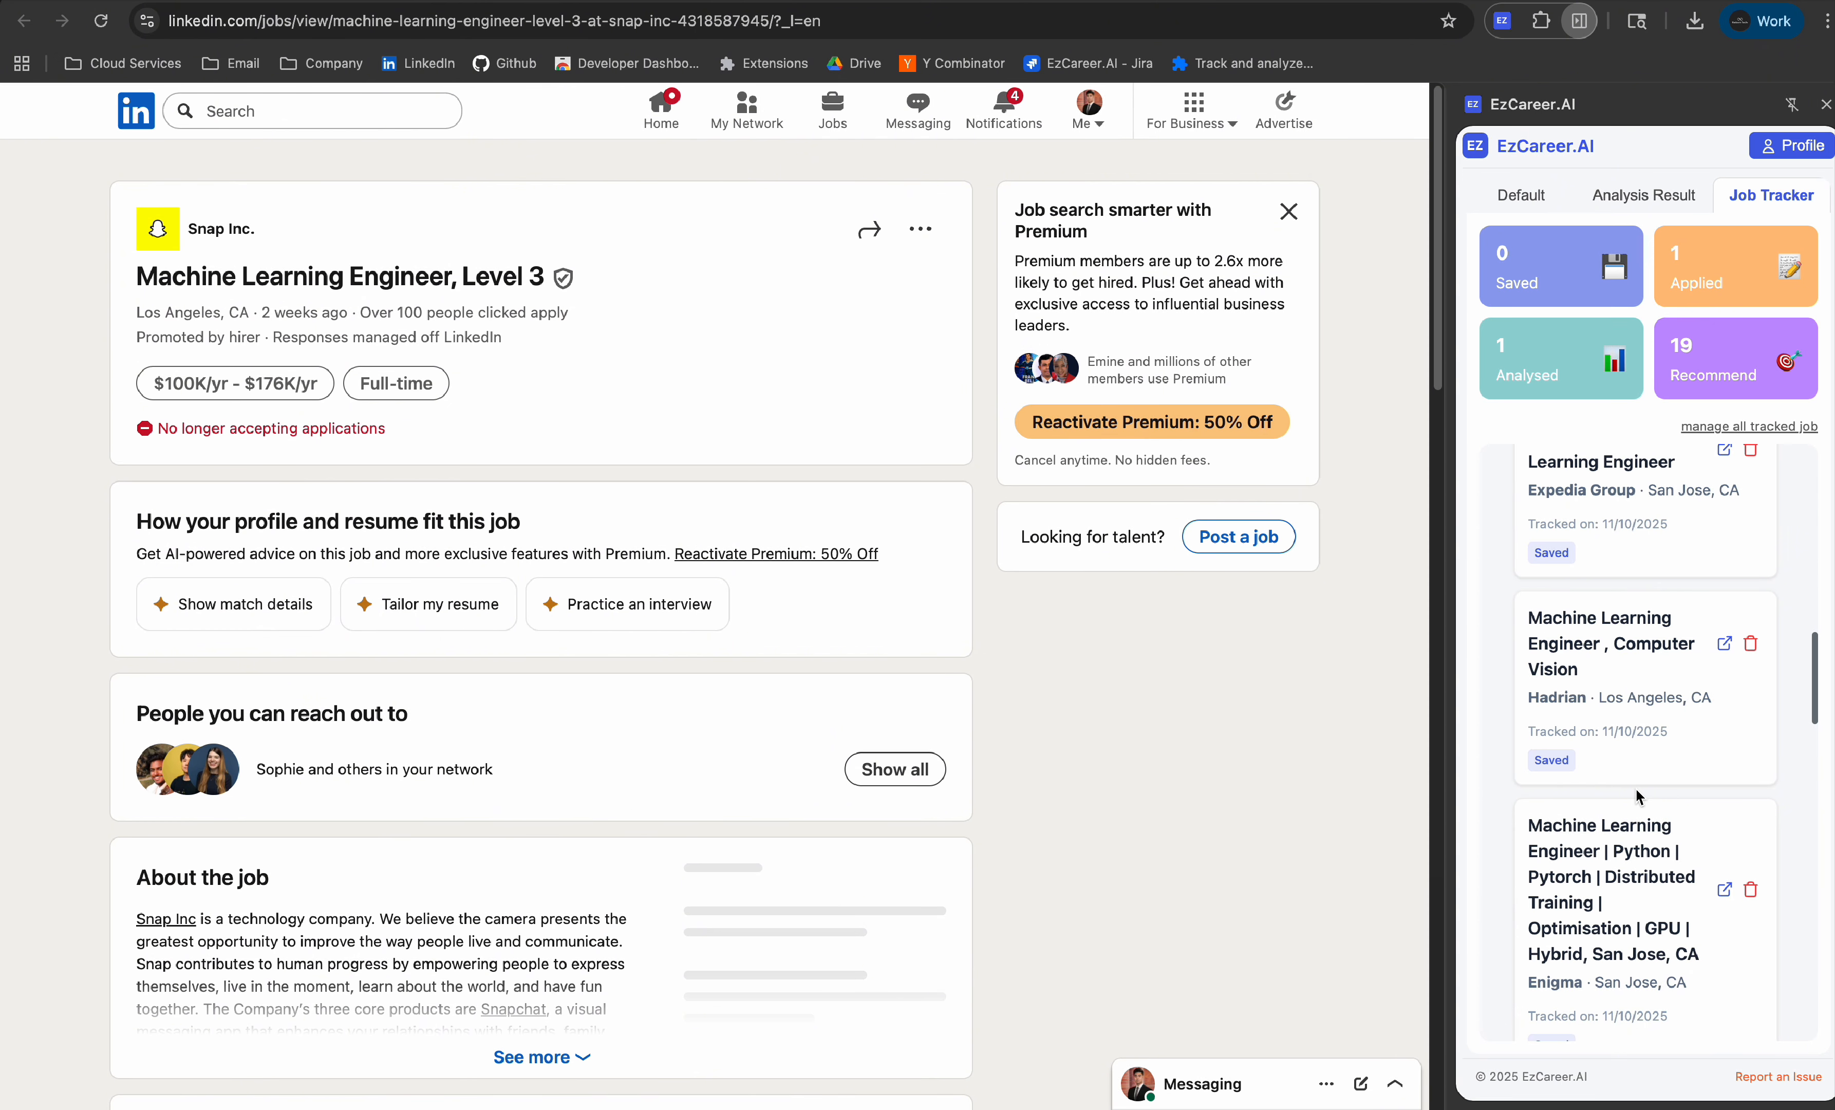
{"action": "scroll", "coordinate": [1637, 788], "scroll_direction": "down", "scroll_amount": 4}
{"action": "scroll", "coordinate": [1637, 787], "scroll_direction": "up", "scroll_amount": 10}
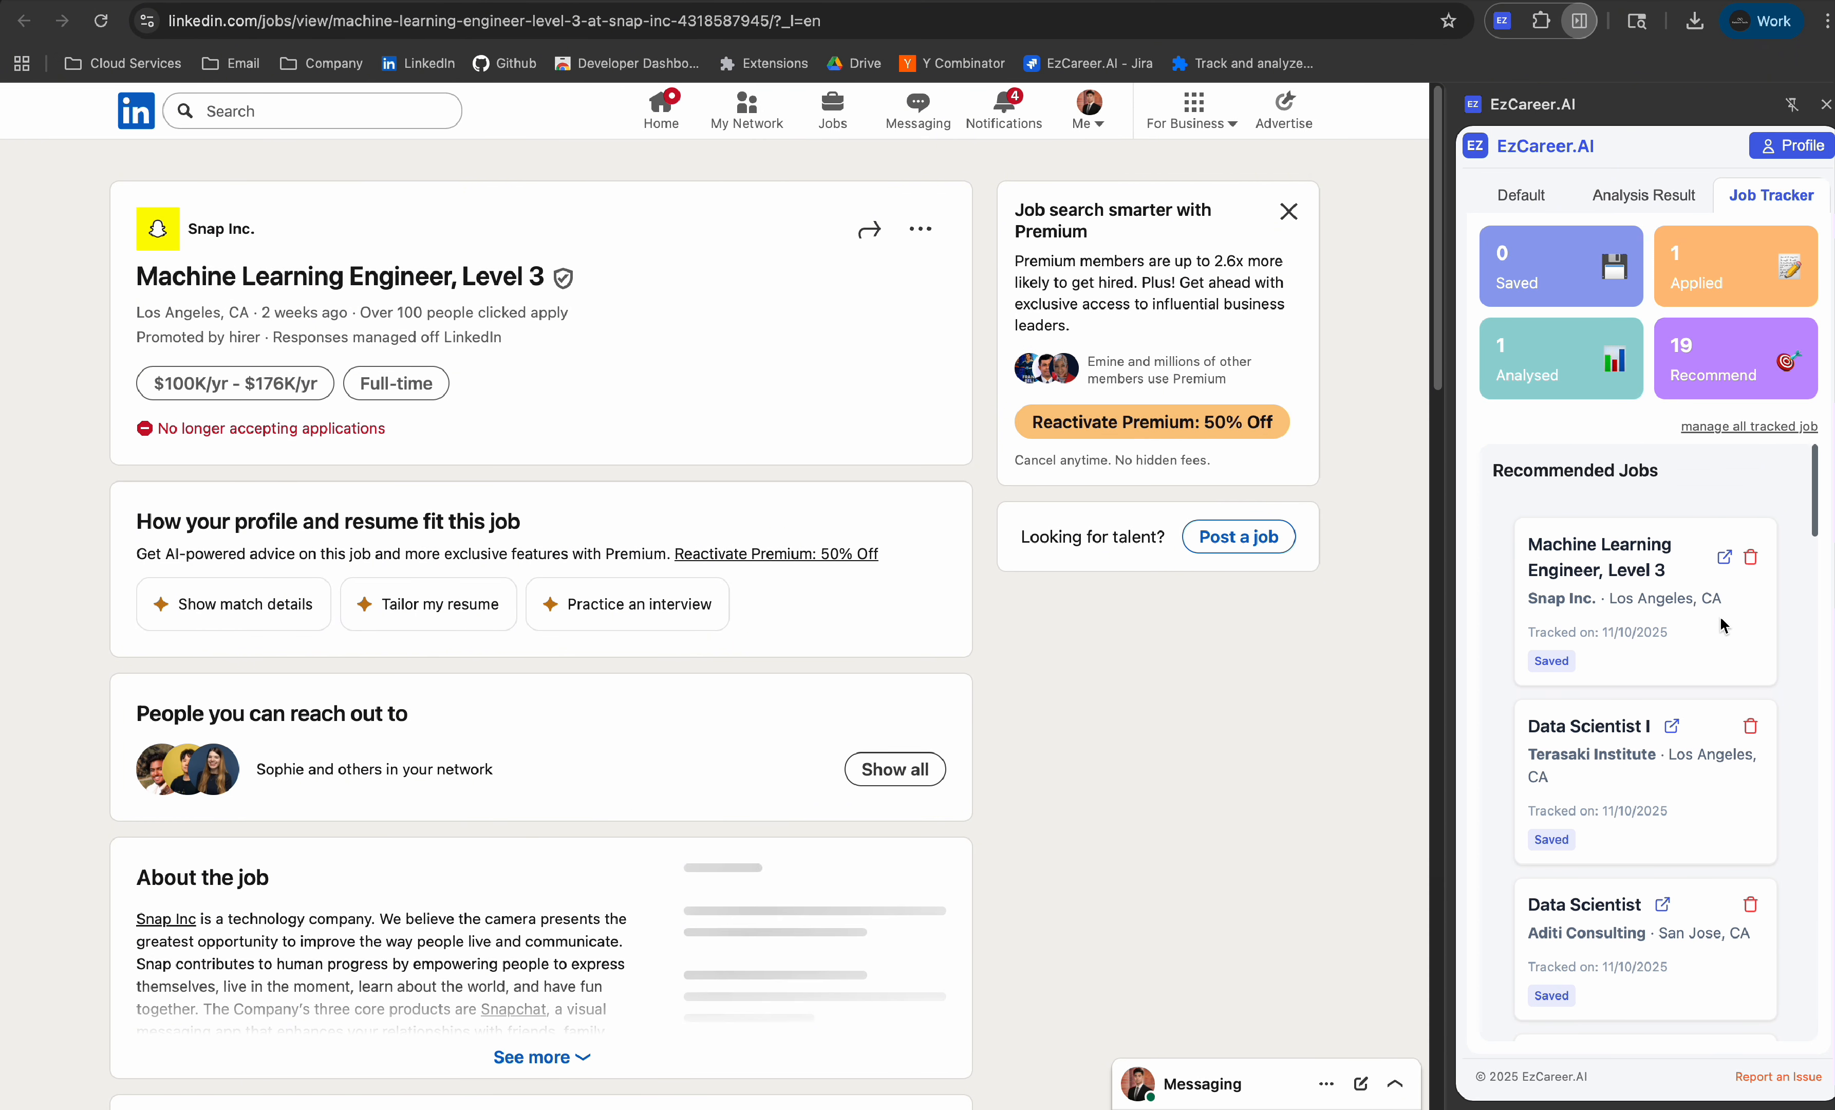
Step: Open the page for managing all tracked jobs and show the details of the applied Sr AI Language Engineer job at Amazon
{"action": "left_click", "coordinate": [1714, 429]}
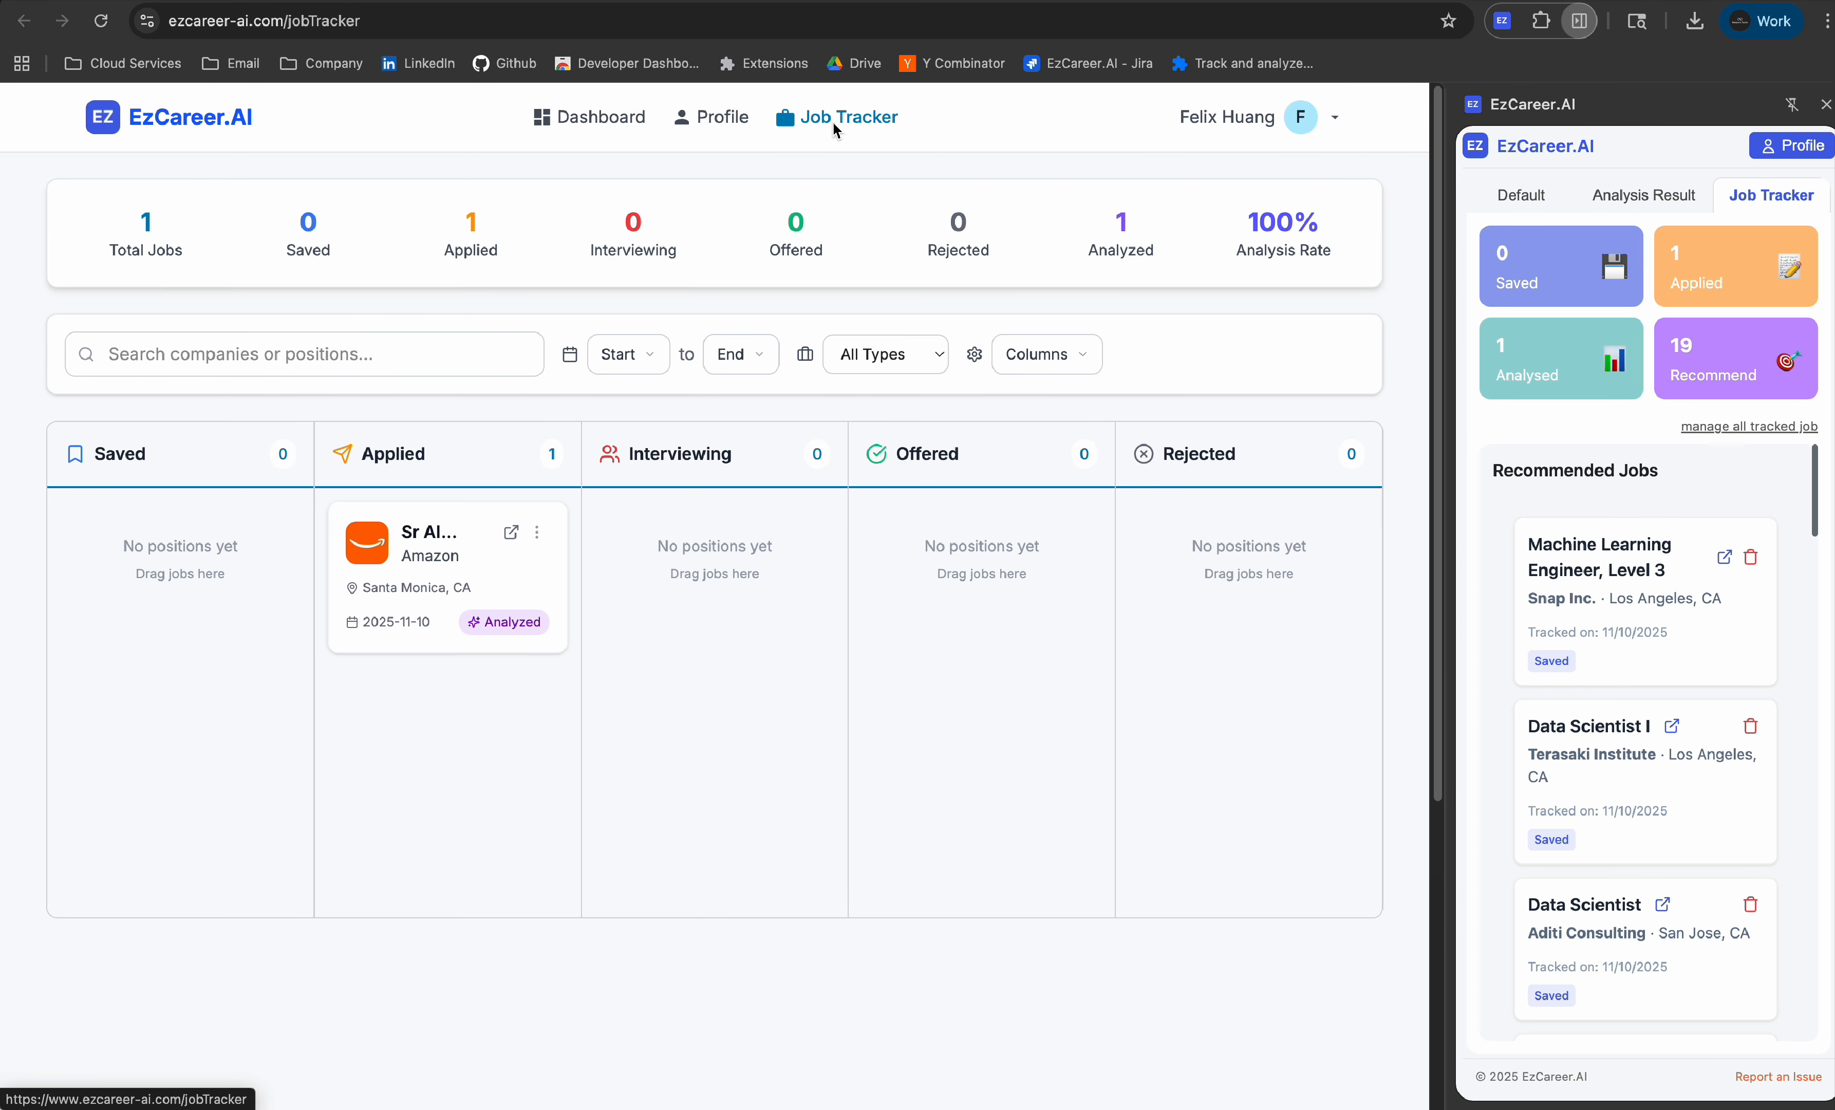
{"action": "mouse_move", "coordinate": [483, 583]}
{"action": "left_mouse_down"}
{"action": "mouse_move", "coordinate": [283, 682]}
{"action": "mouse_move", "coordinate": [750, 623]}
{"action": "mouse_move", "coordinate": [505, 579]}
{"action": "left_mouse_up"}
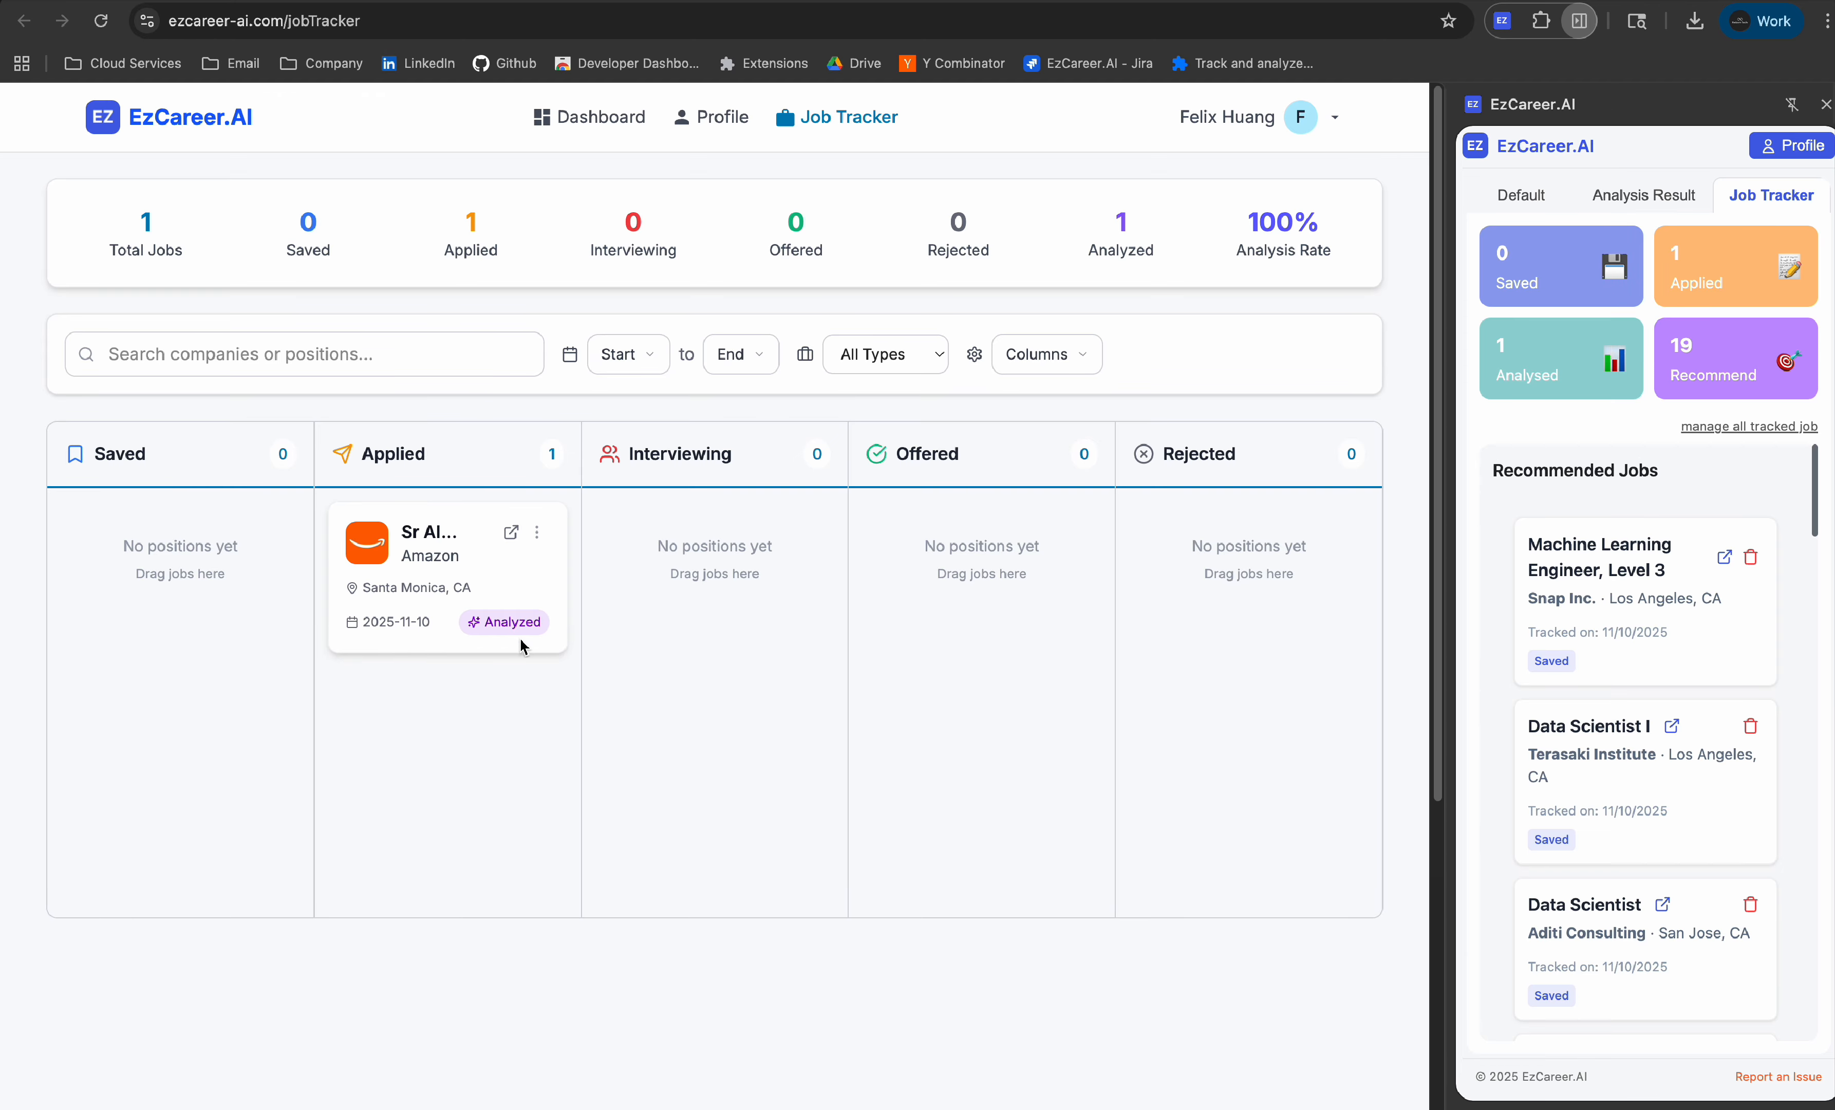
{"action": "left_click", "coordinate": [502, 625]}
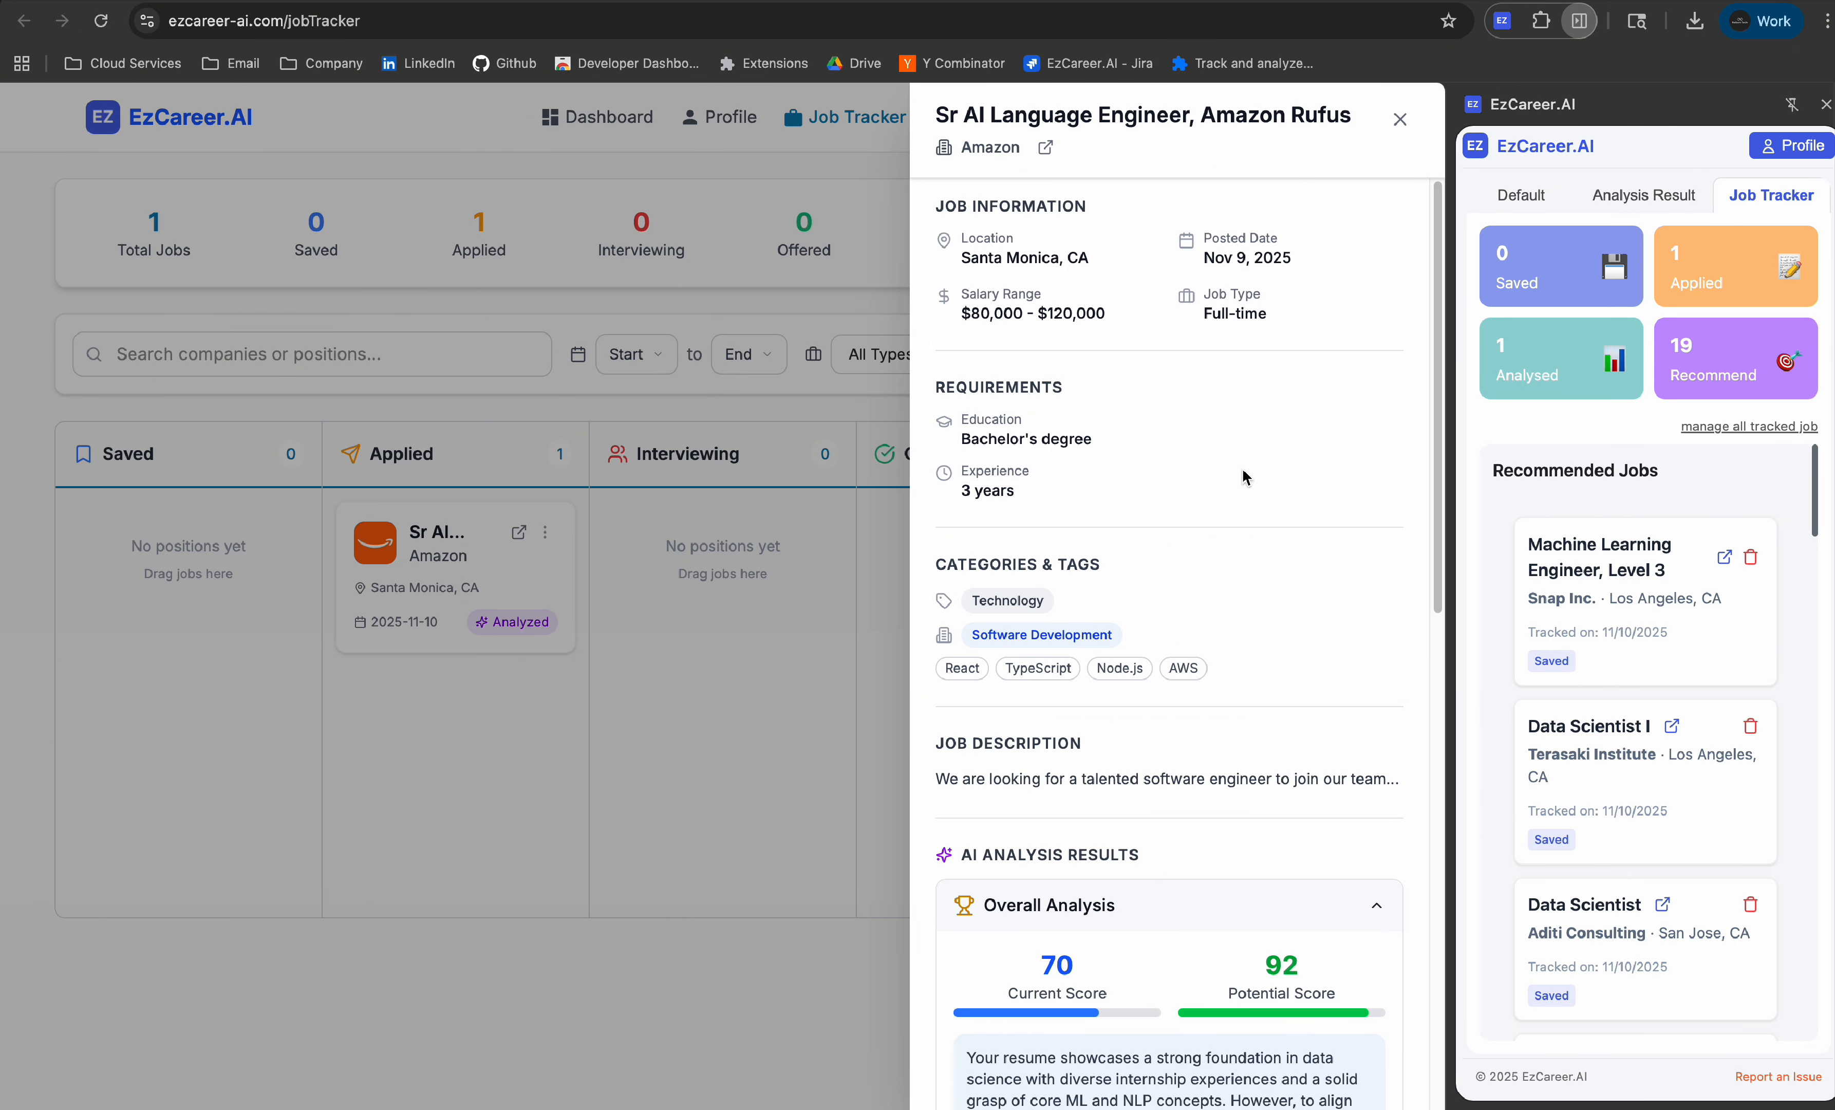
Step: Look through the Amazon job's information and AI analysis results, collapse Overall Analysis and read the Interview Preparation suggestions
{"action": "scroll", "coordinate": [1241, 467], "scroll_direction": "down", "scroll_amount": 3}
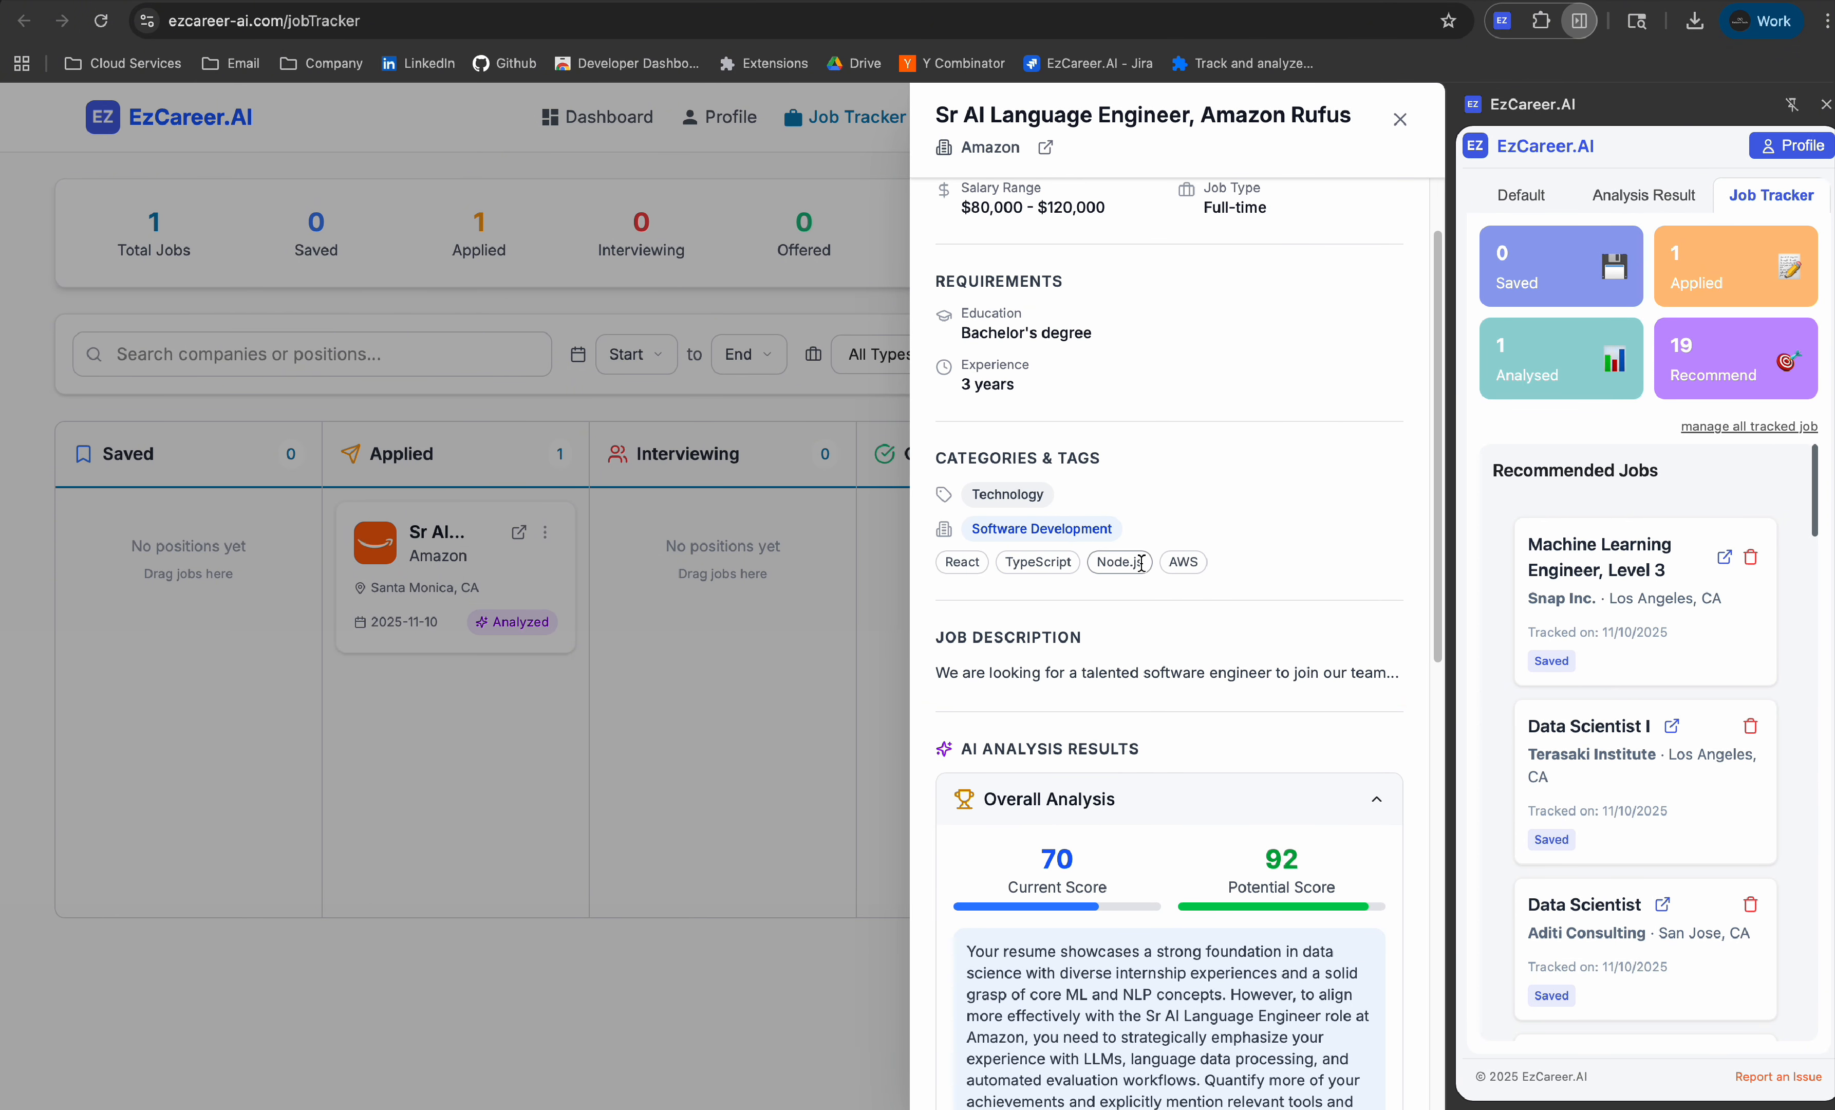
{"action": "scroll", "coordinate": [1144, 568], "scroll_direction": "down", "scroll_amount": 5}
{"action": "left_click", "coordinate": [1269, 594]}
{"action": "scroll", "coordinate": [1269, 598], "scroll_direction": "down", "scroll_amount": 7}
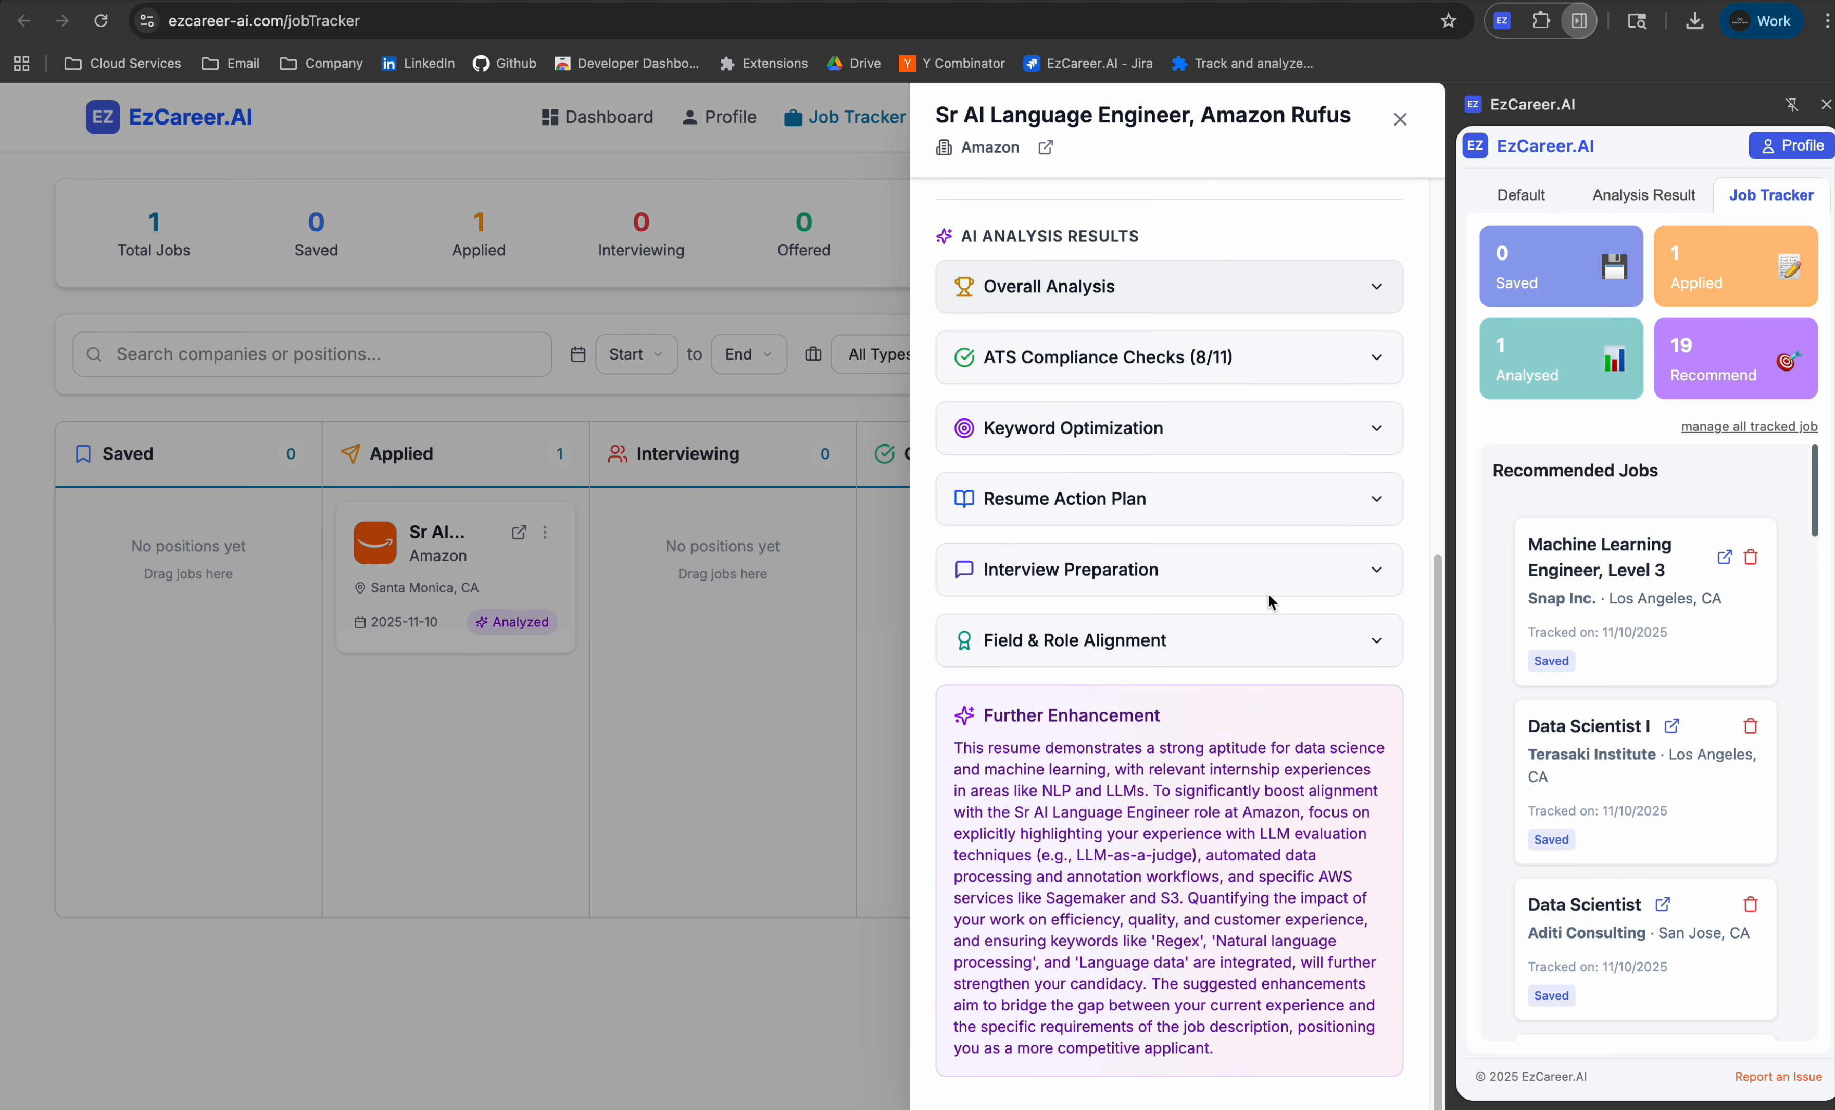
{"action": "left_click", "coordinate": [1186, 583]}
{"action": "left_click_drag", "start_coordinate": [967, 630], "coordinate": [1227, 804]}
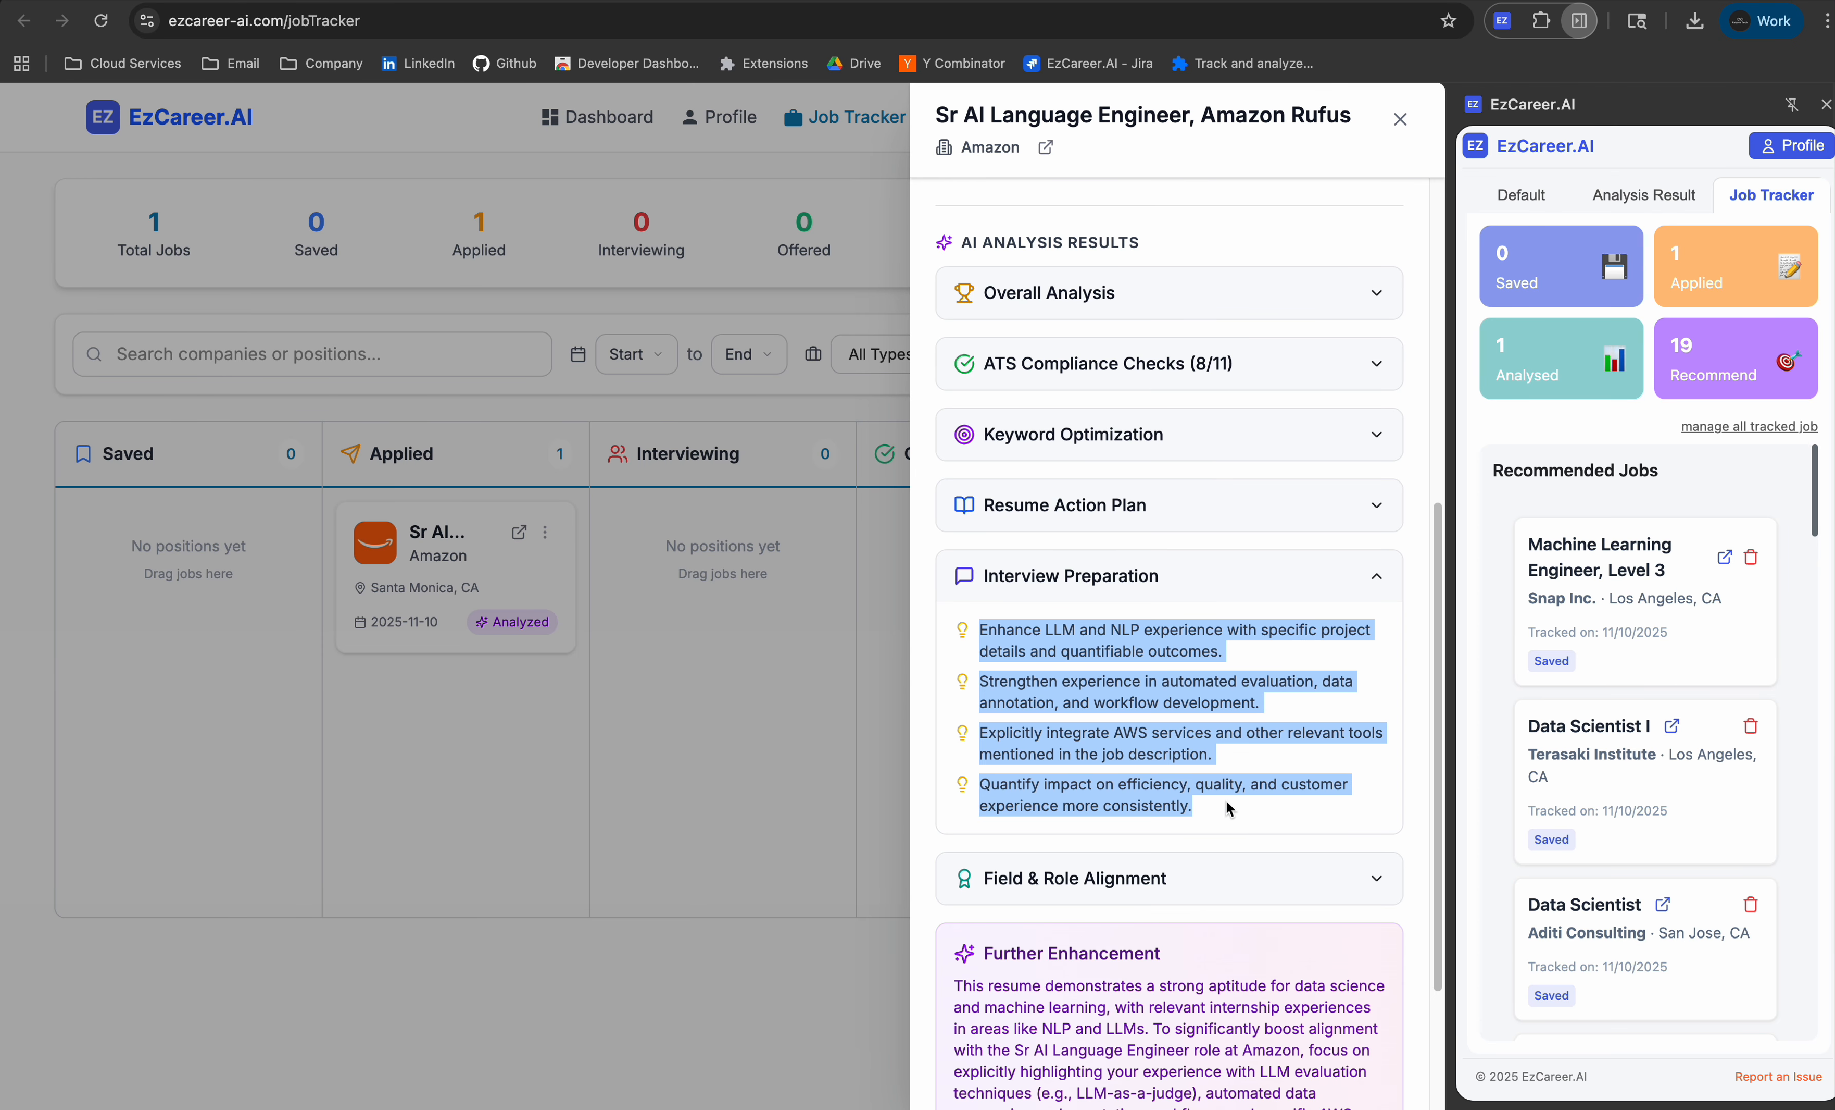
{"action": "left_click", "coordinate": [1118, 591]}
Step: Expand the Resume Action Plan, read its experience enhancement suggestions and collapse it again
{"action": "left_click", "coordinate": [1167, 504]}
{"action": "scroll", "coordinate": [1043, 673], "scroll_direction": "down", "scroll_amount": 4}
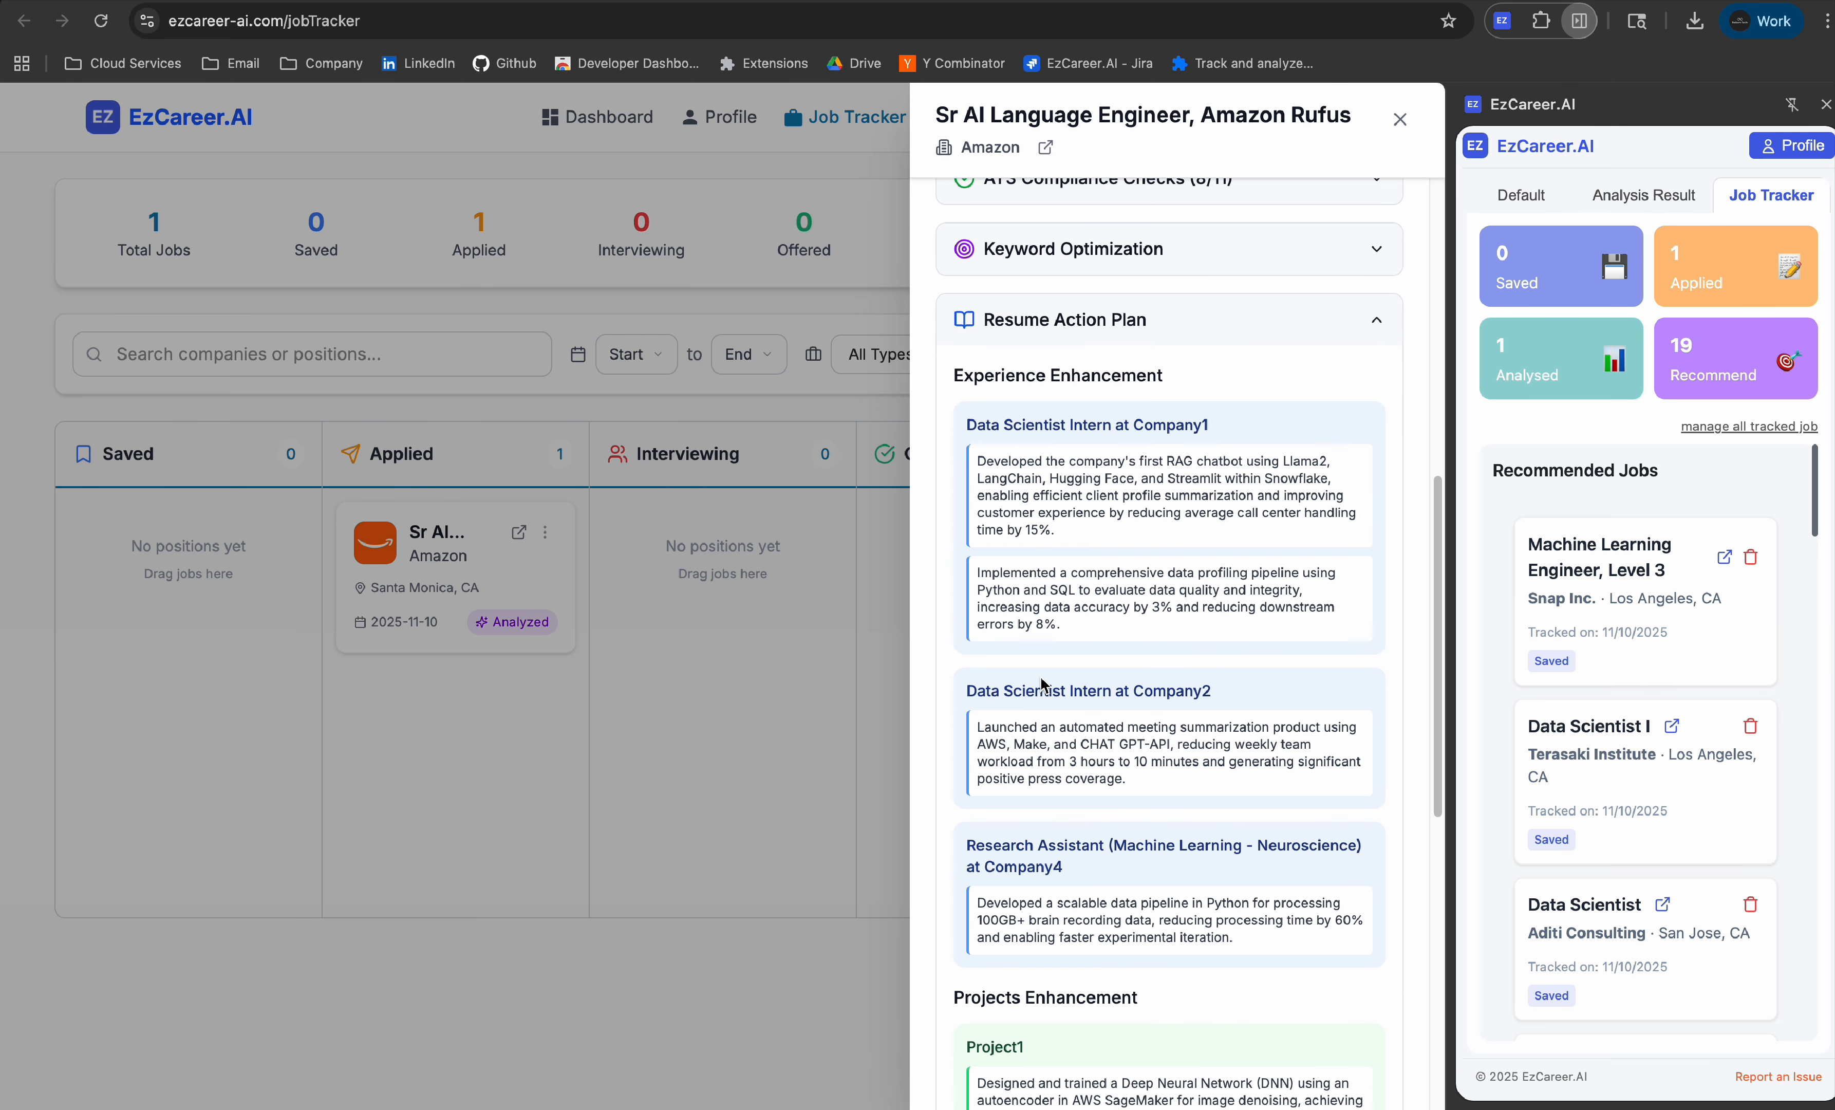
{"action": "left_click_drag", "start_coordinate": [975, 483], "coordinate": [1076, 523]}
{"action": "left_click", "coordinate": [1076, 524]}
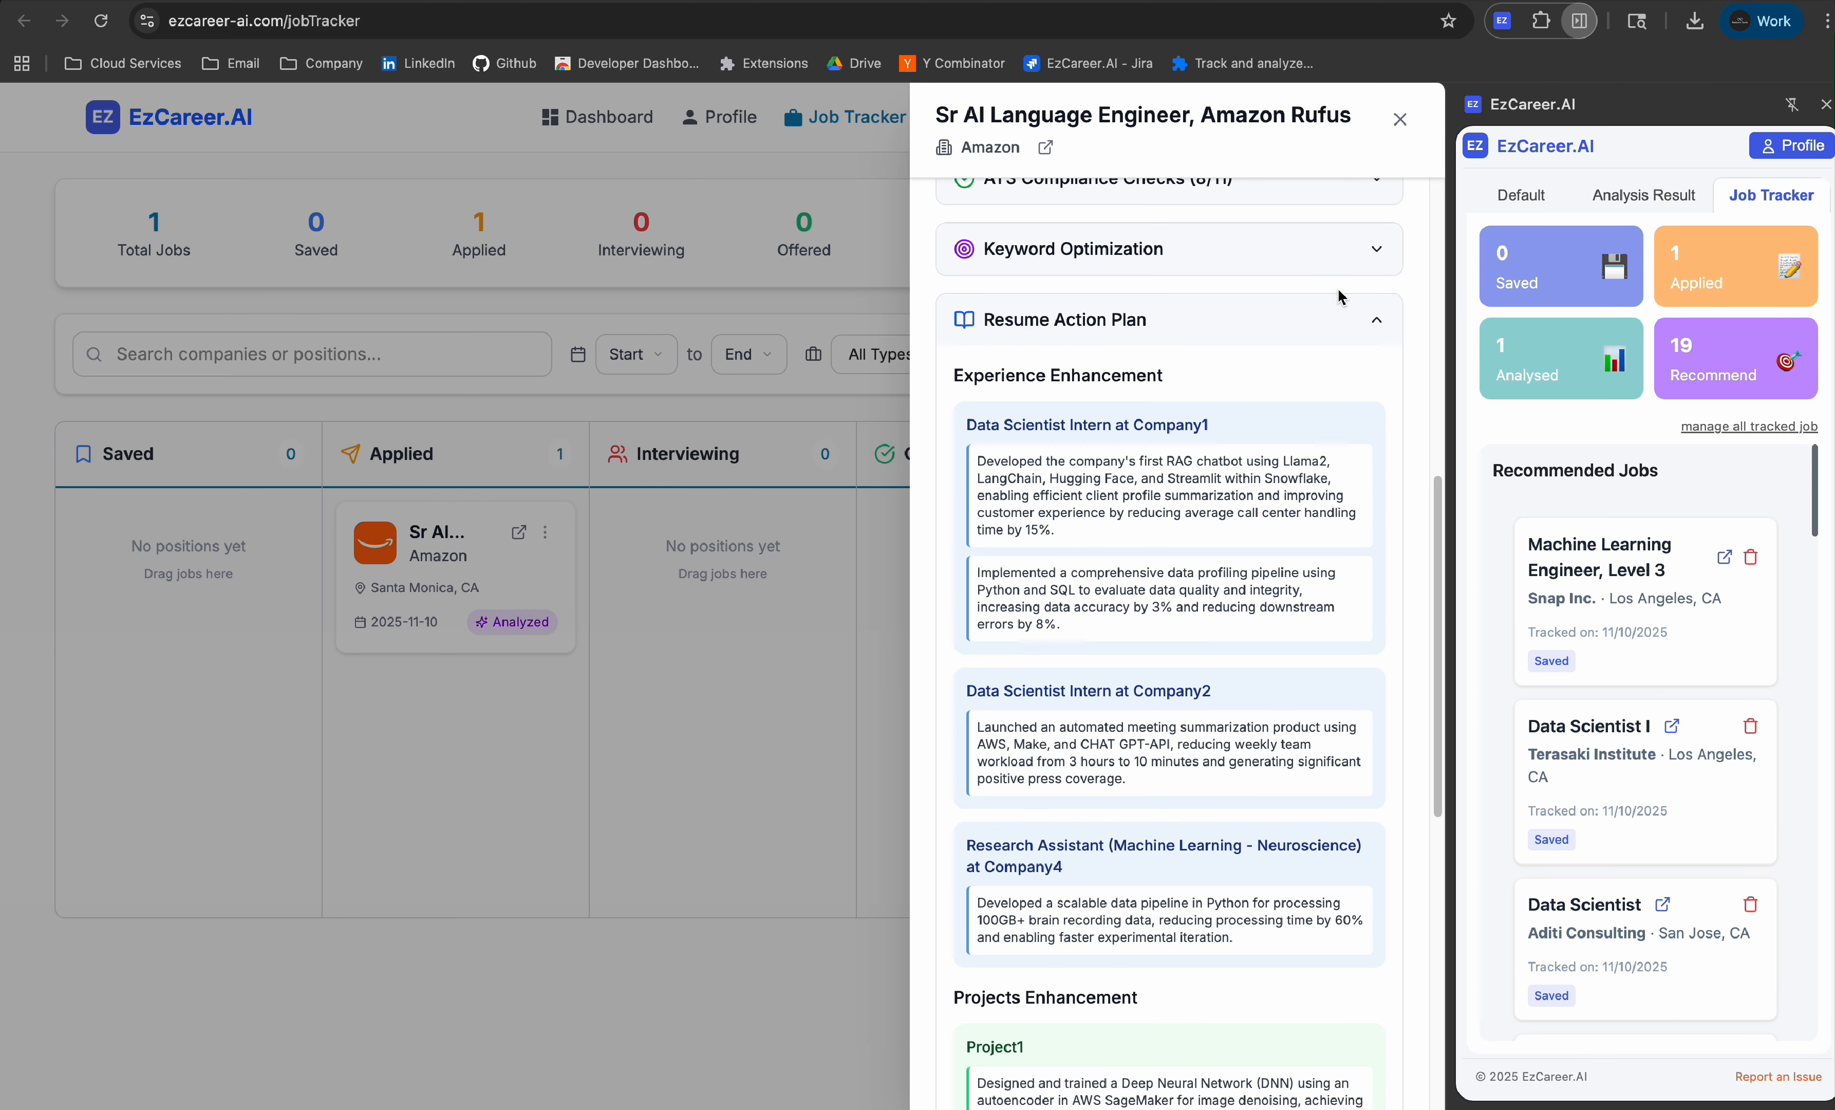
{"action": "left_click", "coordinate": [1119, 325]}
Step: Briefly check the Overall Analysis, return to the job information and close the Amazon job's details
{"action": "left_click", "coordinate": [1122, 419]}
{"action": "left_click", "coordinate": [1131, 449]}
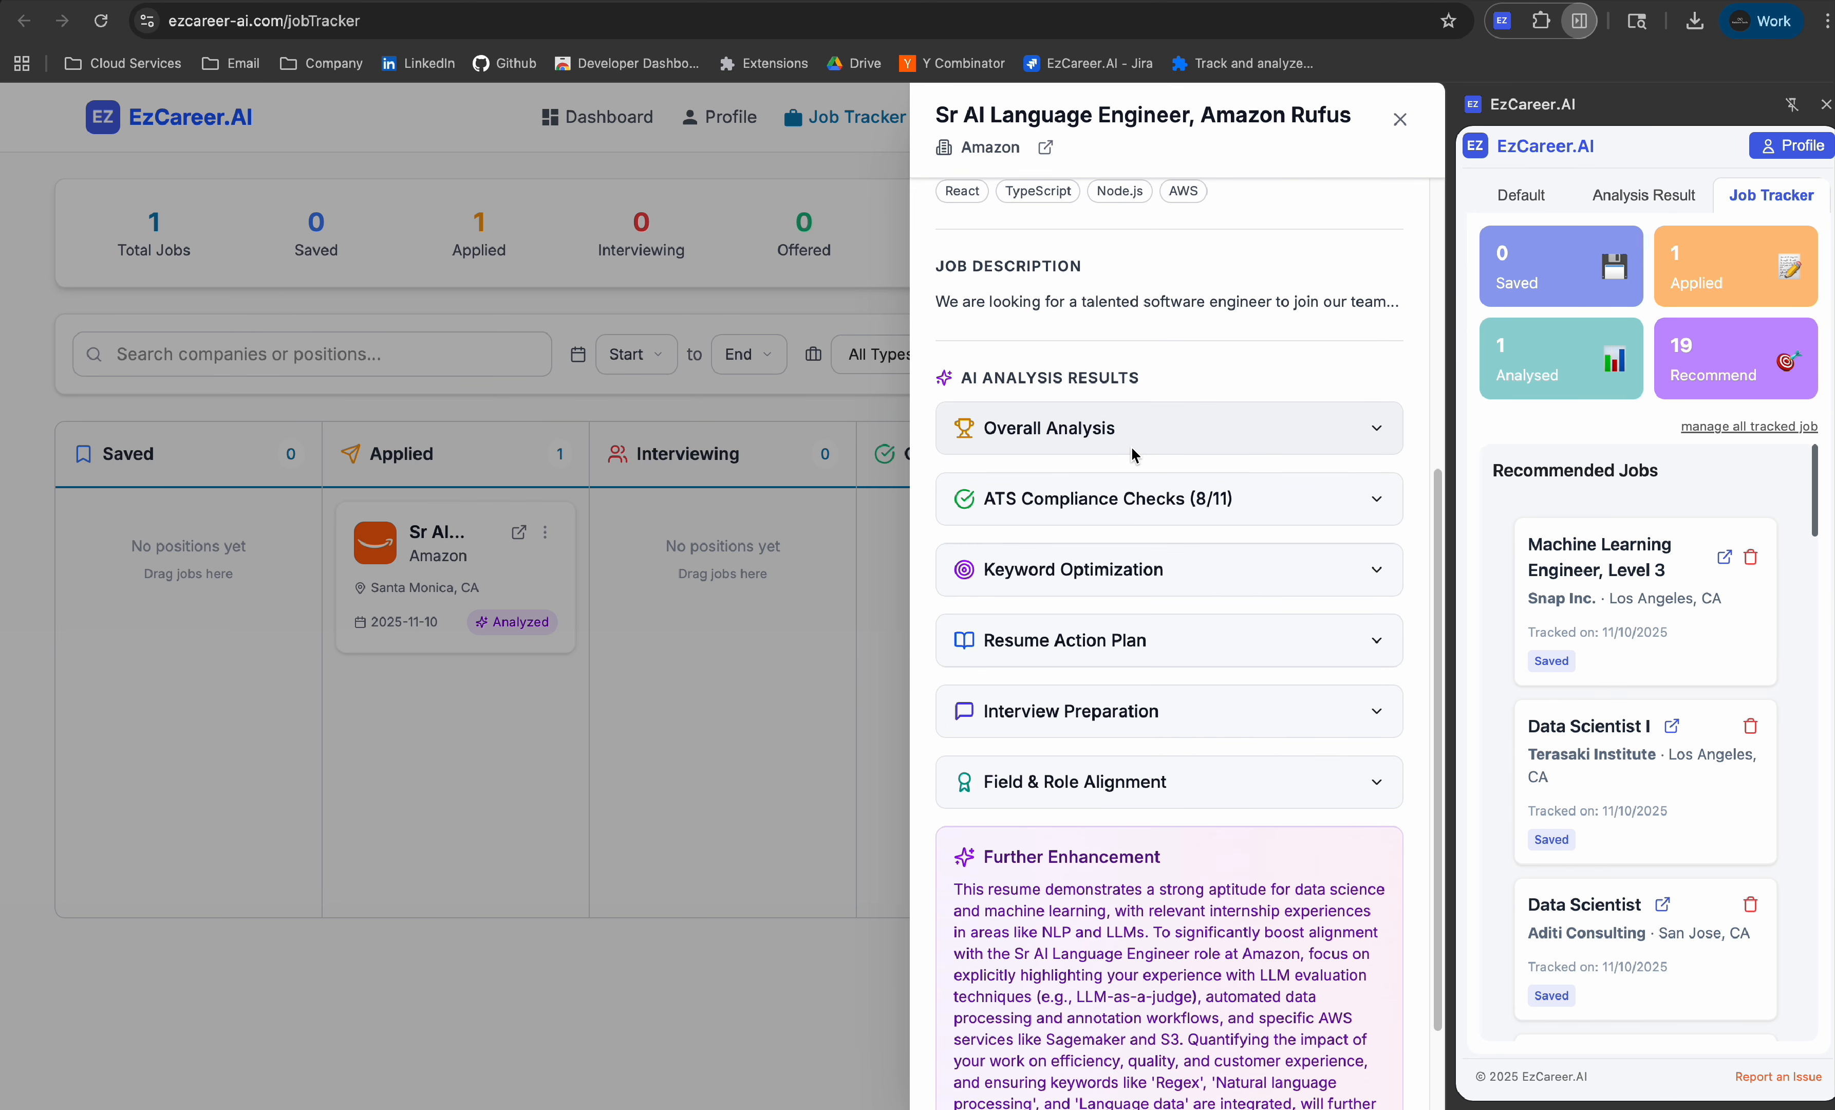
{"action": "scroll", "coordinate": [1132, 453], "scroll_direction": "up", "scroll_amount": 6}
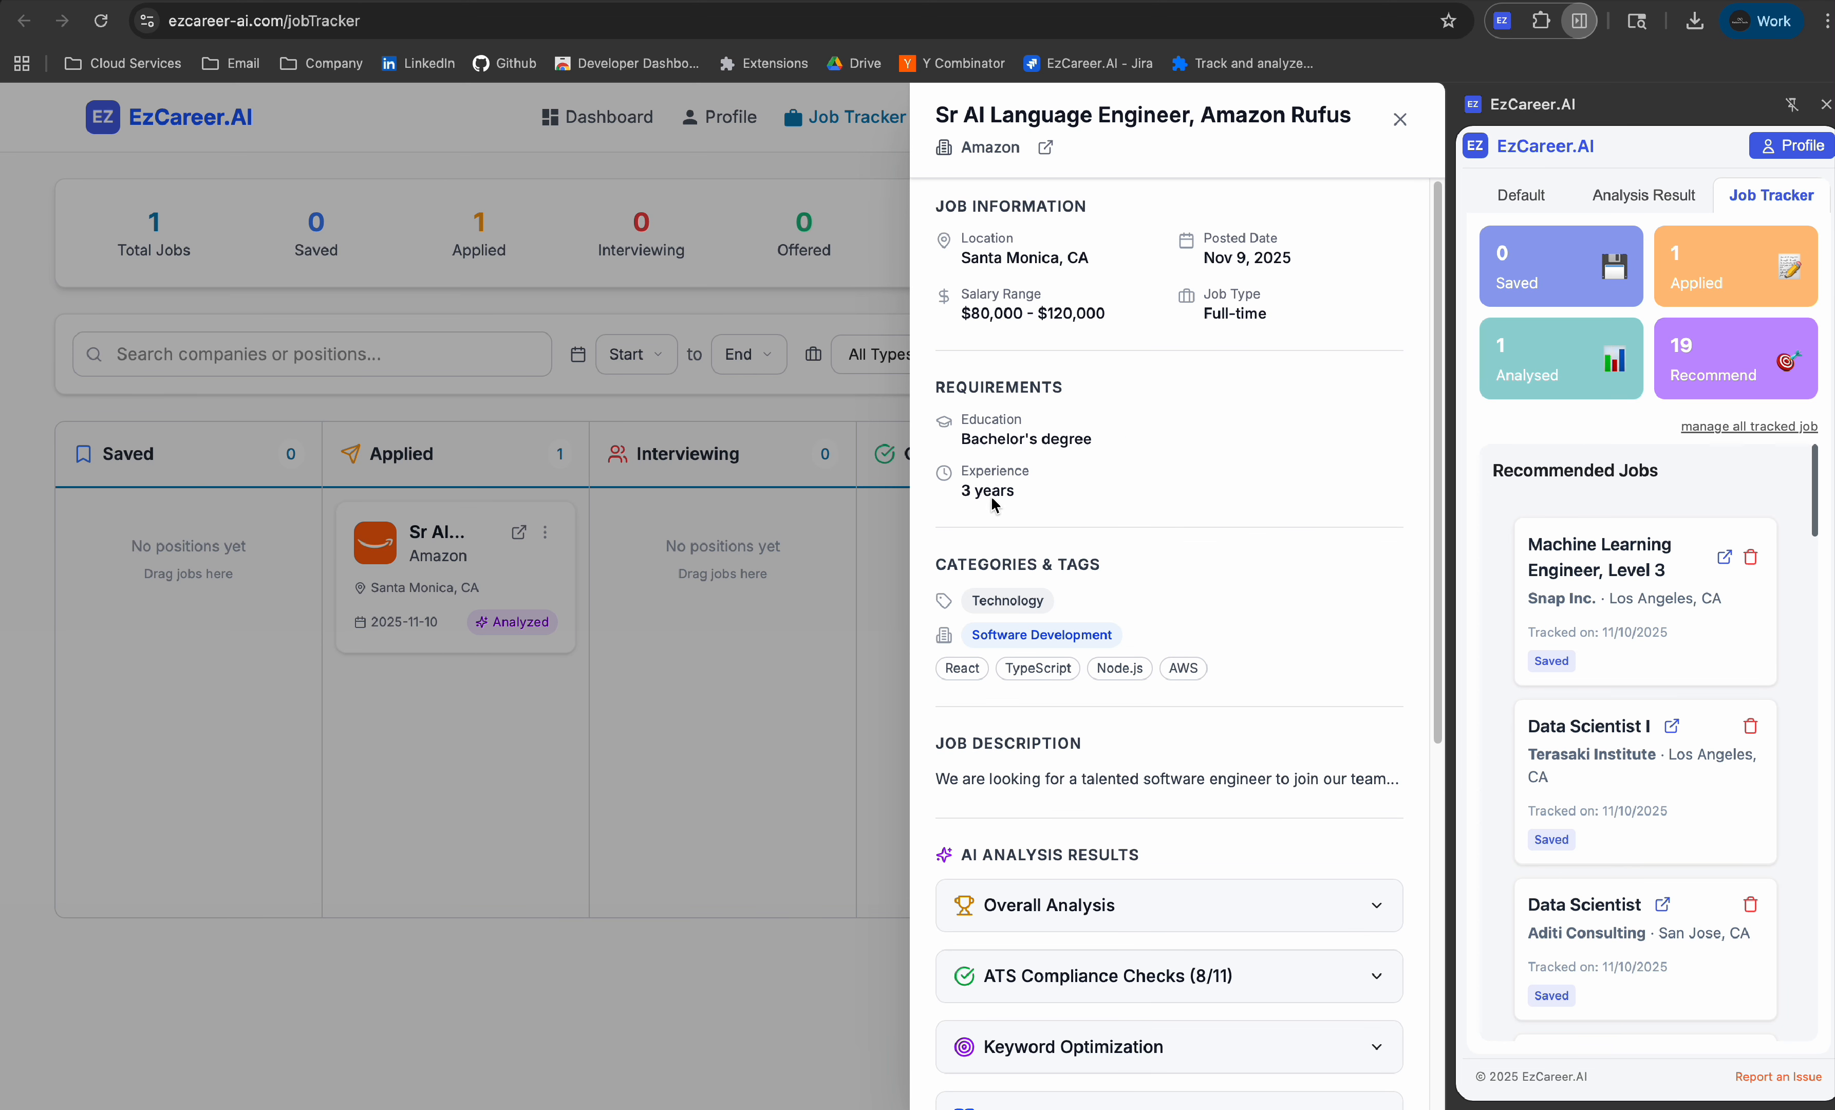
{"action": "left_click", "coordinate": [746, 594]}
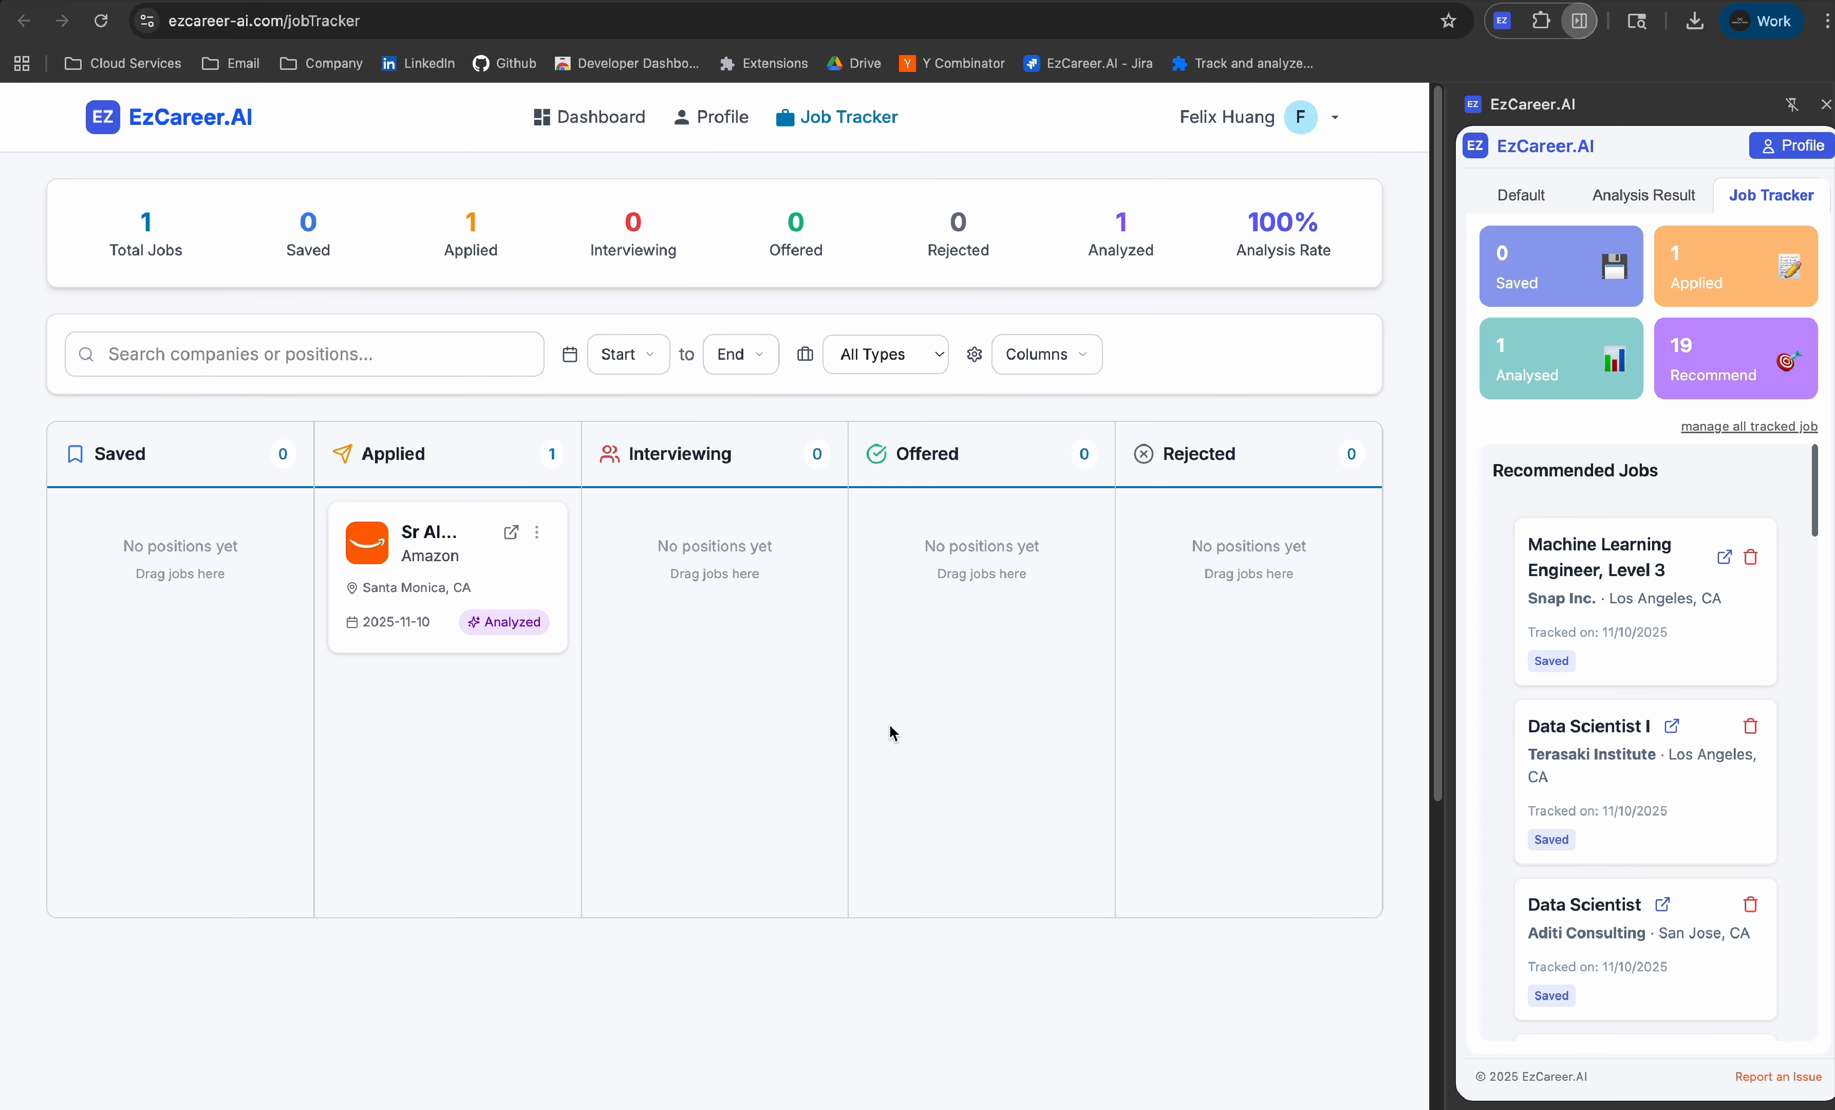